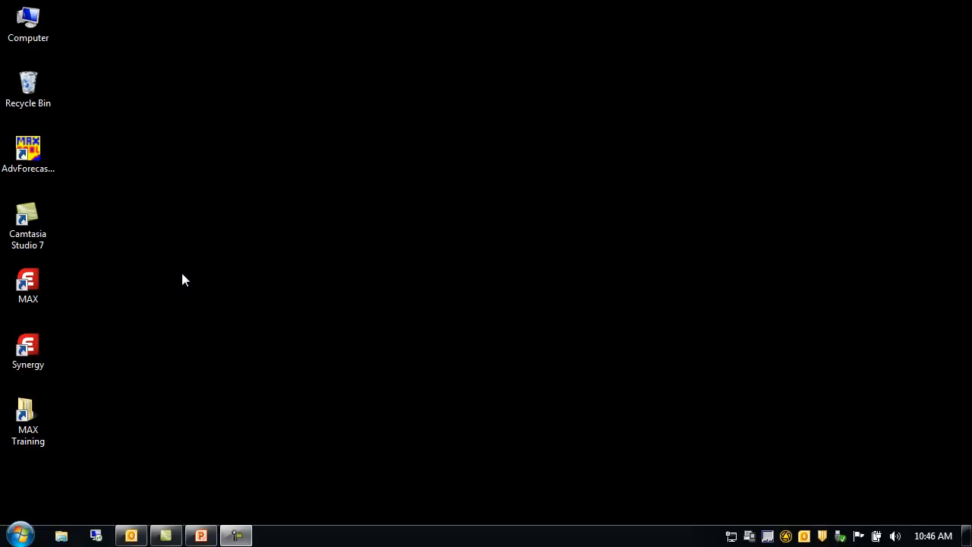
Launch MAX and log in to the MAX Training Database by entering the account password.
{"action": "double_click", "coordinate": [24, 285]}
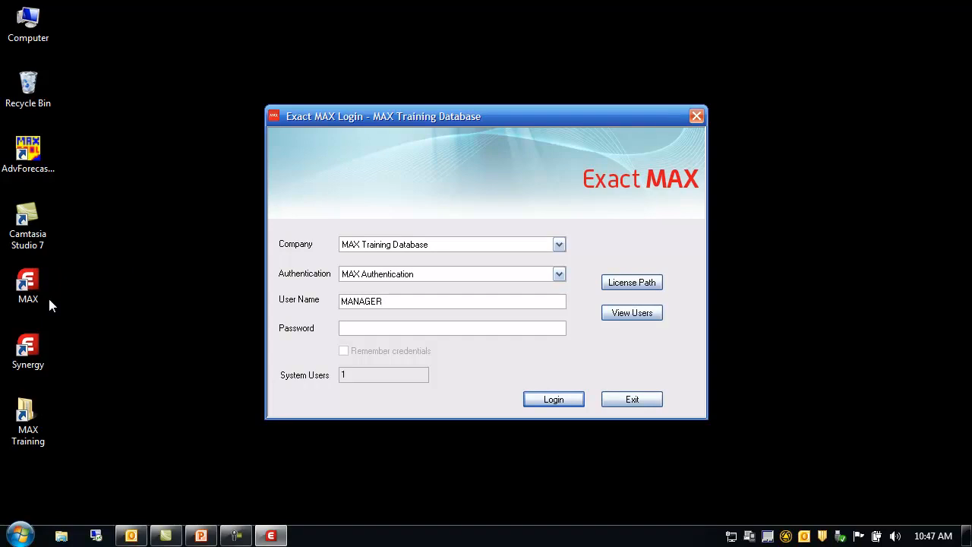
{"action": "key", "text": "Caps_Lock"}
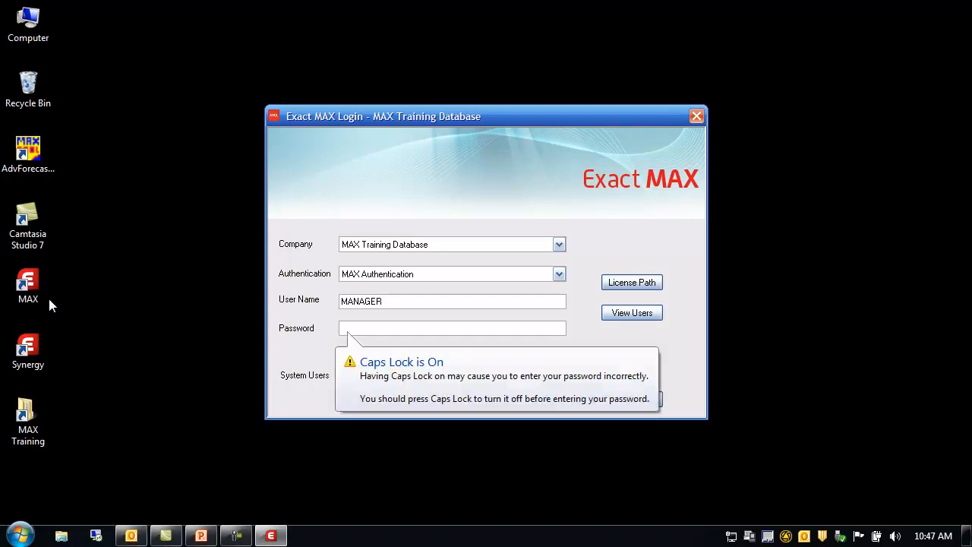
{"action": "type", "text": "********"}
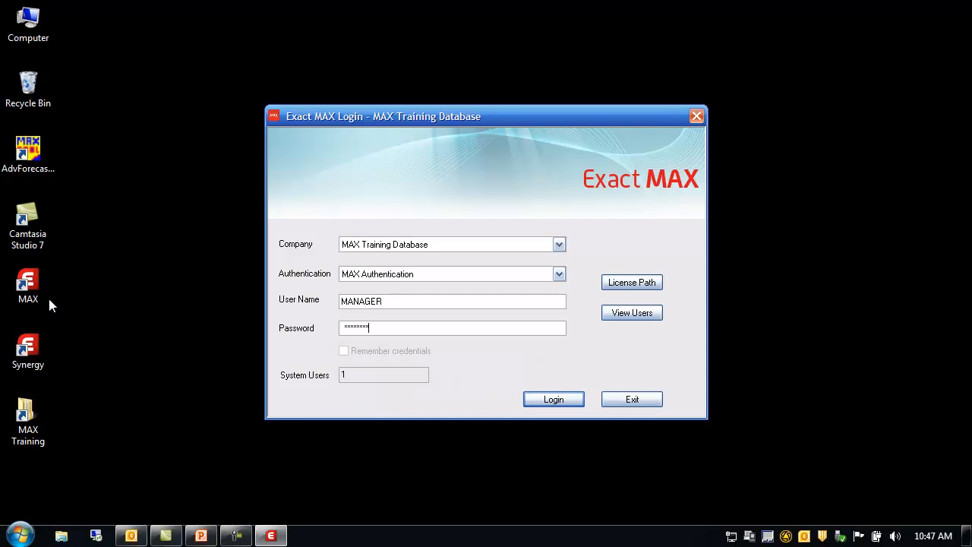
{"action": "key", "text": "Return"}
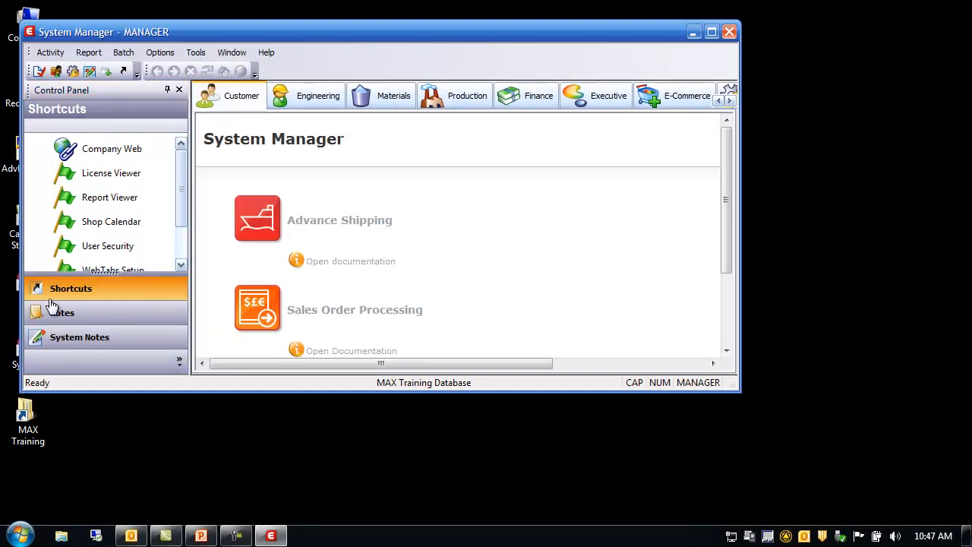
Open the system configuration editor and review the Sales Order configuration items.
{"action": "left_click", "coordinate": [711, 32]}
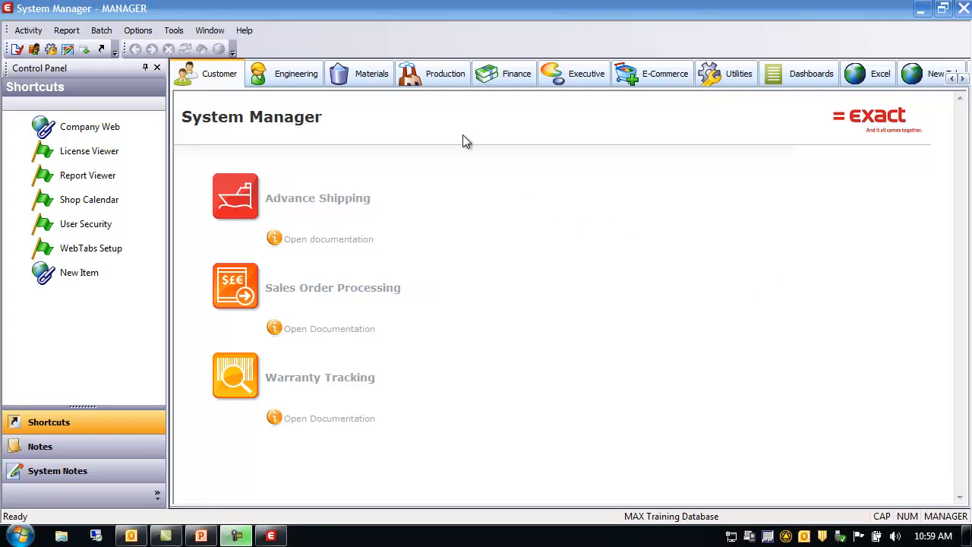
{"action": "left_click", "coordinate": [36, 32]}
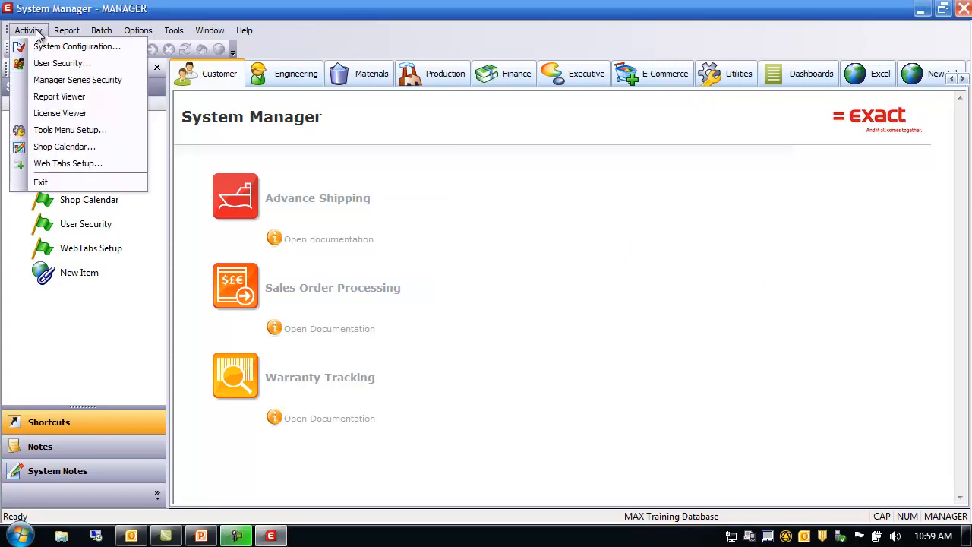
{"action": "left_click", "coordinate": [48, 49]}
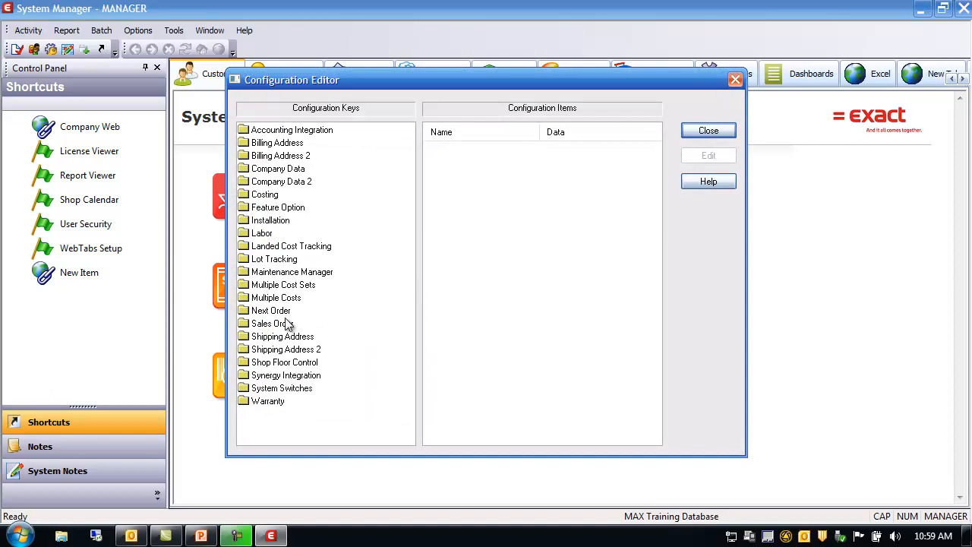
{"action": "left_click", "coordinate": [288, 325]}
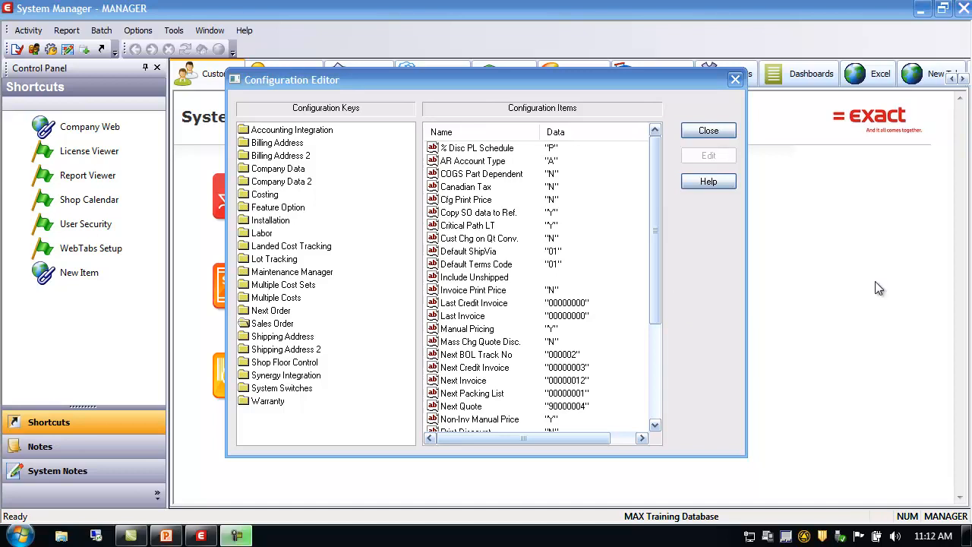
{"action": "left_click", "coordinate": [723, 129]}
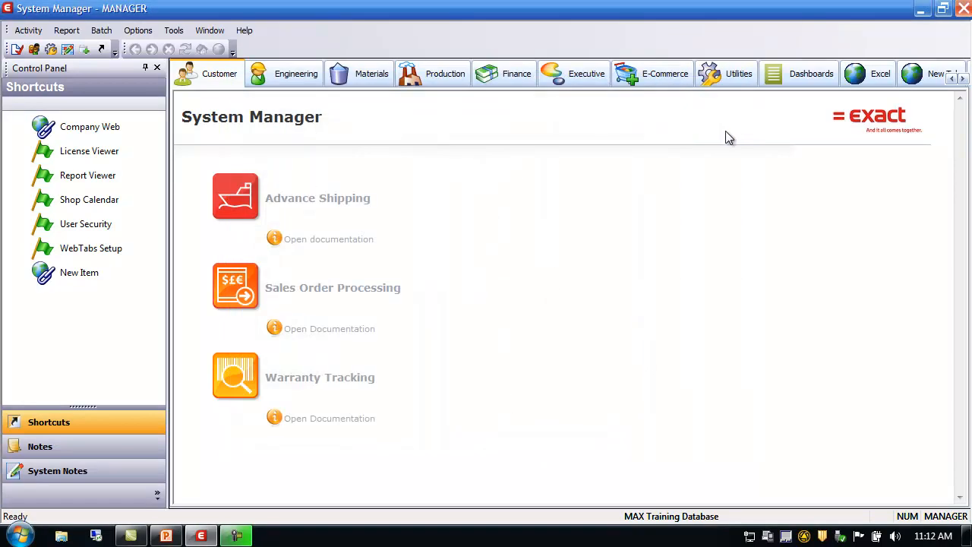
Open Sales Order Processing full-screen and browse the SOP Data menu entries.
{"action": "left_click", "coordinate": [355, 290]}
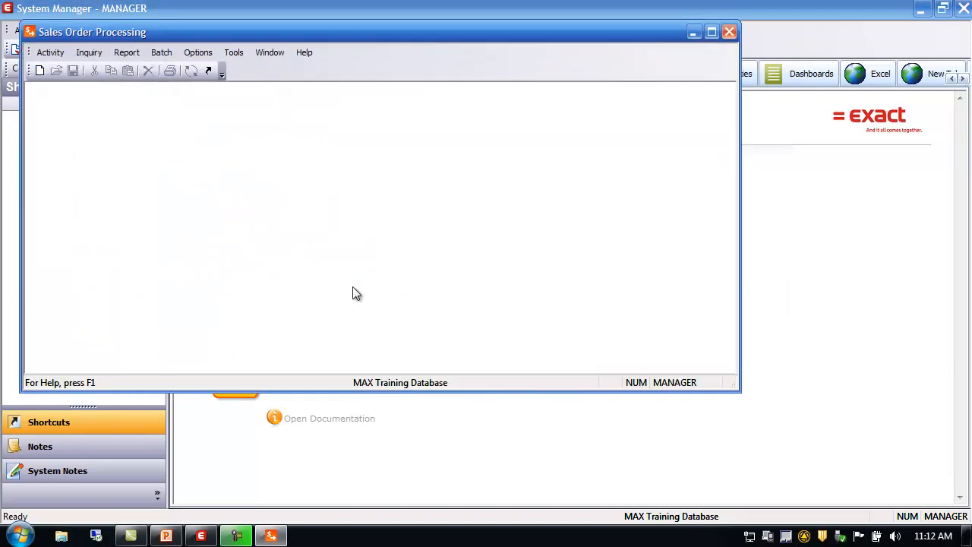
{"action": "left_click", "coordinate": [712, 33]}
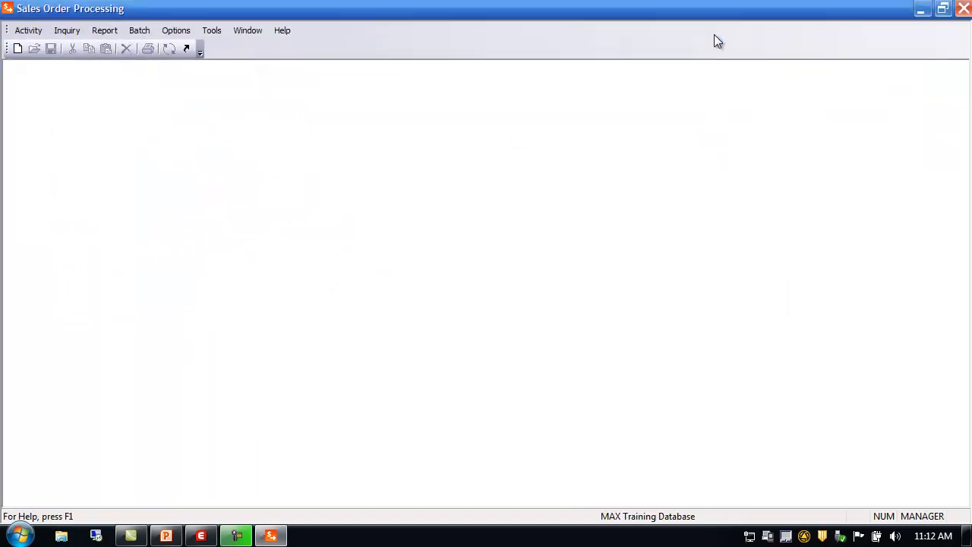
{"action": "left_click", "coordinate": [28, 34]}
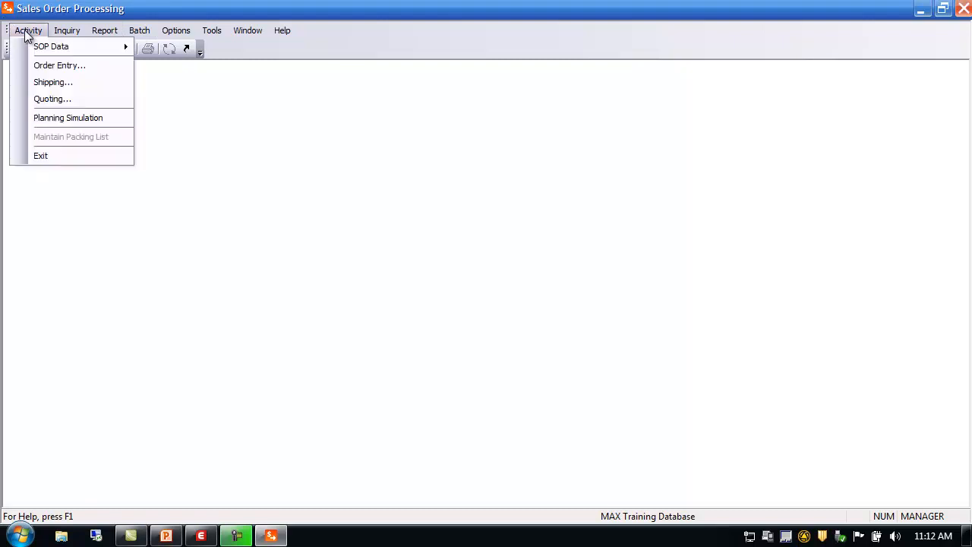
{"action": "mouse_move", "coordinate": [39, 50]}
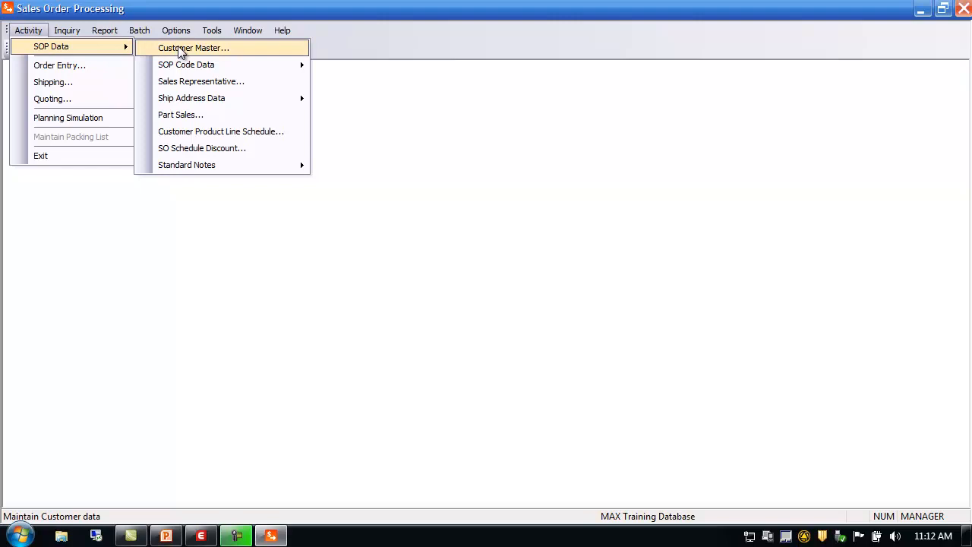
{"action": "mouse_move", "coordinate": [195, 163]}
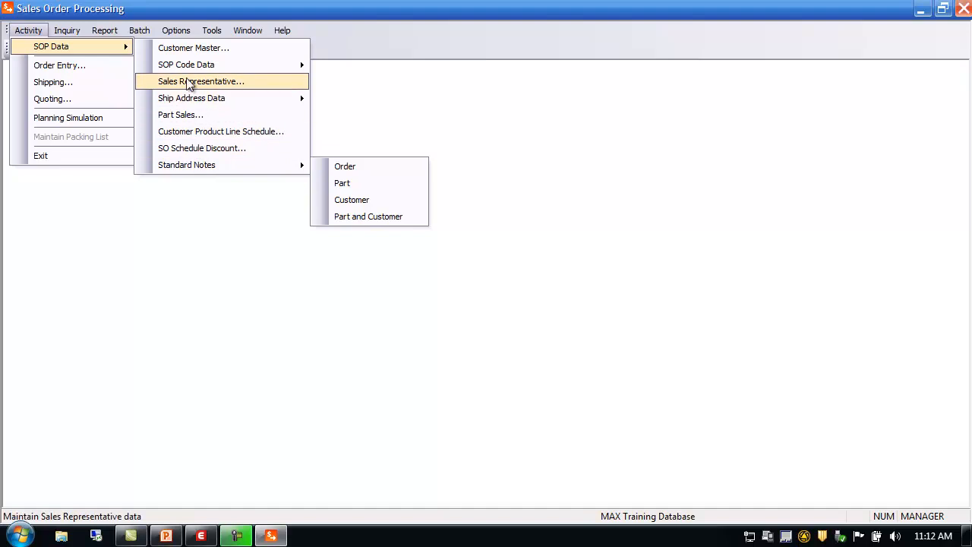
{"action": "mouse_move", "coordinate": [196, 70]}
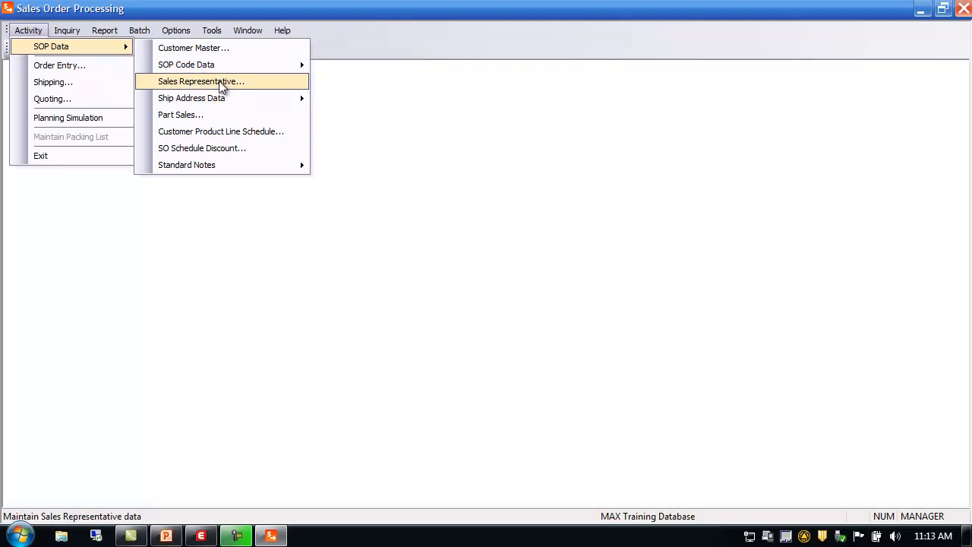
{"action": "mouse_move", "coordinate": [224, 106]}
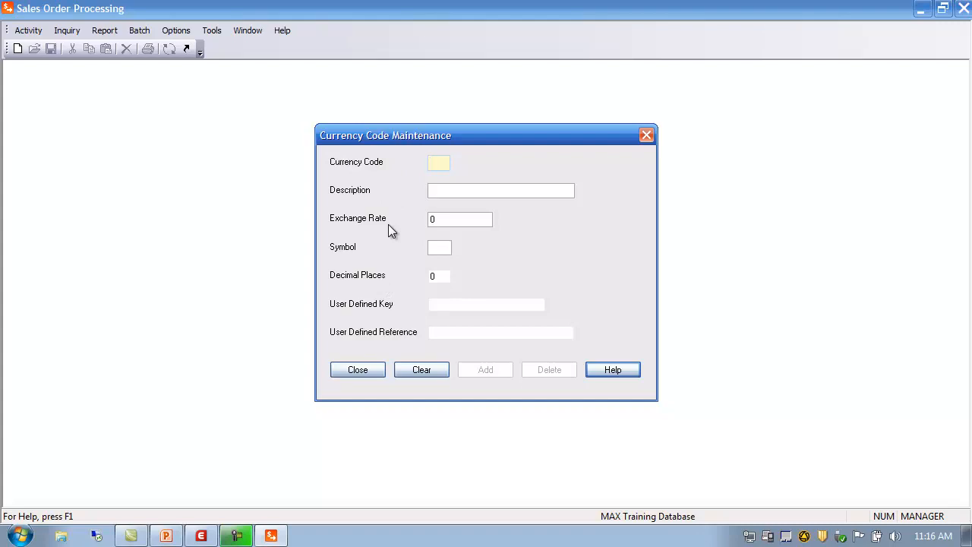
Look up the US currency code and review its exchange rate, symbol and decimal places before closing the dialog.
{"action": "left_click", "coordinate": [439, 166]}
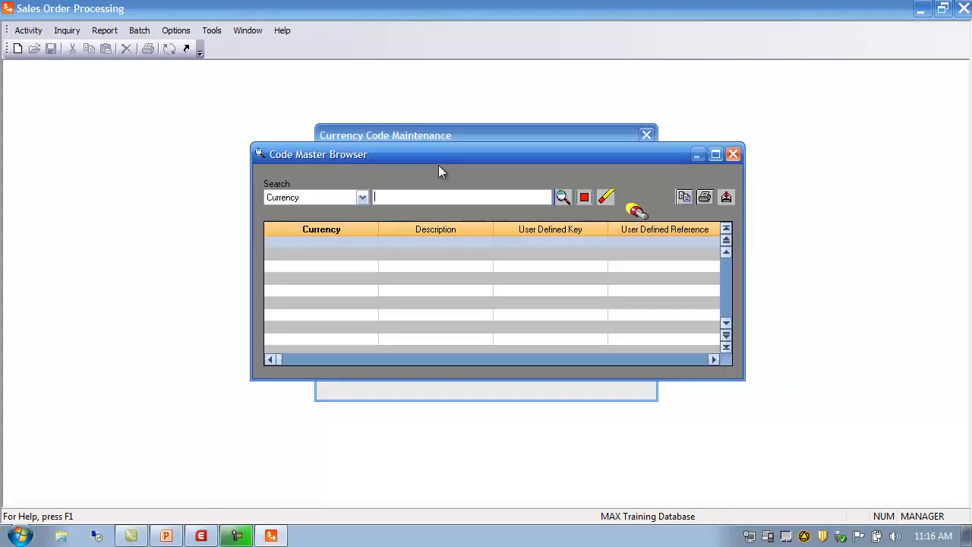
{"action": "left_click", "coordinate": [562, 197]}
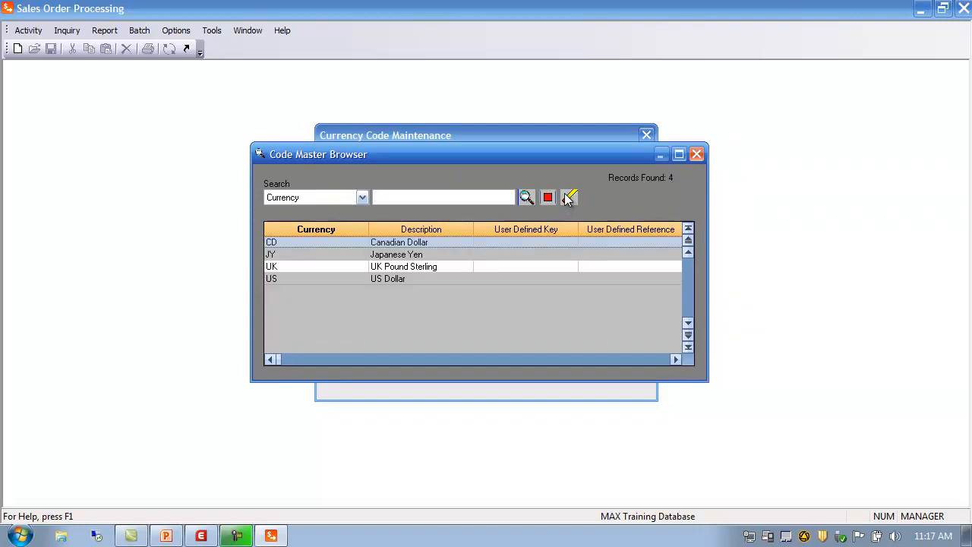
{"action": "left_click", "coordinate": [343, 281]}
{"action": "double_click", "coordinate": [343, 280]}
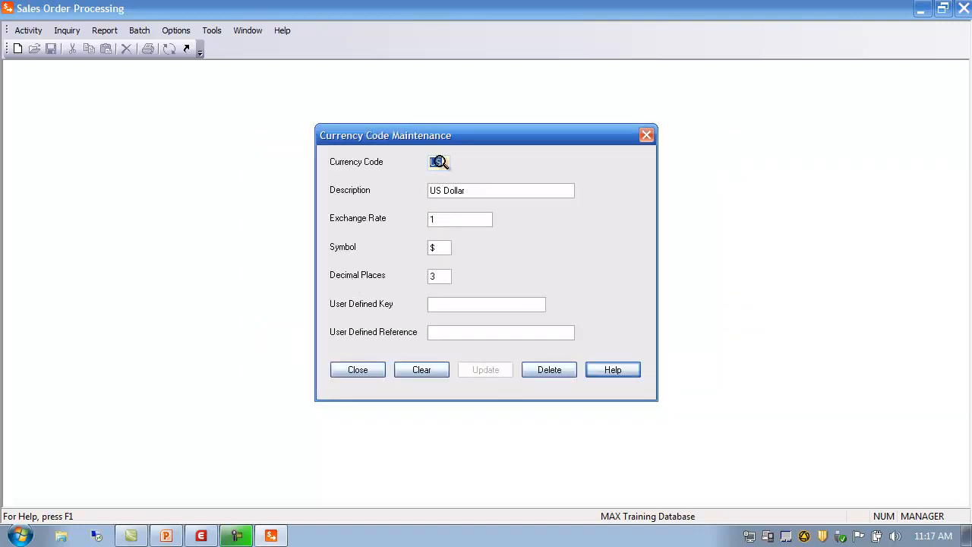
{"action": "left_click", "coordinate": [445, 220]}
{"action": "left_click", "coordinate": [445, 248]}
{"action": "left_click", "coordinate": [447, 276]}
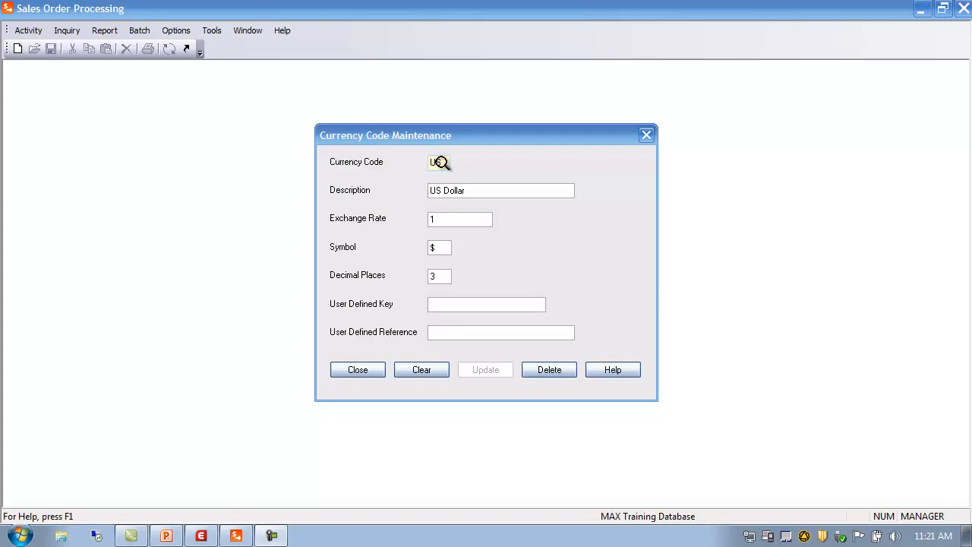
{"action": "left_click", "coordinate": [444, 163]}
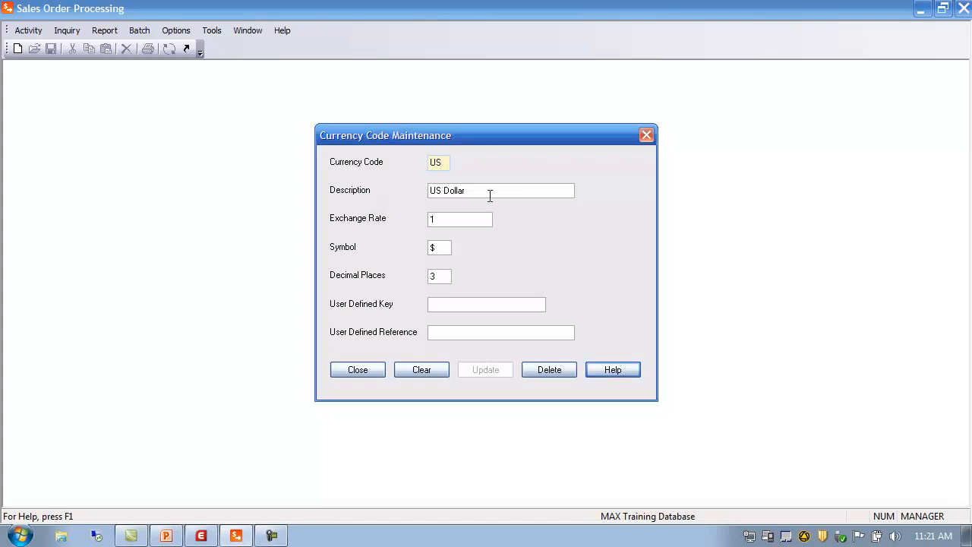
{"action": "left_click", "coordinate": [443, 247]}
{"action": "left_click", "coordinate": [365, 372]}
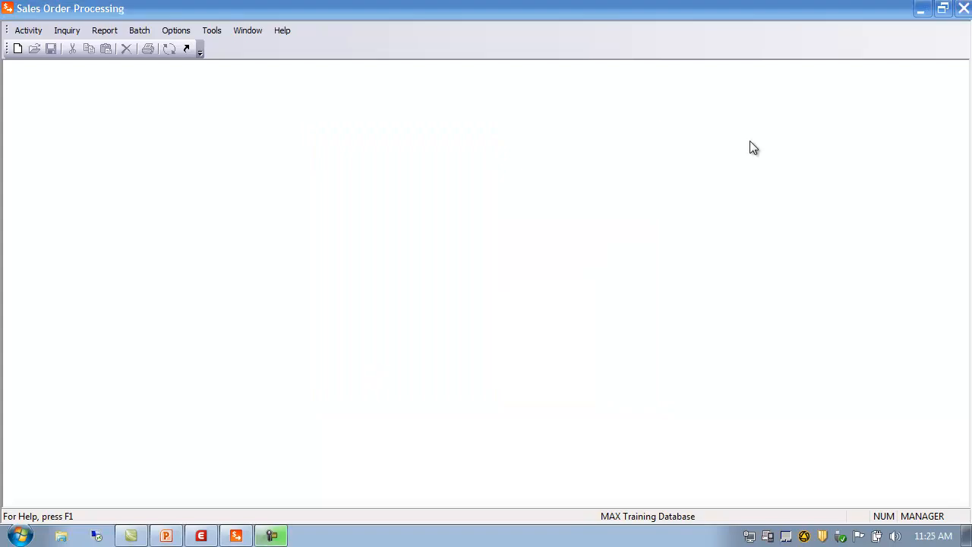
Open Ship Via Code maintenance, search the existing ship via codes and open code 01.
{"action": "left_click", "coordinate": [30, 34]}
{"action": "mouse_move", "coordinate": [46, 49]}
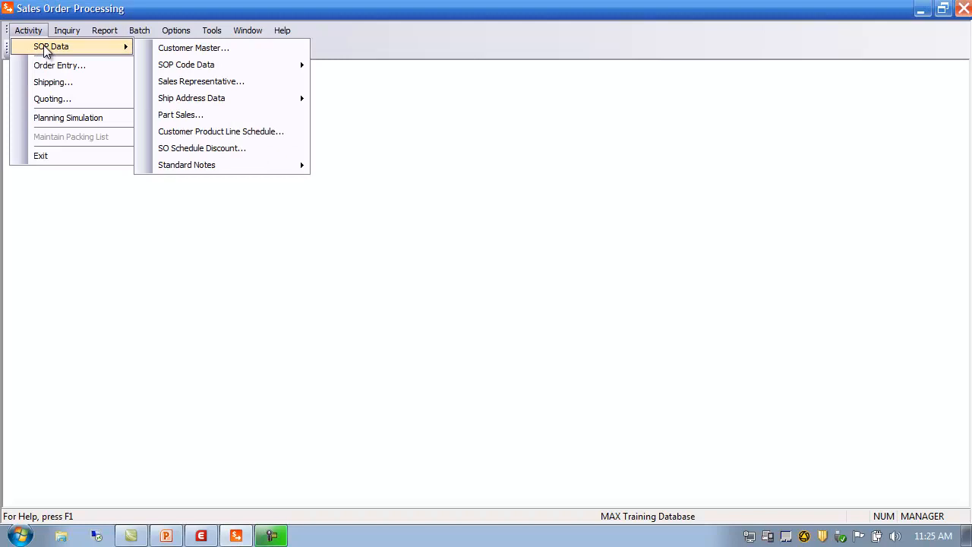
{"action": "mouse_move", "coordinate": [186, 67]}
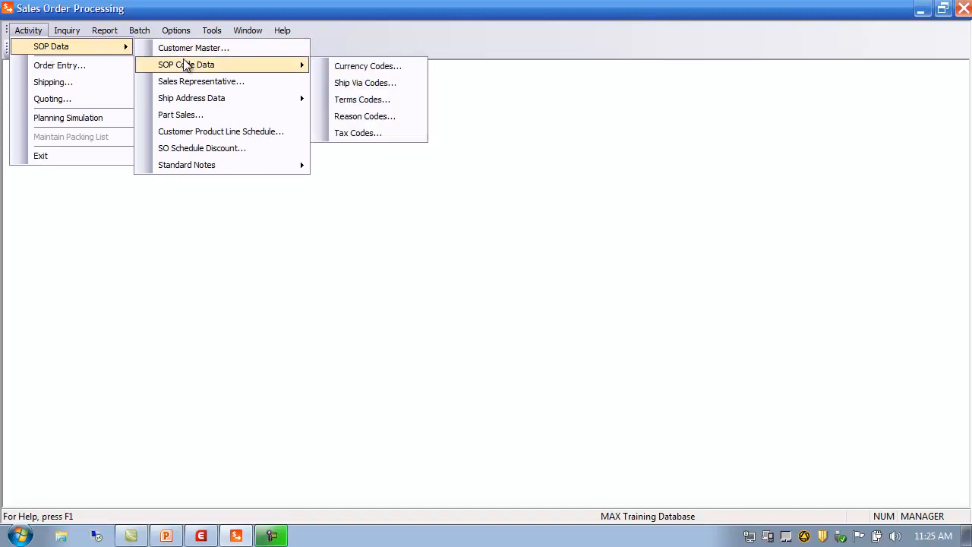
{"action": "left_click", "coordinate": [370, 83]}
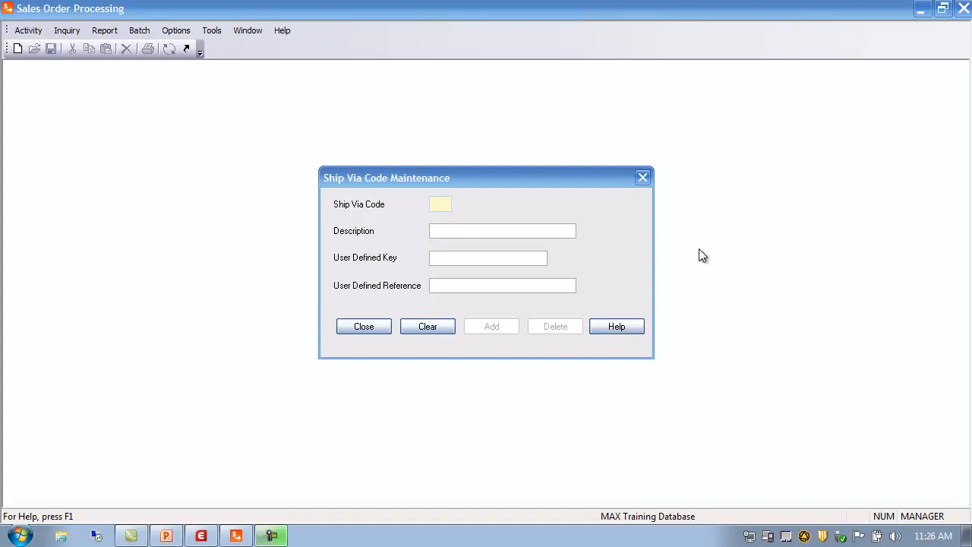
{"action": "left_click", "coordinate": [434, 204]}
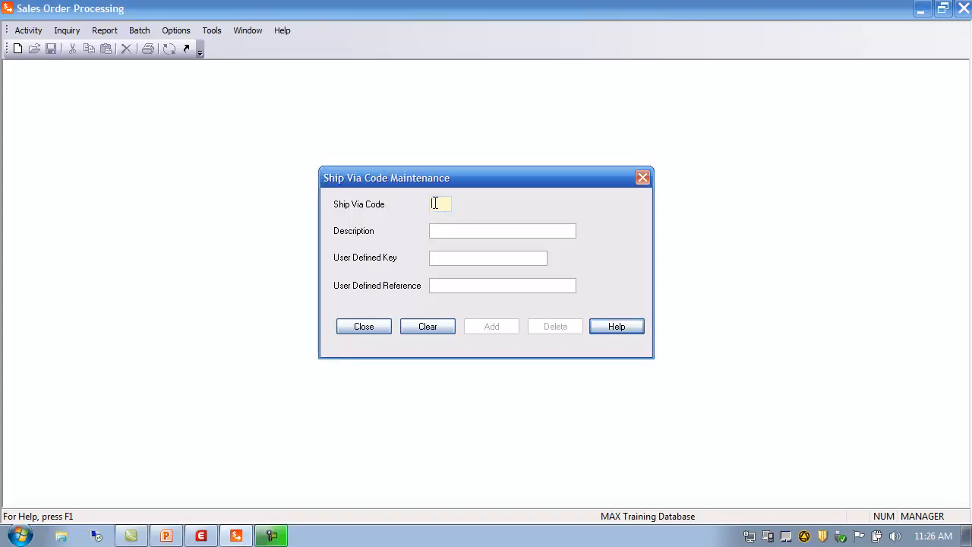
{"action": "double_click", "coordinate": [436, 203]}
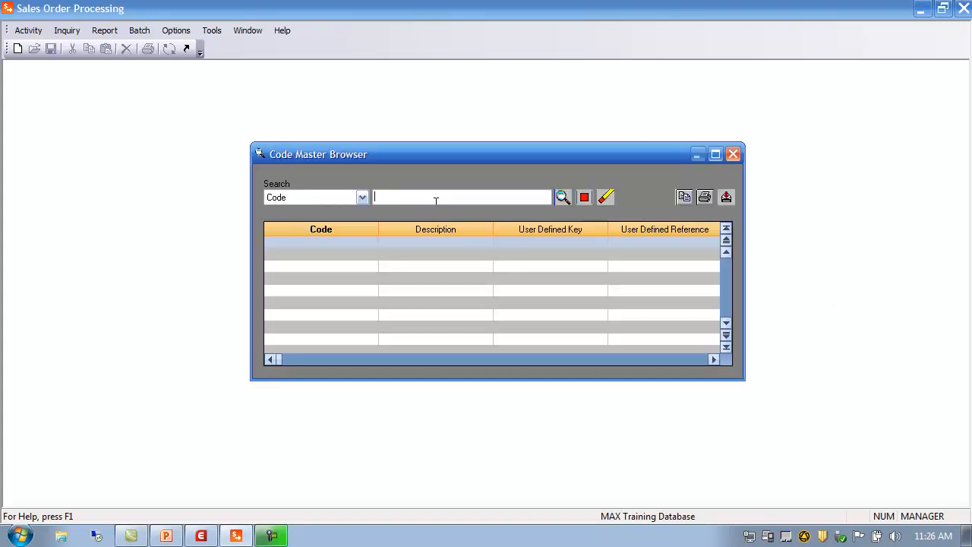
{"action": "left_click", "coordinate": [562, 197]}
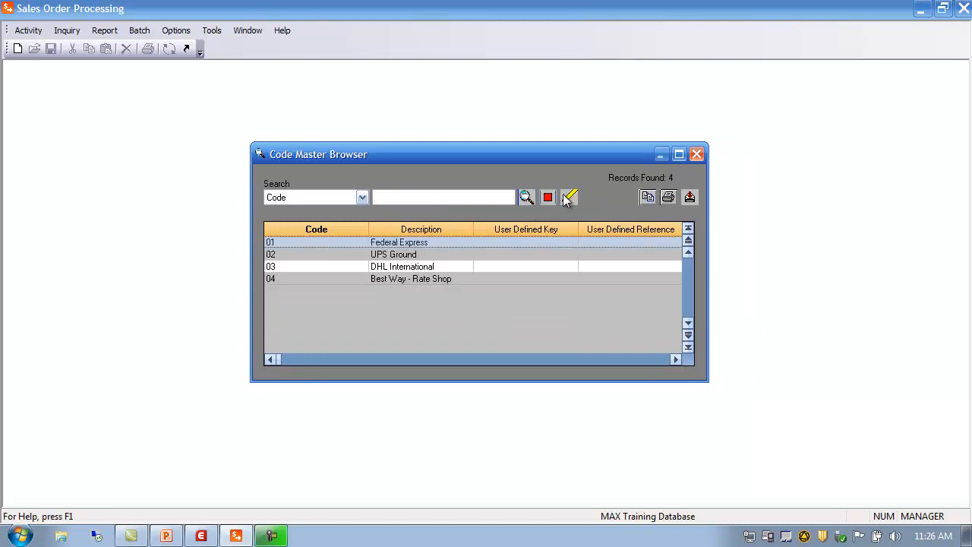
{"action": "double_click", "coordinate": [292, 242]}
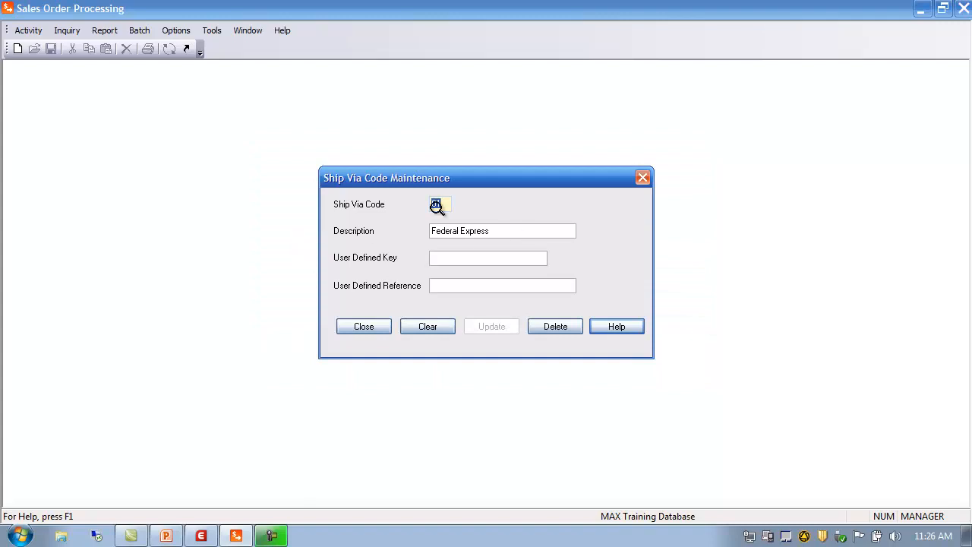
Add a new ship via code 05 with the description Green Line and close the dialog.
{"action": "left_click", "coordinate": [501, 230]}
{"action": "left_click", "coordinate": [474, 260]}
{"action": "left_click", "coordinate": [439, 203]}
{"action": "type", "text": "05"}
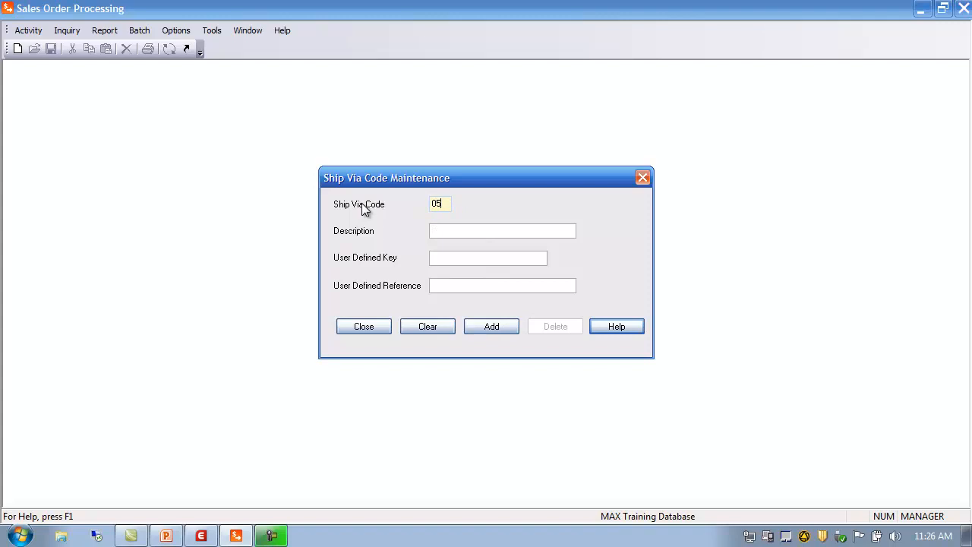
{"action": "left_click", "coordinate": [495, 231]}
{"action": "type", "text": "Green Line"}
{"action": "left_click", "coordinate": [500, 325]}
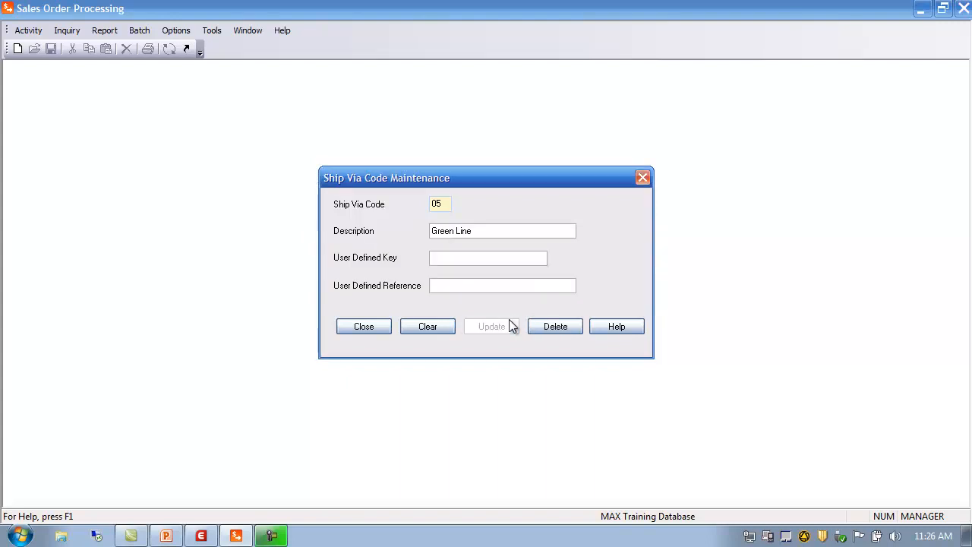
{"action": "left_click", "coordinate": [370, 327]}
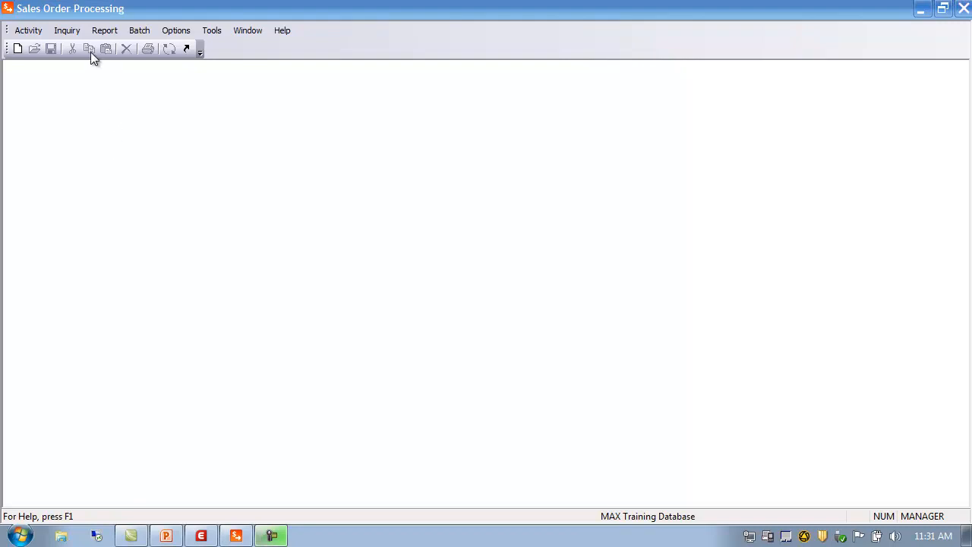
Open Terms Code maintenance, search the existing terms codes and open code 02.
{"action": "left_click", "coordinate": [32, 32]}
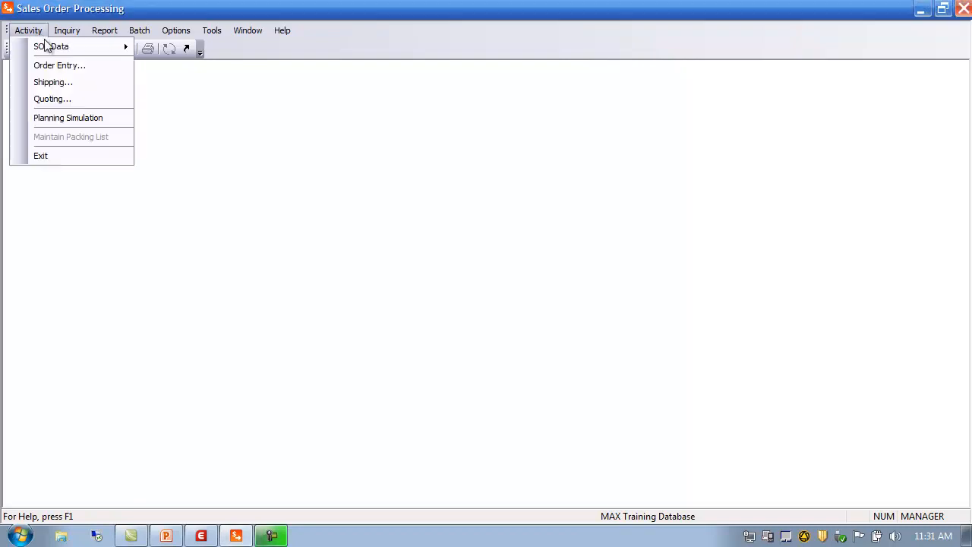
{"action": "mouse_move", "coordinate": [53, 49]}
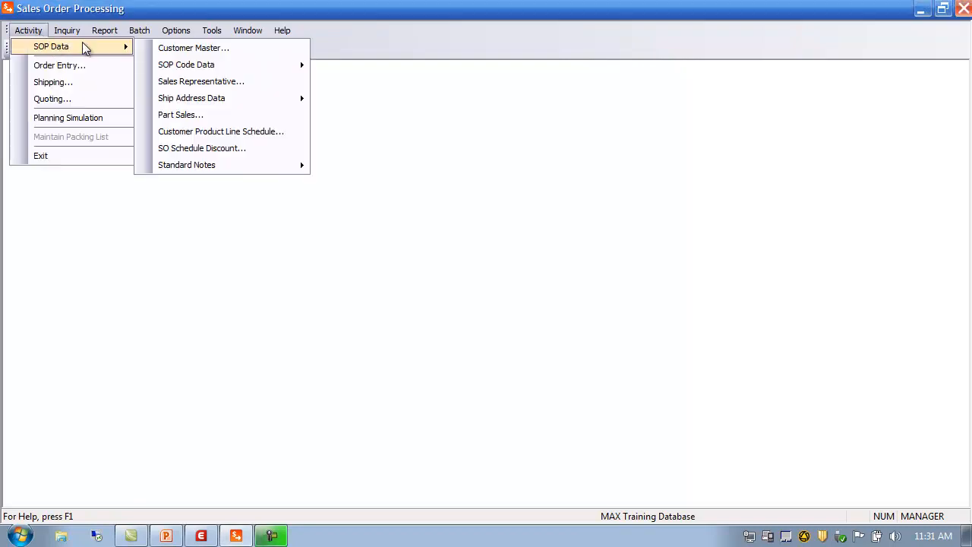
{"action": "mouse_move", "coordinate": [191, 67]}
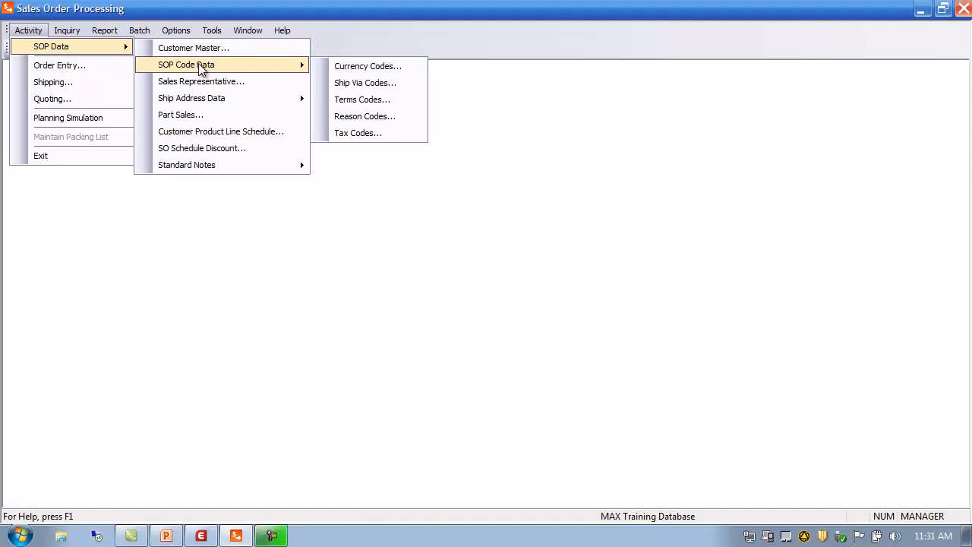
{"action": "left_click", "coordinate": [362, 100]}
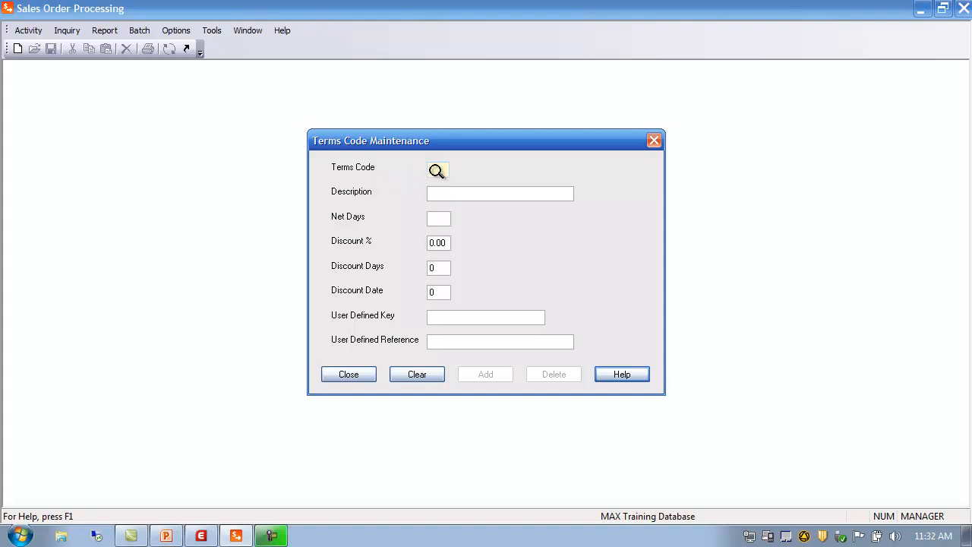
{"action": "left_click", "coordinate": [436, 170]}
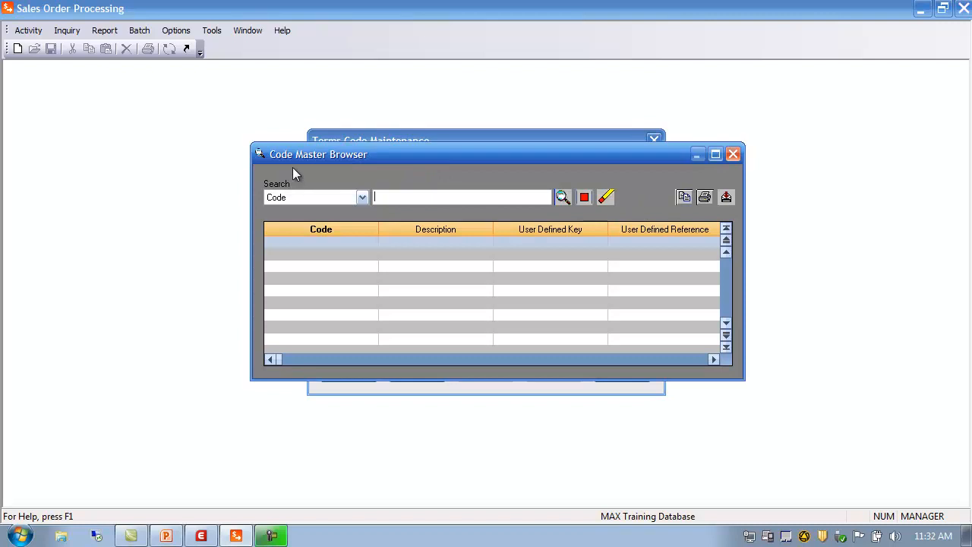
{"action": "left_click", "coordinate": [563, 196]}
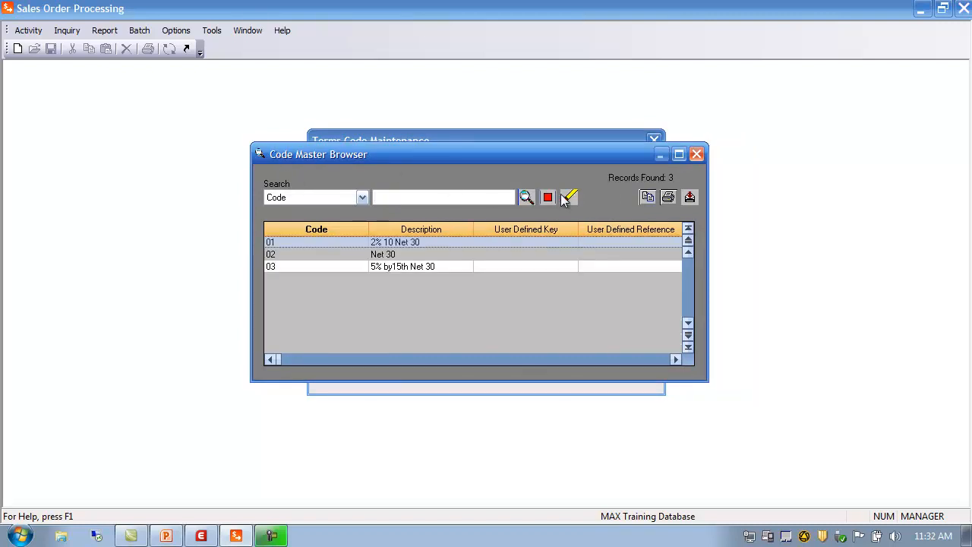
{"action": "double_click", "coordinate": [279, 255]}
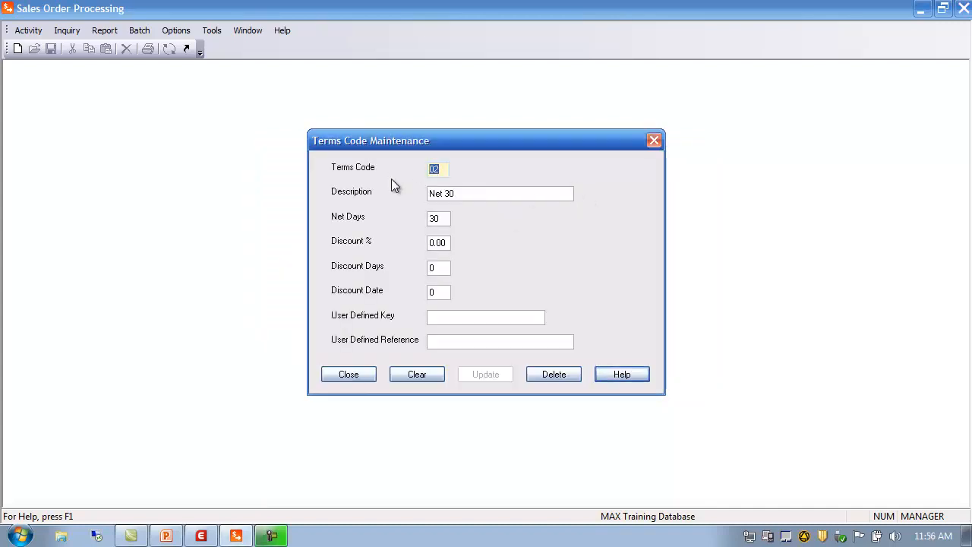
Start a new terms code 07 with the description Freight and 30 net days.
{"action": "type", "text": "07"}
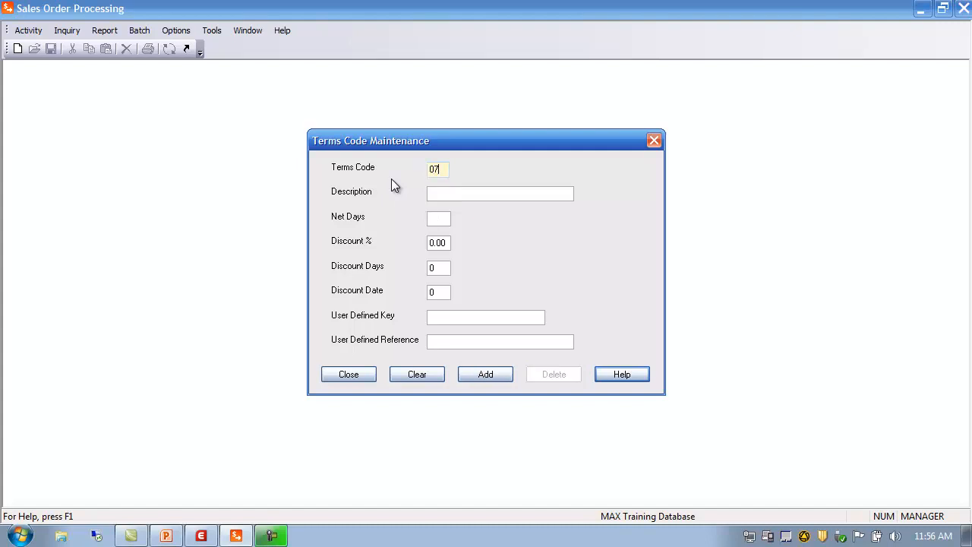
{"action": "left_click", "coordinate": [453, 196]}
{"action": "type", "text": "Freight"}
{"action": "key", "text": "Tab"}
{"action": "type", "text": "30"}
Set the terms code's discount to 15% with discount date 15 and add the new terms code.
{"action": "left_click", "coordinate": [448, 242]}
{"action": "key", "text": "BackSpace"}
{"action": "key", "text": "BackSpace"}
{"action": "key", "text": "BackSpace"}
{"action": "key", "text": "BackSpace"}
{"action": "type", "text": "15"}
{"action": "double_click", "coordinate": [435, 269]}
{"action": "type", "text": "15"}
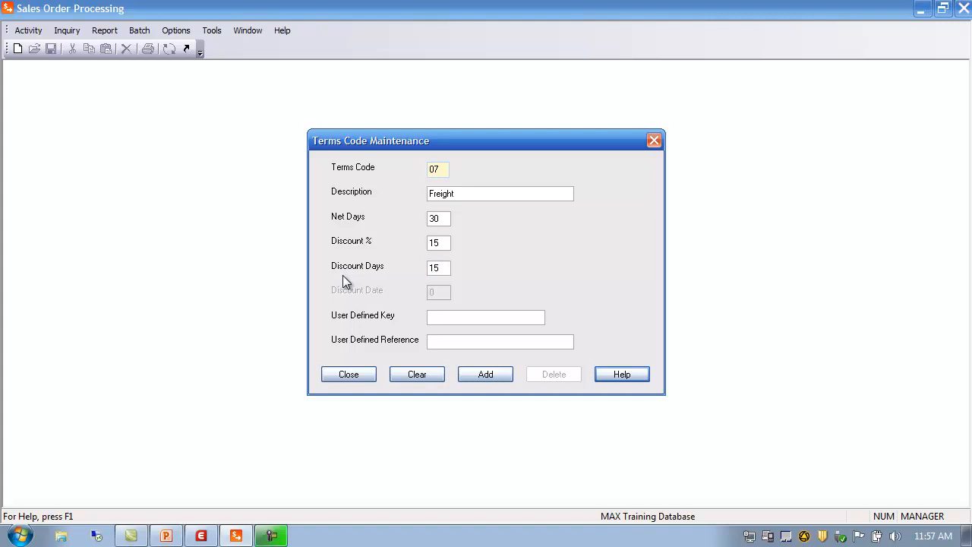
{"action": "key", "text": "BackSpace"}
{"action": "key", "text": "BackSpace"}
{"action": "type", "text": "0"}
{"action": "left_click", "coordinate": [432, 292]}
{"action": "left_click_drag", "start_coordinate": [417, 297], "coordinate": [308, 314]}
{"action": "type", "text": "15"}
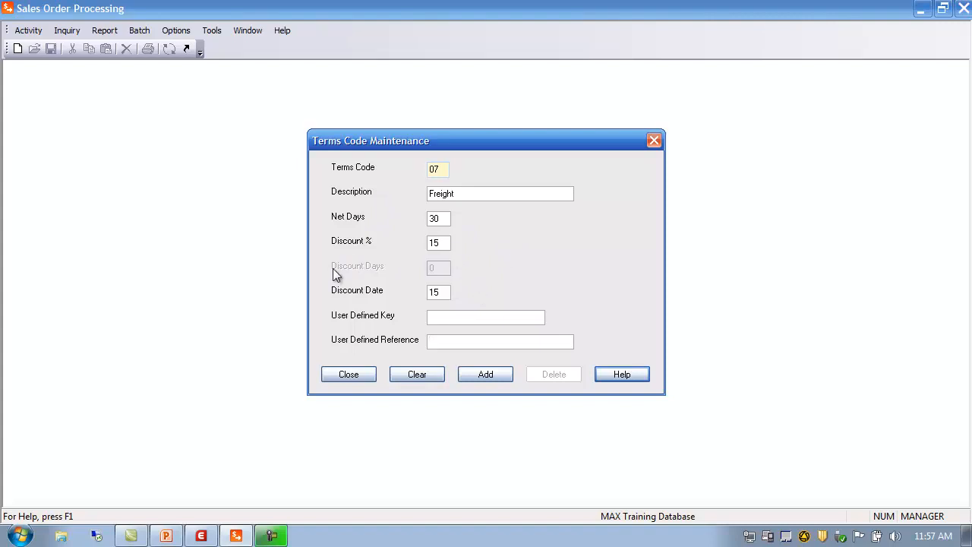
{"action": "left_click_drag", "start_coordinate": [445, 243], "coordinate": [355, 257]}
{"action": "left_click", "coordinate": [494, 375]}
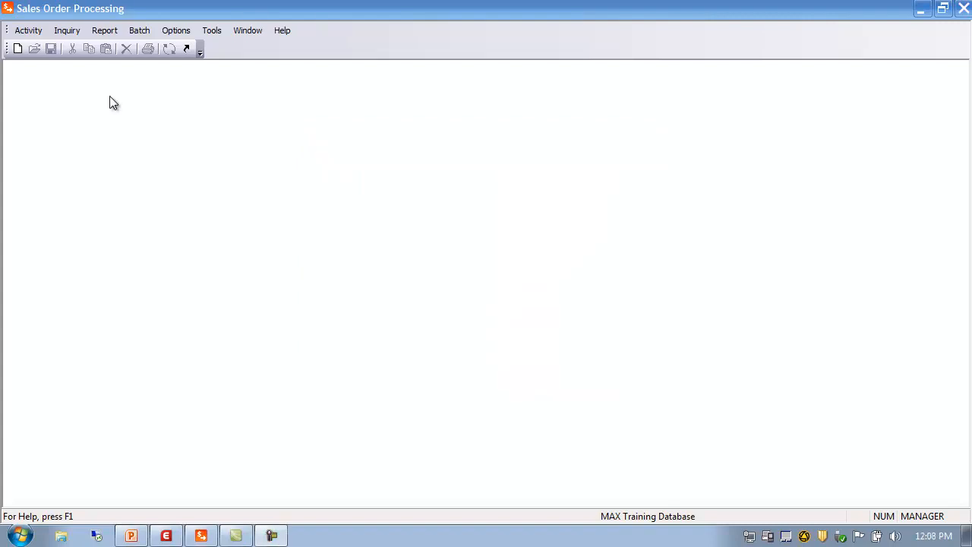
Open Tax Code maintenance, search the existing tax codes and open ANACITY.
{"action": "left_click", "coordinate": [34, 34]}
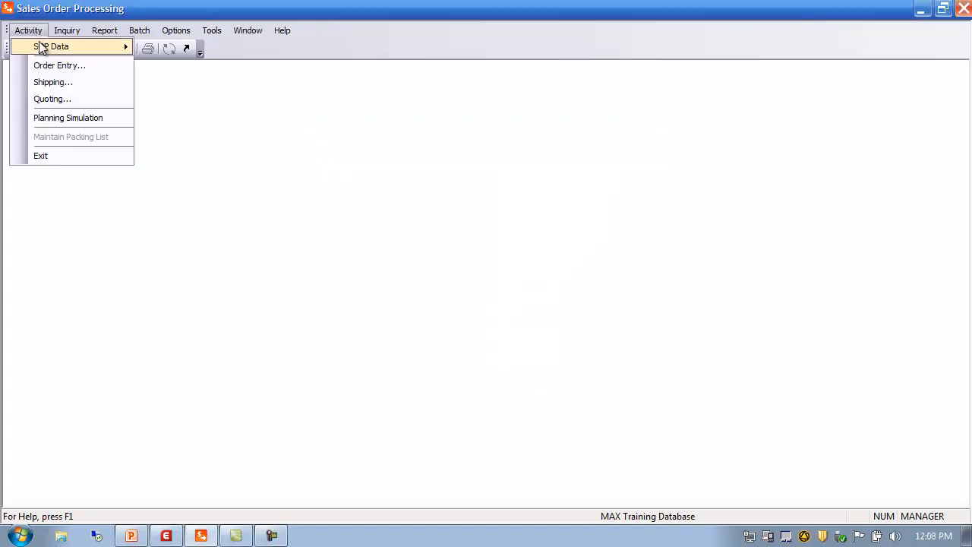
{"action": "mouse_move", "coordinate": [41, 44]}
{"action": "mouse_move", "coordinate": [196, 64]}
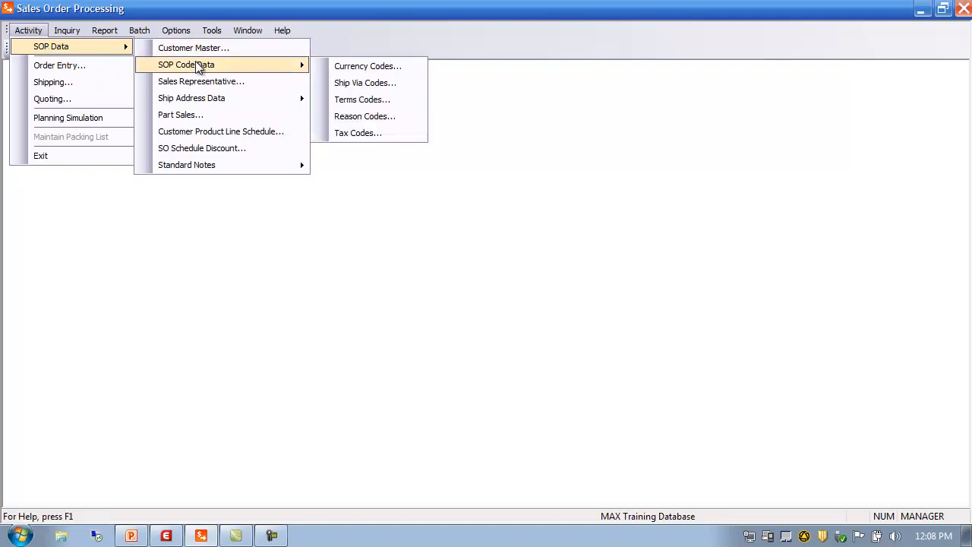
{"action": "left_click", "coordinate": [378, 135]}
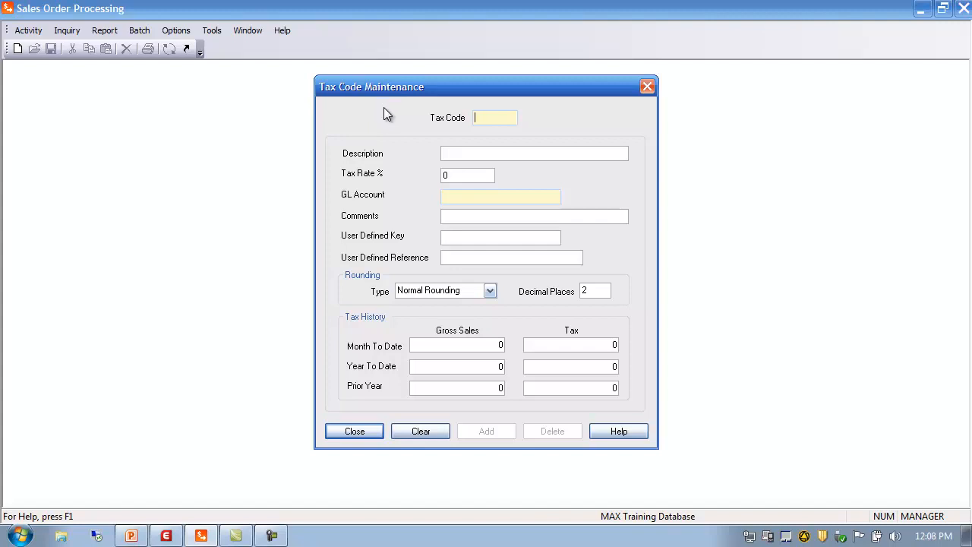
{"action": "left_click", "coordinate": [465, 154]}
{"action": "left_click", "coordinate": [462, 174]}
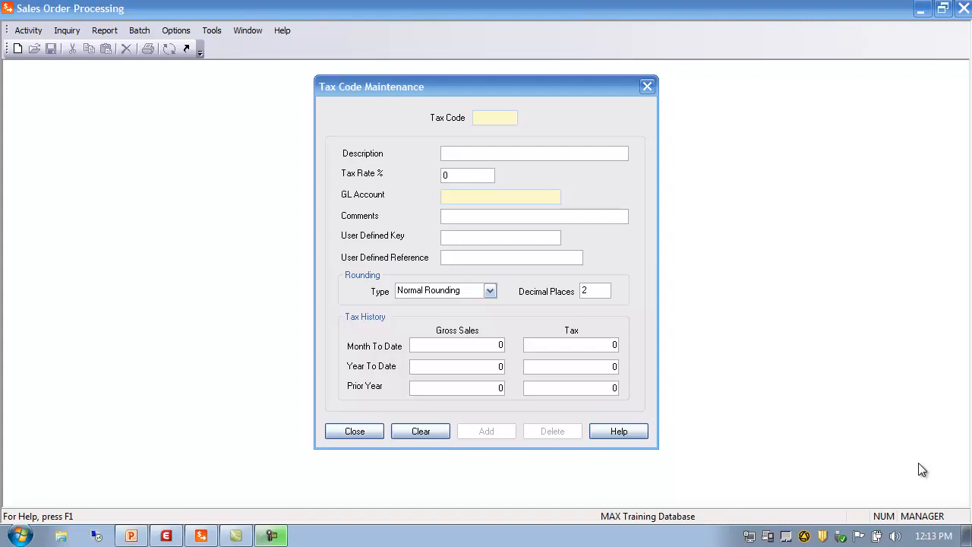
{"action": "left_click", "coordinate": [484, 118]}
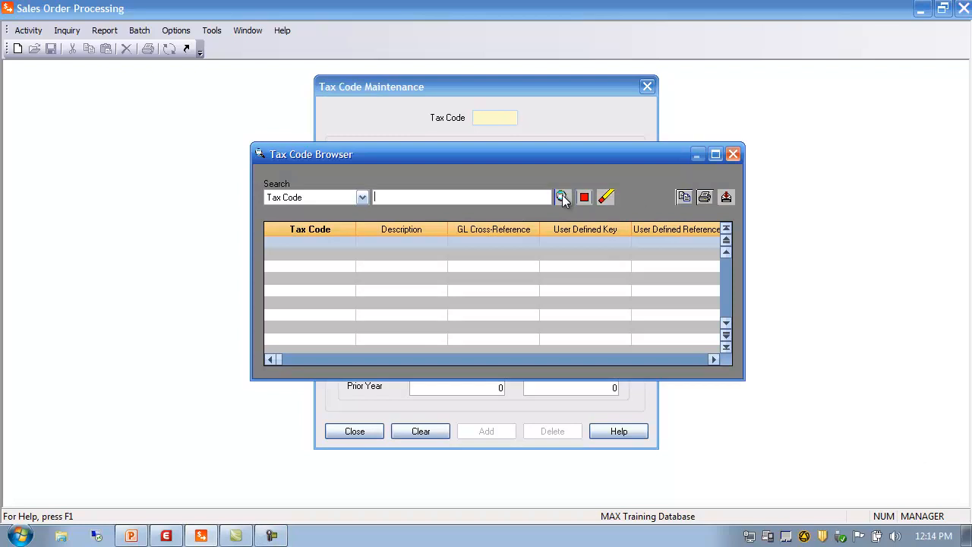
{"action": "left_click", "coordinate": [562, 197]}
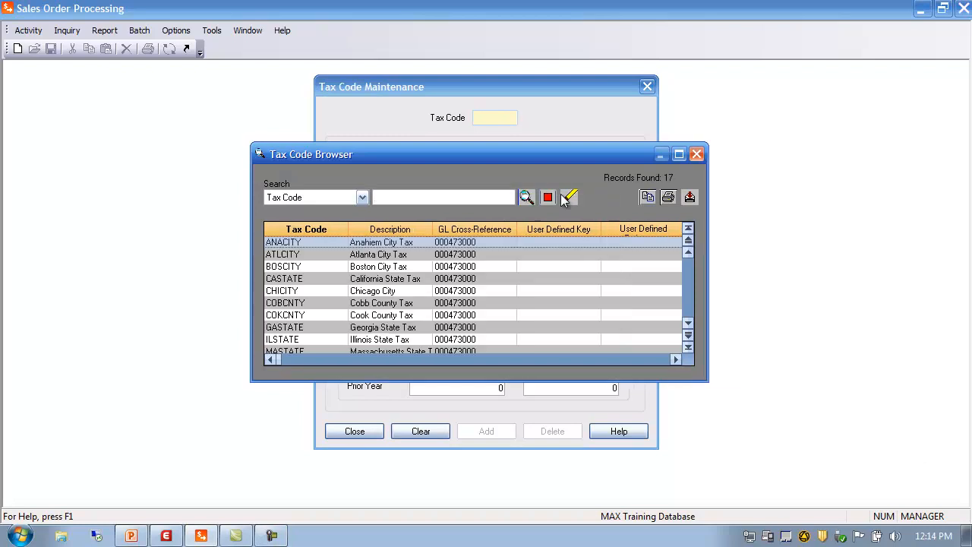
{"action": "double_click", "coordinate": [288, 243]}
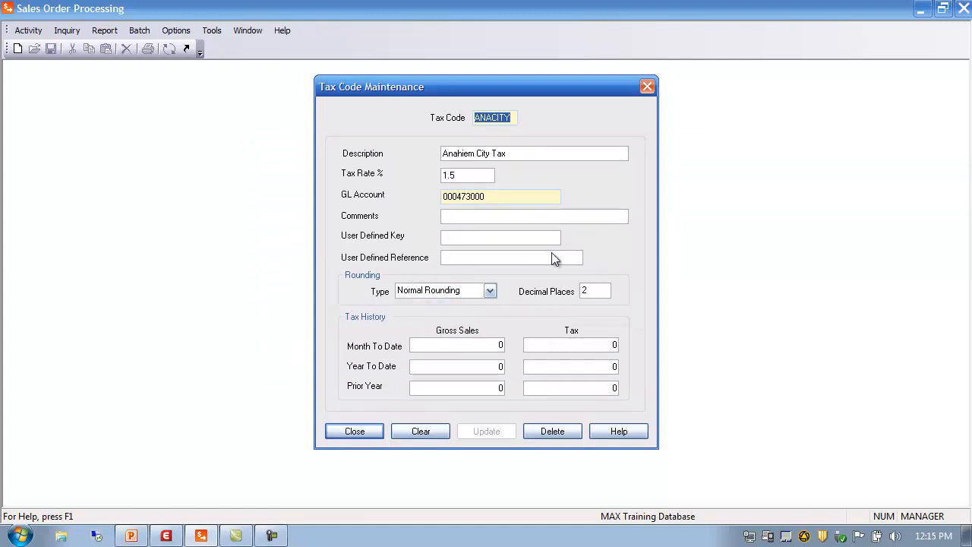
Review ANACITY's GL account, user defined key, rounding type and decimal places, then close the dialog.
{"action": "left_click", "coordinate": [489, 199]}
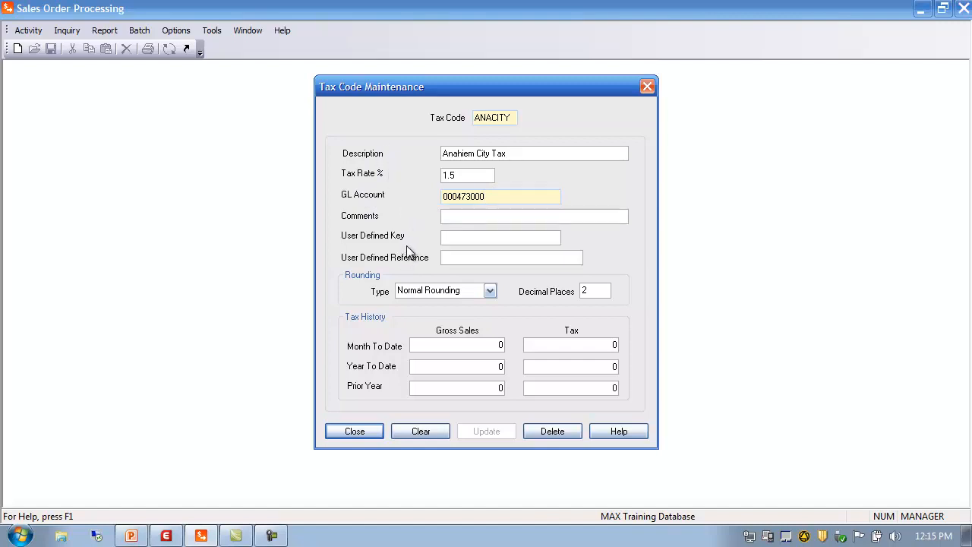
{"action": "left_click", "coordinate": [460, 235]}
{"action": "left_click", "coordinate": [490, 292]}
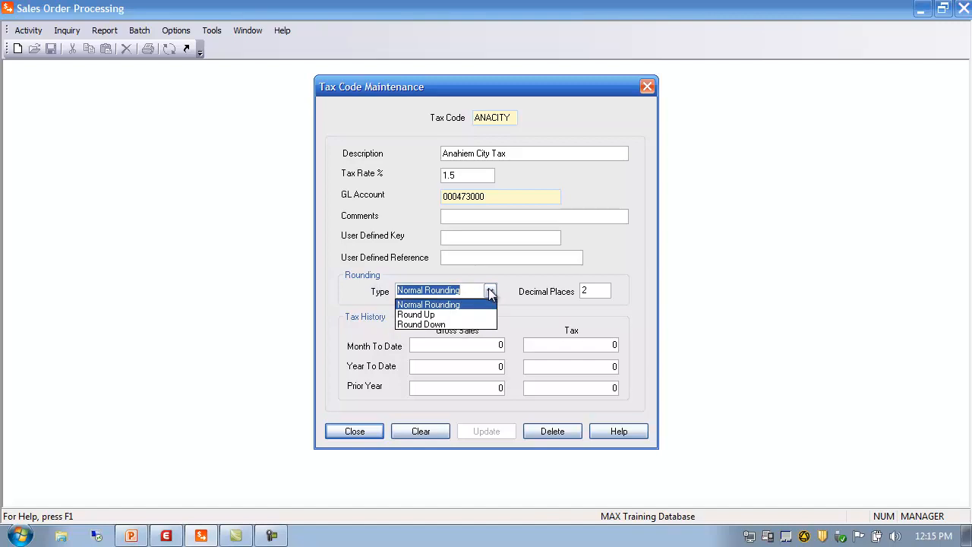
{"action": "left_click", "coordinate": [490, 293]}
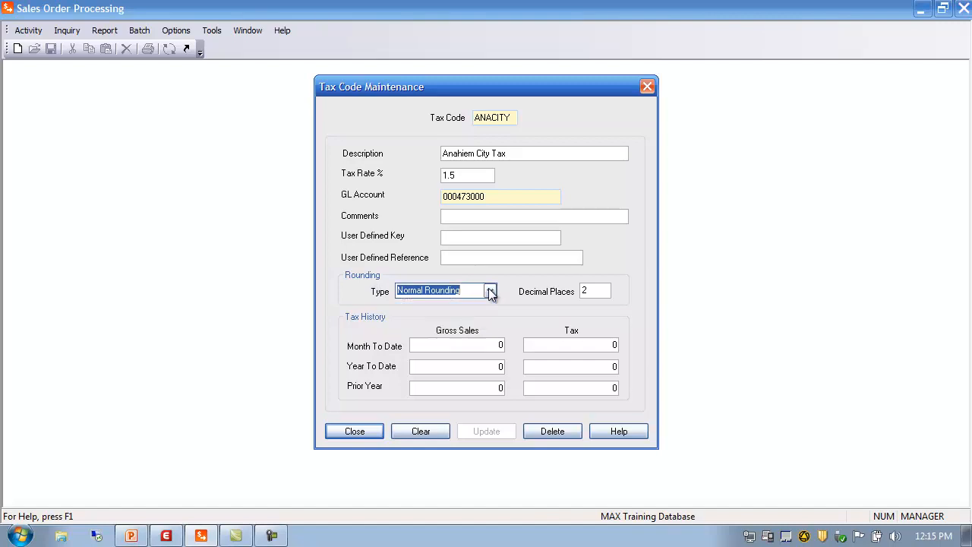
{"action": "left_click", "coordinate": [595, 290]}
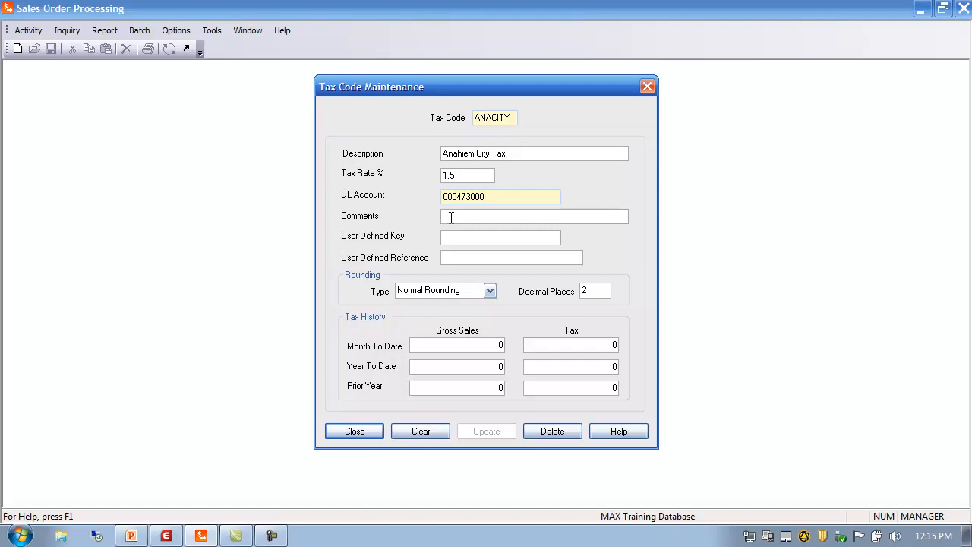
{"action": "left_click", "coordinate": [364, 438]}
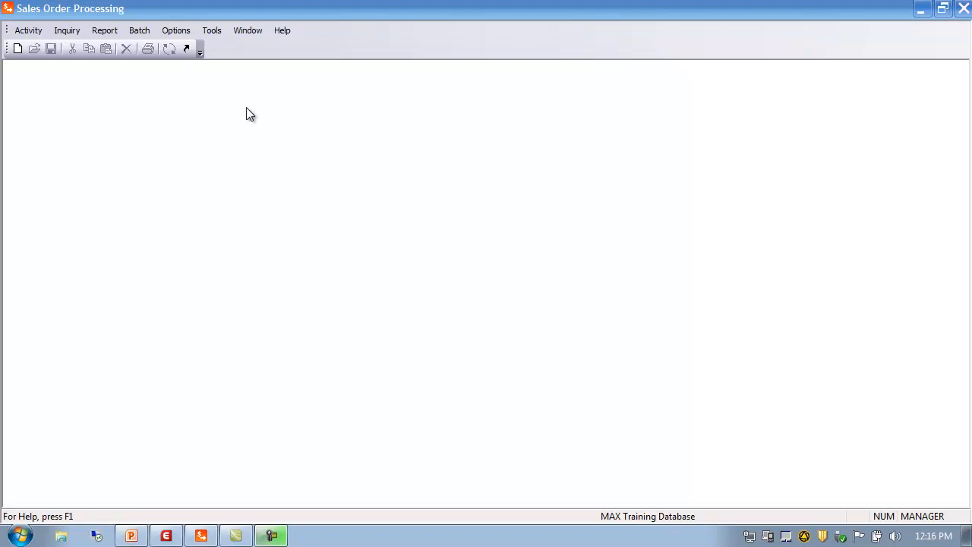
Run the Tax Code List report for all tax codes to a window.
{"action": "left_click", "coordinate": [105, 31]}
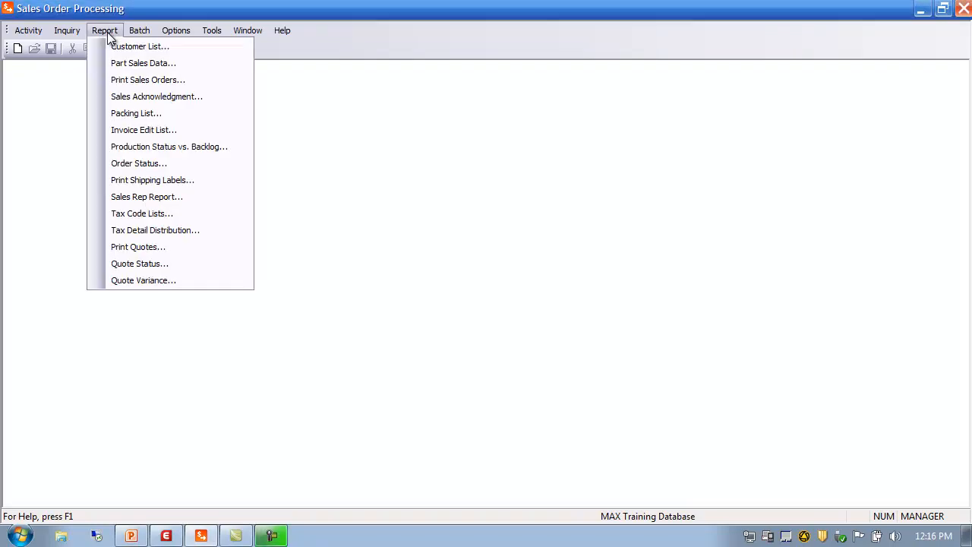
{"action": "left_click", "coordinate": [150, 215]}
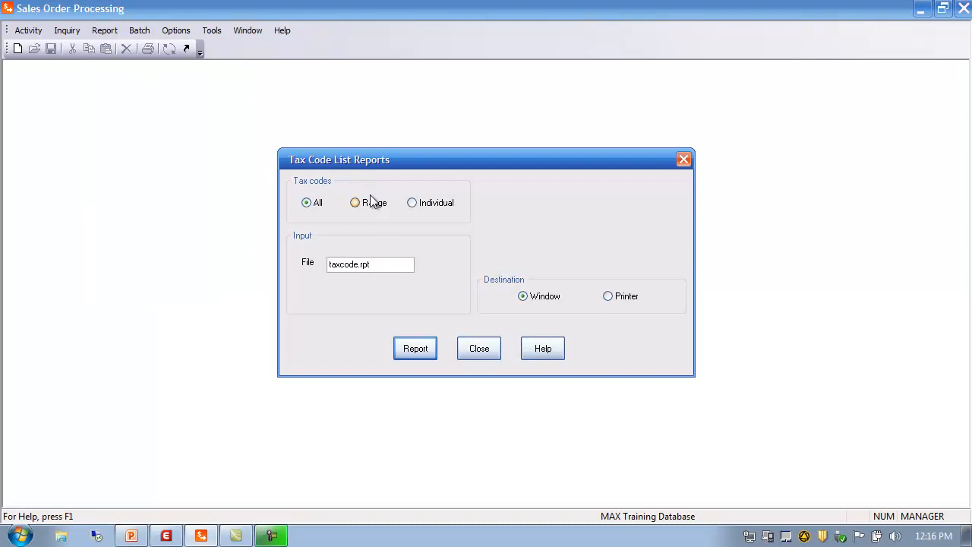
{"action": "left_click", "coordinate": [423, 355]}
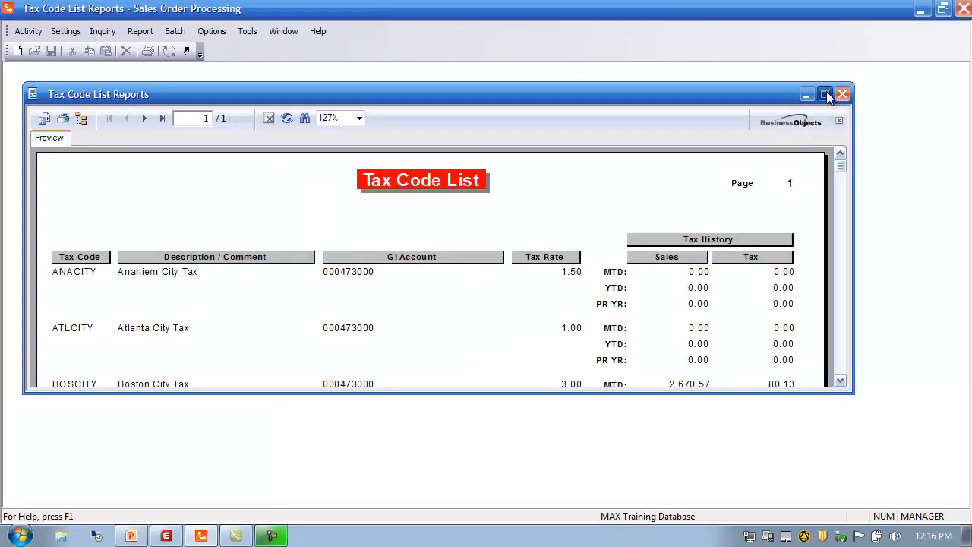
Maximize the tax code report preview, scroll through the list and close it.
{"action": "left_click", "coordinate": [827, 93]}
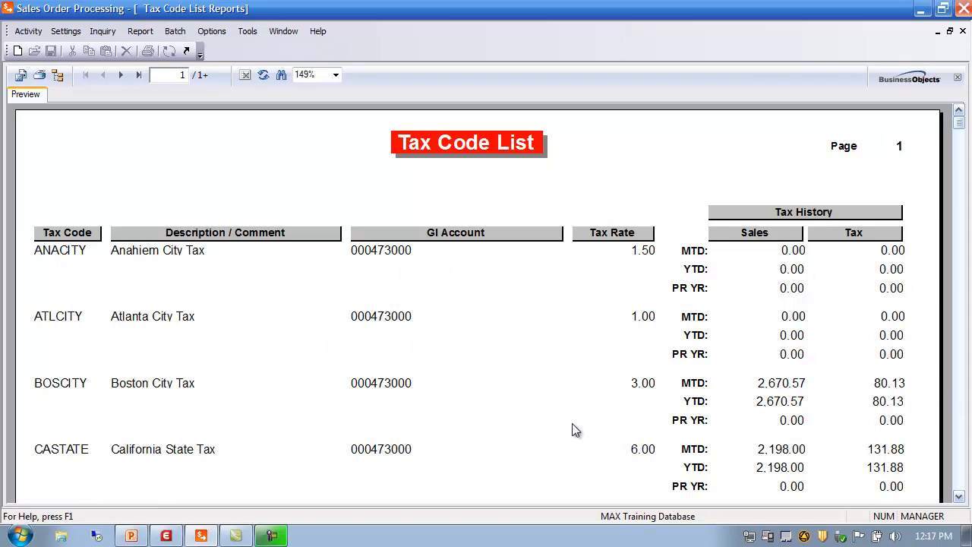
{"action": "left_click", "coordinate": [958, 498]}
{"action": "left_click_drag", "start_coordinate": [959, 497], "coordinate": [959, 497]}
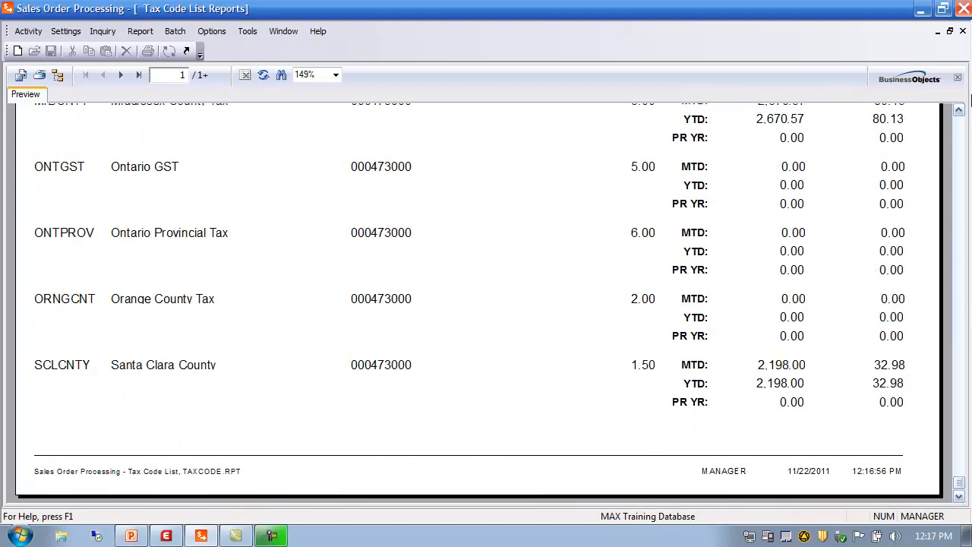
{"action": "left_click", "coordinate": [959, 124]}
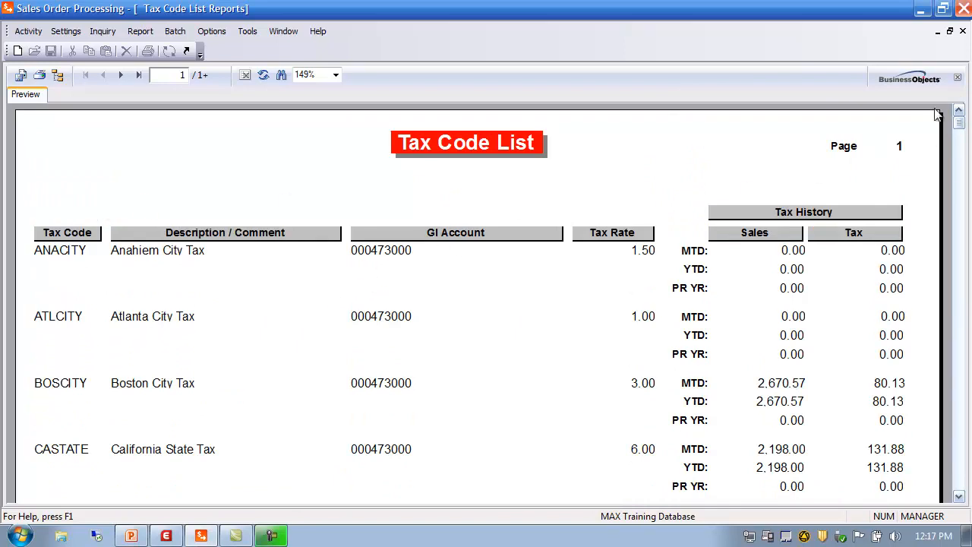
{"action": "left_click", "coordinate": [962, 32]}
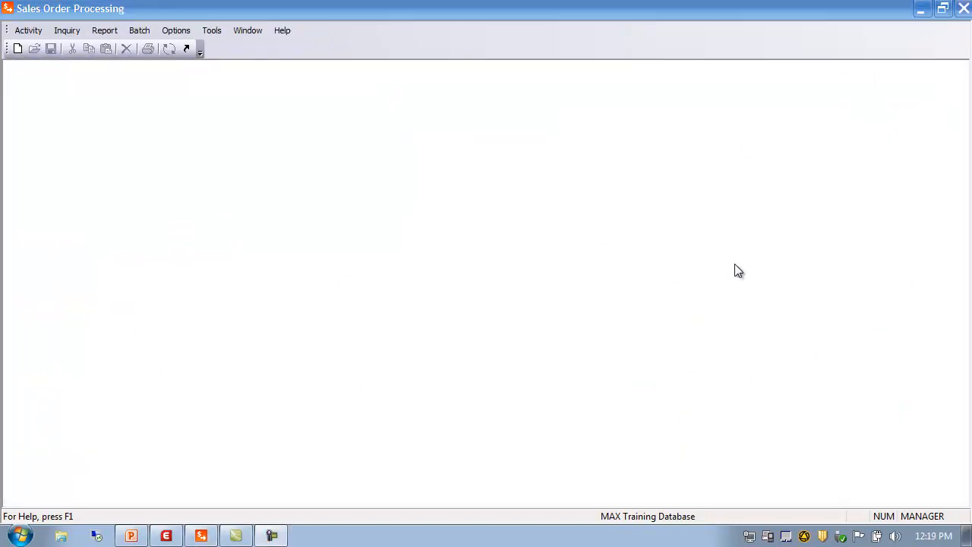
Open Sales Representative maintenance and launch its sales rep browser.
{"action": "left_click", "coordinate": [28, 31]}
{"action": "mouse_move", "coordinate": [46, 45]}
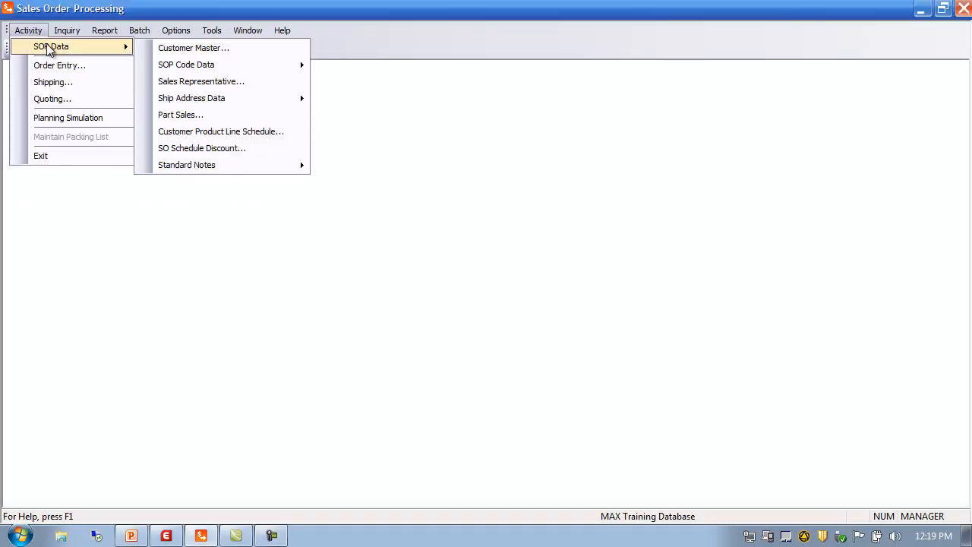
{"action": "mouse_move", "coordinate": [185, 67]}
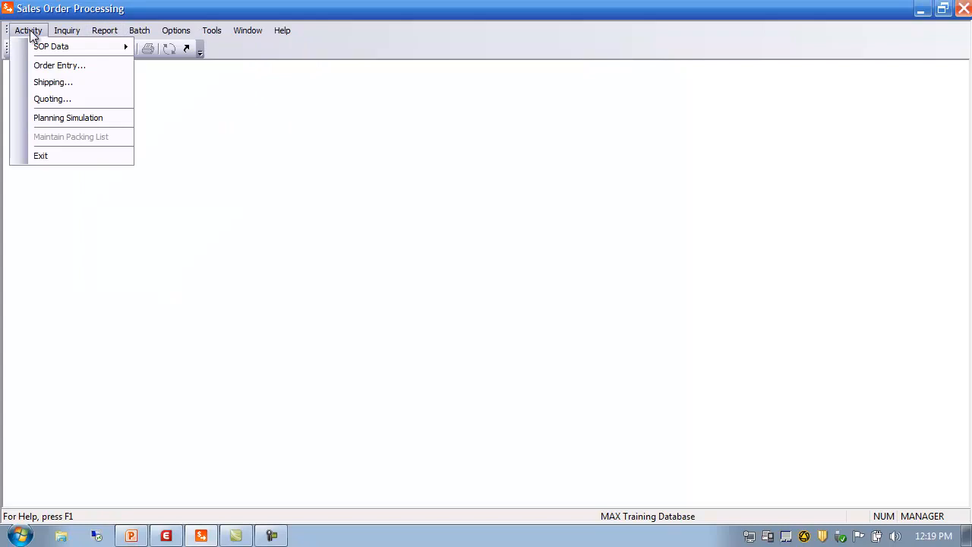
{"action": "mouse_move", "coordinate": [96, 44]}
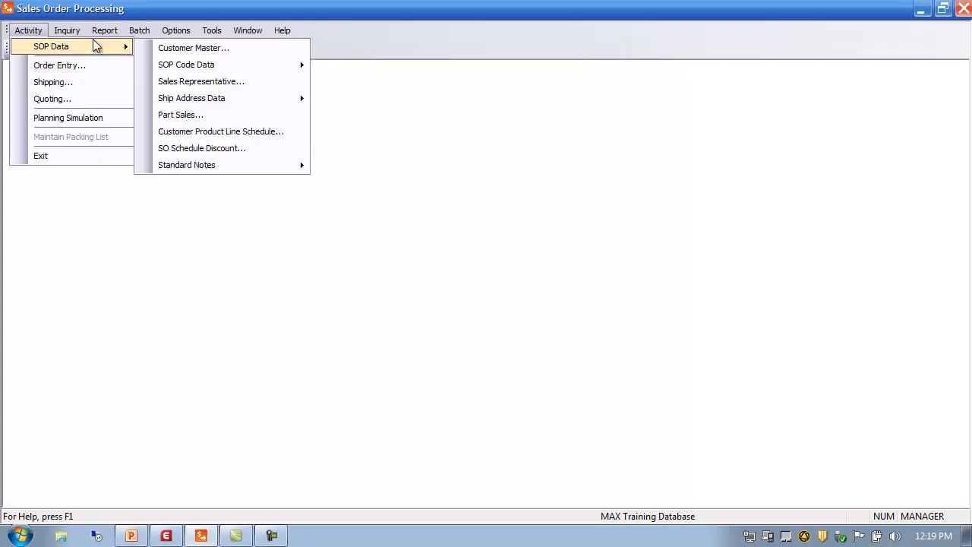
{"action": "left_click", "coordinate": [191, 82]}
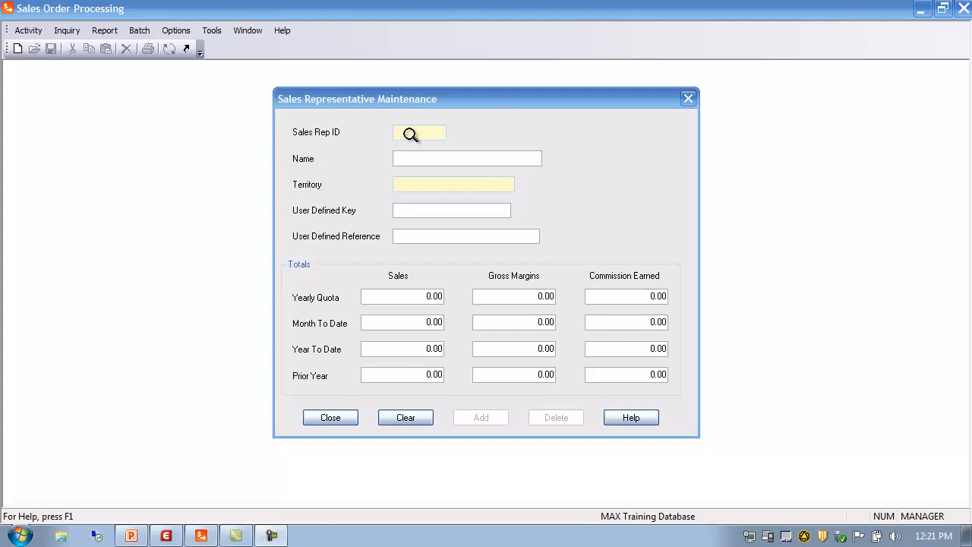
{"action": "left_click", "coordinate": [410, 133]}
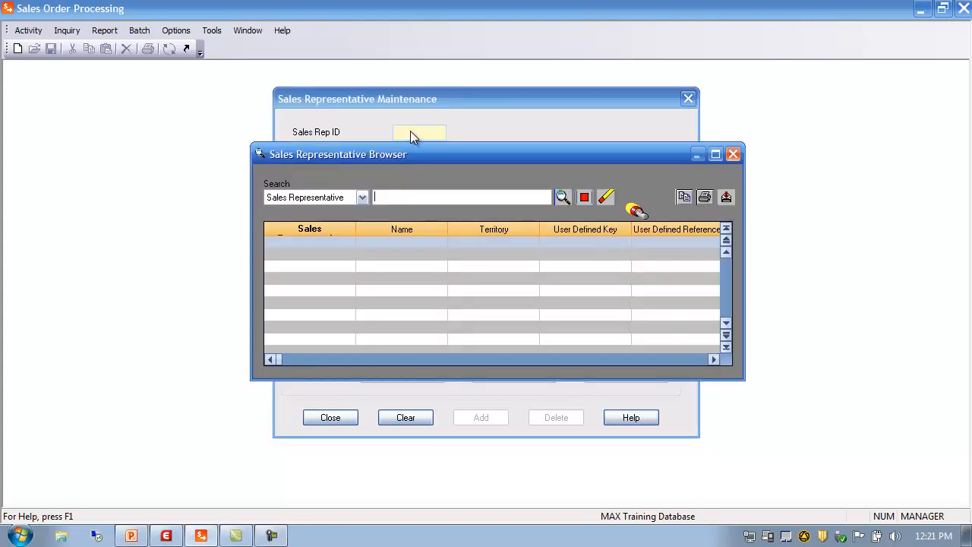
List all sales reps in the browser, open MW01, and review its name and territory fields.
{"action": "left_click", "coordinate": [561, 198]}
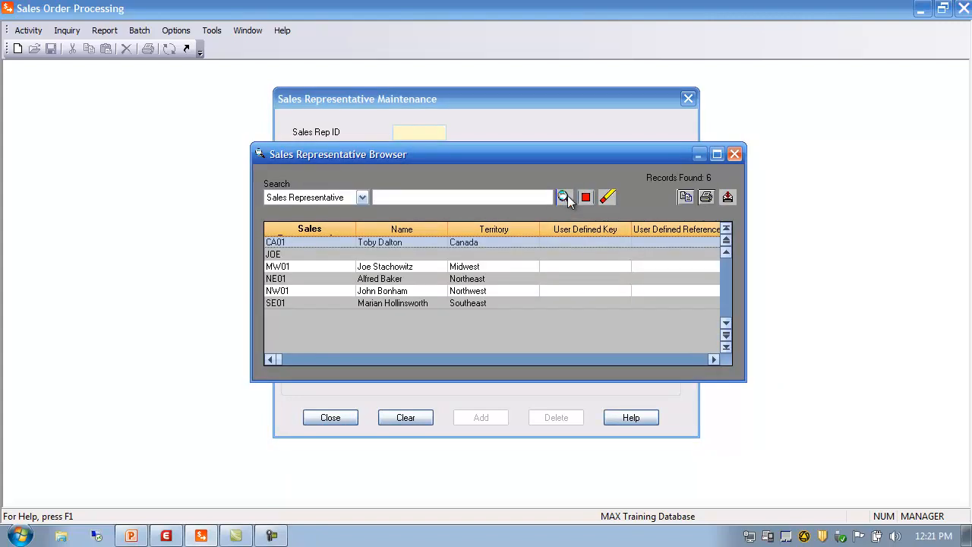
{"action": "double_click", "coordinate": [277, 266]}
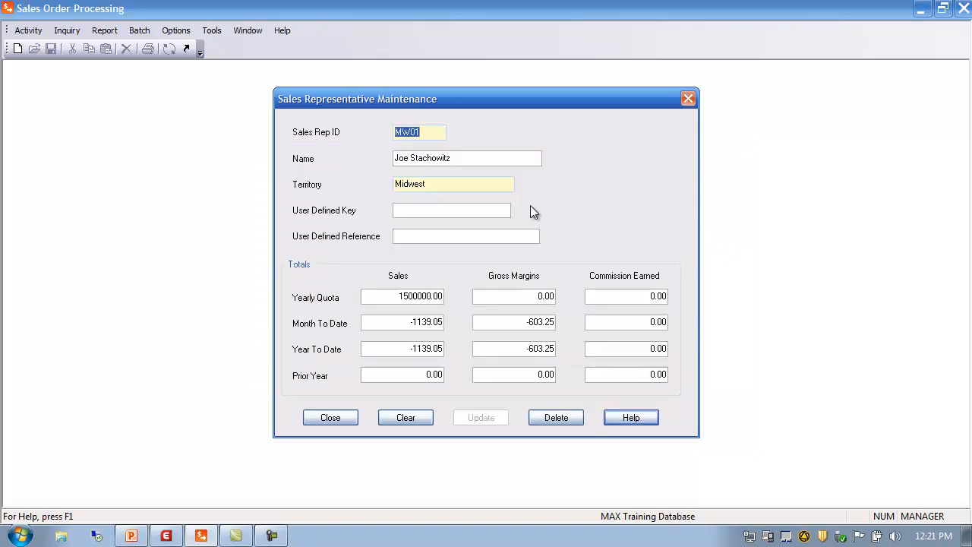
{"action": "left_click", "coordinate": [451, 209]}
{"action": "left_click", "coordinate": [463, 157]}
{"action": "left_click_drag", "start_coordinate": [463, 158], "coordinate": [295, 163]}
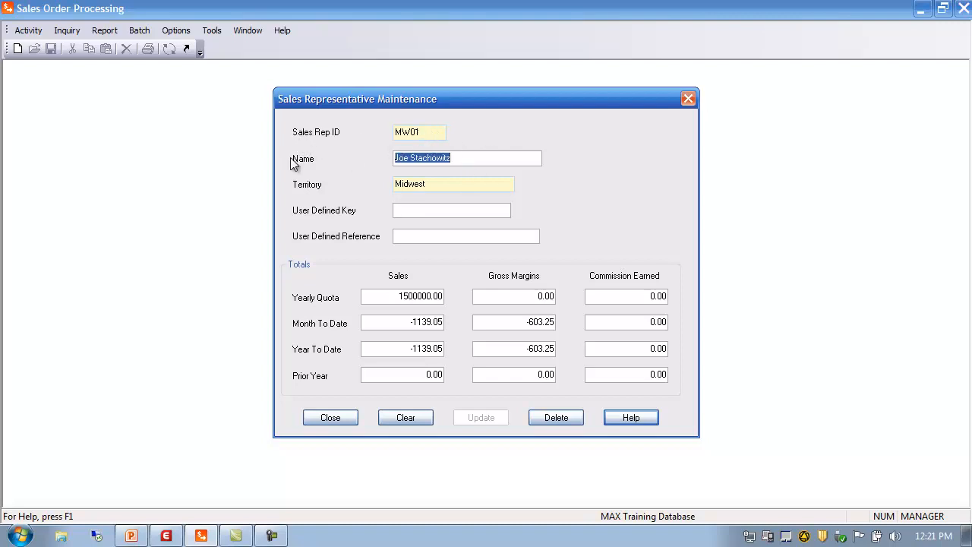
{"action": "left_click_drag", "start_coordinate": [451, 185], "coordinate": [277, 191]}
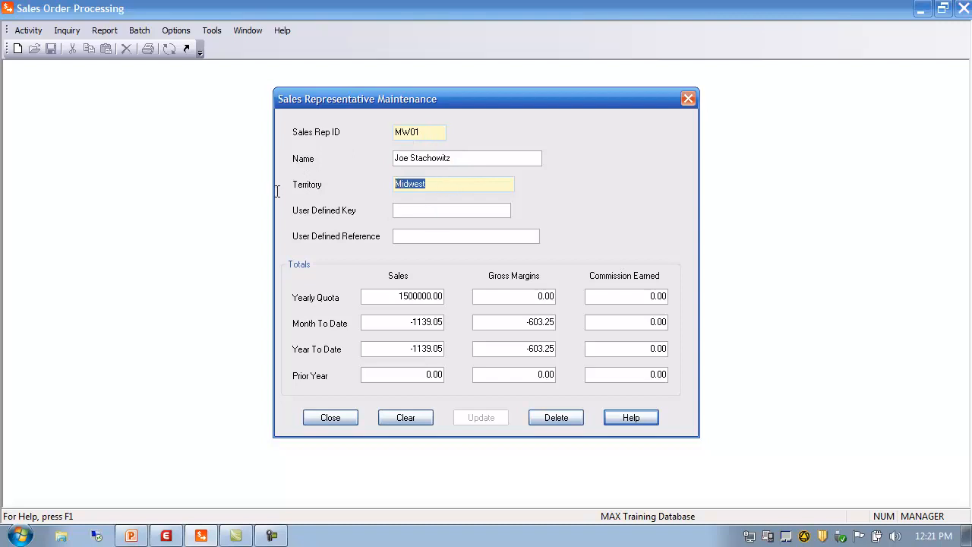
Open the territory lookup for MW01, clear the search to list all territories, and close the lookup.
{"action": "double_click", "coordinate": [428, 183]}
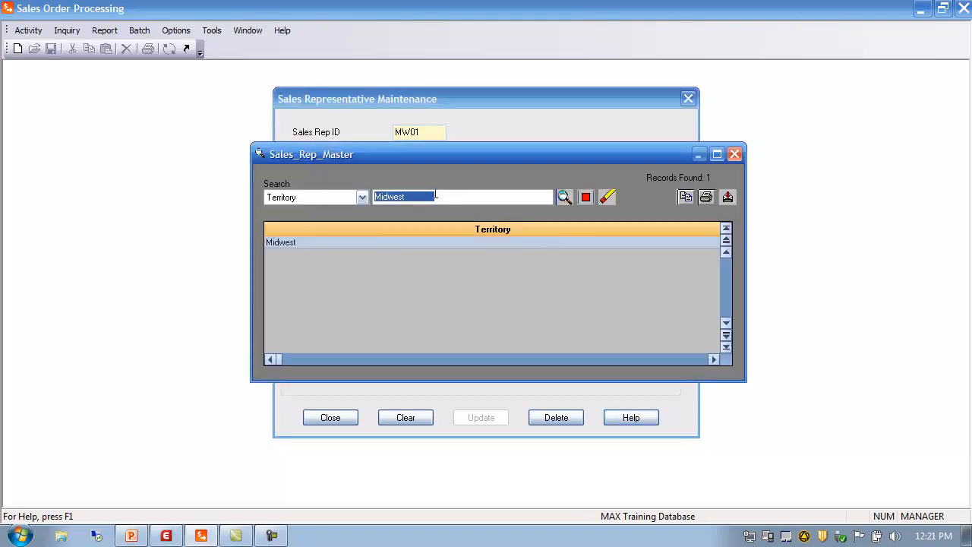
{"action": "key", "text": "BackSpace"}
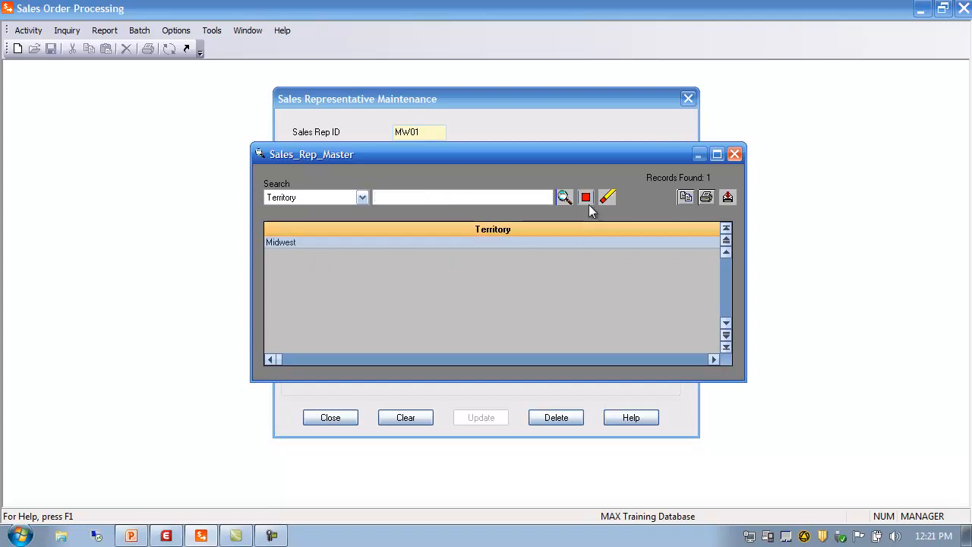
{"action": "left_click", "coordinate": [565, 198]}
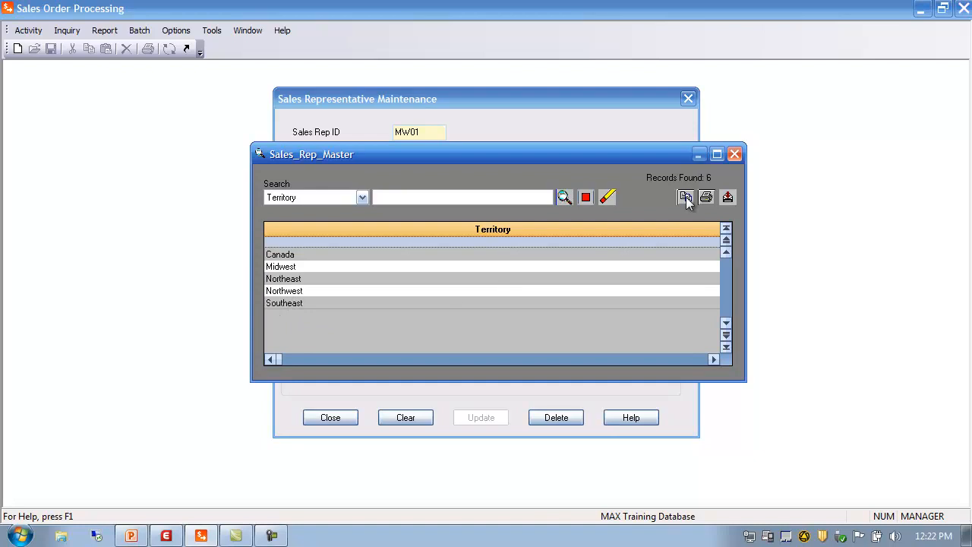
{"action": "left_click", "coordinate": [734, 154]}
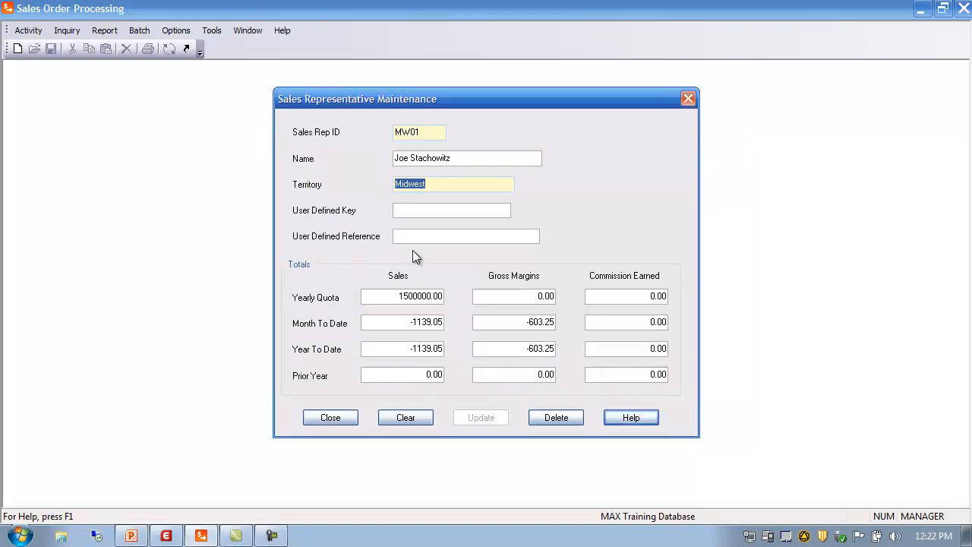
Review MW01's yearly quota and sales totals fields, then close Sales Representative Maintenance.
{"action": "left_click", "coordinate": [411, 208]}
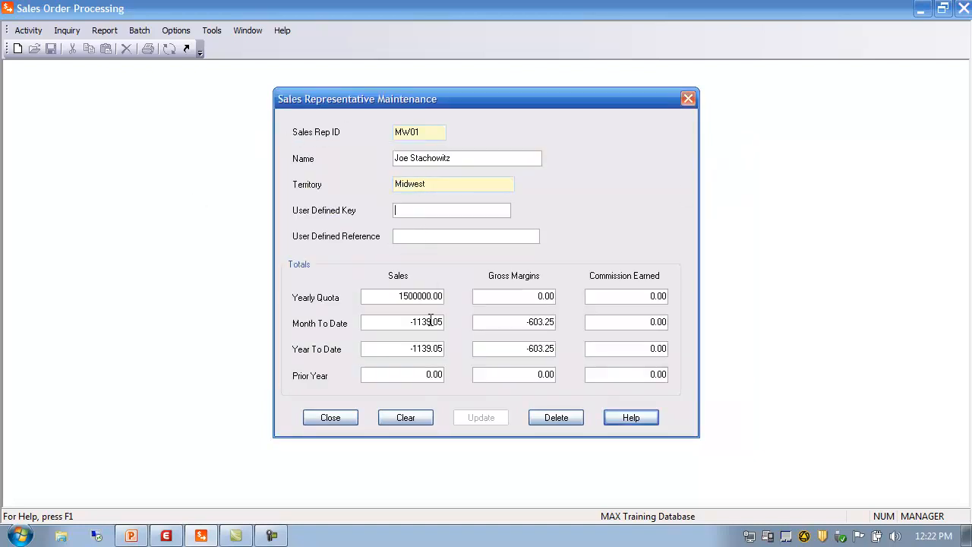
{"action": "left_click", "coordinate": [387, 297]}
{"action": "left_click", "coordinate": [413, 376]}
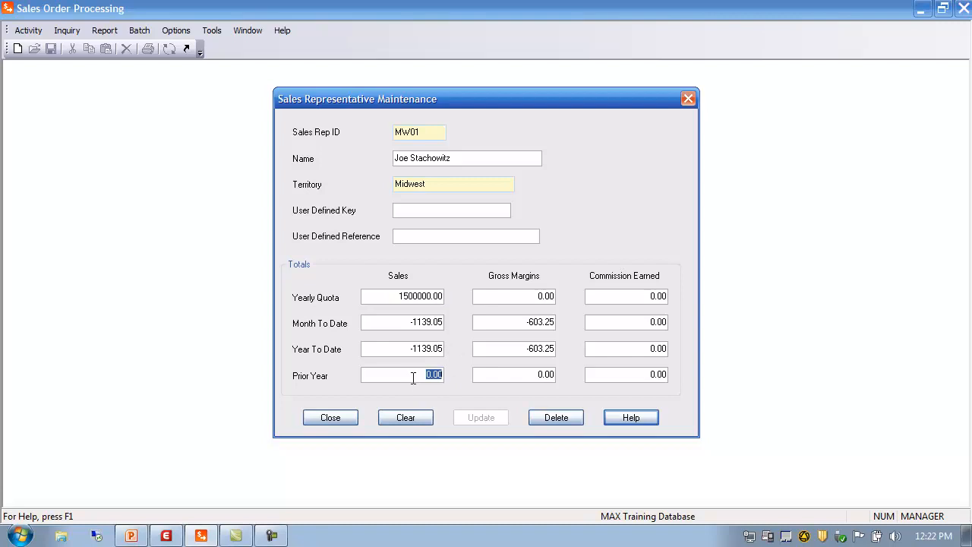
{"action": "left_click", "coordinate": [506, 295]}
{"action": "left_click", "coordinate": [337, 422]}
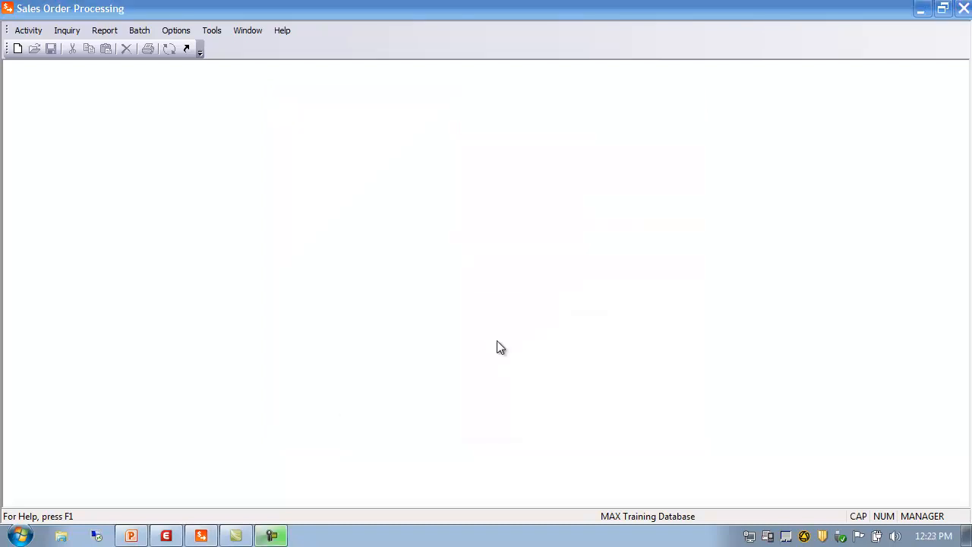
Run the Sales Representative List report for all reps to a window, maximize the preview and close it.
{"action": "left_click", "coordinate": [103, 31]}
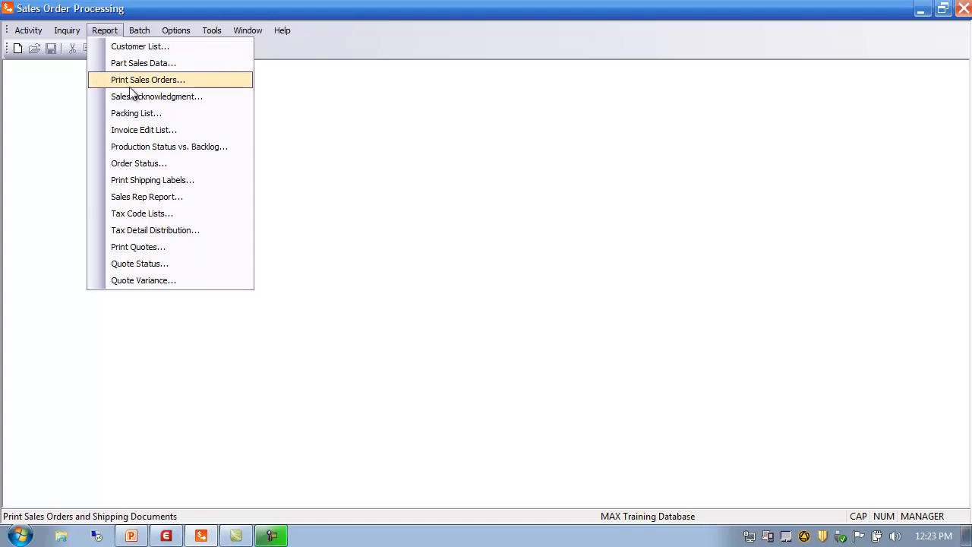
{"action": "left_click", "coordinate": [152, 198]}
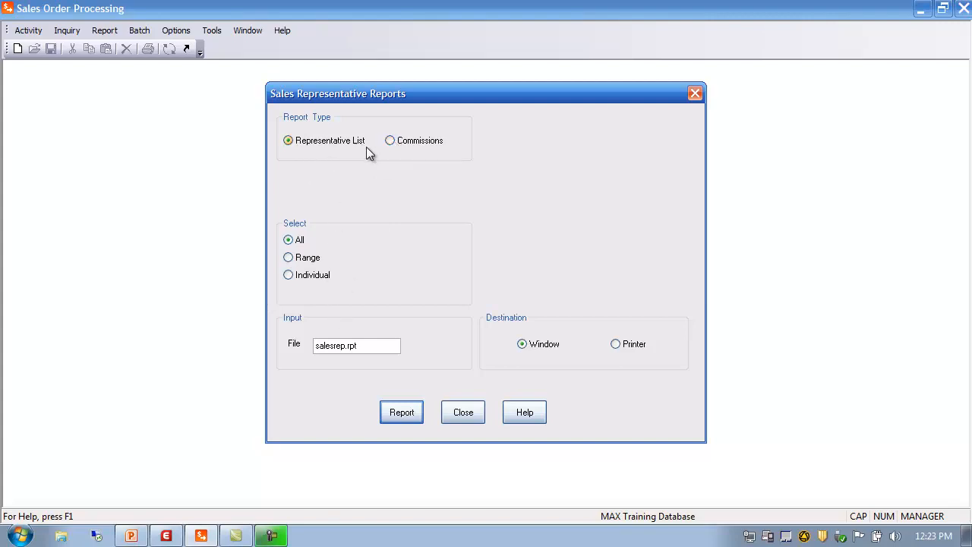
{"action": "left_click", "coordinate": [406, 417]}
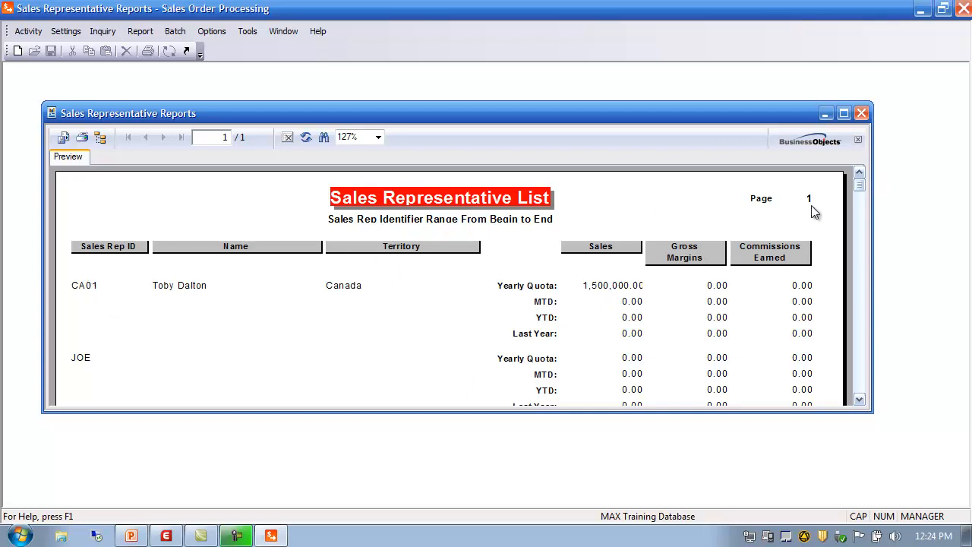
{"action": "left_click", "coordinate": [843, 113]}
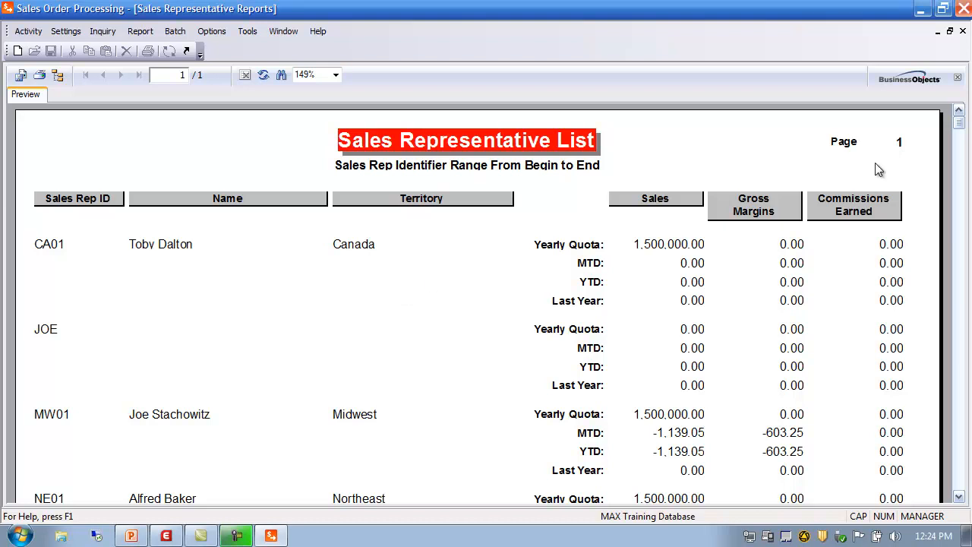
{"action": "left_click", "coordinate": [962, 32]}
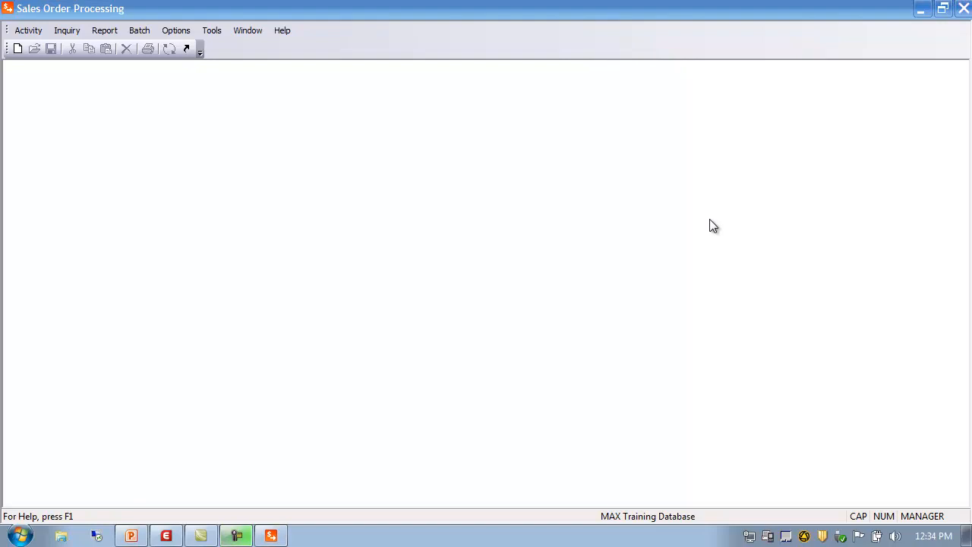
Open Customer Master maintenance and load customer 100 from the customer browser.
{"action": "left_click", "coordinate": [29, 31]}
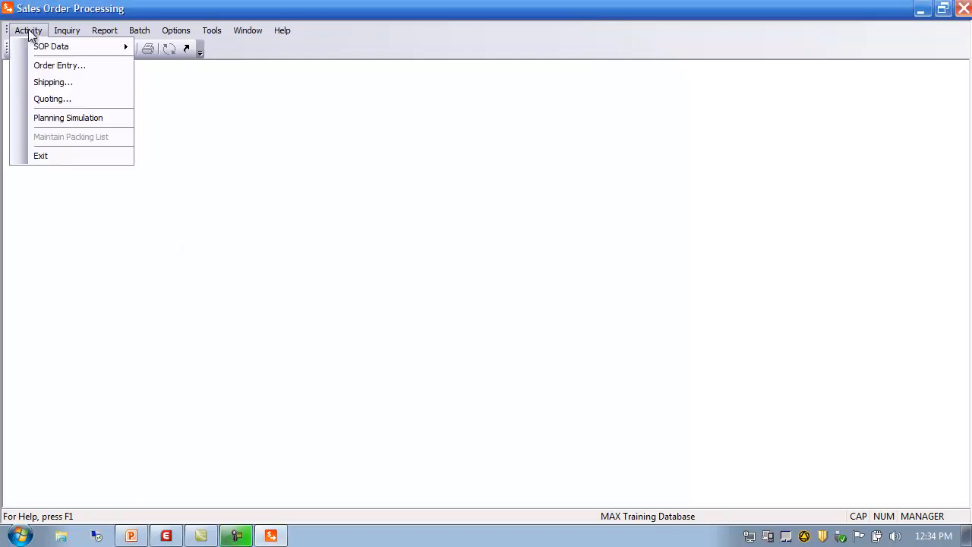
{"action": "mouse_move", "coordinate": [50, 51]}
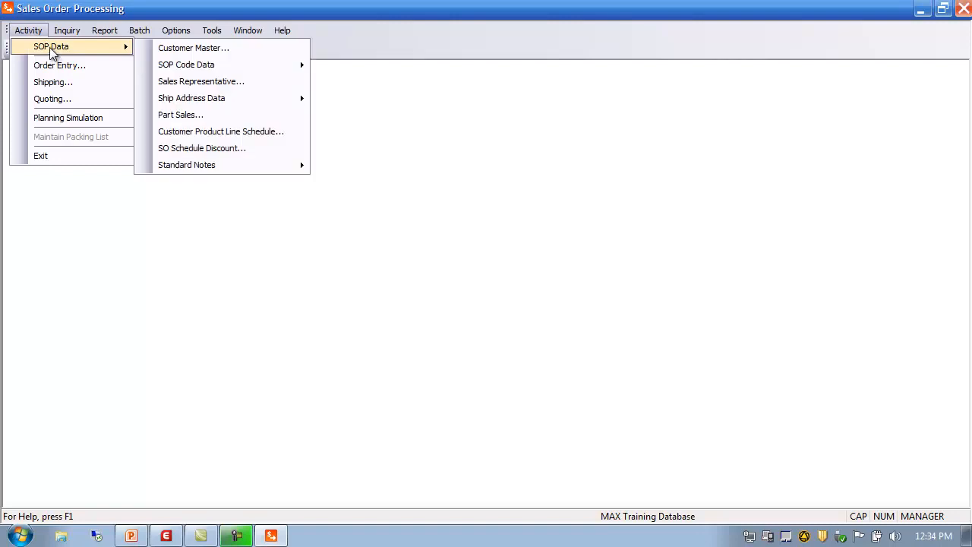
{"action": "left_click", "coordinate": [181, 52]}
{"action": "left_click_drag", "start_coordinate": [346, 148], "coordinate": [457, 75]}
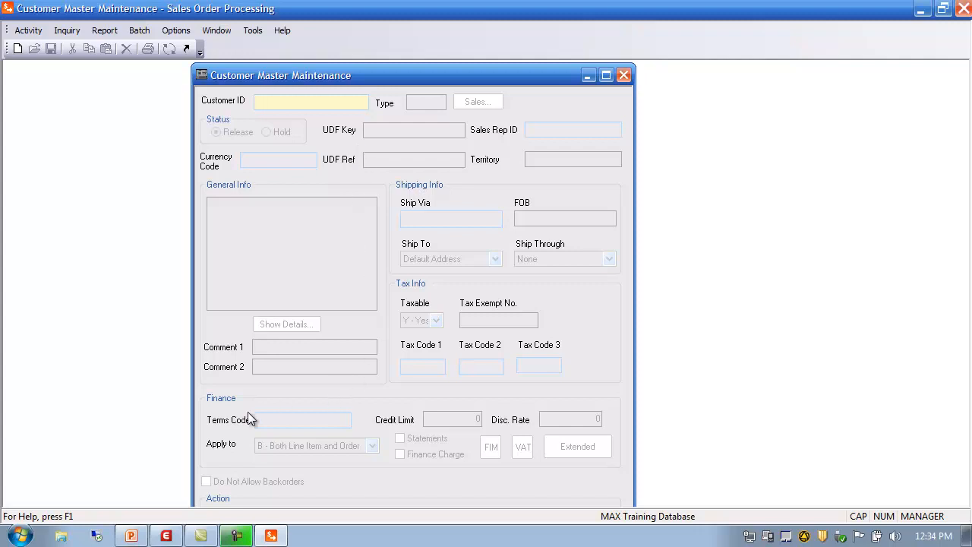
{"action": "left_click", "coordinate": [265, 103]}
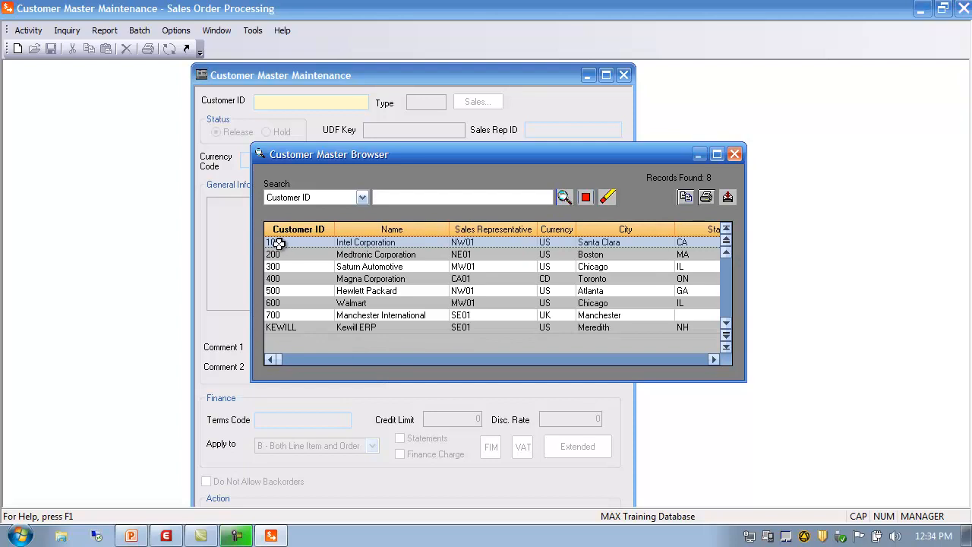
{"action": "double_click", "coordinate": [278, 242]}
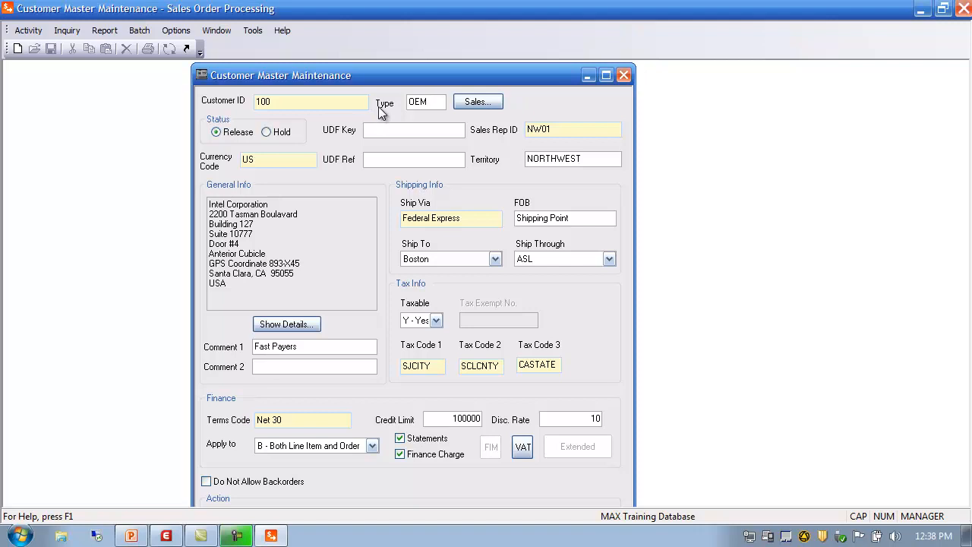
Review customer 100's sales summary, then look up and reselect the US currency code.
{"action": "left_click", "coordinate": [477, 101]}
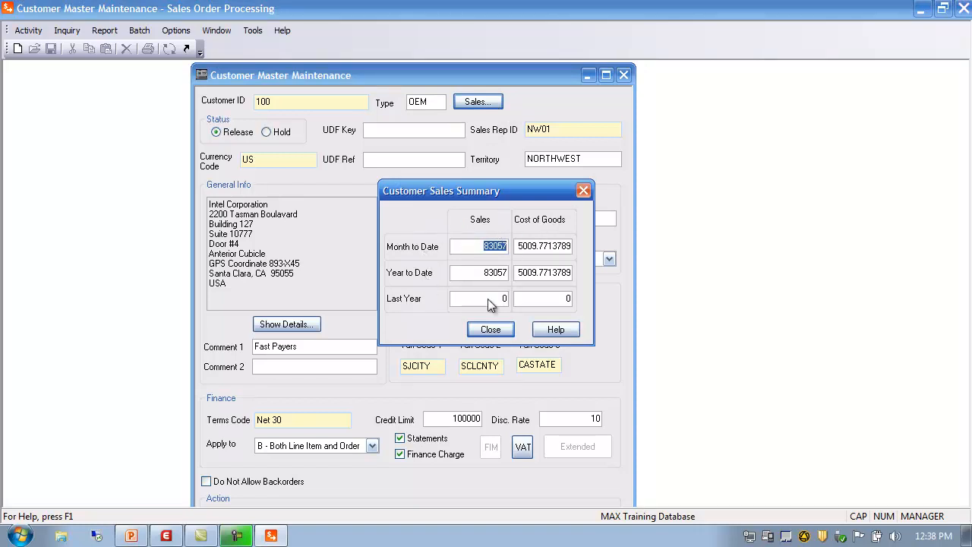
{"action": "left_click", "coordinate": [485, 329]}
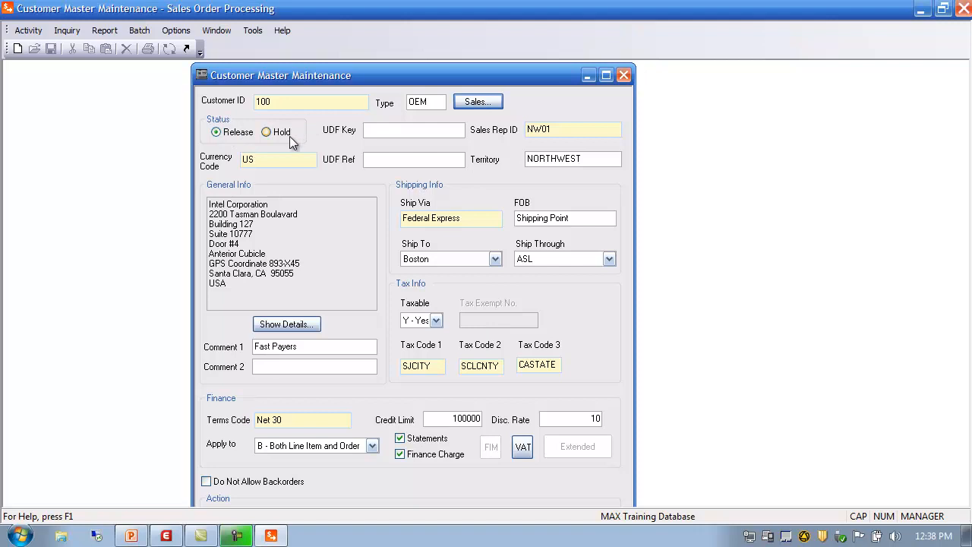
{"action": "left_click", "coordinate": [288, 160]}
{"action": "left_click", "coordinate": [560, 129]}
{"action": "double_click", "coordinate": [267, 161]}
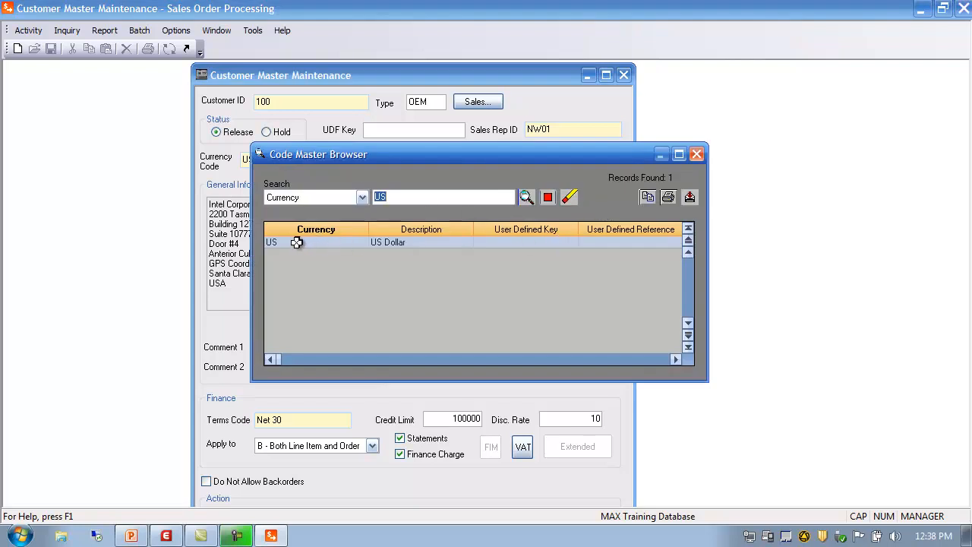
{"action": "double_click", "coordinate": [296, 242]}
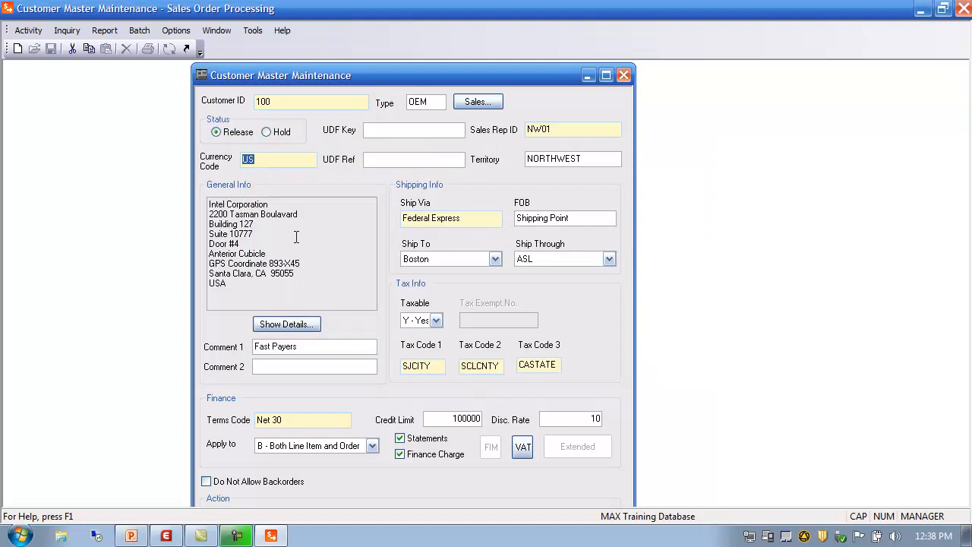
Change customer 100's sales rep to MW01 by listing all reps in the sales rep browser.
{"action": "left_click", "coordinate": [558, 129]}
{"action": "double_click", "coordinate": [556, 127]}
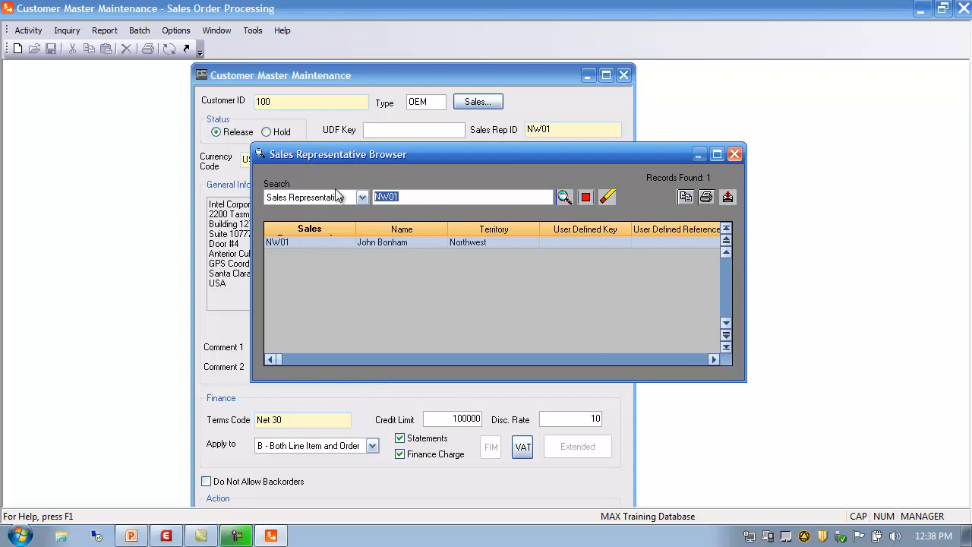
{"action": "key", "text": "Delete"}
{"action": "left_click", "coordinate": [565, 200]}
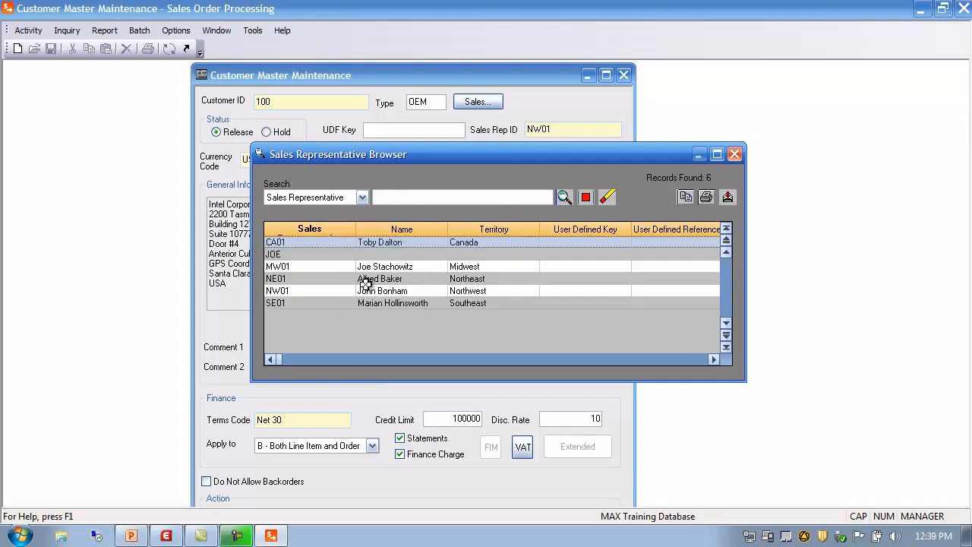
{"action": "double_click", "coordinate": [296, 267]}
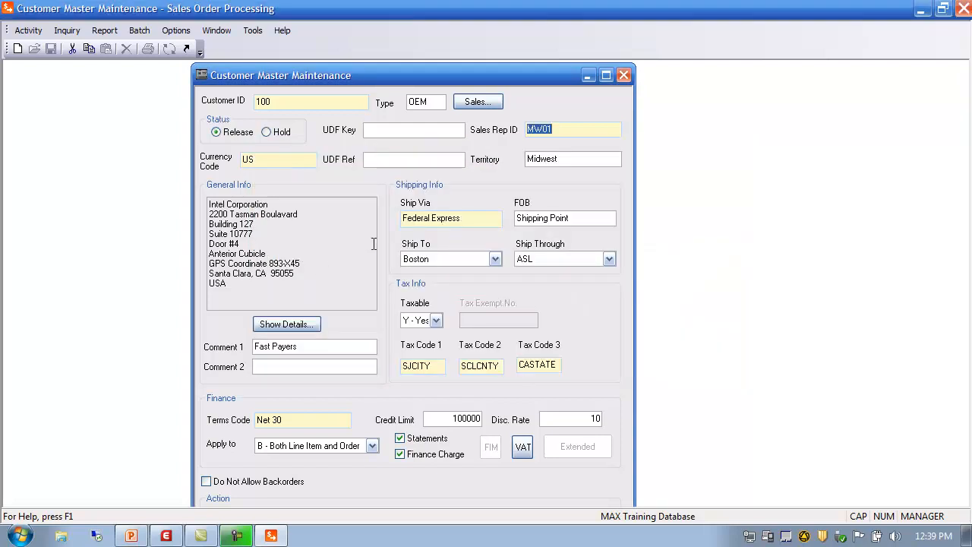
{"action": "left_click", "coordinate": [576, 160]}
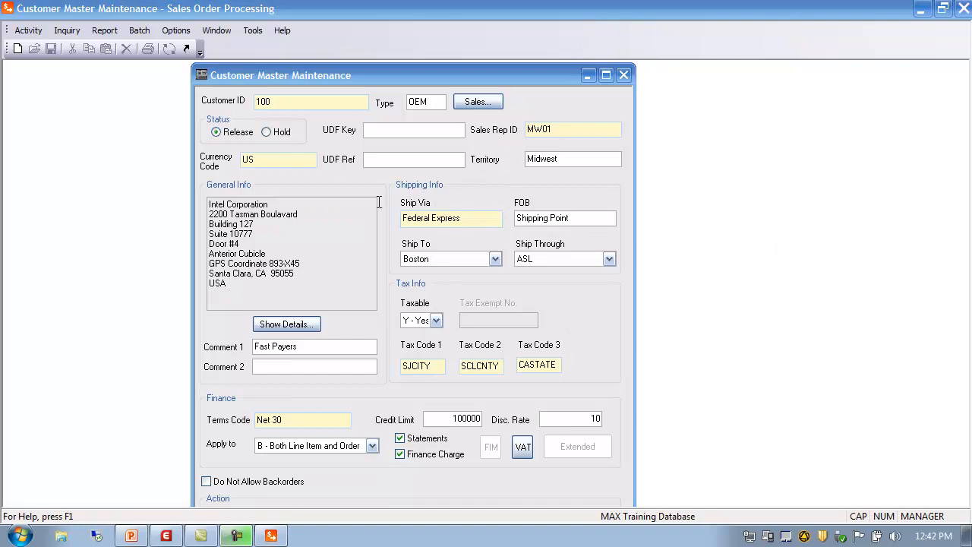
Open Ship To Address Maintenance and list all ship-to addresses in the shipping browser.
{"action": "left_click", "coordinate": [467, 220]}
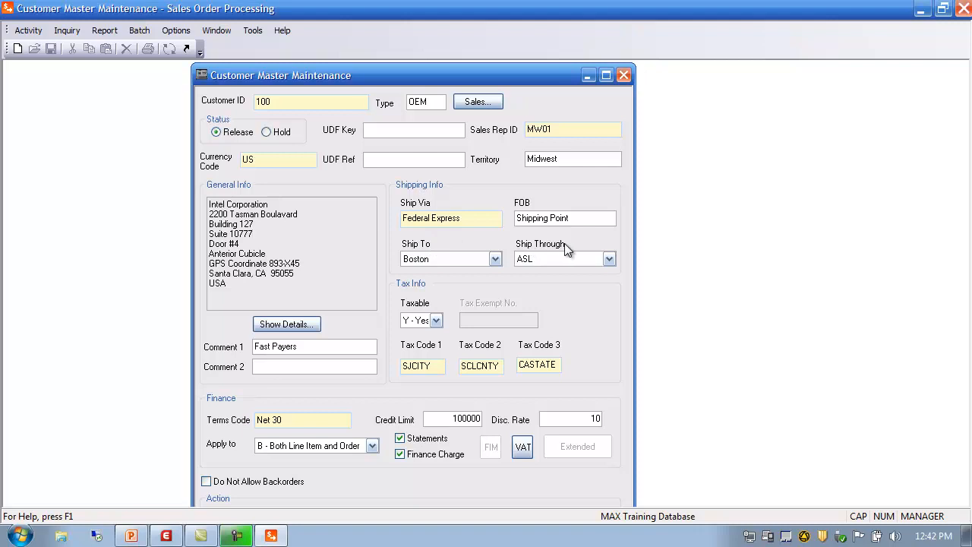
{"action": "left_click", "coordinate": [35, 30]}
{"action": "mouse_move", "coordinate": [46, 47]}
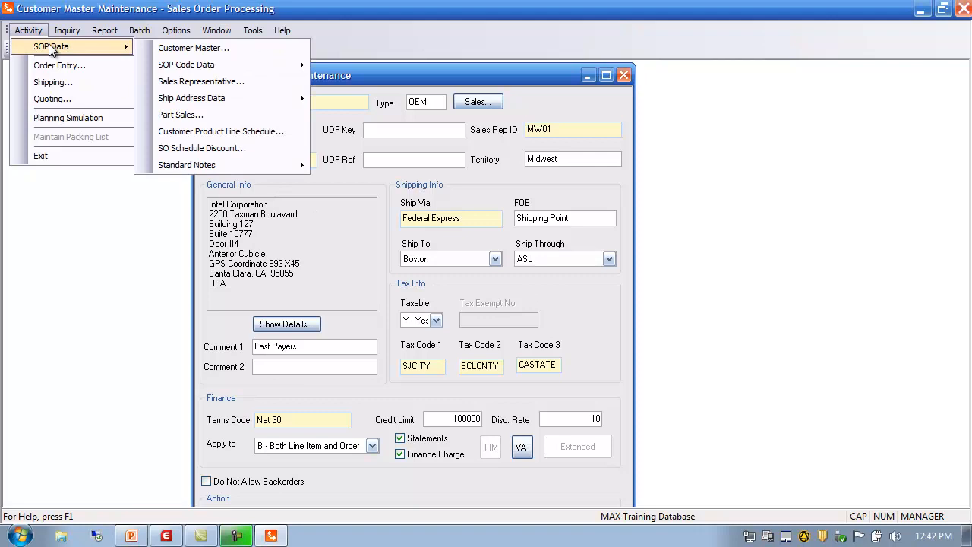
{"action": "mouse_move", "coordinate": [202, 104]}
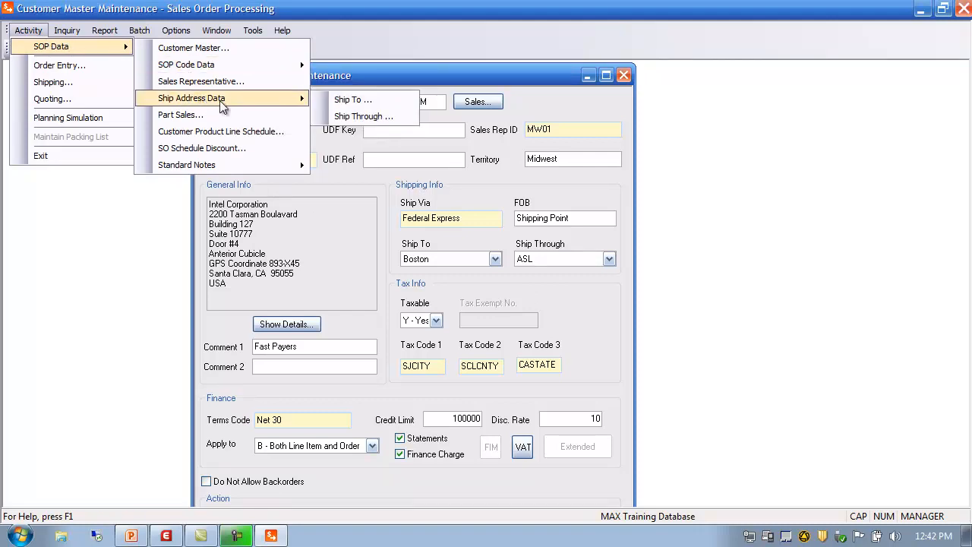
{"action": "left_click", "coordinate": [352, 101]}
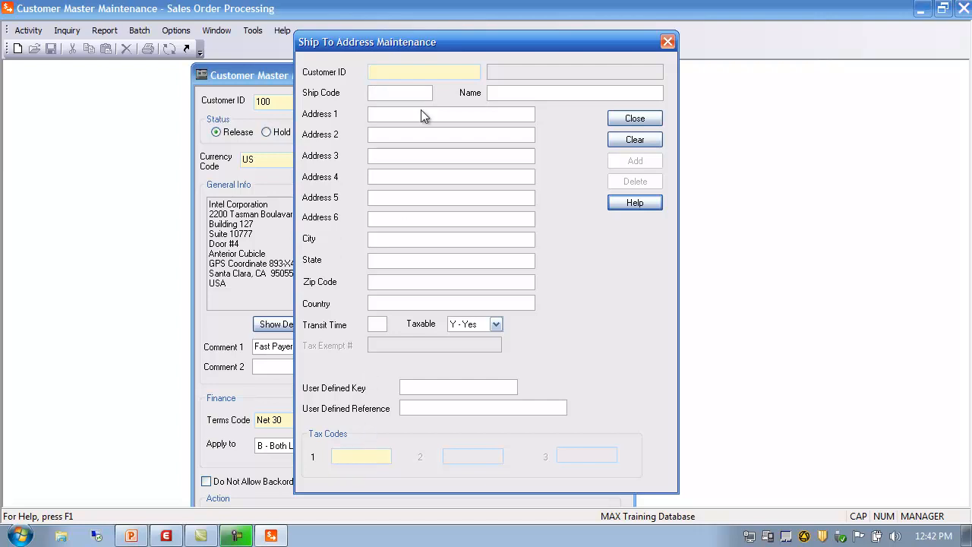
{"action": "double_click", "coordinate": [384, 73]}
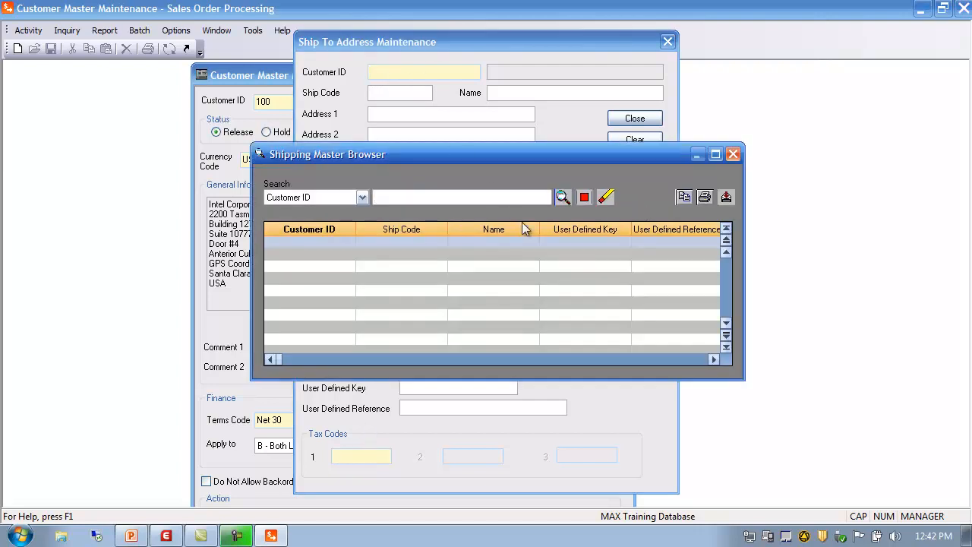
{"action": "left_click", "coordinate": [561, 198]}
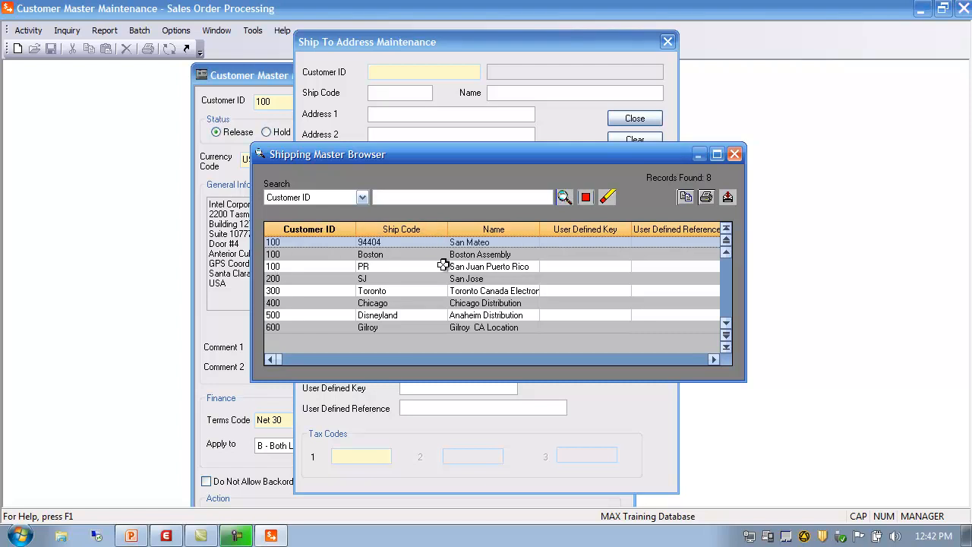
Load the PR ship-to address for customer 100 from the browser, review it and close the dialog.
{"action": "double_click", "coordinate": [275, 267]}
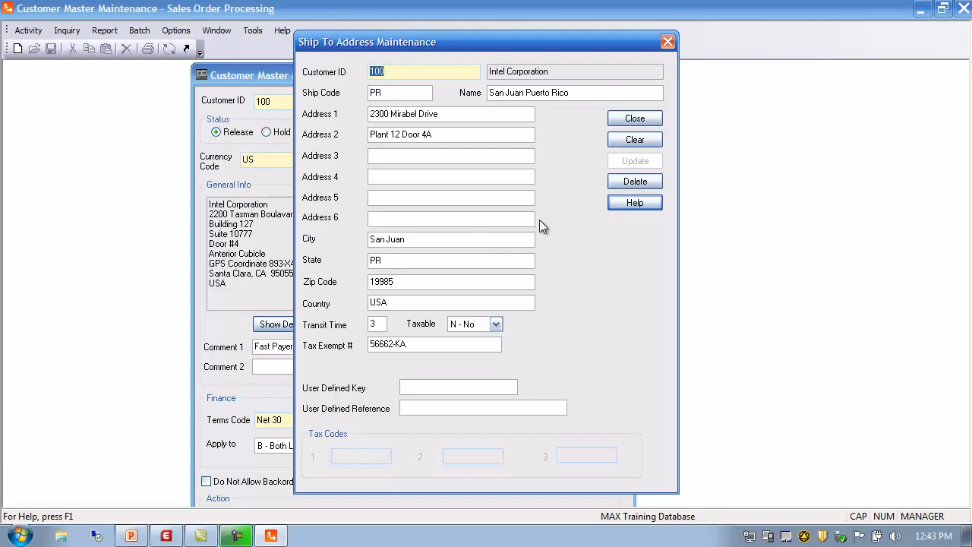
{"action": "left_click", "coordinate": [635, 118]}
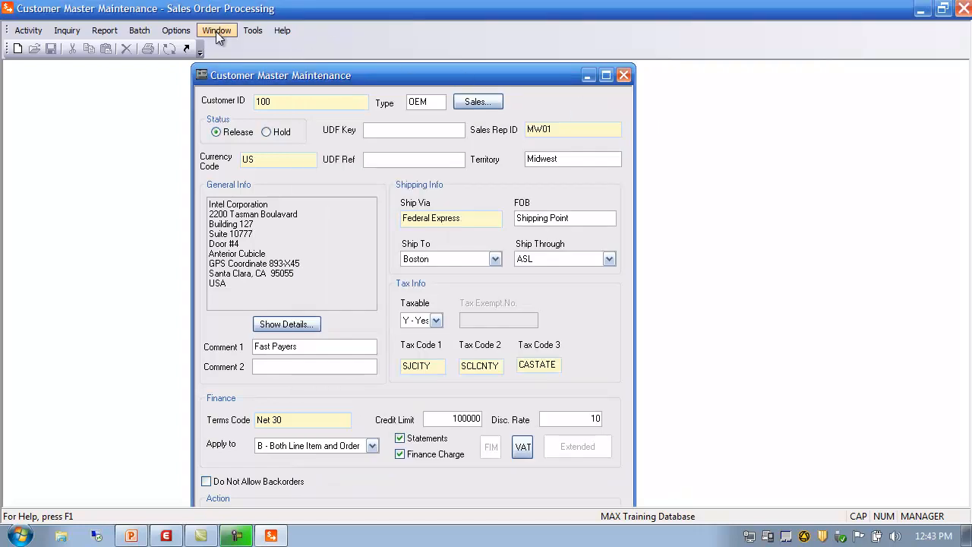
Open Ship Through Address Maintenance, list all ship-through addresses in the address browser, and close both windows.
{"action": "left_click", "coordinate": [30, 34]}
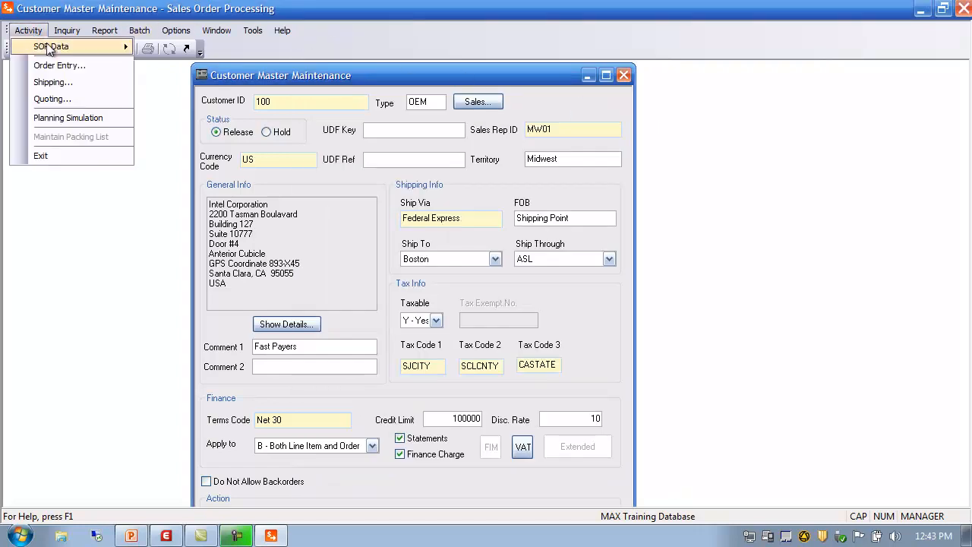
{"action": "mouse_move", "coordinate": [57, 47]}
{"action": "mouse_move", "coordinate": [195, 98]}
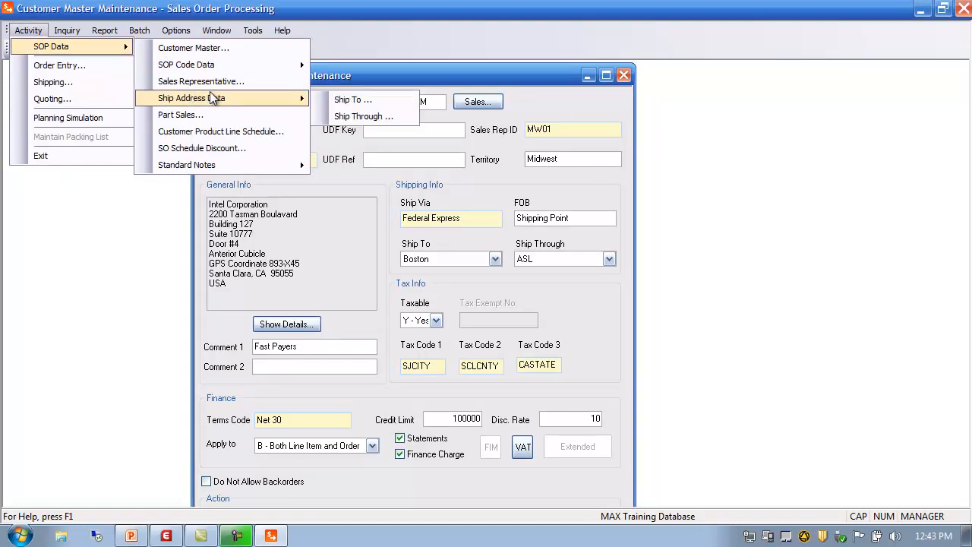
{"action": "left_click", "coordinate": [362, 118]}
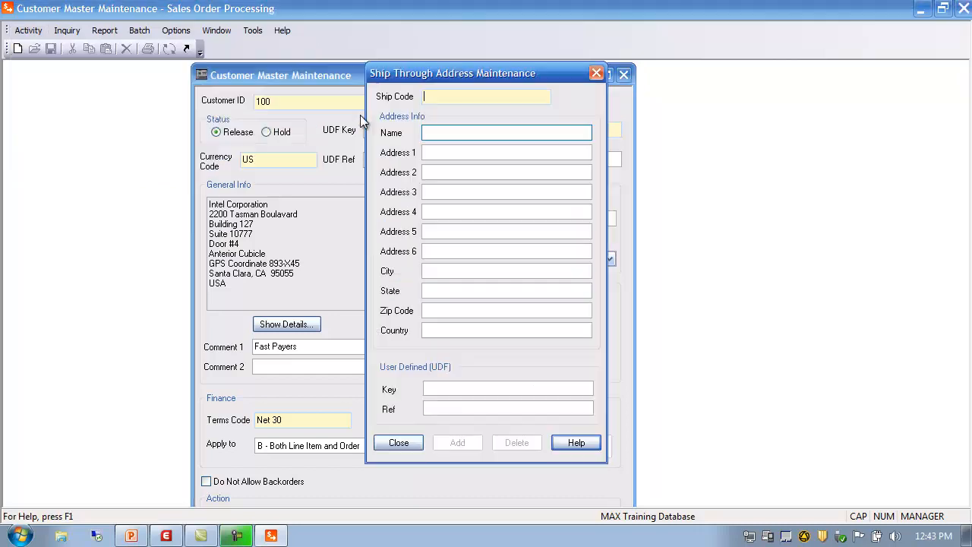
{"action": "double_click", "coordinate": [429, 97]}
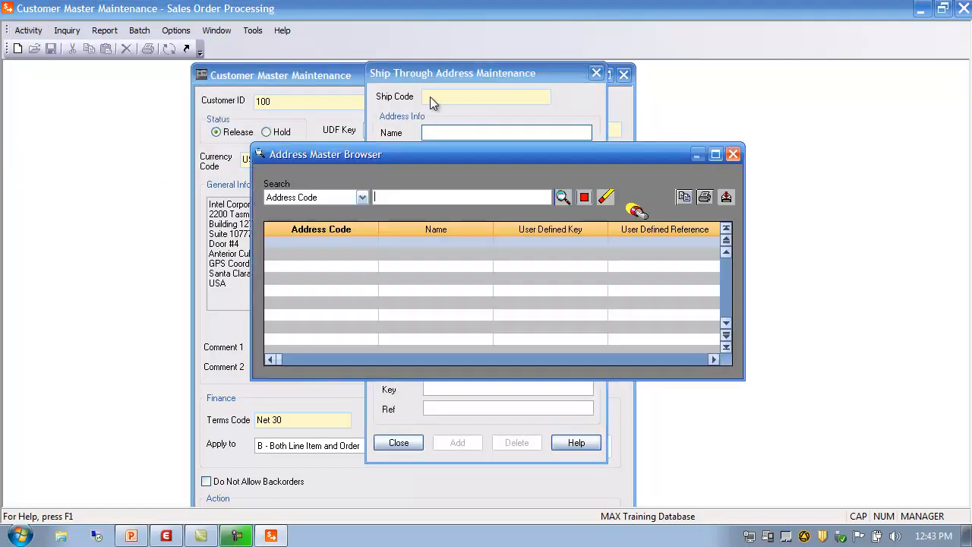
{"action": "left_click", "coordinate": [562, 197]}
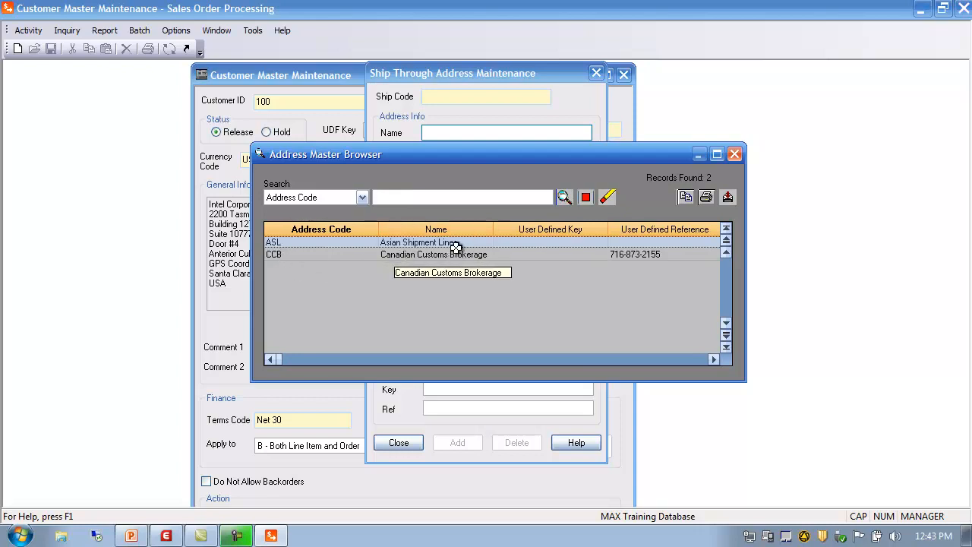
{"action": "left_click", "coordinate": [735, 154]}
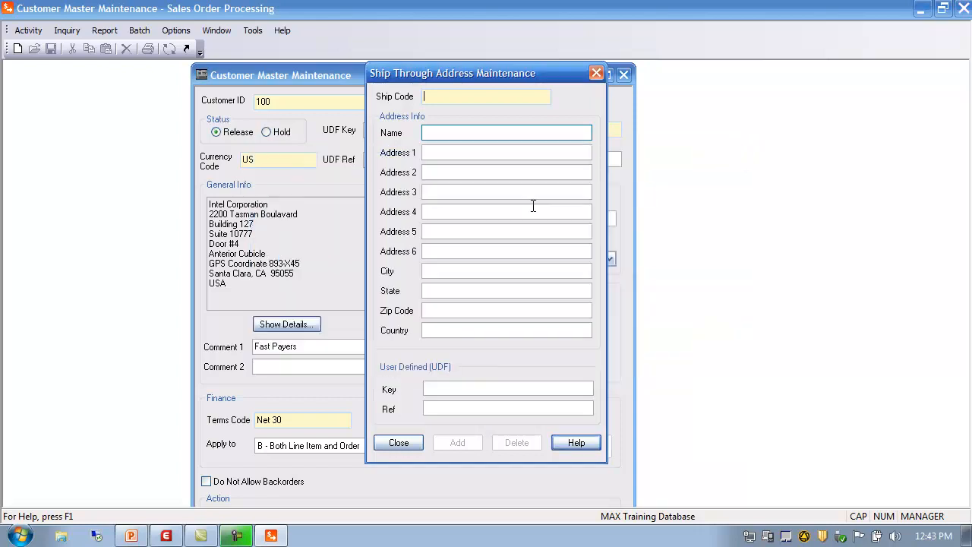
{"action": "left_click", "coordinate": [395, 442]}
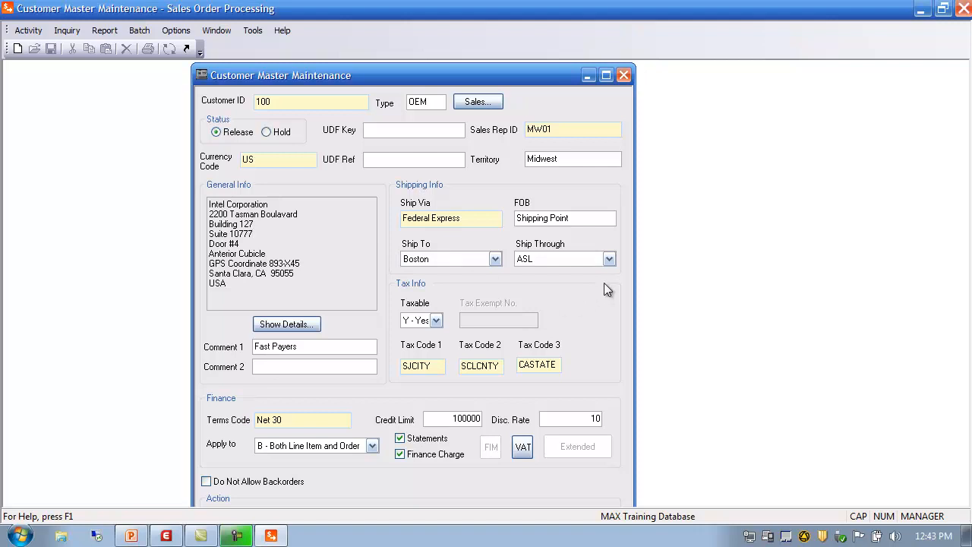
Set customer 100's Ship Through to None and Ship To to Default Address.
{"action": "left_click", "coordinate": [612, 258]}
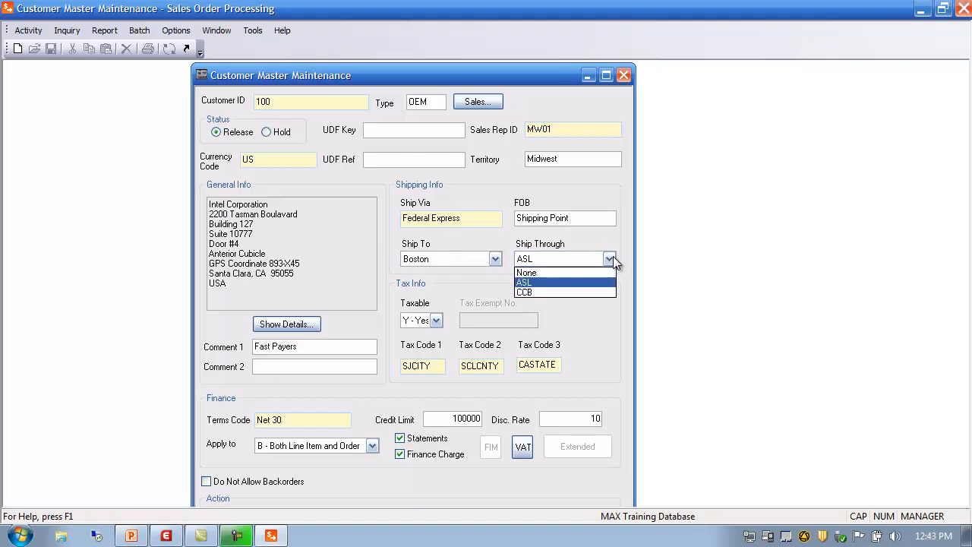
{"action": "left_click", "coordinate": [529, 273]}
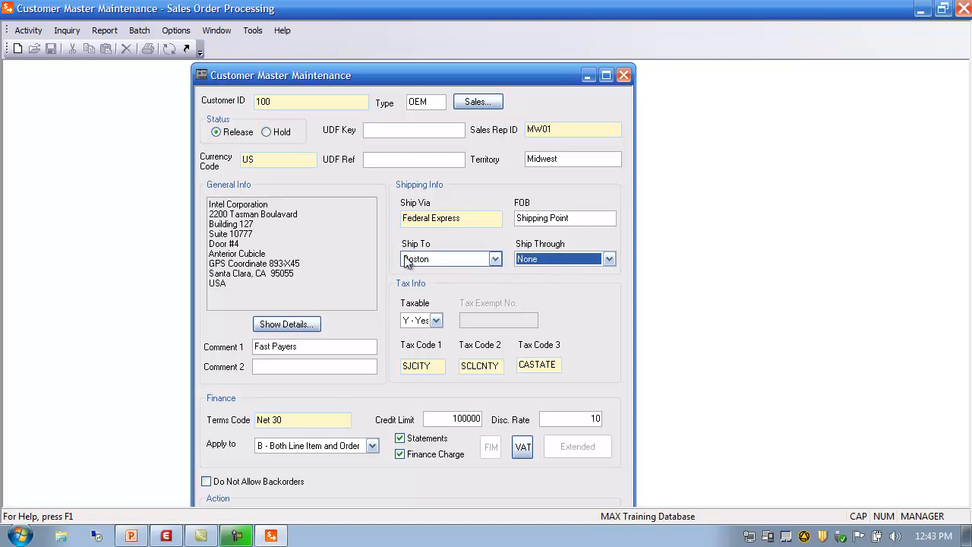
{"action": "left_click", "coordinate": [498, 260]}
{"action": "left_click", "coordinate": [468, 273]}
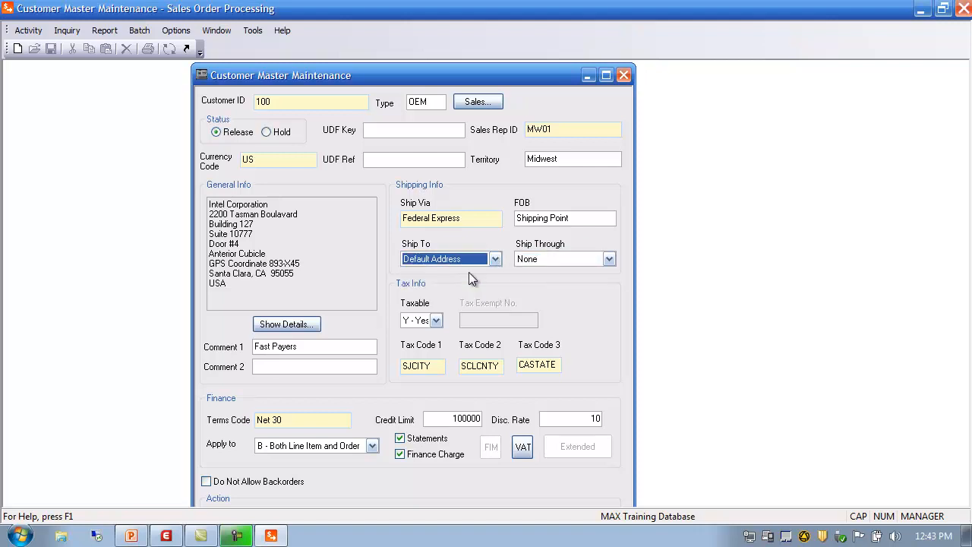
Open the customer's full address details and close the Customer Information dialog without changes.
{"action": "left_click", "coordinate": [285, 242]}
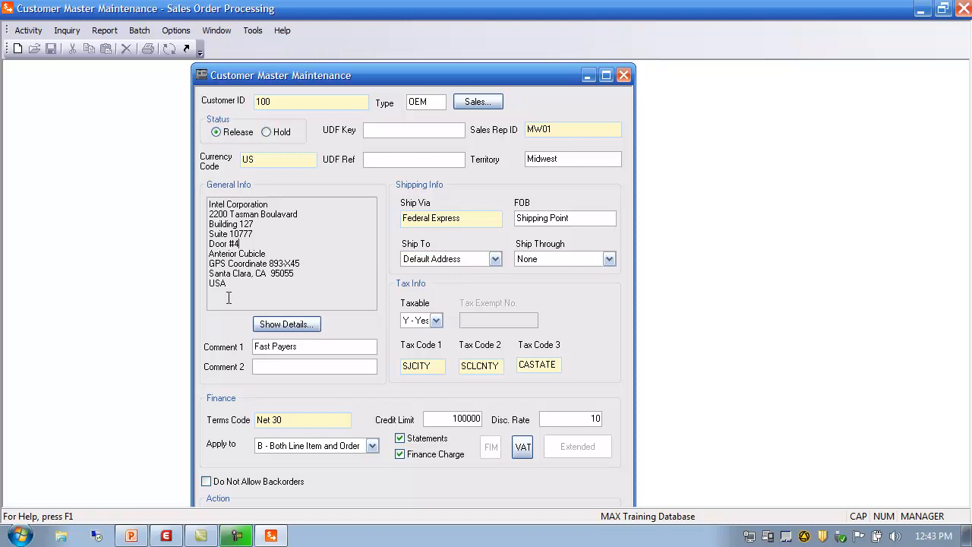
{"action": "left_click", "coordinate": [286, 325]}
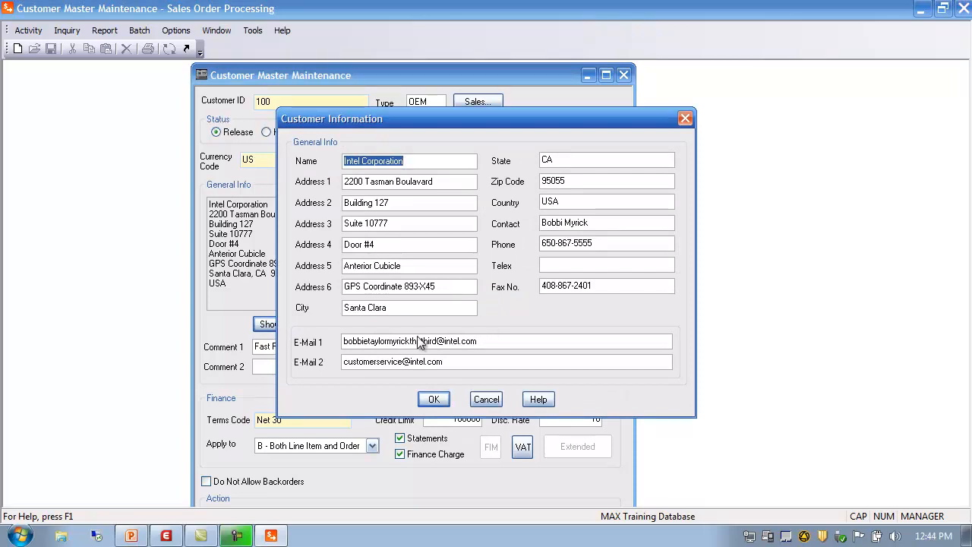
{"action": "left_click", "coordinate": [484, 399]}
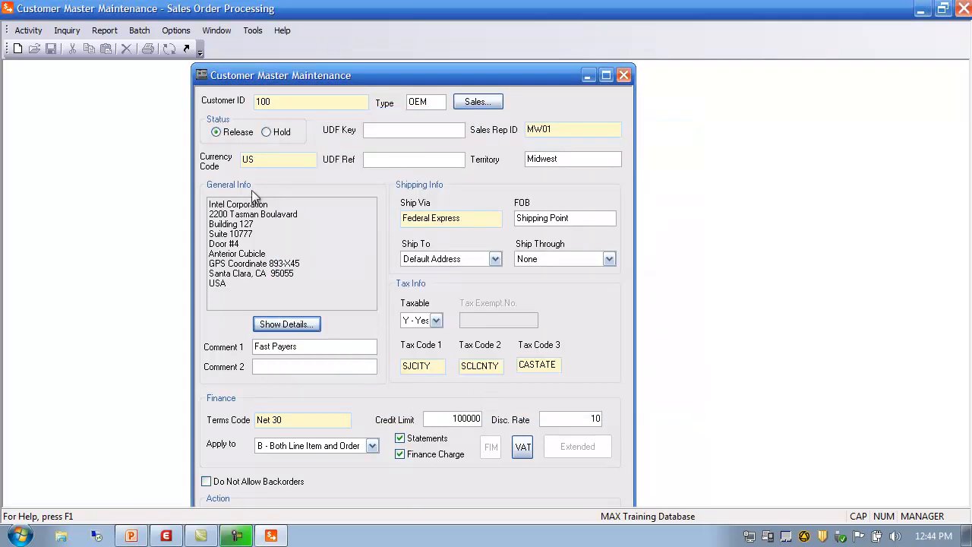
Try Ship To 94404 with Ship Through ASL, then switch back to None and Default Address.
{"action": "left_click", "coordinate": [495, 259]}
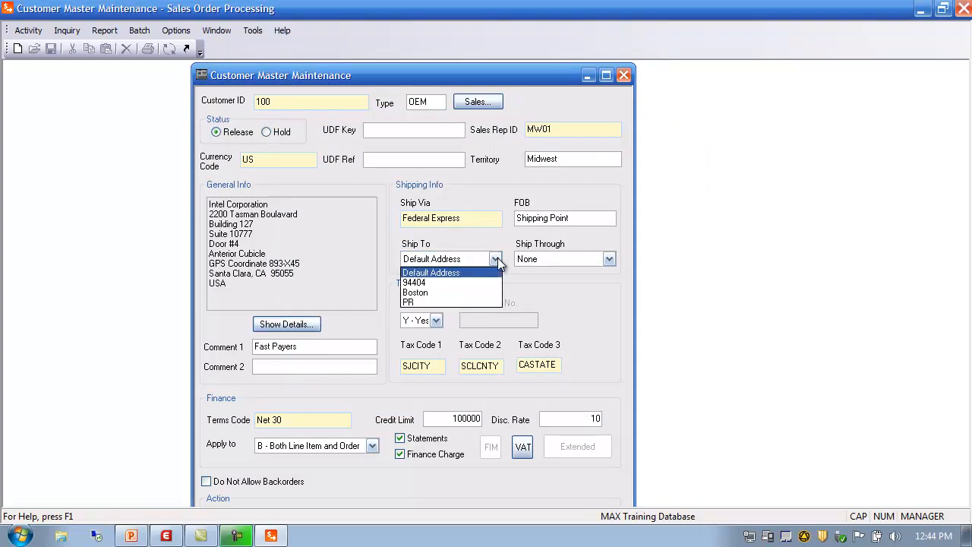
{"action": "left_click", "coordinate": [438, 281]}
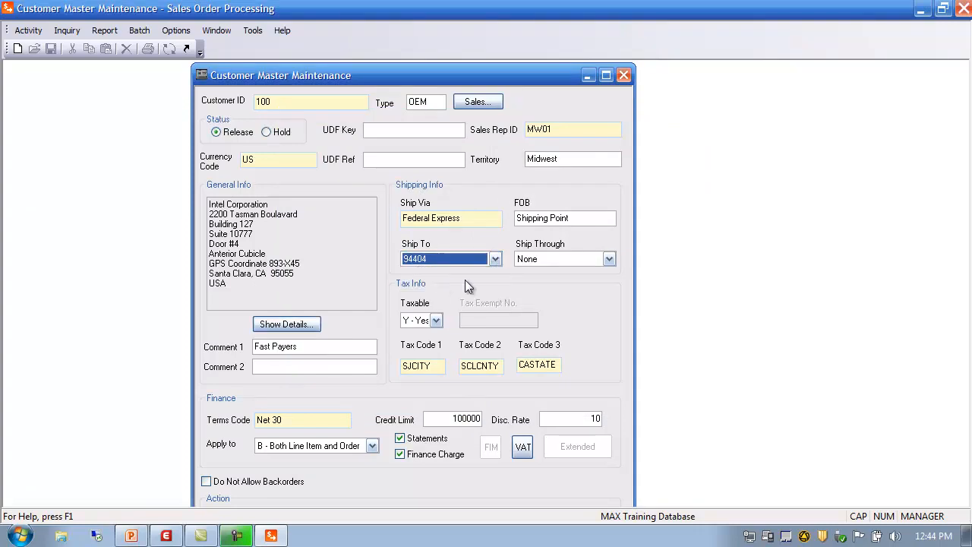
{"action": "left_click", "coordinate": [609, 259]}
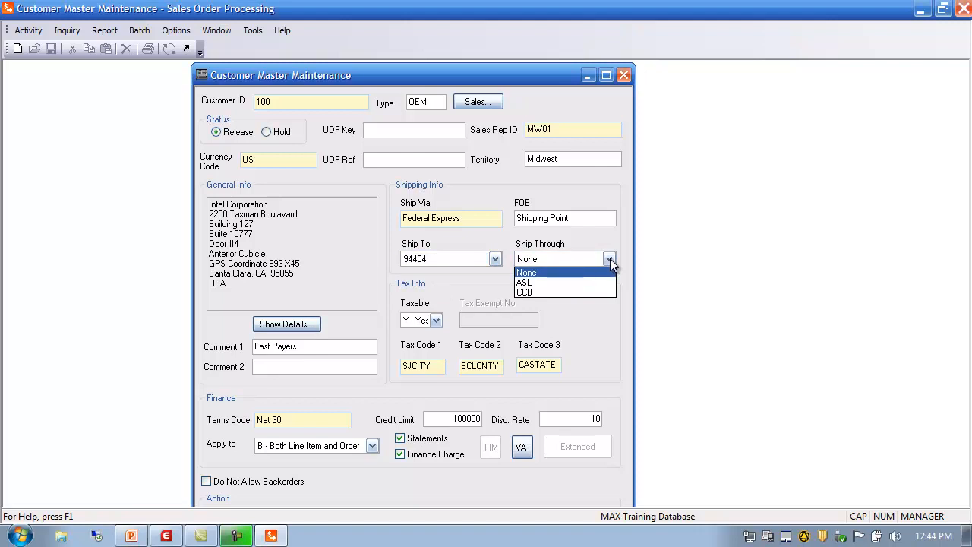
{"action": "left_click", "coordinate": [554, 283]}
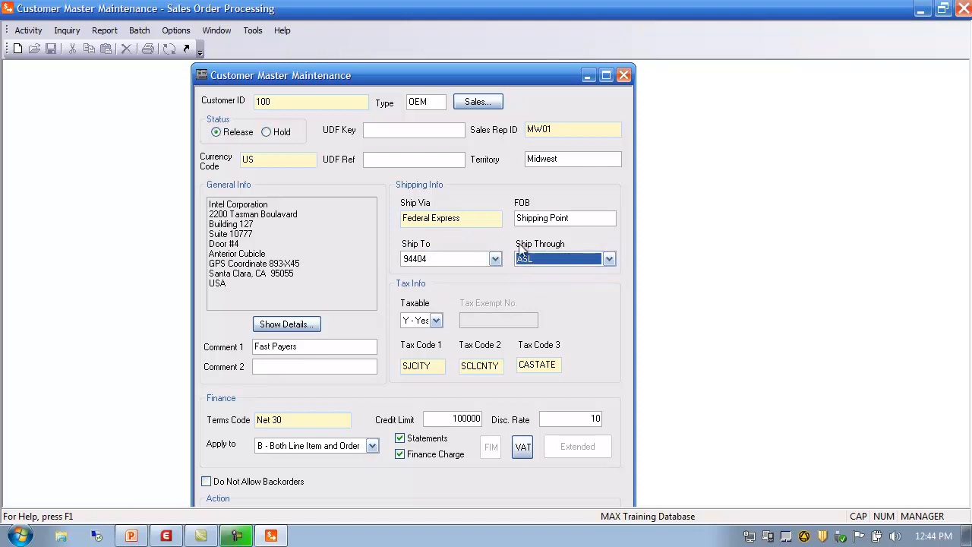
{"action": "left_click", "coordinate": [608, 259]}
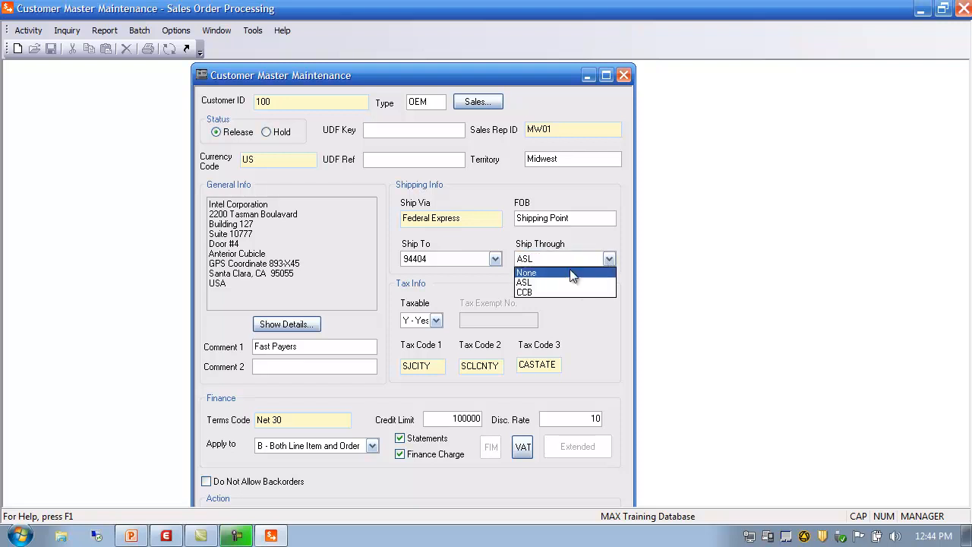
{"action": "left_click", "coordinate": [557, 273]}
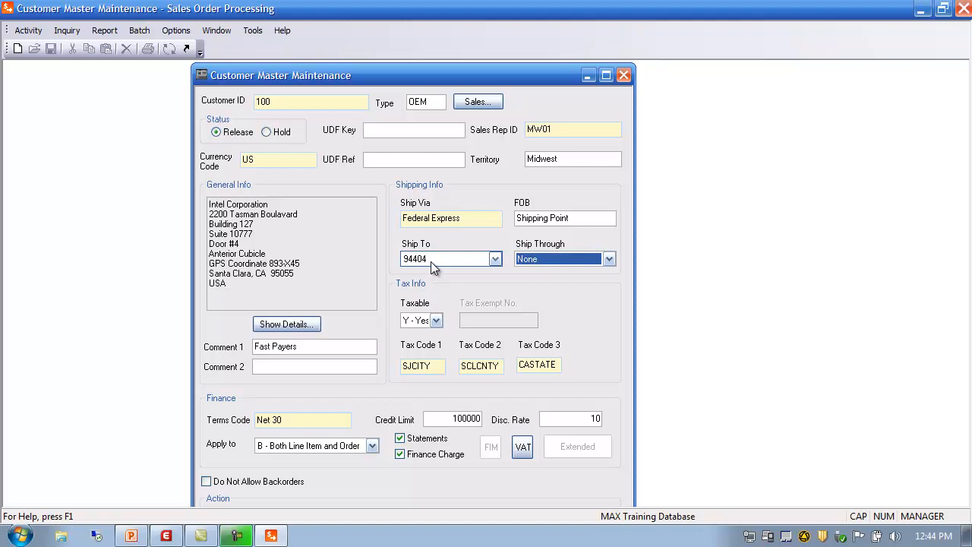
{"action": "left_click", "coordinate": [495, 259]}
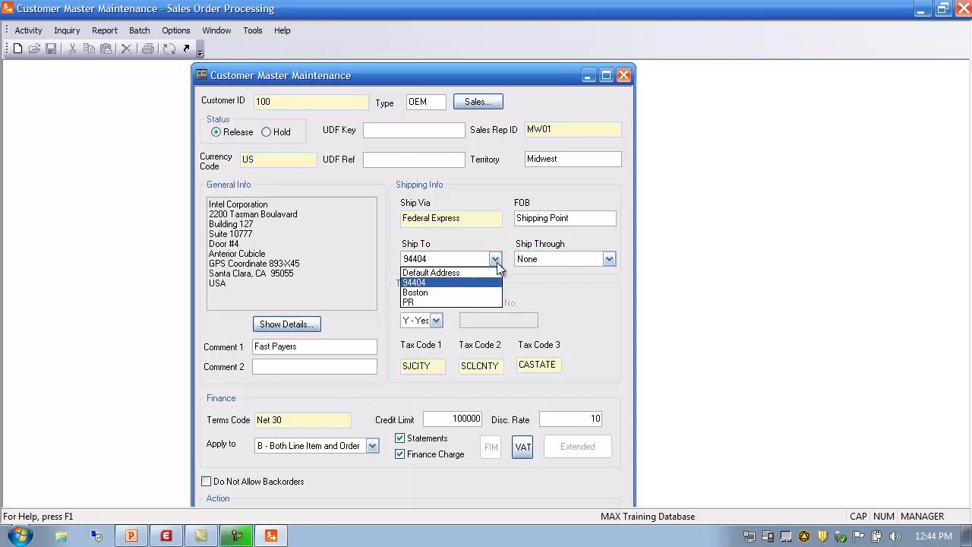
{"action": "left_click", "coordinate": [440, 272]}
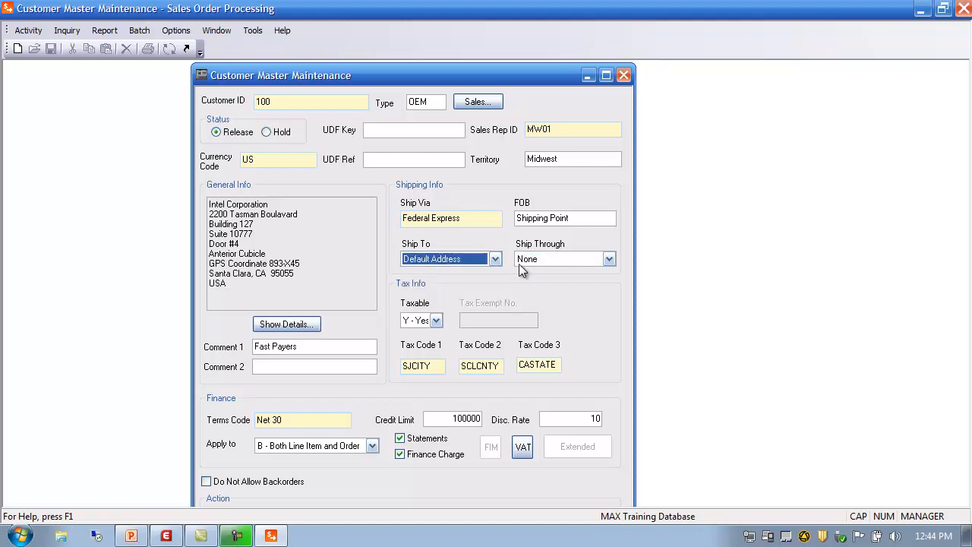
{"action": "left_click", "coordinate": [264, 243]}
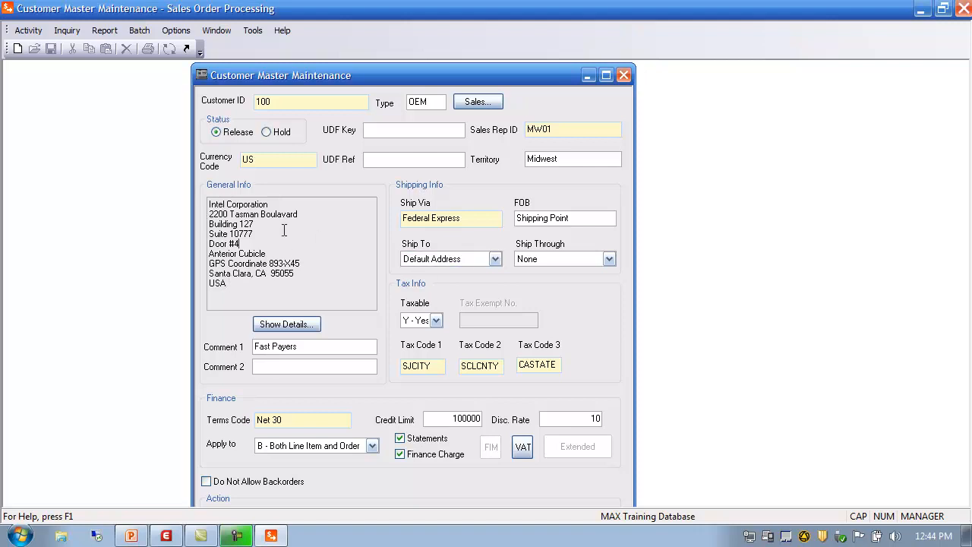
Set customer 100's Ship To to Boston and Ship Through to ASL.
{"action": "left_click", "coordinate": [494, 261]}
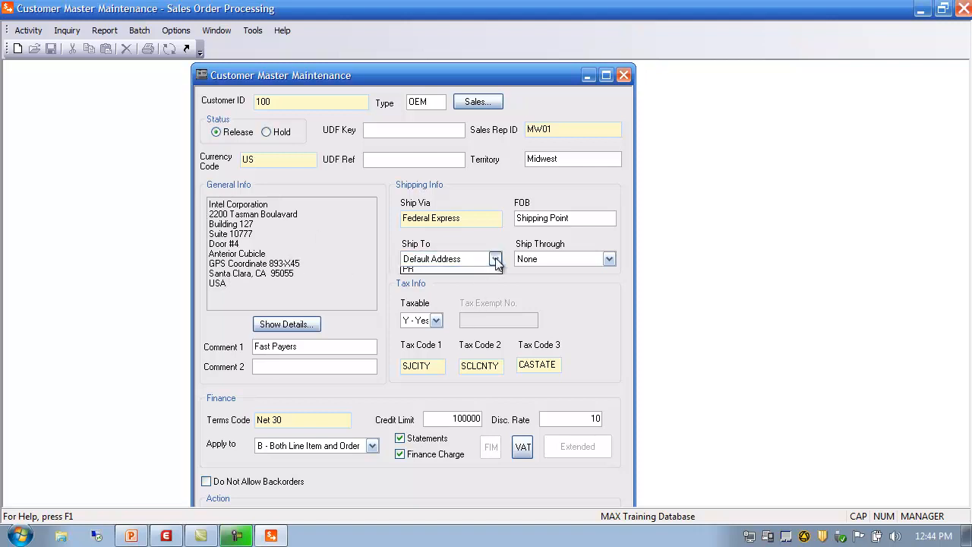
{"action": "left_click", "coordinate": [479, 301]}
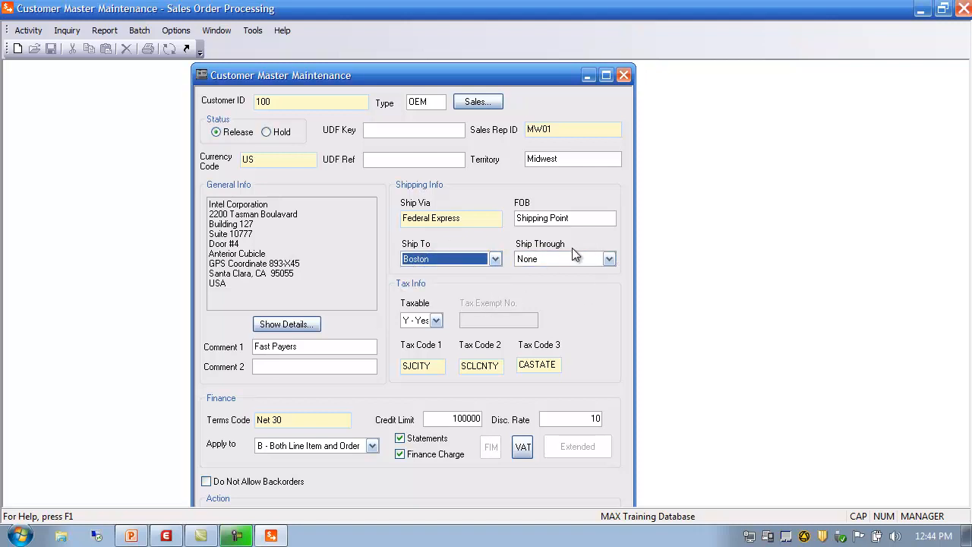
{"action": "left_click", "coordinate": [610, 259]}
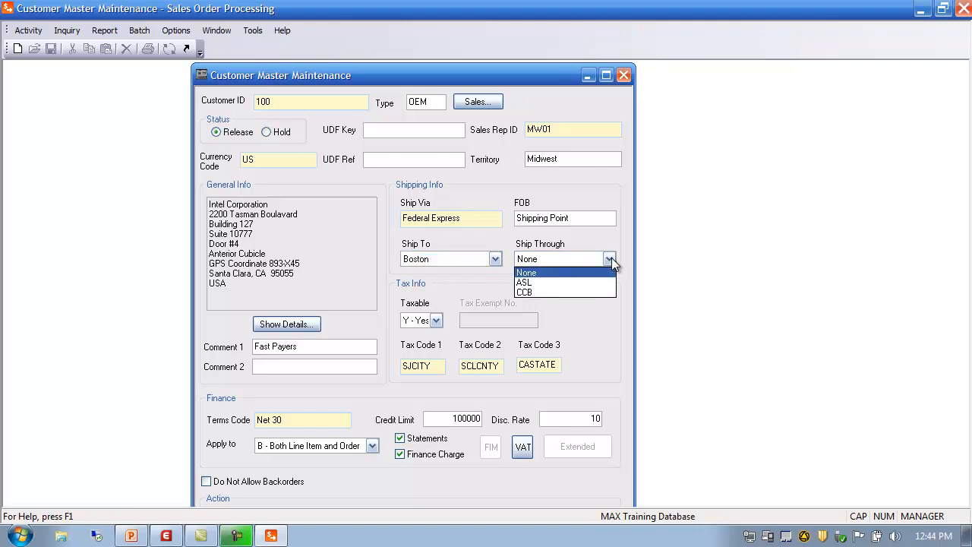
{"action": "left_click", "coordinate": [562, 279]}
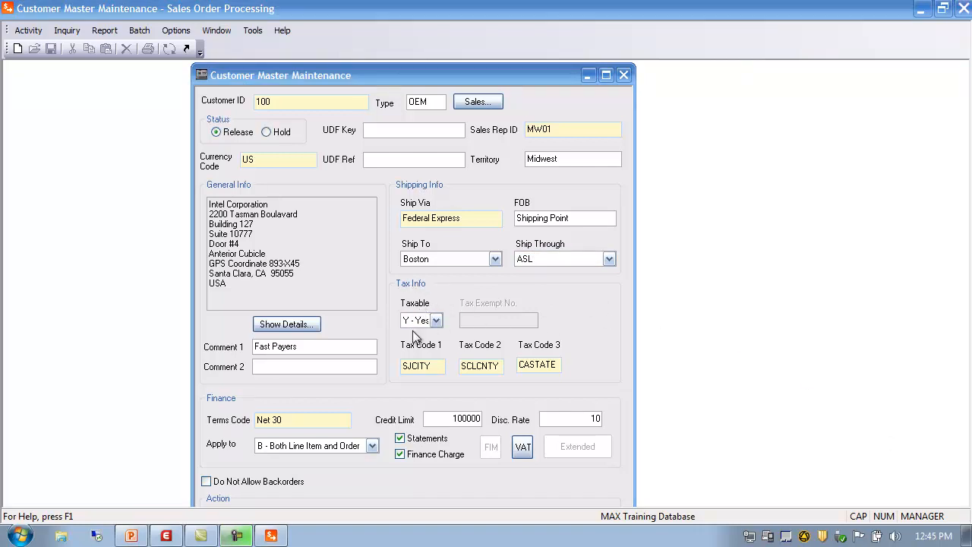
{"action": "left_click", "coordinate": [436, 320]}
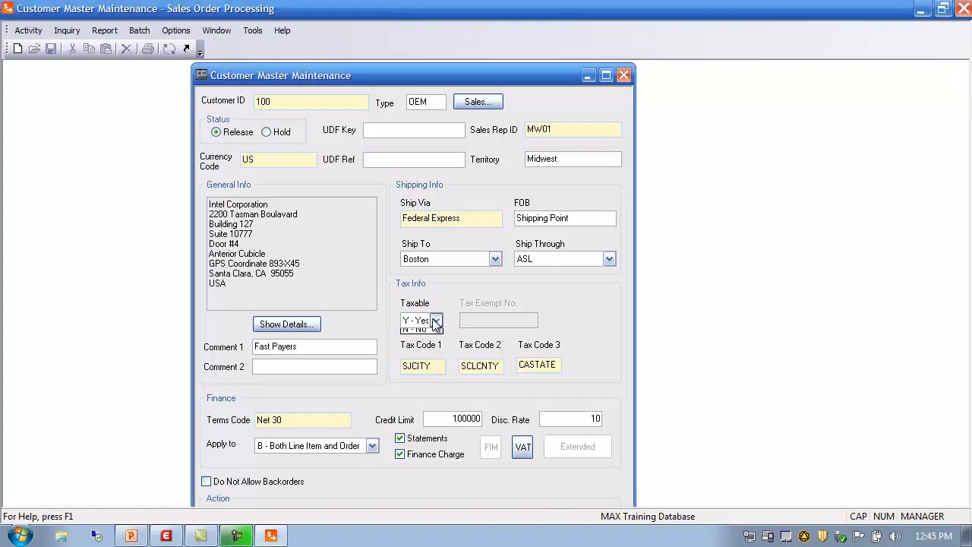
{"action": "left_click", "coordinate": [415, 334]}
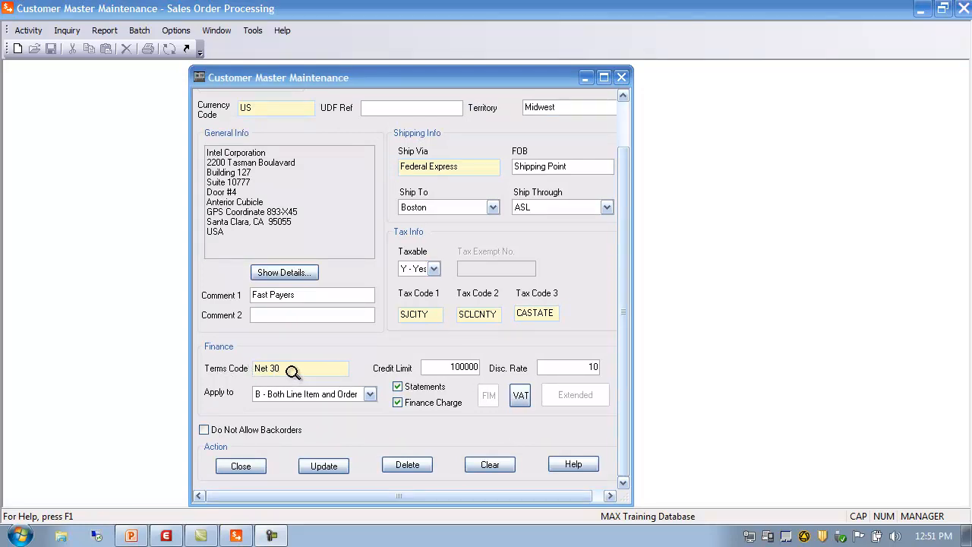
Look up all terms codes in the code browser and reselect Net 30 as the customer's terms code.
{"action": "double_click", "coordinate": [281, 371]}
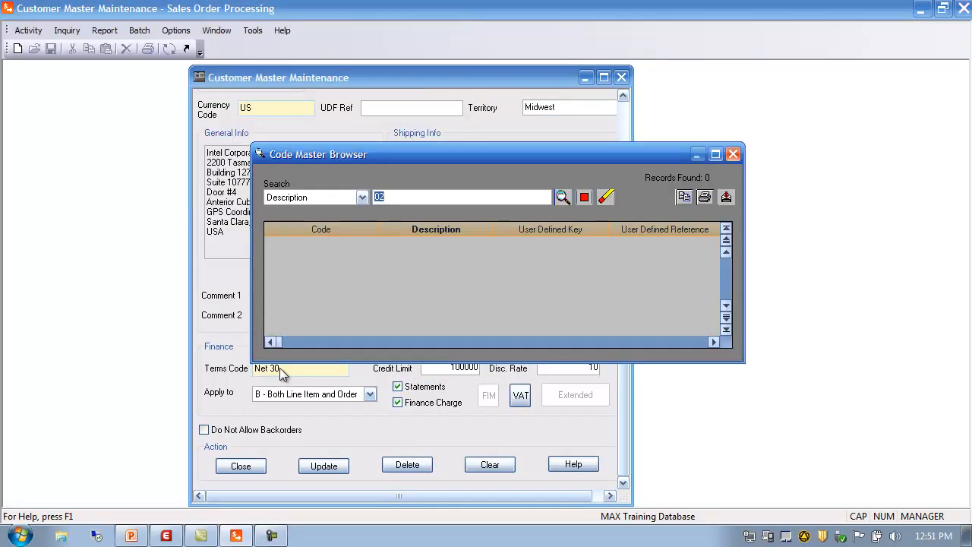
{"action": "left_click", "coordinate": [605, 201]}
{"action": "left_click", "coordinate": [561, 197]}
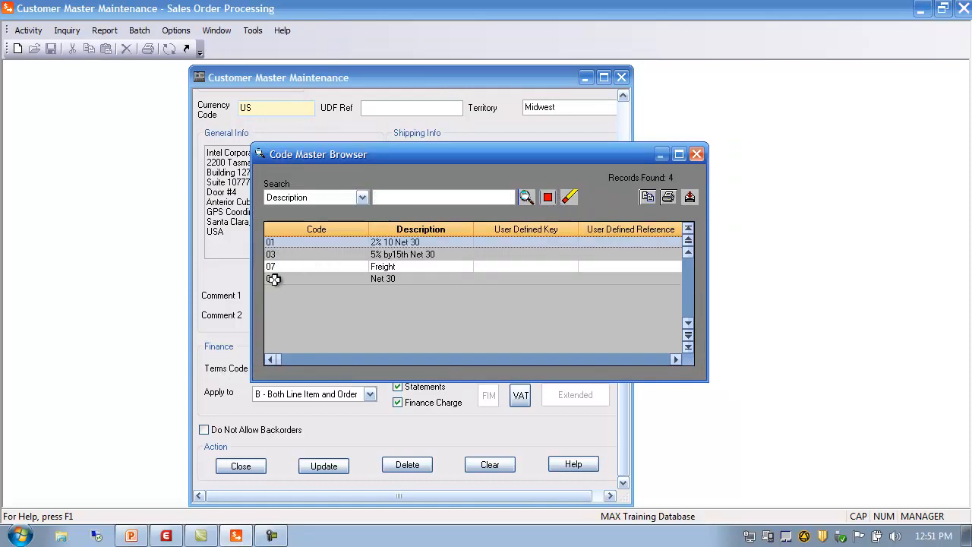
{"action": "double_click", "coordinate": [273, 278]}
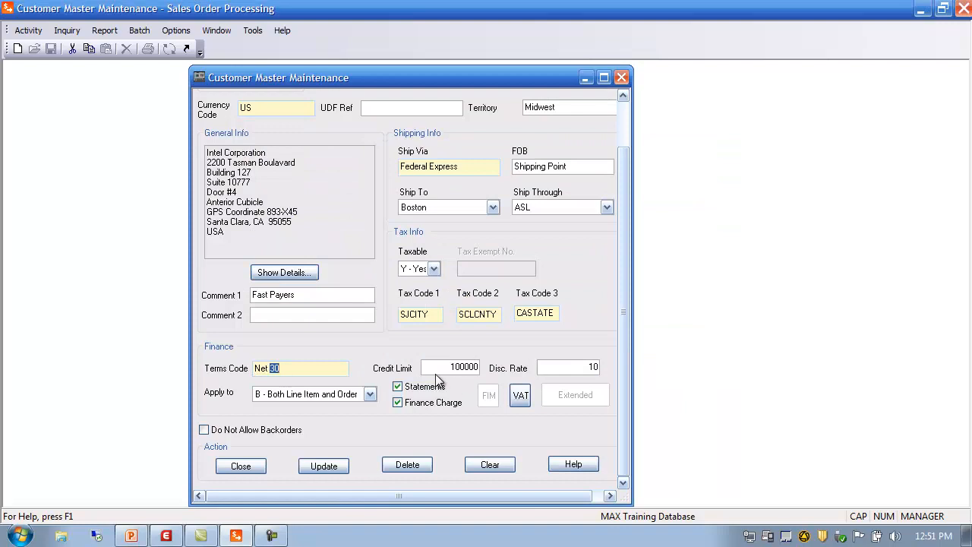
Review the customer's credit limit, discount rate and Apply to options, keeping B - Both Line Item and Order.
{"action": "left_click", "coordinate": [438, 366]}
{"action": "left_click", "coordinate": [566, 367]}
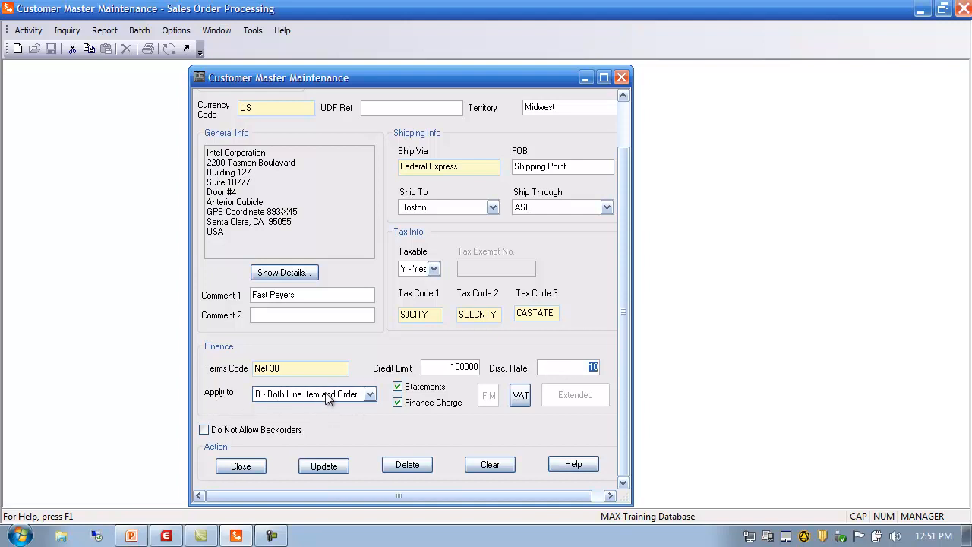
{"action": "left_click", "coordinate": [370, 394]}
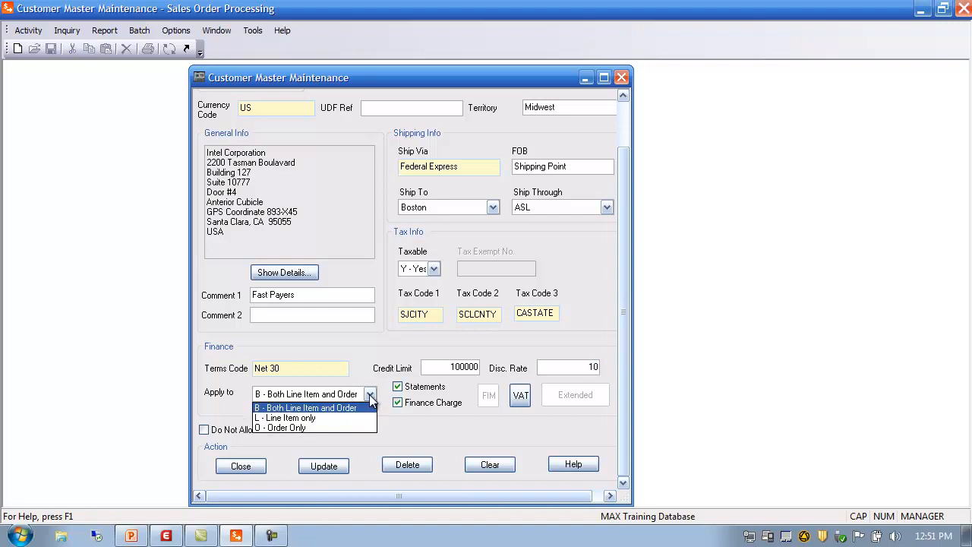
{"action": "left_click", "coordinate": [306, 409]}
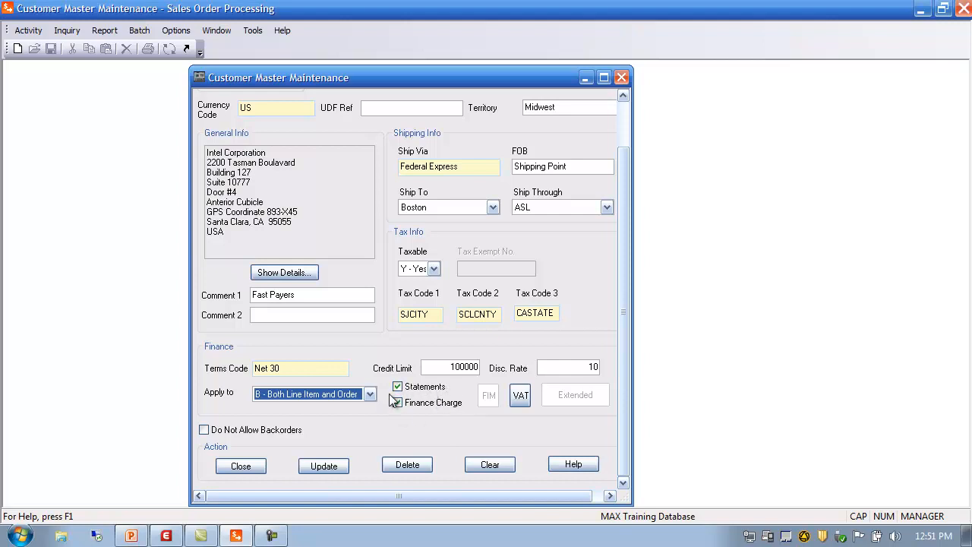
Check the customer's VAT details without changes, then close customer 100 and save its changes.
{"action": "left_click", "coordinate": [521, 397]}
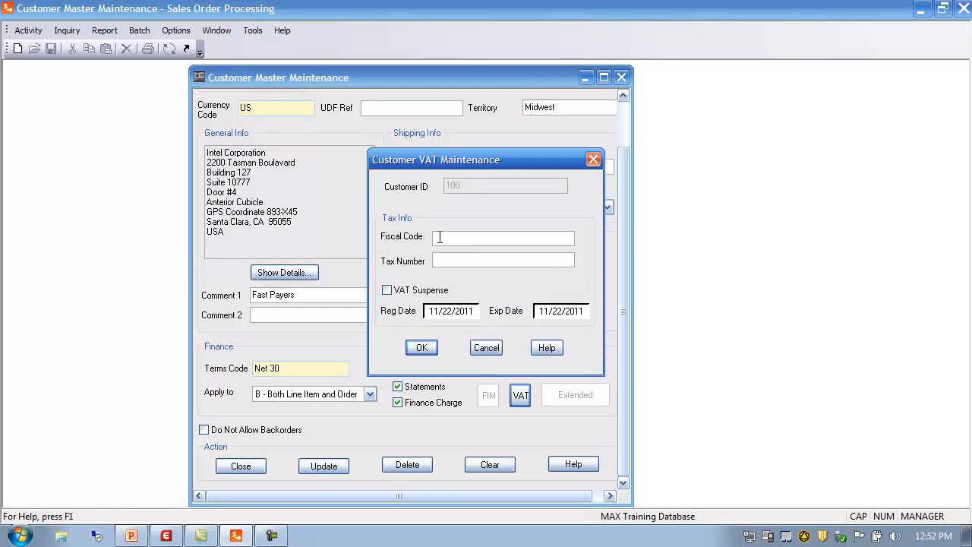
{"action": "left_click", "coordinate": [486, 346]}
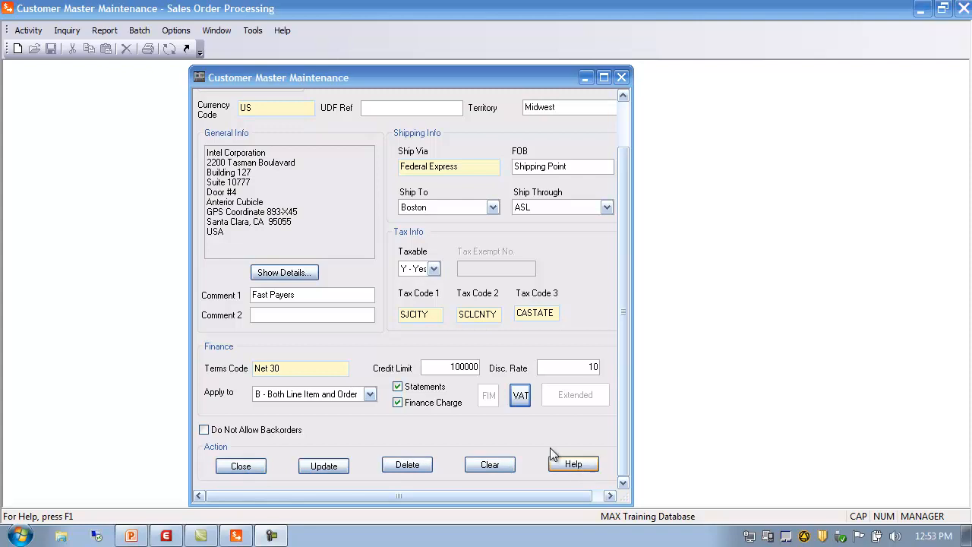
{"action": "left_click", "coordinate": [242, 466]}
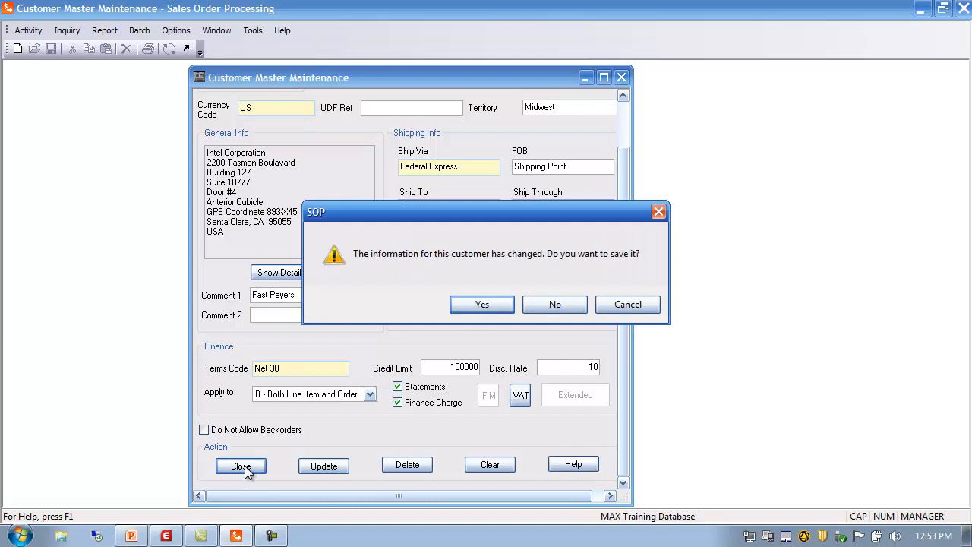
{"action": "left_click", "coordinate": [482, 304]}
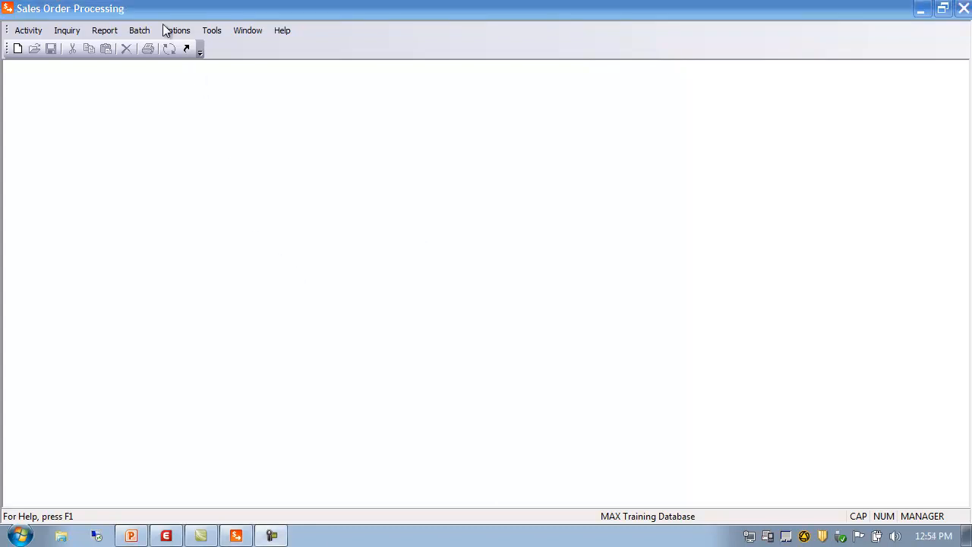
Run the Customer List report sorted by Customer ID for the range 0 to Z and review it.
{"action": "left_click", "coordinate": [105, 30]}
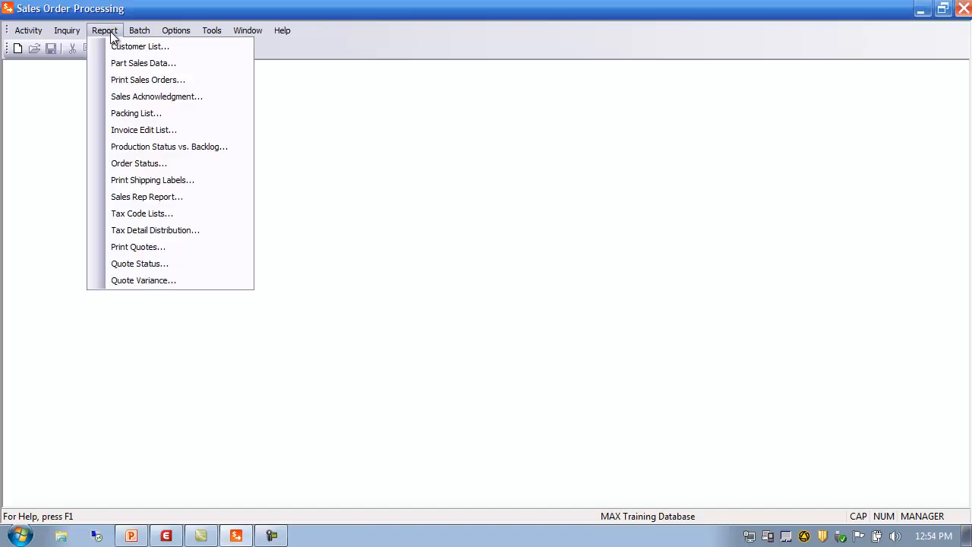
{"action": "left_click", "coordinate": [124, 47]}
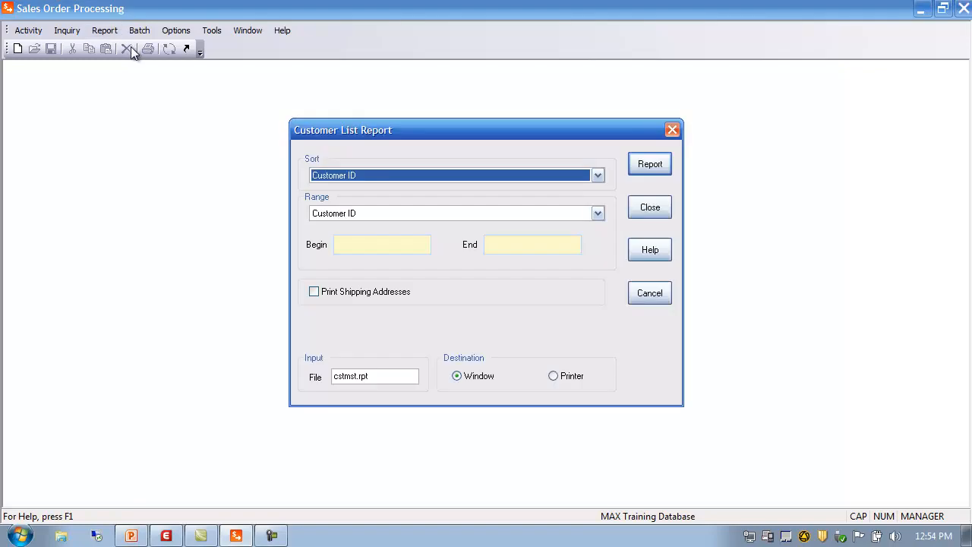
{"action": "left_click", "coordinate": [349, 247]}
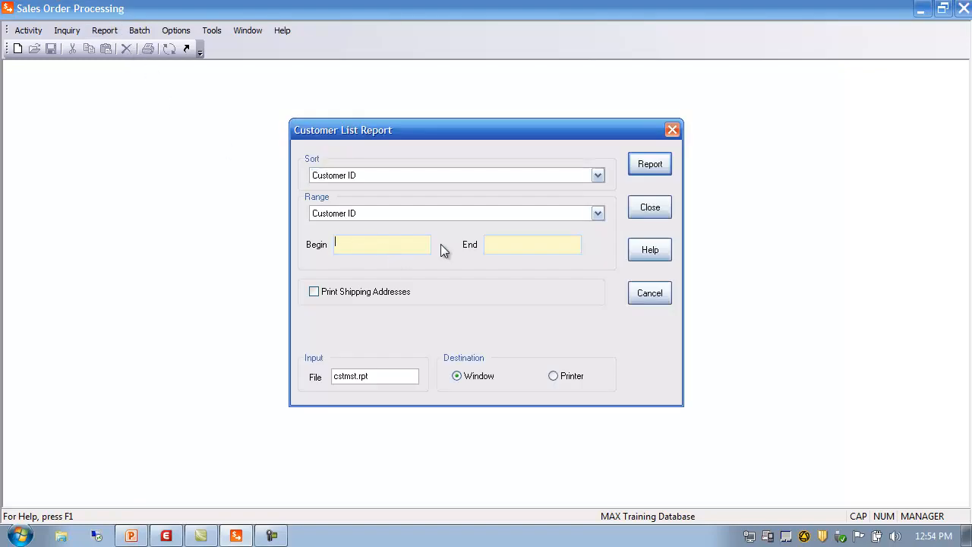
{"action": "type", "text": "0"}
{"action": "left_click_drag", "start_coordinate": [494, 244], "coordinate": [466, 245]}
{"action": "type", "text": "Z"}
{"action": "left_click", "coordinate": [653, 162]}
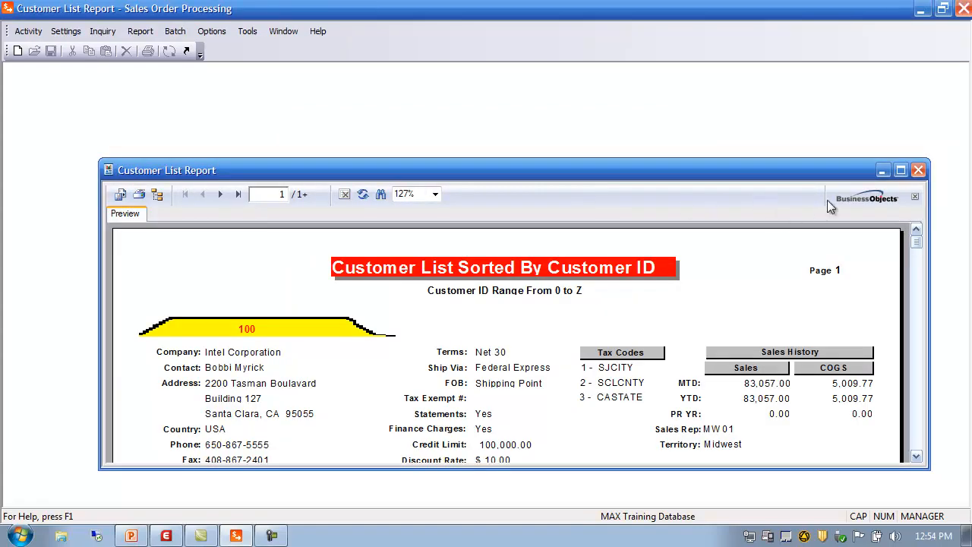
{"action": "left_click", "coordinate": [900, 170]}
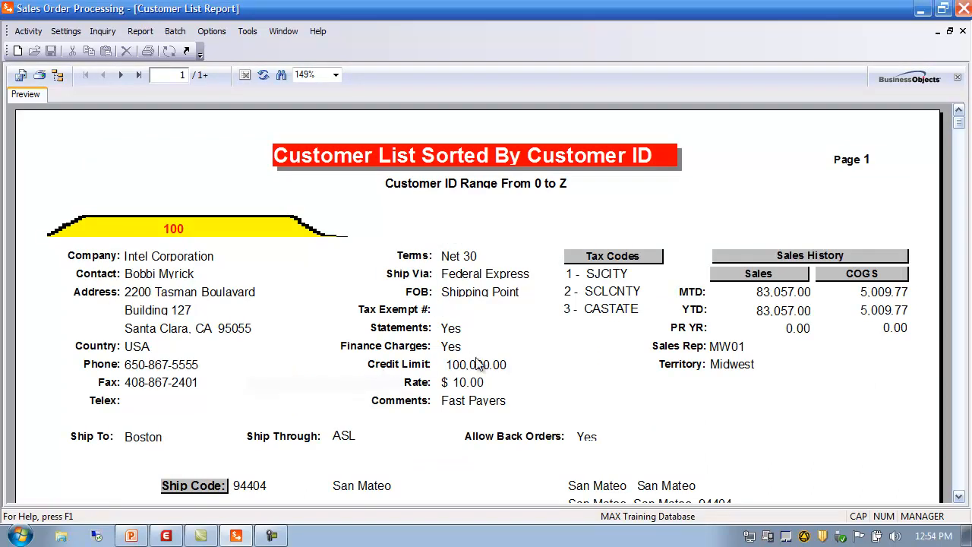
{"action": "mouse_move", "coordinate": [959, 124]}
{"action": "left_mouse_down"}
{"action": "mouse_move", "coordinate": [961, 483]}
{"action": "mouse_move", "coordinate": [964, 241]}
{"action": "mouse_move", "coordinate": [952, 106]}
{"action": "left_mouse_up"}
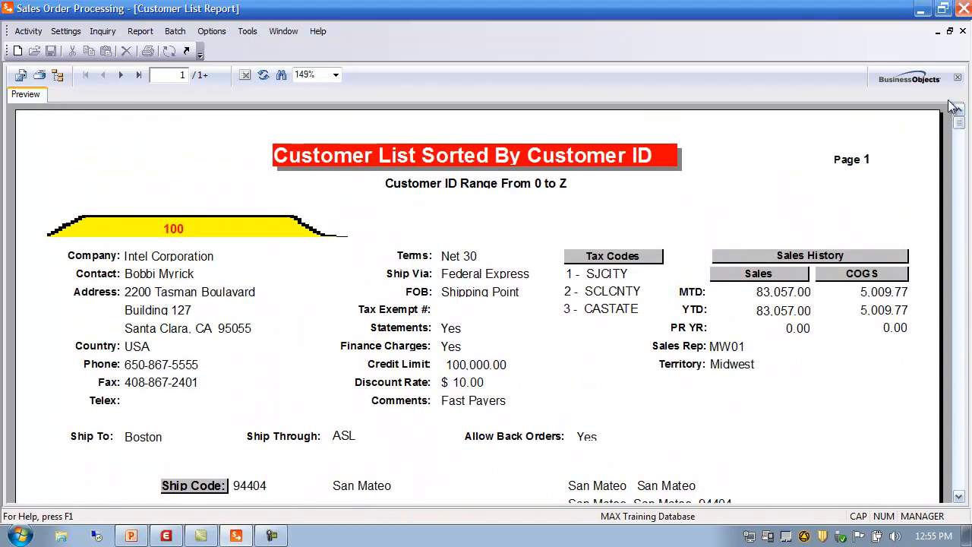
{"action": "left_click", "coordinate": [961, 31]}
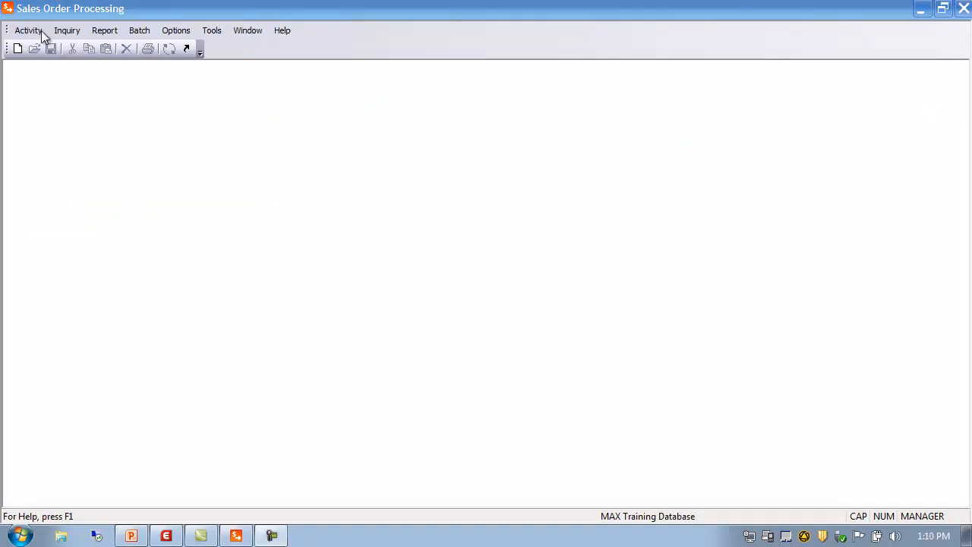
Open Part Sales Maintenance and close it without changes.
{"action": "left_click", "coordinate": [28, 32]}
{"action": "mouse_move", "coordinate": [47, 49]}
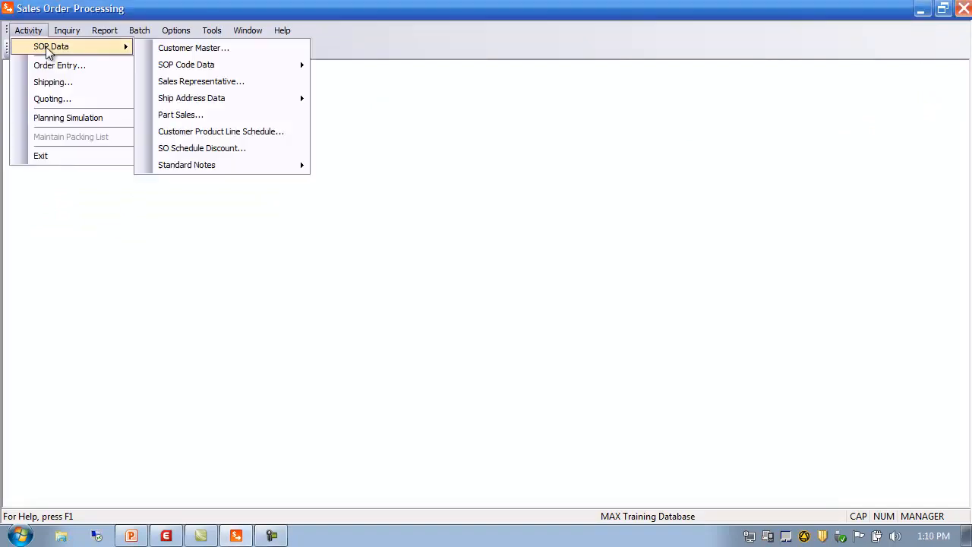
{"action": "mouse_move", "coordinate": [171, 64]}
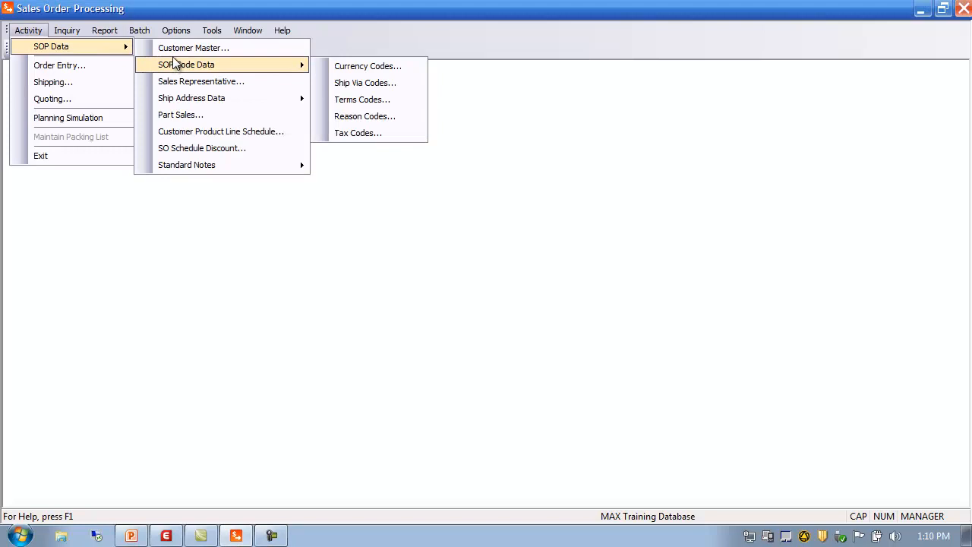
{"action": "left_click", "coordinate": [191, 118]}
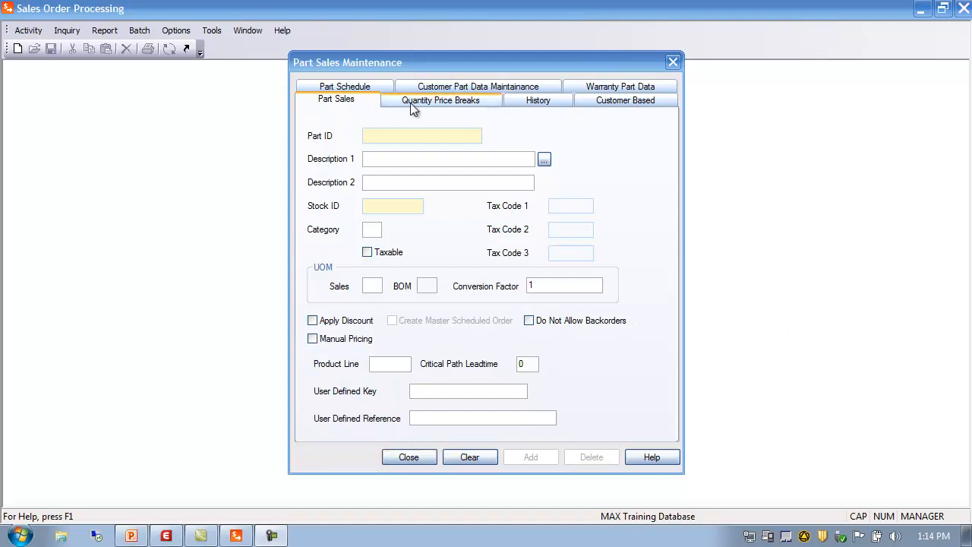
{"action": "left_click", "coordinate": [419, 459]}
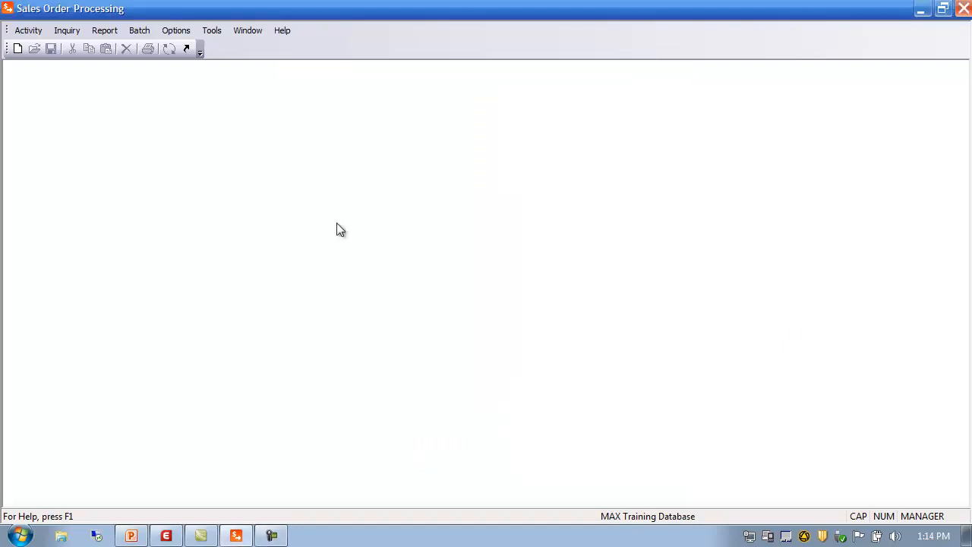
Explore the Update Part Sales Data options and part type codes, then close the dialog without updating.
{"action": "left_click", "coordinate": [144, 32]}
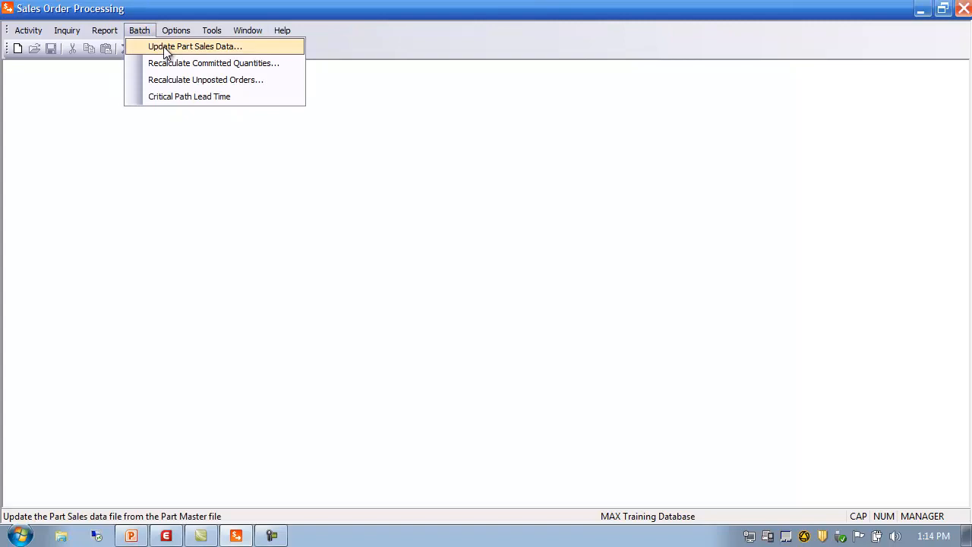
{"action": "left_click", "coordinate": [166, 48]}
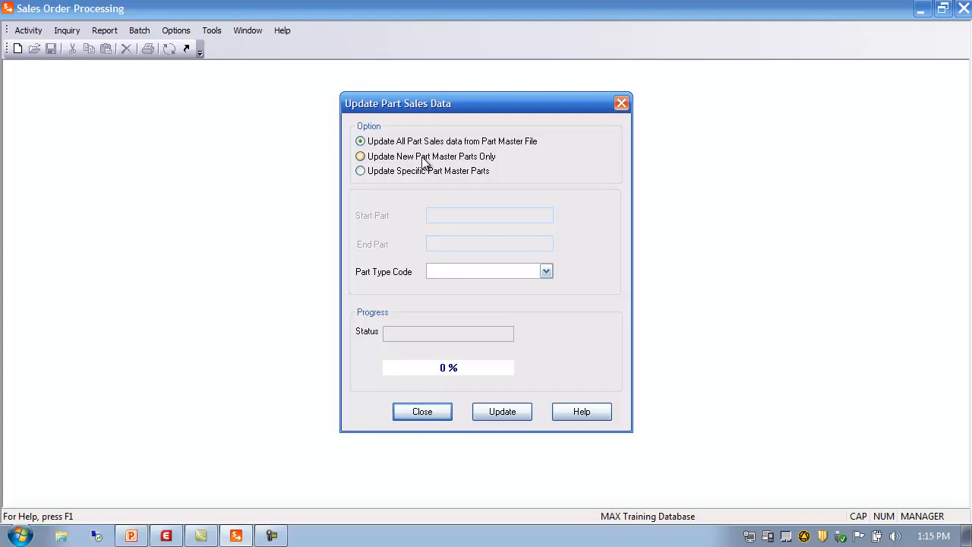
{"action": "left_click", "coordinate": [371, 159]}
{"action": "left_click", "coordinate": [373, 176]}
{"action": "left_click", "coordinate": [443, 243]}
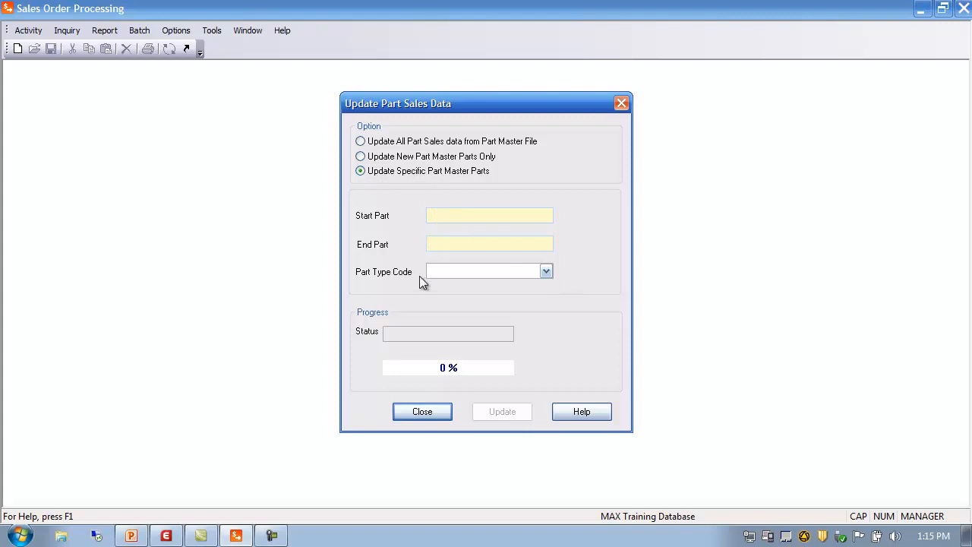
{"action": "left_click", "coordinate": [547, 273]}
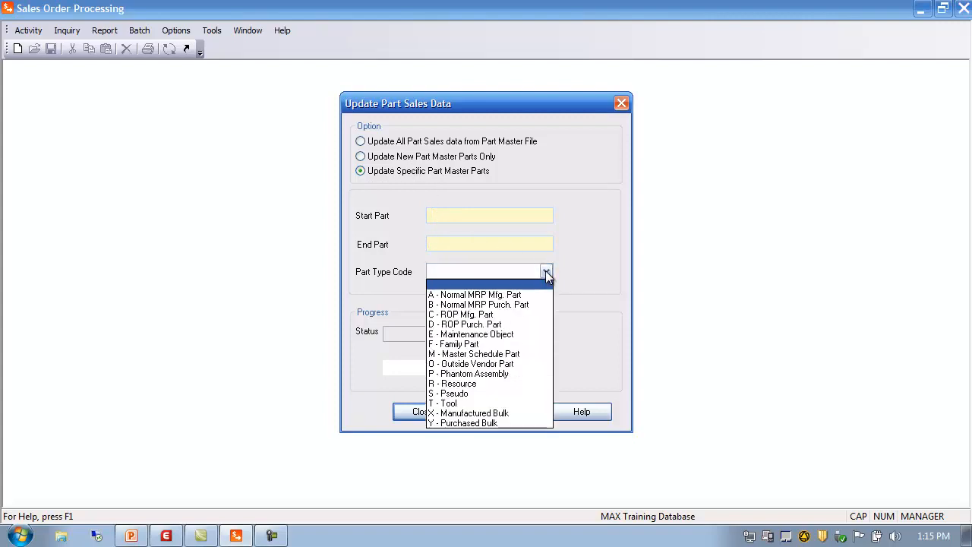
{"action": "left_click", "coordinate": [546, 274]}
{"action": "left_click", "coordinate": [446, 141]}
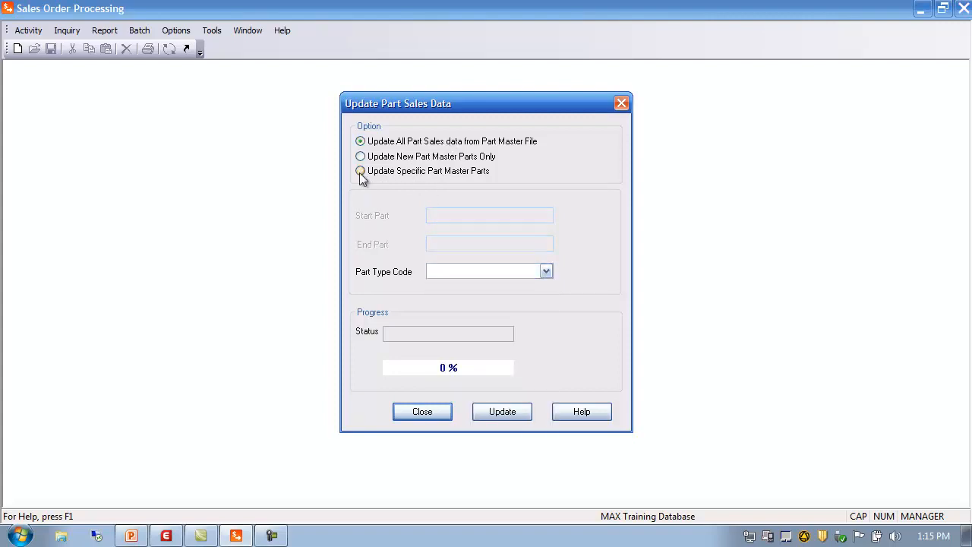
{"action": "left_click", "coordinate": [547, 271]}
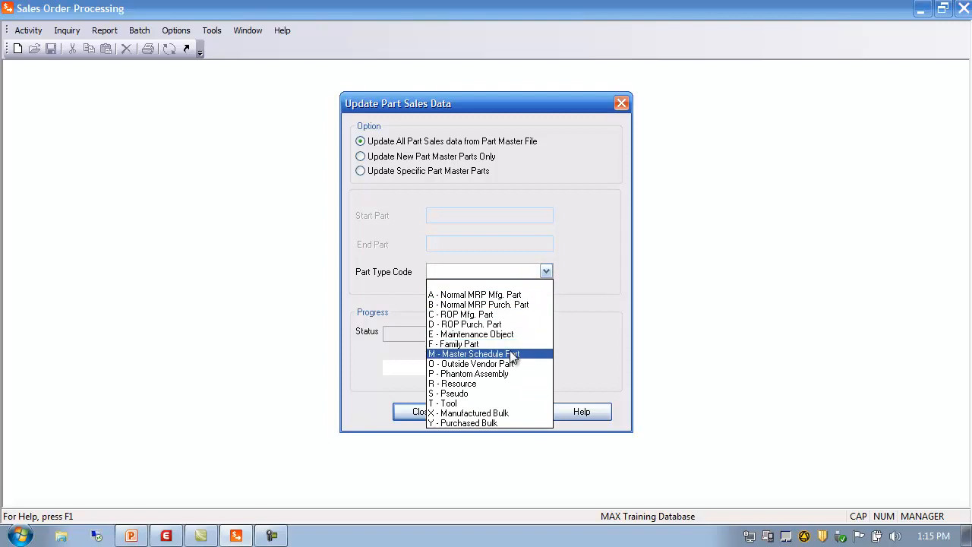
{"action": "left_click", "coordinate": [494, 269]}
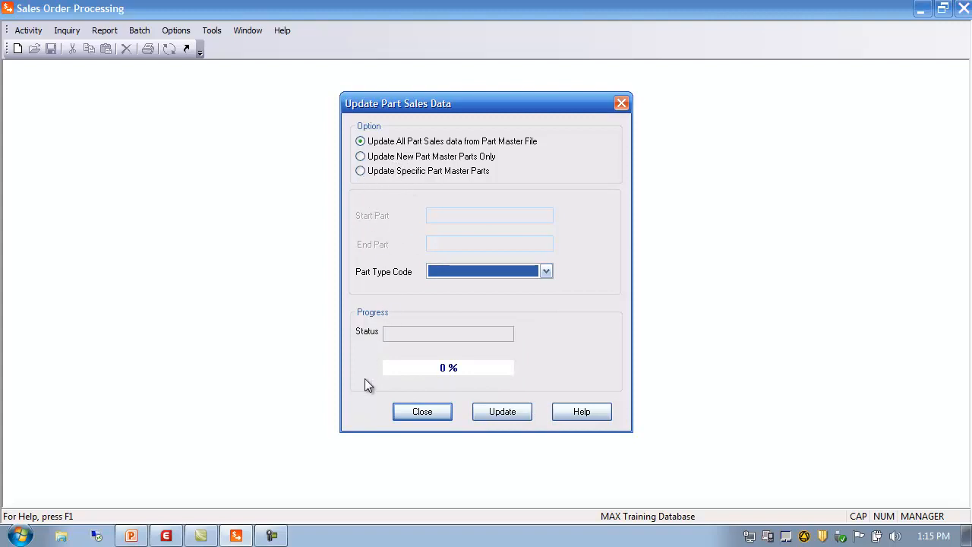
{"action": "left_click", "coordinate": [429, 412]}
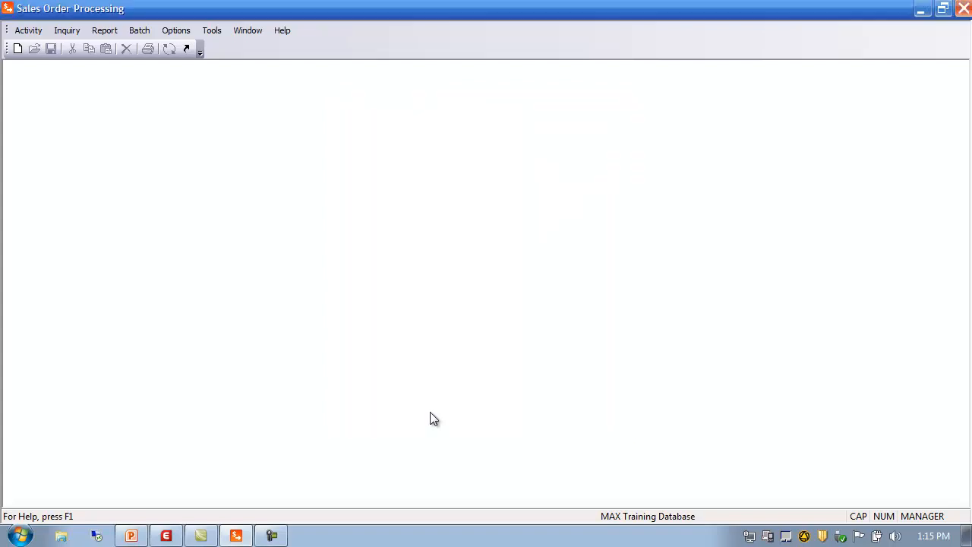
Open Part Sales Maintenance and load part 11000 from the Part Master Browser.
{"action": "left_click", "coordinate": [28, 30]}
{"action": "mouse_move", "coordinate": [41, 47]}
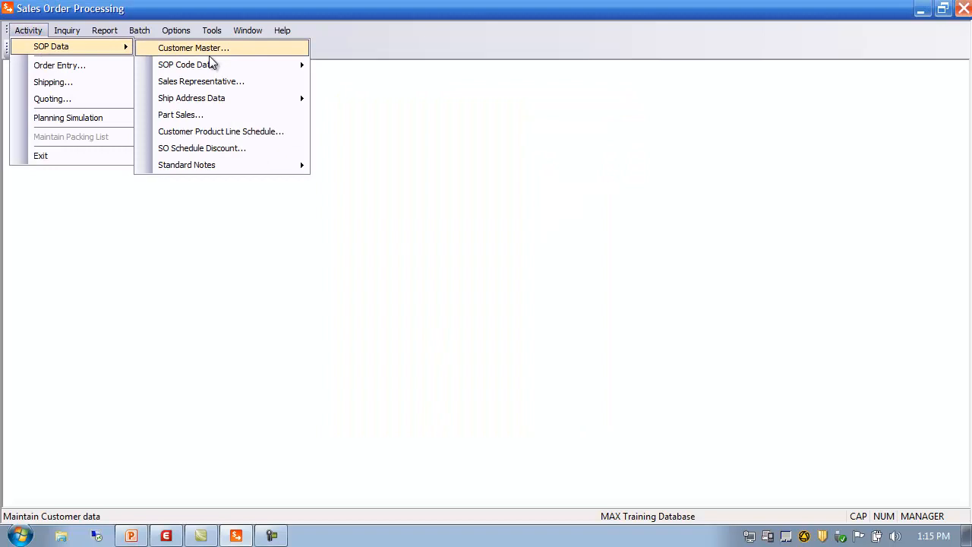
{"action": "left_click", "coordinate": [216, 117]}
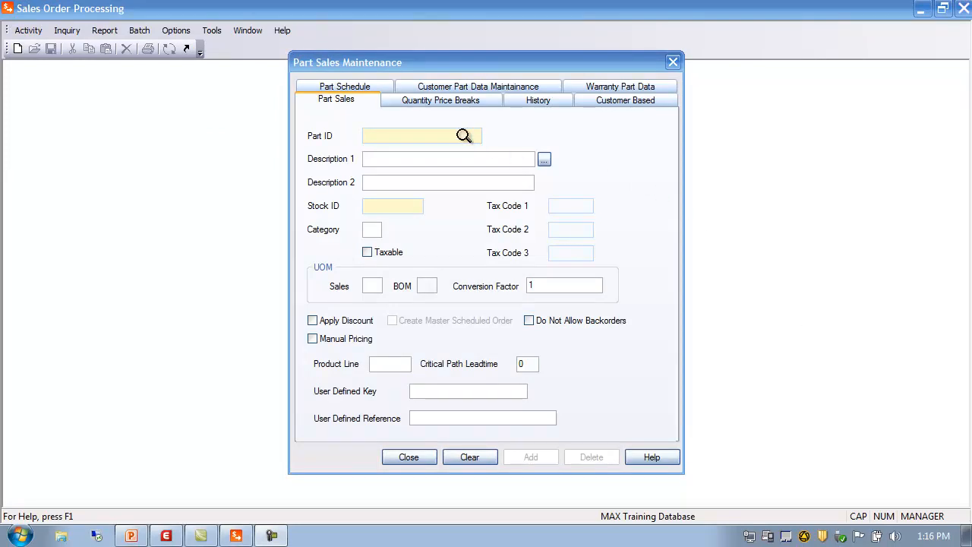
{"action": "double_click", "coordinate": [372, 135]}
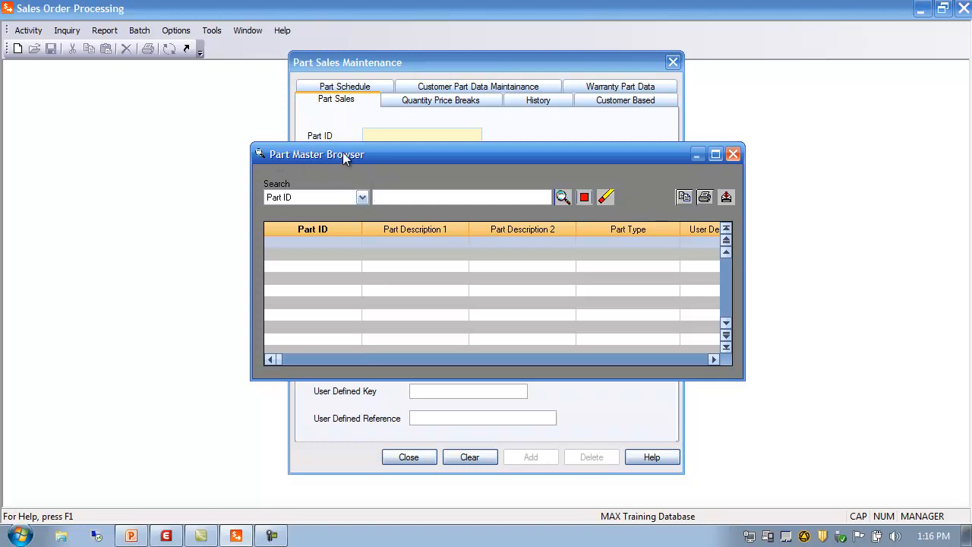
{"action": "left_click", "coordinate": [562, 198]}
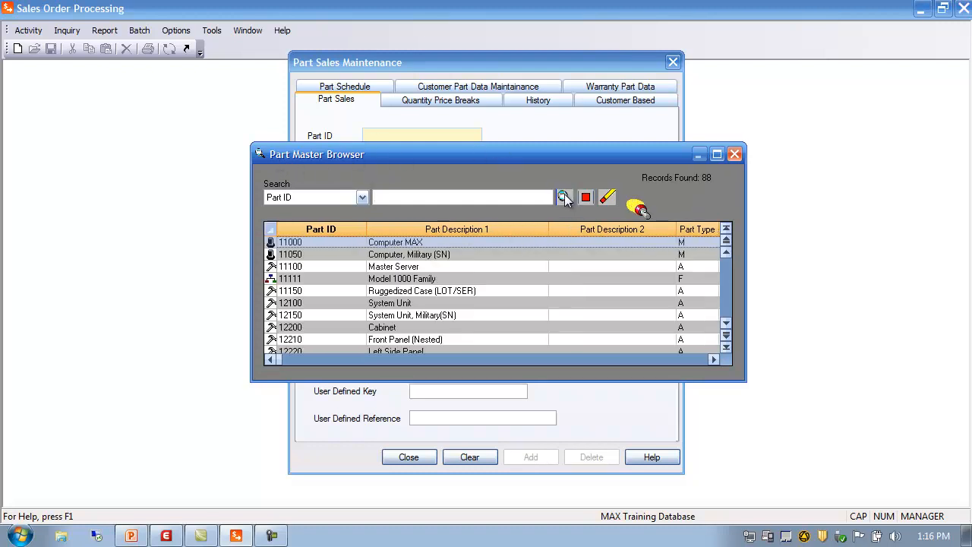
{"action": "double_click", "coordinate": [294, 241]}
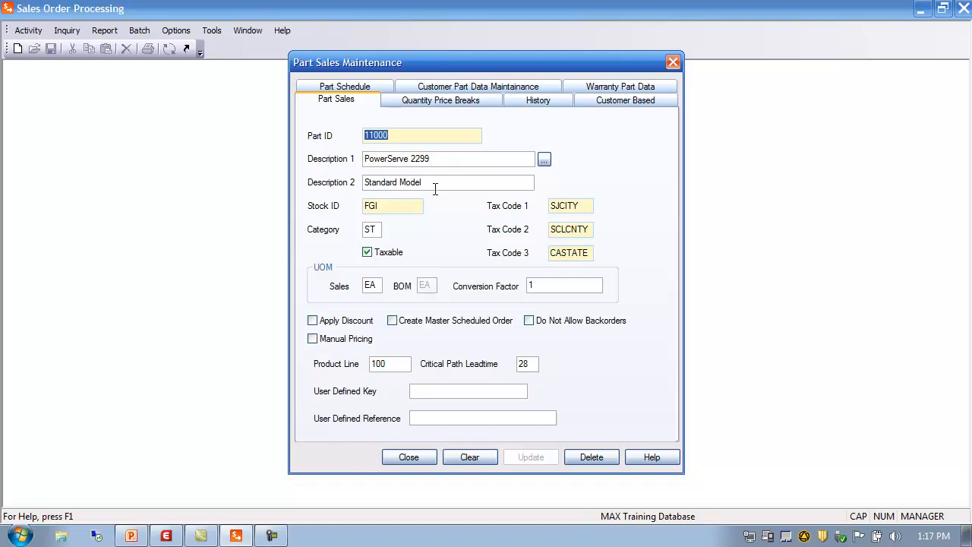
Open the part sales and part master browsers for part 11000 and close each without selecting.
{"action": "left_click", "coordinate": [545, 161]}
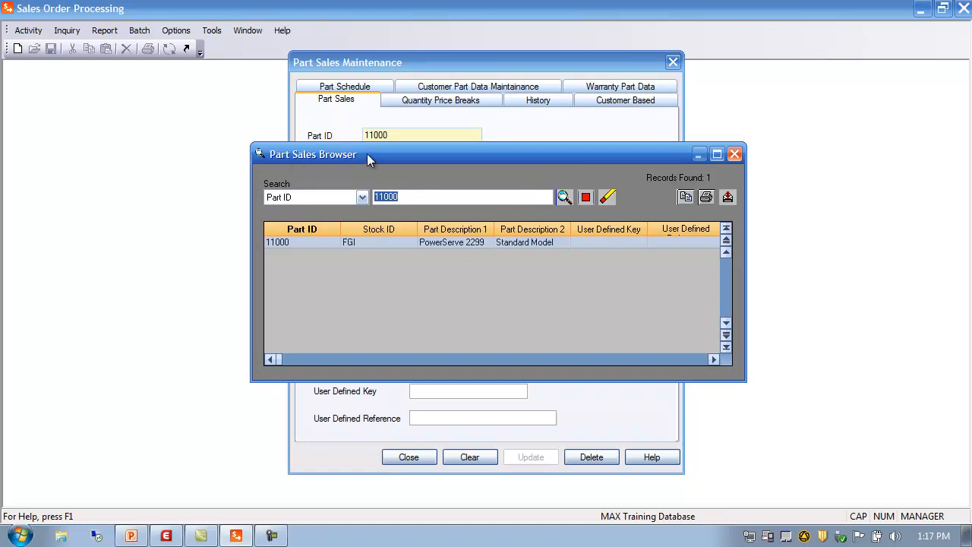
{"action": "left_click", "coordinate": [734, 155]}
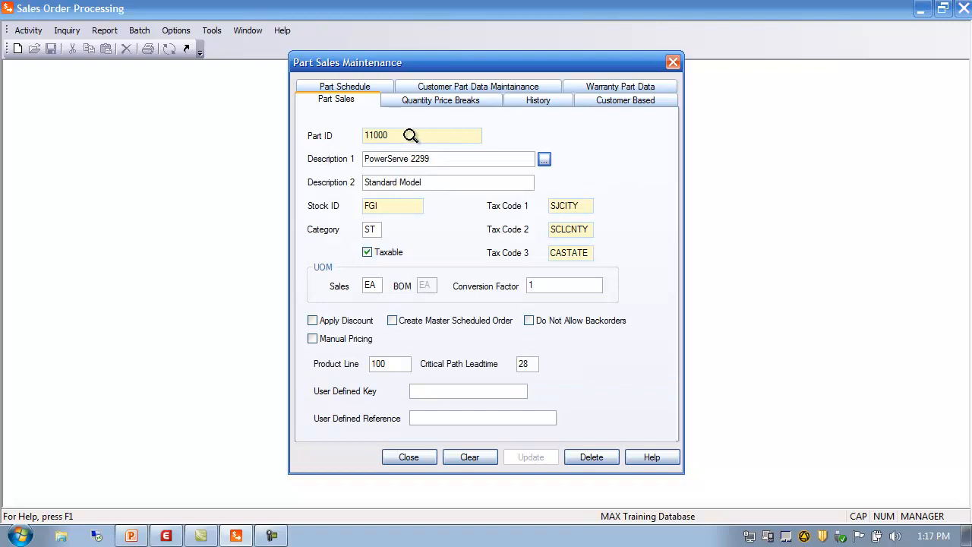
{"action": "double_click", "coordinate": [388, 135]}
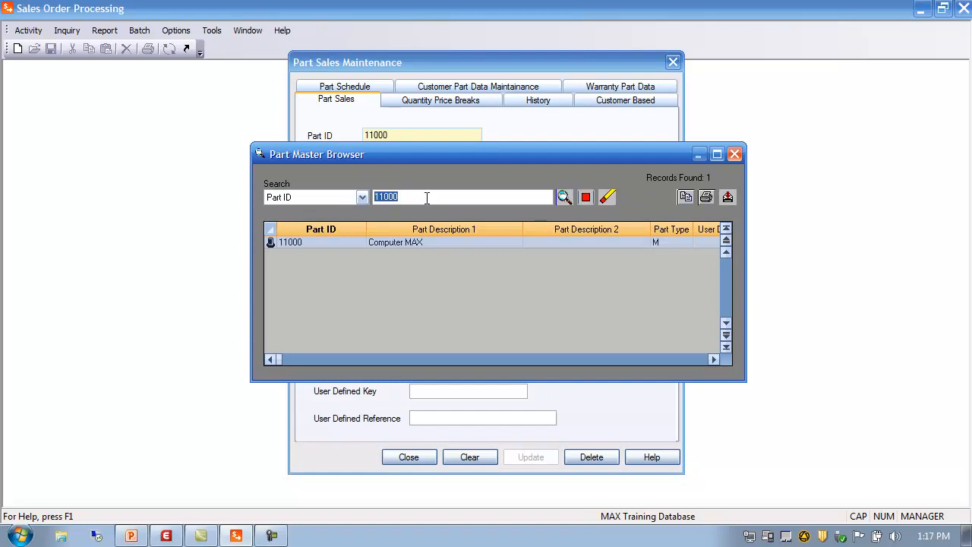
{"action": "left_click", "coordinate": [735, 156]}
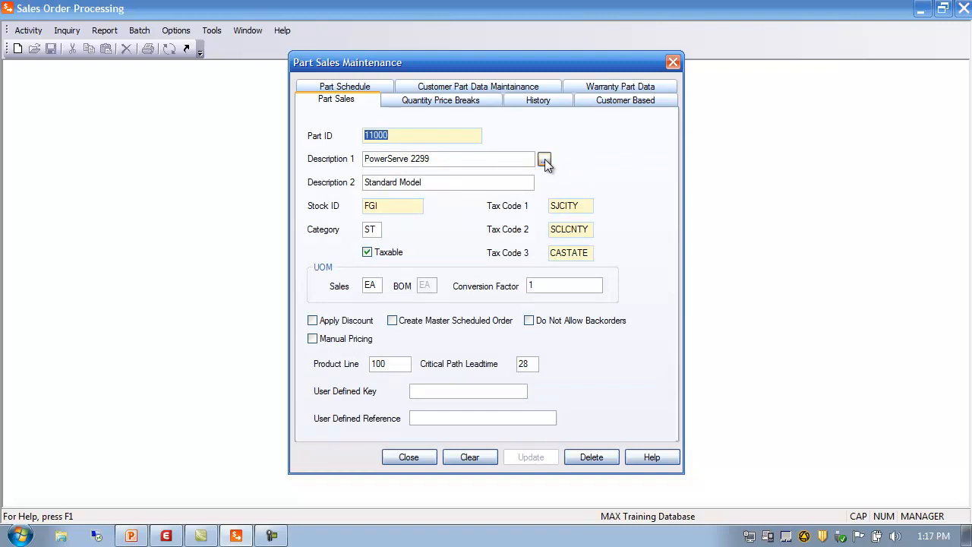
Reopen the part sales browser from the description field for part 11000 and close it without selecting.
{"action": "left_click", "coordinate": [545, 159]}
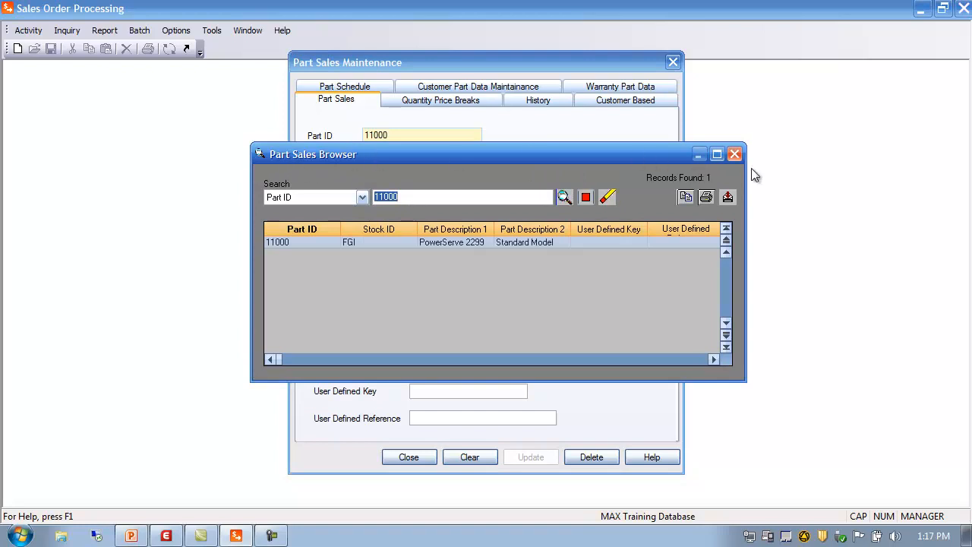
{"action": "left_click", "coordinate": [734, 154]}
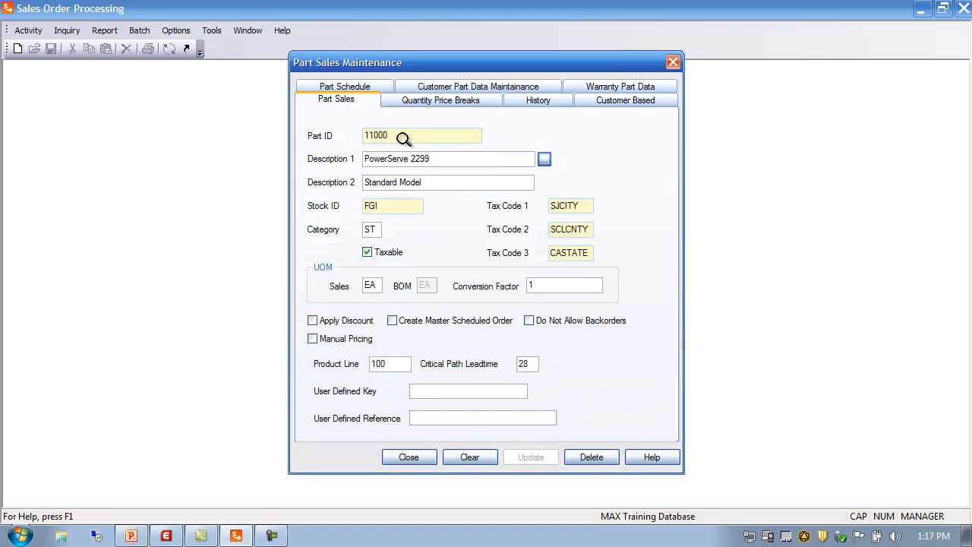
{"action": "left_click", "coordinate": [384, 207]}
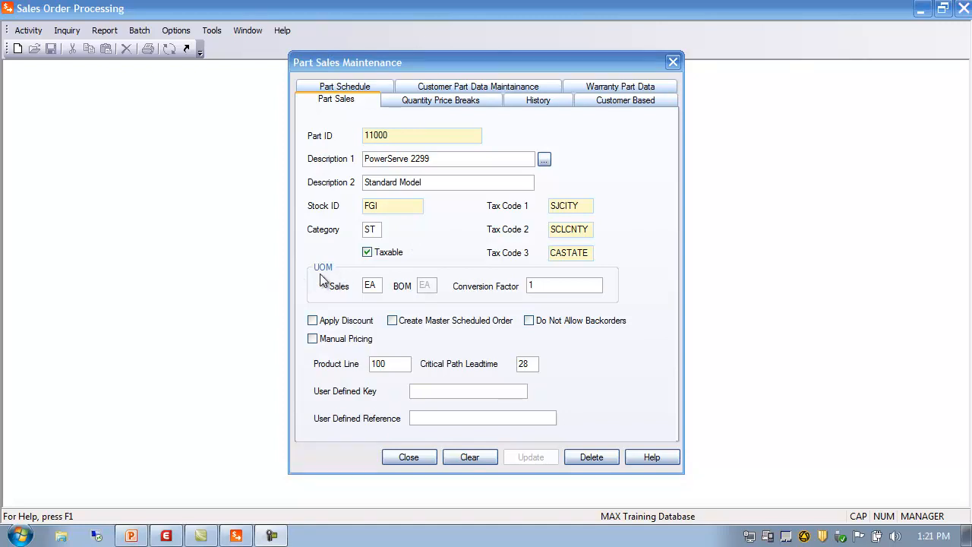
Set the sales unit of measure to cs with a conversion factor of 1.00, then check and clear Apply Discount.
{"action": "left_click", "coordinate": [370, 286]}
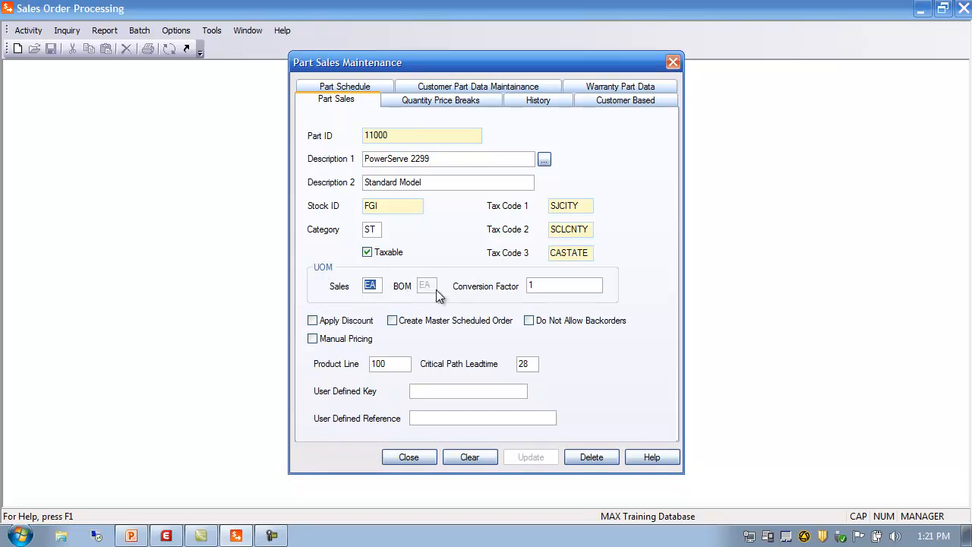
{"action": "left_click", "coordinate": [542, 286]}
{"action": "double_click", "coordinate": [378, 285]}
{"action": "type", "text": "cs"}
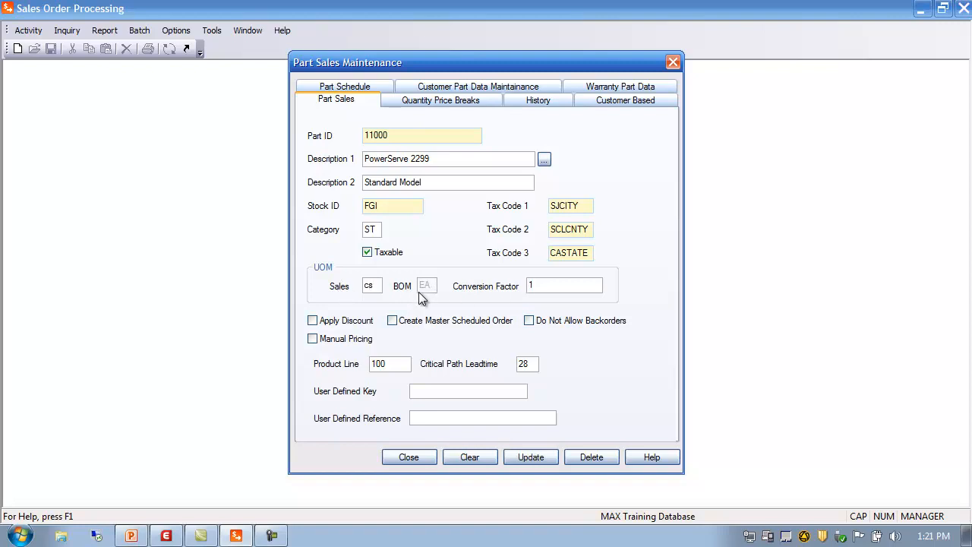
{"action": "key", "text": "Tab"}
{"action": "type", "text": "50"}
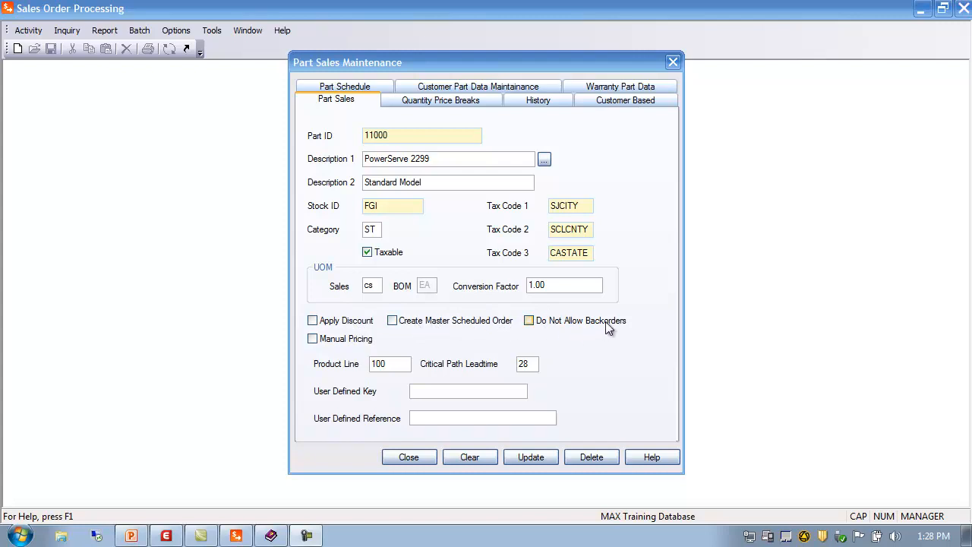
{"action": "left_click", "coordinate": [313, 322]}
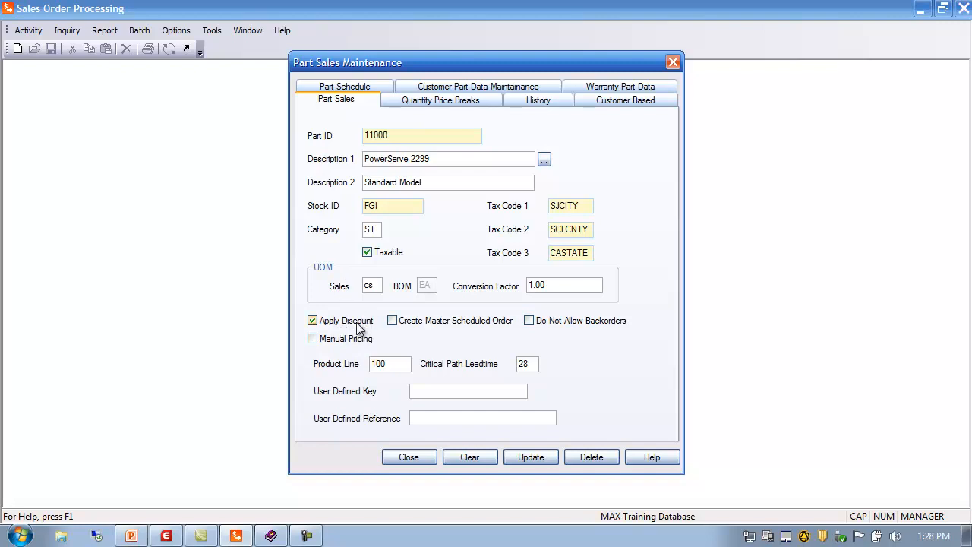
{"action": "left_click", "coordinate": [313, 322]}
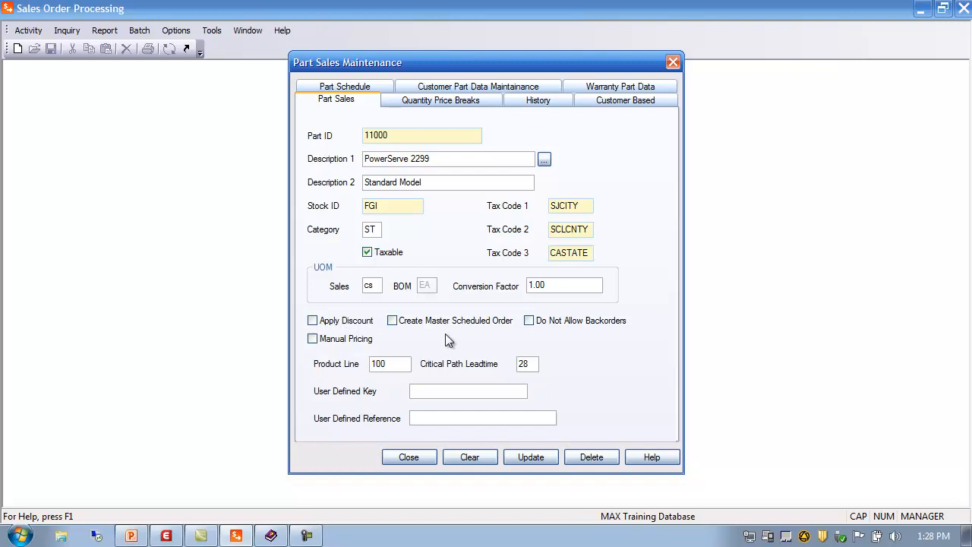
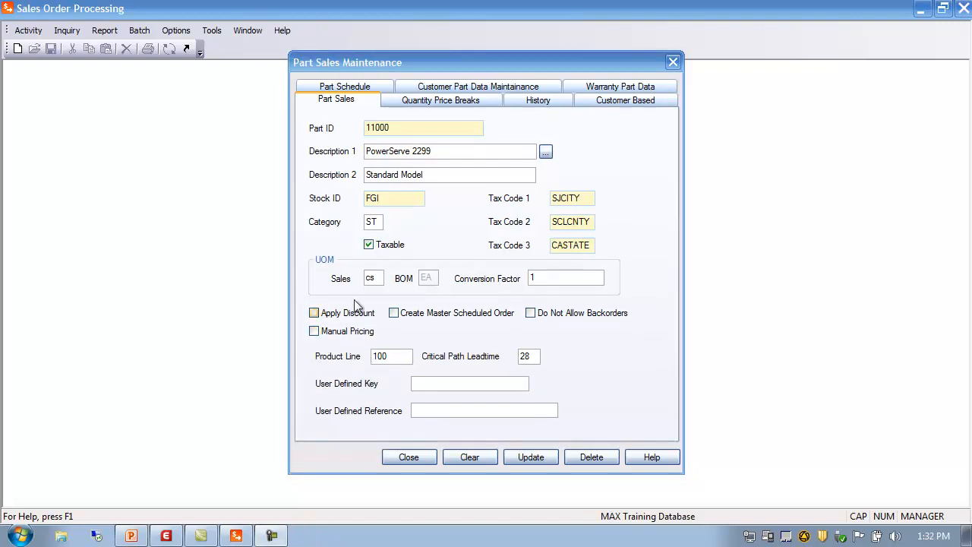
Check and clear Manual Pricing for part 11000, then step through the Product Line and Critical Path Leadtime fields.
{"action": "left_click", "coordinate": [314, 331]}
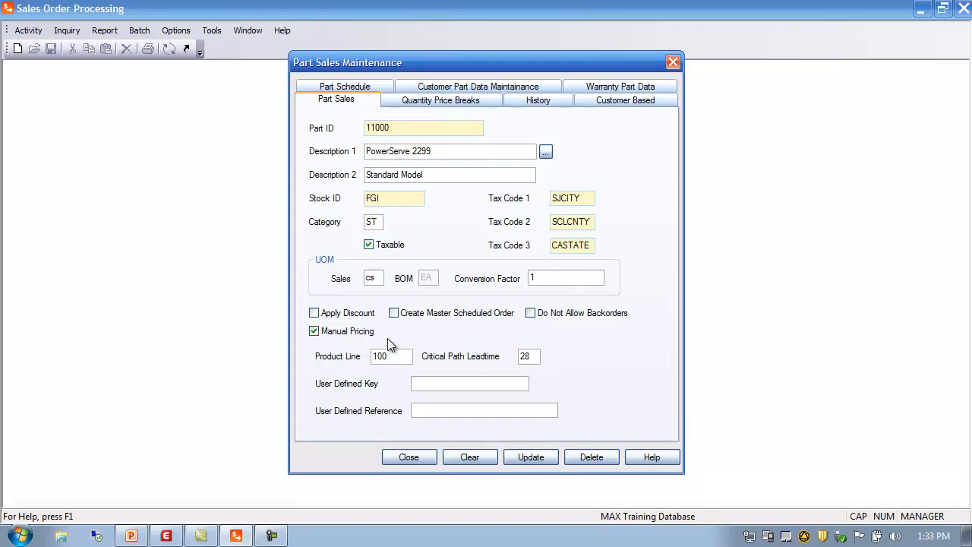
{"action": "left_click", "coordinate": [314, 333]}
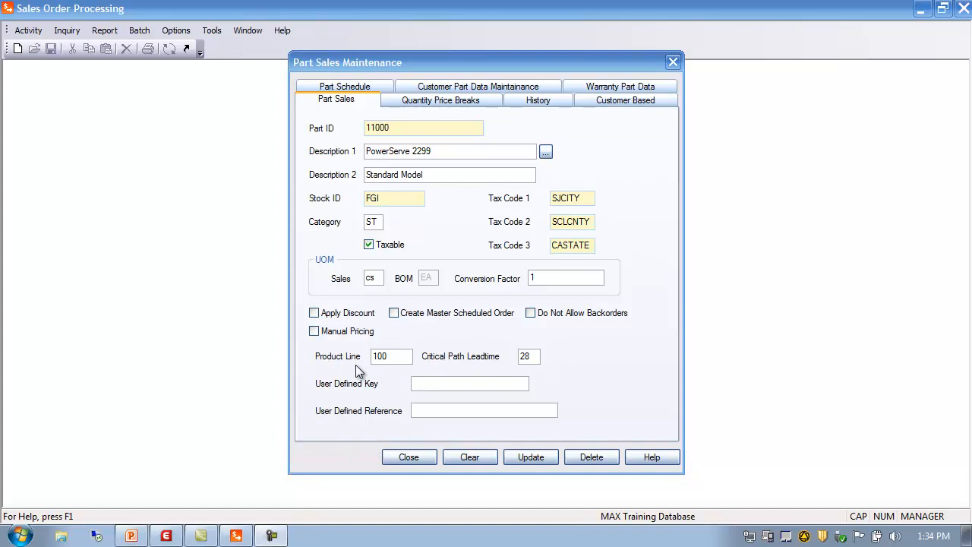
{"action": "left_click", "coordinate": [396, 355]}
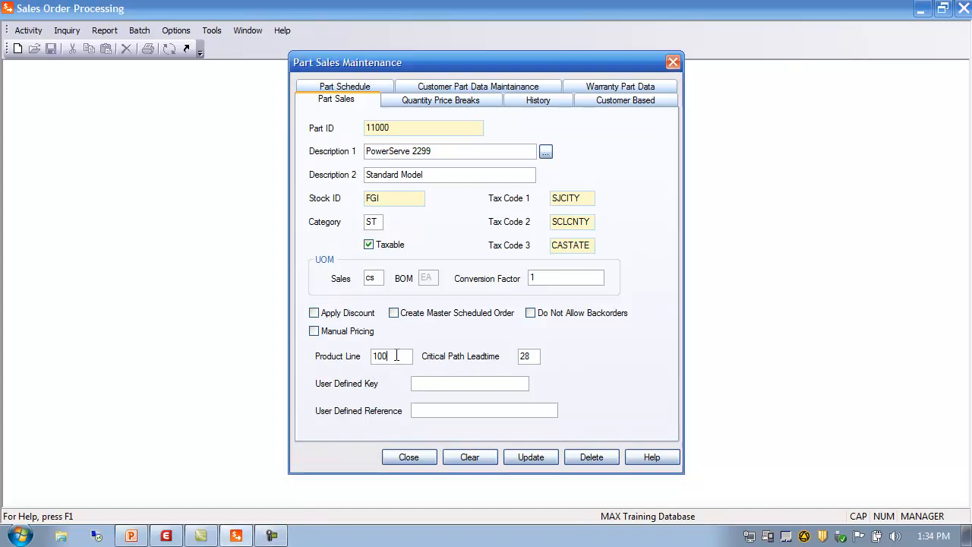
{"action": "left_click", "coordinate": [535, 356]}
{"action": "left_click", "coordinate": [397, 355]}
{"action": "key", "text": "Tab"}
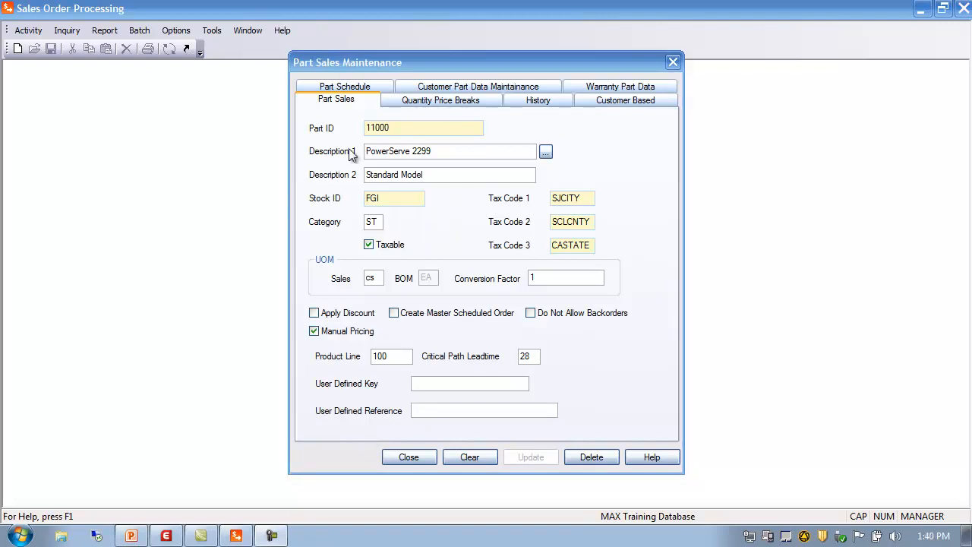
On the quantity price breaks for part 11000, add a third break of quantity 200 at 20% discount.
{"action": "left_click", "coordinate": [427, 107]}
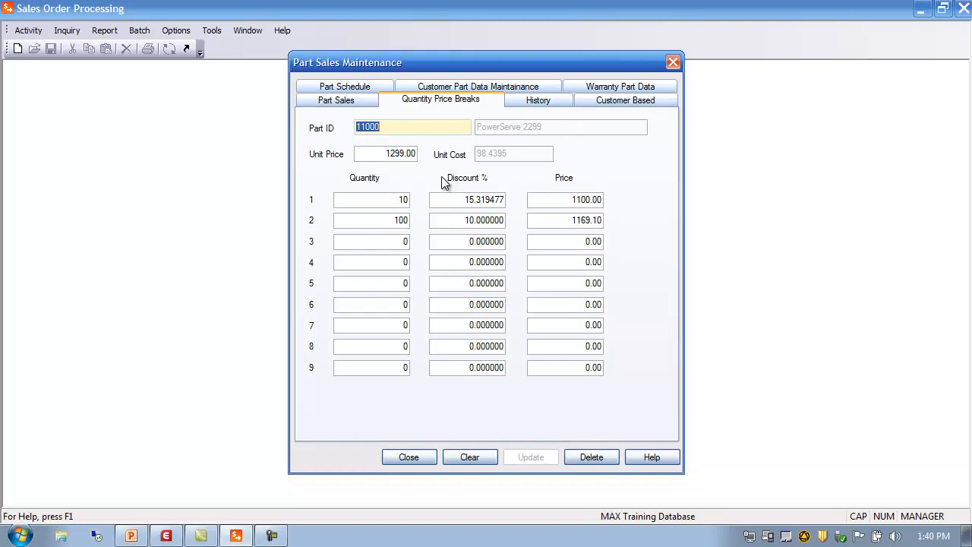
{"action": "left_click", "coordinate": [358, 152]}
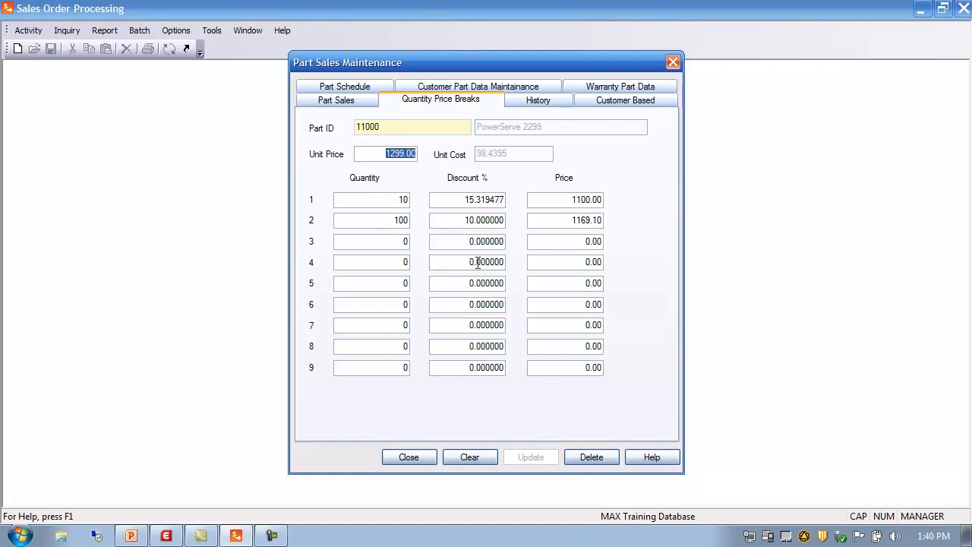
{"action": "left_click", "coordinate": [387, 242]}
{"action": "type", "text": "2000"}
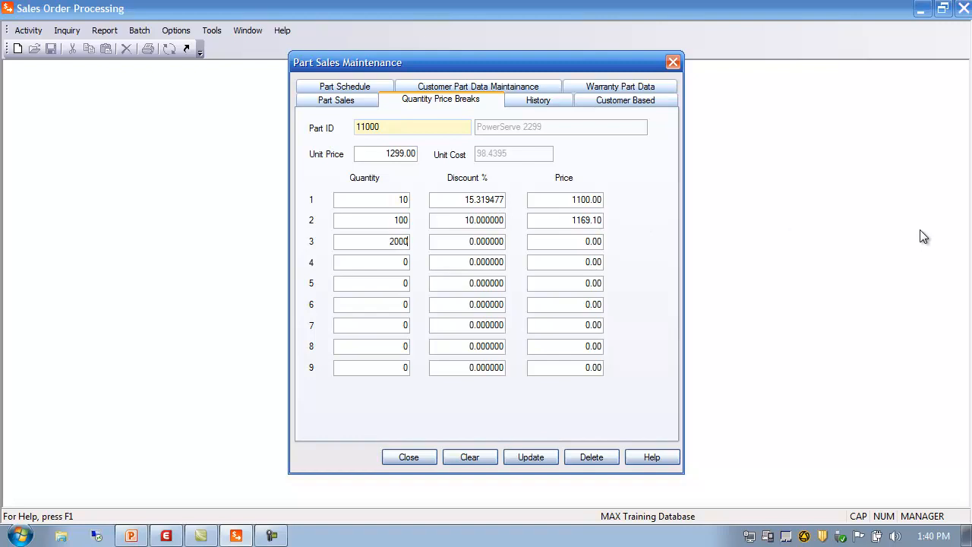
{"action": "key", "text": "BackSpace"}
{"action": "left_click", "coordinate": [464, 241]}
{"action": "type", "text": "20"}
{"action": "left_click", "coordinate": [574, 260]}
Add a fourth quantity price break of 300 at 30% discount.
{"action": "left_click", "coordinate": [389, 263]}
{"action": "type", "text": "300"}
{"action": "left_click", "coordinate": [460, 262]}
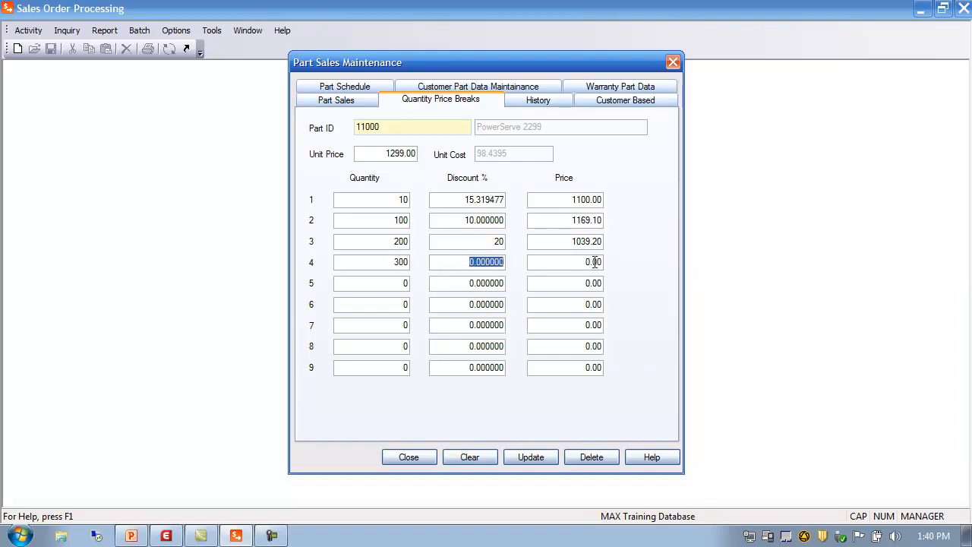
{"action": "type", "text": "30"}
{"action": "left_click", "coordinate": [470, 284]}
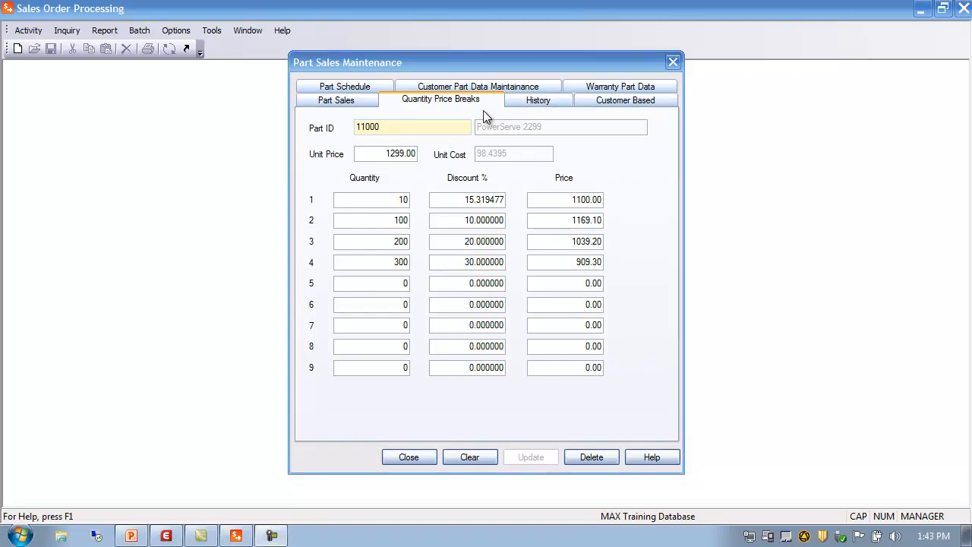
View the History tab, load part 11000 on the Customer Based tab, then close Part Sales Maintenance.
{"action": "left_click", "coordinate": [552, 103]}
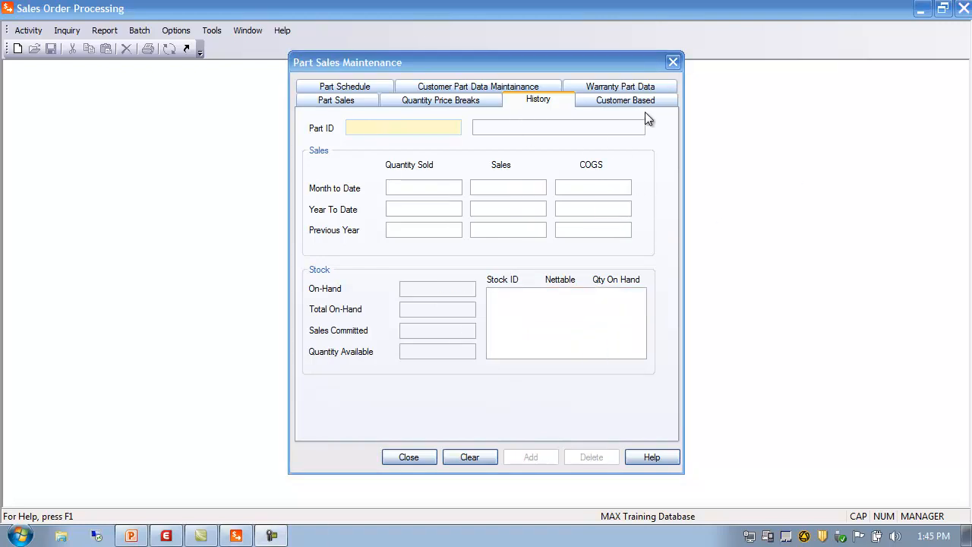
{"action": "left_click", "coordinate": [627, 101]}
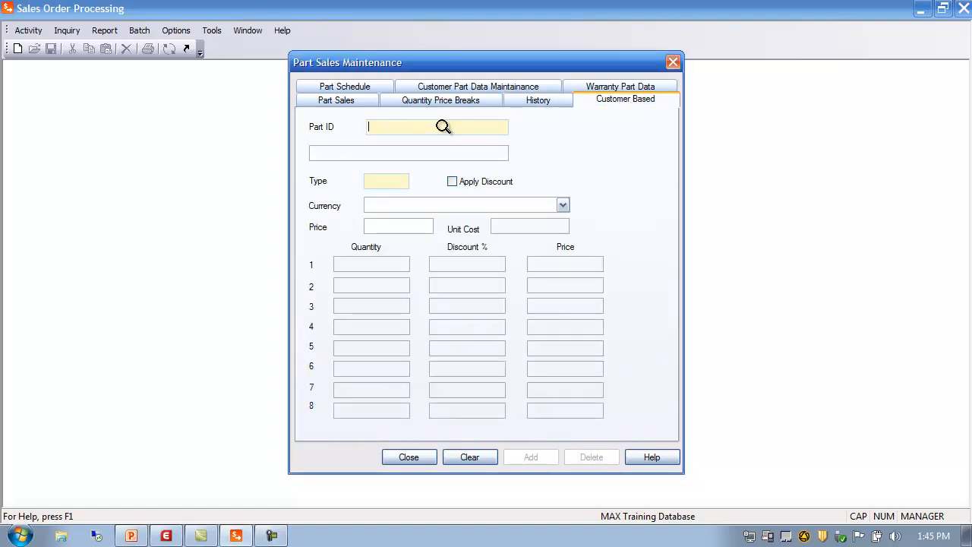
{"action": "type", "text": "11000"}
{"action": "key", "text": "Tab"}
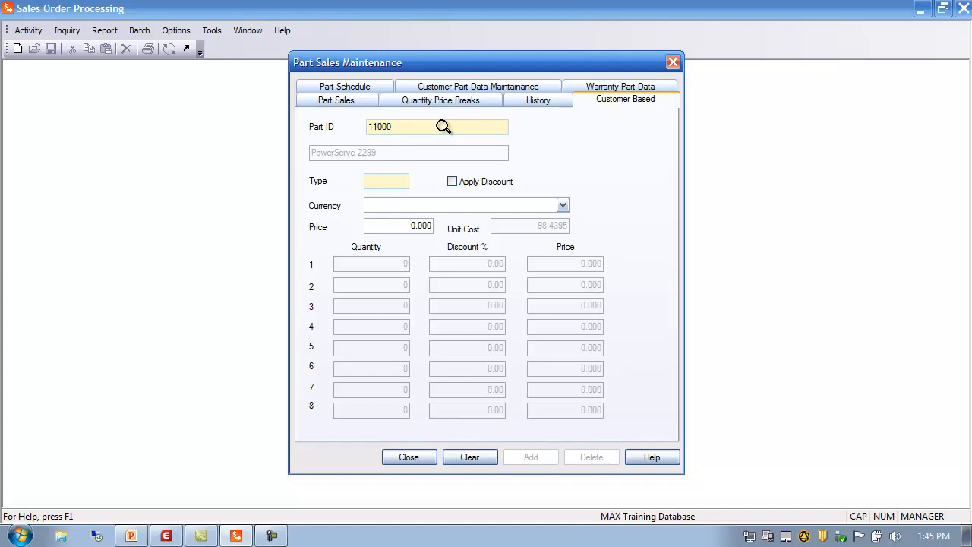
{"action": "left_click", "coordinate": [379, 179]}
{"action": "left_click", "coordinate": [419, 457]}
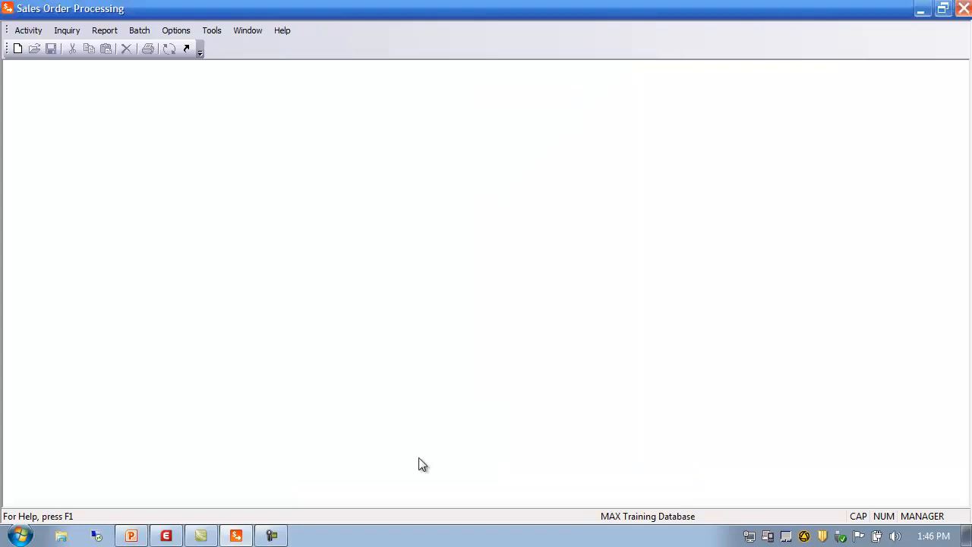
Open Customer Master Maintenance, load a customer record from the Customer Master Browser to review it, and close it.
{"action": "left_click", "coordinate": [30, 31]}
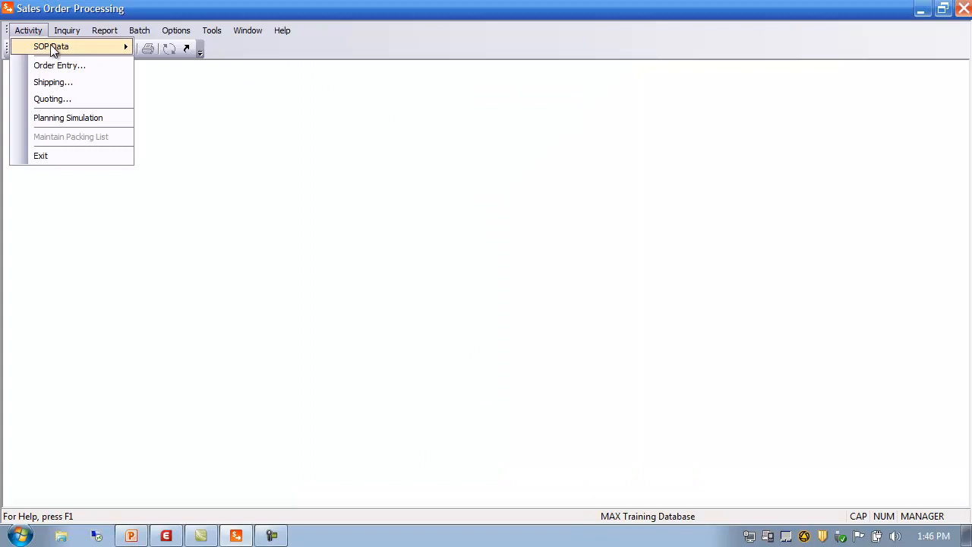
{"action": "mouse_move", "coordinate": [52, 46]}
{"action": "left_click", "coordinate": [195, 48]}
{"action": "left_click_drag", "start_coordinate": [269, 77], "coordinate": [434, 88]}
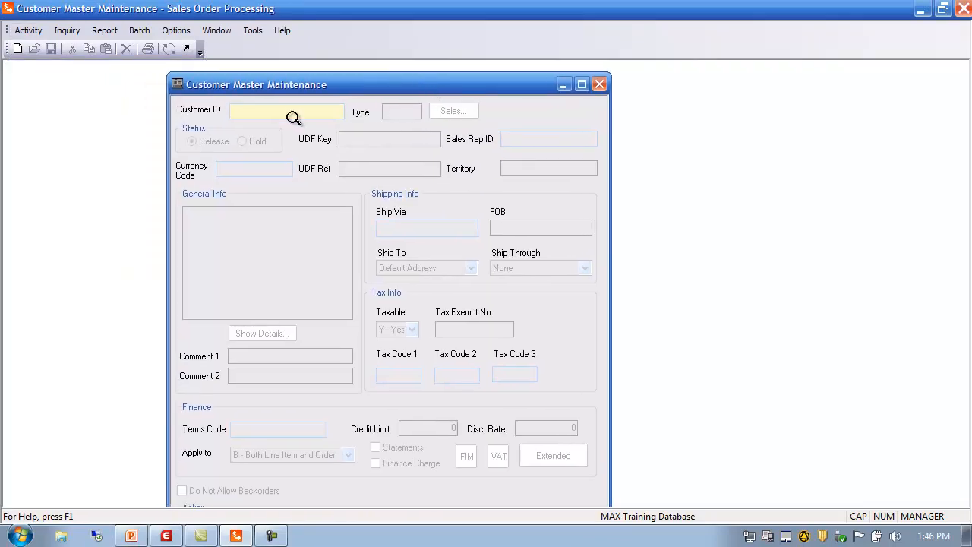
{"action": "double_click", "coordinate": [266, 112]}
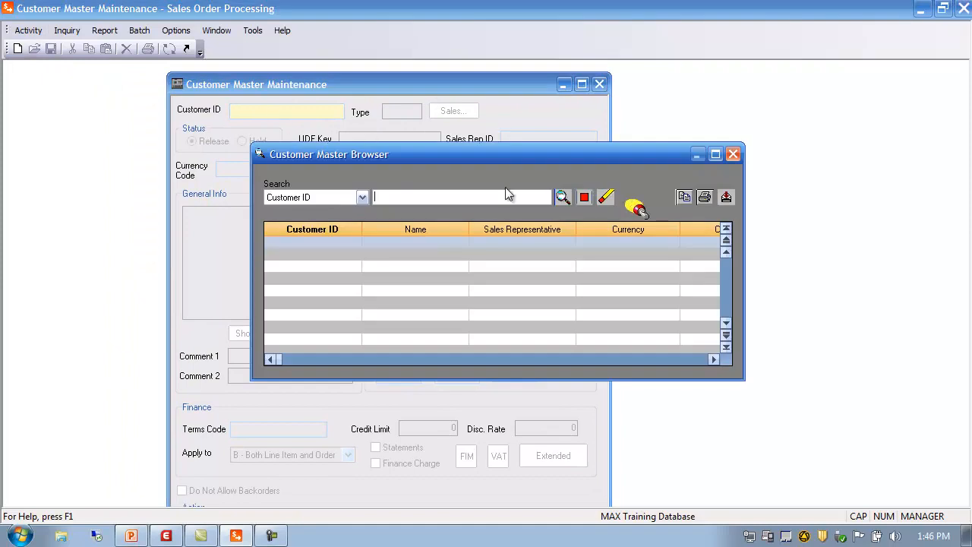
{"action": "left_click", "coordinate": [563, 197]}
{"action": "double_click", "coordinate": [309, 278]}
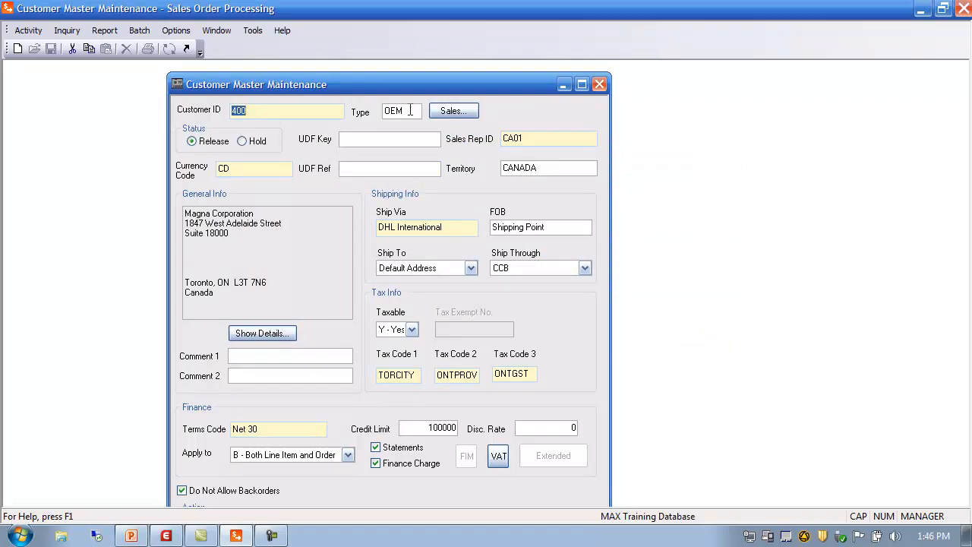
{"action": "key", "text": "Tab"}
{"action": "left_click", "coordinate": [599, 84]}
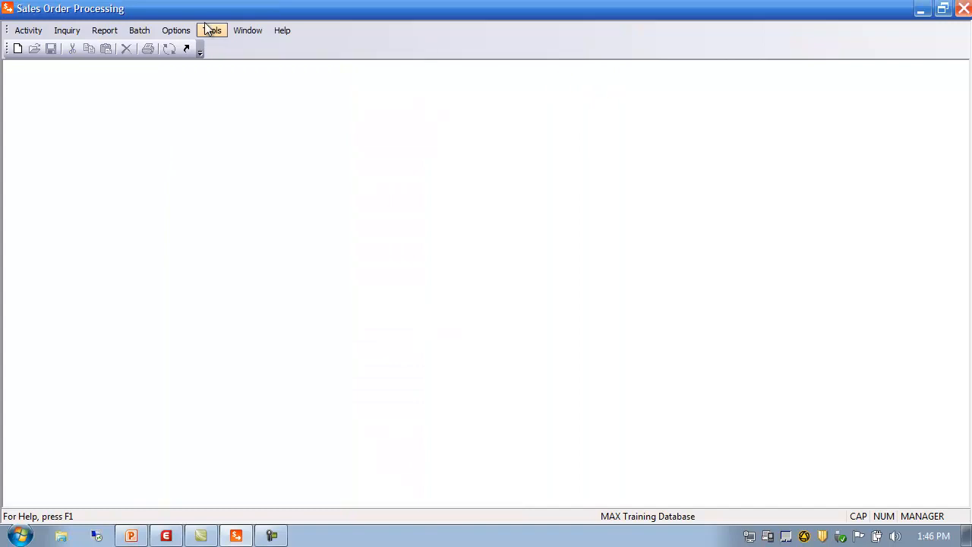
Reopen Part Sales Maintenance and load the OEM US Dollar customer-based price break for part 11000 from the Price Break Browser.
{"action": "left_click", "coordinate": [39, 35]}
{"action": "mouse_move", "coordinate": [57, 47]}
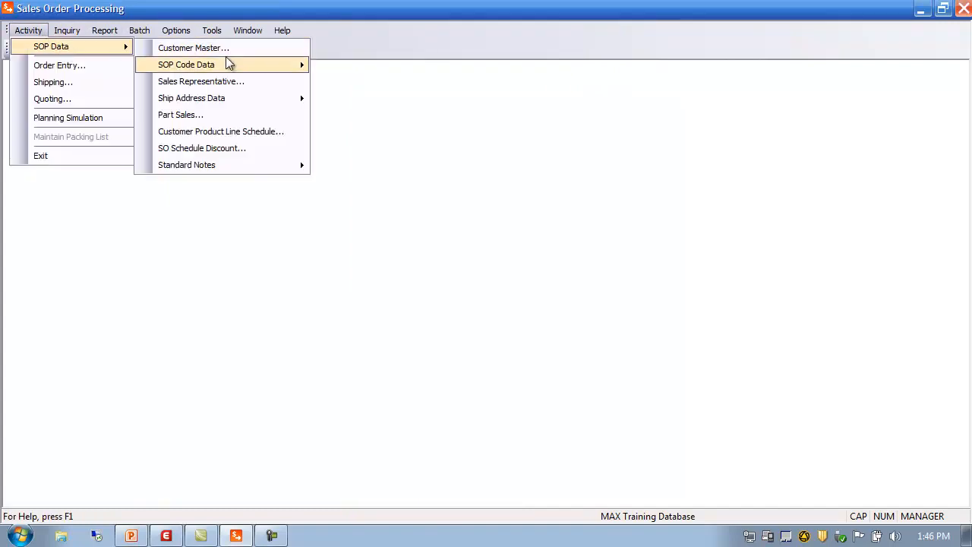
{"action": "mouse_move", "coordinate": [231, 67]}
{"action": "left_click", "coordinate": [236, 115]}
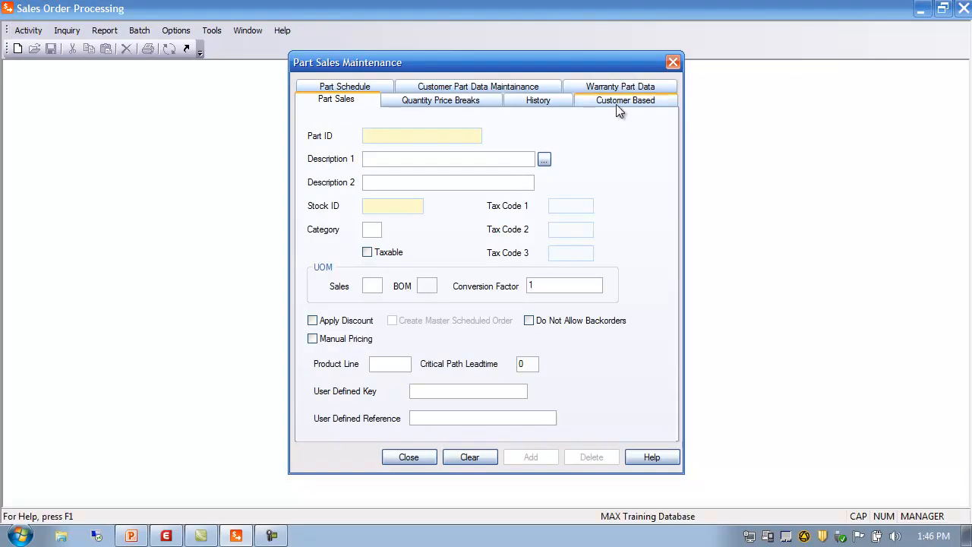
{"action": "left_click", "coordinate": [621, 104]}
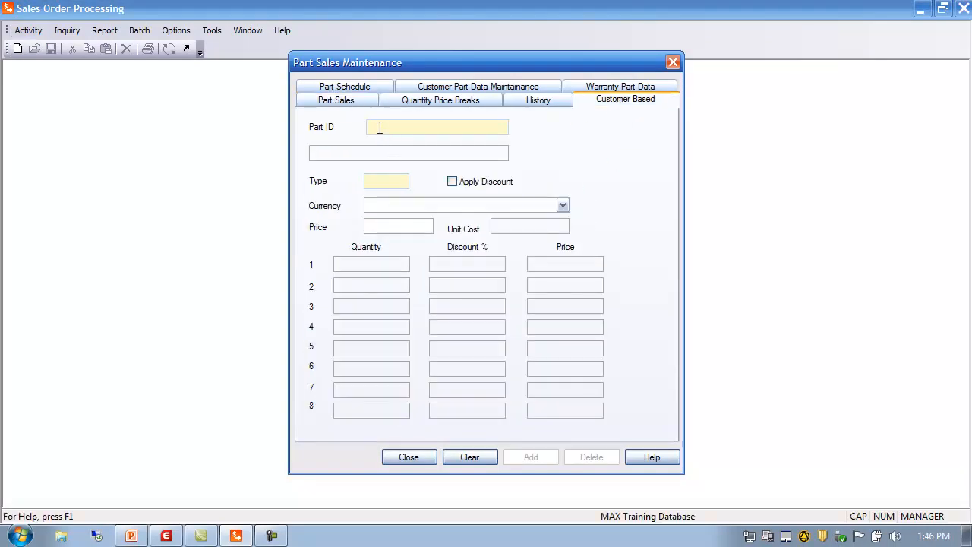
{"action": "type", "text": "11000"}
{"action": "key", "text": "Tab"}
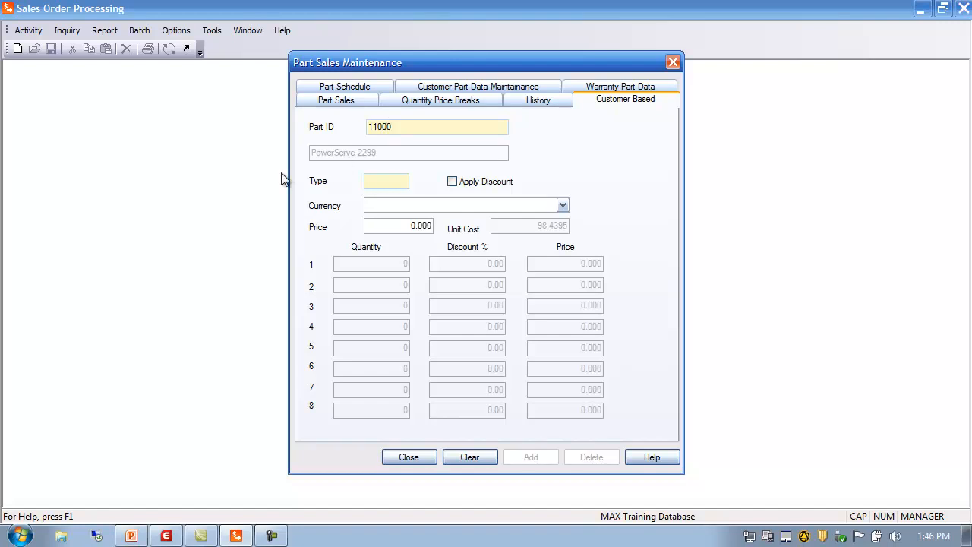
{"action": "left_click", "coordinate": [379, 182]}
{"action": "left_click", "coordinate": [562, 196]}
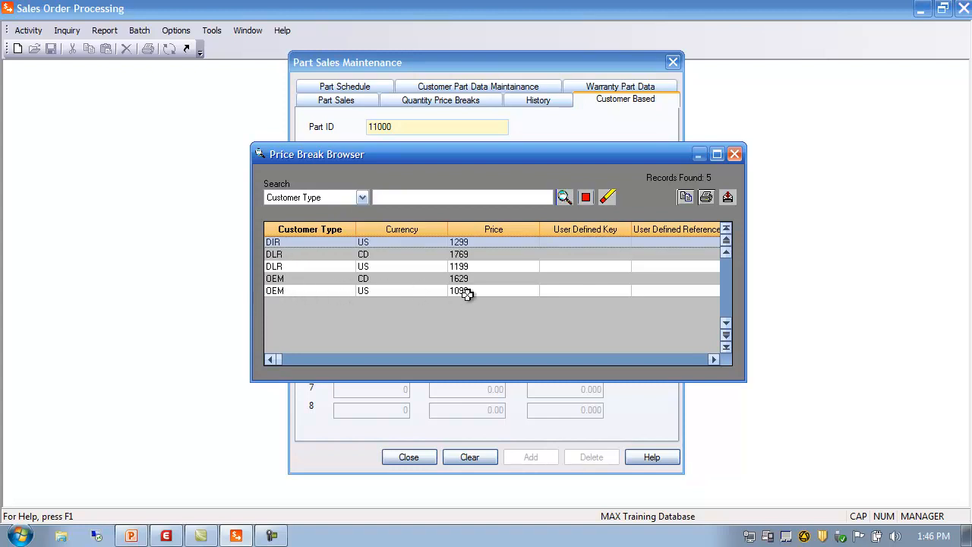
{"action": "double_click", "coordinate": [274, 290]}
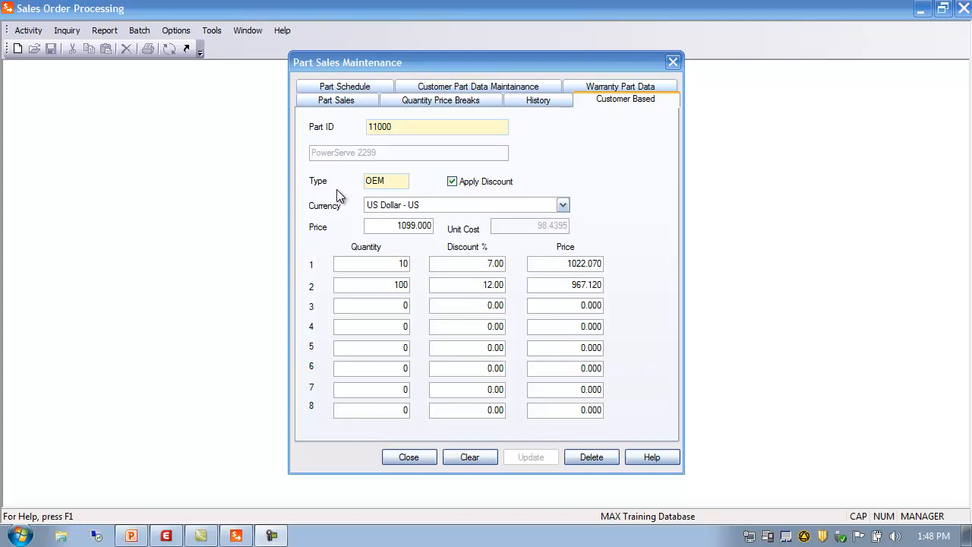
{"action": "left_click", "coordinate": [399, 127]}
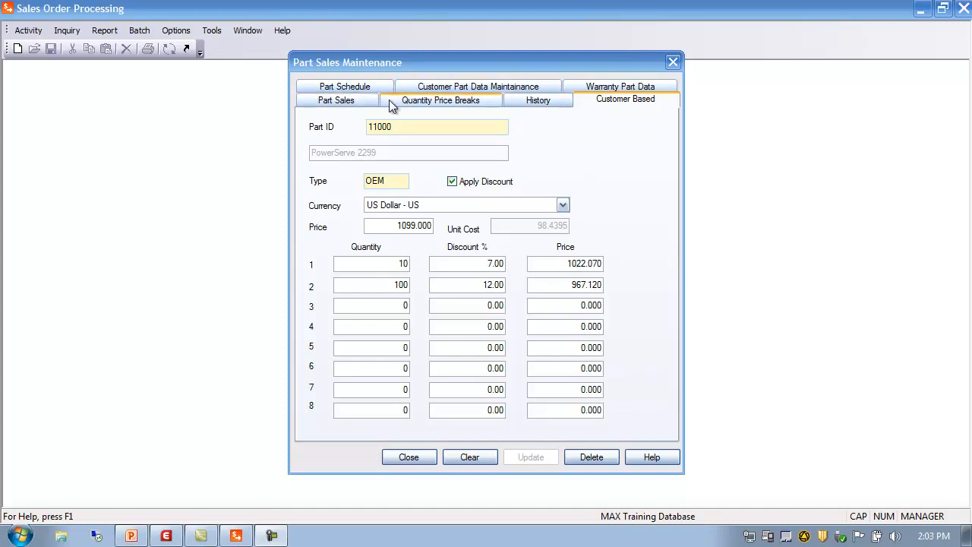
Review part 11000's Quantity Price Breaks, Customer Based, Part Schedule and Part Sales tabs.
{"action": "left_click", "coordinate": [414, 101]}
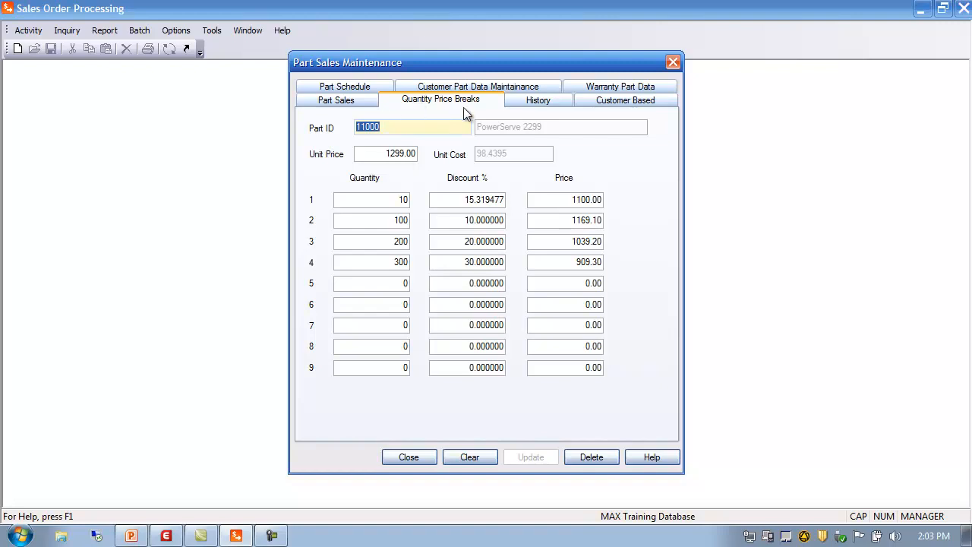
{"action": "left_click", "coordinate": [626, 101]}
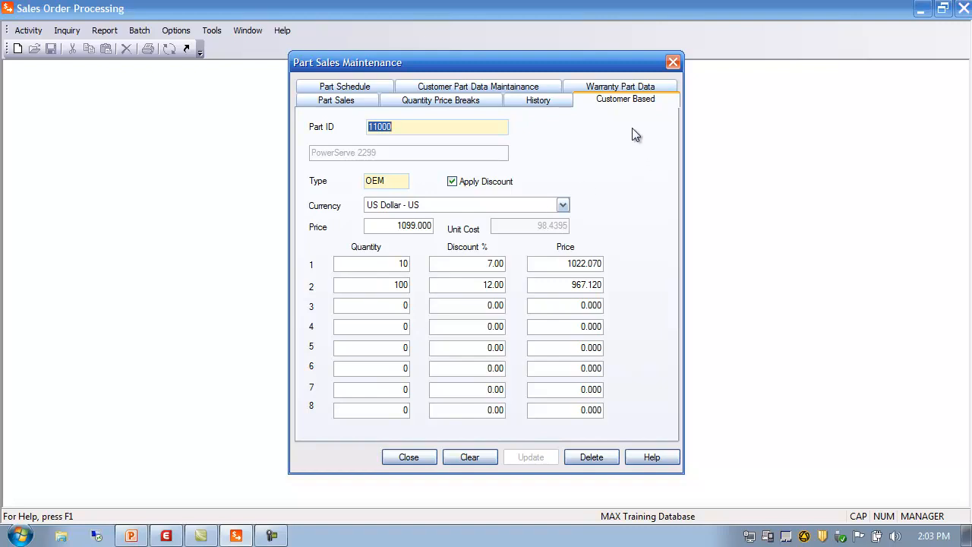
{"action": "left_click", "coordinate": [355, 89]}
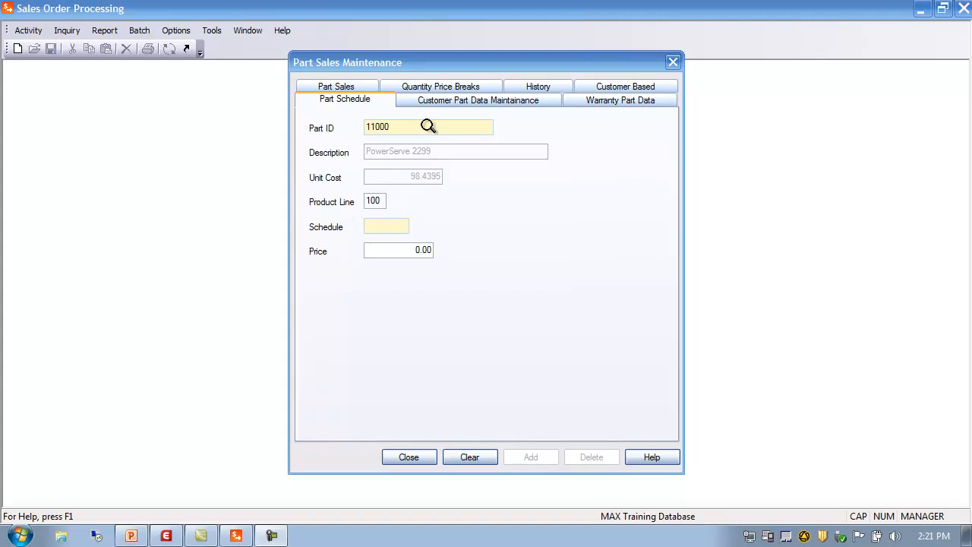
{"action": "left_click", "coordinate": [383, 200]}
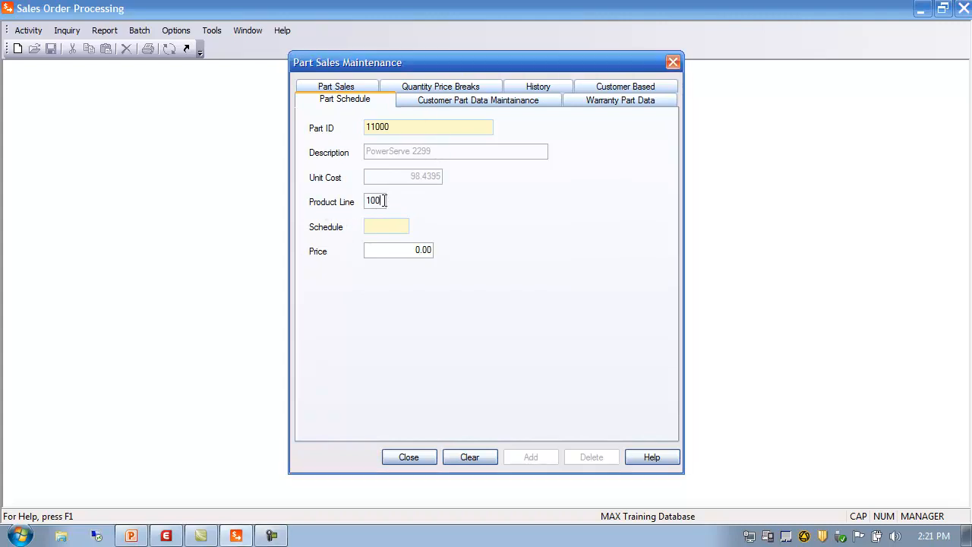
{"action": "left_click", "coordinate": [334, 87]}
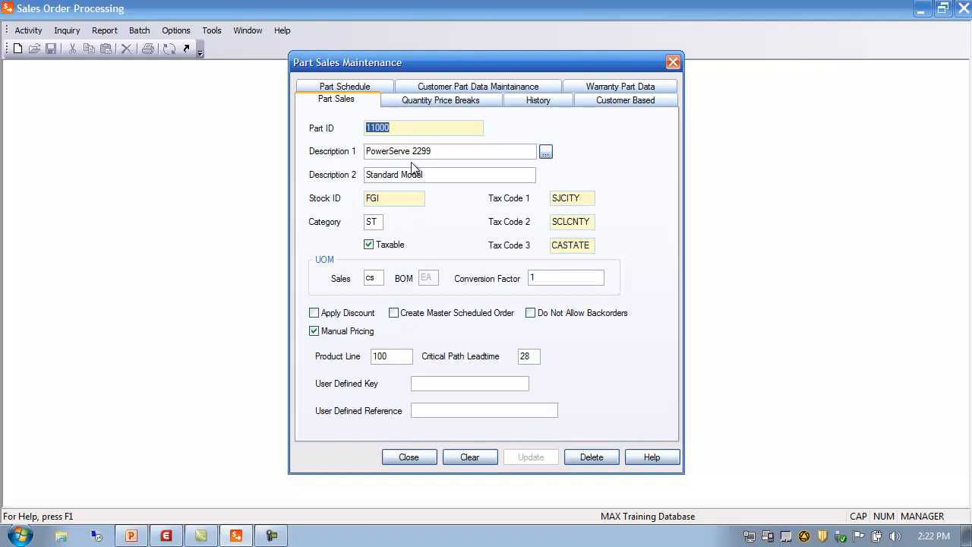
Inspect the Schedule and Price fields on the Part Schedule tab, then close Part Sales Maintenance.
{"action": "left_click", "coordinate": [364, 89]}
{"action": "left_click", "coordinate": [381, 226]}
{"action": "left_click", "coordinate": [371, 248]}
{"action": "left_click", "coordinate": [375, 227]}
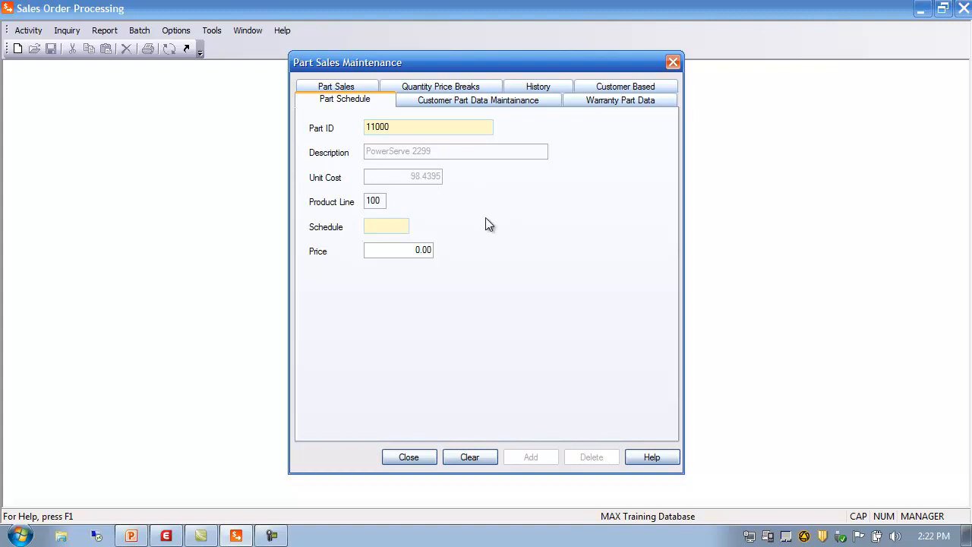
{"action": "left_click", "coordinate": [408, 454]}
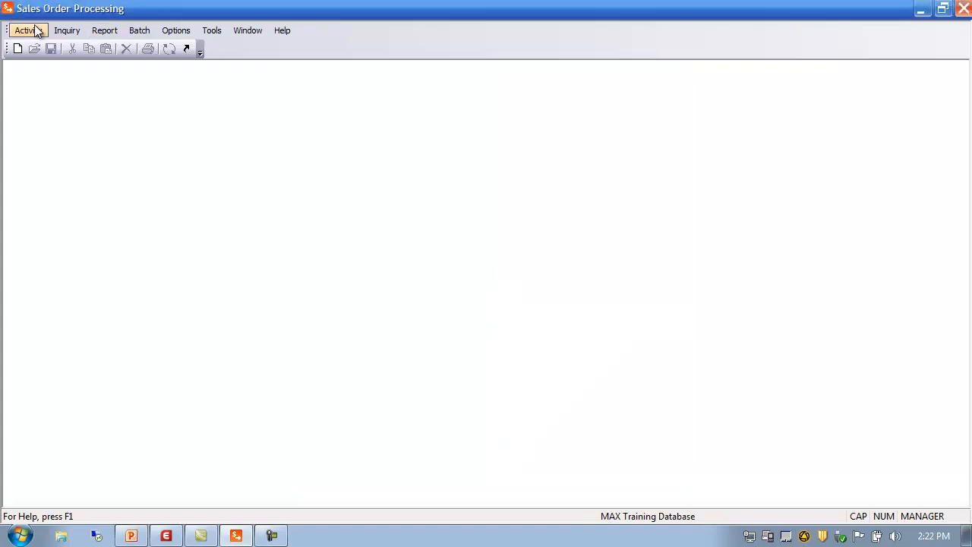
Open Customer Product Line Schedule Maintenance for customer 500, load its product line 100 schedule from the browser, and close it.
{"action": "left_click", "coordinate": [34, 31]}
{"action": "mouse_move", "coordinate": [45, 49]}
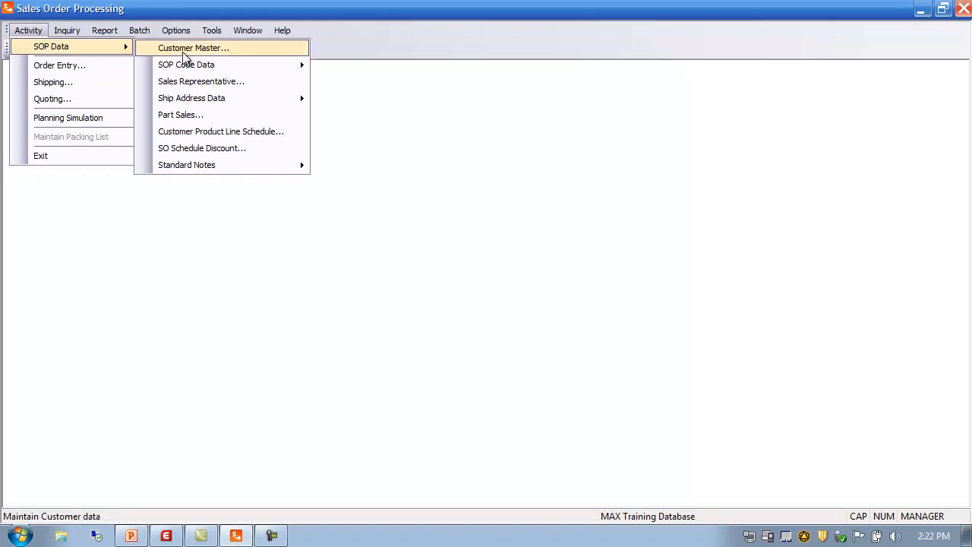
{"action": "left_click", "coordinate": [209, 134]}
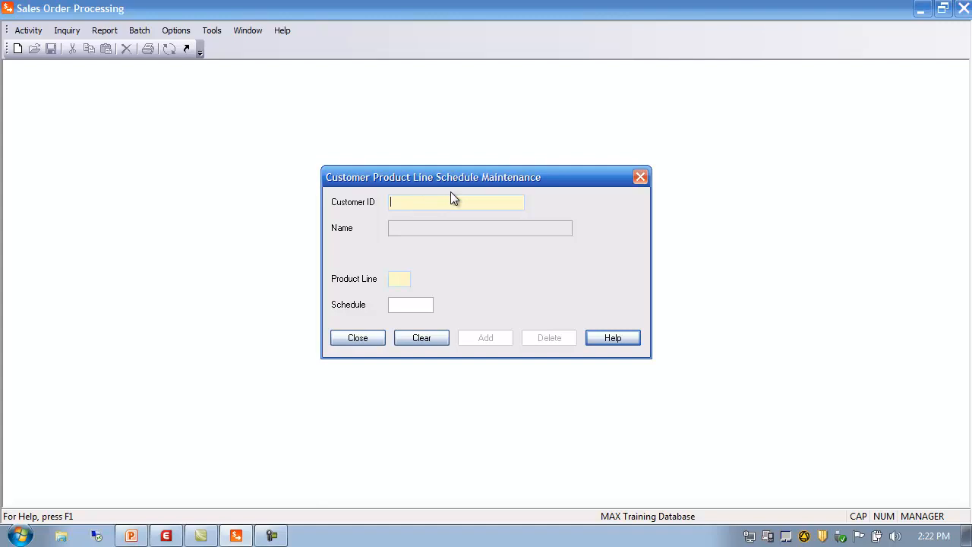
{"action": "type", "text": "500"}
{"action": "key", "text": "Tab"}
{"action": "left_click", "coordinate": [395, 278]}
{"action": "left_click", "coordinate": [562, 198]}
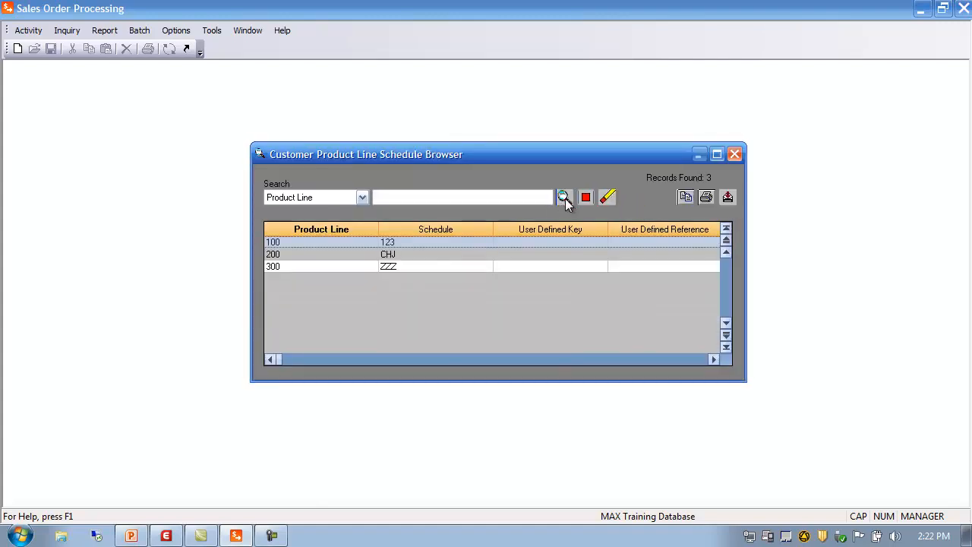
{"action": "double_click", "coordinate": [343, 242]}
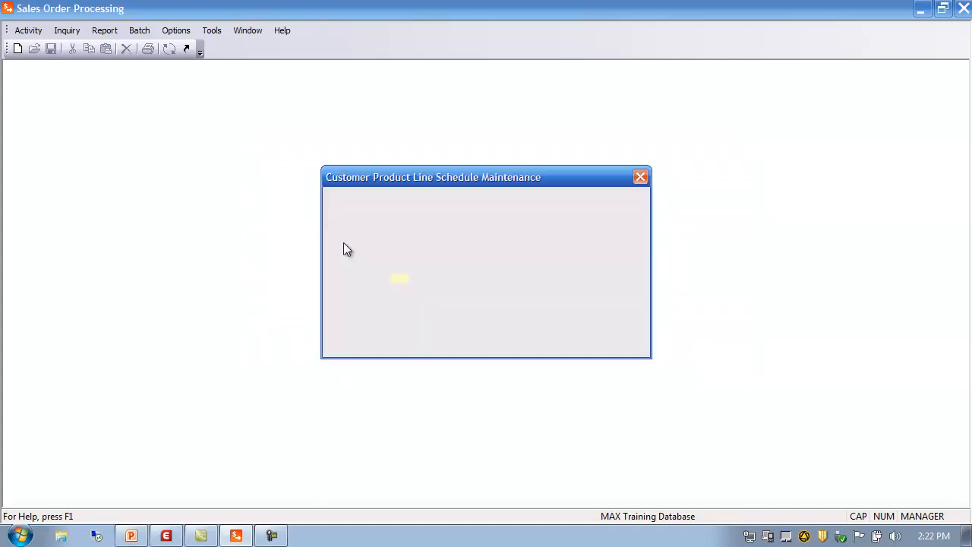
{"action": "left_click", "coordinate": [425, 306]}
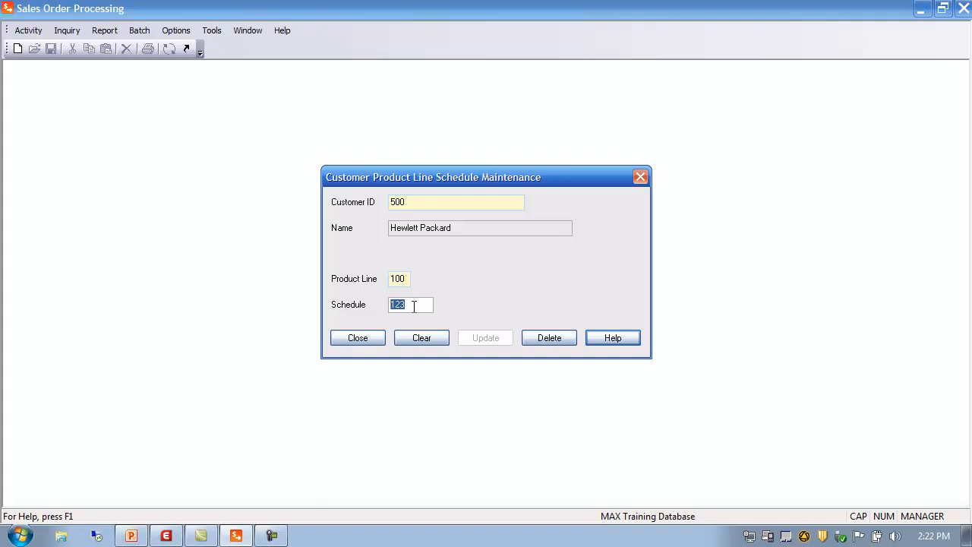
{"action": "left_click", "coordinate": [355, 340]}
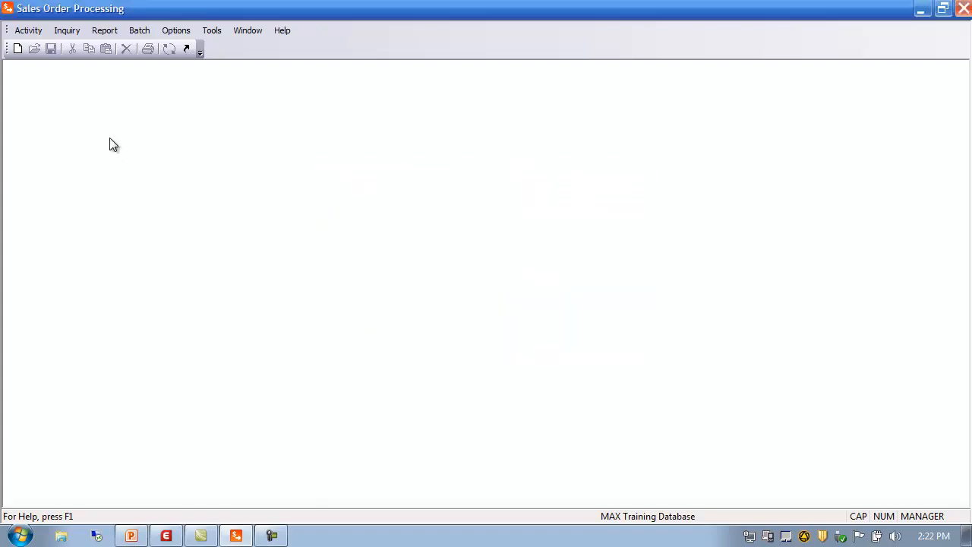
Open SO Schedule Discount Maintenance, look up the discount for product line 100 and schedule 123, and close it.
{"action": "left_click", "coordinate": [29, 31]}
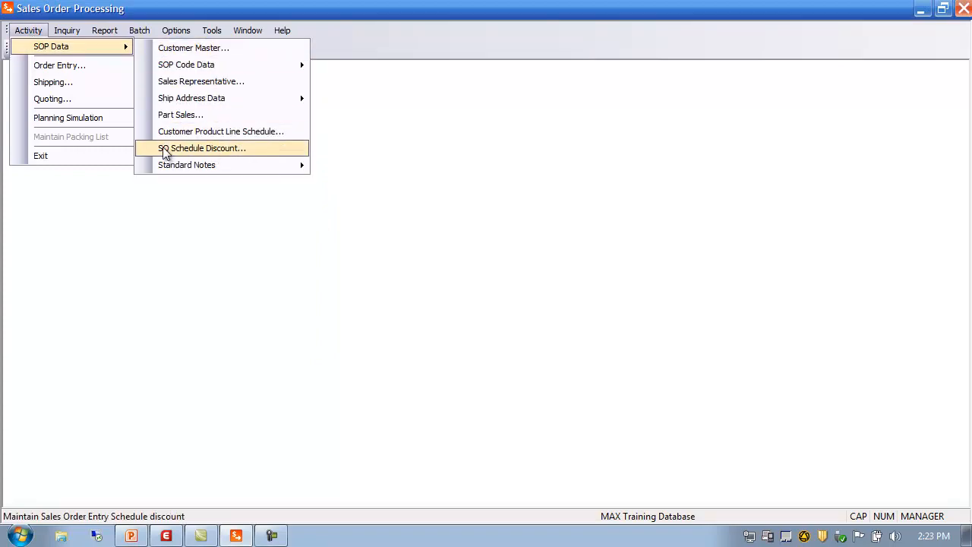
{"action": "left_click", "coordinate": [219, 150]}
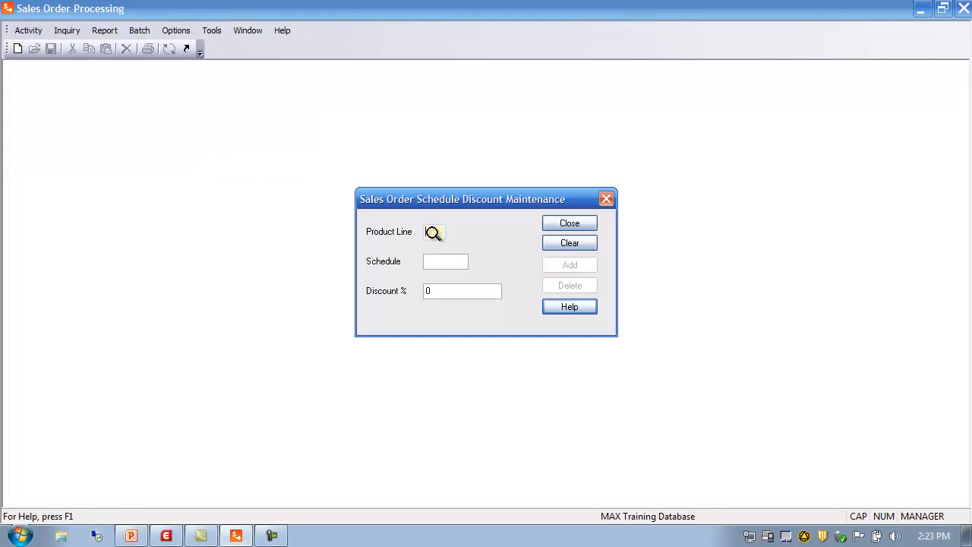
{"action": "type", "text": "100123"}
{"action": "key", "text": "Tab"}
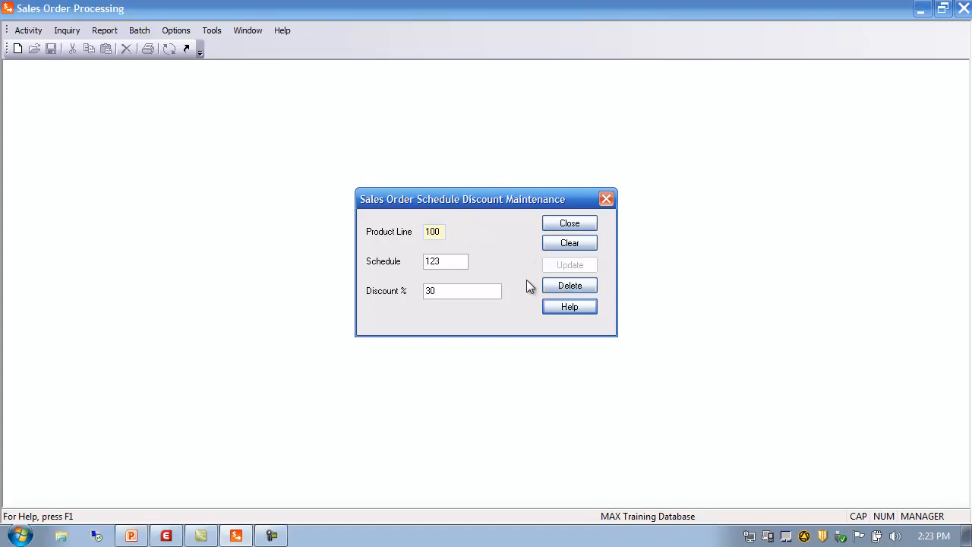
{"action": "key", "text": "Tab"}
{"action": "left_click", "coordinate": [589, 223]}
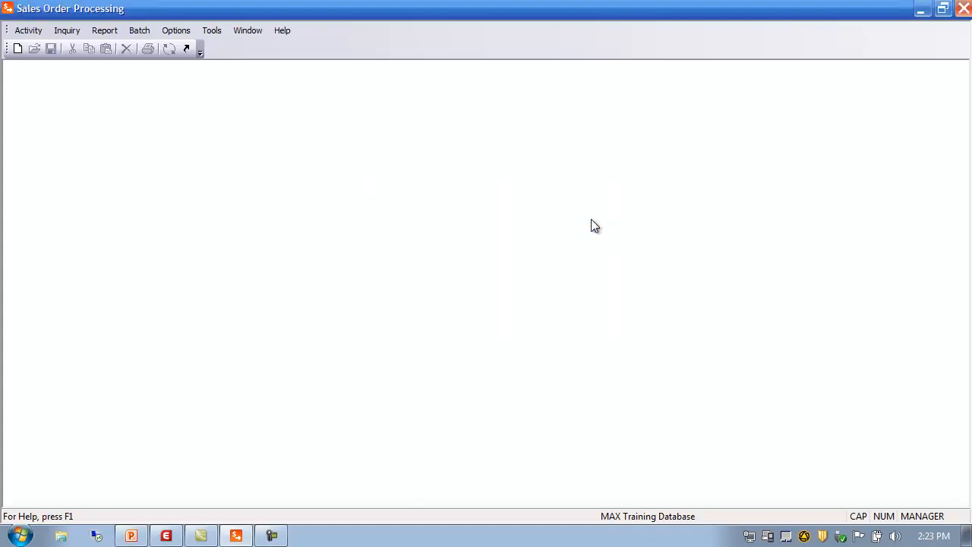
{"action": "left_click", "coordinate": [31, 30]}
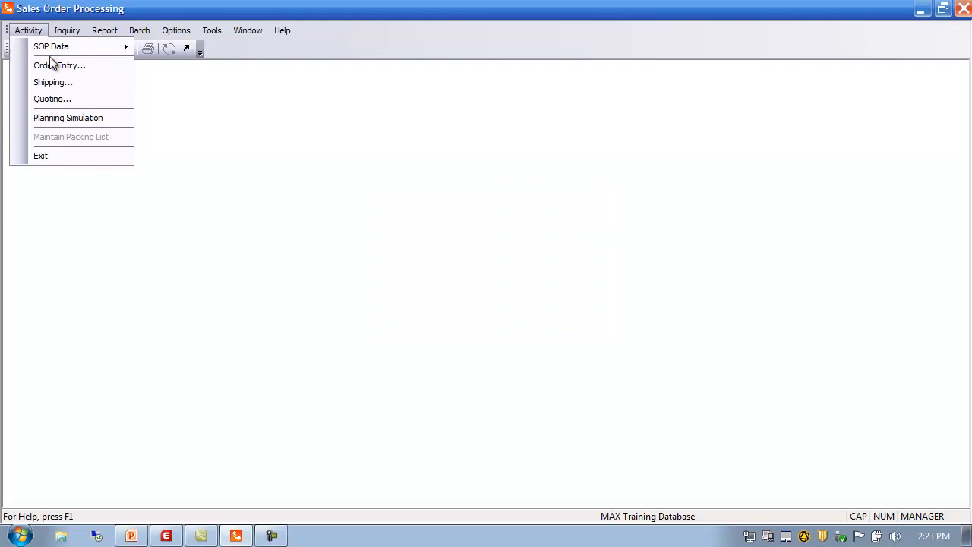
{"action": "left_click", "coordinate": [199, 116]}
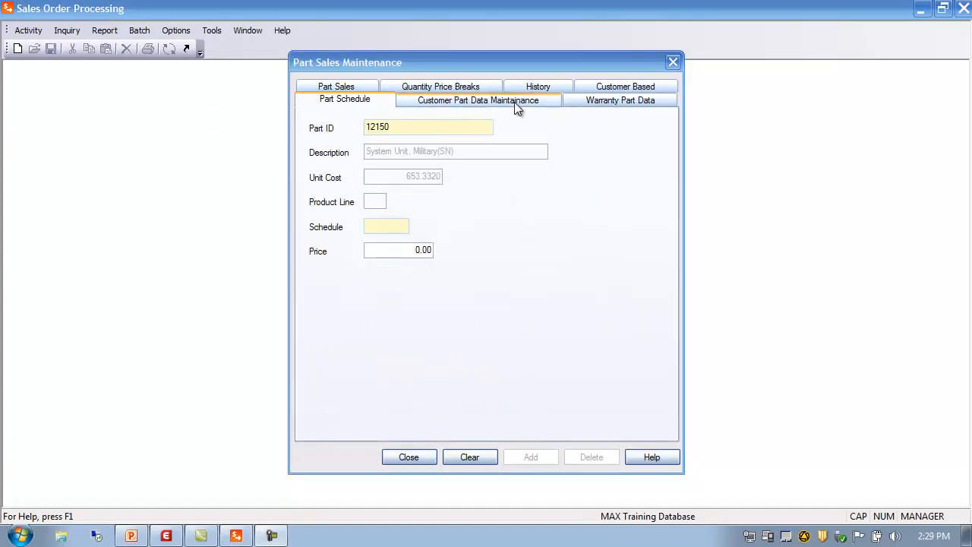
{"action": "left_click", "coordinate": [450, 102]}
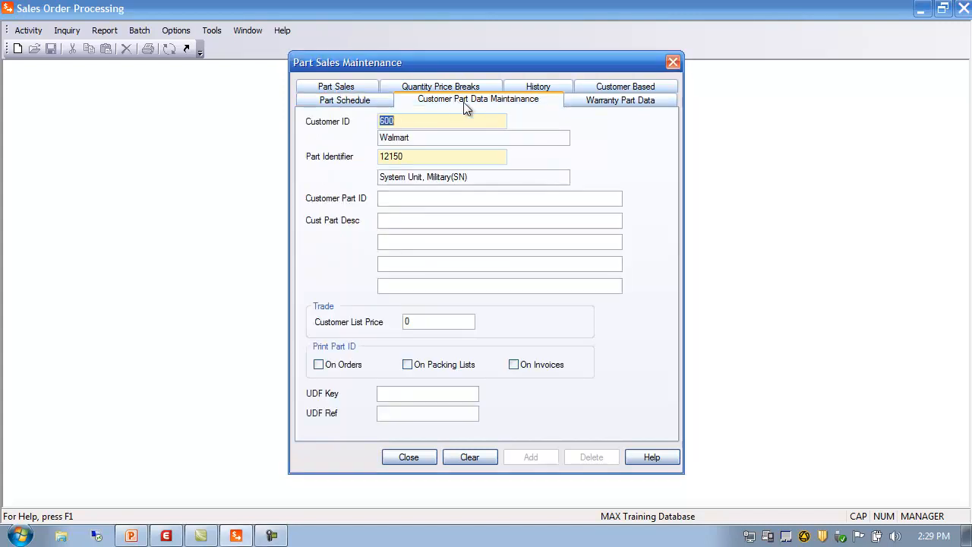
{"action": "left_click", "coordinate": [413, 155]}
{"action": "left_click", "coordinate": [466, 201]}
{"action": "type", "text": "12-3434-0001"}
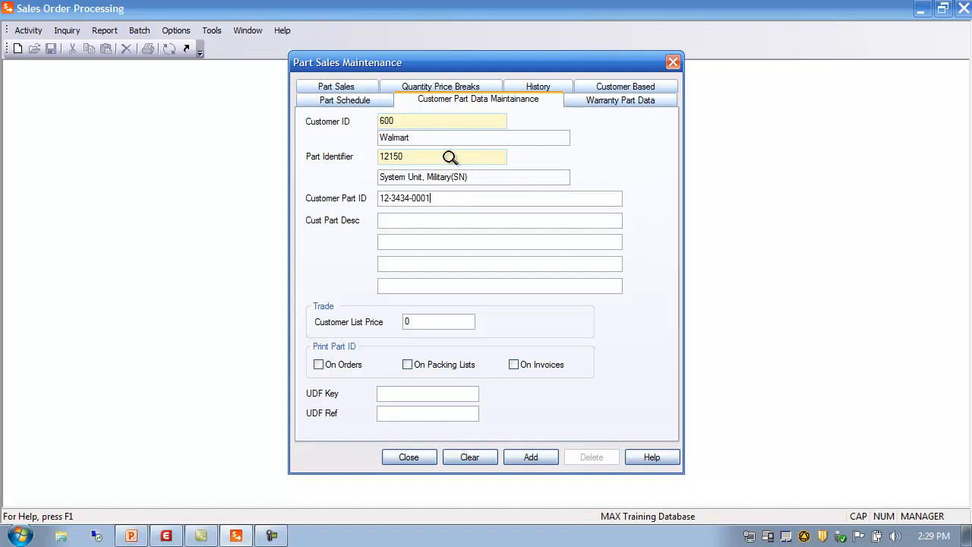
Paste the description 'Fragile Delivery - be careful!', set the customer list price to 1200, then close without saving.
{"action": "left_click", "coordinate": [423, 221]}
{"action": "type", "text": "Fragile Delivery - be careful!"}
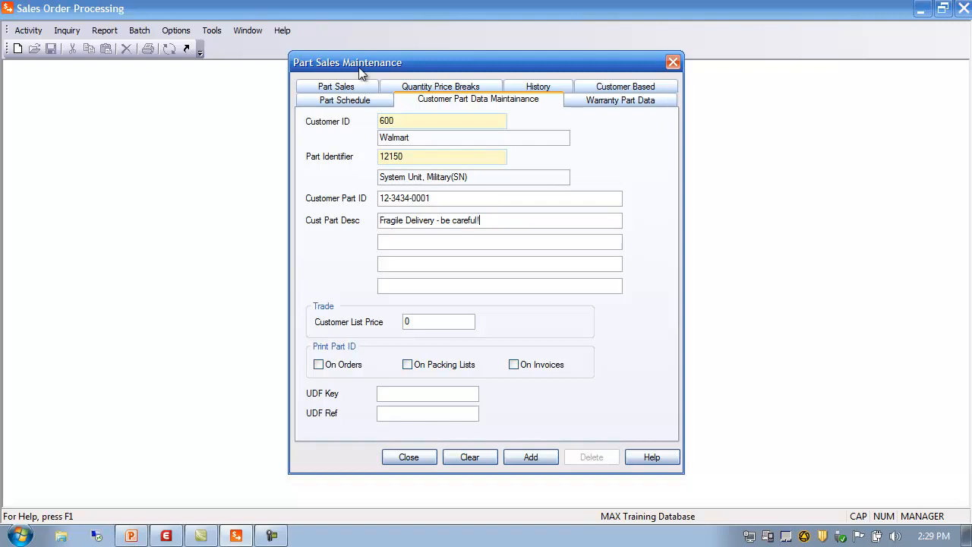
{"action": "key", "text": "Tab"}
{"action": "left_click", "coordinate": [418, 321]}
{"action": "type", "text": "1200"}
{"action": "left_click", "coordinate": [404, 414]}
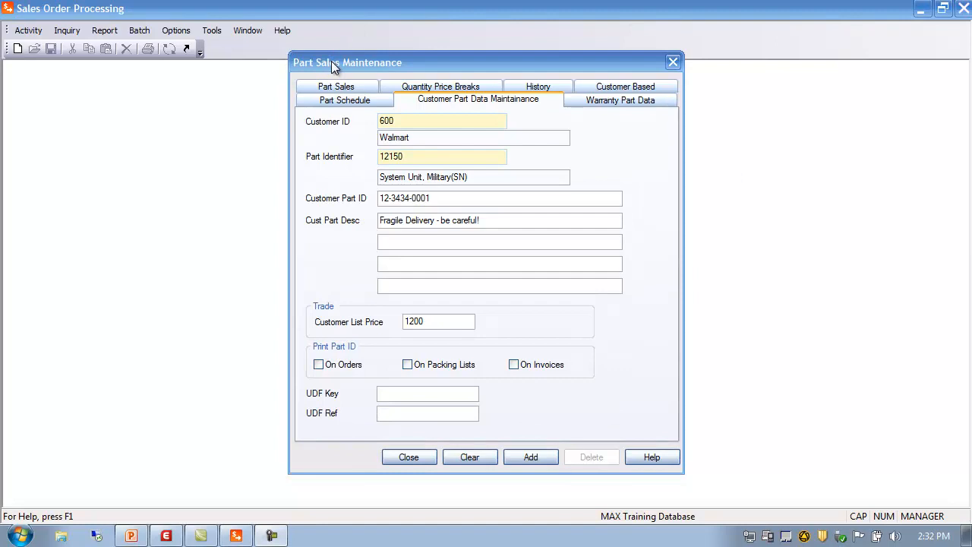
{"action": "left_click", "coordinate": [403, 458]}
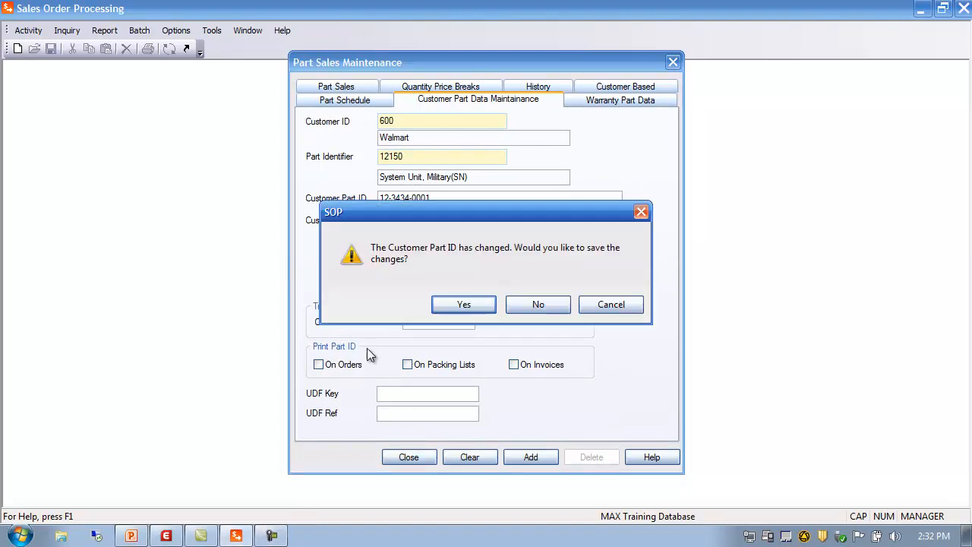
{"action": "left_click", "coordinate": [535, 305]}
Open the standard SO notes for orders, select the note area, and close it.
{"action": "left_click", "coordinate": [30, 30]}
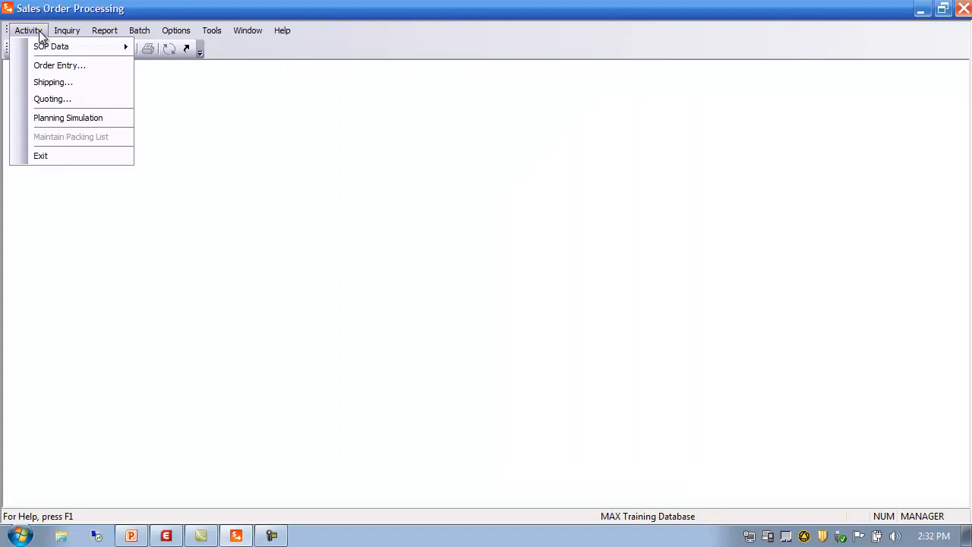
{"action": "mouse_move", "coordinate": [61, 49]}
{"action": "mouse_move", "coordinate": [214, 107]}
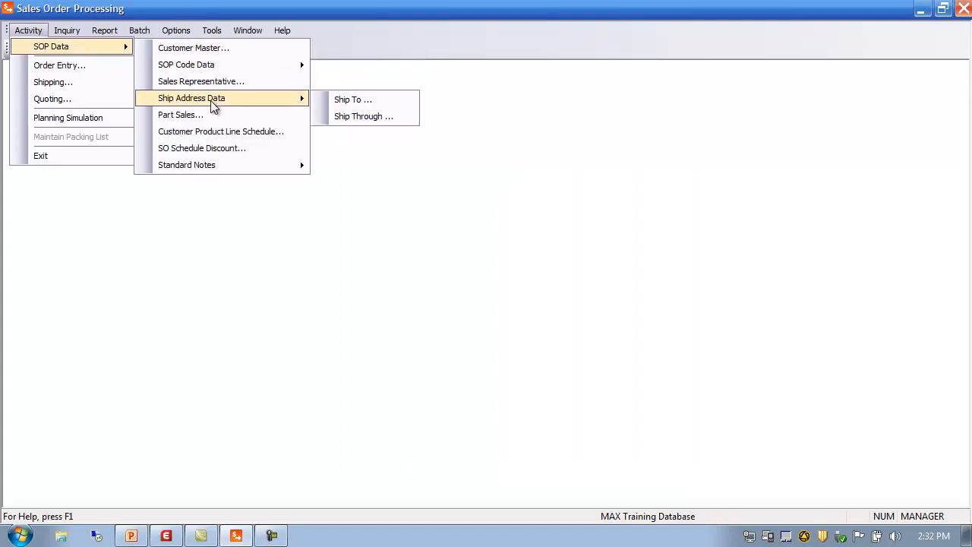
{"action": "mouse_move", "coordinate": [220, 167]}
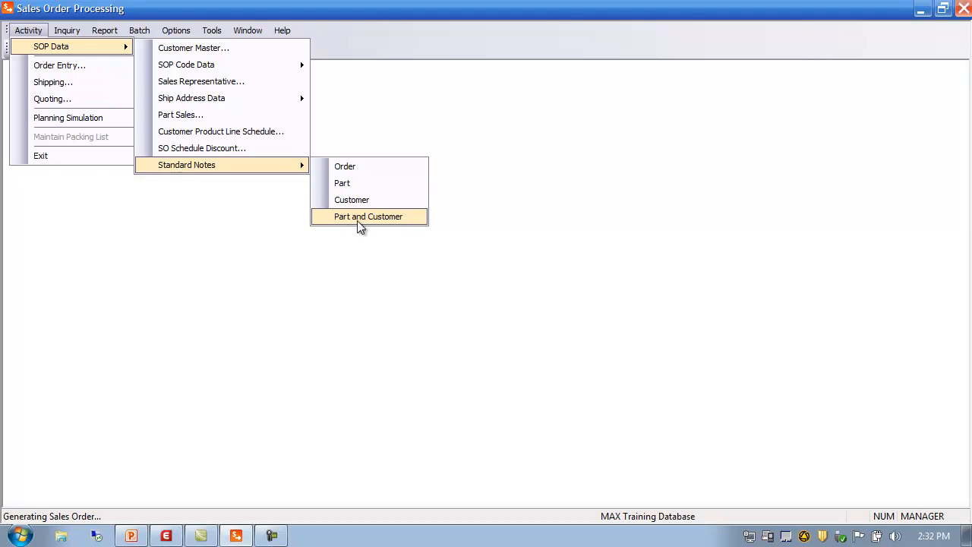
{"action": "left_click", "coordinate": [348, 168]}
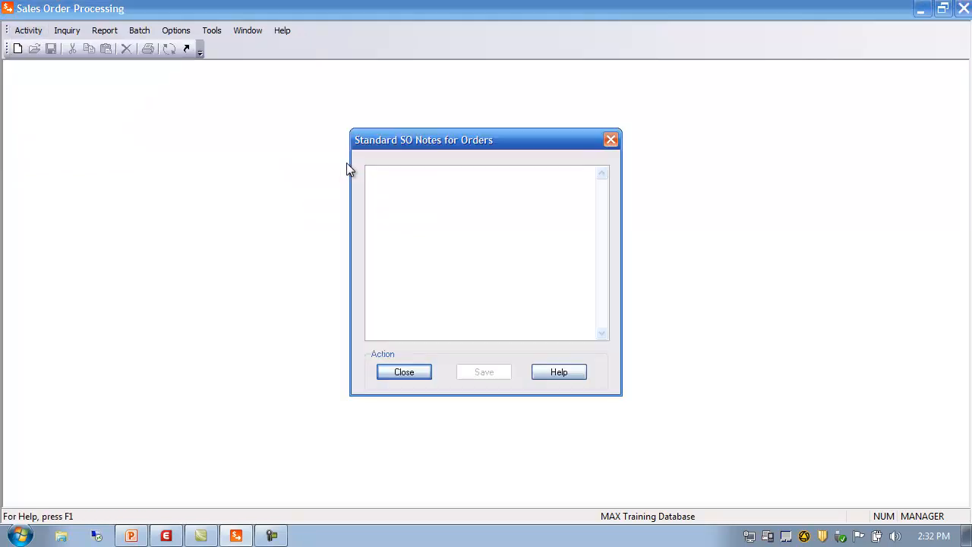
{"action": "left_click", "coordinate": [395, 176]}
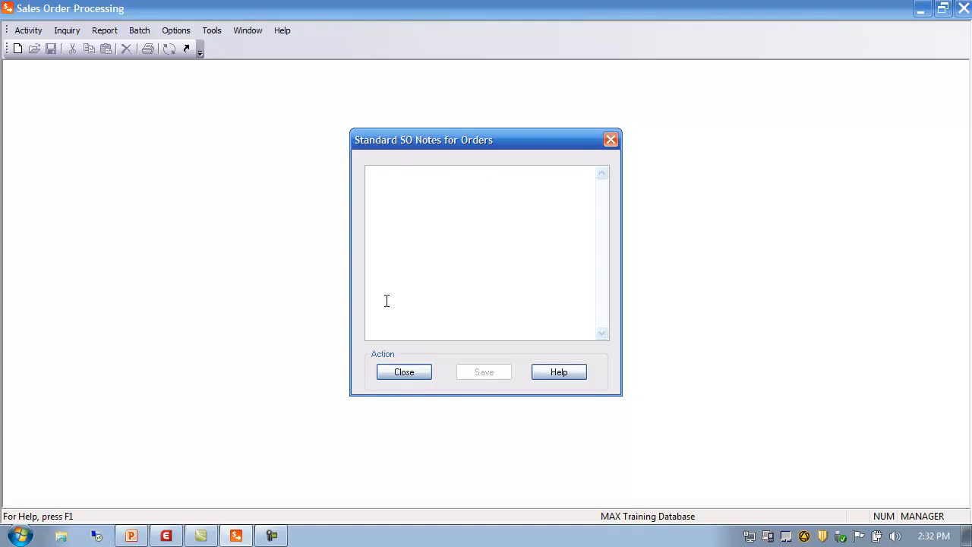
{"action": "left_click", "coordinate": [406, 372]}
Open the standard SO notes for parts, select the note area, and close it.
{"action": "left_click", "coordinate": [31, 32]}
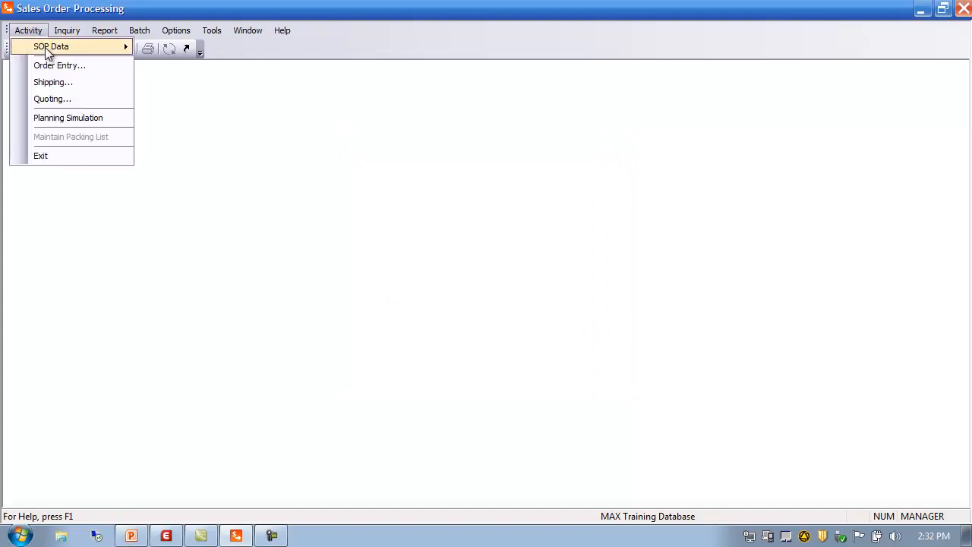
{"action": "mouse_move", "coordinate": [45, 47]}
{"action": "mouse_move", "coordinate": [241, 166]}
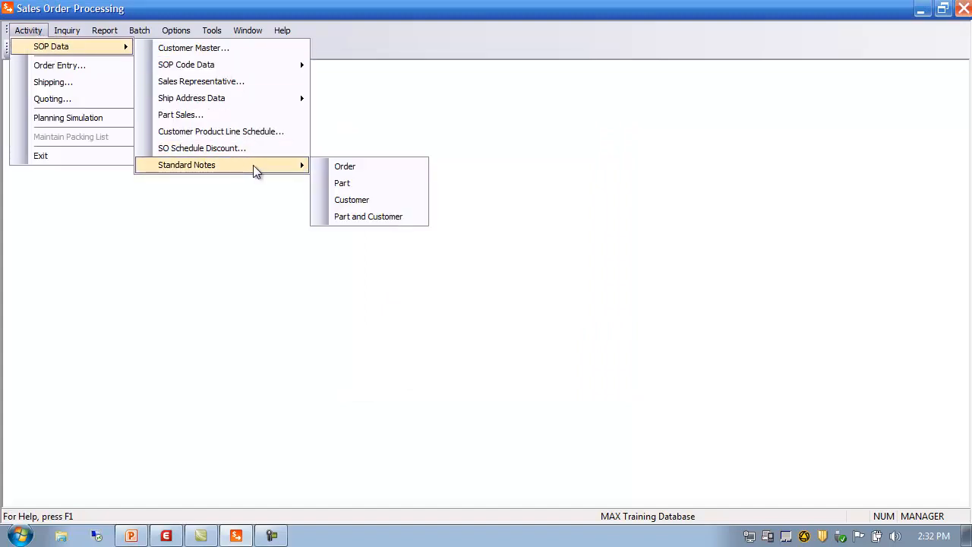
{"action": "left_click", "coordinate": [353, 183]}
{"action": "left_click", "coordinate": [408, 242]}
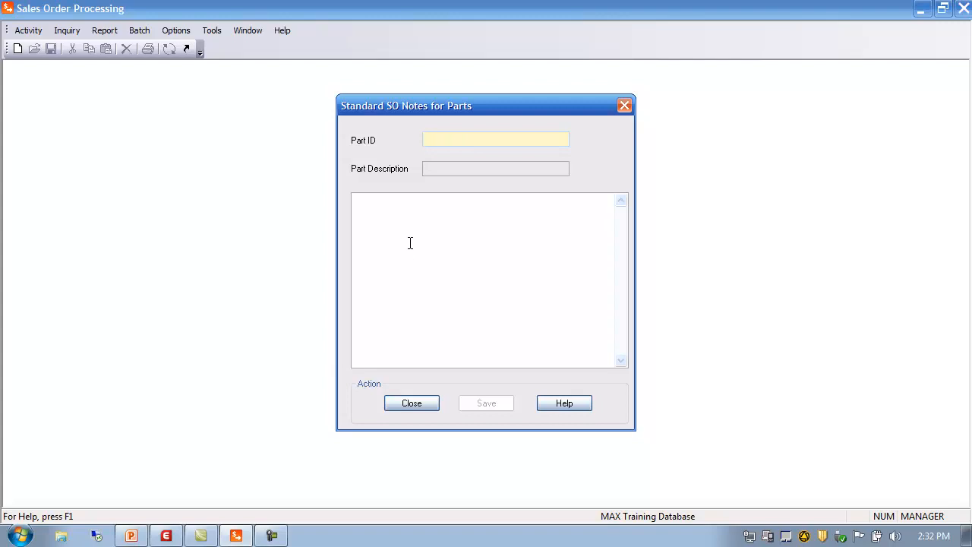
{"action": "left_click", "coordinate": [423, 404]}
Open the standard SO notes for customers, select the customer field and note area, and close it.
{"action": "left_click", "coordinate": [28, 30]}
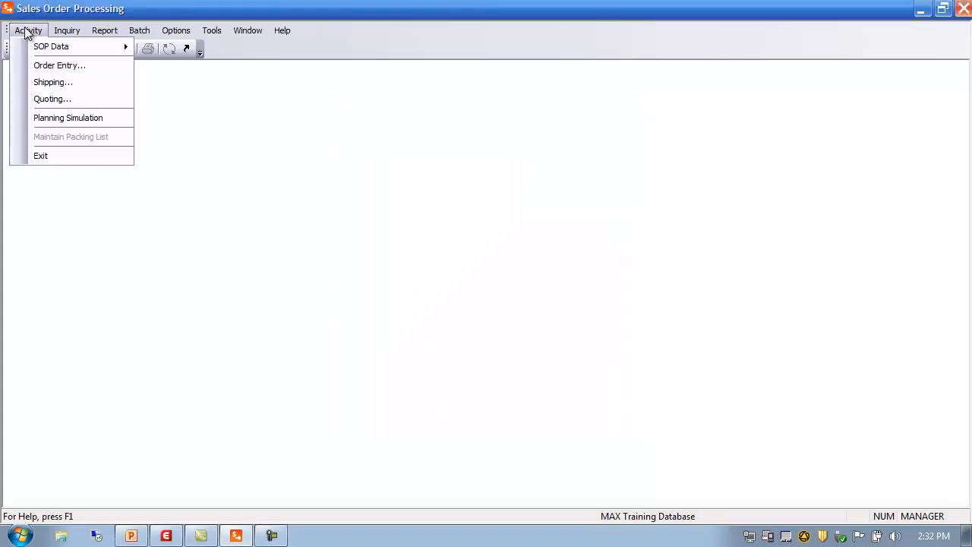
{"action": "mouse_move", "coordinate": [46, 47]}
{"action": "mouse_move", "coordinate": [209, 166]}
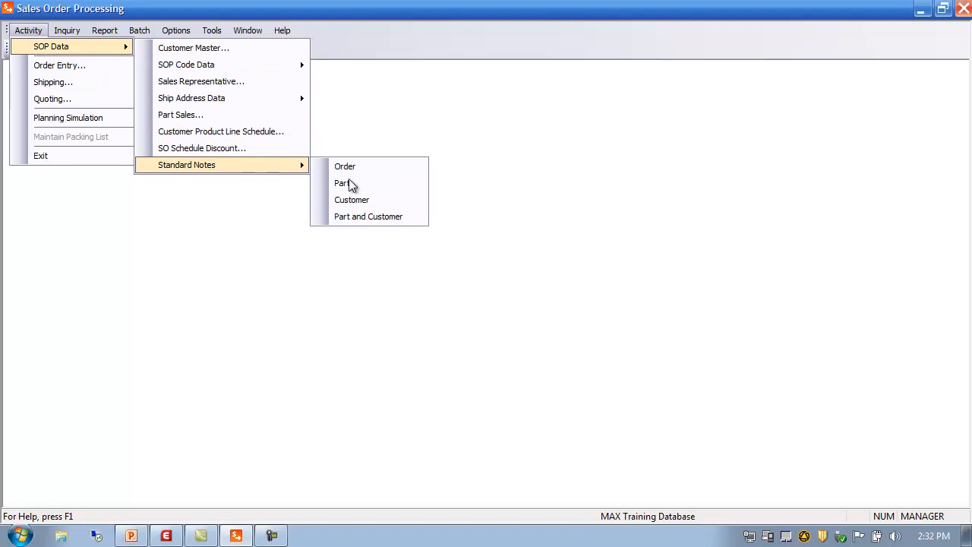
{"action": "left_click", "coordinate": [376, 200]}
{"action": "left_click", "coordinate": [454, 142]}
{"action": "left_click", "coordinate": [390, 236]}
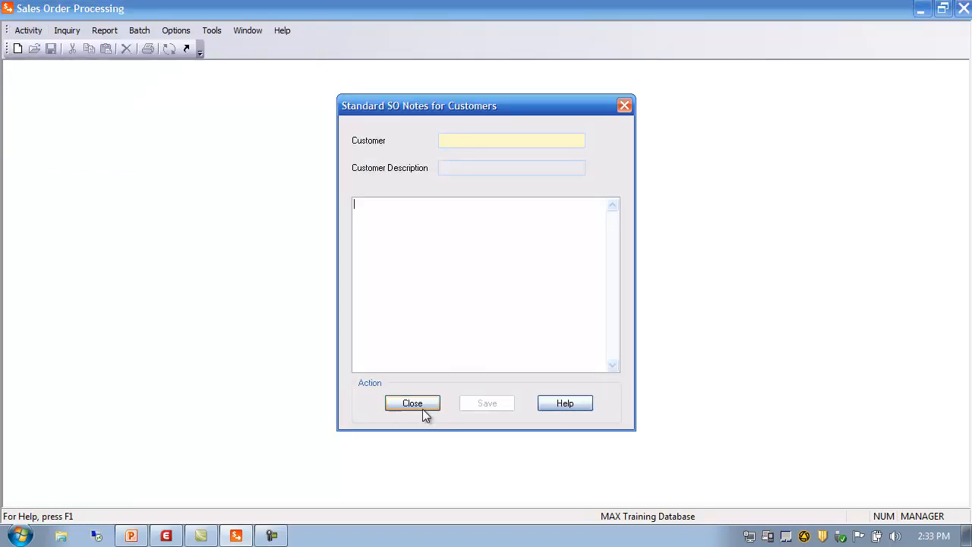
{"action": "left_click", "coordinate": [421, 403]}
Open the standard SO notes for part and customers, select the customer field, and close it.
{"action": "left_click", "coordinate": [36, 33]}
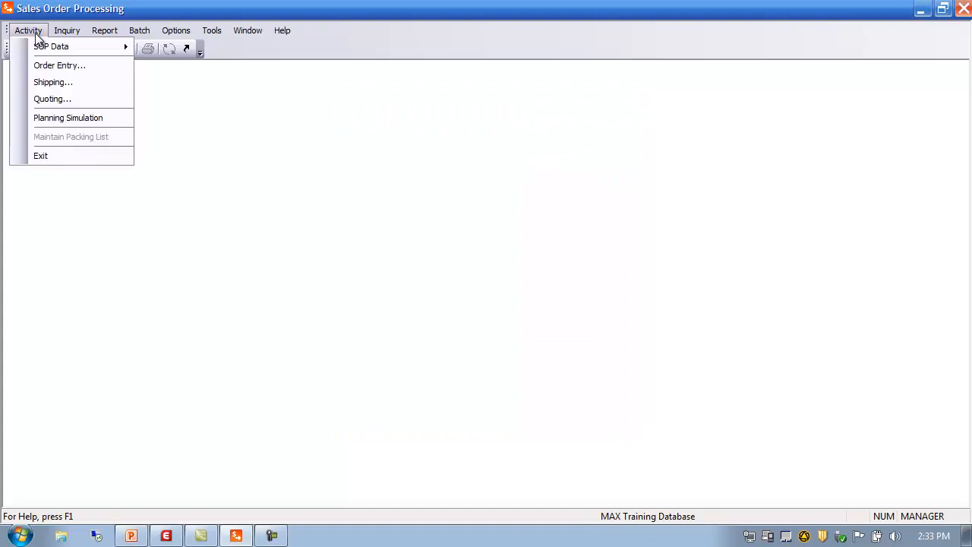
{"action": "mouse_move", "coordinate": [38, 46]}
{"action": "mouse_move", "coordinate": [248, 167]}
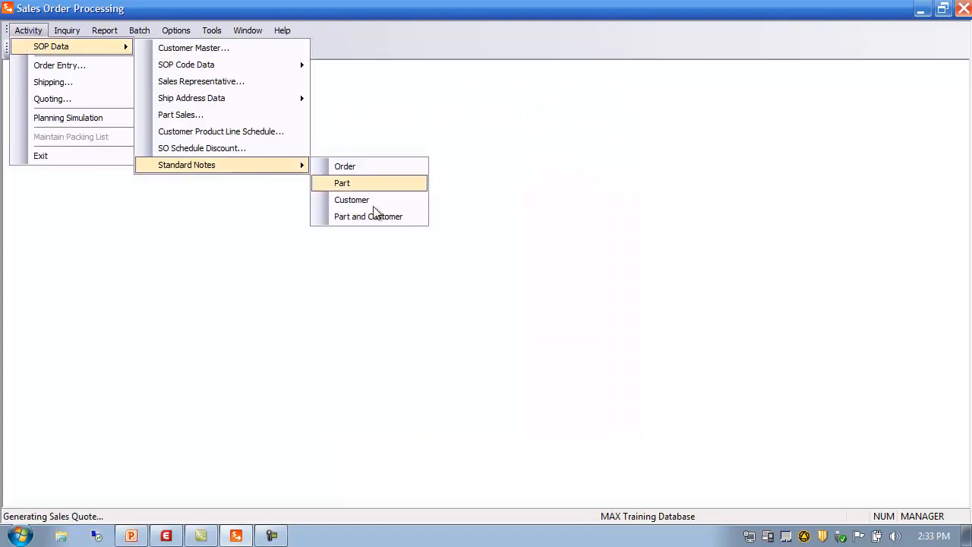
{"action": "left_click", "coordinate": [364, 219]}
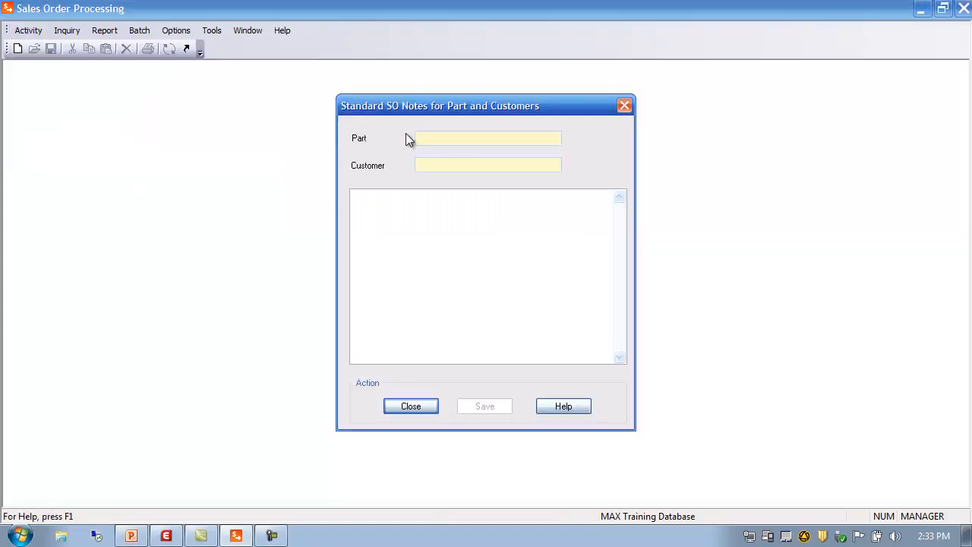
{"action": "left_click", "coordinate": [429, 166]}
{"action": "left_click", "coordinate": [416, 407]}
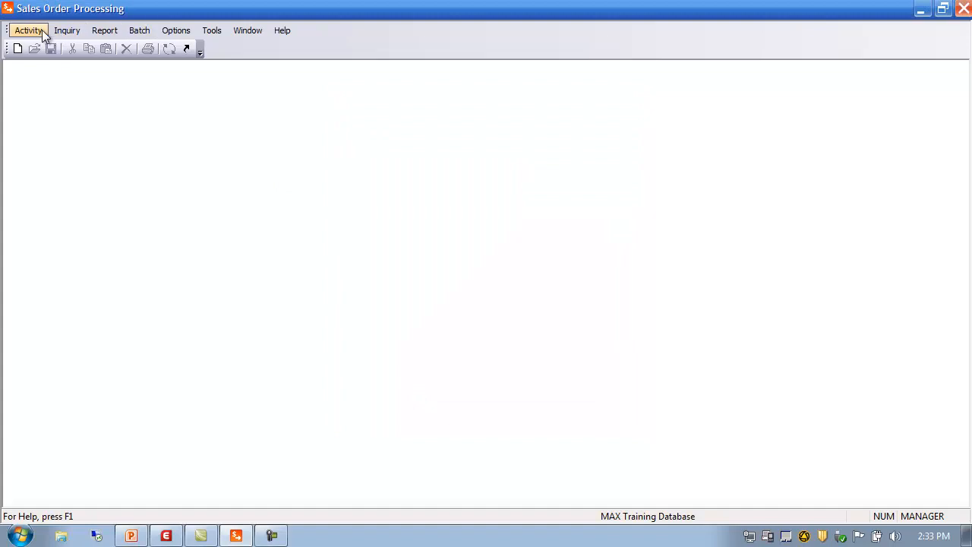
{"action": "left_click", "coordinate": [38, 31]}
{"action": "mouse_move", "coordinate": [61, 49]}
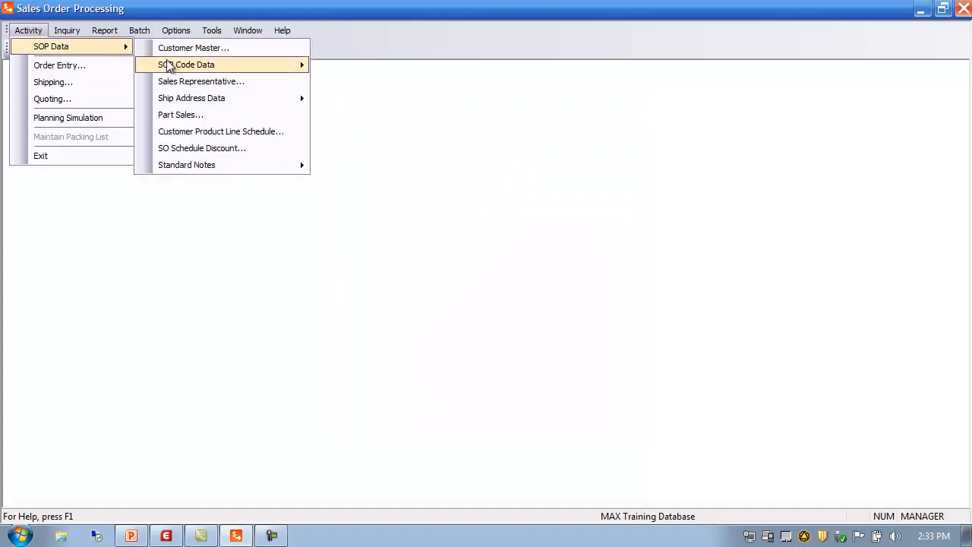
{"action": "mouse_move", "coordinate": [244, 174]}
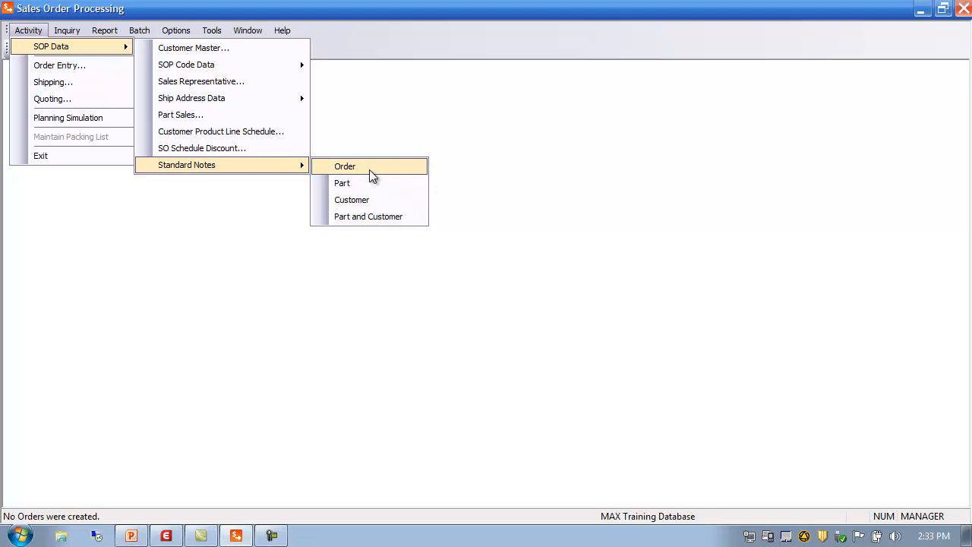
{"action": "left_click", "coordinate": [392, 114]}
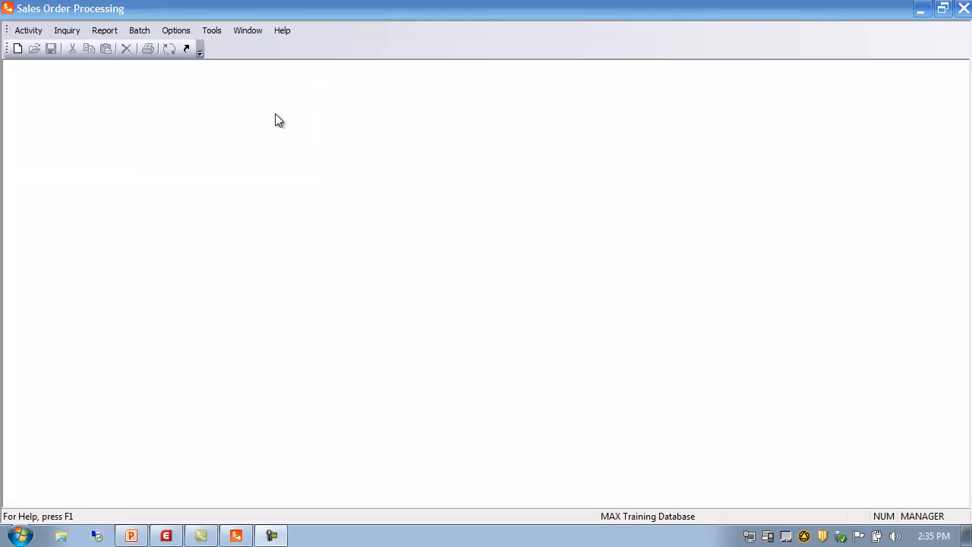
Open sales order 20000026 from the sales order master browser in order entry.
{"action": "left_click", "coordinate": [31, 32]}
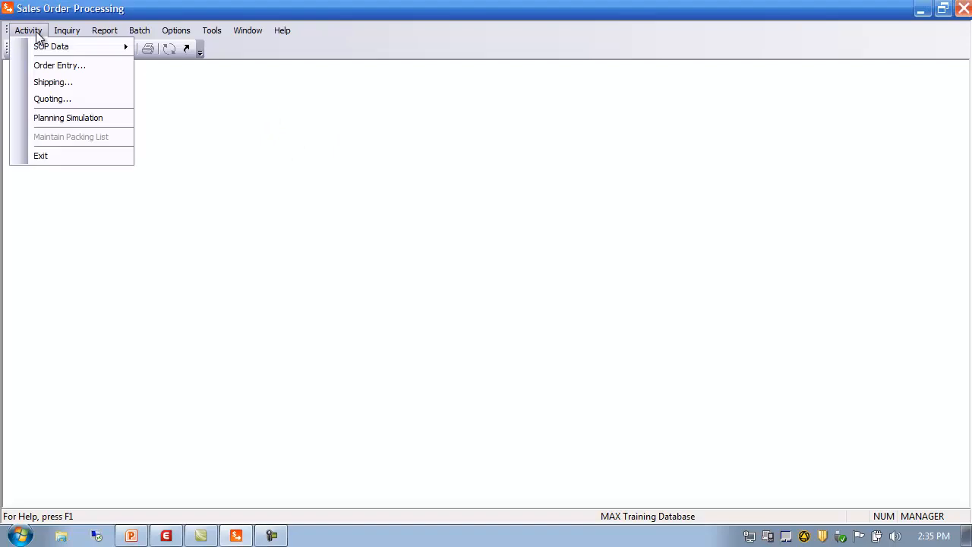
{"action": "left_click", "coordinate": [55, 68]}
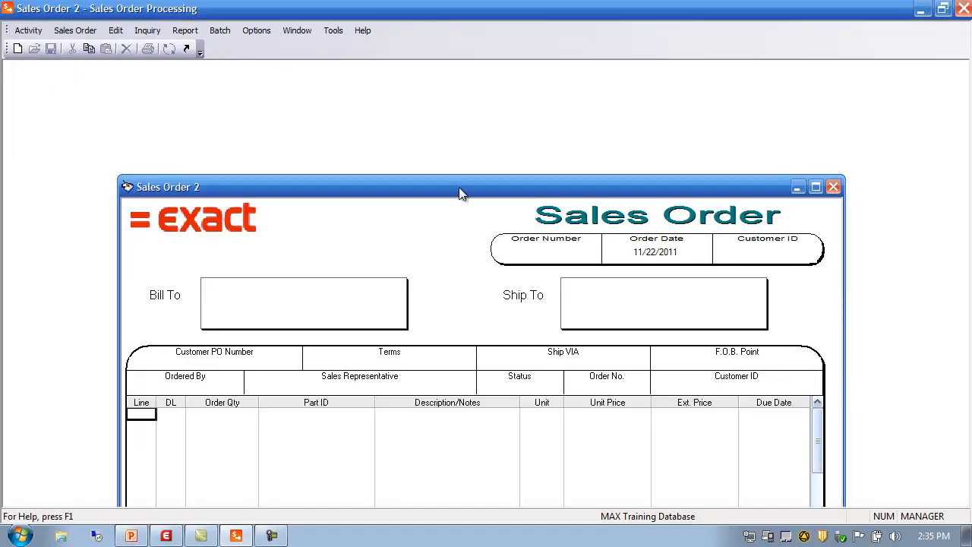
{"action": "left_click_drag", "start_coordinate": [459, 187], "coordinate": [423, 100]}
{"action": "double_click", "coordinate": [519, 165]}
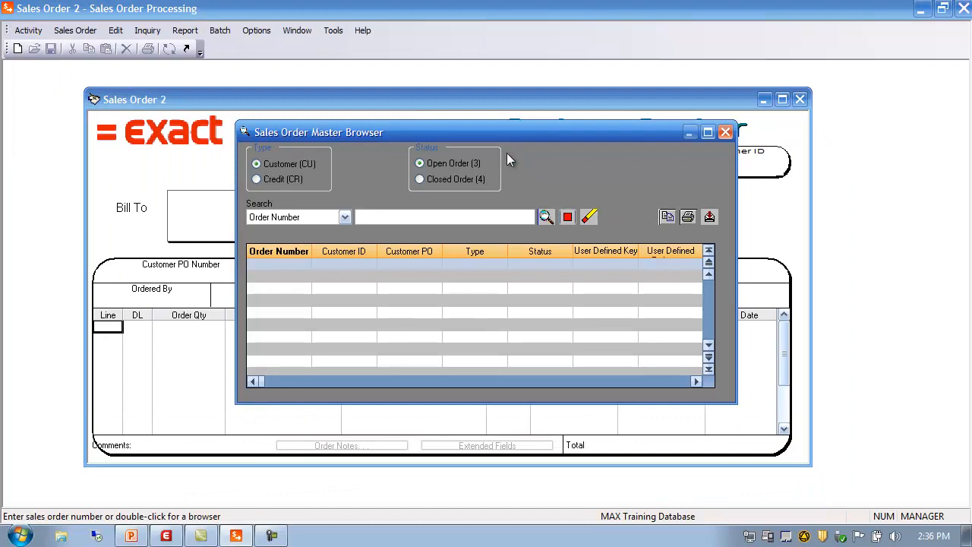
{"action": "left_click", "coordinate": [546, 216]}
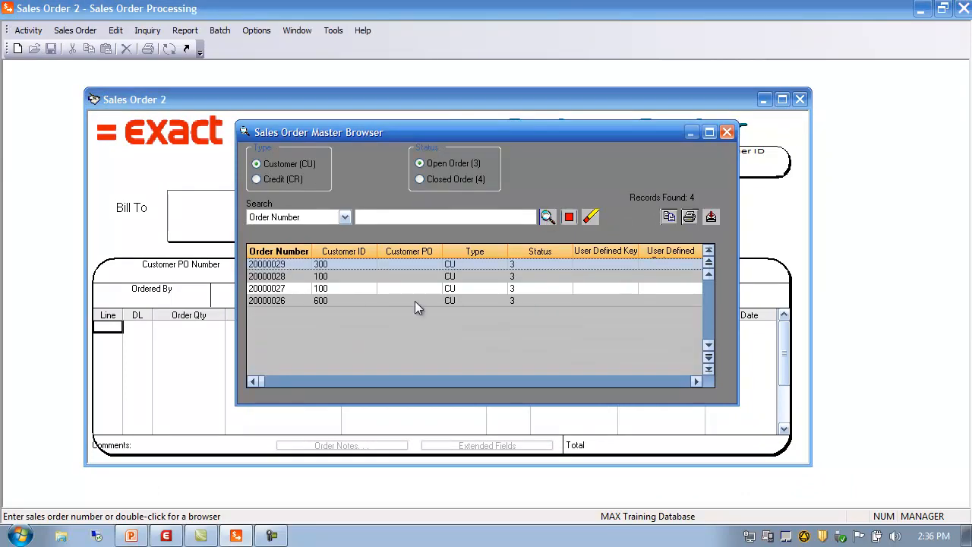
{"action": "double_click", "coordinate": [269, 300]}
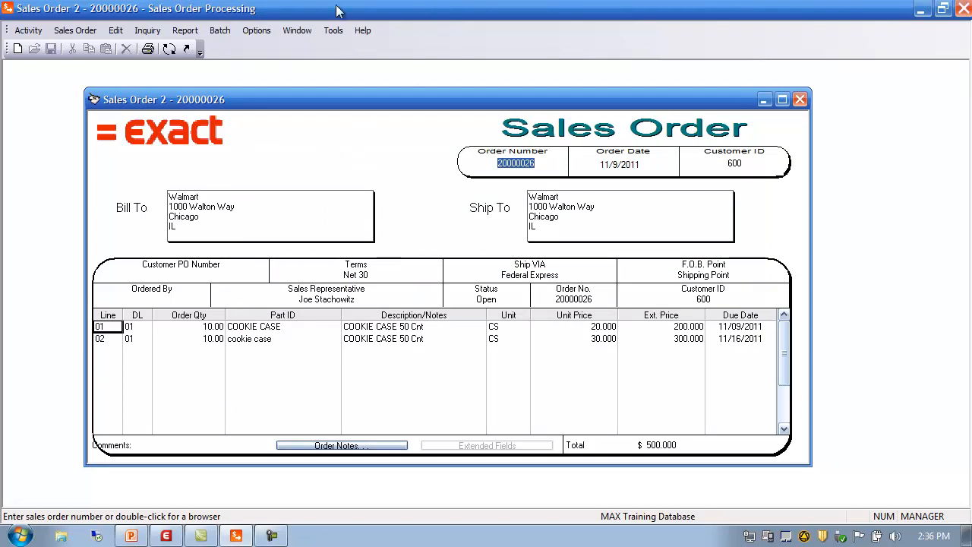
Tick auto-save of line items and SO notes in the order entry preferences, then cancel the dialog.
{"action": "left_click", "coordinate": [258, 31]}
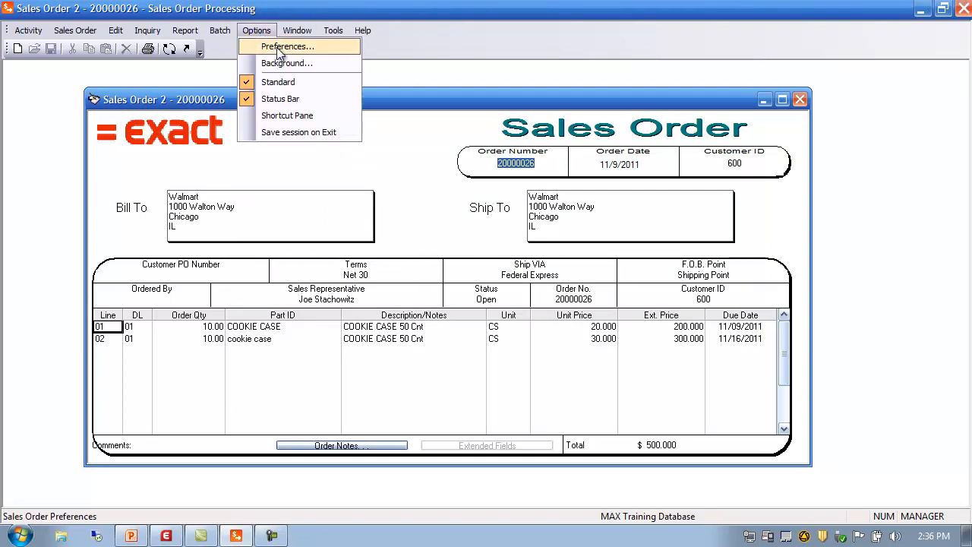
{"action": "left_click", "coordinate": [277, 47]}
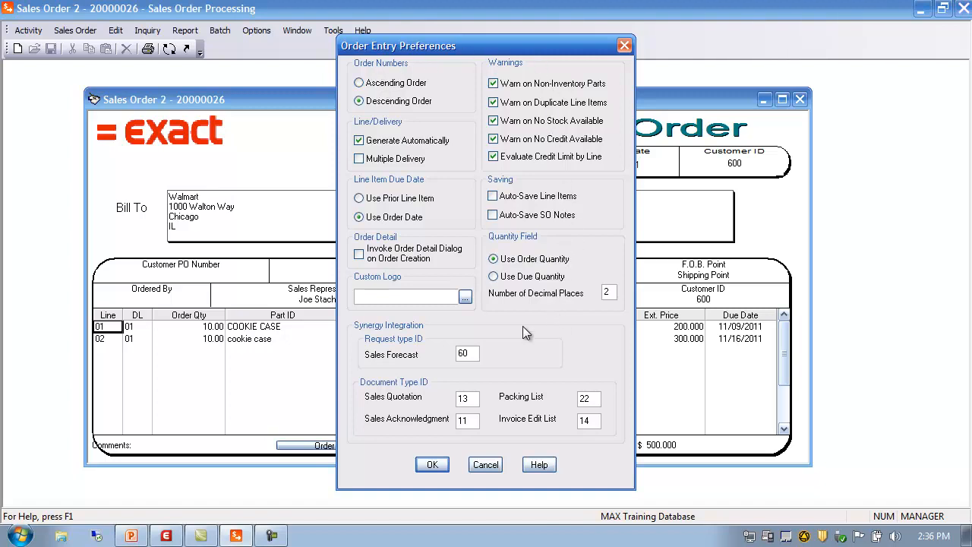
{"action": "left_click", "coordinate": [494, 197]}
{"action": "left_click", "coordinate": [492, 216]}
{"action": "left_click", "coordinate": [486, 464]}
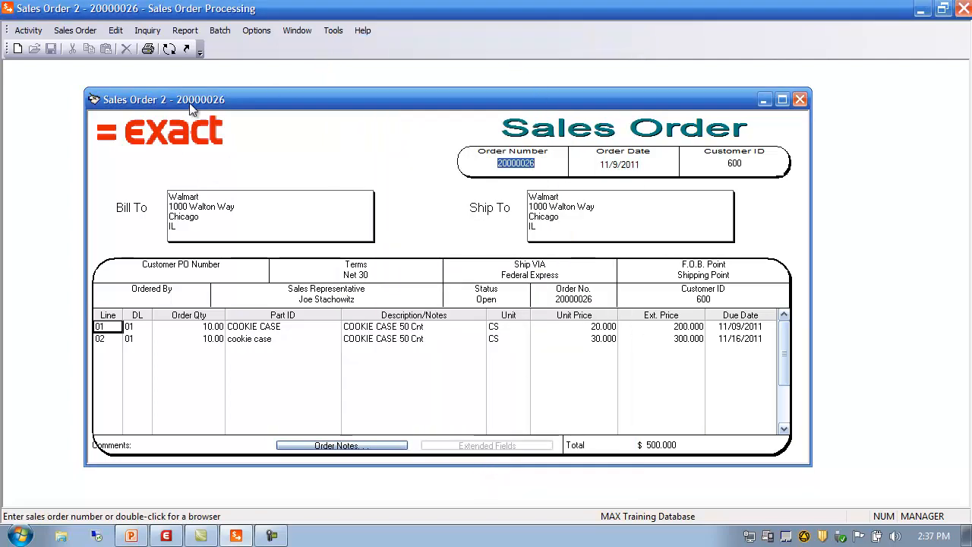
Switch to the ship order form and tick Limit Excess Ship Amount in shipping preferences, then cancel.
{"action": "left_click", "coordinate": [169, 50]}
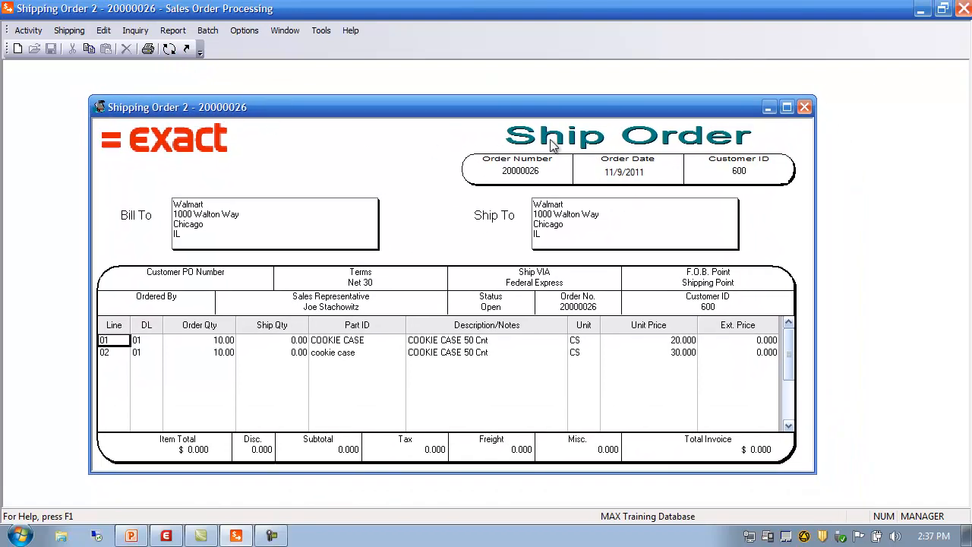
{"action": "left_click", "coordinate": [246, 34]}
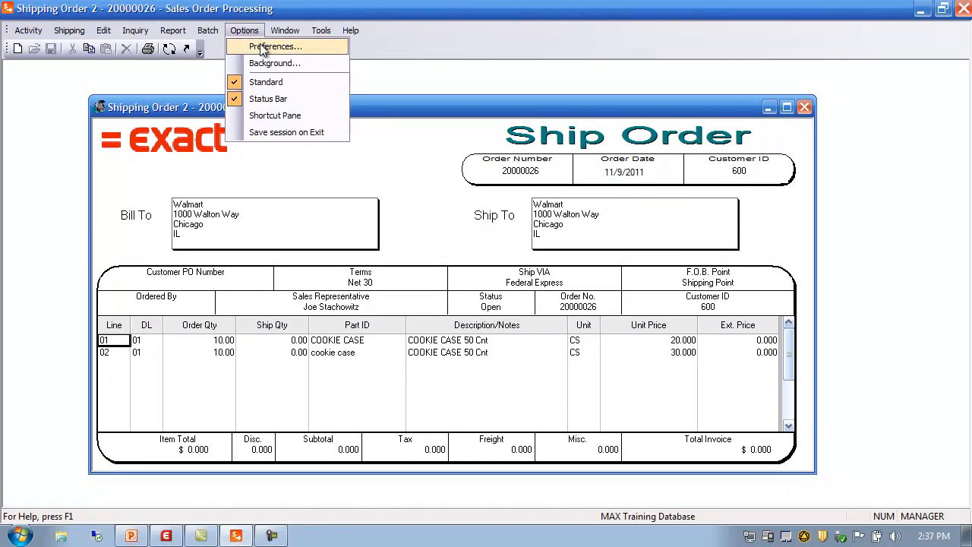
{"action": "left_click", "coordinate": [263, 47]}
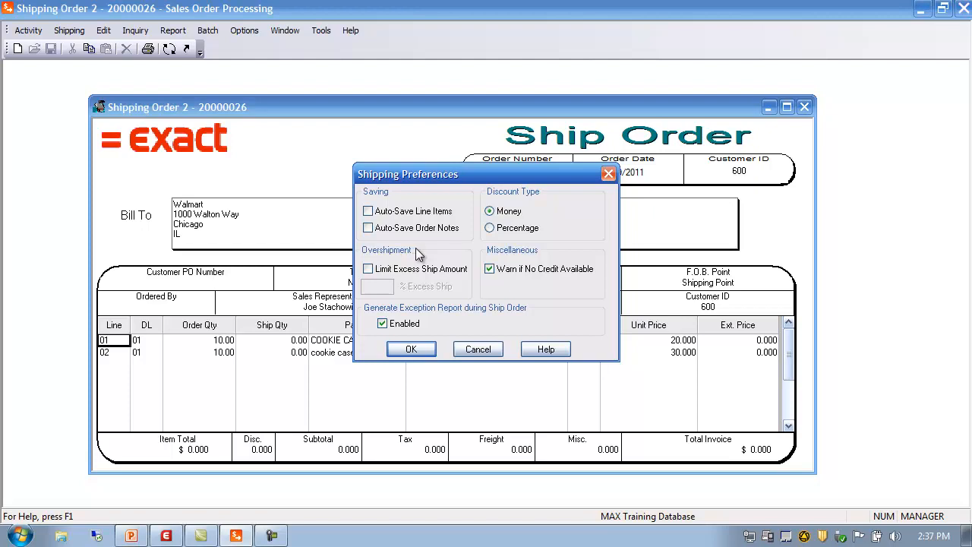
{"action": "left_click", "coordinate": [422, 268]}
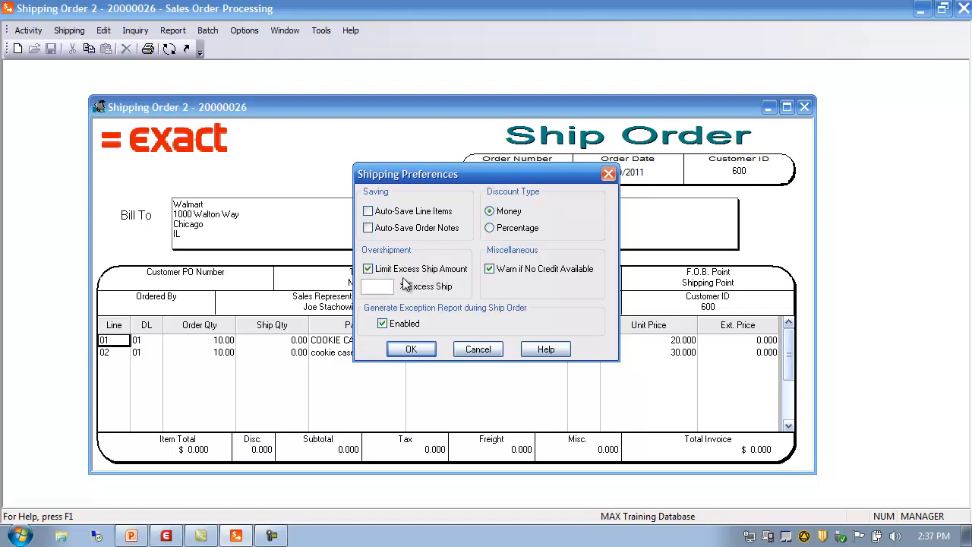
{"action": "left_click", "coordinate": [386, 287]}
{"action": "left_click", "coordinate": [477, 348]}
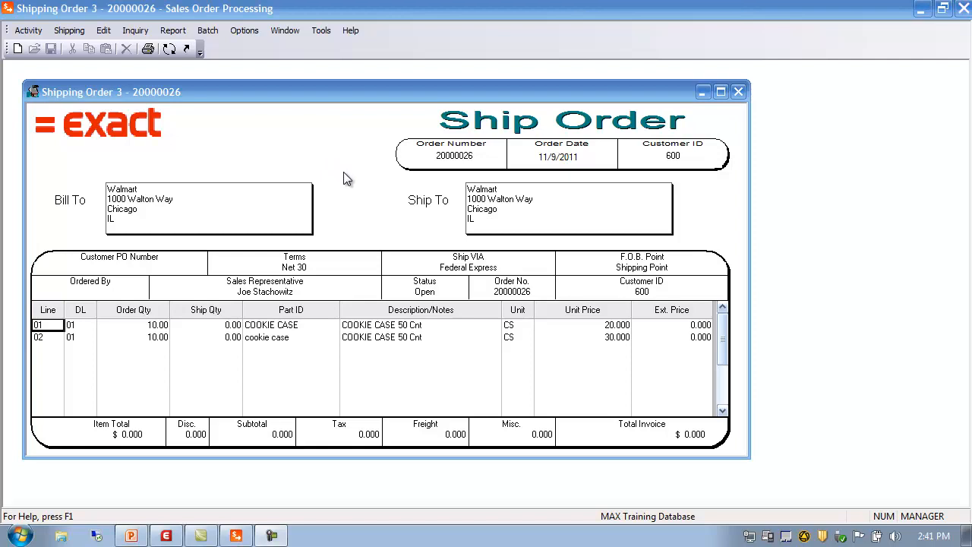
Open reason code maintenance and browse the existing reason codes.
{"action": "left_click", "coordinate": [28, 32]}
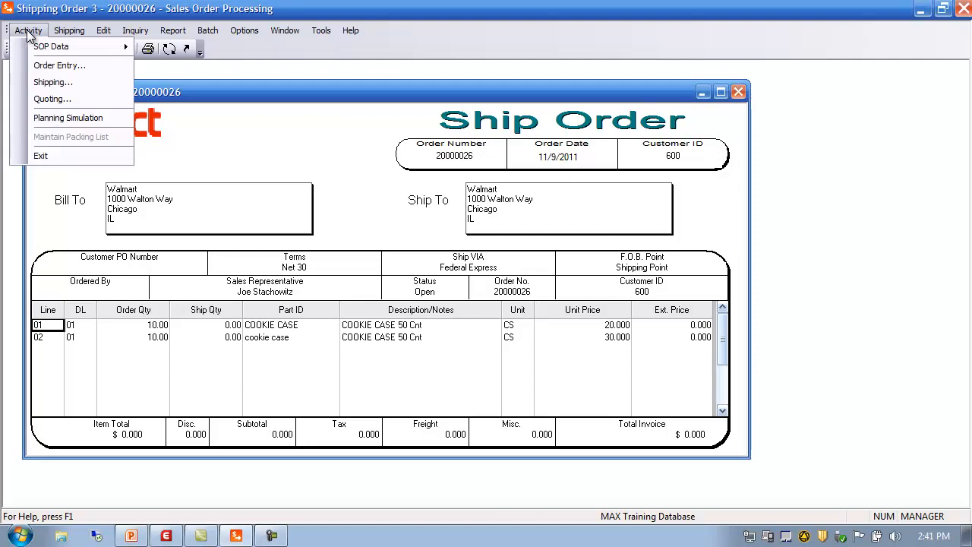
{"action": "mouse_move", "coordinate": [50, 50]}
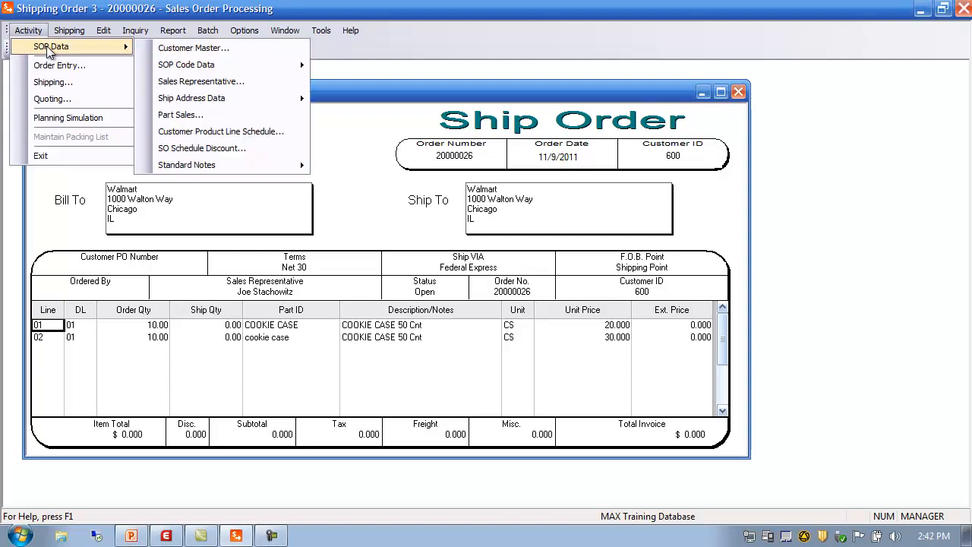
{"action": "mouse_move", "coordinate": [182, 69]}
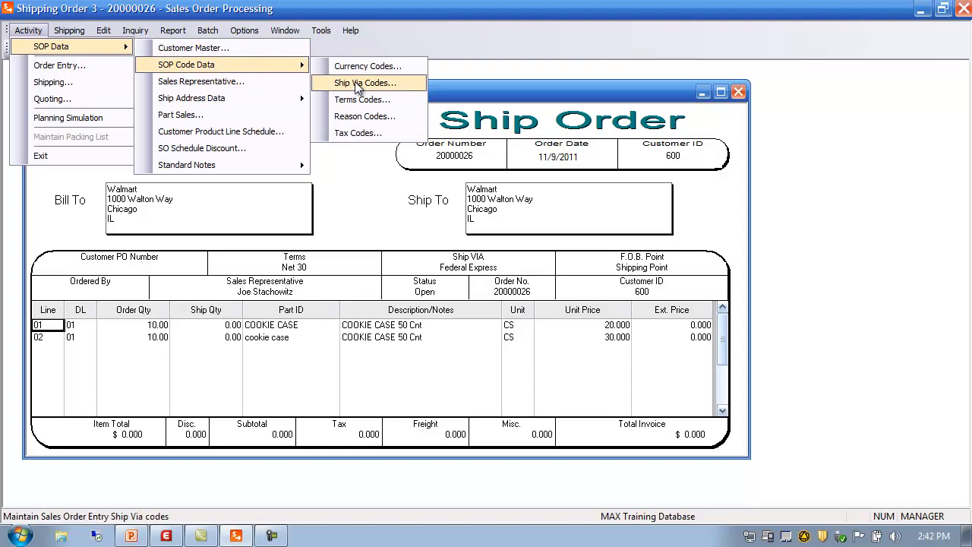
{"action": "left_click", "coordinate": [346, 122]}
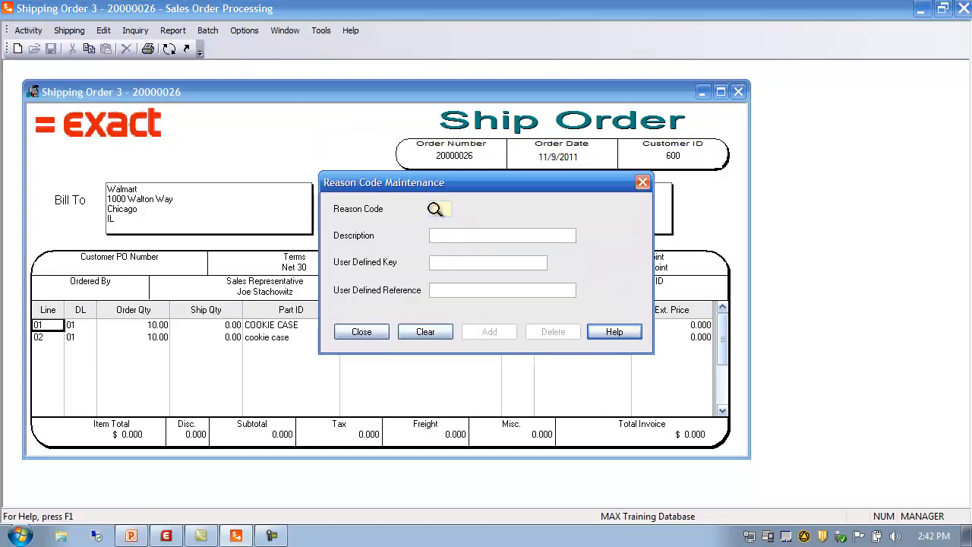
{"action": "left_click", "coordinate": [435, 208]}
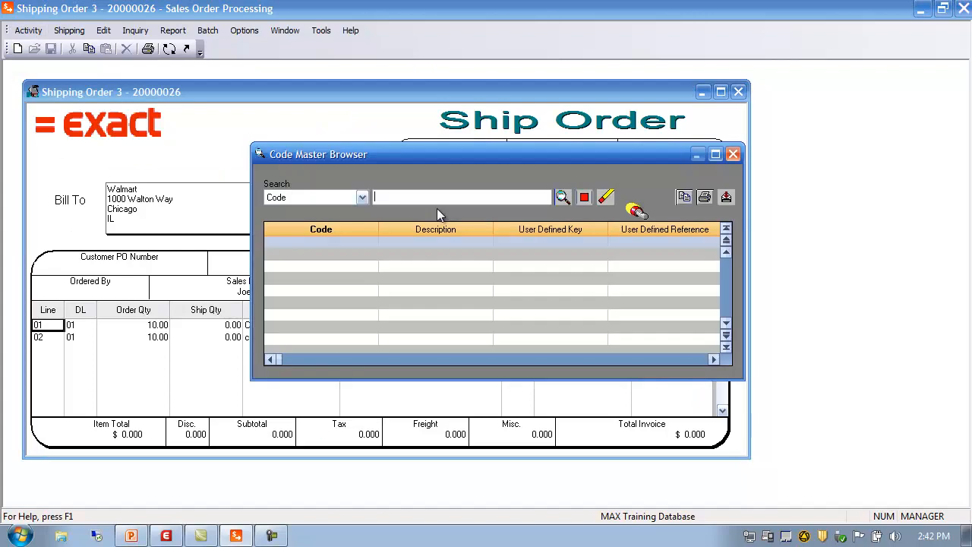
{"action": "left_click", "coordinate": [562, 197]}
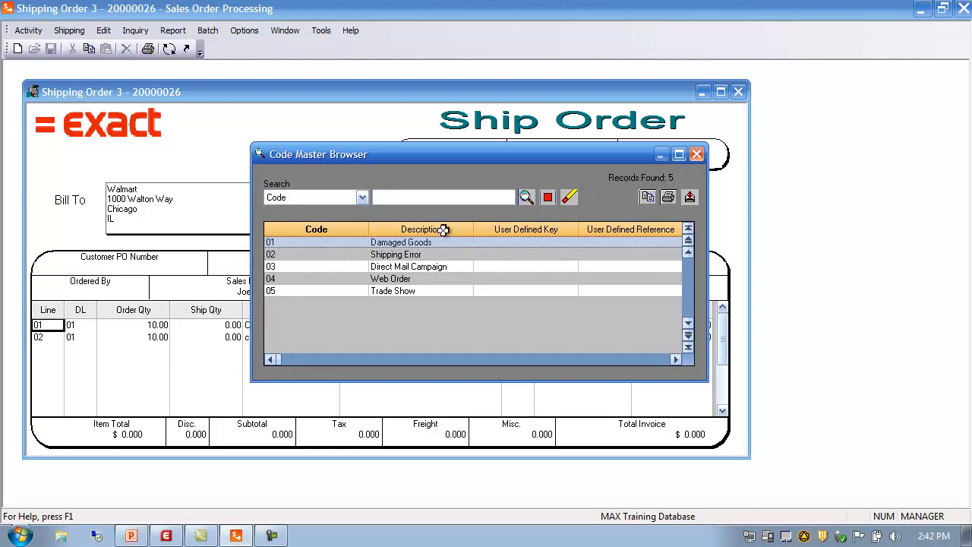
{"action": "left_click", "coordinate": [696, 154]}
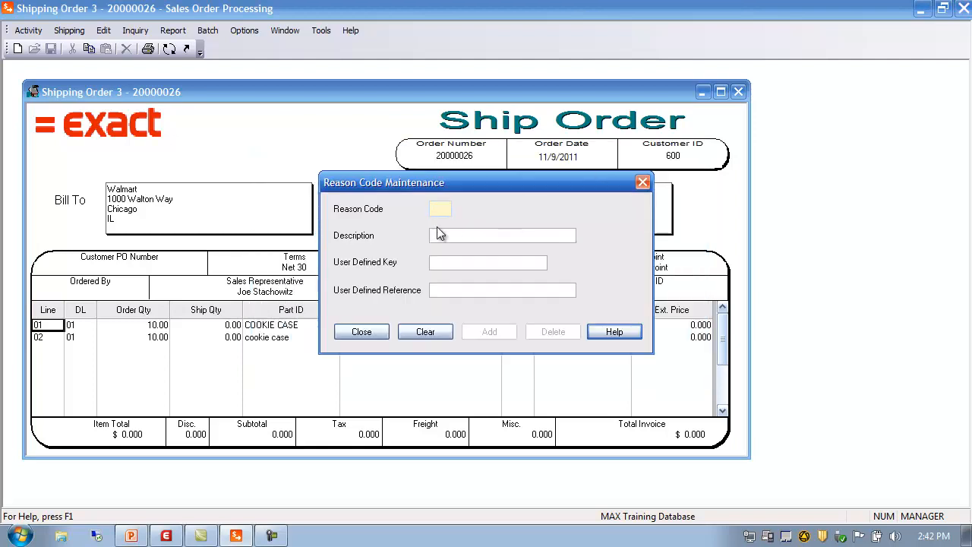
Add reason code 06 with the description Marketing Campaign and close the reason code dialog.
{"action": "type", "text": "06"}
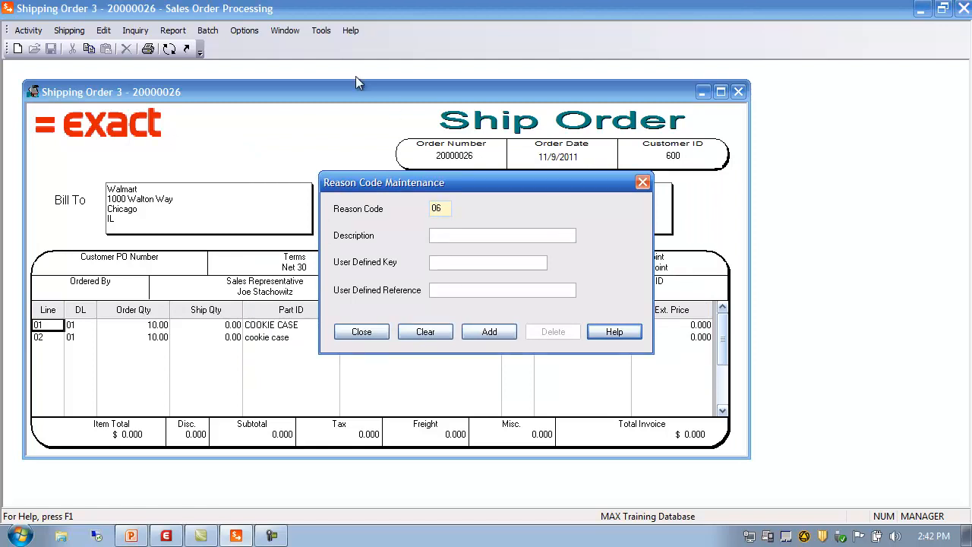
{"action": "left_click", "coordinate": [457, 233]}
{"action": "type", "text": "Marketing Campaign D"}
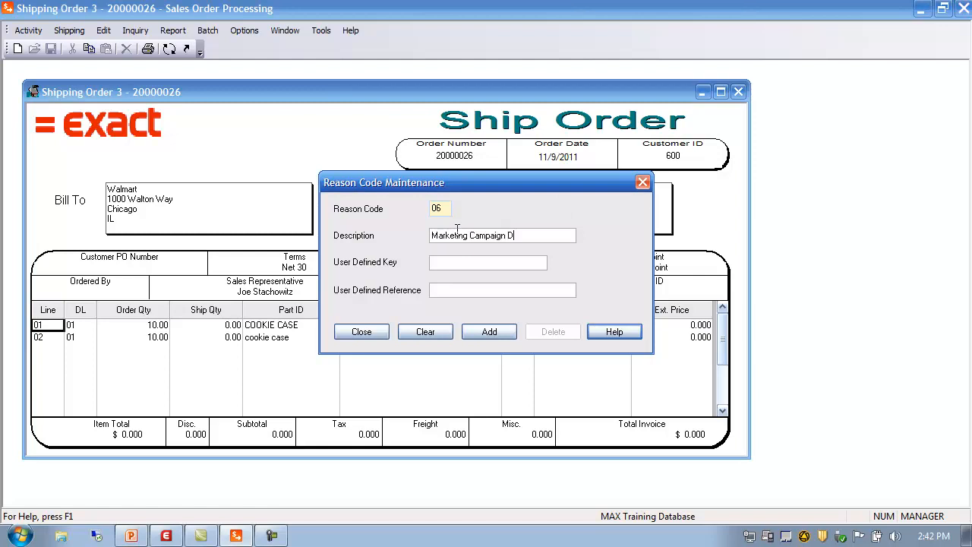
{"action": "key", "text": "BackSpace"}
{"action": "left_click", "coordinate": [435, 262]}
{"action": "left_click", "coordinate": [490, 332]}
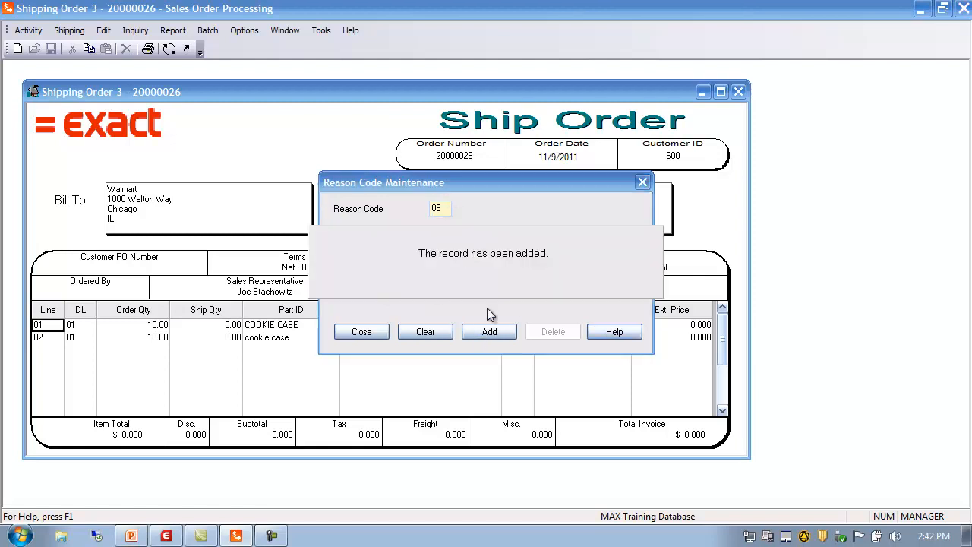
{"action": "left_click", "coordinate": [362, 332]}
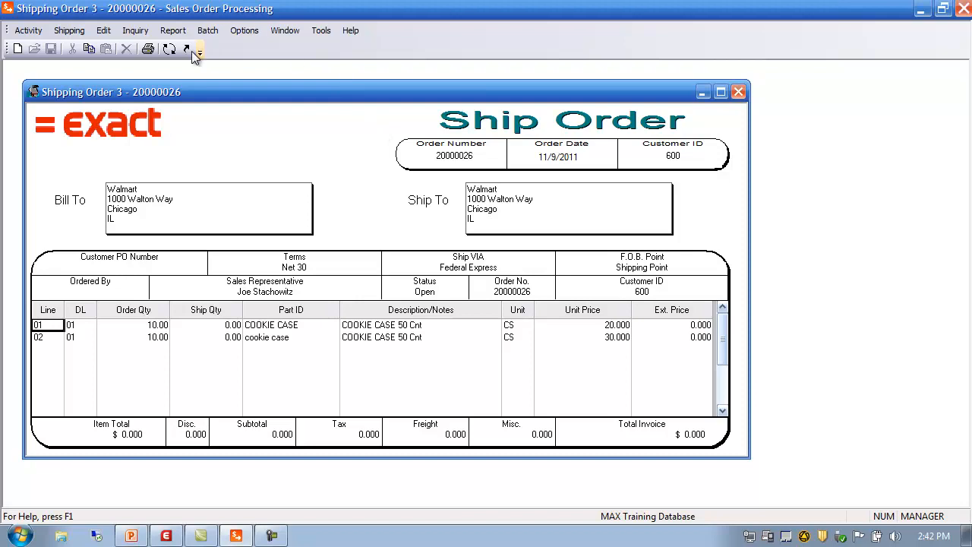
Switch back to the sales order form and set the order's reason to Marketing Campaign - 06 in the order detail.
{"action": "left_click", "coordinate": [170, 48]}
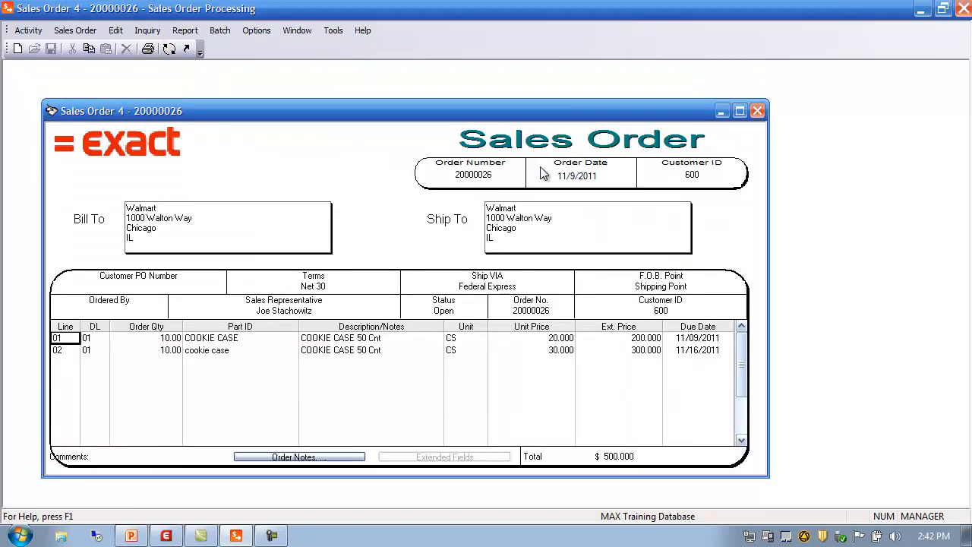
{"action": "left_click", "coordinate": [68, 32]}
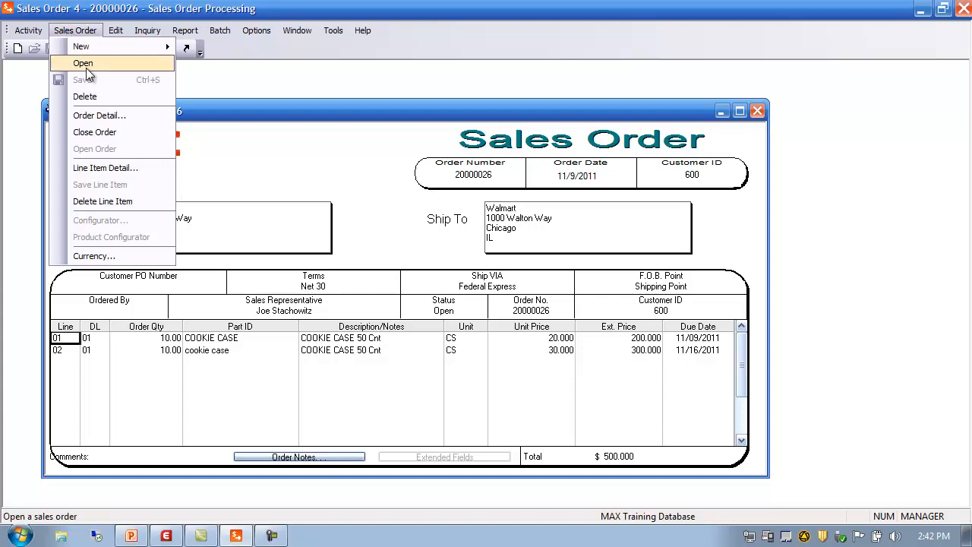
{"action": "left_click", "coordinate": [99, 114]}
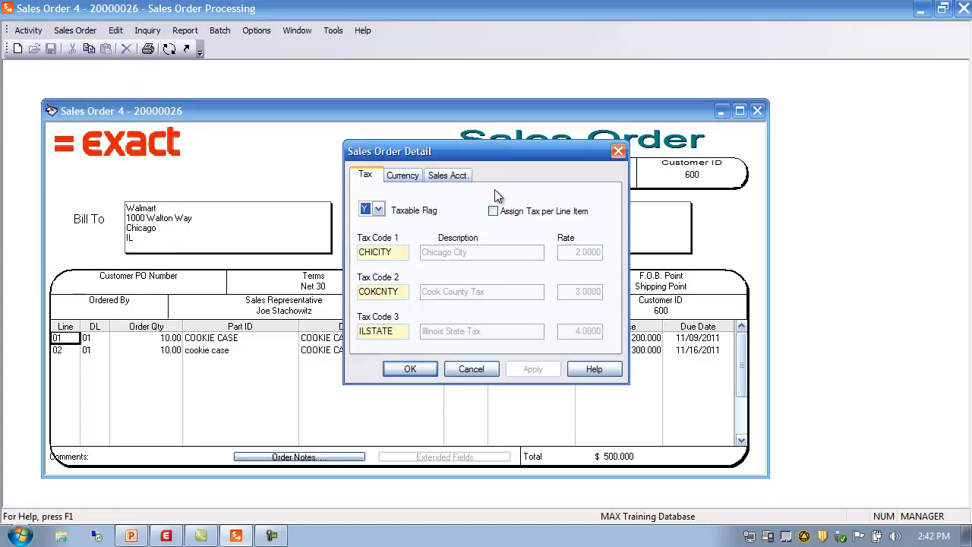
{"action": "left_click", "coordinate": [407, 179]}
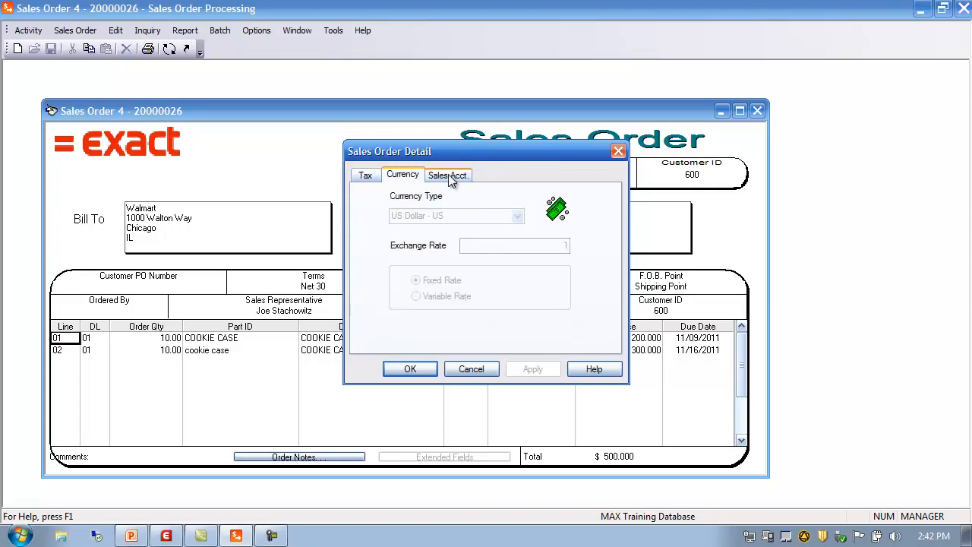
{"action": "left_click", "coordinate": [448, 175]}
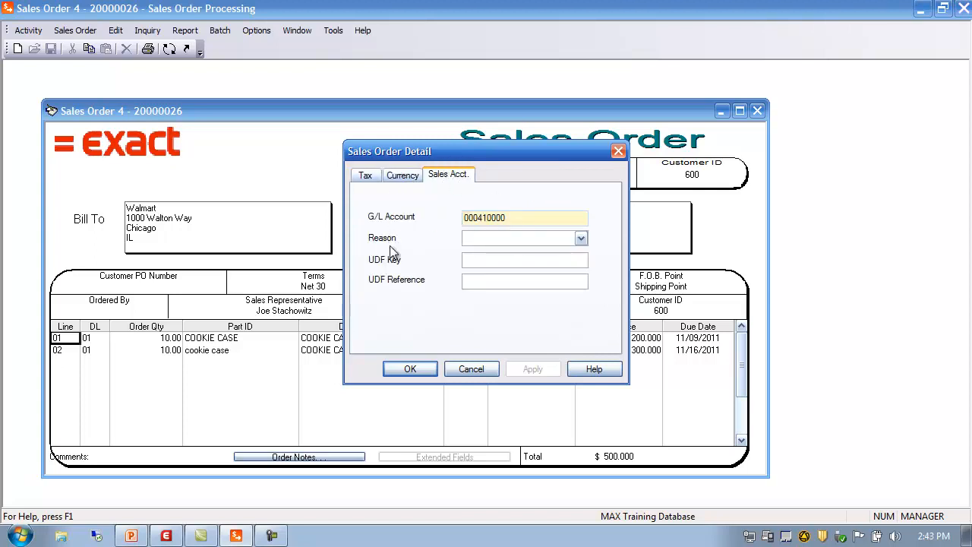
{"action": "left_click", "coordinate": [581, 239]}
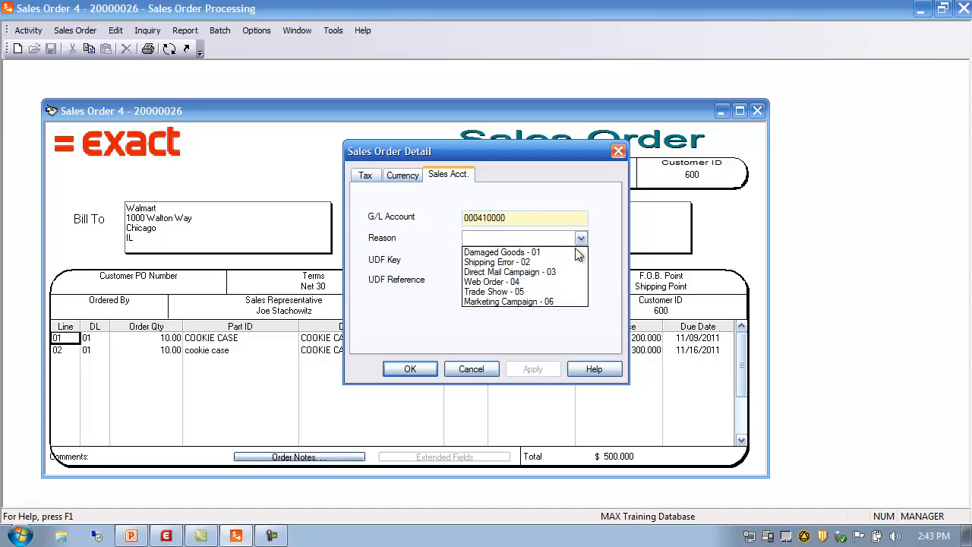
{"action": "left_click", "coordinate": [510, 300]}
{"action": "left_click", "coordinate": [540, 369]}
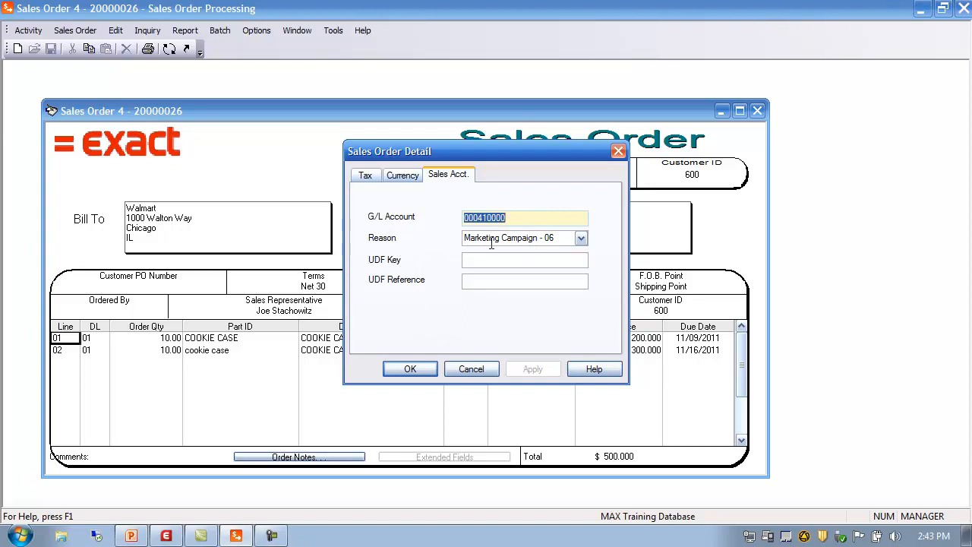
{"action": "left_click", "coordinate": [416, 367]}
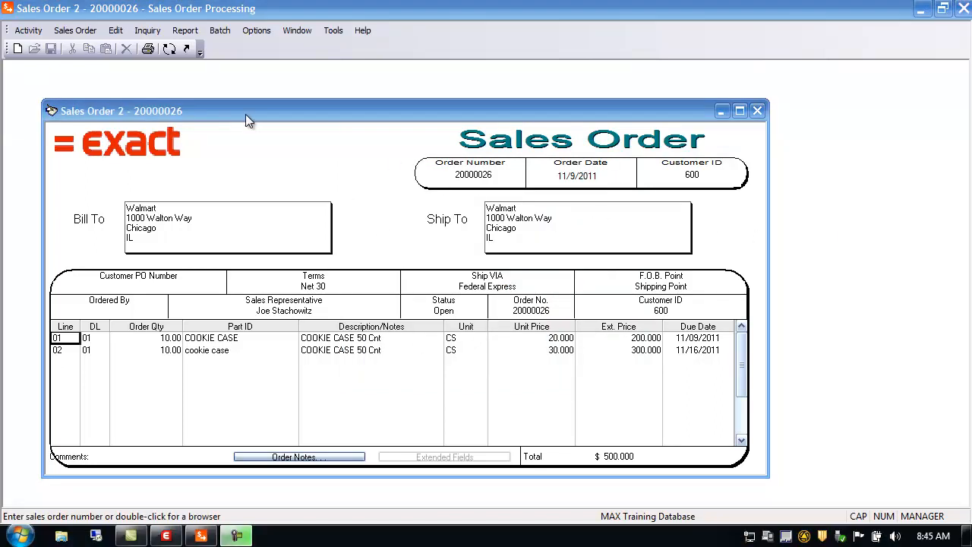
Open the quoting form from the activity menu.
{"action": "left_click", "coordinate": [29, 32]}
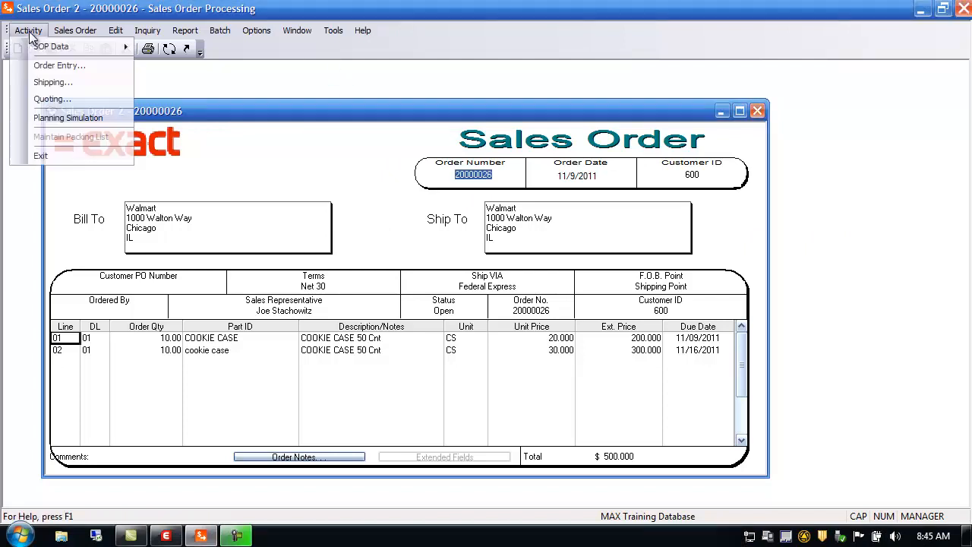
{"action": "mouse_move", "coordinate": [40, 50]}
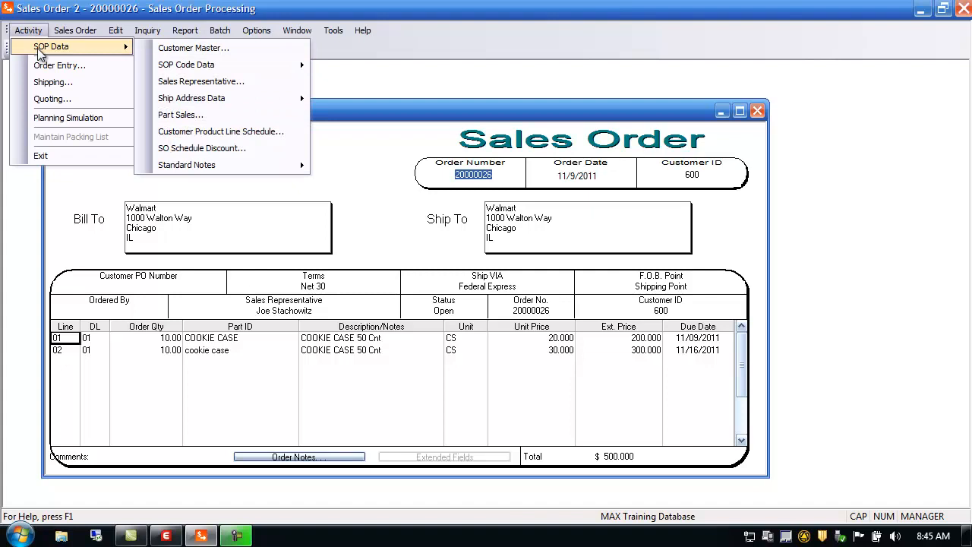
{"action": "mouse_move", "coordinate": [233, 67]}
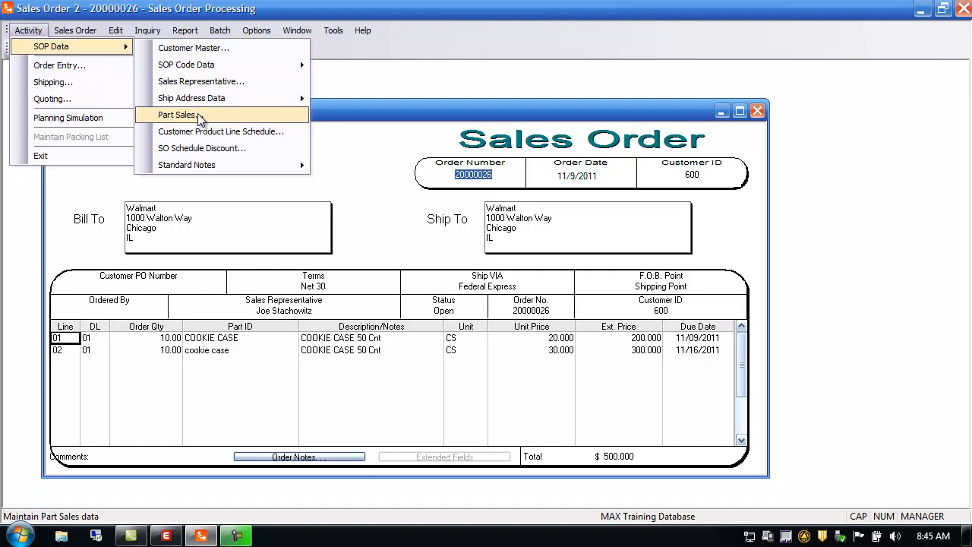
{"action": "mouse_move", "coordinate": [218, 167]}
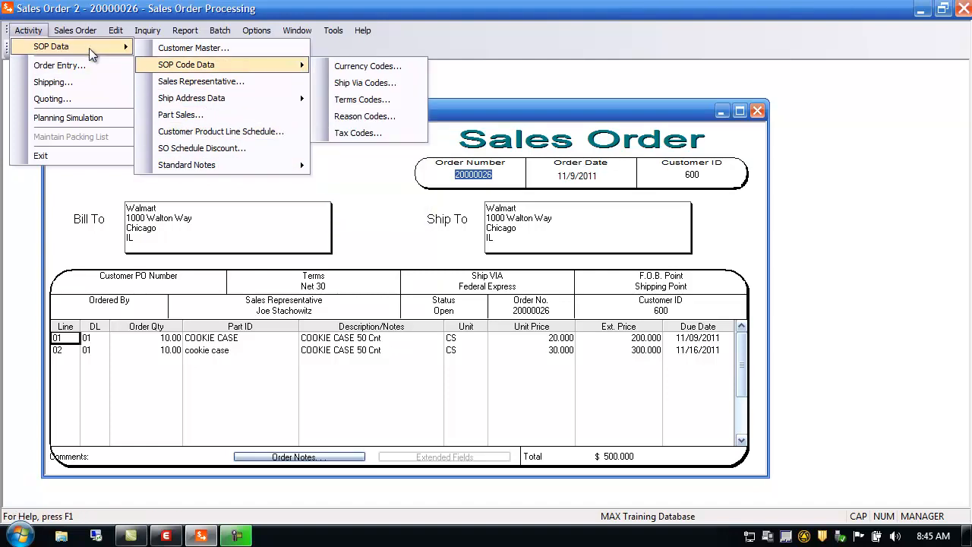
{"action": "left_click", "coordinate": [77, 98]}
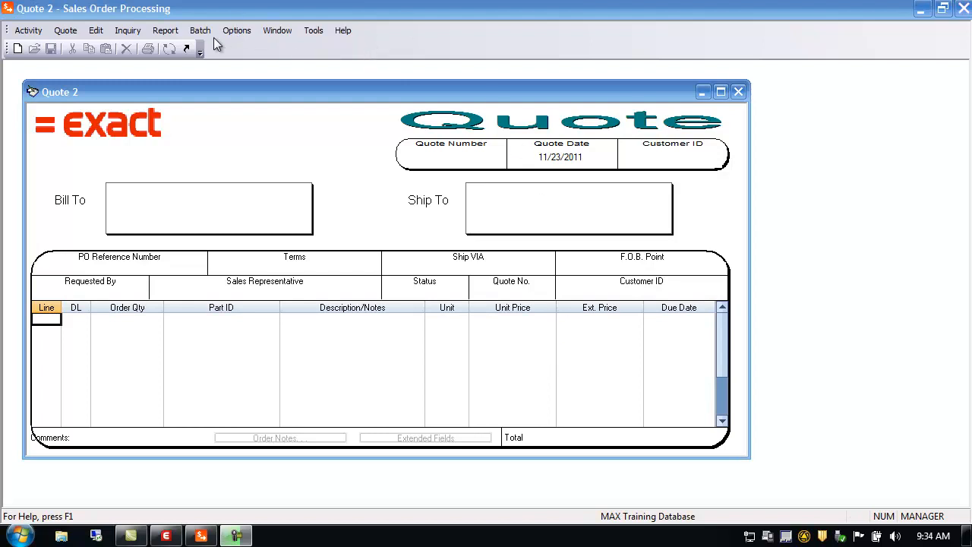
Hide the standard toolbar and show it again.
{"action": "left_click", "coordinate": [236, 30]}
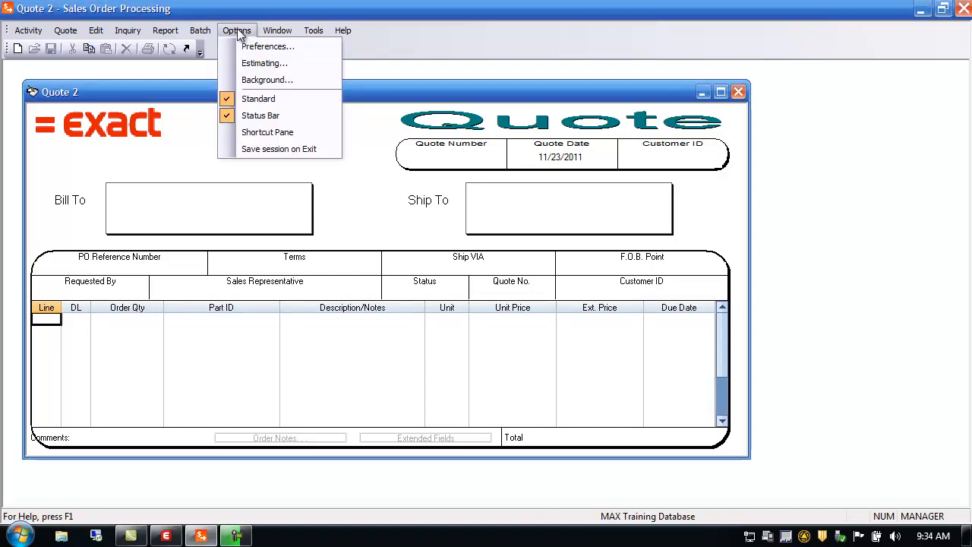
{"action": "left_click", "coordinate": [258, 99]}
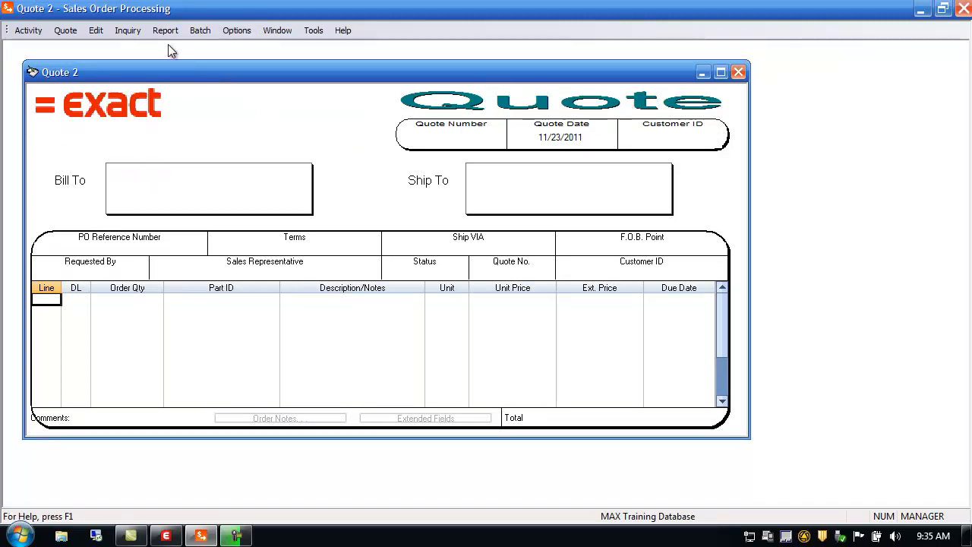
{"action": "left_click", "coordinate": [247, 30]}
{"action": "left_click", "coordinate": [259, 98]}
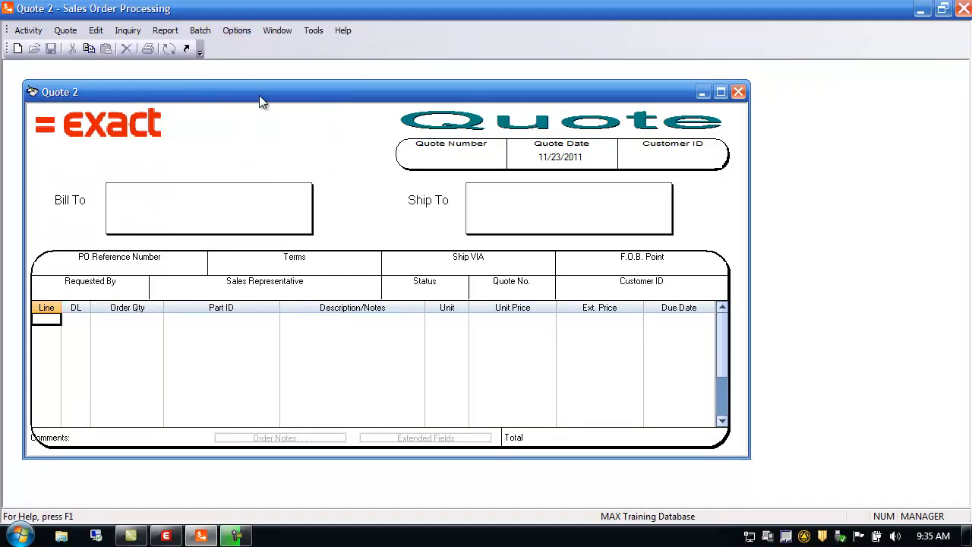
Hide the status bar and show it again.
{"action": "left_click", "coordinate": [238, 32]}
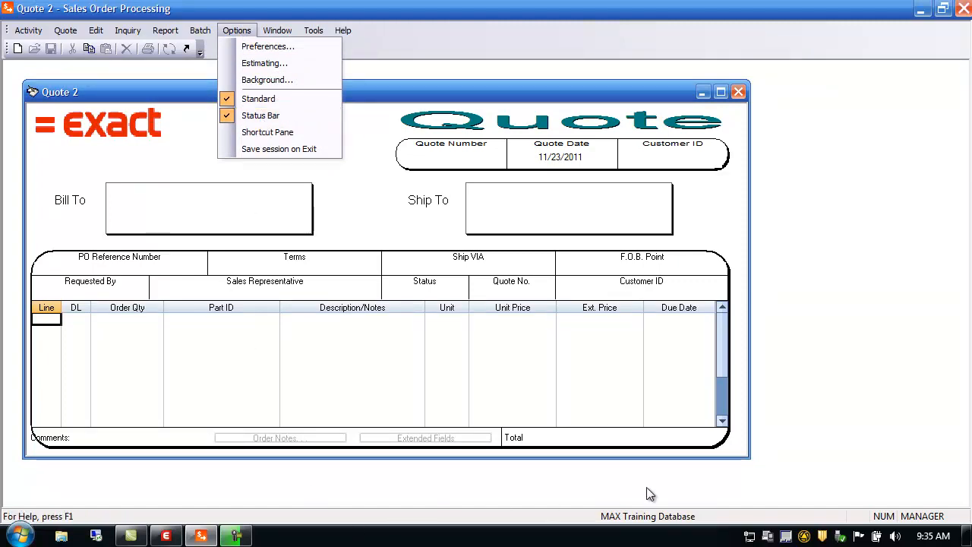
{"action": "left_click", "coordinate": [273, 115]}
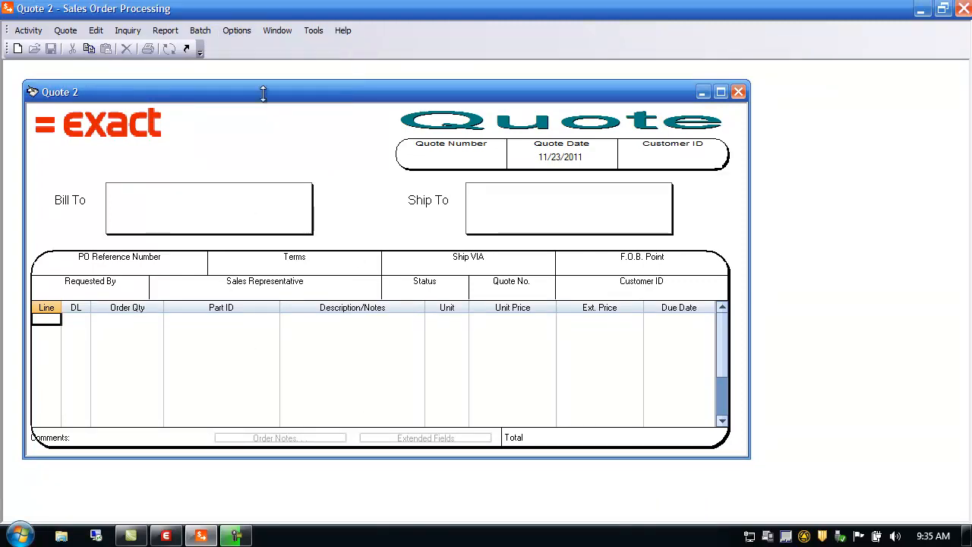
{"action": "left_click", "coordinate": [241, 29]}
{"action": "left_click", "coordinate": [264, 115]}
Show the shortcut pane and look through its Shortcuts, Notes and System Notes sections.
{"action": "left_click", "coordinate": [240, 31]}
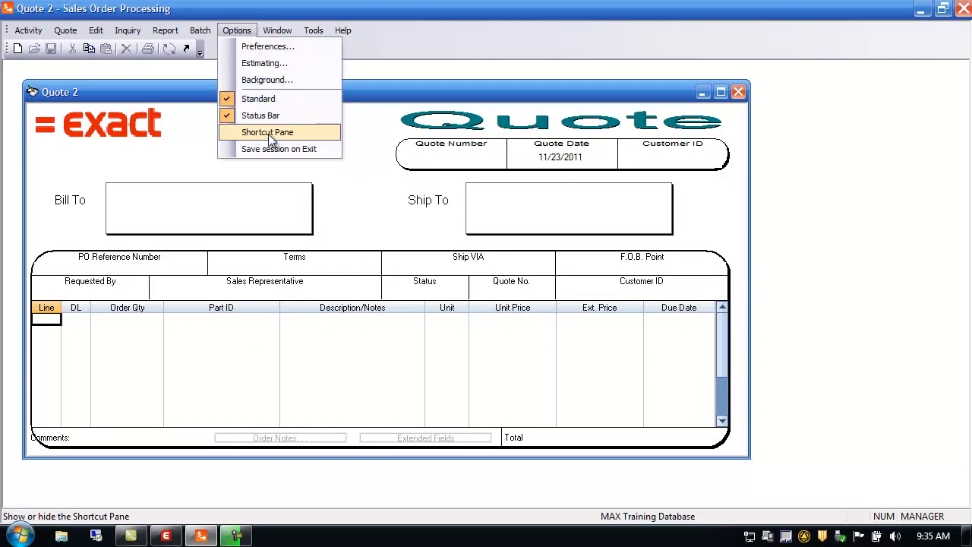
{"action": "left_click", "coordinate": [268, 132]}
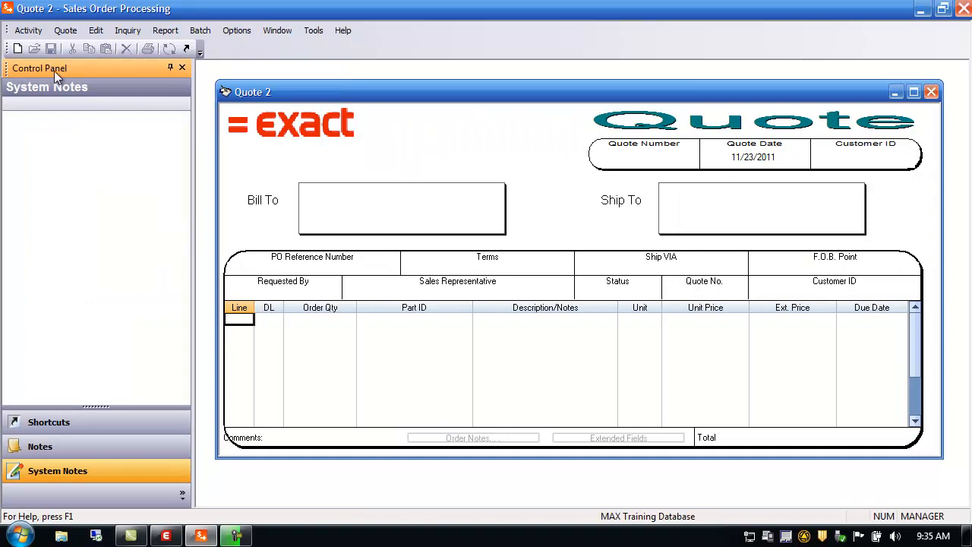
{"action": "left_click", "coordinate": [67, 427]}
{"action": "left_click", "coordinate": [58, 447]}
{"action": "left_click", "coordinate": [67, 472]}
{"action": "left_click", "coordinate": [74, 430]}
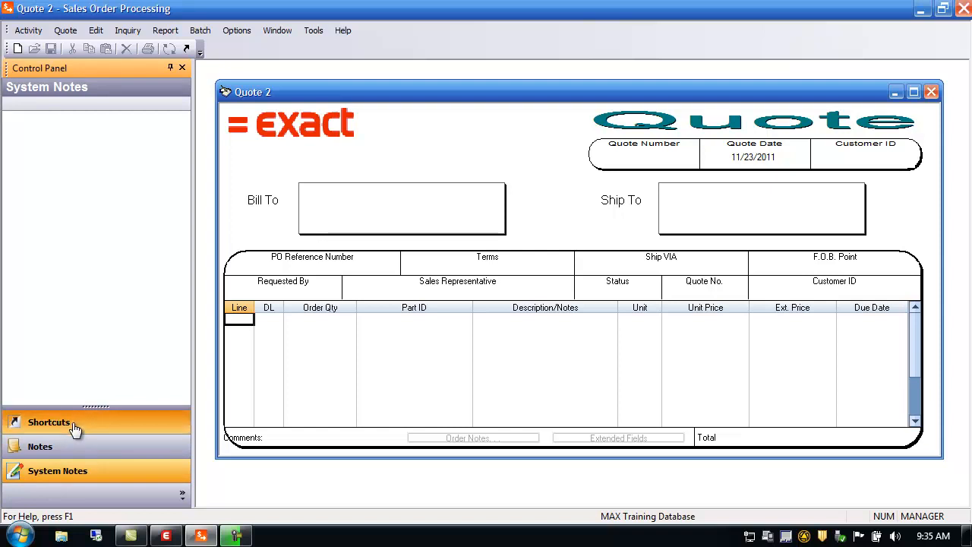
Add shortcuts for Maintain Customer Master and Maintain Part Sales to the shortcut pane.
{"action": "double_click", "coordinate": [107, 213]}
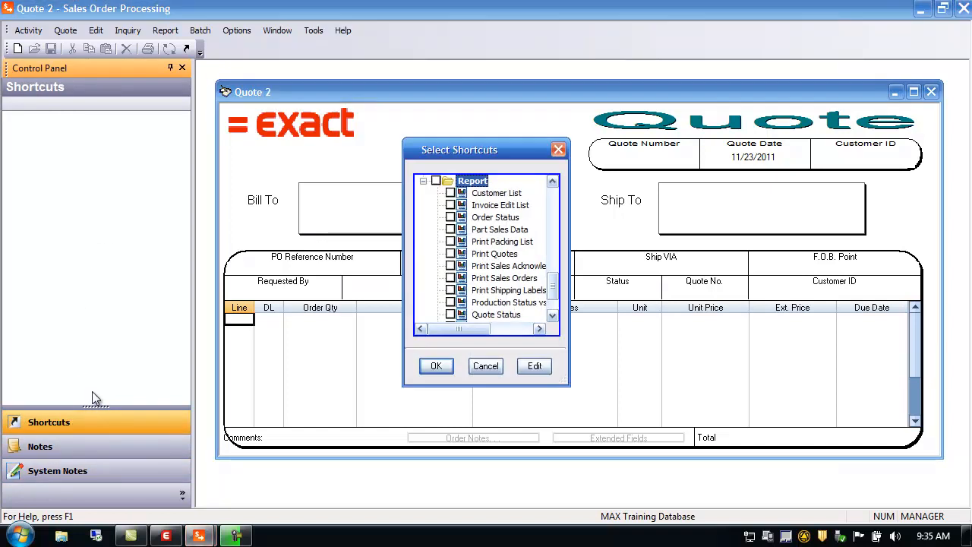
{"action": "left_click_drag", "start_coordinate": [568, 384], "coordinate": [726, 450]}
{"action": "left_click_drag", "start_coordinate": [705, 376], "coordinate": [699, 199]}
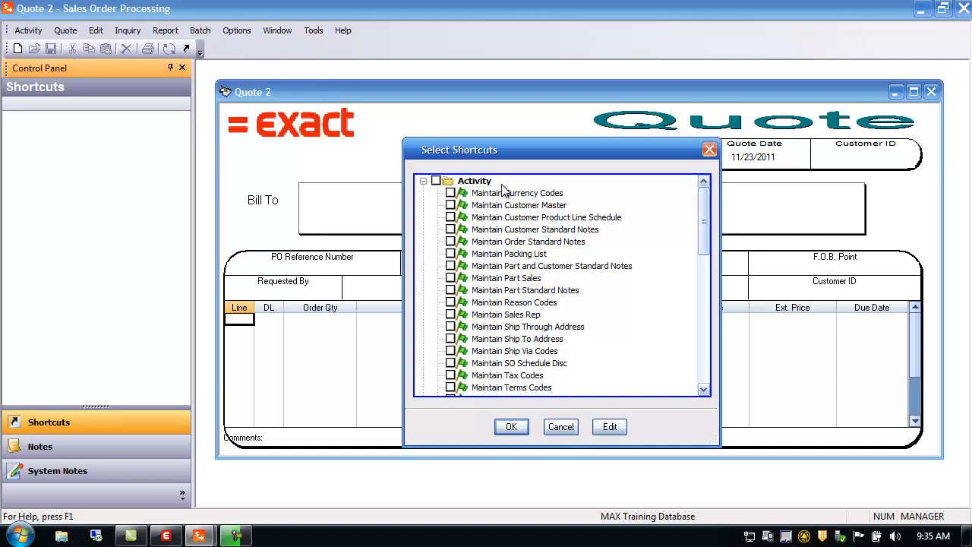
{"action": "mouse_move", "coordinate": [706, 244]}
{"action": "left_mouse_down"}
{"action": "mouse_move", "coordinate": [724, 373]}
{"action": "mouse_move", "coordinate": [702, 304]}
{"action": "mouse_move", "coordinate": [695, 228]}
{"action": "left_mouse_up"}
{"action": "left_click", "coordinate": [450, 278]}
{"action": "left_click", "coordinate": [511, 427]}
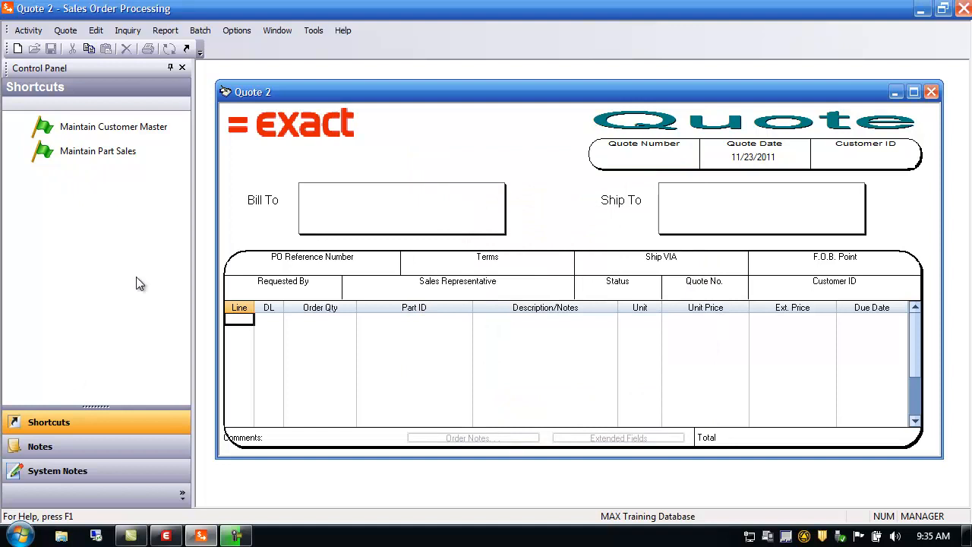
Toggle the control panel's auto-hide on and off, then close the pane.
{"action": "left_click", "coordinate": [171, 69]}
{"action": "mouse_move", "coordinate": [10, 98]}
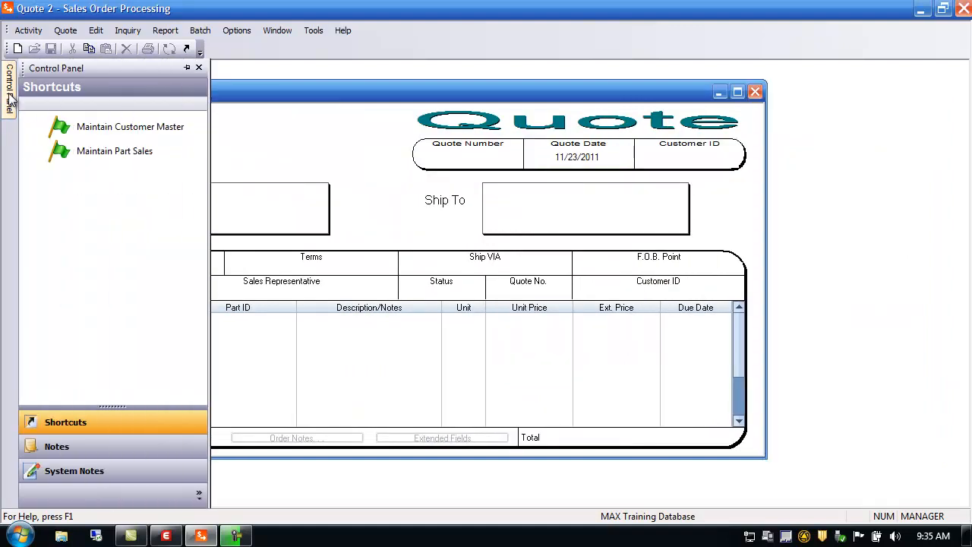
{"action": "left_click", "coordinate": [186, 68]}
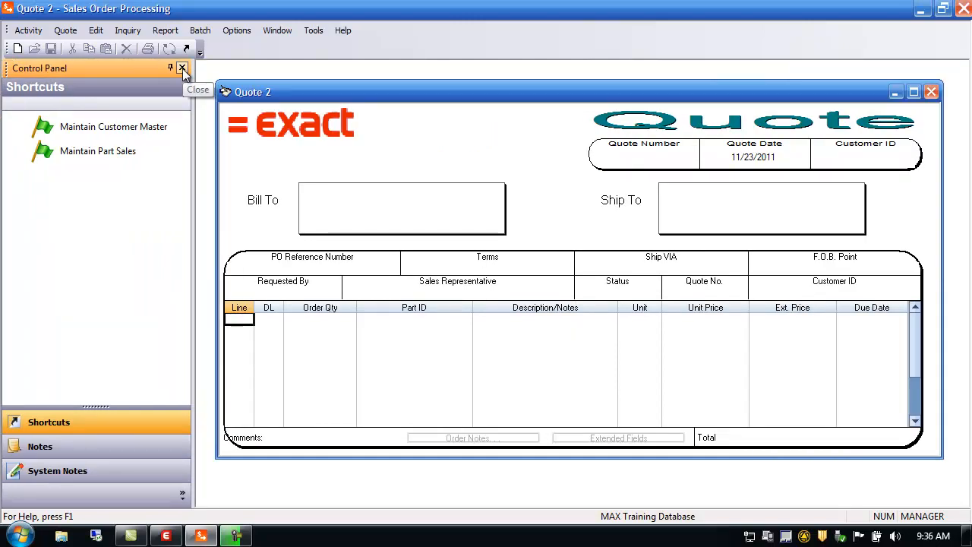
{"action": "left_click", "coordinate": [182, 69]}
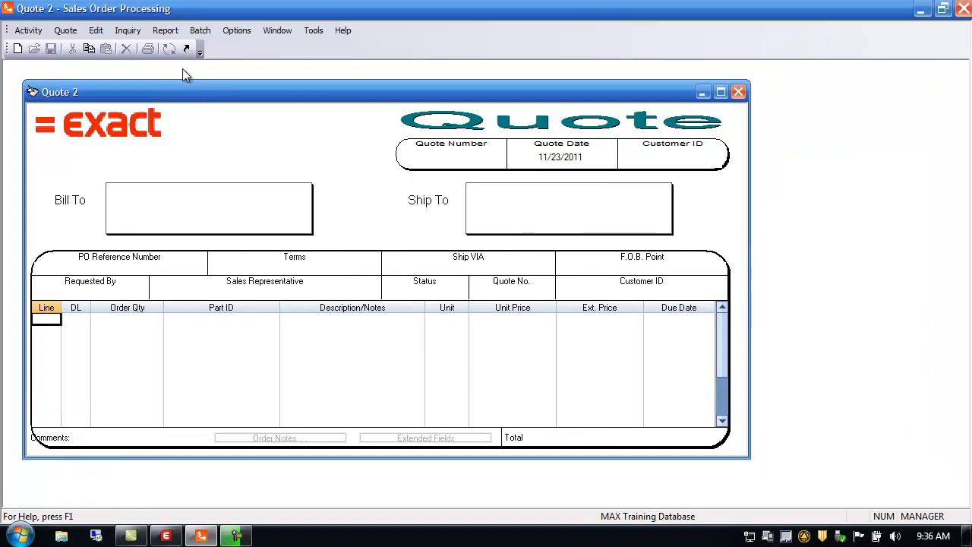
Reopen the shortcut pane and set the control panel to auto-hide.
{"action": "left_click", "coordinate": [238, 31]}
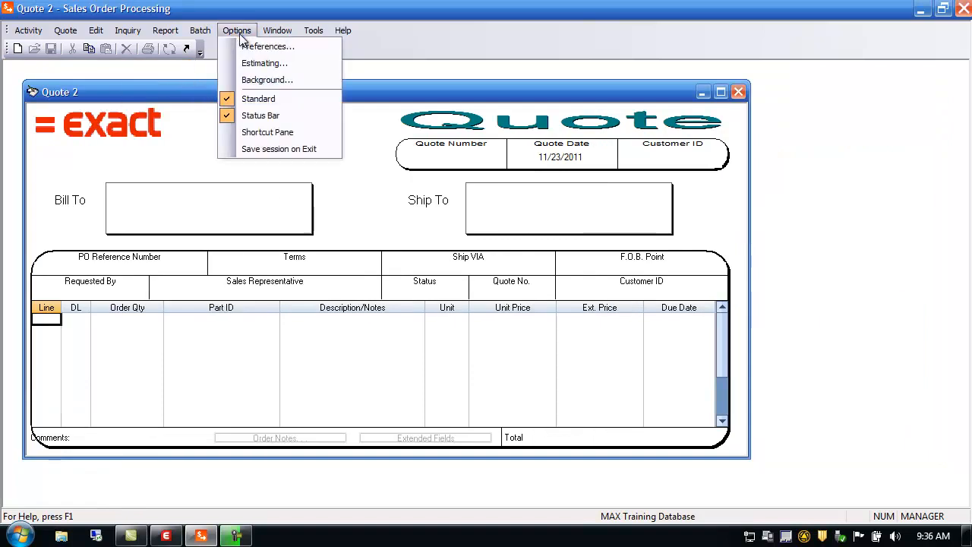
{"action": "left_click", "coordinate": [265, 133]}
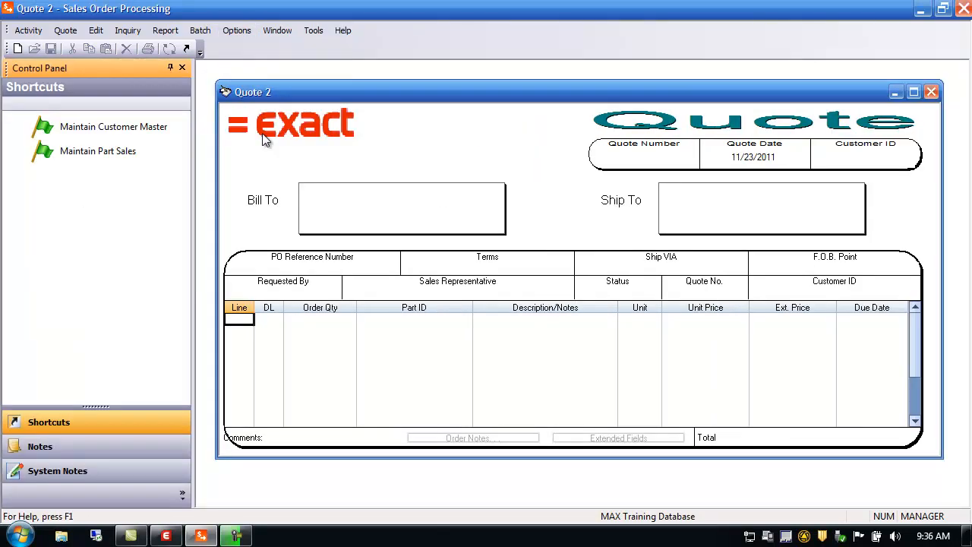
{"action": "left_click", "coordinate": [170, 67]}
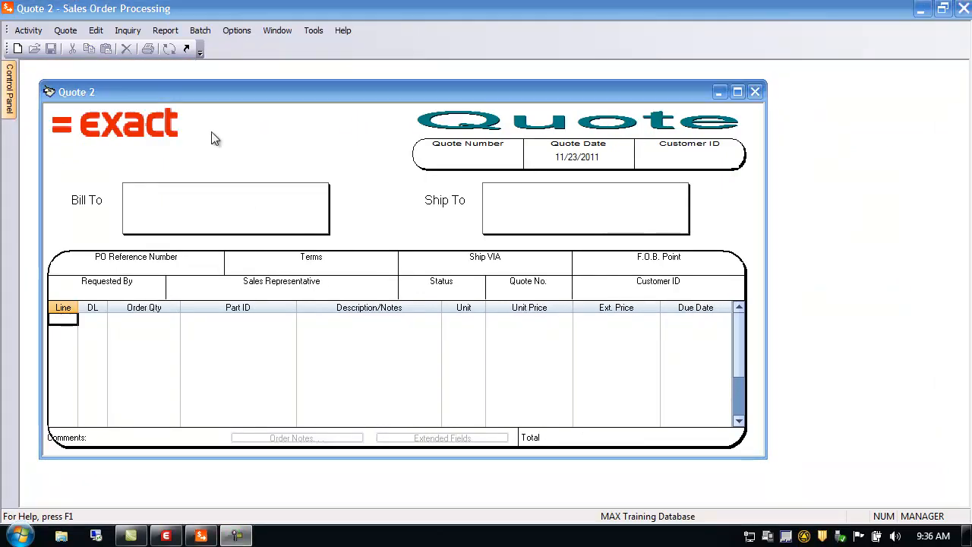
Turn on Auto-Save Line Items in the order entry preferences.
{"action": "left_click", "coordinate": [242, 32]}
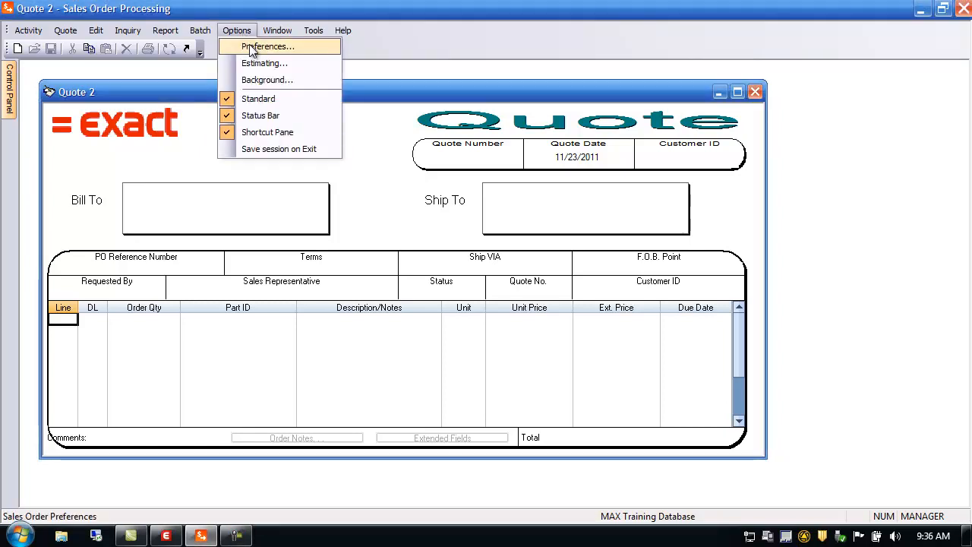
{"action": "left_click", "coordinate": [253, 48]}
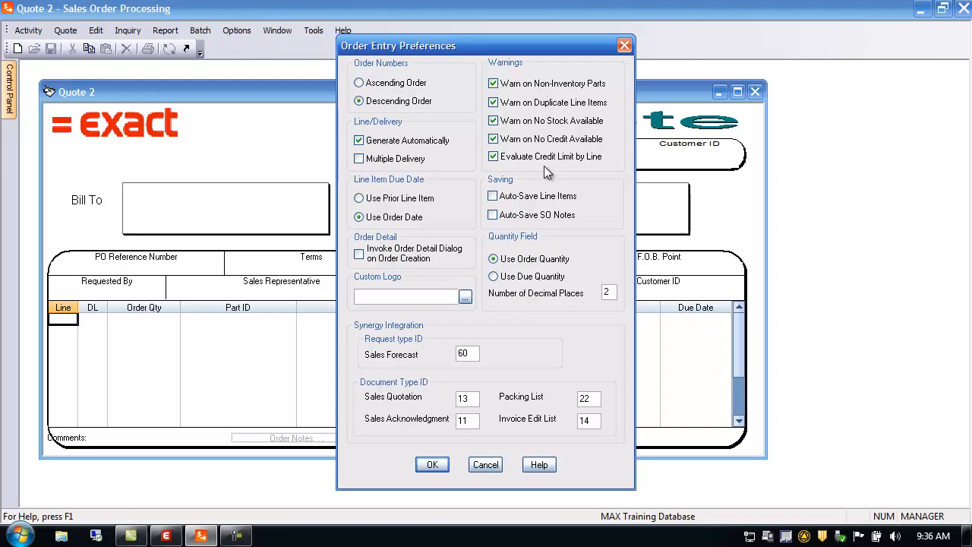
{"action": "left_click", "coordinate": [493, 196]}
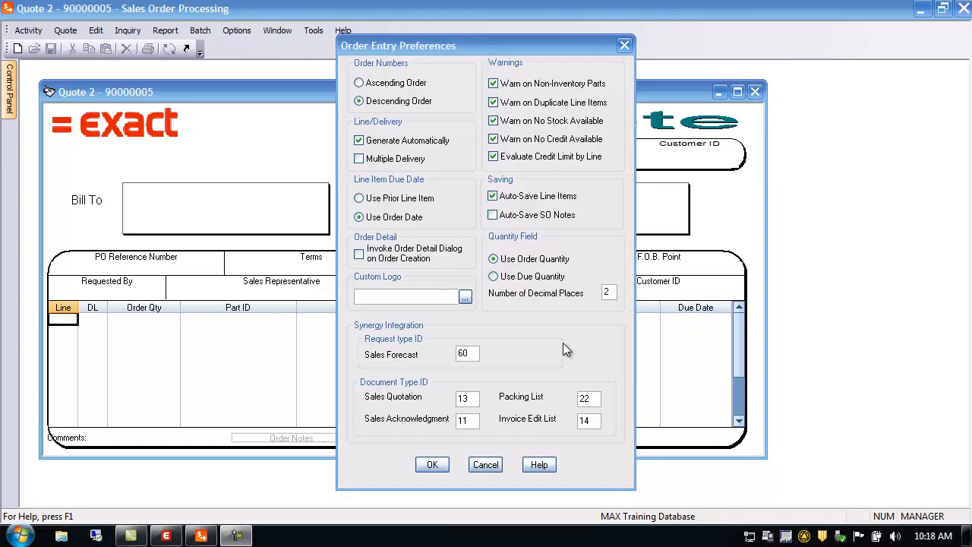
{"action": "left_click", "coordinate": [431, 464]}
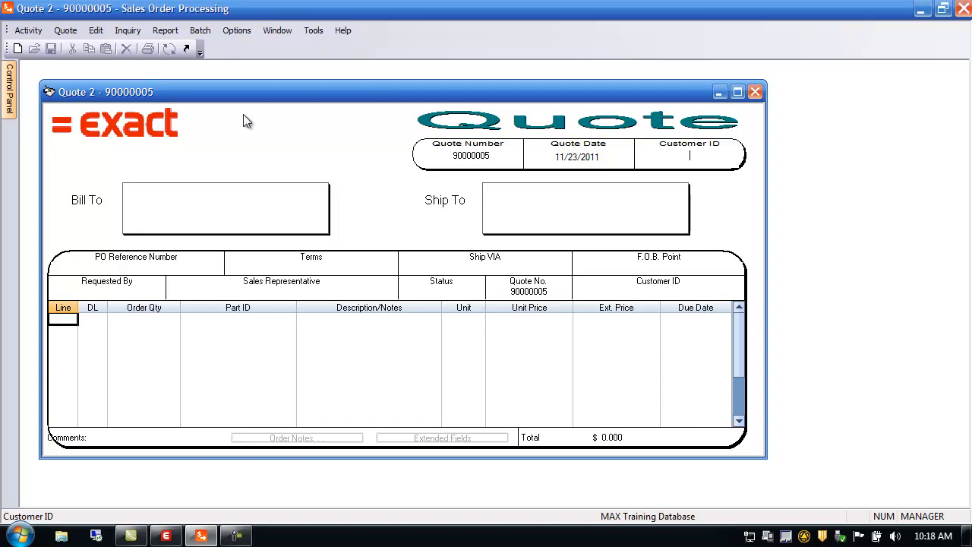
Start a new quote for customer 100, Intel Corporation, picked from the customer browser.
{"action": "left_click", "coordinate": [65, 29]}
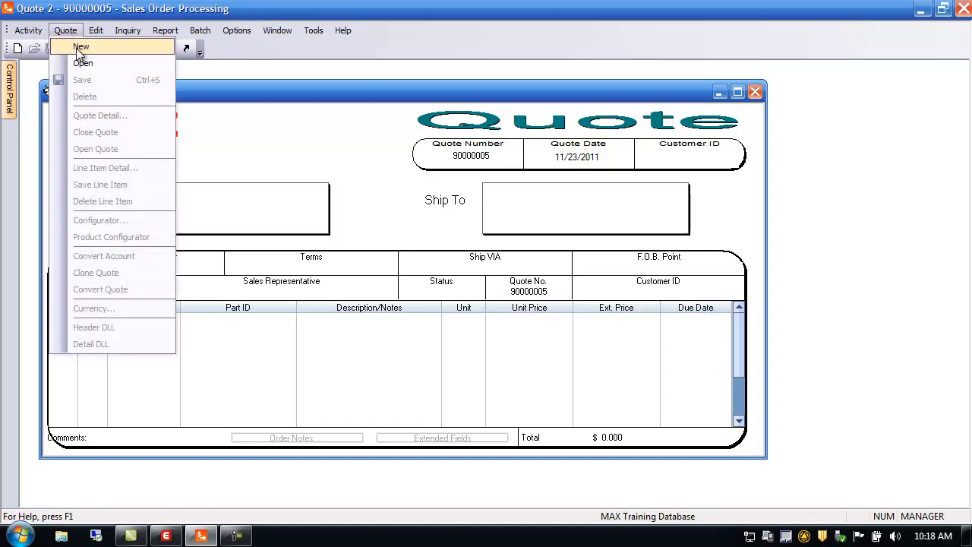
{"action": "left_click", "coordinate": [76, 43]}
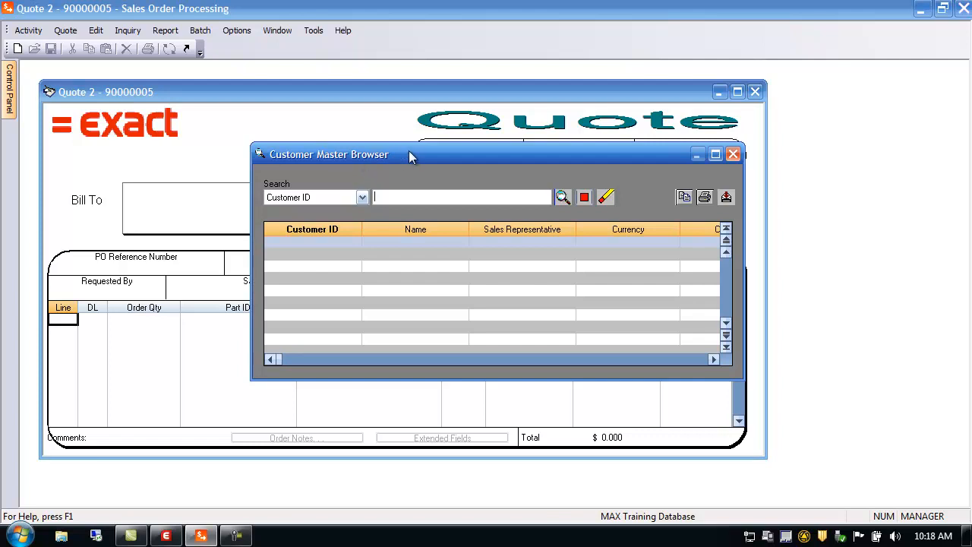
{"action": "left_click", "coordinate": [563, 199]}
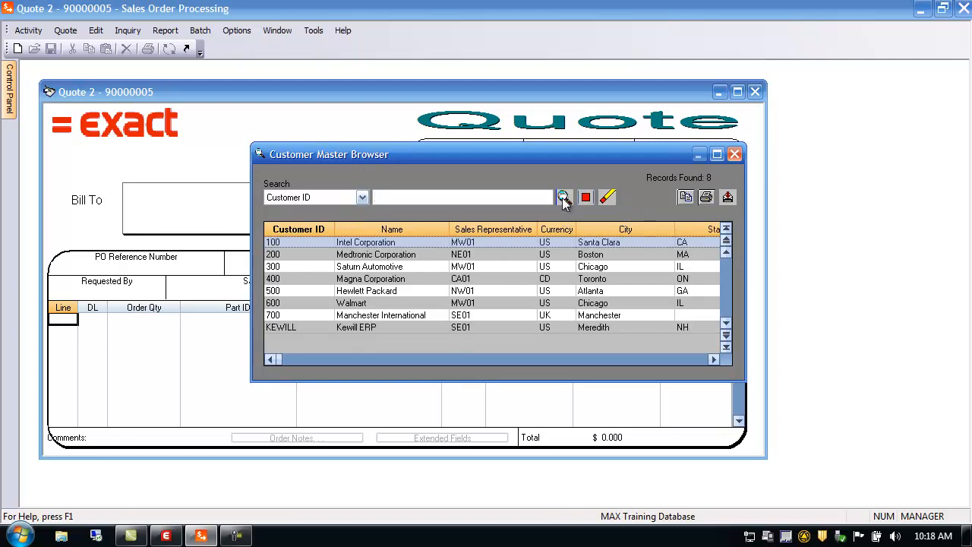
{"action": "double_click", "coordinate": [283, 242]}
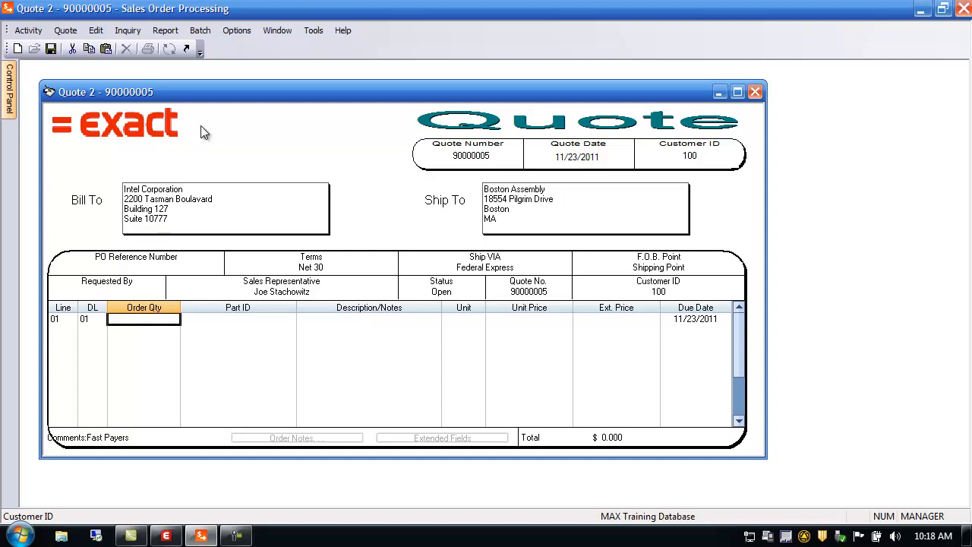
Open the quote browser, clear the order-number search and search the open quotes.
{"action": "double_click", "coordinate": [472, 157]}
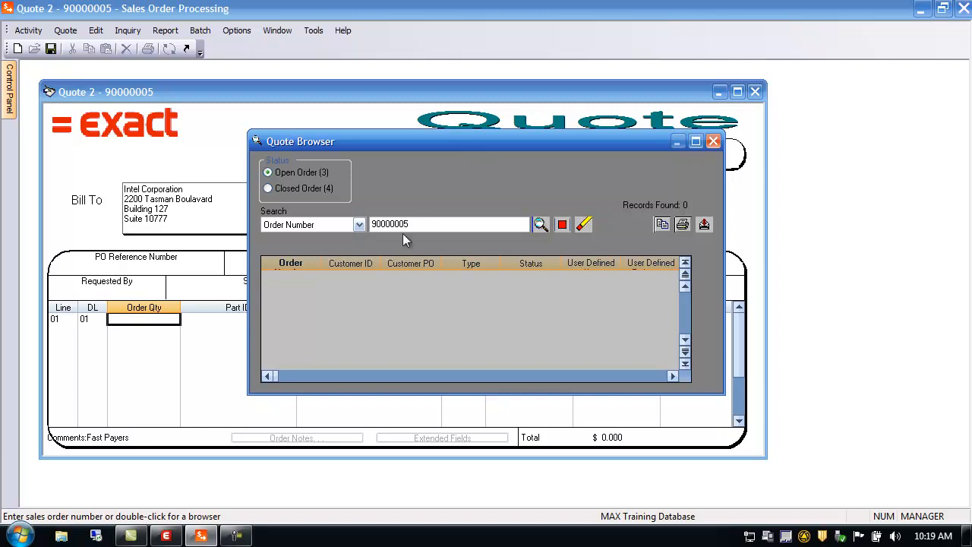
{"action": "double_click", "coordinate": [427, 223]}
{"action": "key", "text": "BackSpace"}
{"action": "left_click", "coordinate": [539, 224]}
{"action": "left_click", "coordinate": [712, 142]}
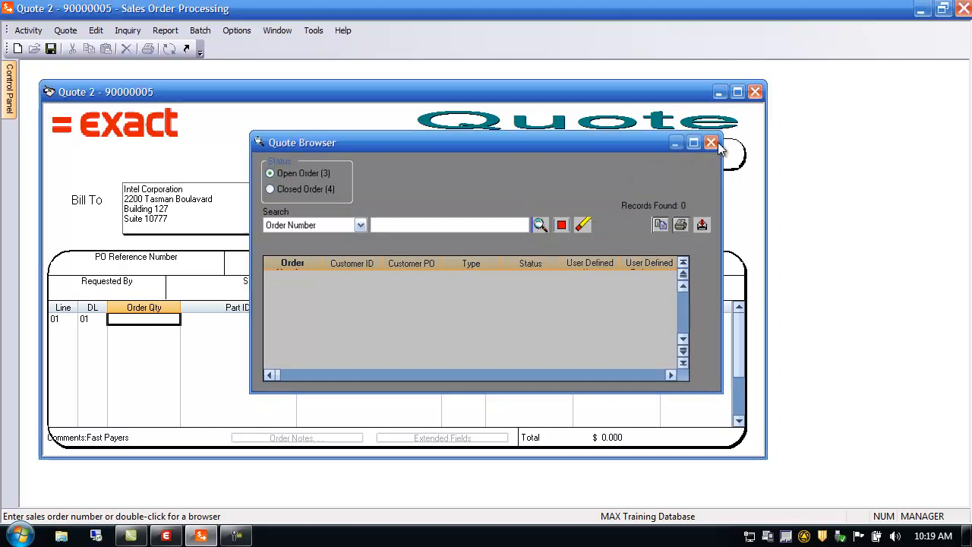
Open the shop calendar for the quote date and cancel it.
{"action": "double_click", "coordinate": [587, 164]}
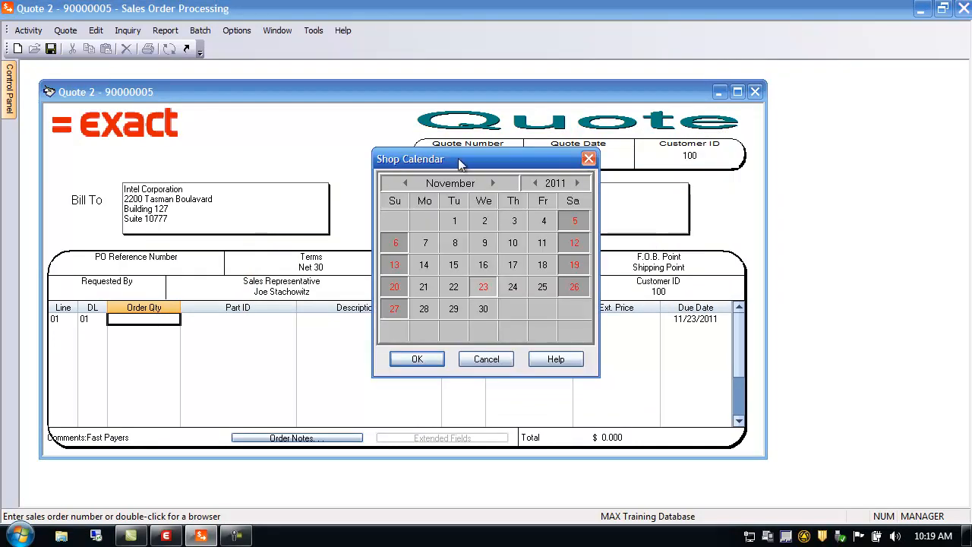
{"action": "left_click", "coordinate": [486, 359]}
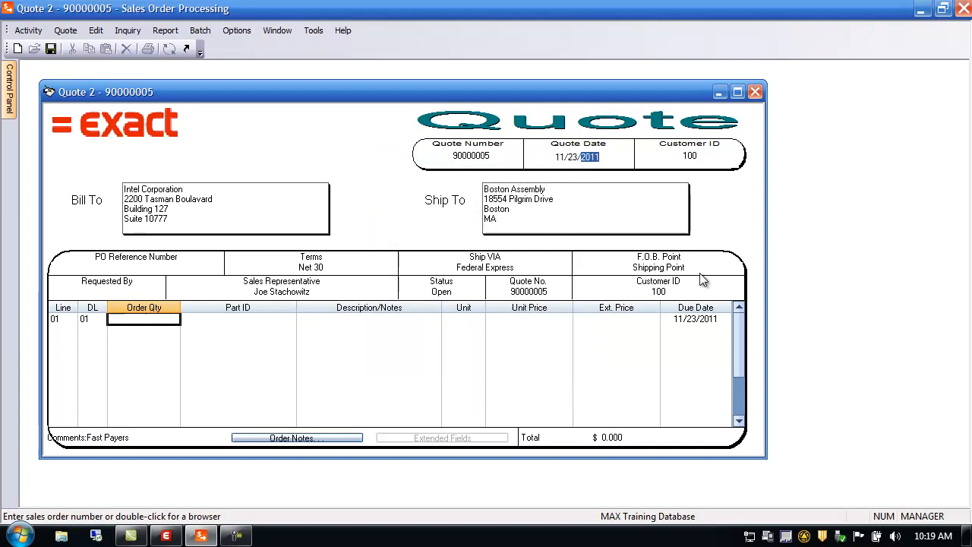
{"action": "left_click", "coordinate": [689, 155]}
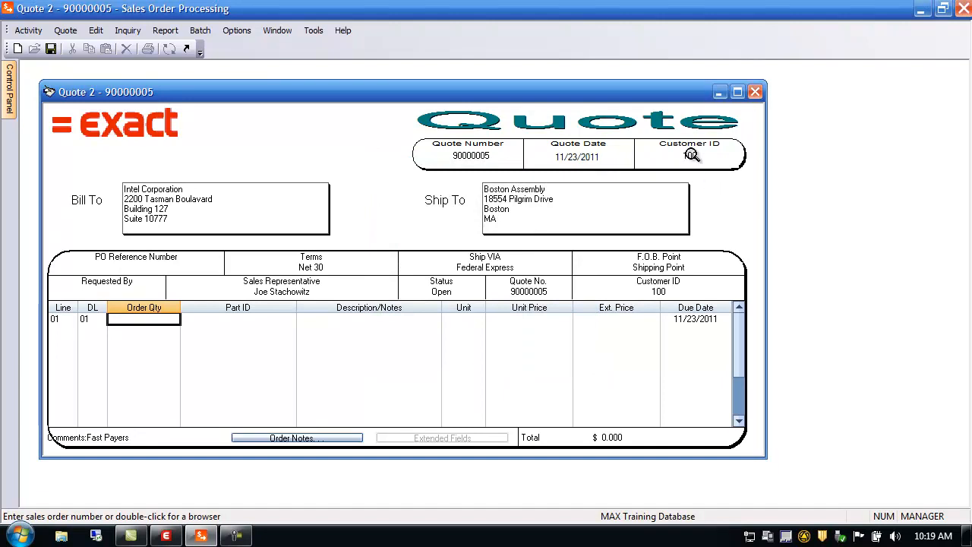
Review the quote's ship-to shipping info, bill-to contact details and customer PO browser without changing them.
{"action": "double_click", "coordinate": [505, 209]}
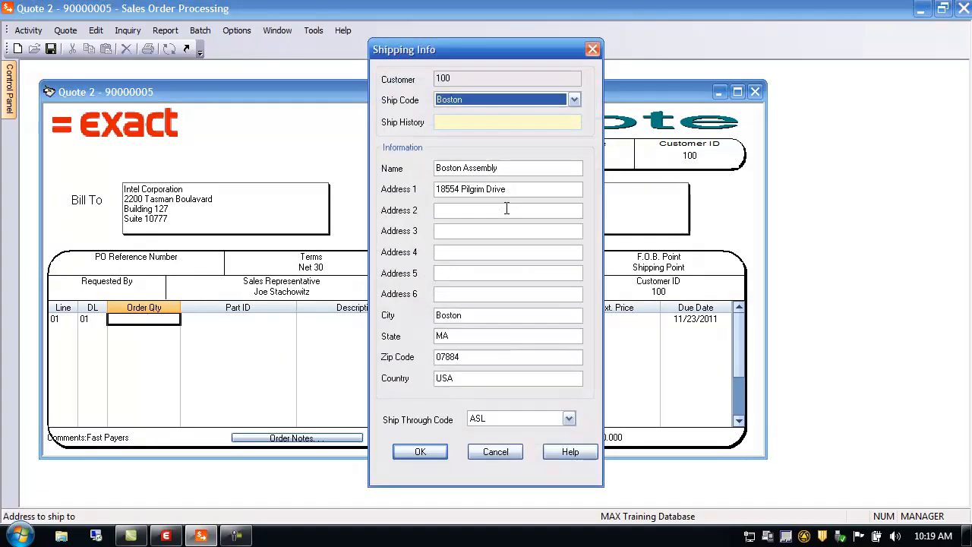
{"action": "left_click", "coordinate": [504, 452]}
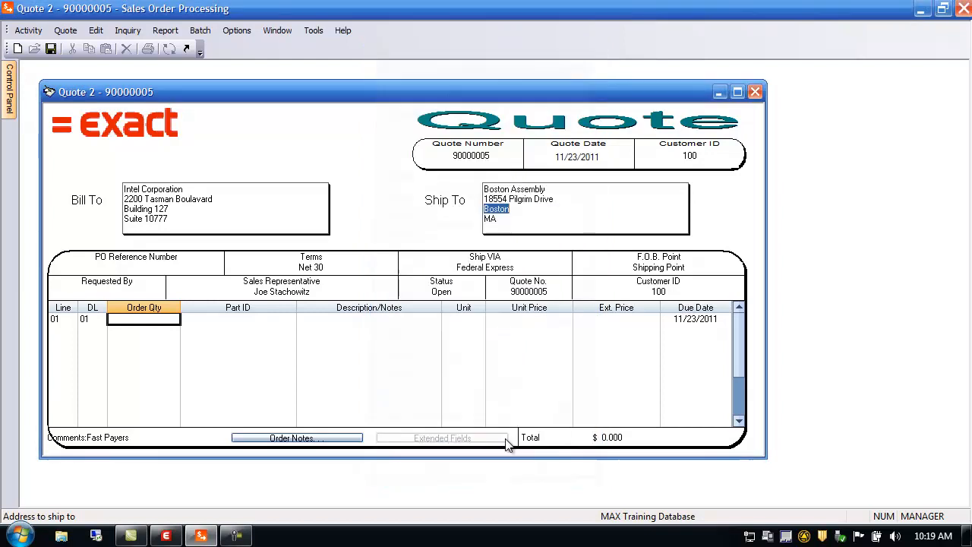
{"action": "double_click", "coordinate": [210, 209]}
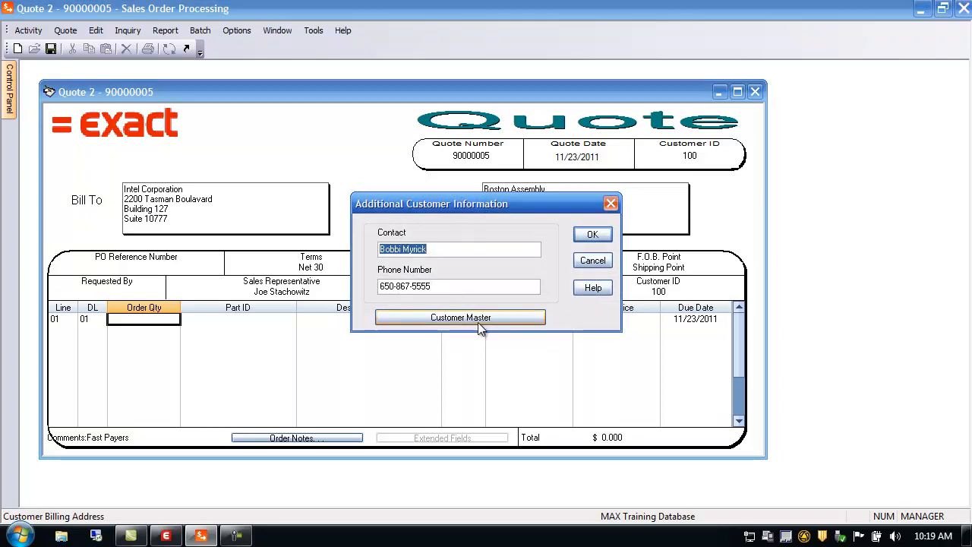
{"action": "left_click", "coordinate": [591, 260]}
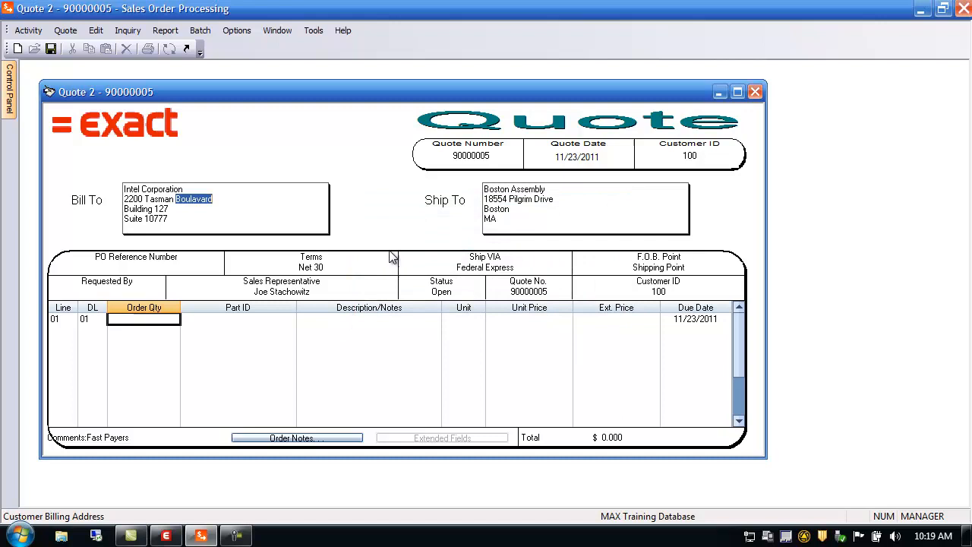
{"action": "left_click", "coordinate": [140, 263]}
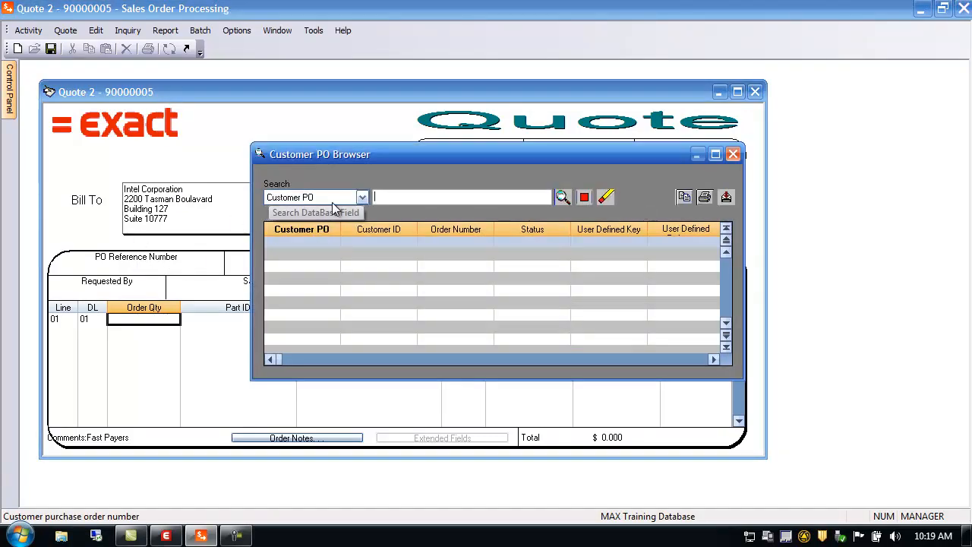
{"action": "left_click", "coordinate": [732, 155]}
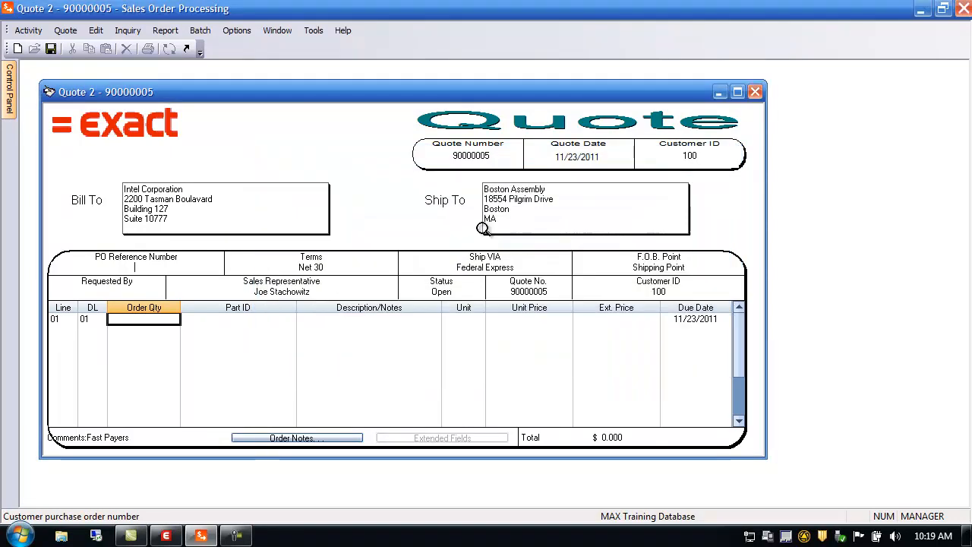
Examine the browsers and dialogs behind the terms, ship via, sales representative, quote number and customer ID fields.
{"action": "left_click", "coordinate": [312, 267]}
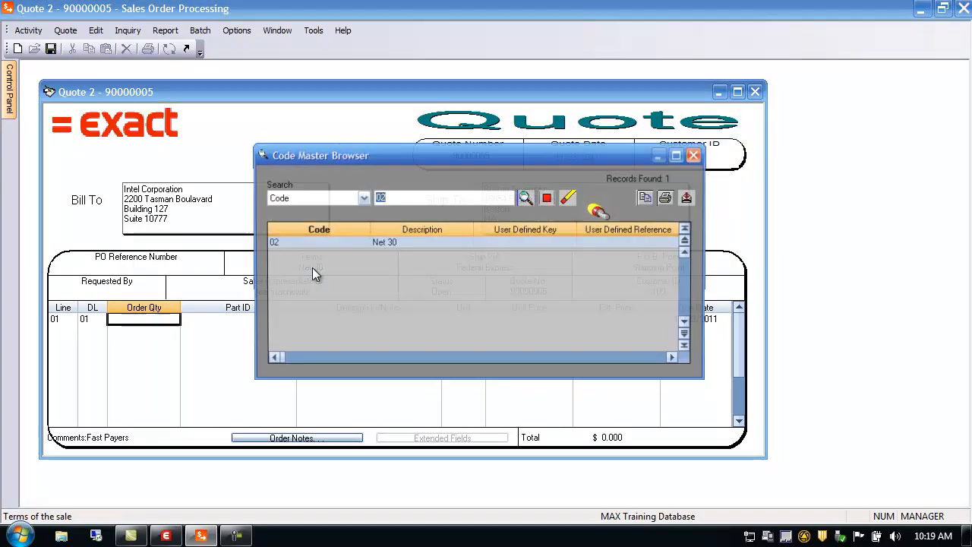
{"action": "left_click", "coordinate": [701, 155]}
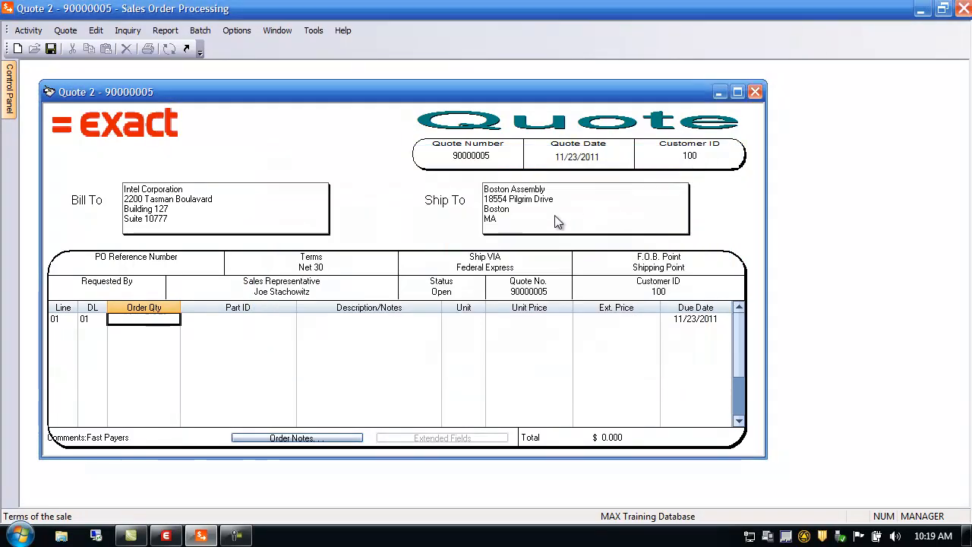
{"action": "left_click", "coordinate": [483, 266]}
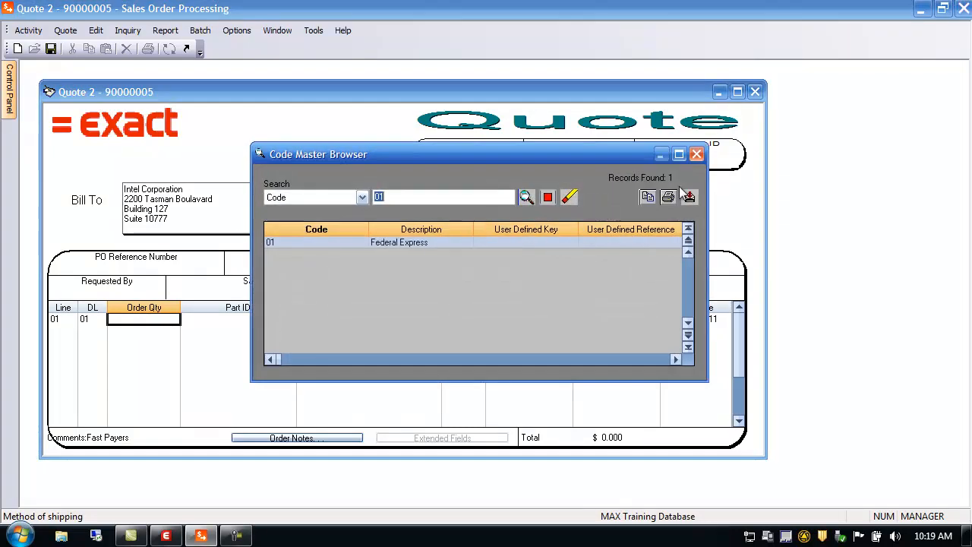
{"action": "left_click", "coordinate": [697, 155]}
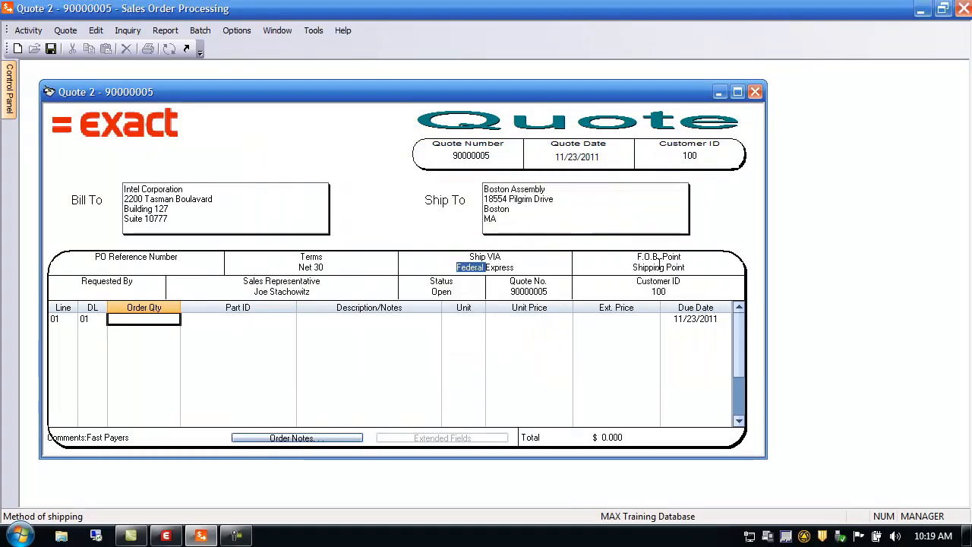
{"action": "left_click", "coordinate": [688, 268]}
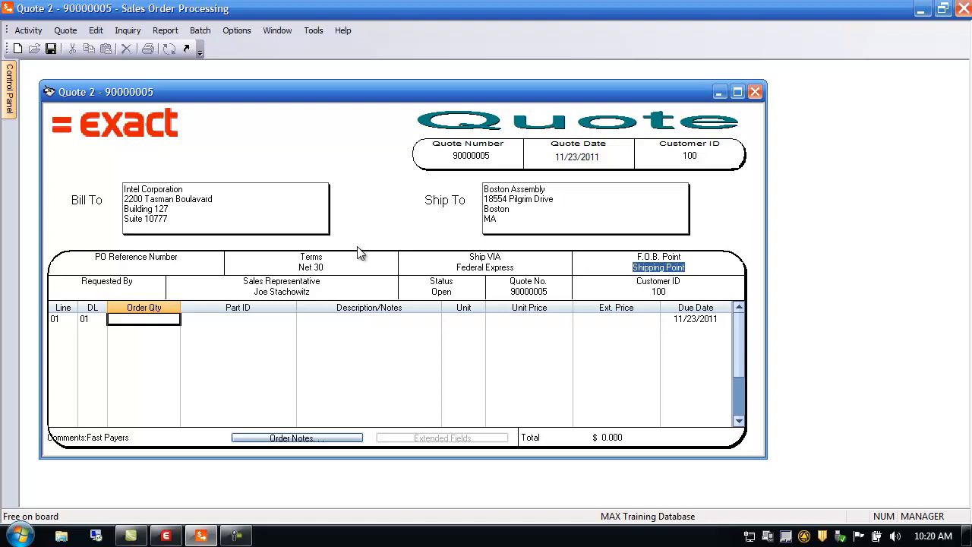
{"action": "left_click", "coordinate": [110, 291]}
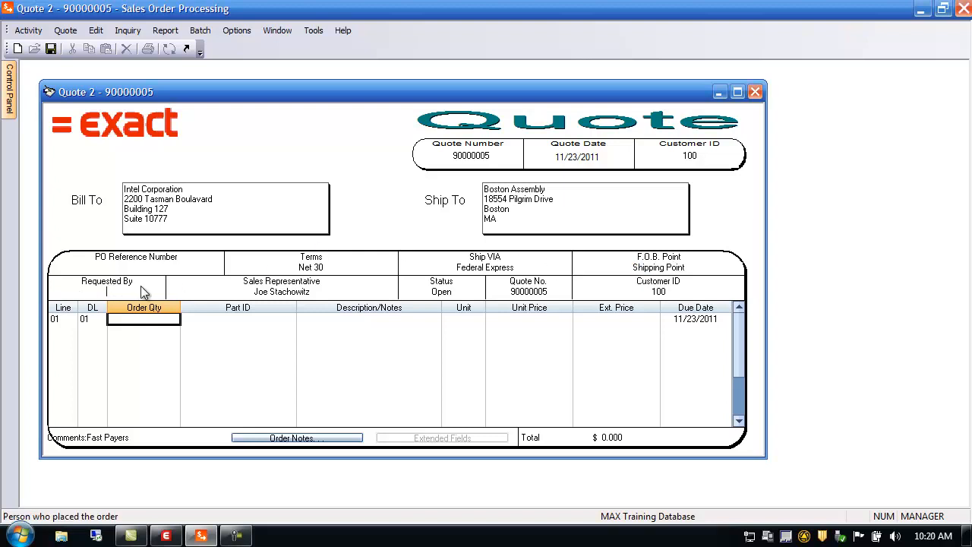
{"action": "double_click", "coordinate": [287, 293]}
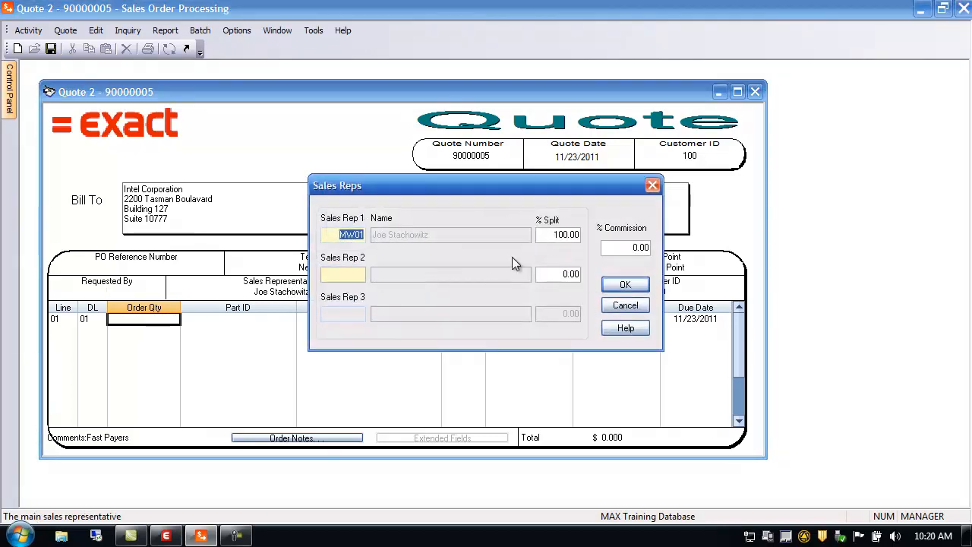
{"action": "left_click", "coordinate": [625, 305]}
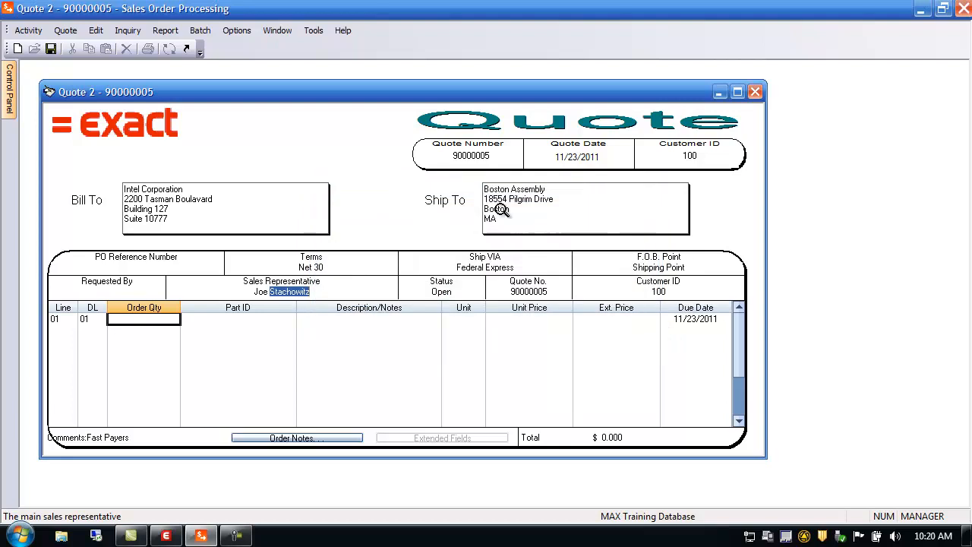
{"action": "left_click", "coordinate": [533, 291]}
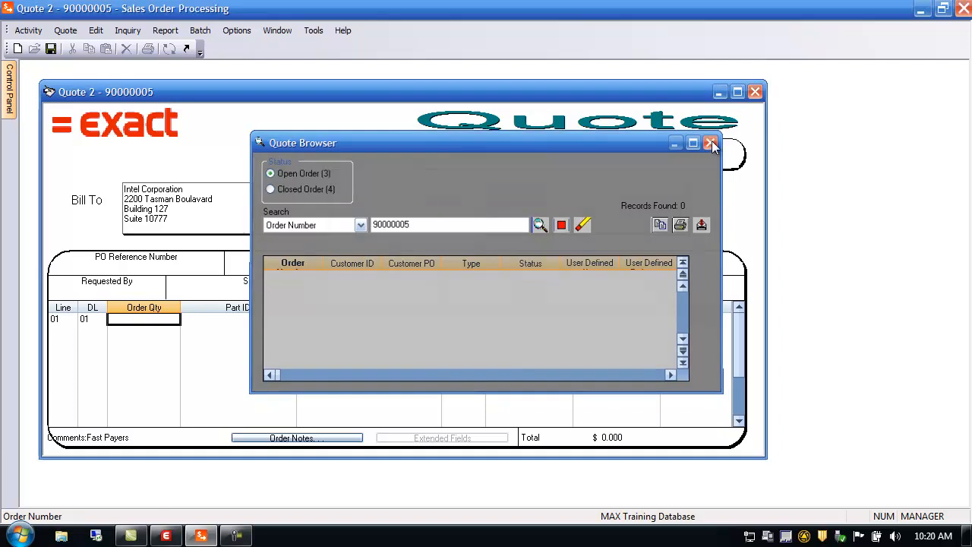
{"action": "left_click", "coordinate": [713, 142]}
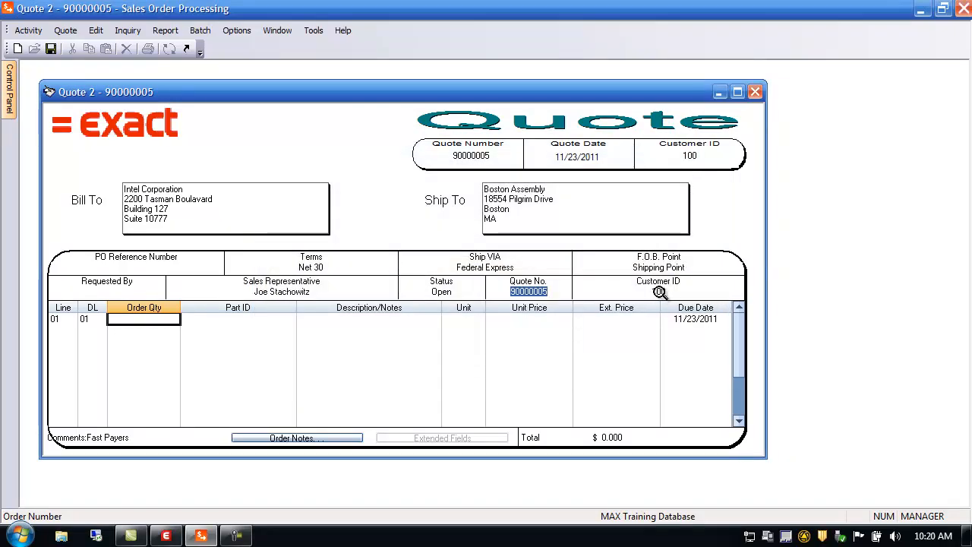
{"action": "left_click", "coordinate": [659, 291]}
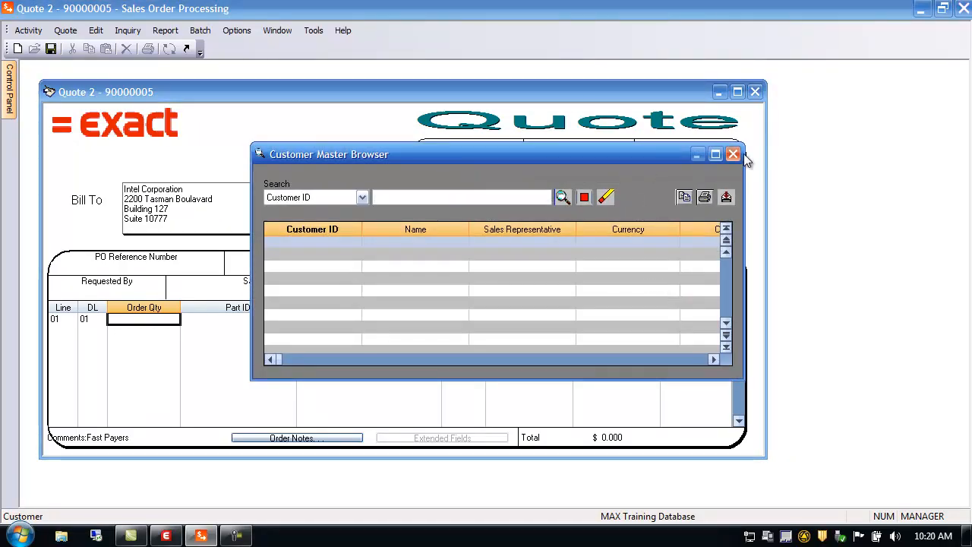
{"action": "left_click", "coordinate": [734, 155]}
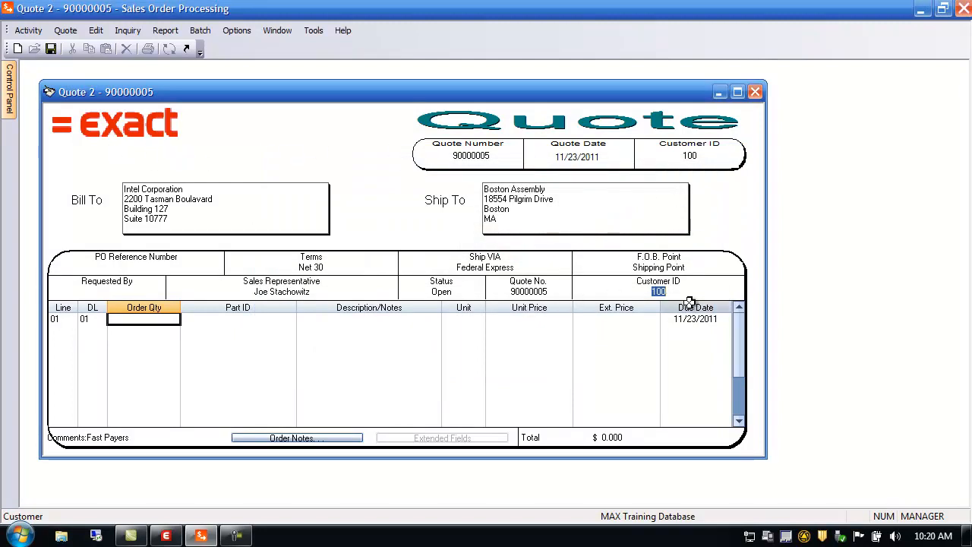
Open the first quote line's item detail and close it again.
{"action": "left_click", "coordinate": [66, 320]}
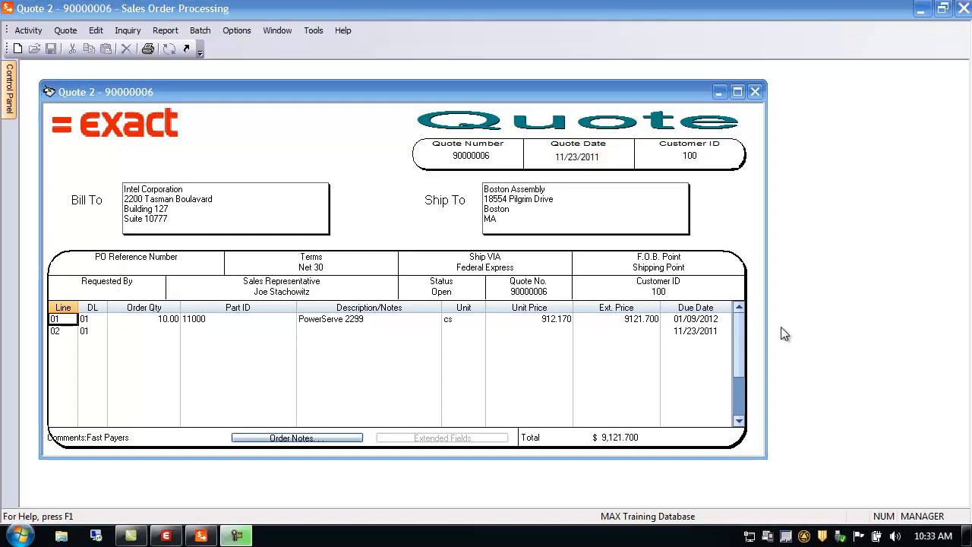
{"action": "double_click", "coordinate": [61, 319]}
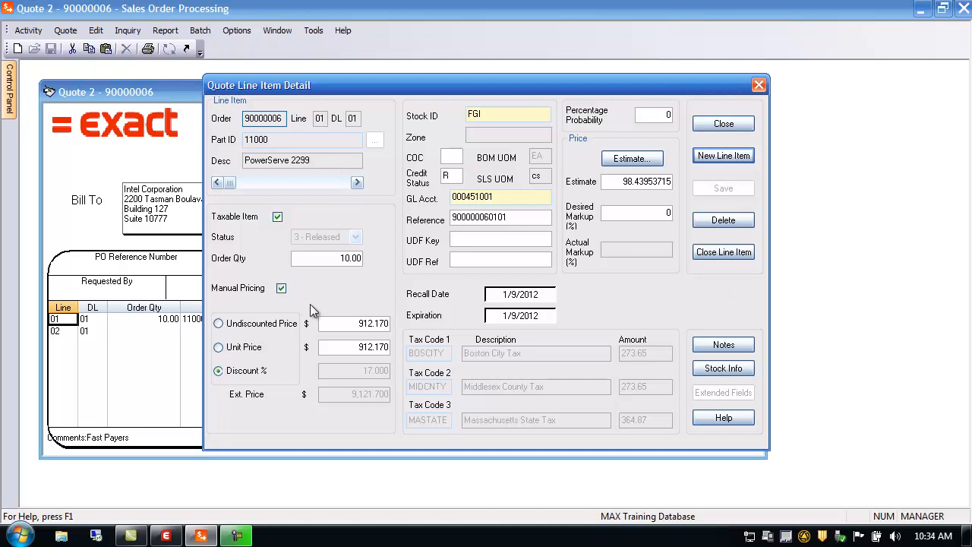
{"action": "left_click", "coordinate": [727, 126]}
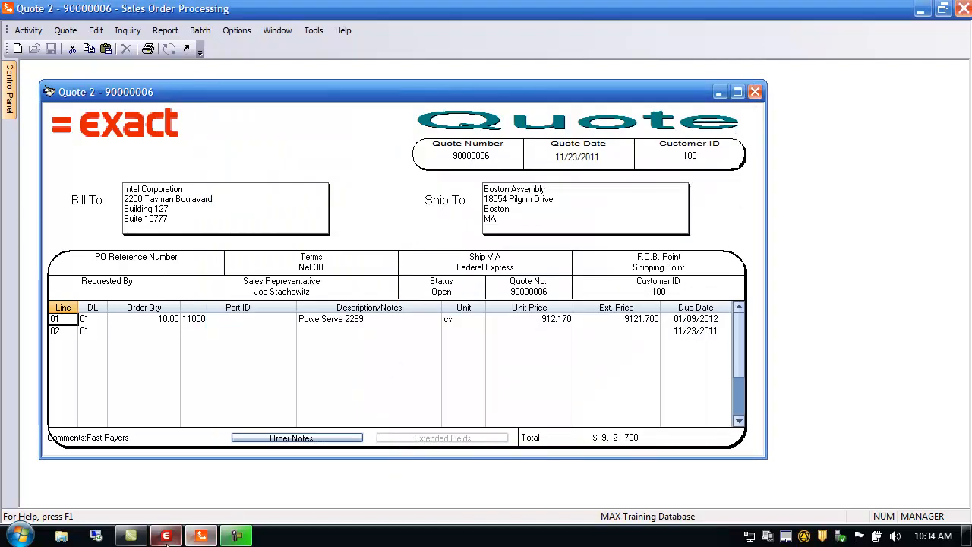
Switch to System Manager and review the Sales Order configuration items, including Quick Order Entry, then close the editor.
{"action": "left_click", "coordinate": [166, 536]}
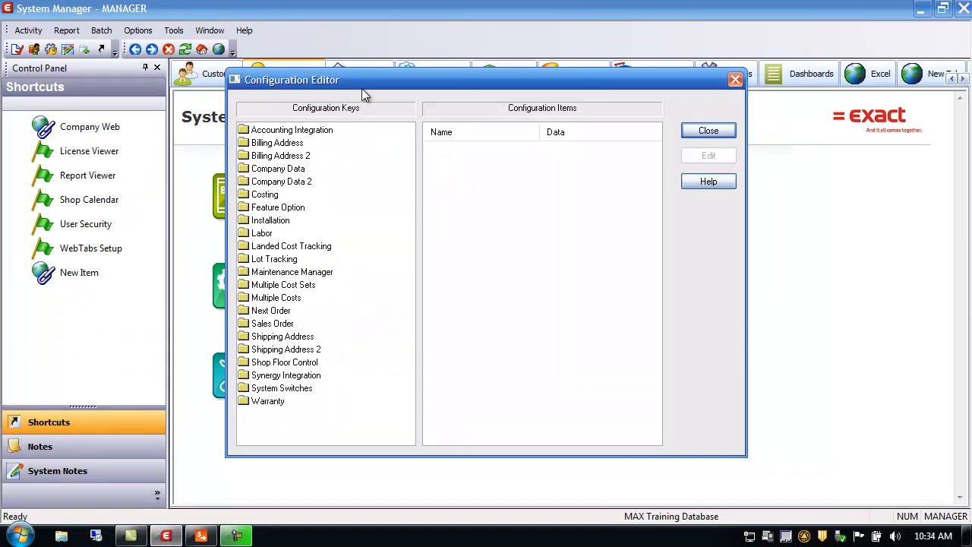
{"action": "left_click", "coordinate": [274, 324]}
{"action": "left_click_drag", "start_coordinate": [653, 313], "coordinate": [660, 410]}
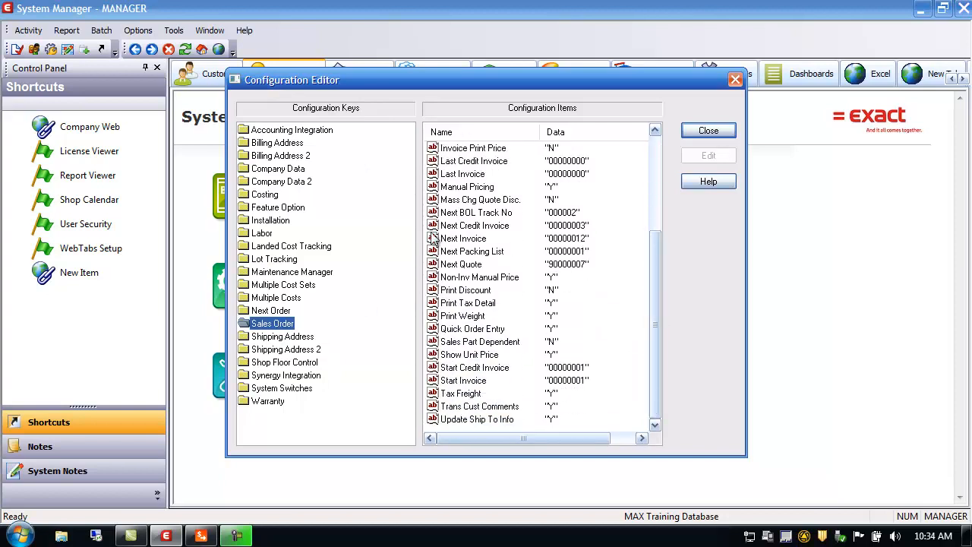
{"action": "left_click", "coordinate": [467, 331]}
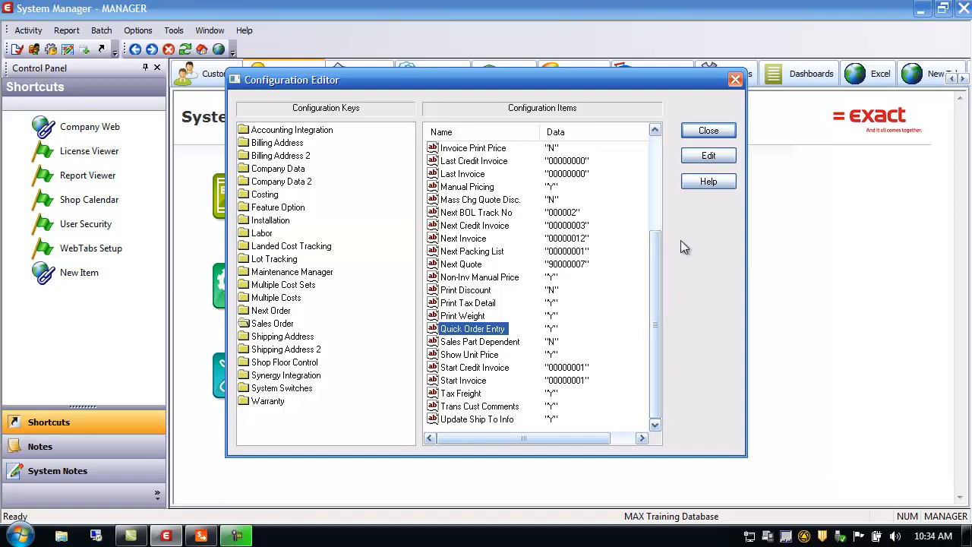
{"action": "left_click", "coordinate": [714, 131]}
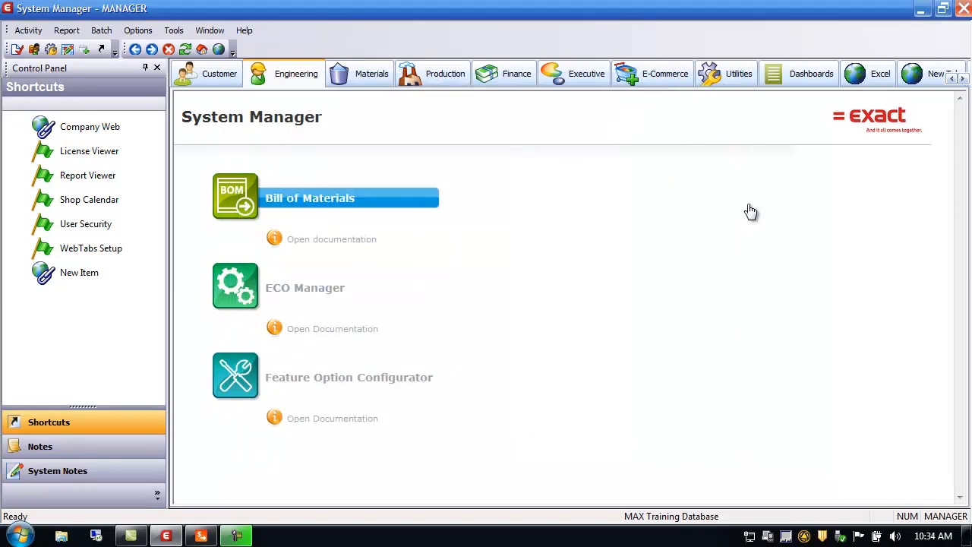
Return to the quote and add a second line for 10 of part 11000.
{"action": "left_click", "coordinate": [201, 536]}
{"action": "left_click", "coordinate": [71, 332]}
{"action": "left_click", "coordinate": [91, 331]}
{"action": "left_click", "coordinate": [156, 331]}
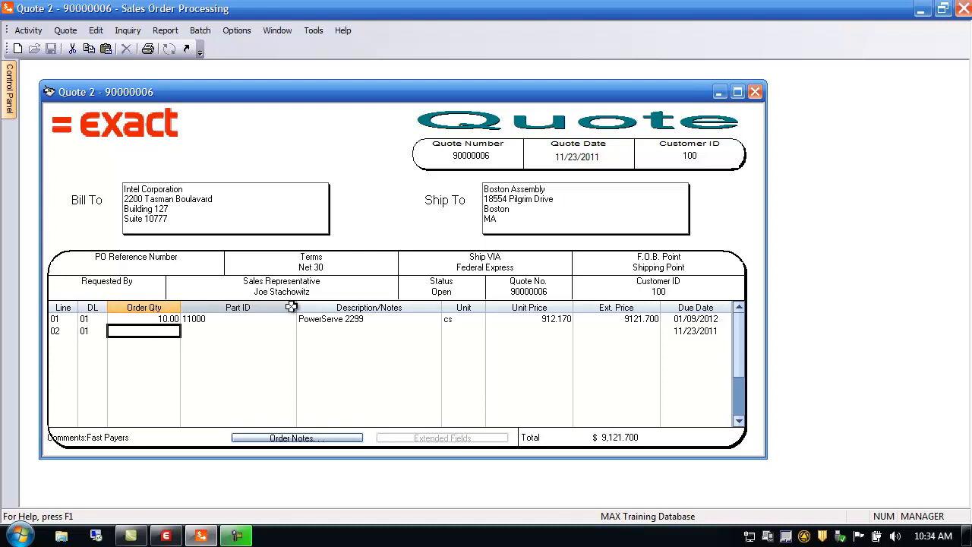
{"action": "type", "text": "10"}
{"action": "key", "text": "Tab"}
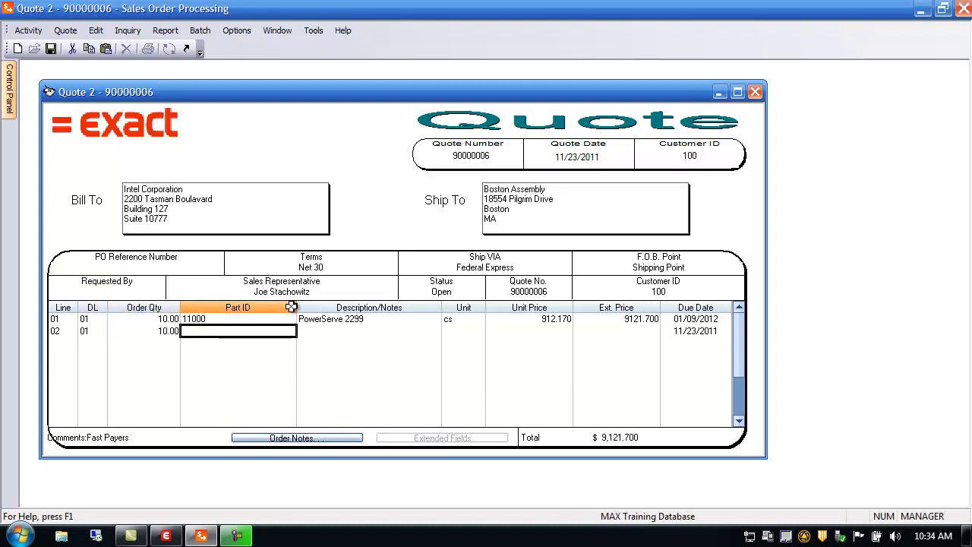
{"action": "type", "text": "111"}
{"action": "type", "text": "000"}
{"action": "key", "text": "Tab"}
{"action": "key", "text": "Tab"}
{"action": "key", "text": "Tab"}
{"action": "key", "text": "Tab"}
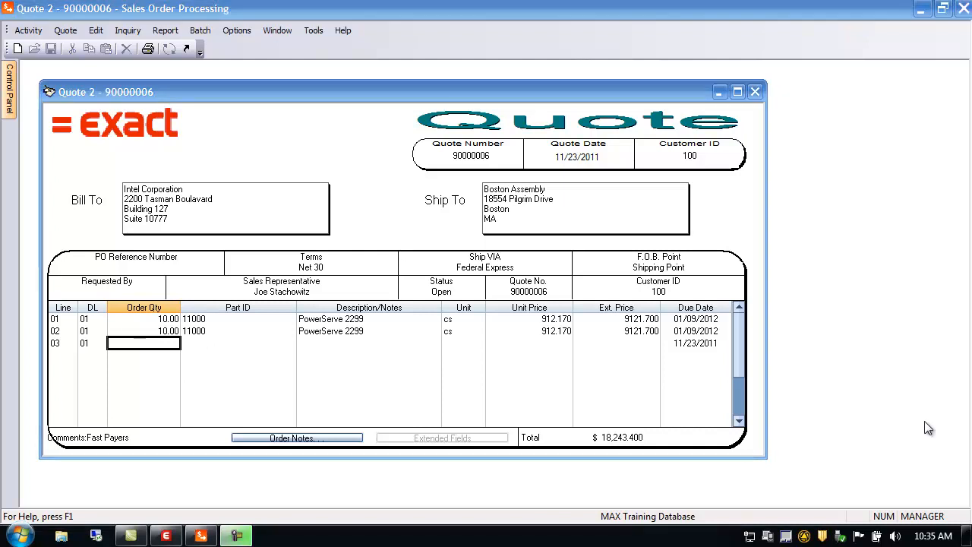
Inspect the first line's item detail, including its description and stock room browser.
{"action": "double_click", "coordinate": [62, 319]}
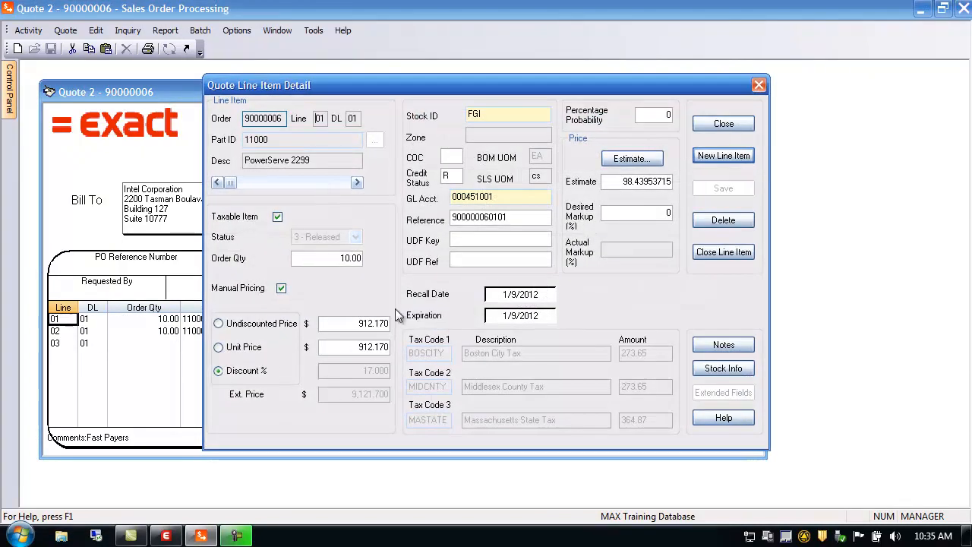
{"action": "left_click", "coordinate": [337, 180]}
{"action": "left_click_drag", "start_coordinate": [346, 183], "coordinate": [228, 183]}
{"action": "left_click", "coordinate": [358, 183]}
{"action": "left_click", "coordinate": [217, 182]}
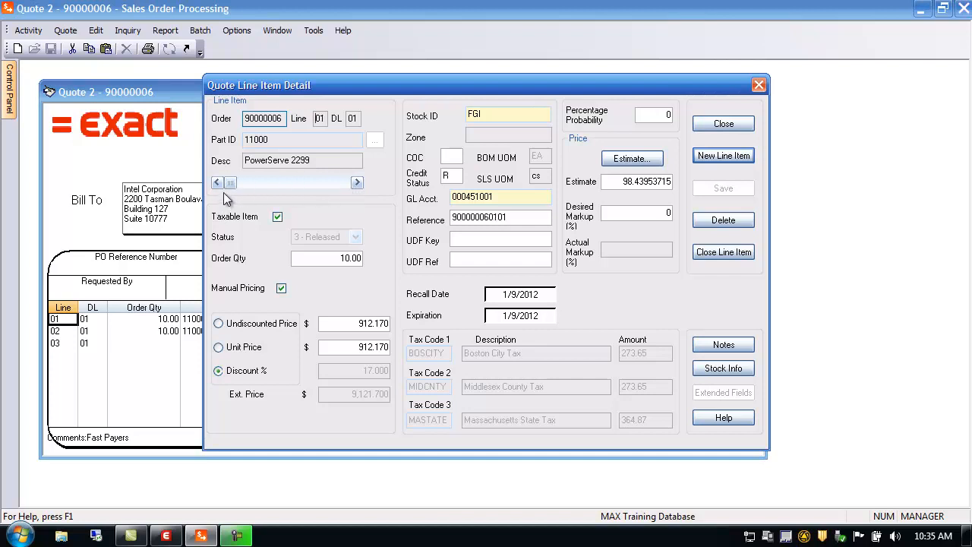
{"action": "double_click", "coordinate": [485, 115]}
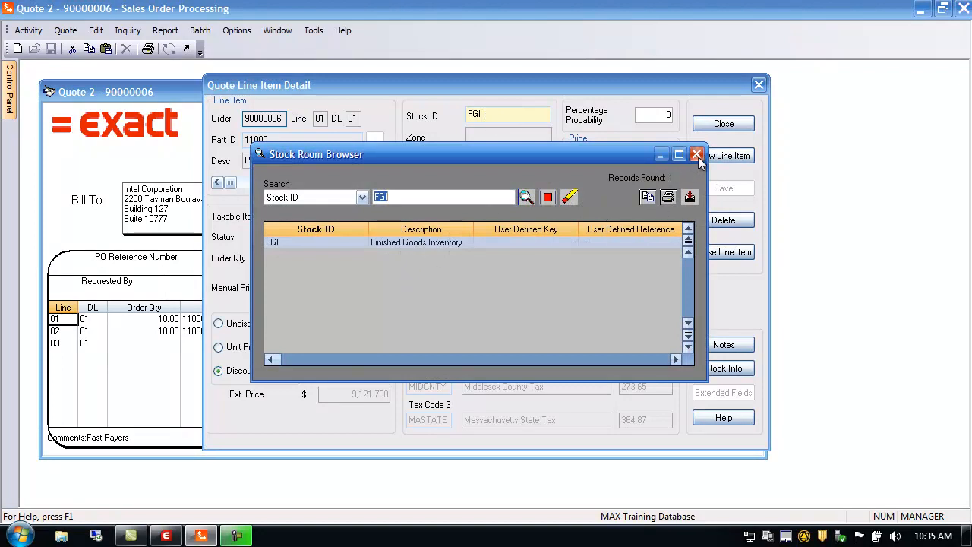
{"action": "left_click", "coordinate": [697, 155]}
{"action": "left_click", "coordinate": [652, 115]}
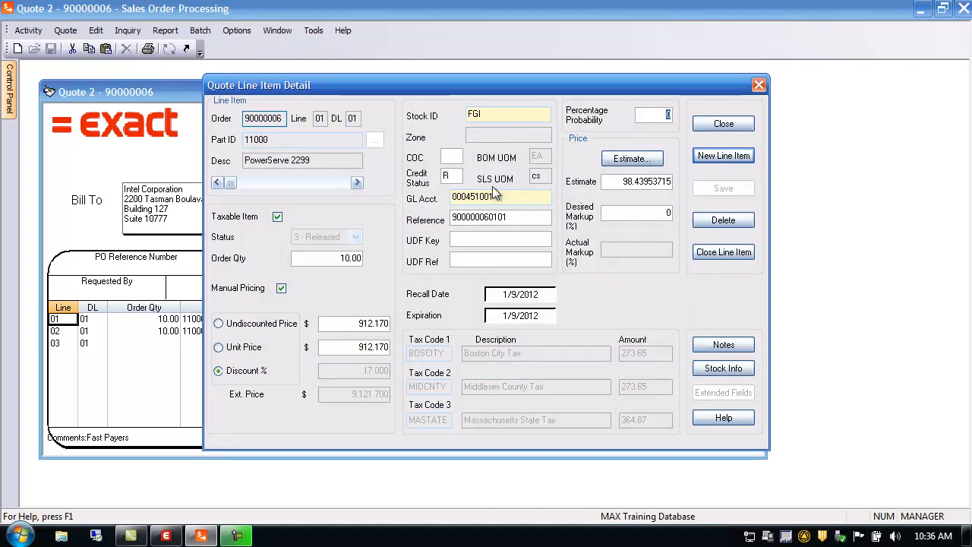
{"action": "left_click", "coordinate": [516, 220]}
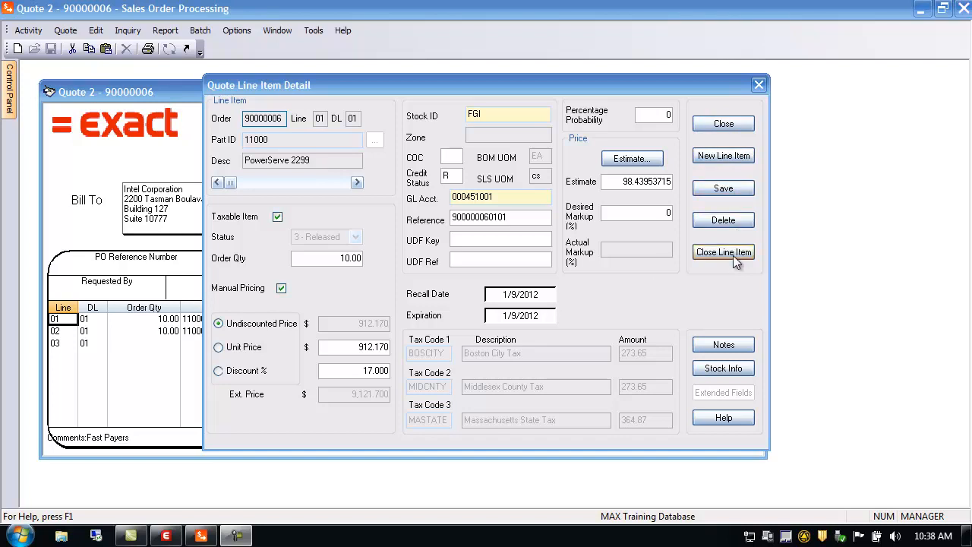
Review the first line's notes, toggling between Sales Order and Part note types, and its stock information.
{"action": "left_click", "coordinate": [724, 346]}
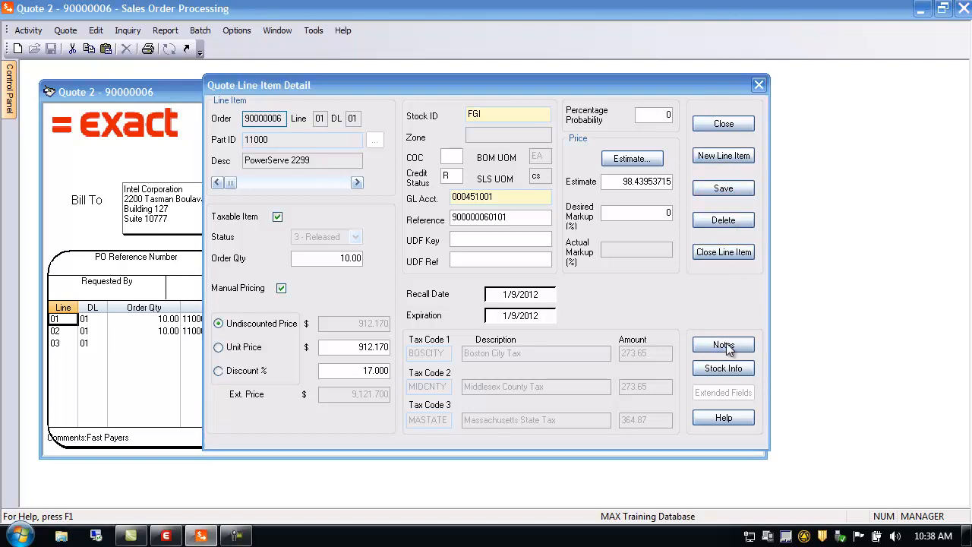
{"action": "left_click", "coordinate": [570, 144]}
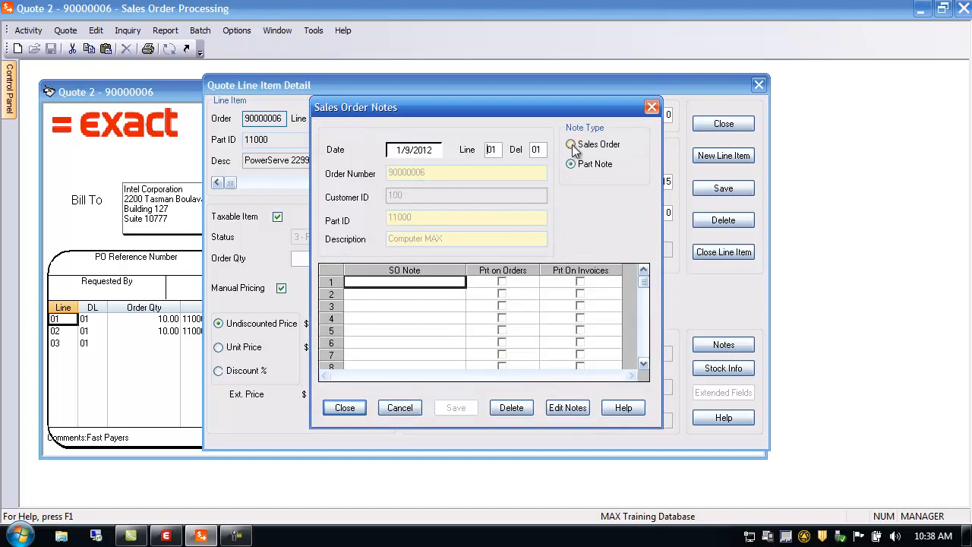
{"action": "left_click", "coordinate": [571, 164]}
{"action": "left_click", "coordinate": [401, 405]}
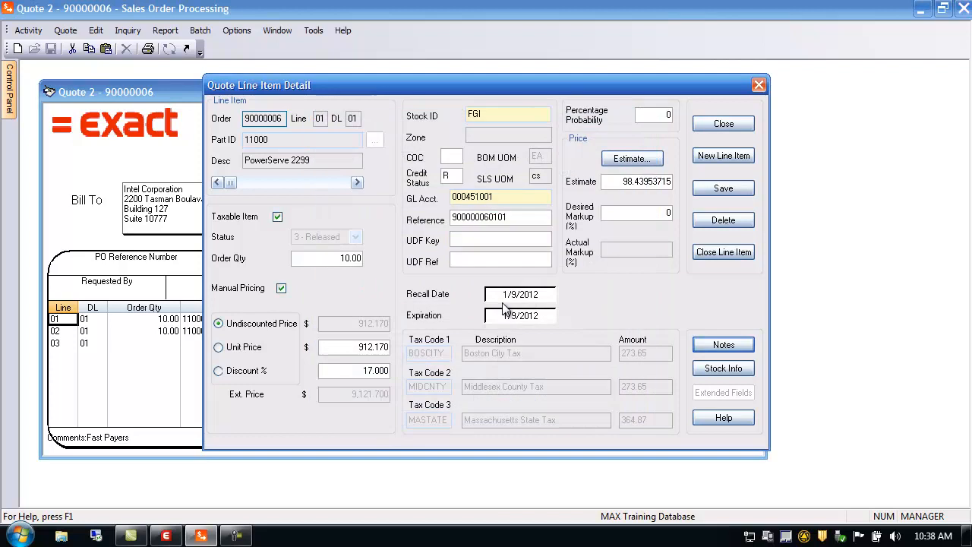
{"action": "left_click", "coordinate": [733, 372]}
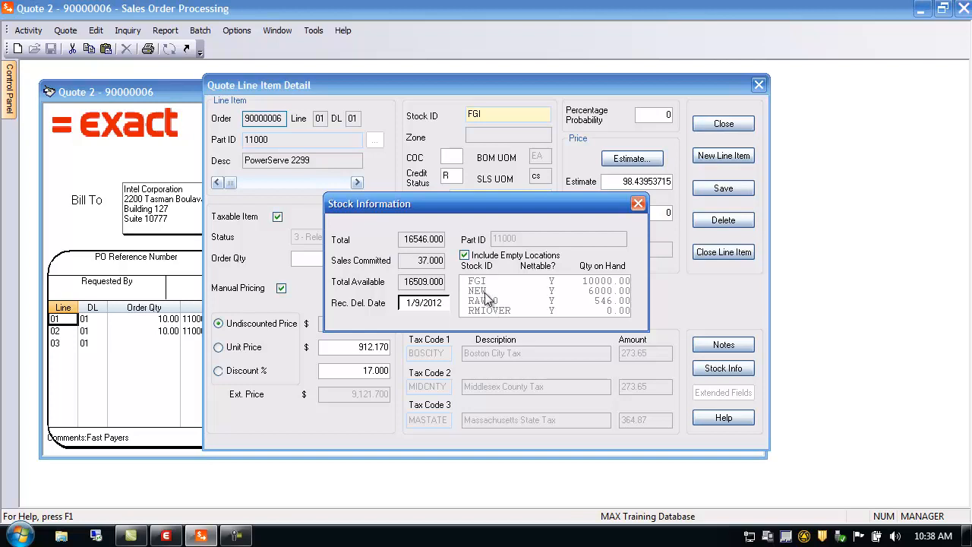
{"action": "double_click", "coordinate": [416, 260]}
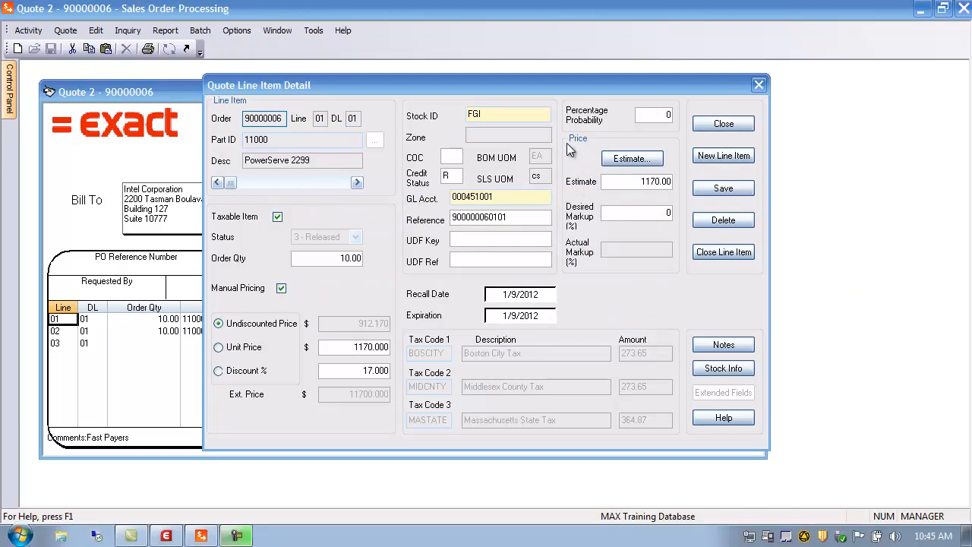
Open the line's estimate, load the BOM and routing, and set the standard monitor's Qty Per to 12.
{"action": "left_click", "coordinate": [630, 161]}
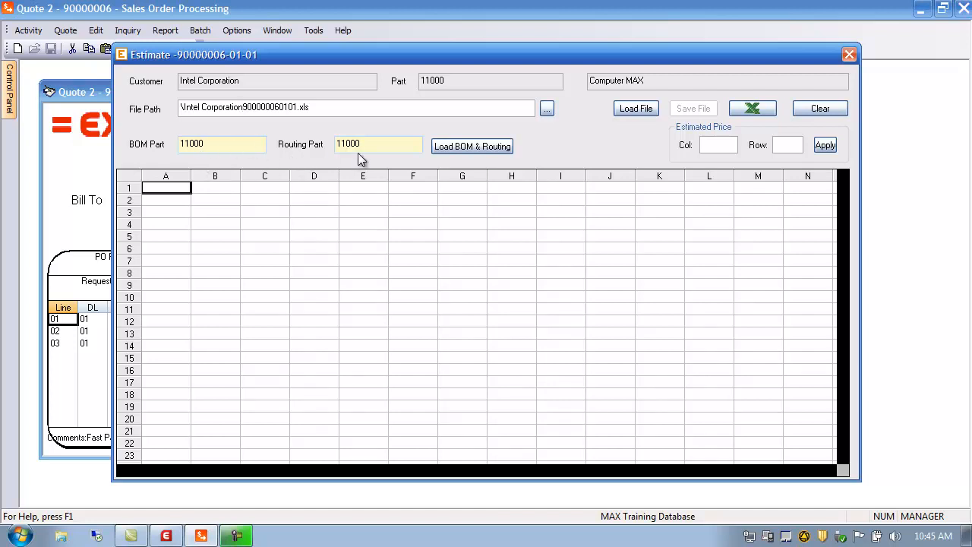
{"action": "left_click", "coordinate": [450, 147]}
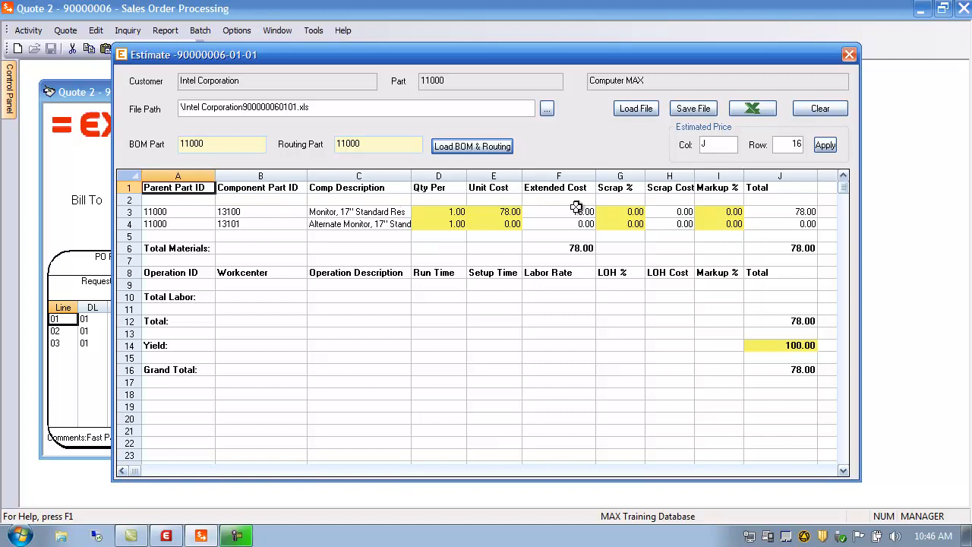
{"action": "left_click", "coordinate": [168, 212]}
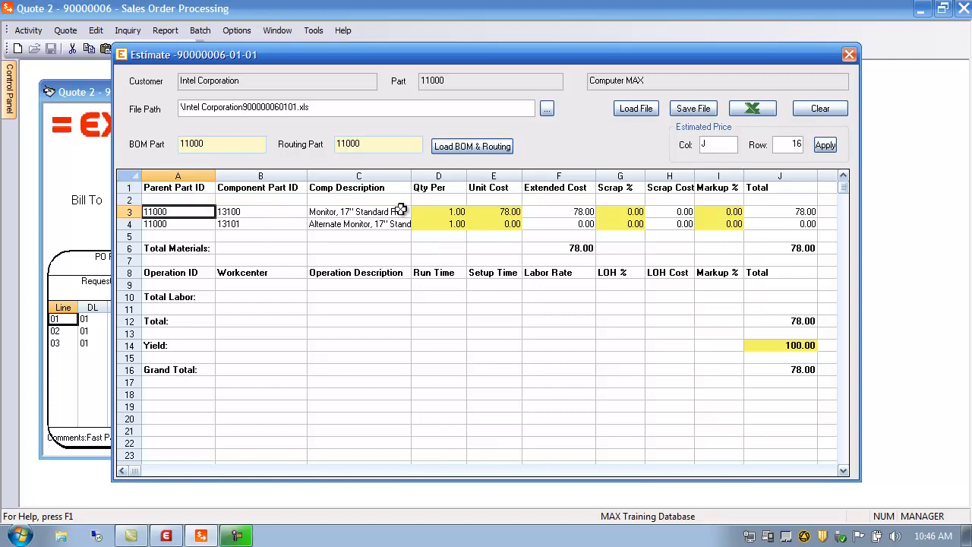
{"action": "left_click", "coordinate": [427, 215]}
{"action": "left_click", "coordinate": [453, 225]}
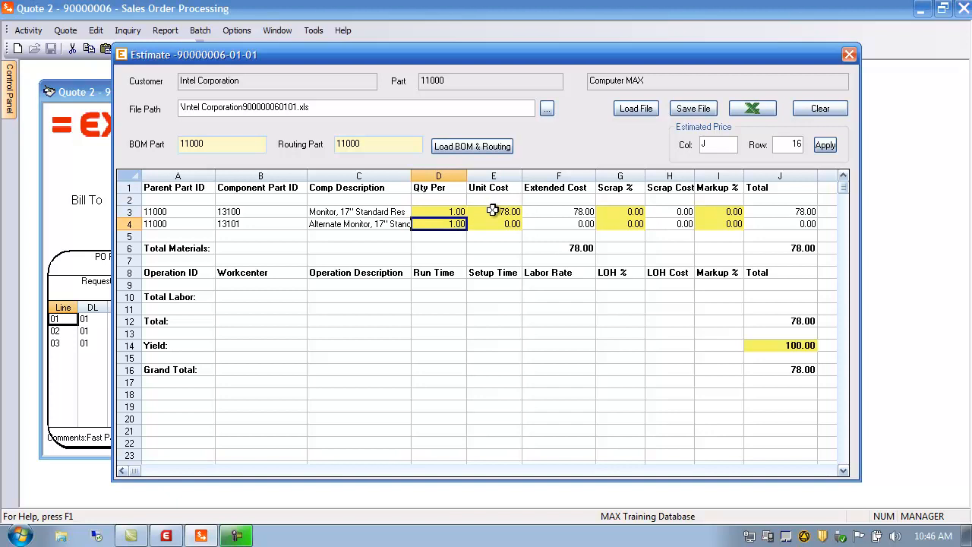
{"action": "left_click", "coordinate": [494, 213]}
{"action": "left_click", "coordinate": [495, 224]}
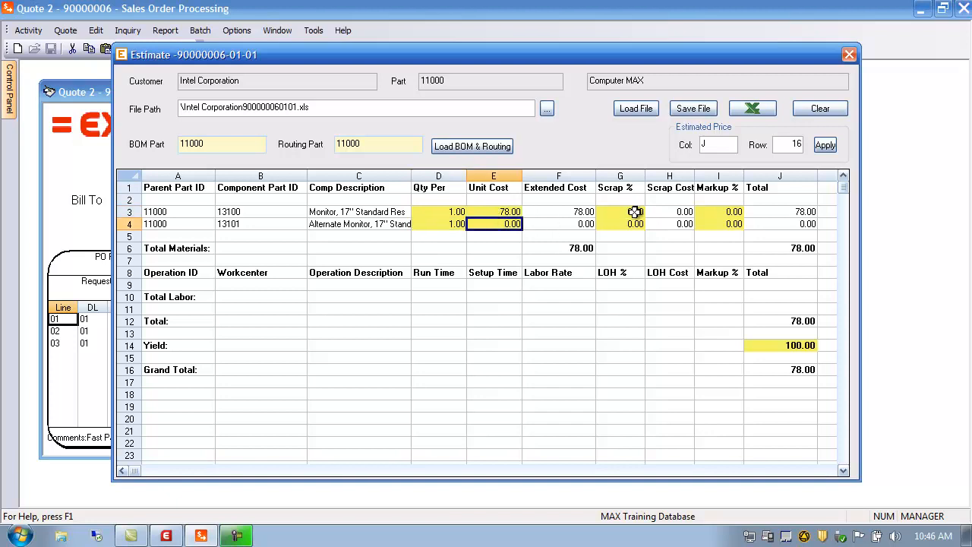
{"action": "left_click", "coordinate": [797, 249]}
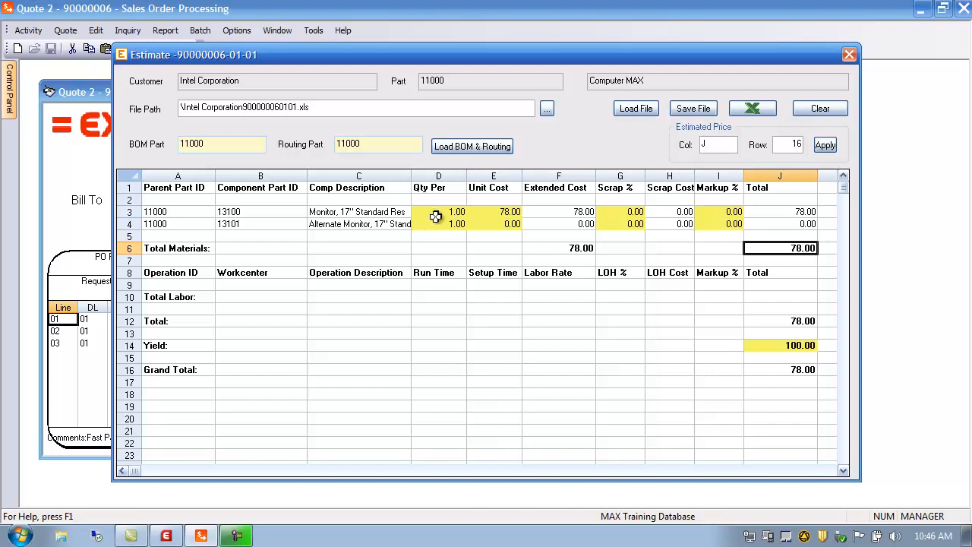
{"action": "left_click", "coordinate": [436, 216]}
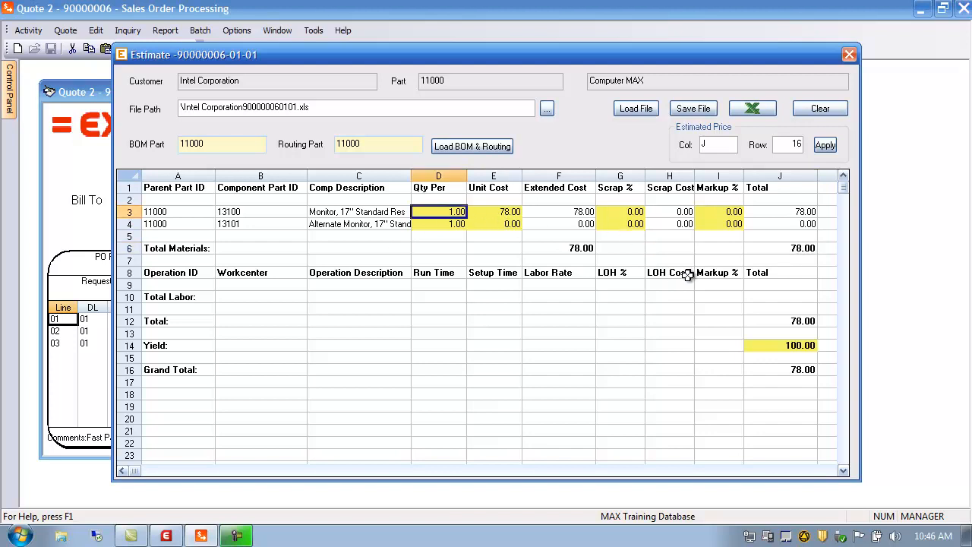
{"action": "type", "text": "12"}
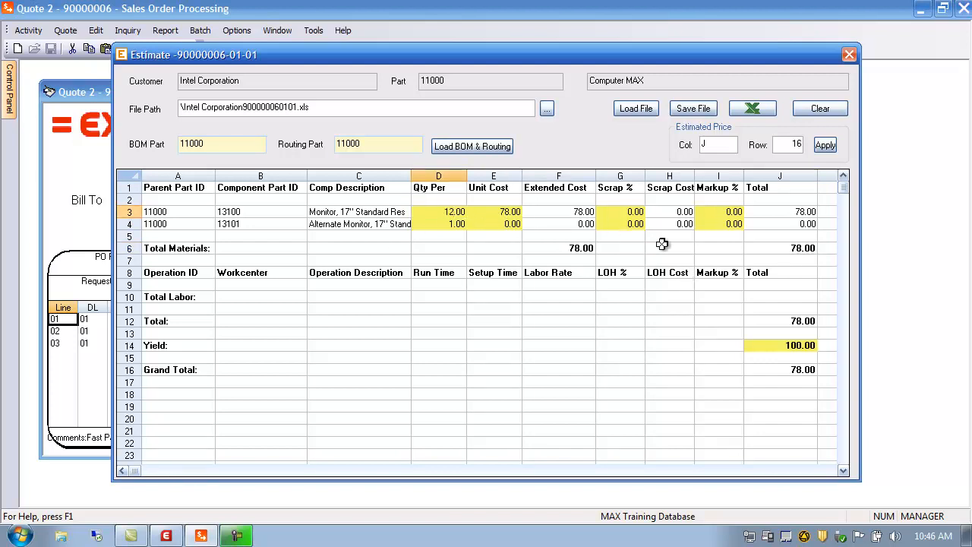
{"action": "left_click", "coordinate": [561, 212]}
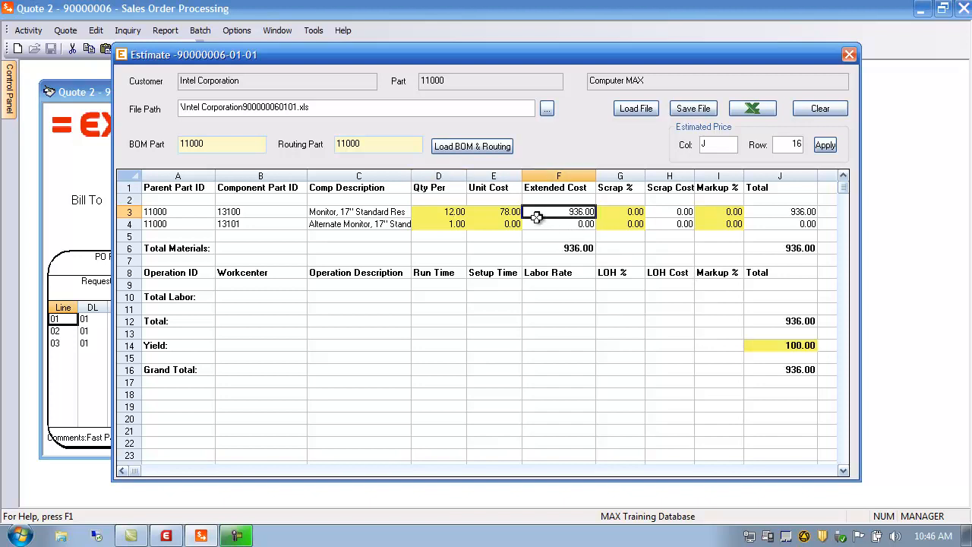
{"action": "left_click", "coordinate": [786, 247]}
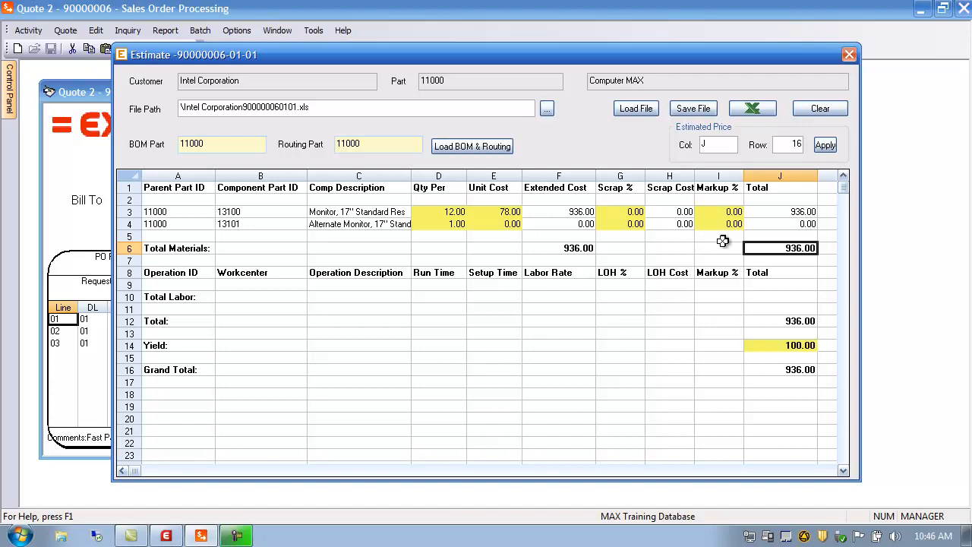
Save the estimate as Intel Corporation900000060101.xls and open it in Excel, then close Excel.
{"action": "left_click", "coordinate": [705, 110]}
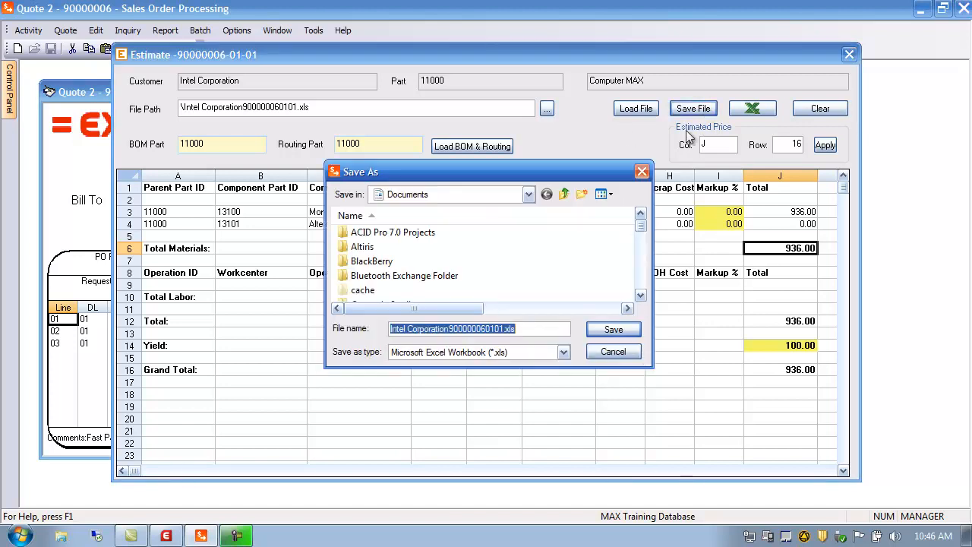
{"action": "left_click", "coordinate": [600, 335]}
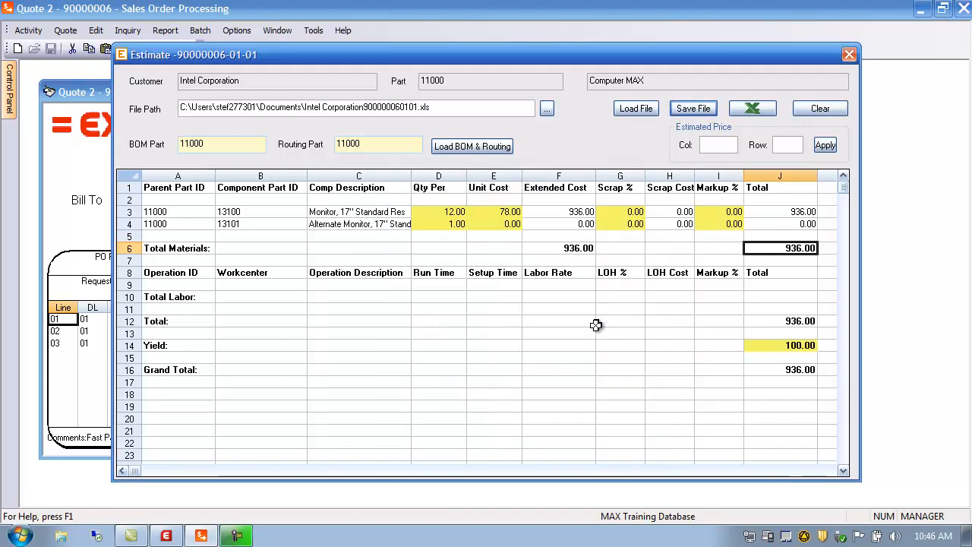
{"action": "left_click", "coordinate": [755, 111]}
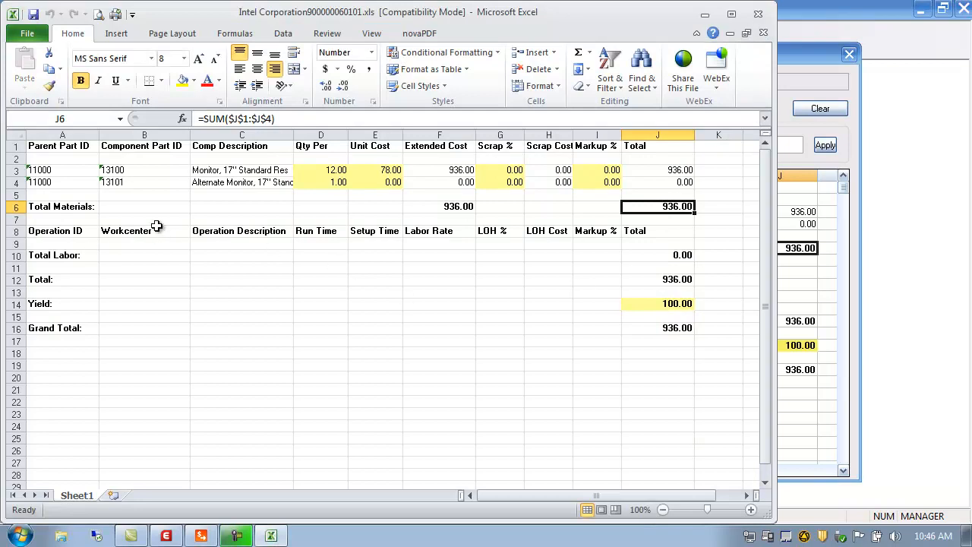
{"action": "left_click", "coordinate": [32, 16]}
{"action": "left_click", "coordinate": [759, 16]}
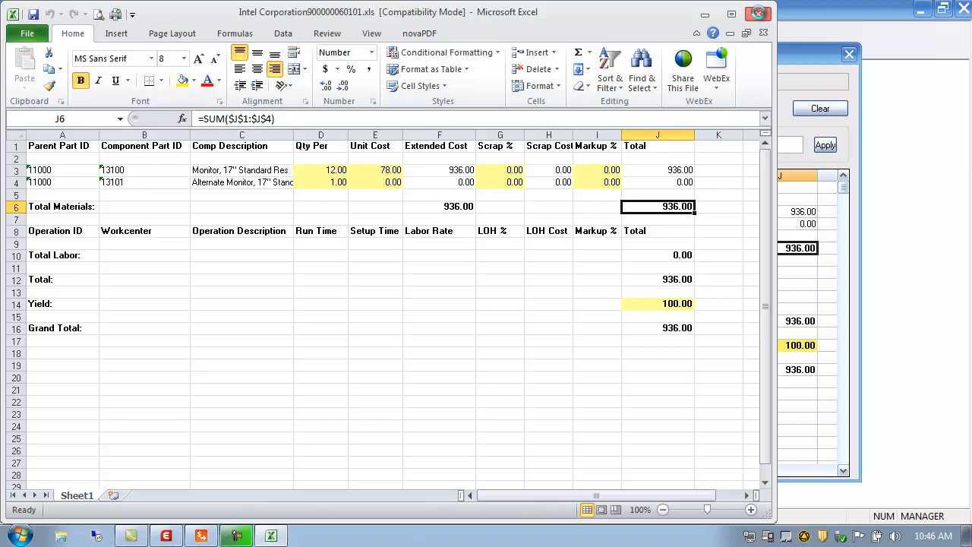
{"action": "left_click", "coordinate": [714, 145]}
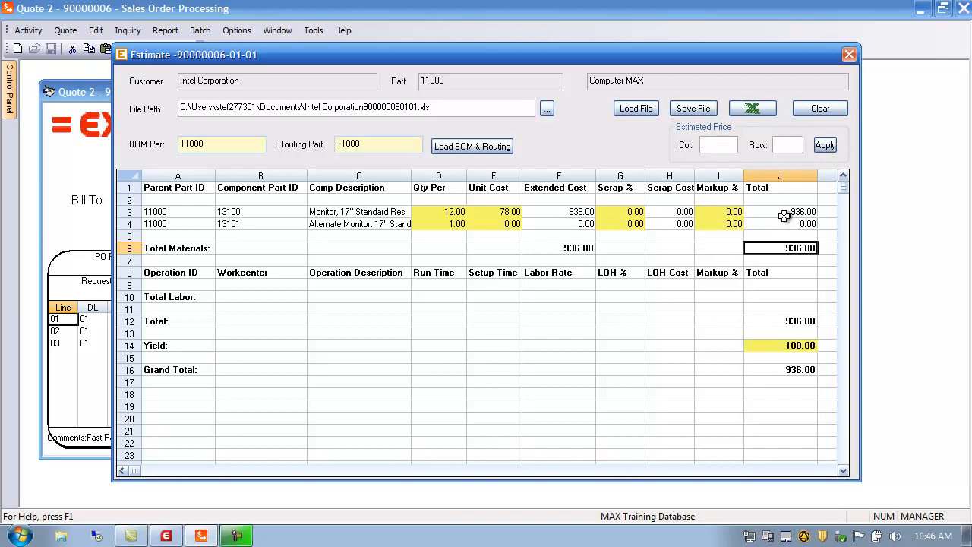
Examine the estimate spreadsheet's materials, labor, yield and total rows.
{"action": "left_click", "coordinate": [188, 248]}
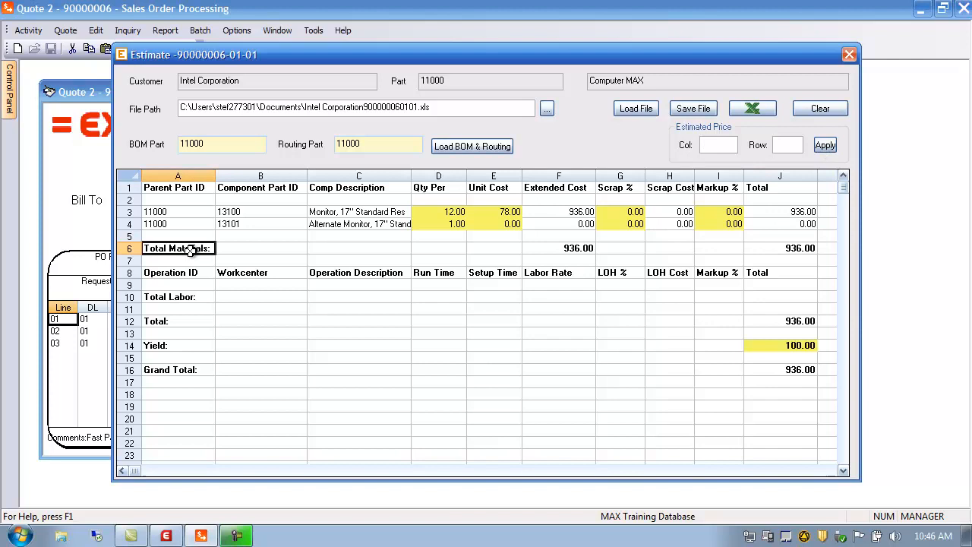
{"action": "left_click", "coordinate": [130, 248]}
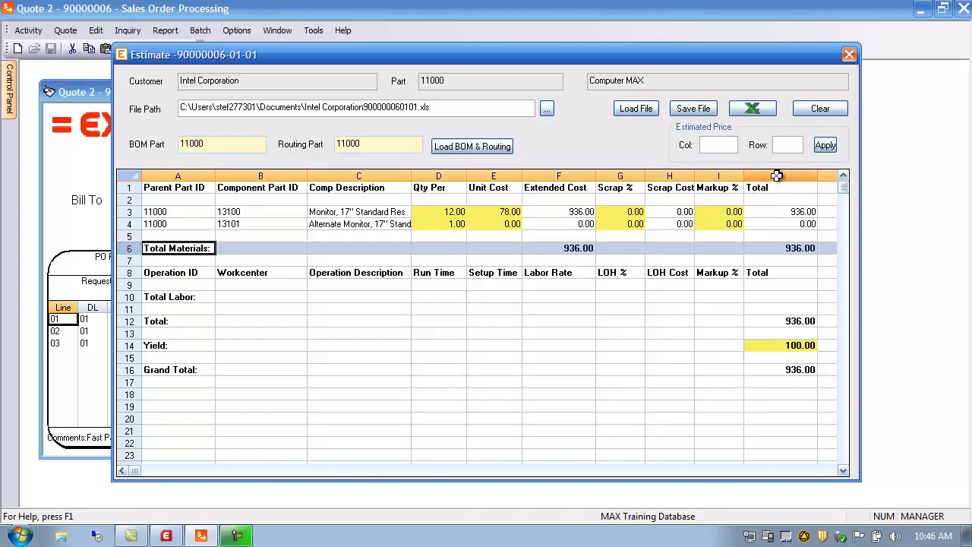
{"action": "left_click", "coordinate": [776, 175]}
{"action": "left_click", "coordinate": [782, 249]}
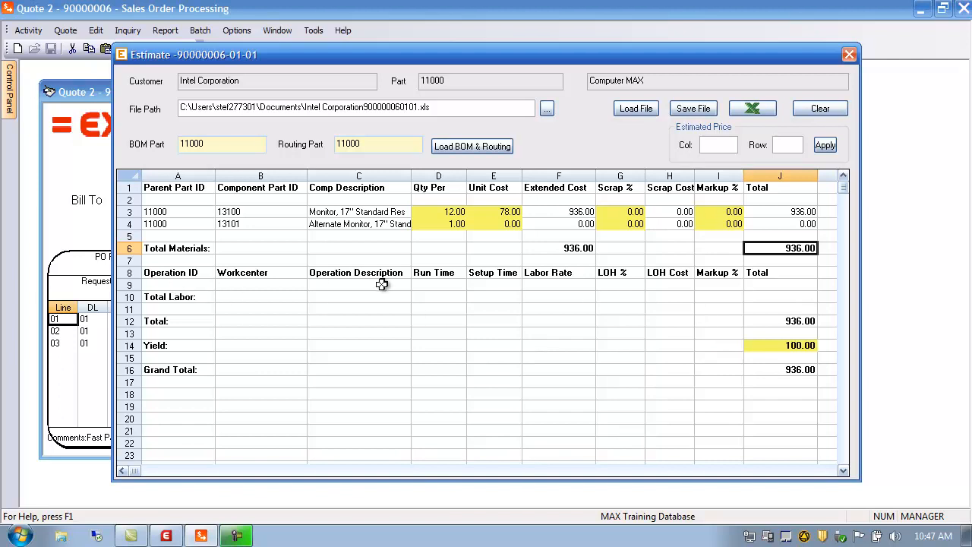
{"action": "left_click", "coordinate": [188, 288]}
{"action": "left_click", "coordinate": [269, 283]}
{"action": "left_click", "coordinate": [349, 284]}
{"action": "left_click", "coordinate": [373, 147]}
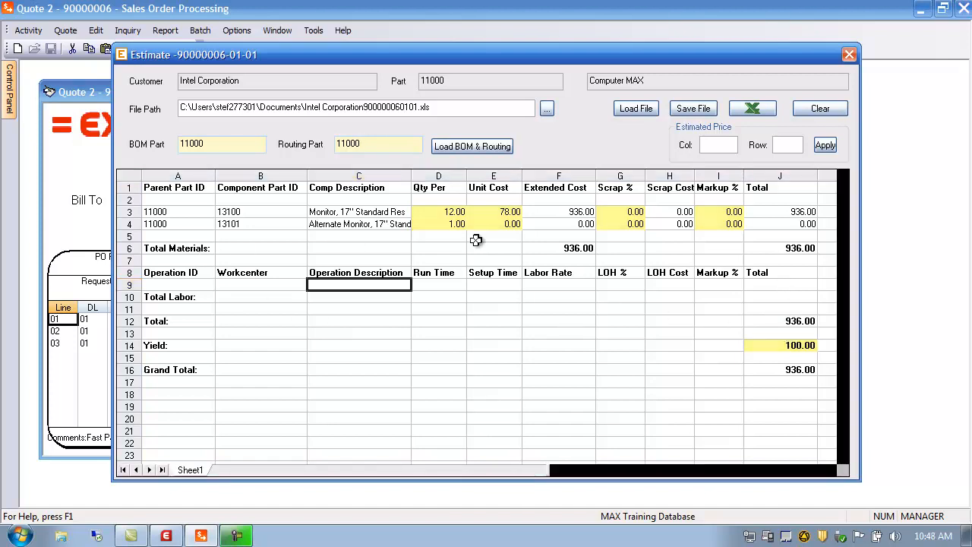
{"action": "left_click", "coordinate": [799, 248]}
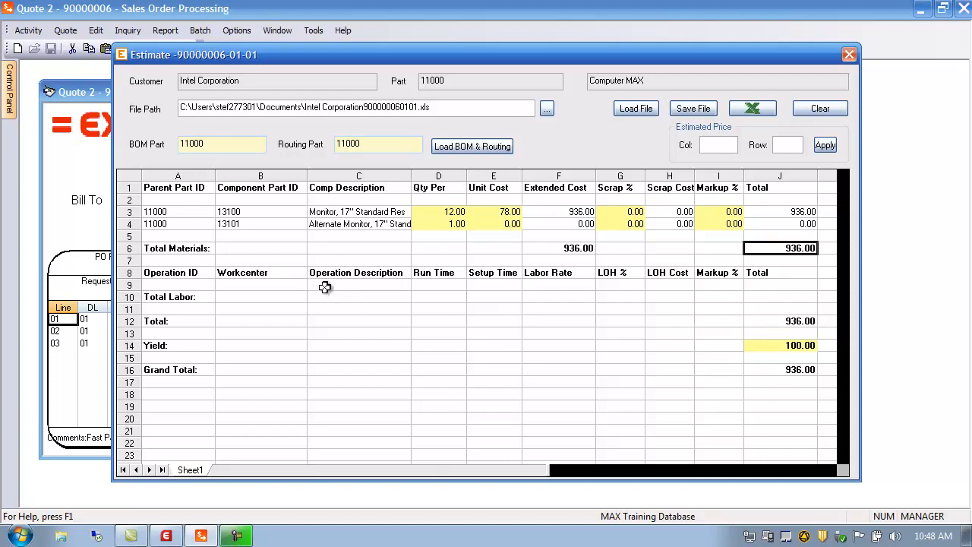
{"action": "left_click", "coordinate": [784, 348]}
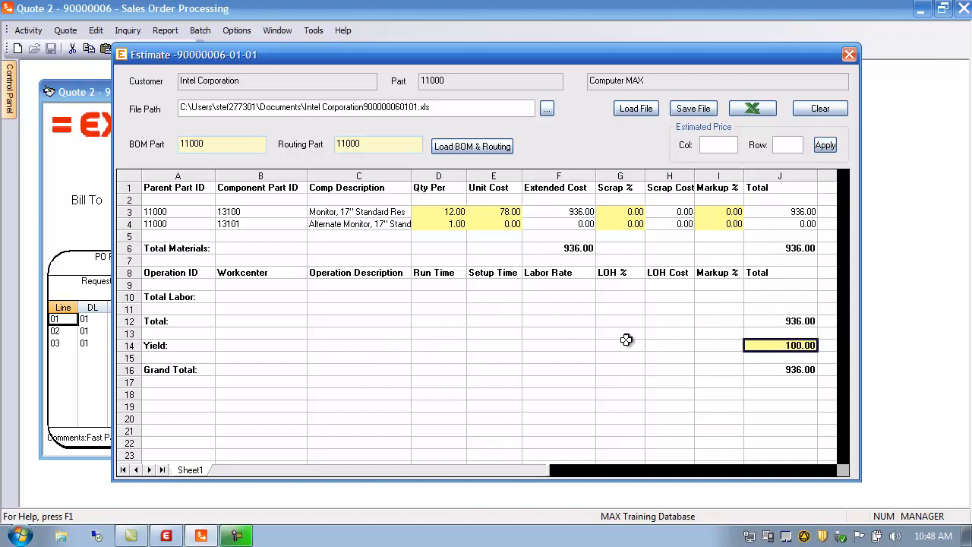
Apply the Grand Total cell, column J row 16, as the line's estimated price.
{"action": "left_click", "coordinate": [709, 142]}
{"action": "left_click", "coordinate": [791, 370]}
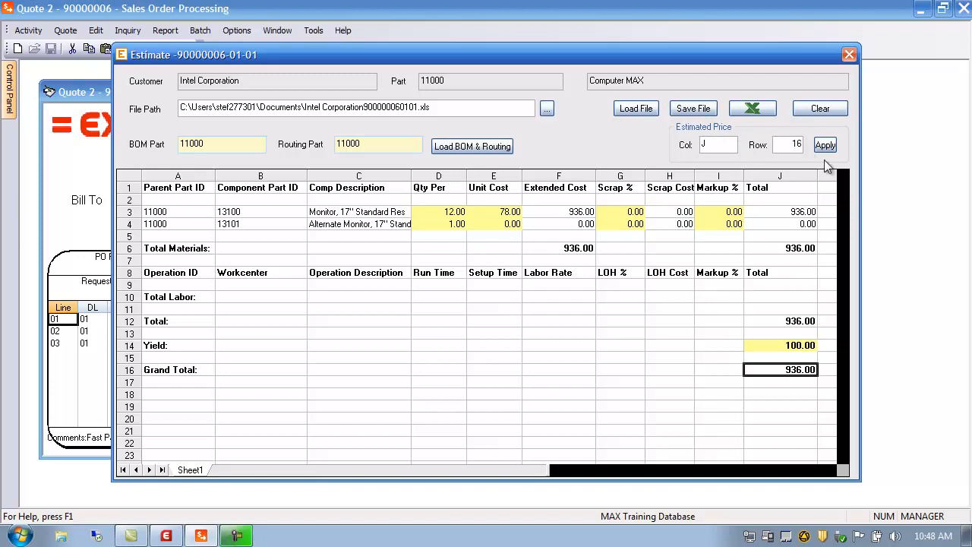
{"action": "left_click", "coordinate": [825, 144]}
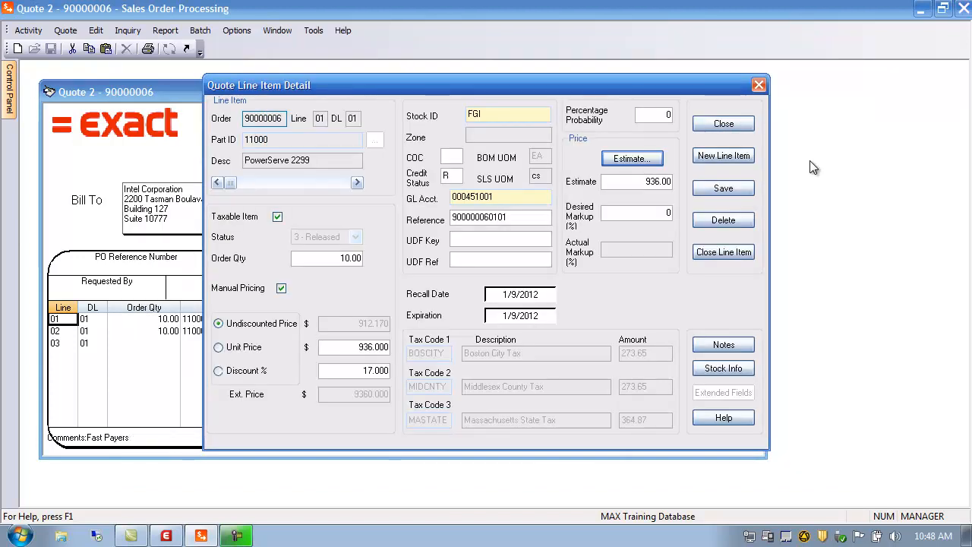
Set the line's desired markup to 100%, save the line, and close the item detail.
{"action": "double_click", "coordinate": [647, 182]}
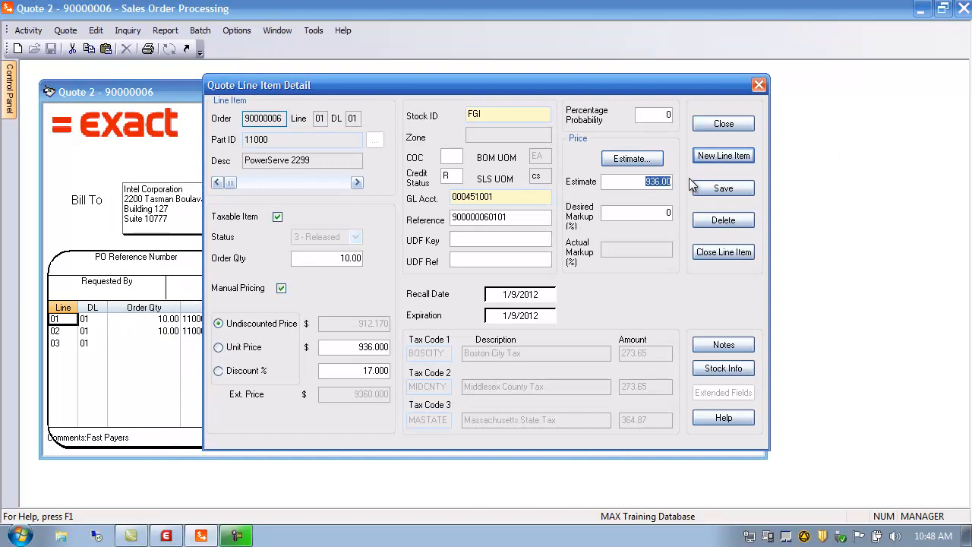
{"action": "key", "text": "Tab"}
{"action": "type", "text": "100"}
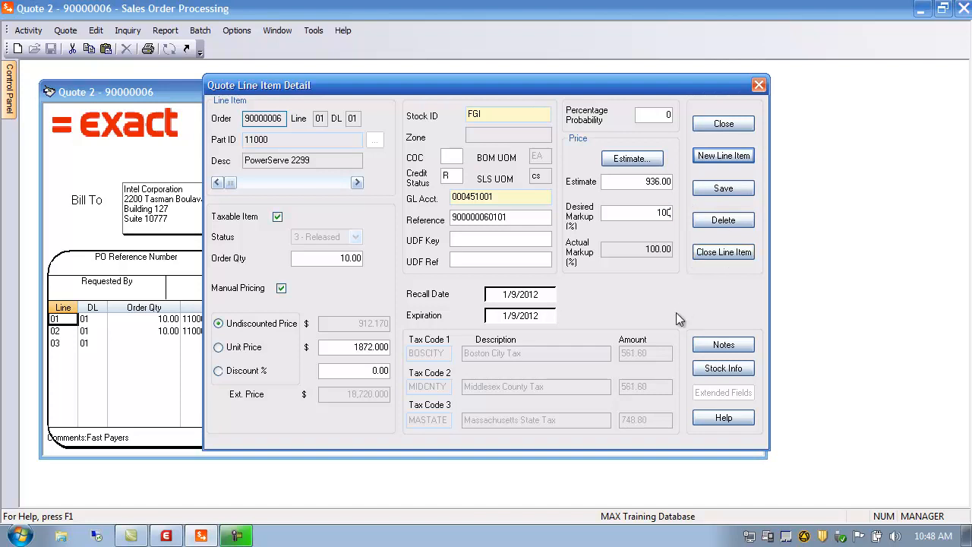
{"action": "left_click", "coordinate": [723, 189]}
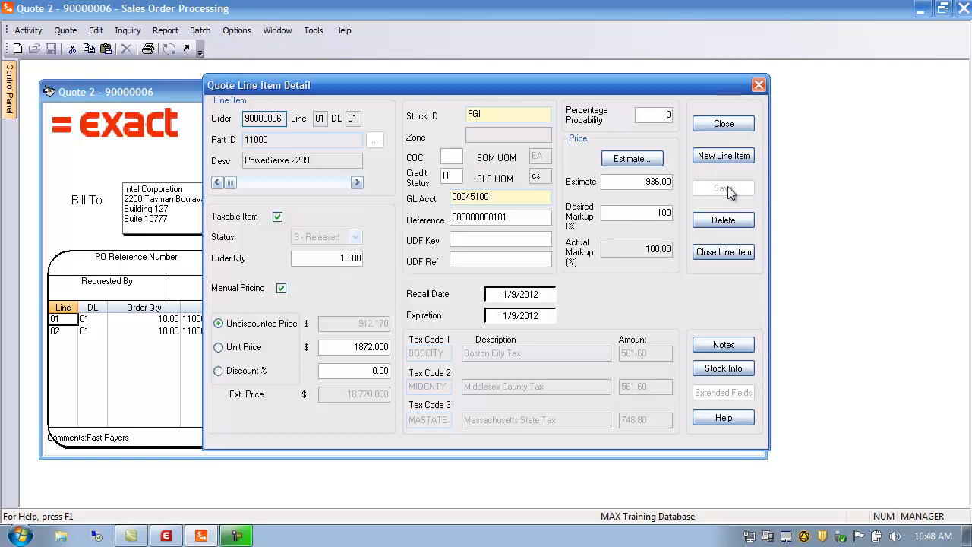
{"action": "left_click", "coordinate": [725, 124]}
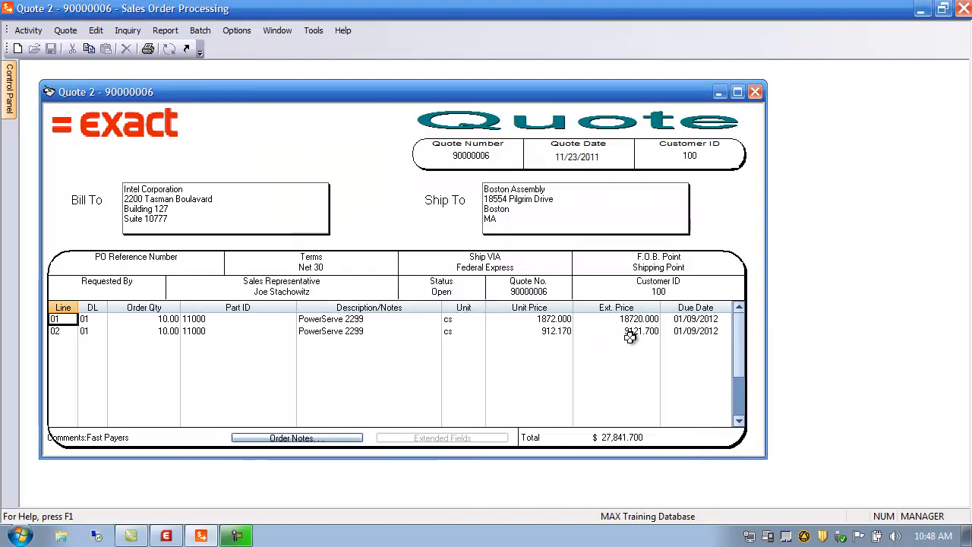
Open the first quote line's item detail again.
{"action": "left_click", "coordinate": [84, 322]}
{"action": "left_click", "coordinate": [60, 322]}
{"action": "left_click", "coordinate": [84, 320]}
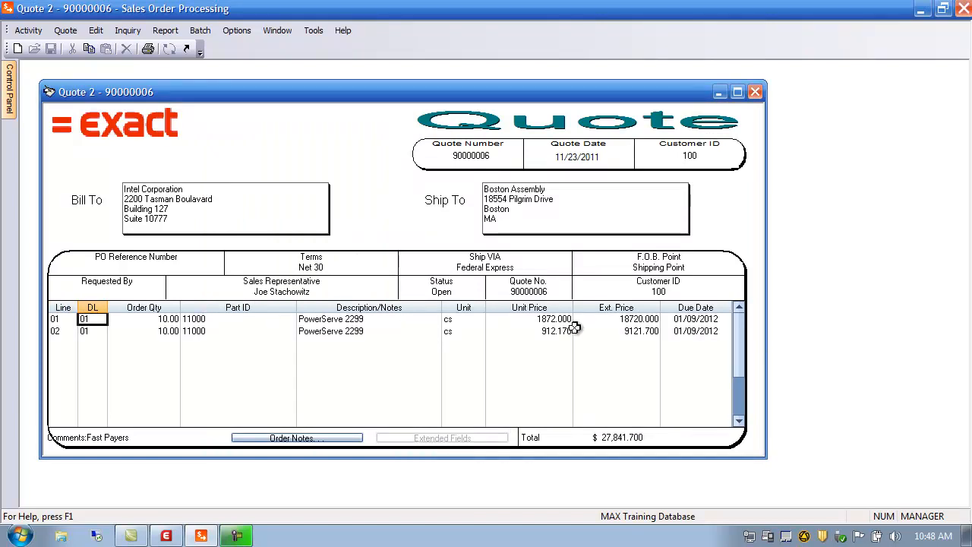
{"action": "left_click", "coordinate": [629, 317]}
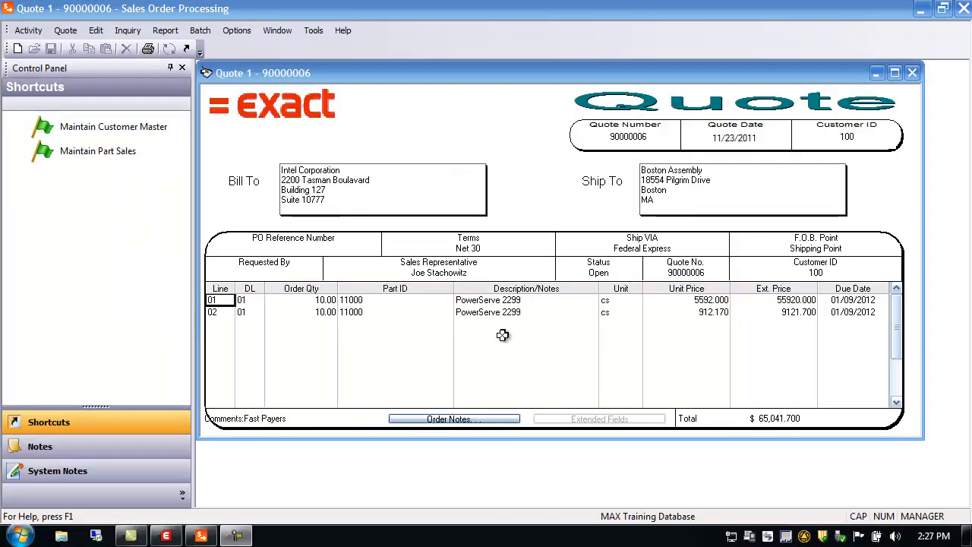
{"action": "double_click", "coordinate": [224, 301]}
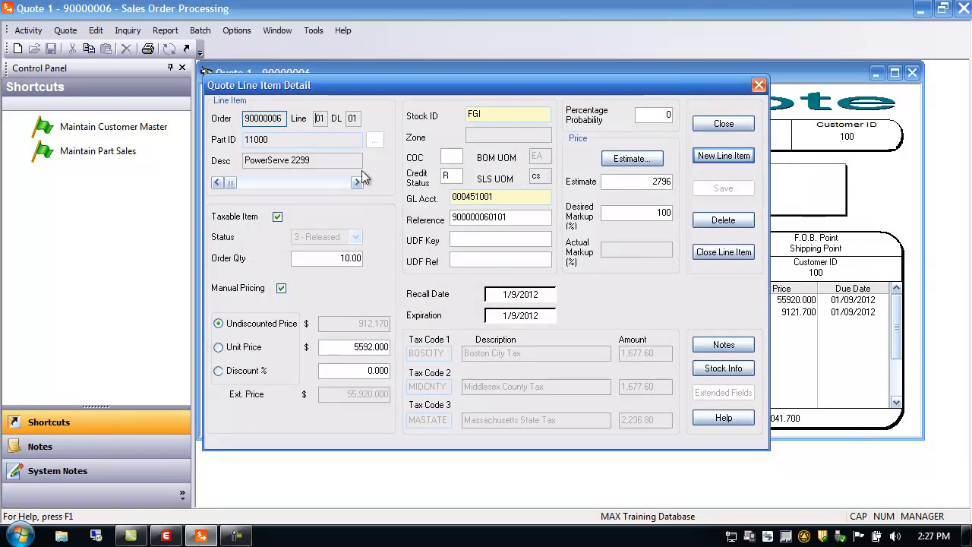
Open the document links associated with the first quote line.
{"action": "right_click", "coordinate": [284, 117]}
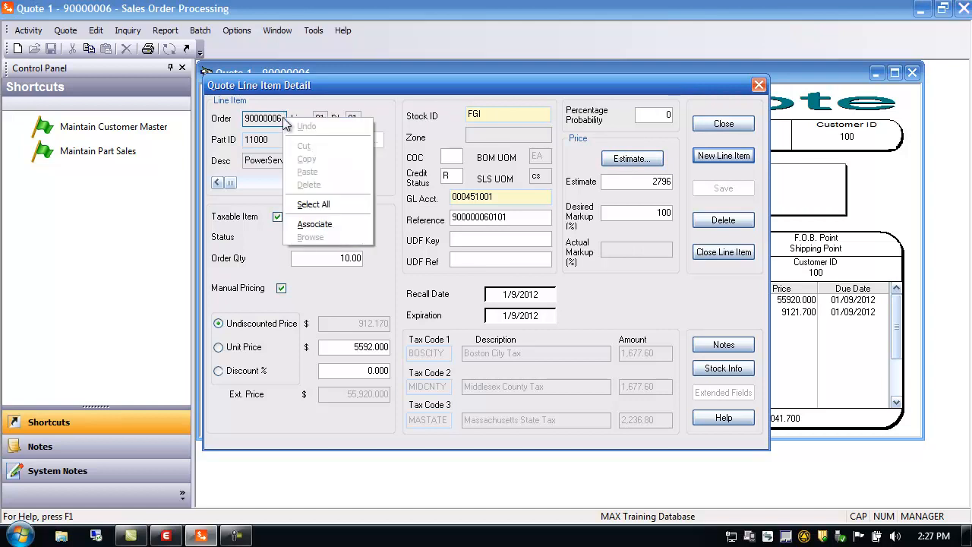
{"action": "left_click", "coordinate": [325, 222]}
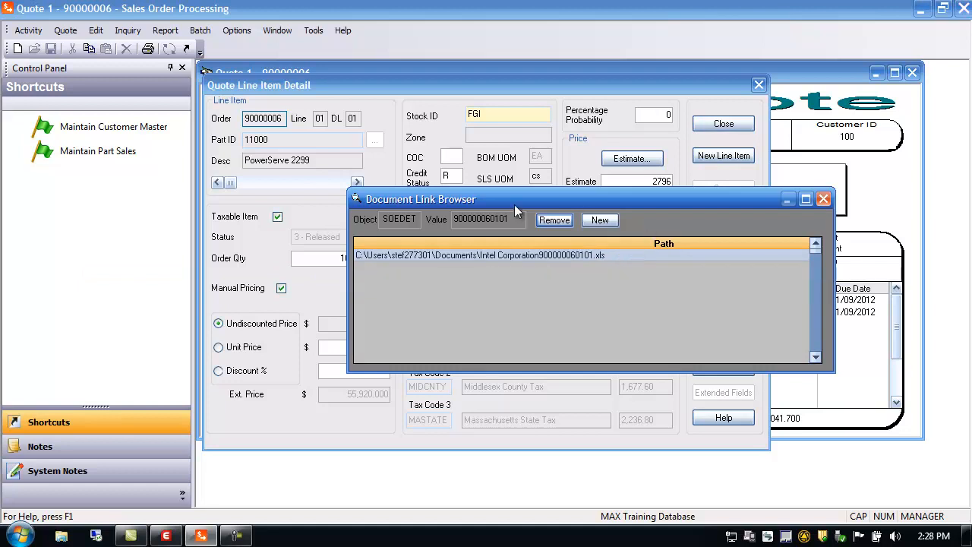
{"action": "left_click", "coordinate": [600, 220]}
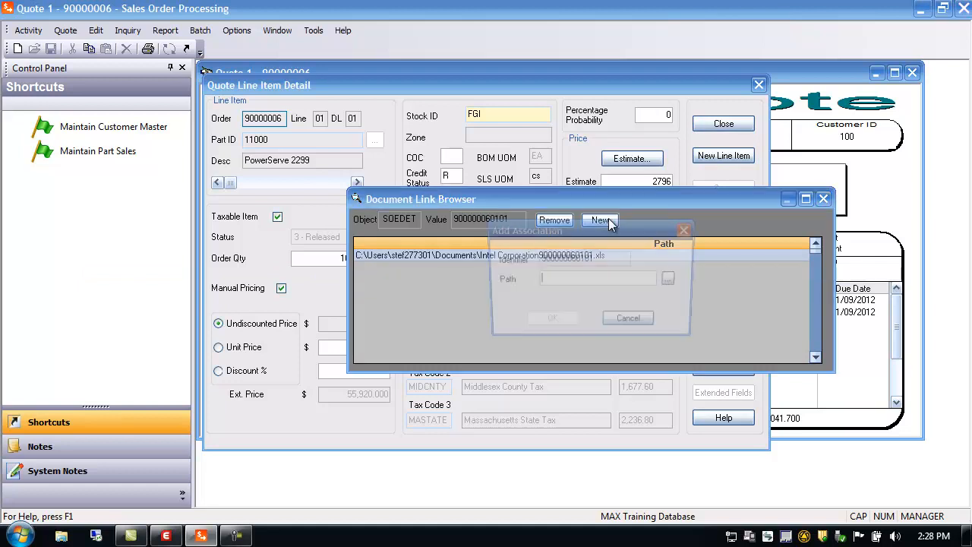
{"action": "left_click", "coordinate": [673, 281]}
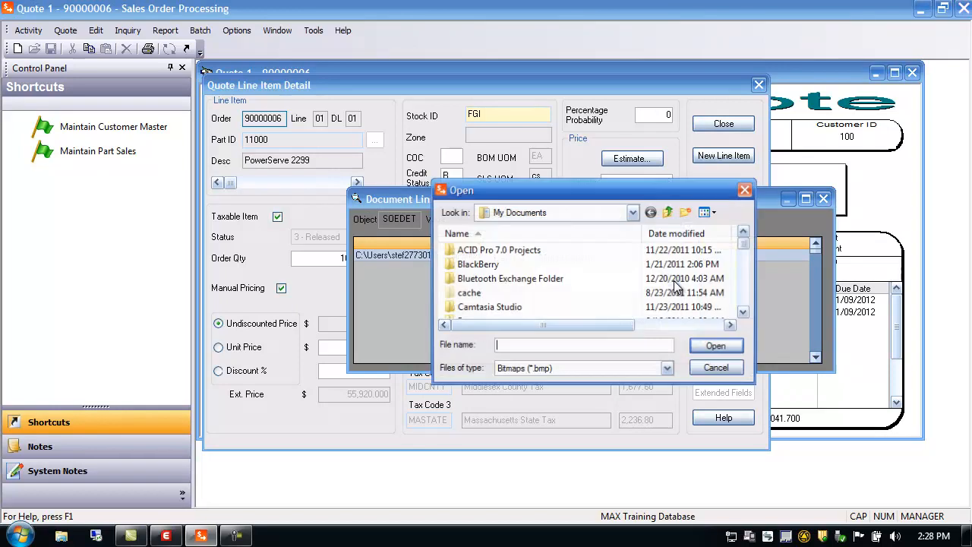
{"action": "left_click", "coordinate": [720, 370]}
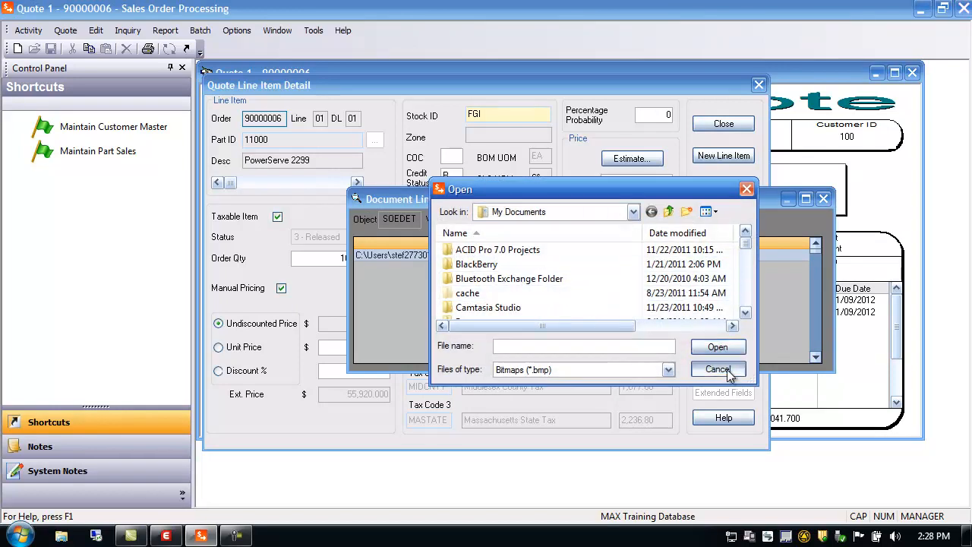
{"action": "left_click", "coordinate": [646, 329]}
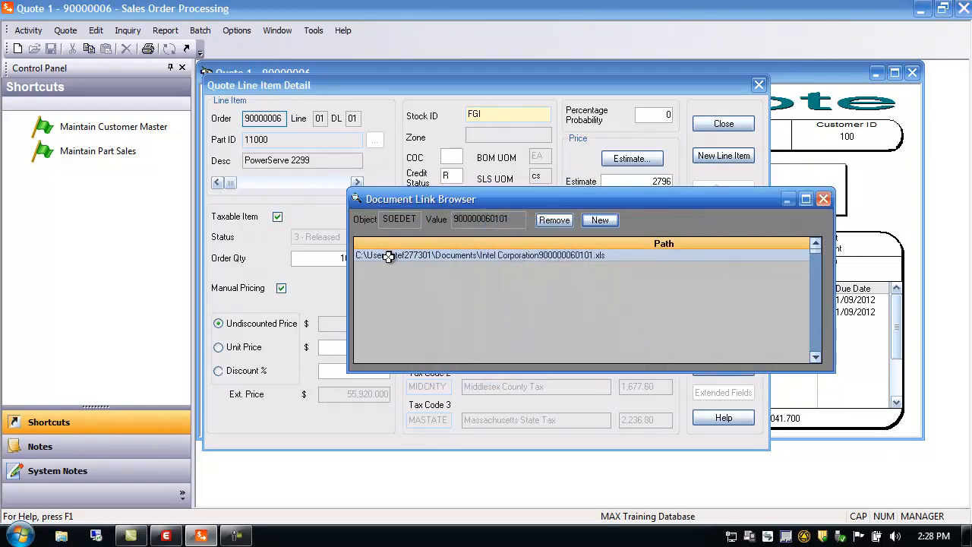
Close the document link browser and the quote line item detail.
{"action": "left_click", "coordinate": [823, 198]}
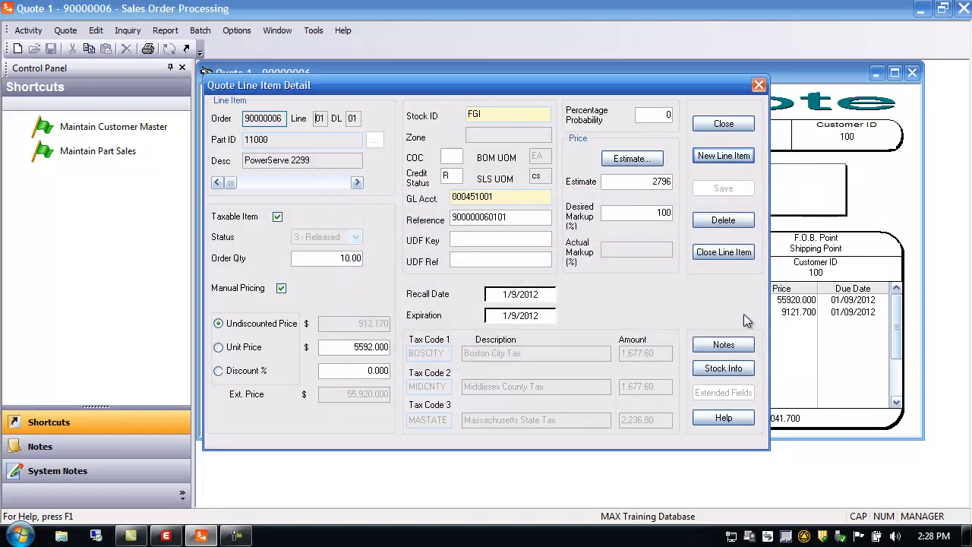
{"action": "left_click", "coordinate": [726, 126]}
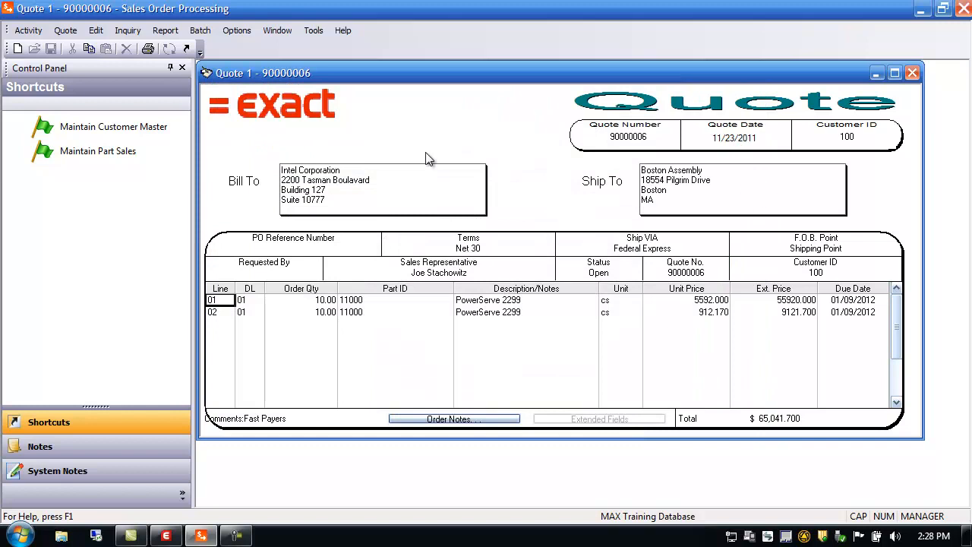
Add a third quote line with quantity 10 for the non-inventory part NEW PART.
{"action": "left_click", "coordinate": [67, 32]}
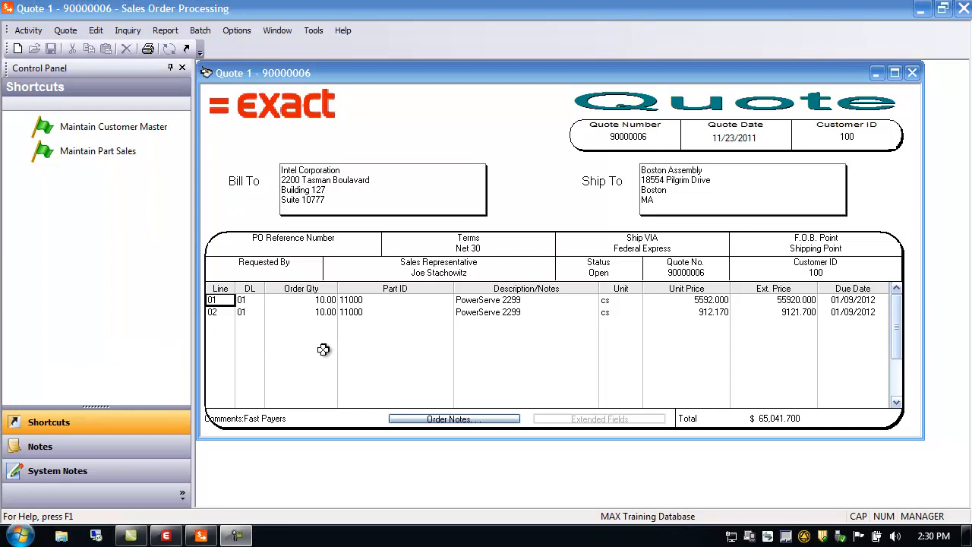
{"action": "left_click", "coordinate": [221, 322]}
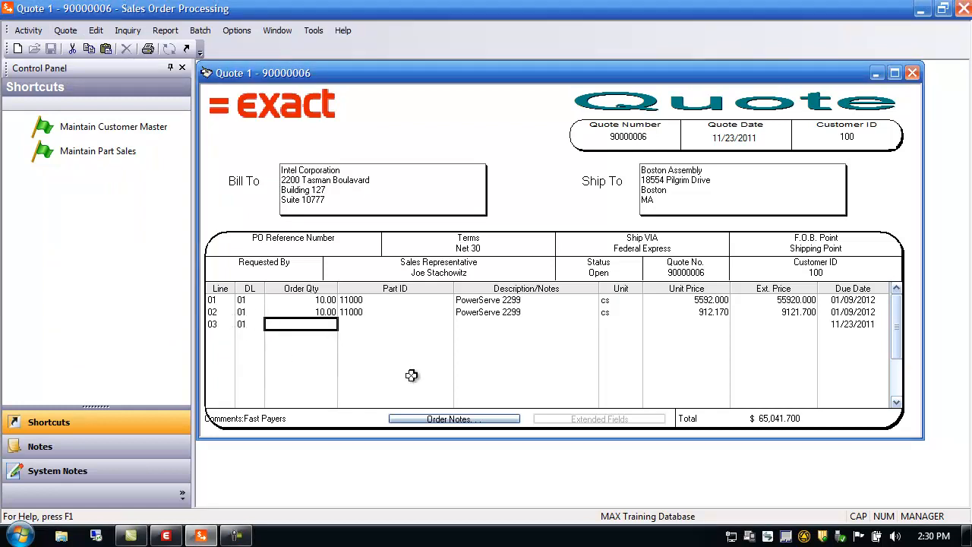
{"action": "type", "text": "10.00"}
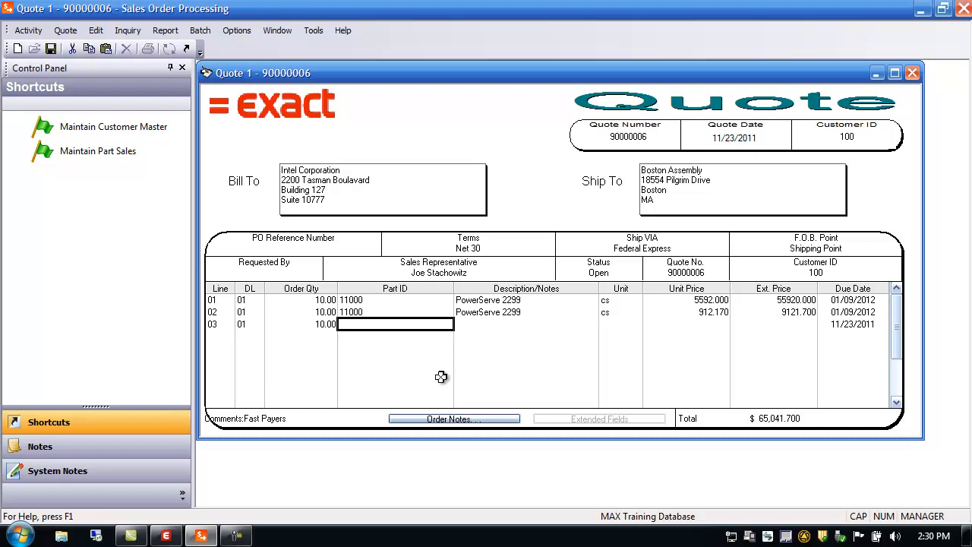
{"action": "type", "text": "NEW"}
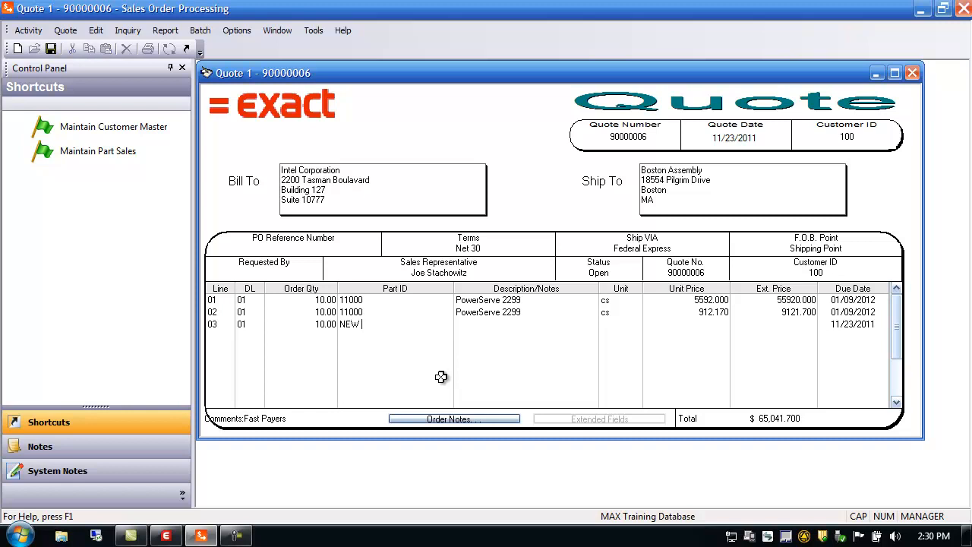
{"action": "key", "text": "Tab"}
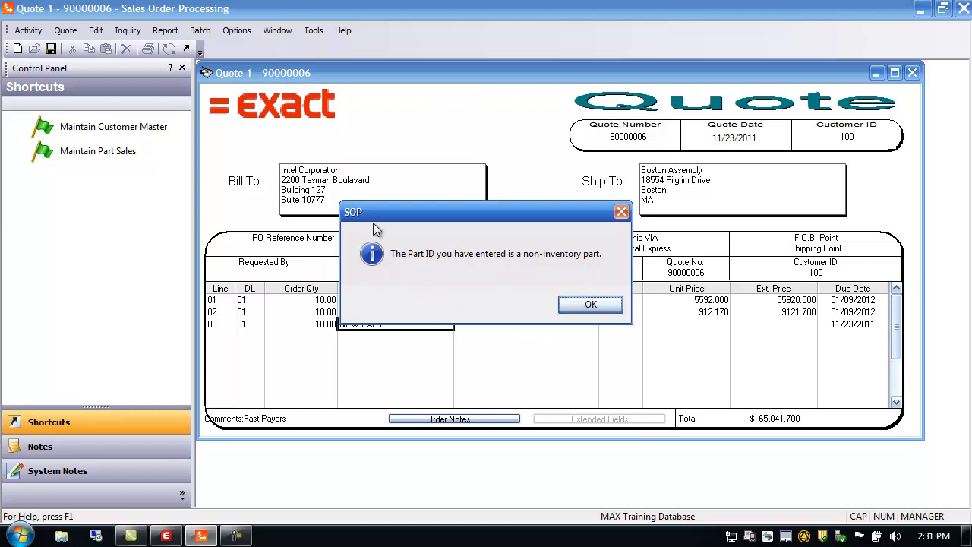
{"action": "left_click", "coordinate": [589, 304]}
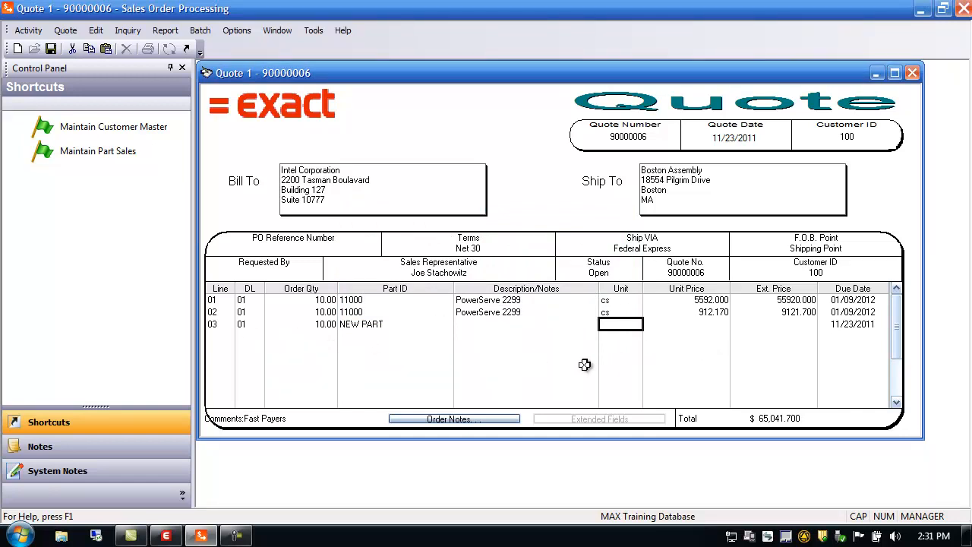
{"action": "key", "text": "Tab"}
{"action": "key", "text": "Tab"}
{"action": "key", "text": "Tab"}
{"action": "key", "text": "Tab"}
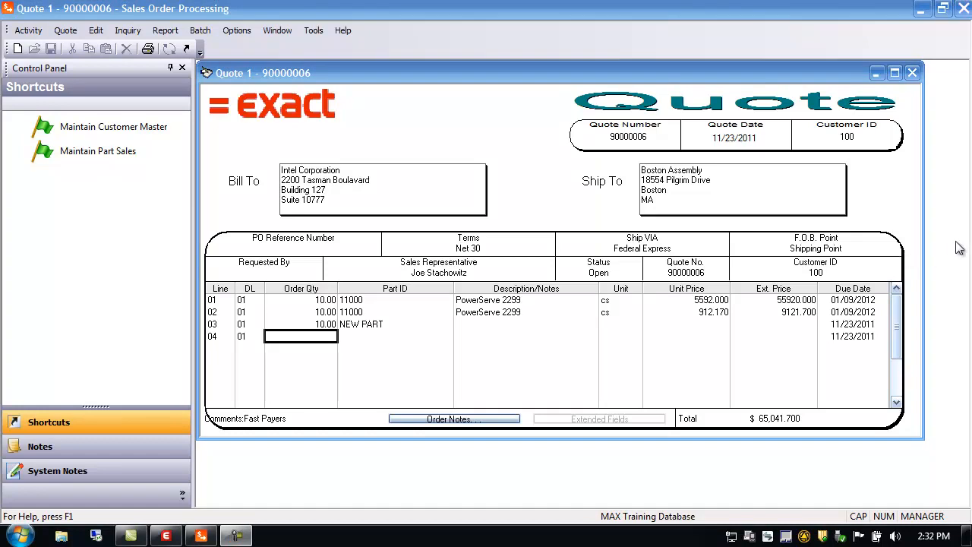
Close the quote, narrow the control panel, and open Order Entry.
{"action": "left_click", "coordinate": [912, 73]}
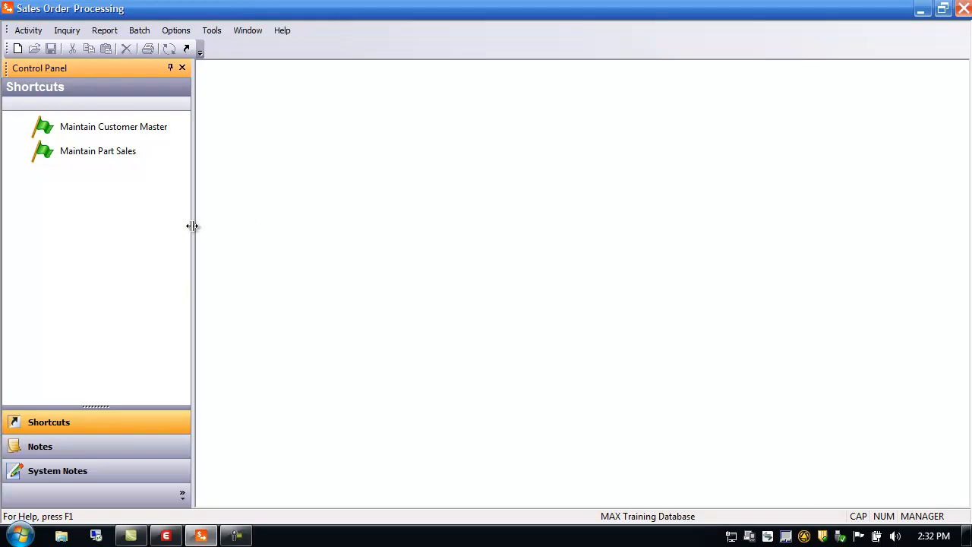
{"action": "left_click_drag", "start_coordinate": [192, 226], "coordinate": [151, 232]}
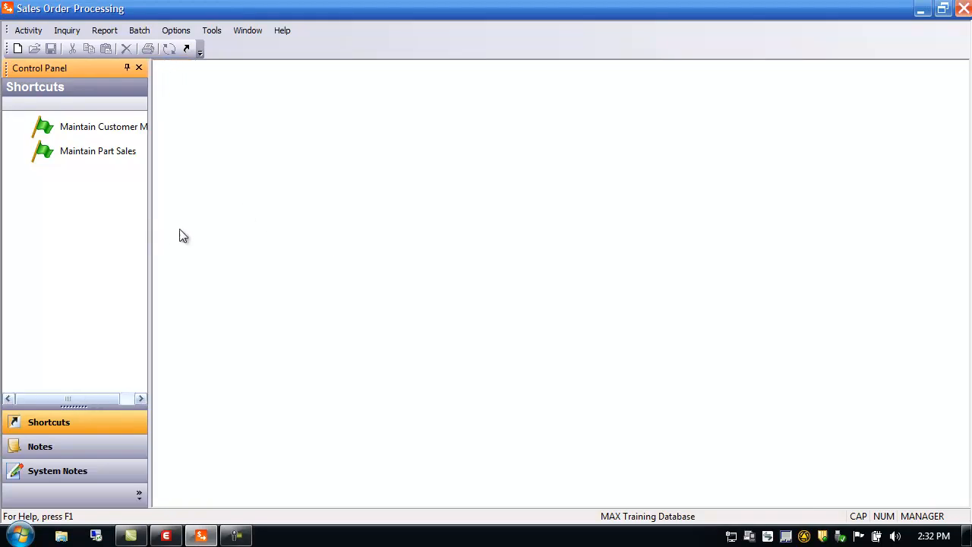
{"action": "left_click", "coordinate": [29, 30]}
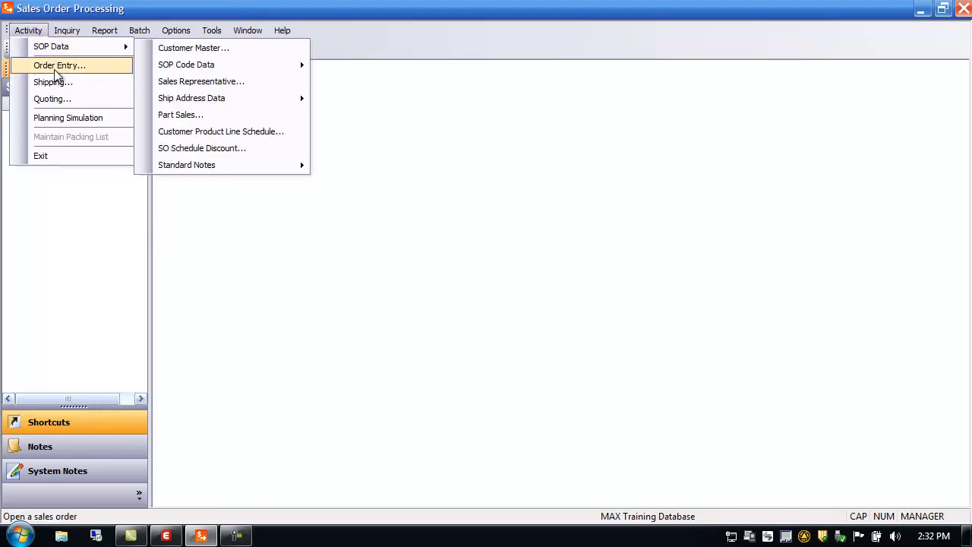
{"action": "left_click", "coordinate": [59, 66]}
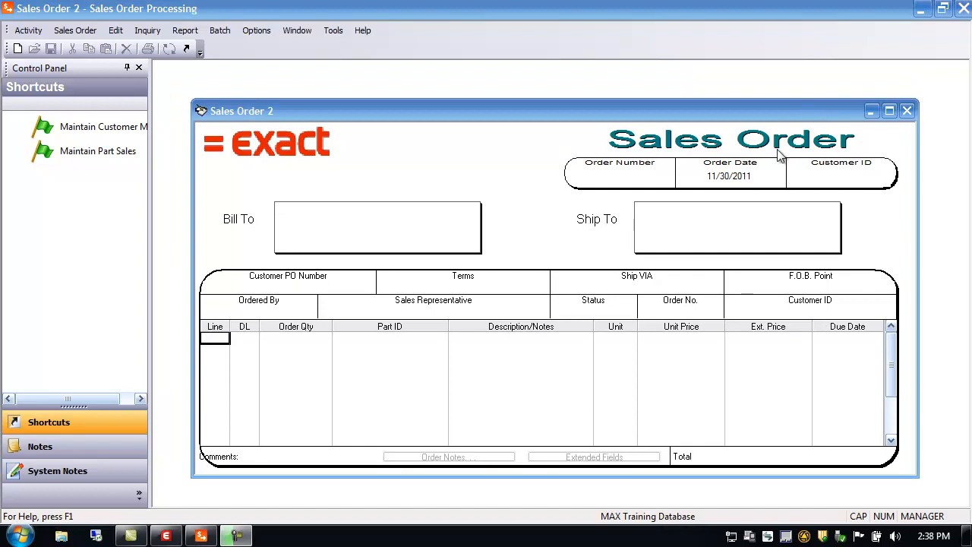
Create a new customer order (CU) for Medtronic Corporation, customer 200.
{"action": "left_click_drag", "start_coordinate": [689, 110], "coordinate": [669, 87]}
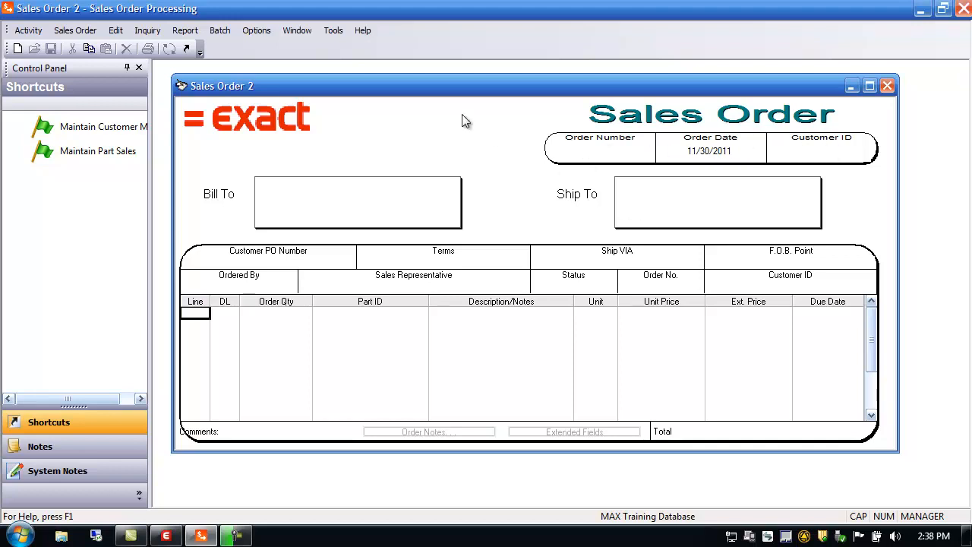
{"action": "left_click", "coordinate": [75, 31]}
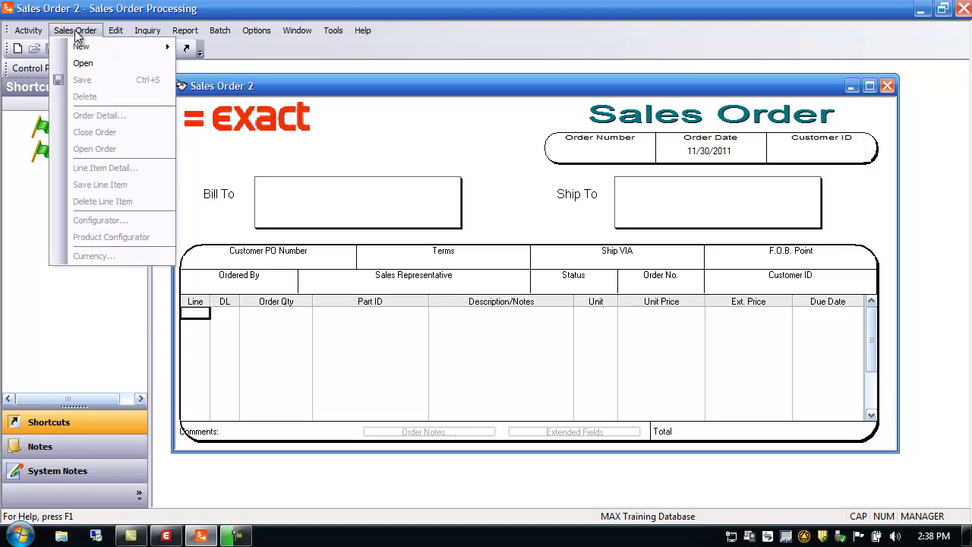
{"action": "mouse_move", "coordinate": [81, 45]}
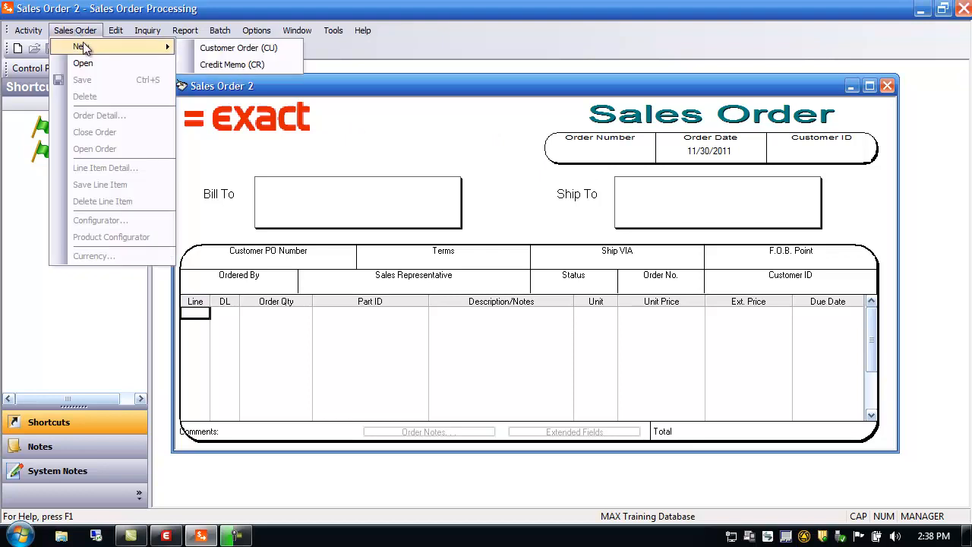
{"action": "left_click", "coordinate": [232, 49]}
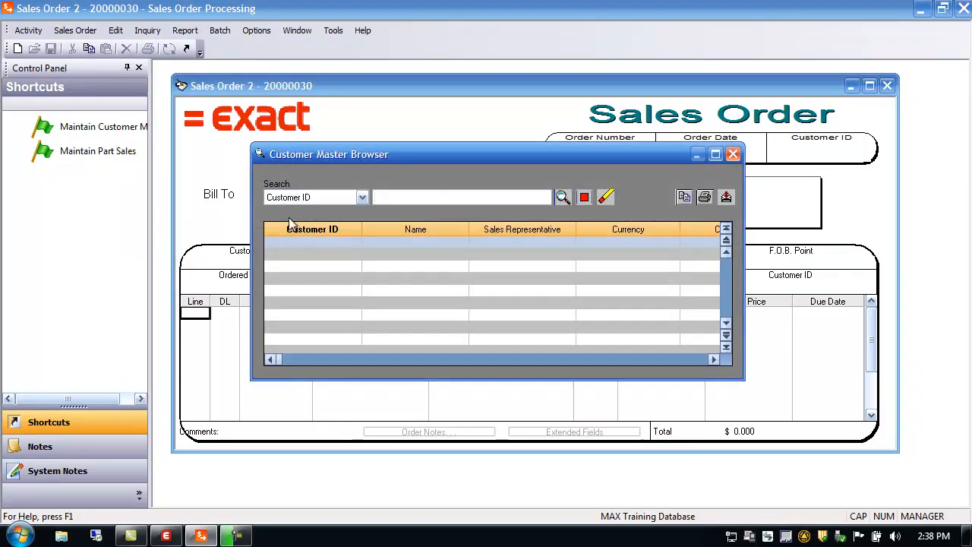
{"action": "left_click", "coordinate": [562, 198]}
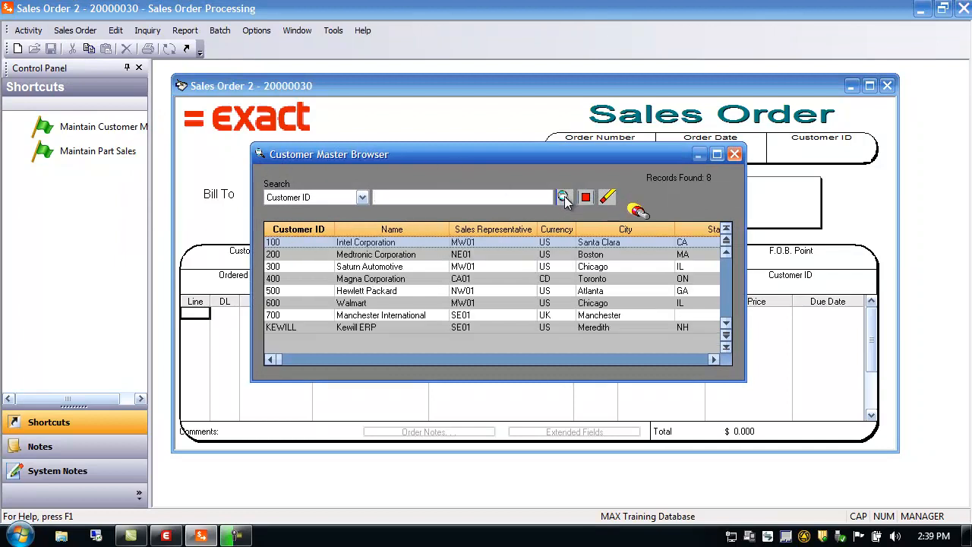
{"action": "double_click", "coordinate": [310, 254]}
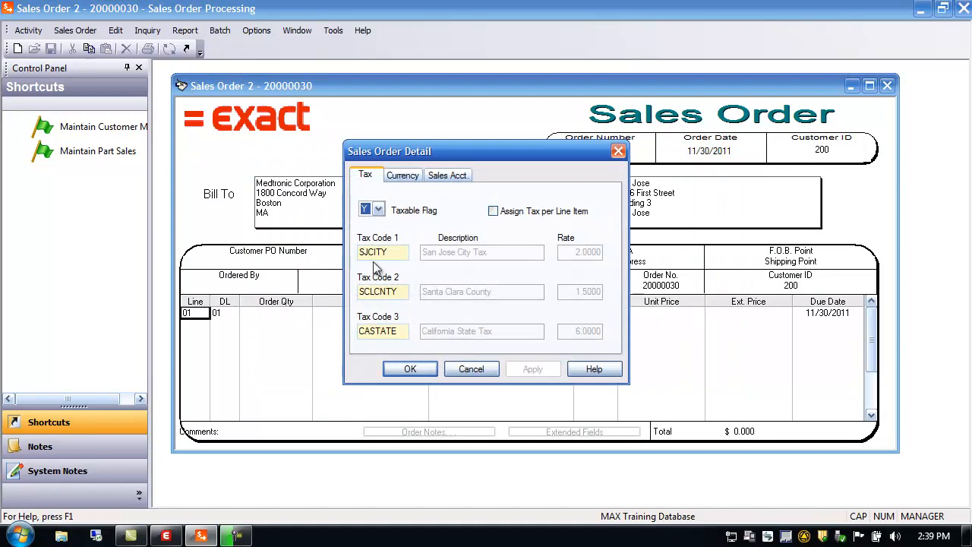
Review the order detail's tax, currency and sales account settings and set the reason to Trade Show - 05.
{"action": "left_click", "coordinate": [402, 176]}
{"action": "left_click", "coordinate": [447, 176]}
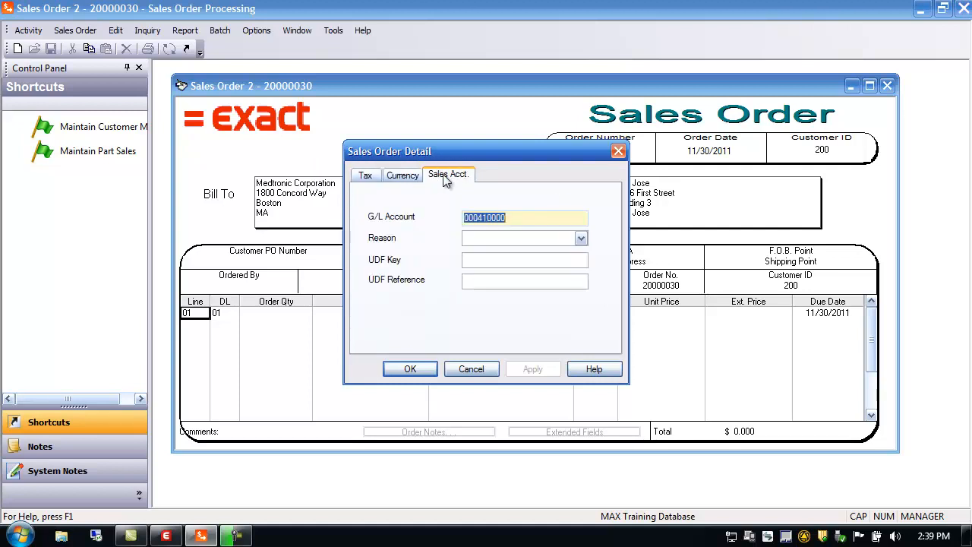
{"action": "left_click", "coordinate": [394, 177]}
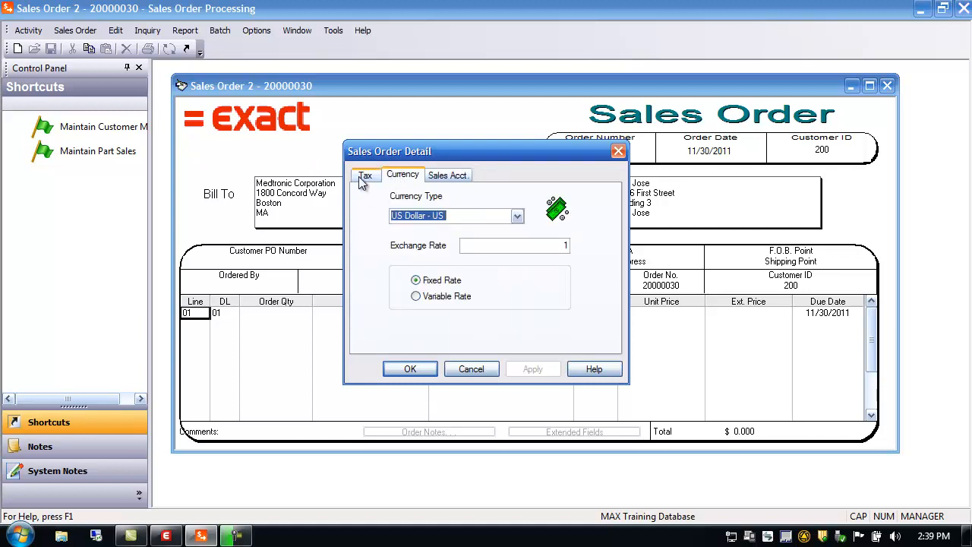
{"action": "left_click", "coordinate": [363, 177]}
{"action": "left_click", "coordinate": [401, 177]}
{"action": "left_click", "coordinate": [450, 178]}
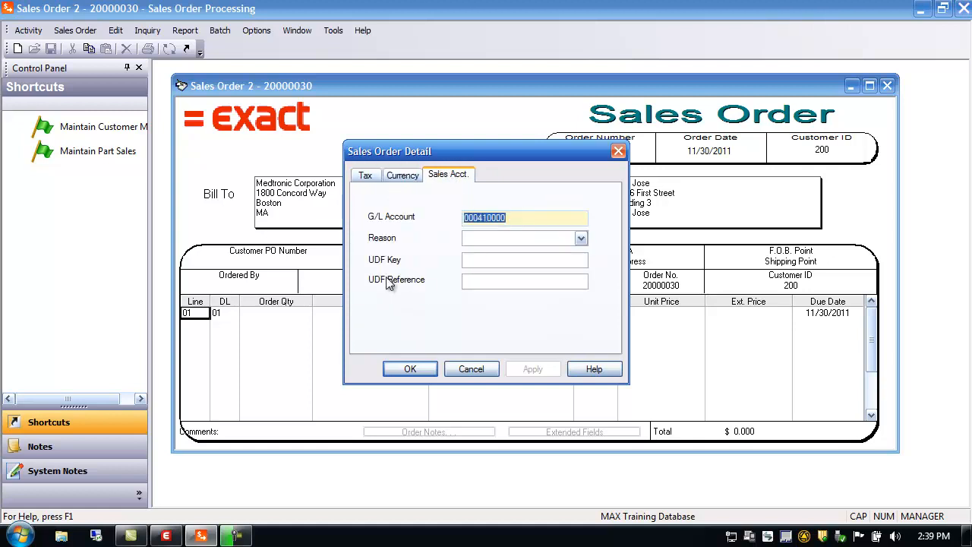
{"action": "left_click", "coordinate": [580, 239]}
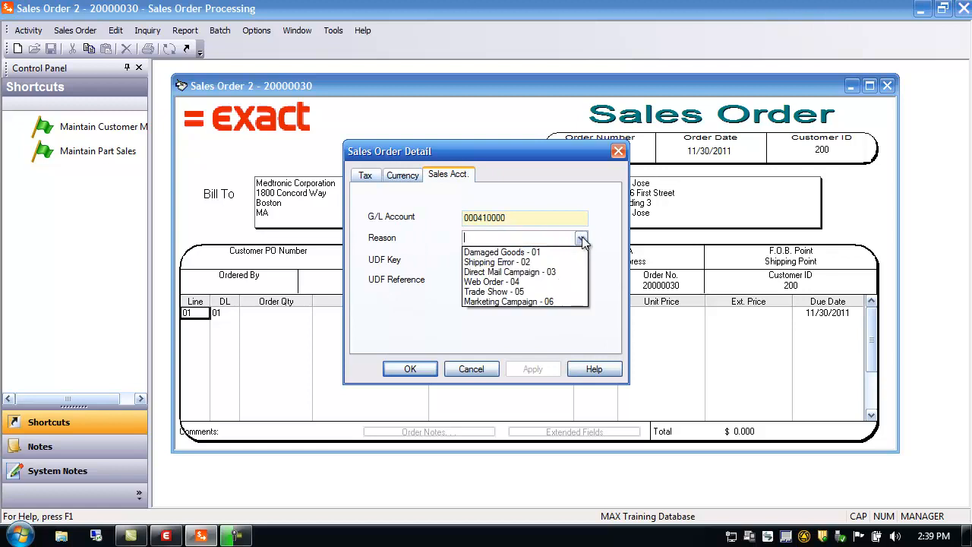
{"action": "left_click", "coordinate": [497, 291]}
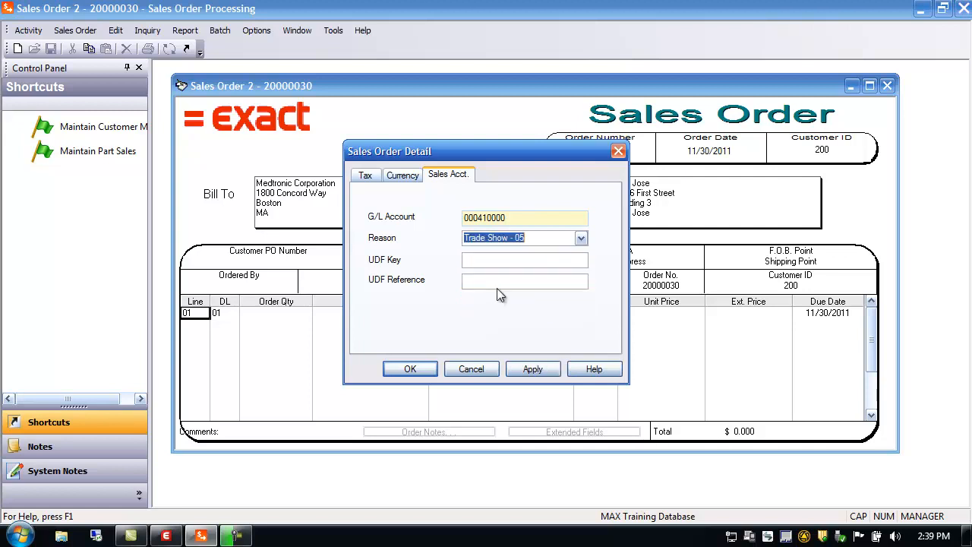
{"action": "left_click", "coordinate": [529, 369]}
{"action": "left_click", "coordinate": [410, 369]}
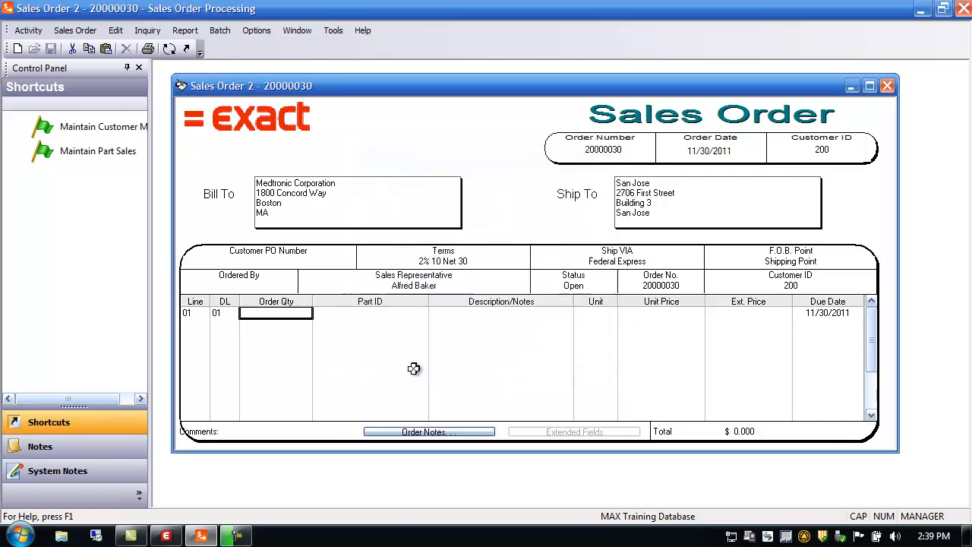
Turn off invoking the order detail dialog on order creation in the order entry preferences.
{"action": "left_click", "coordinate": [256, 30]}
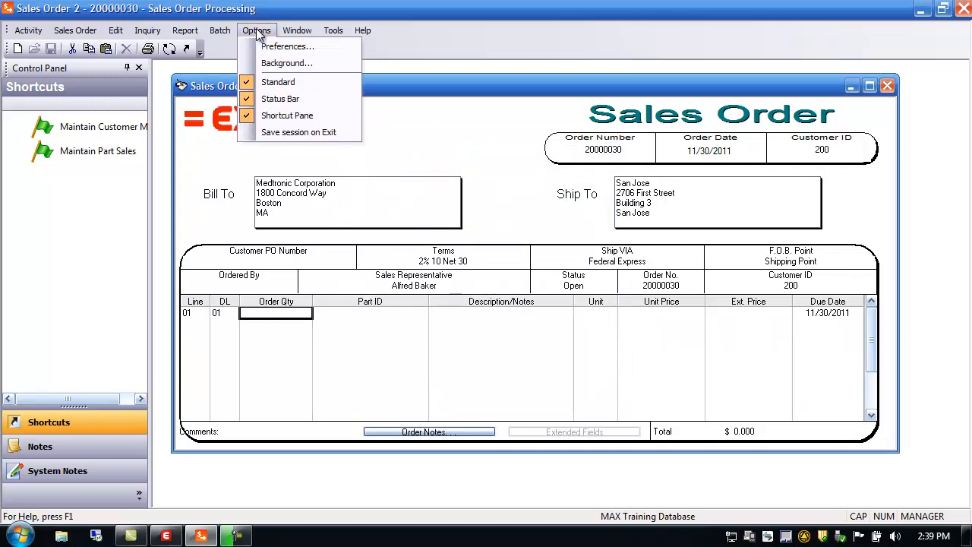
{"action": "left_click", "coordinate": [264, 47]}
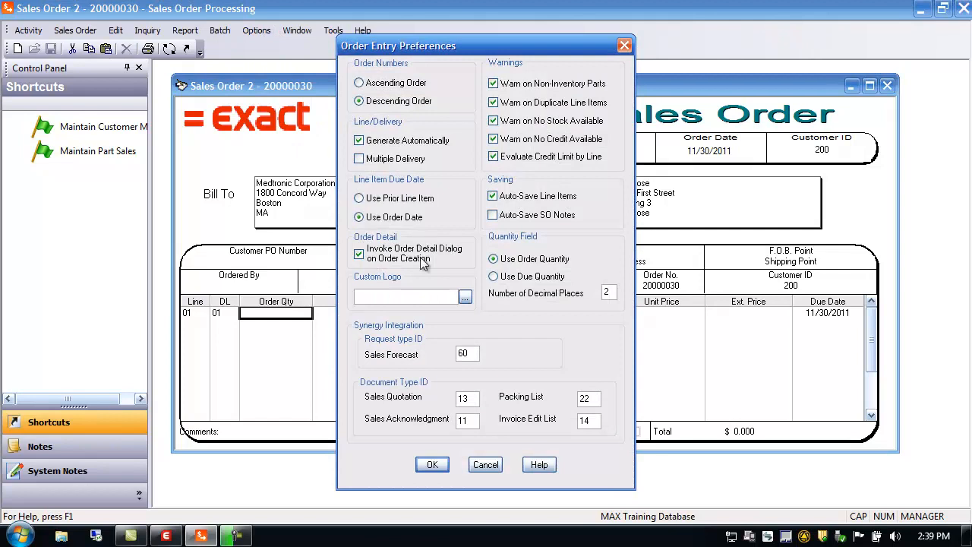
{"action": "left_click", "coordinate": [360, 257]}
{"action": "left_click", "coordinate": [432, 465]}
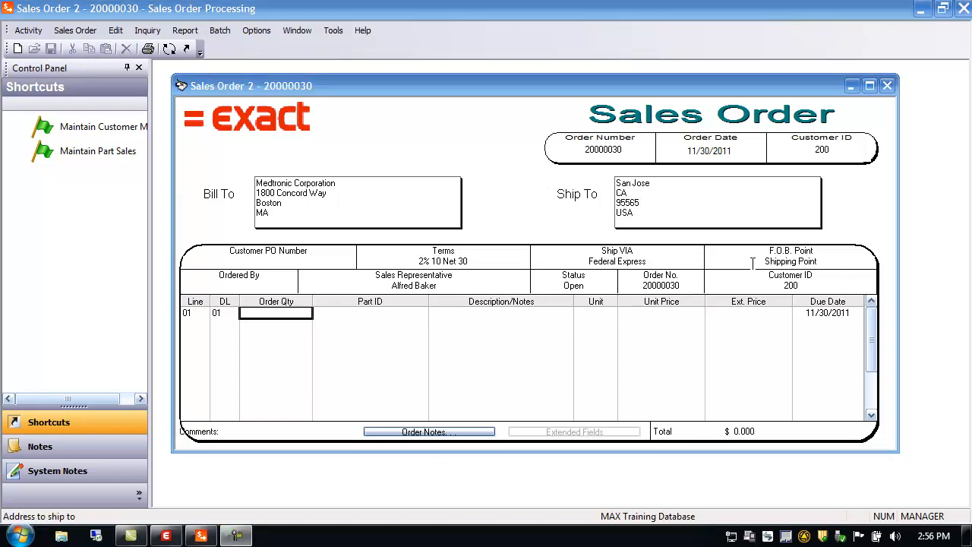
Open the order's ship-to shipping information, review the ship code and address, and cancel the dialog.
{"action": "double_click", "coordinate": [632, 197]}
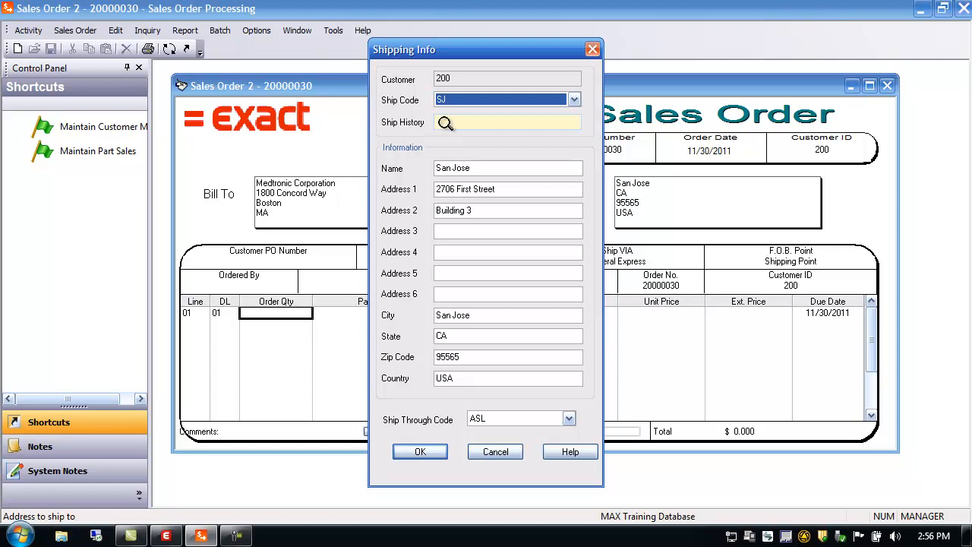
{"action": "left_click", "coordinate": [445, 122]}
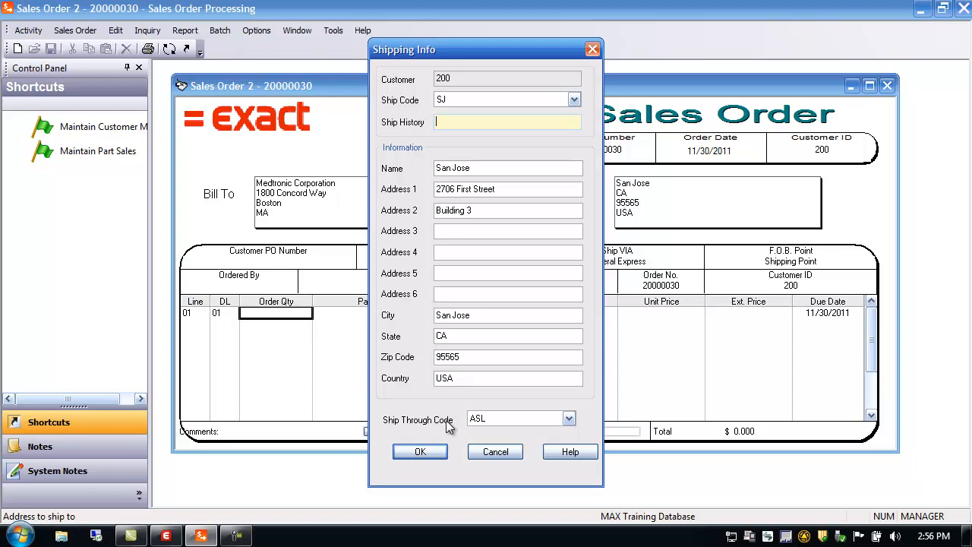
{"action": "left_click", "coordinate": [493, 452]}
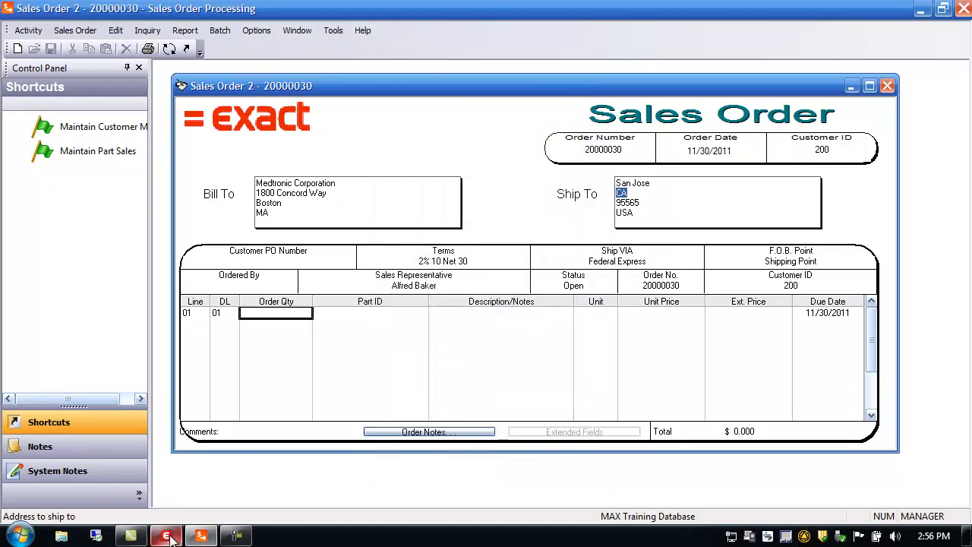
Switch to System Manager, open the system configuration editor, and browse the Sales Order configuration items.
{"action": "left_click", "coordinate": [175, 479]}
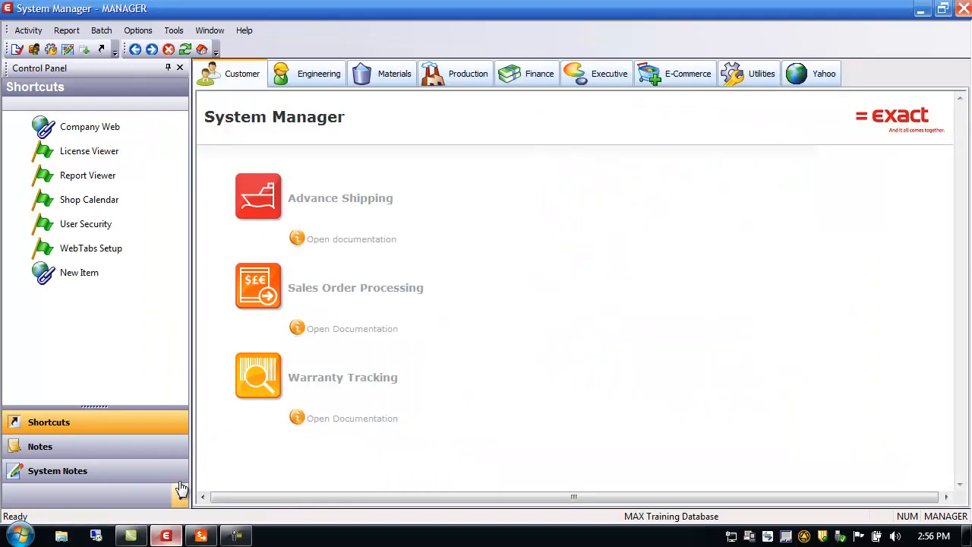
{"action": "left_click", "coordinate": [29, 34]}
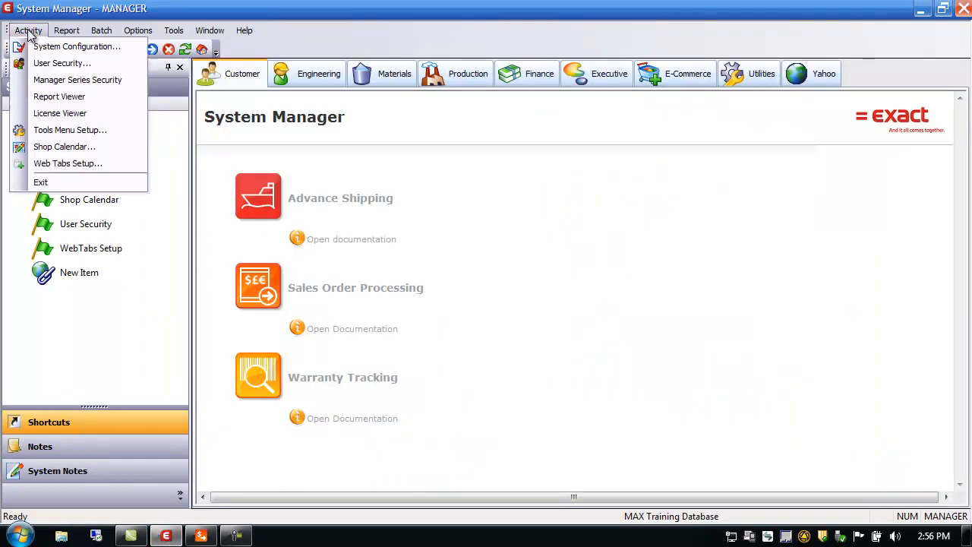
{"action": "left_click", "coordinate": [41, 47]}
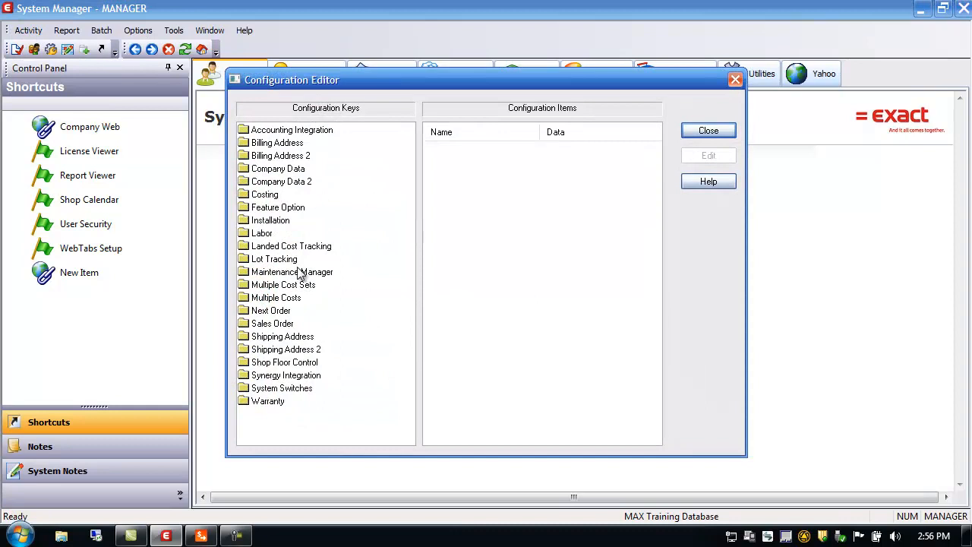
{"action": "left_click", "coordinate": [272, 323]}
{"action": "left_click_drag", "start_coordinate": [654, 270], "coordinate": [670, 395]}
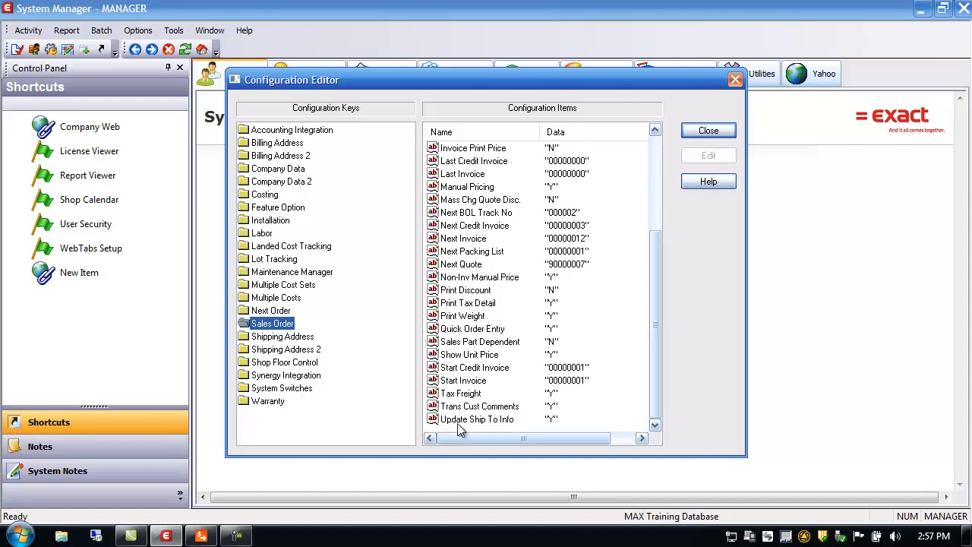
Close the configuration editor and switch back to Sales Order Processing.
{"action": "left_click", "coordinate": [706, 131]}
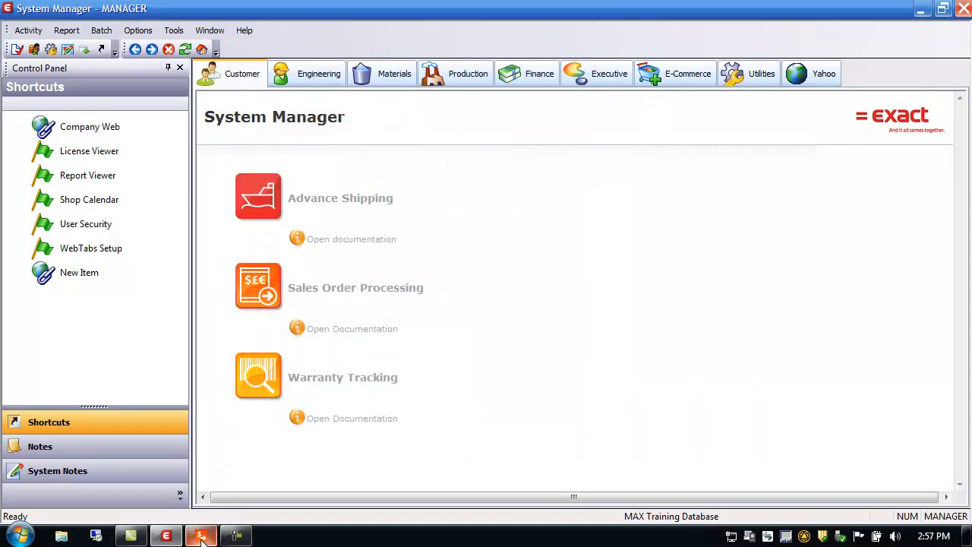
{"action": "left_click", "coordinate": [201, 536]}
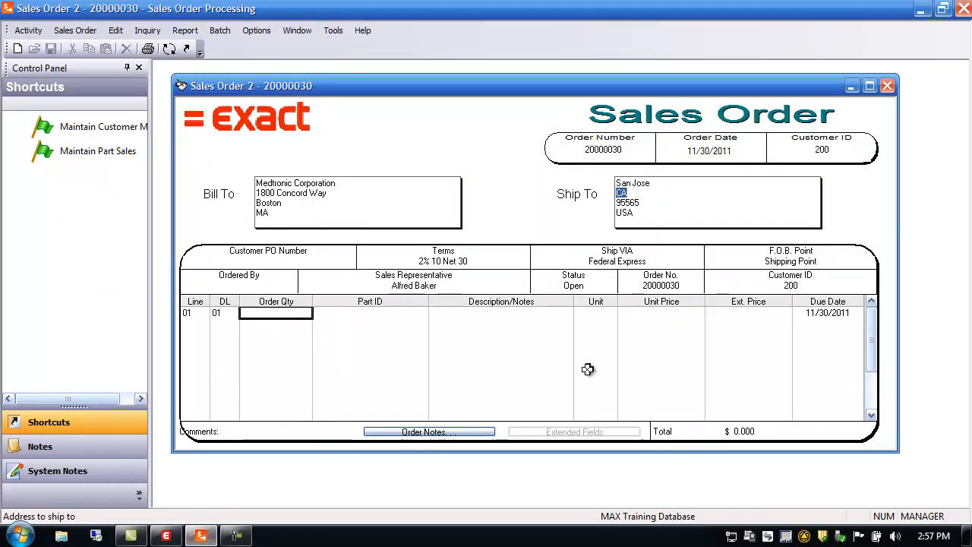
Set the order's ship-to shipping info to ship code Default Address and ship through code None.
{"action": "double_click", "coordinate": [632, 199]}
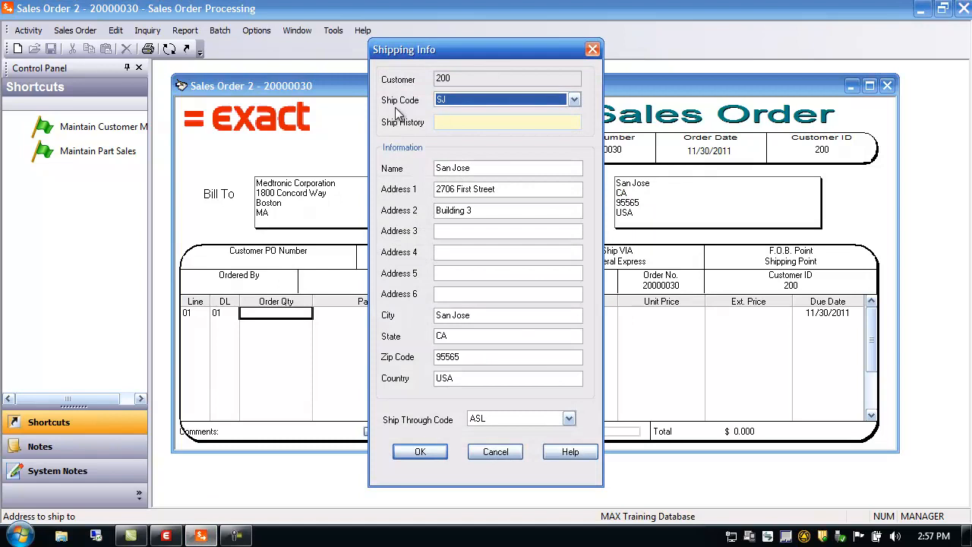
{"action": "left_click", "coordinate": [574, 100]}
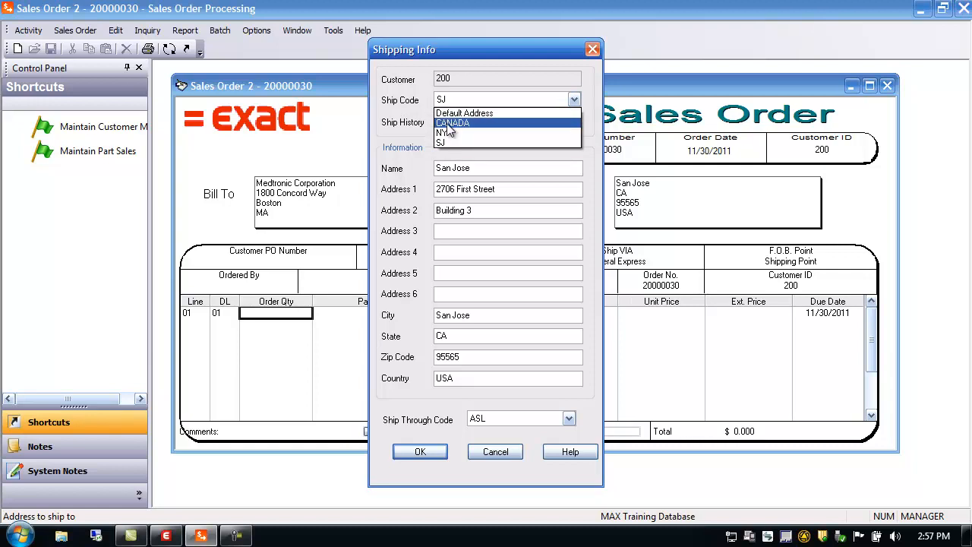
{"action": "left_click", "coordinate": [476, 113]}
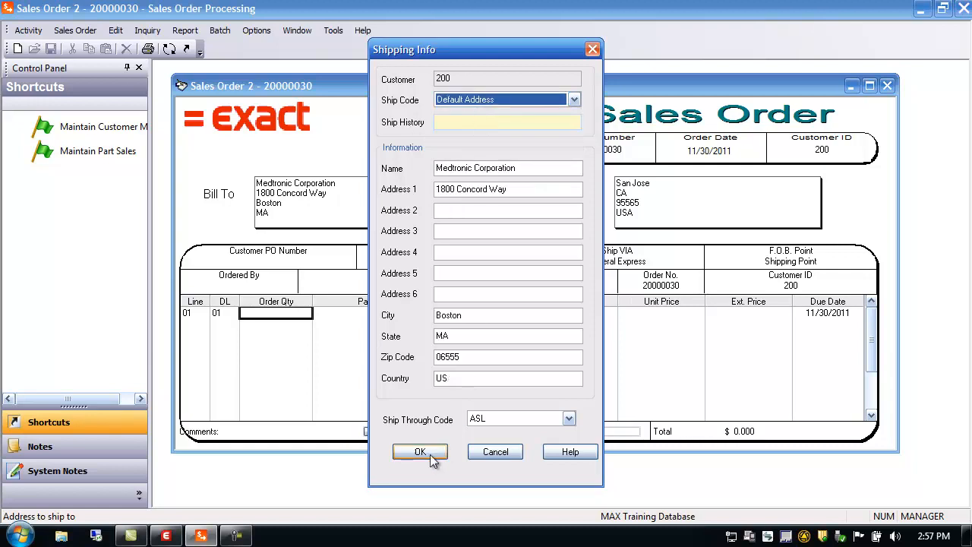
{"action": "left_click", "coordinate": [491, 417]}
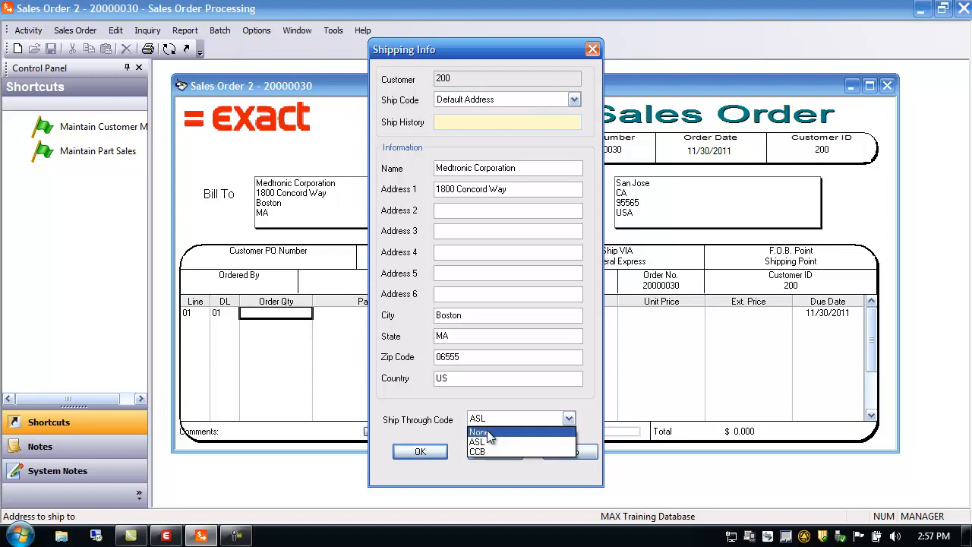
{"action": "left_click", "coordinate": [487, 432]}
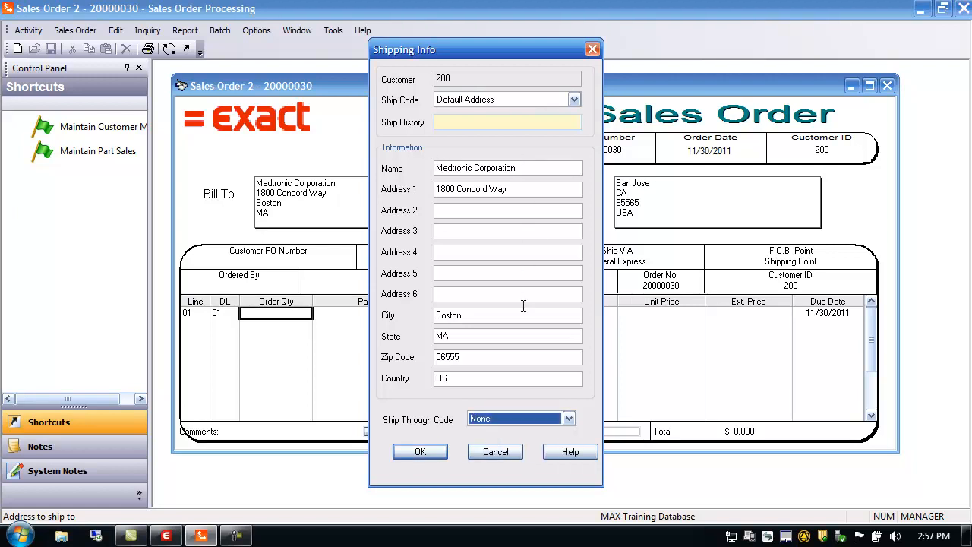
{"action": "left_click", "coordinate": [426, 449]}
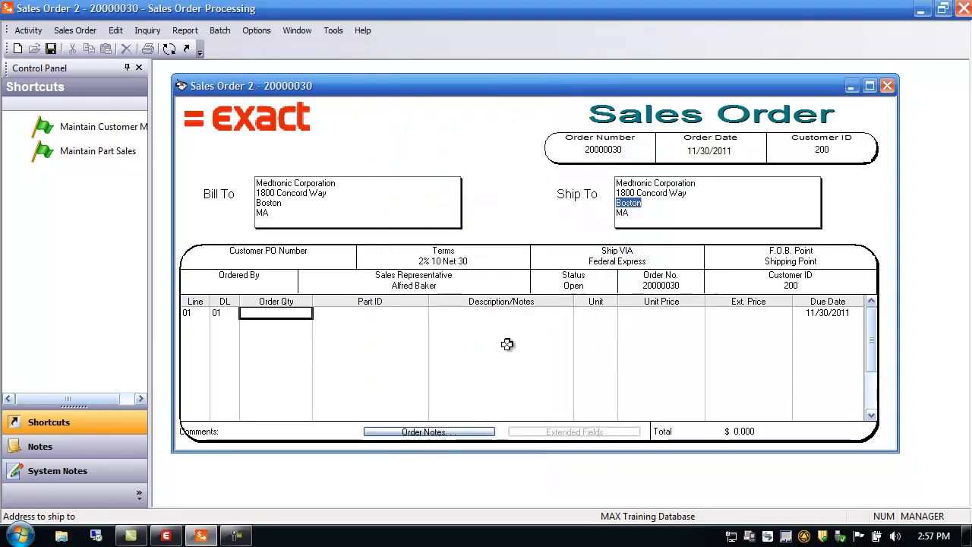
Change the order's ship-to ship code to SJ in the shipping info.
{"action": "double_click", "coordinate": [635, 198]}
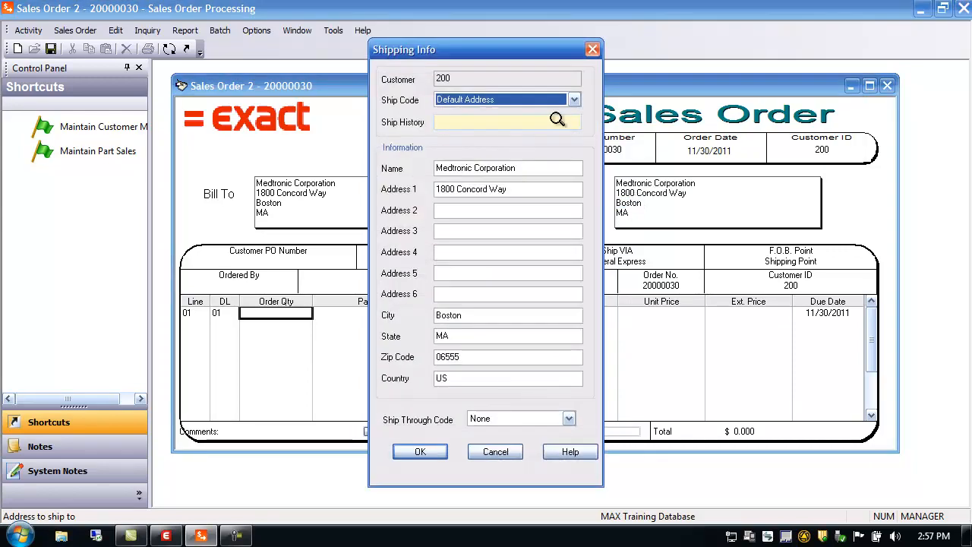
{"action": "left_click", "coordinate": [575, 100]}
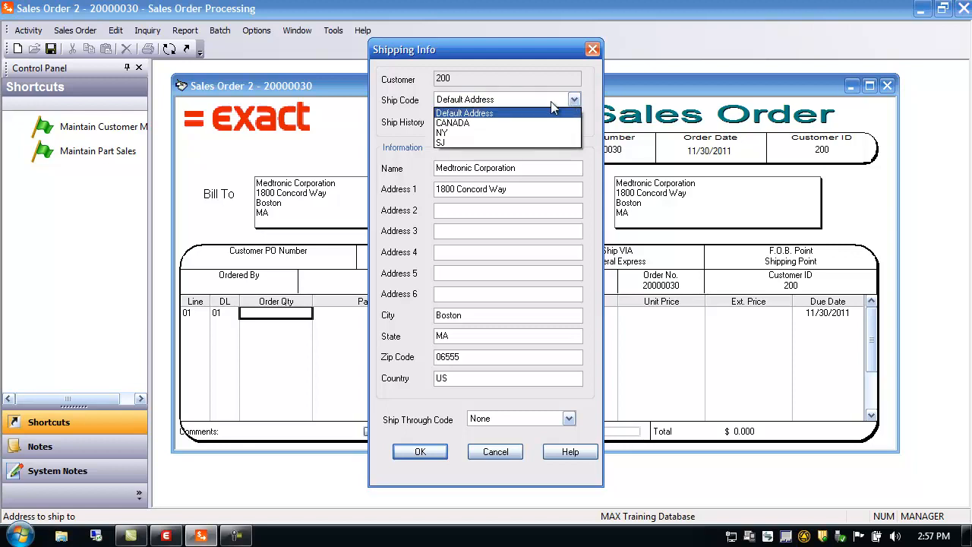
{"action": "left_click", "coordinate": [446, 142]}
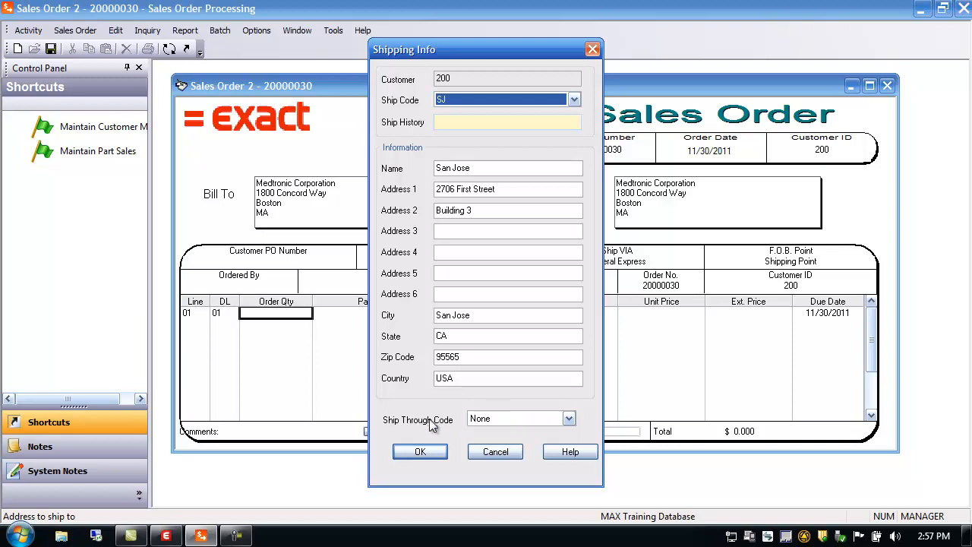
{"action": "left_click", "coordinate": [419, 451]}
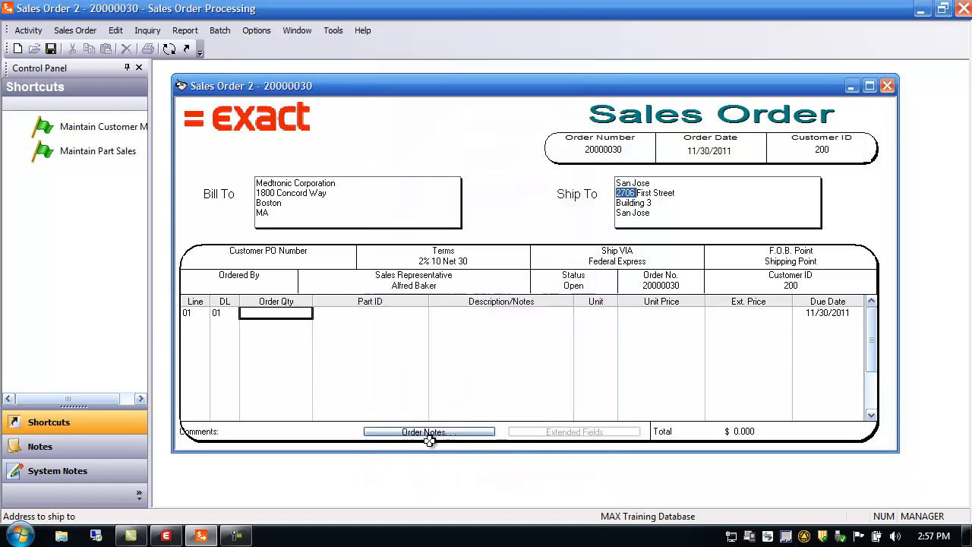
Change the order's ship-to ship code to CANADA and close the shipping info.
{"action": "double_click", "coordinate": [646, 203]}
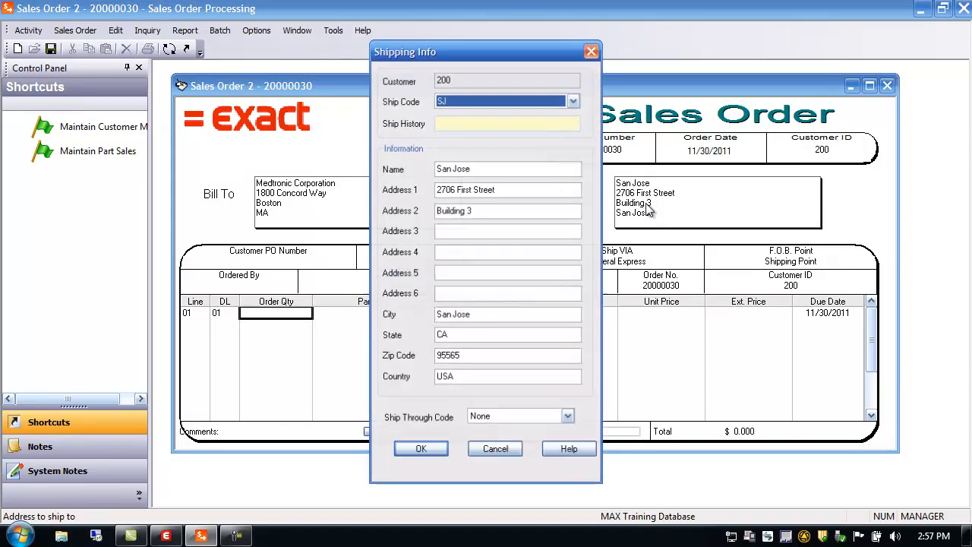
{"action": "left_click", "coordinate": [574, 100]}
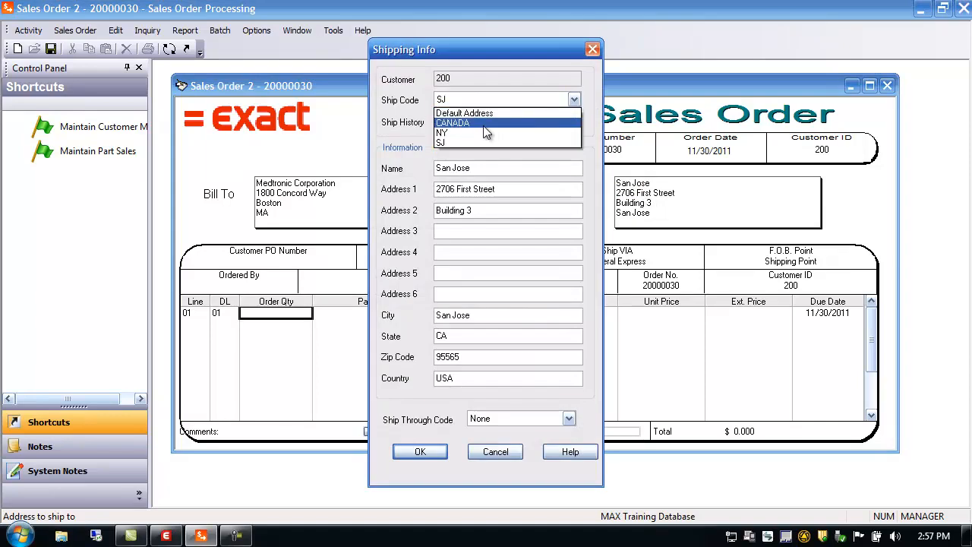
{"action": "left_click", "coordinate": [483, 124]}
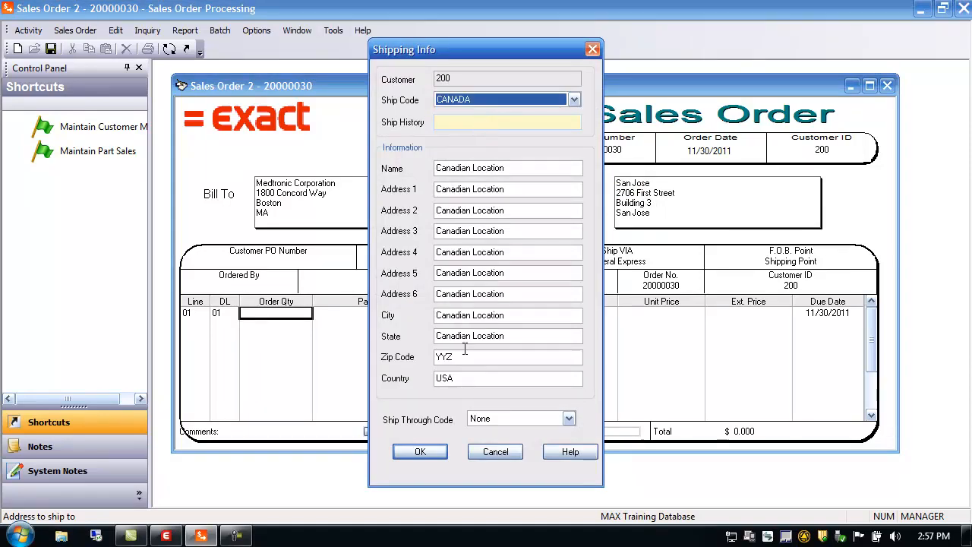
{"action": "left_click", "coordinate": [420, 451]}
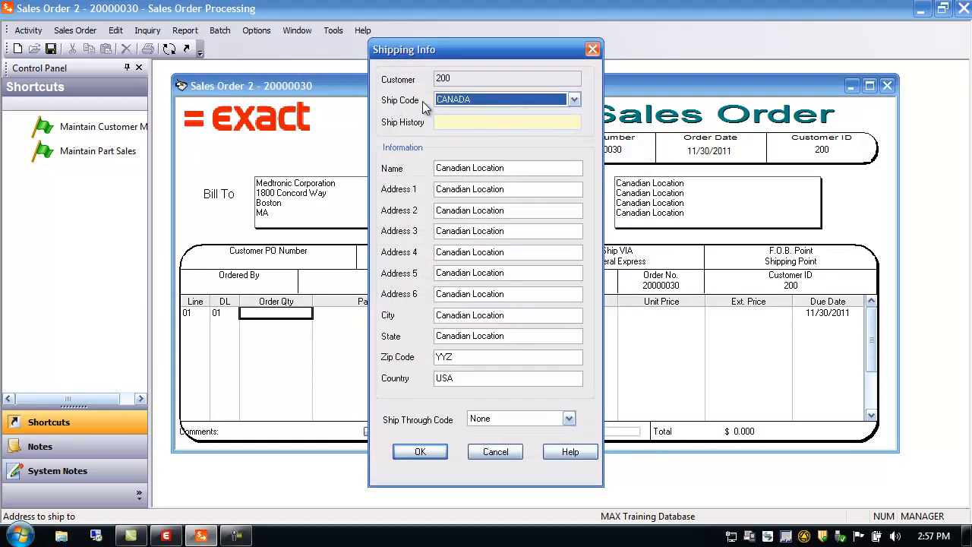
{"action": "left_click", "coordinate": [592, 48]}
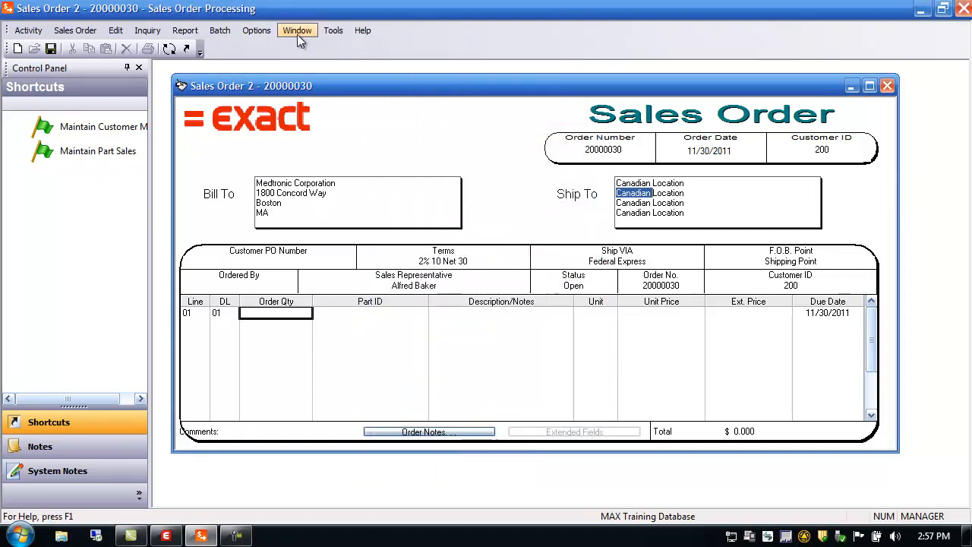
Open Ship To address maintenance, browse the customers' ship-to codes in the shipping master browser, and close both.
{"action": "left_click", "coordinate": [30, 31]}
{"action": "mouse_move", "coordinate": [46, 46]}
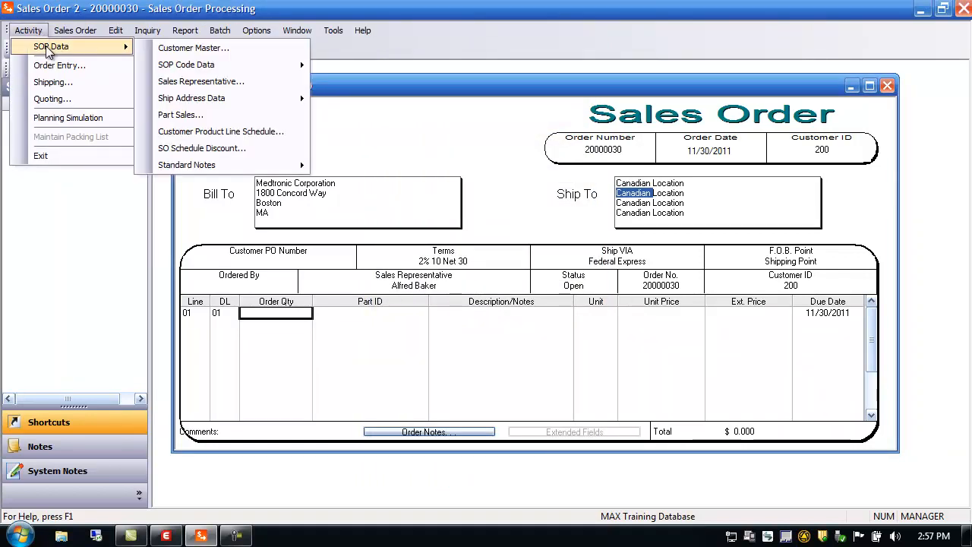
{"action": "mouse_move", "coordinate": [220, 105]}
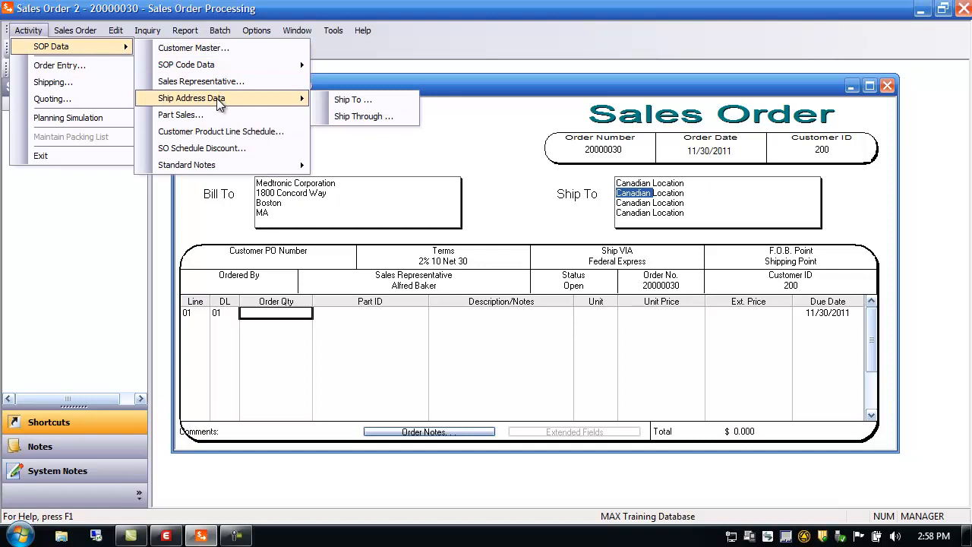
{"action": "left_click", "coordinate": [361, 105]}
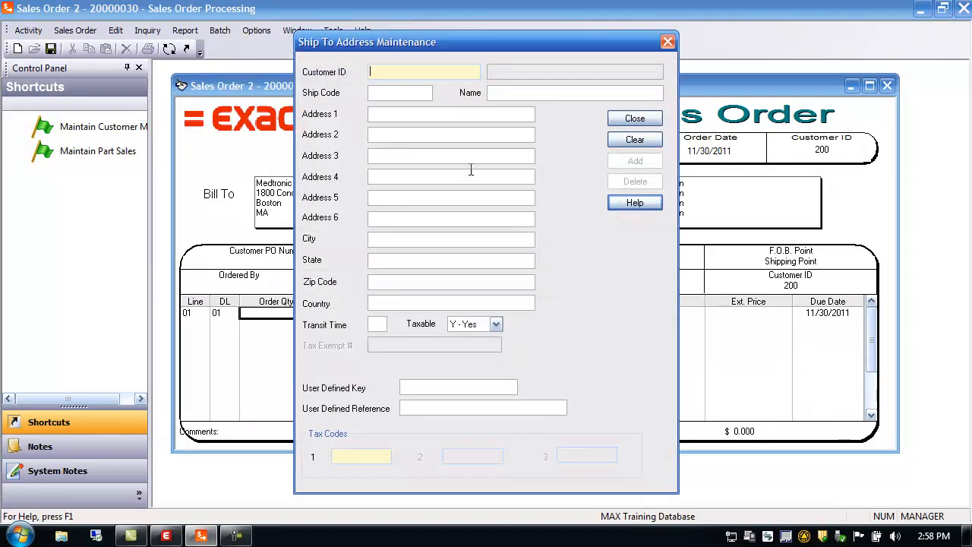
{"action": "double_click", "coordinate": [384, 72]}
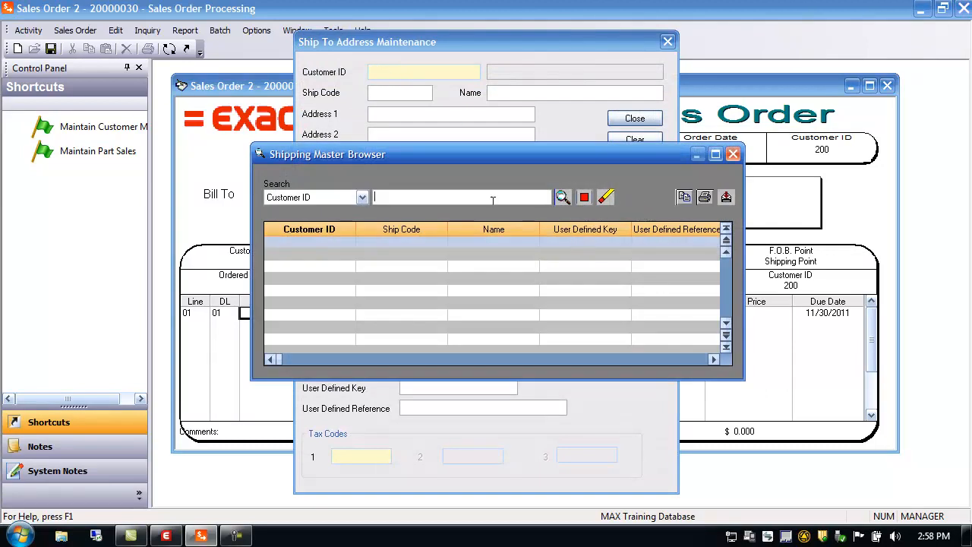
{"action": "left_click", "coordinate": [562, 197]}
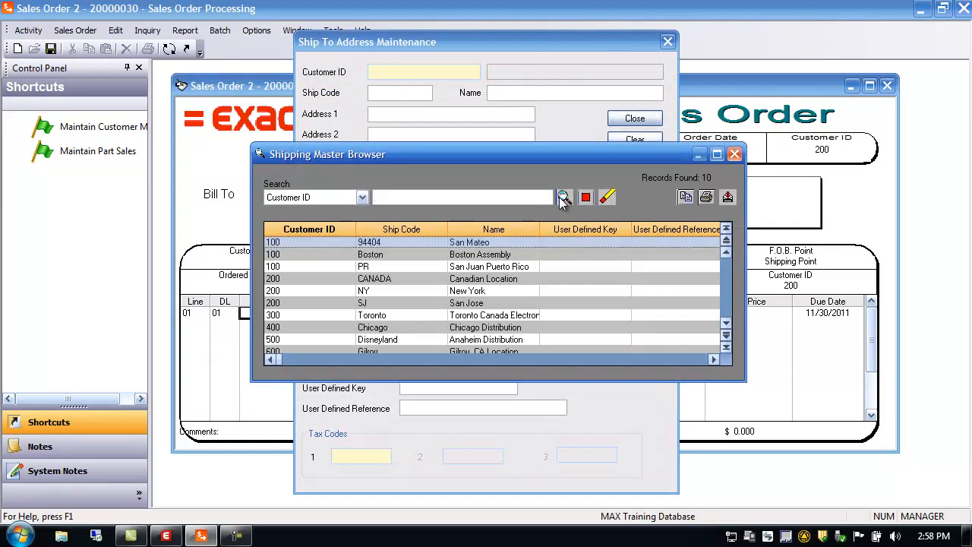
{"action": "left_click", "coordinate": [275, 278]}
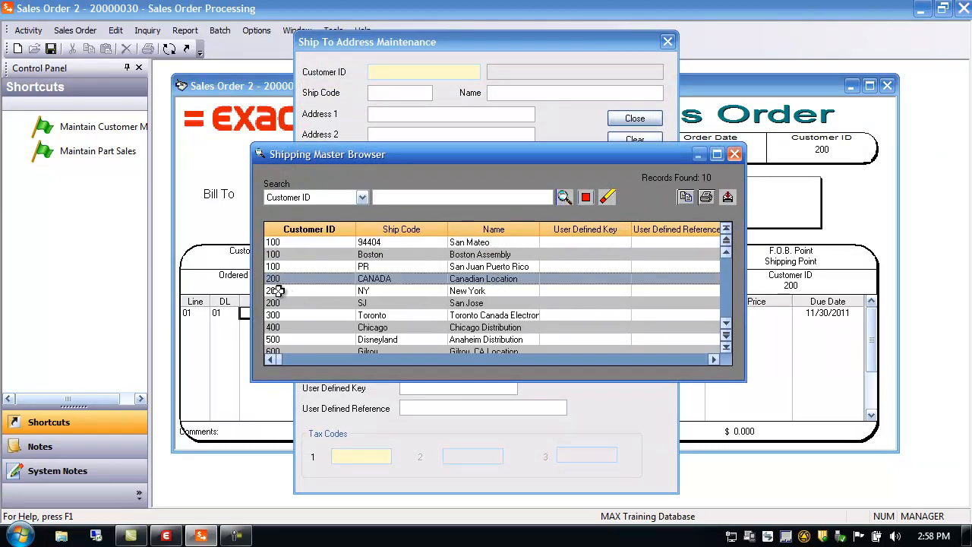
{"action": "left_click", "coordinate": [275, 302]}
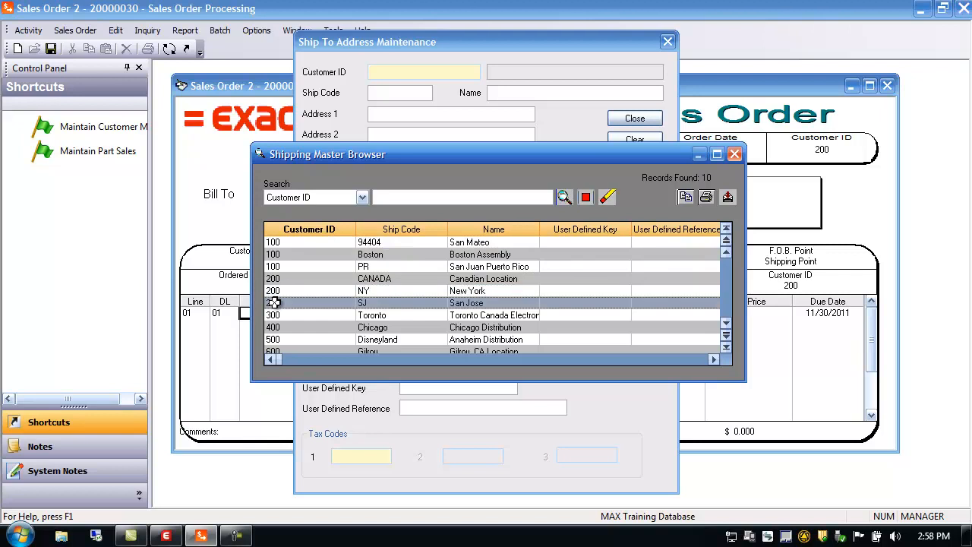
{"action": "left_click", "coordinate": [734, 155]}
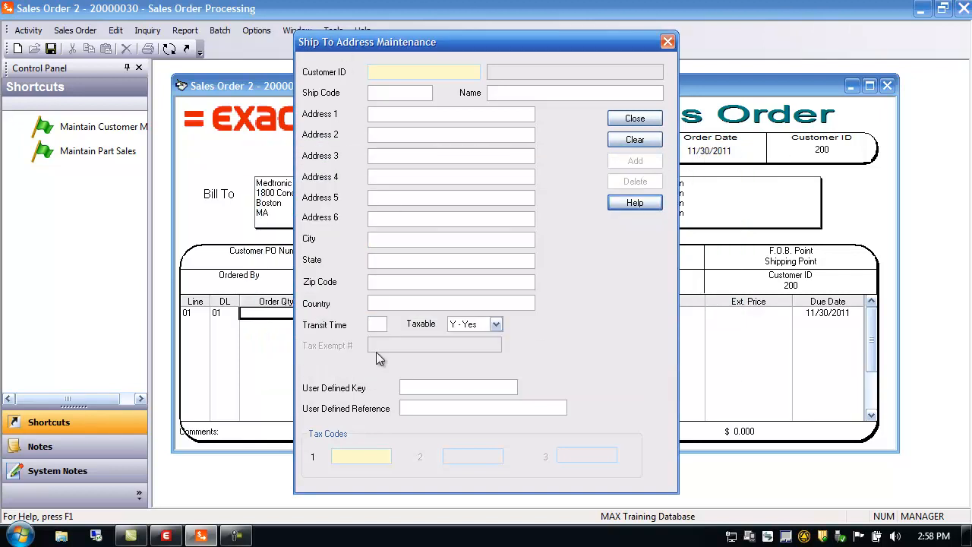
{"action": "left_click", "coordinate": [635, 118]}
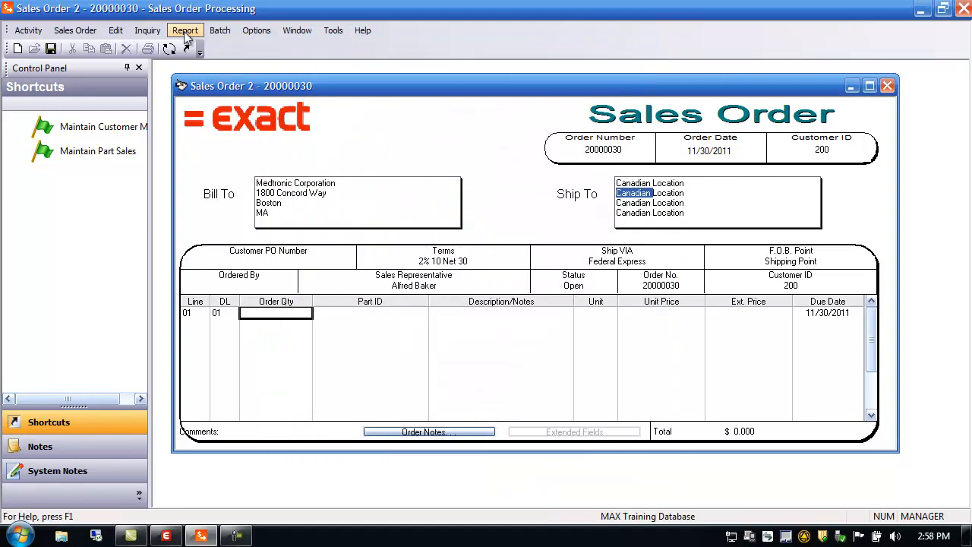
Open Ship Through address maintenance to review its fields, then close it.
{"action": "left_click", "coordinate": [38, 35]}
{"action": "mouse_move", "coordinate": [40, 45]}
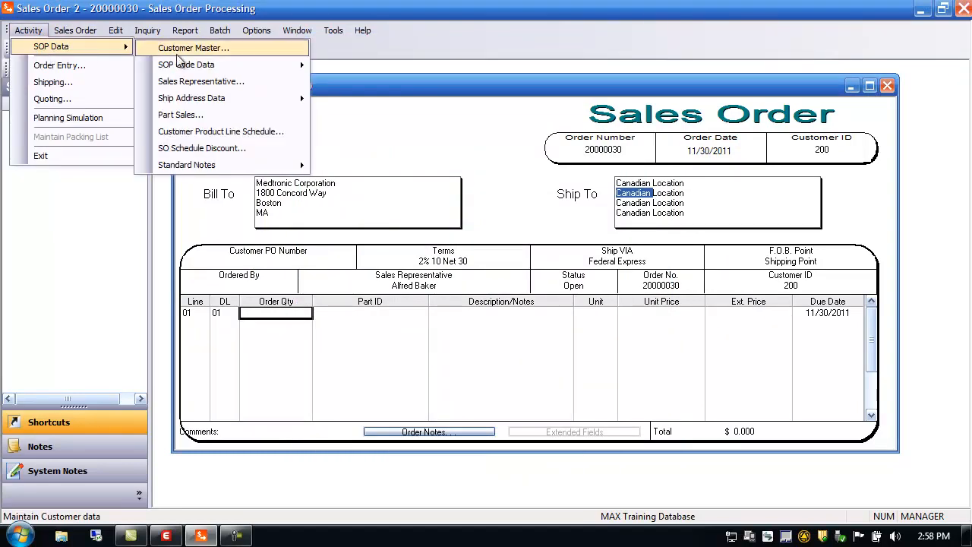
{"action": "mouse_move", "coordinate": [203, 68]}
{"action": "mouse_move", "coordinate": [233, 101]}
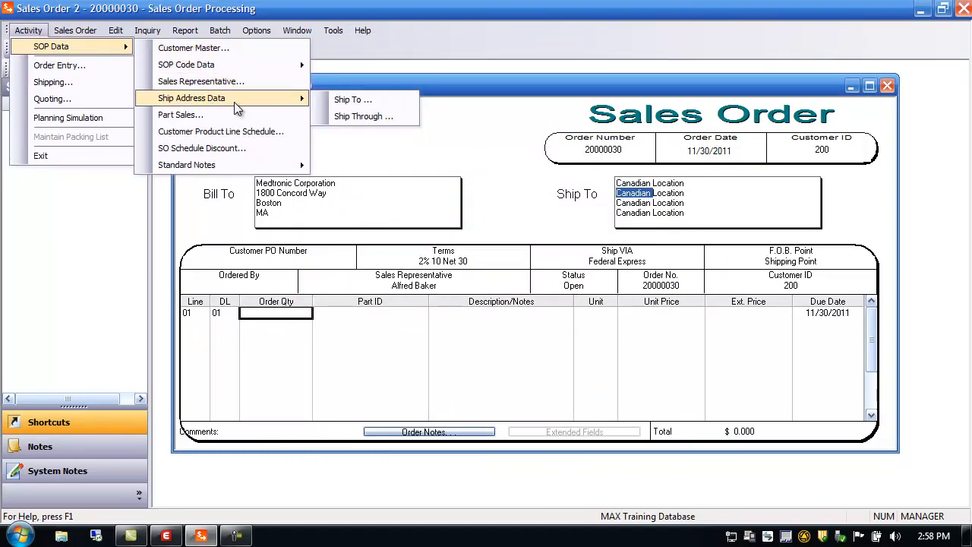
{"action": "left_click", "coordinate": [345, 119]}
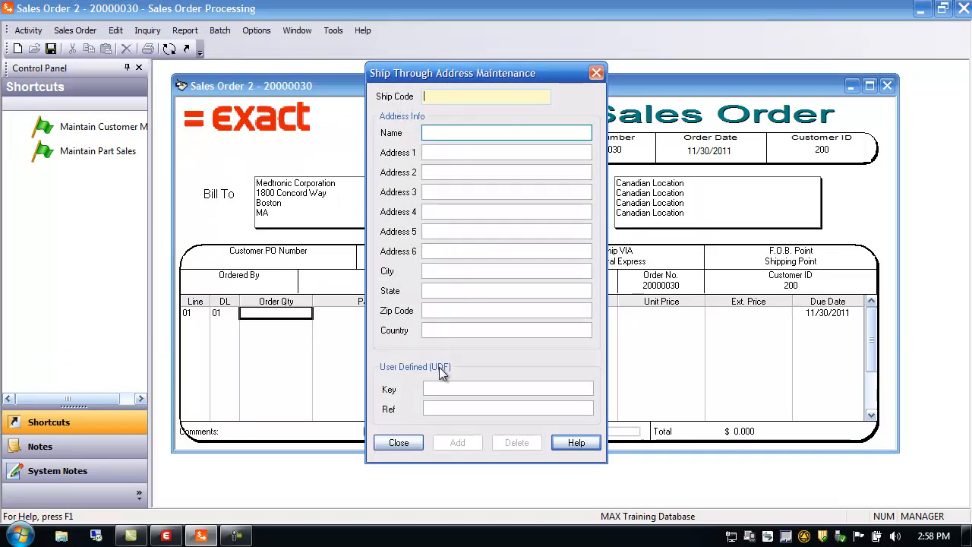
{"action": "left_click", "coordinate": [401, 442]}
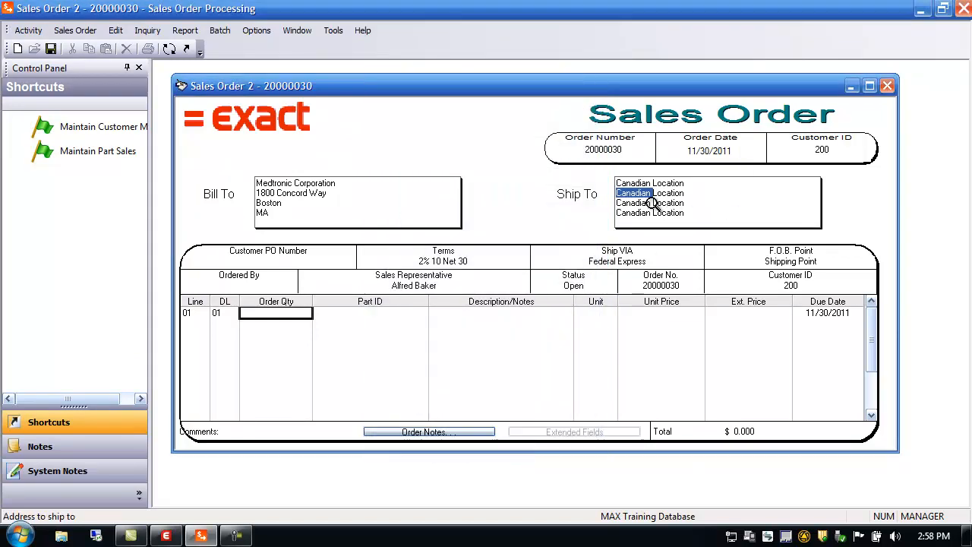
Set the order's ship through code to ASL in the ship-to shipping info.
{"action": "double_click", "coordinate": [651, 201]}
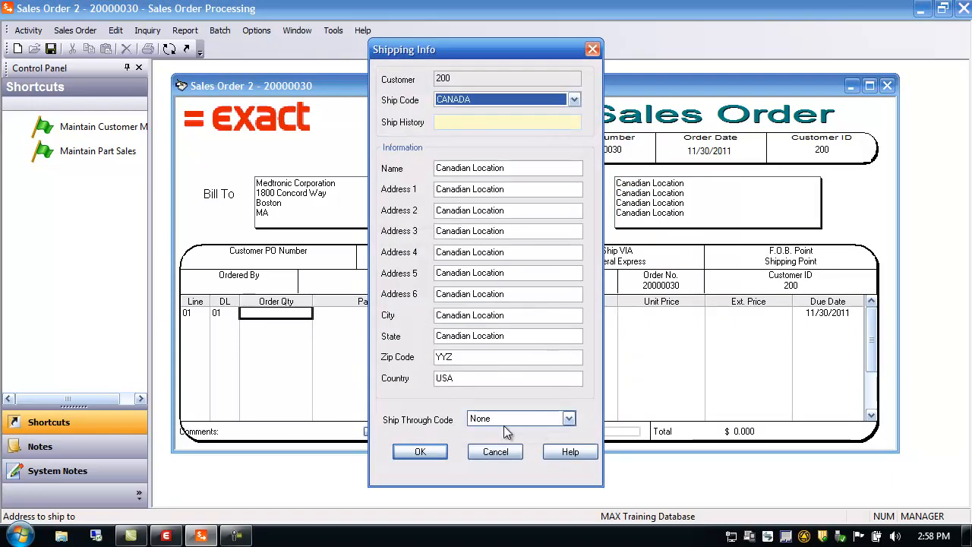
{"action": "left_click", "coordinate": [568, 420]}
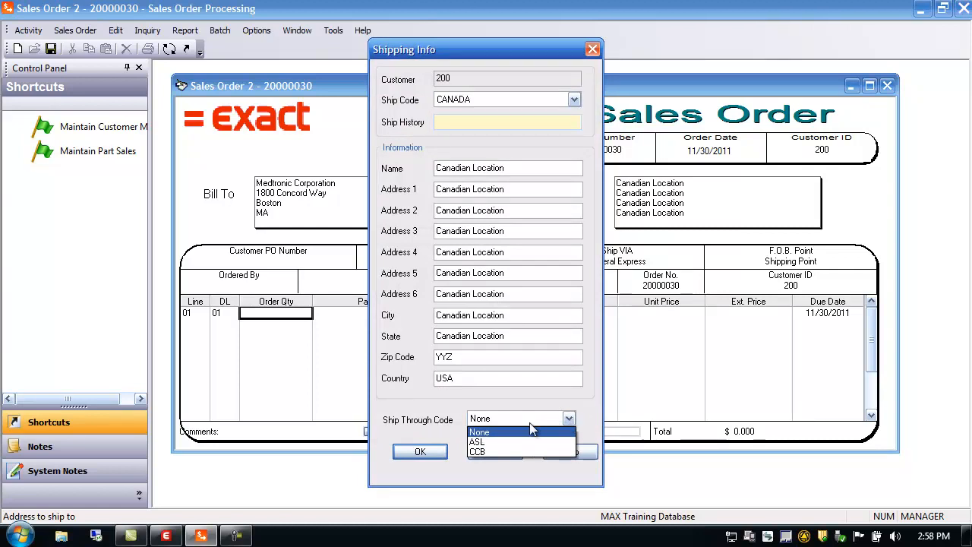
{"action": "left_click", "coordinate": [478, 443]}
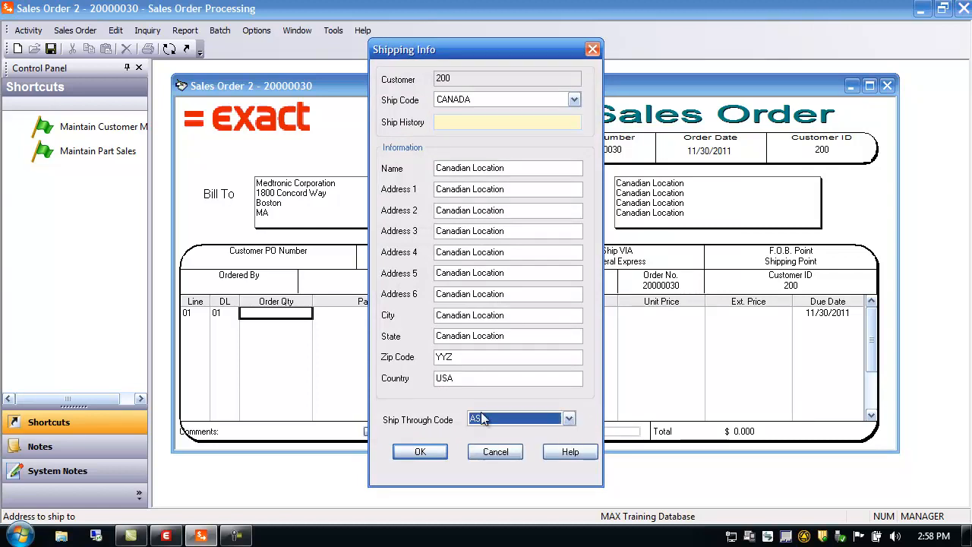
{"action": "left_click", "coordinate": [420, 452]}
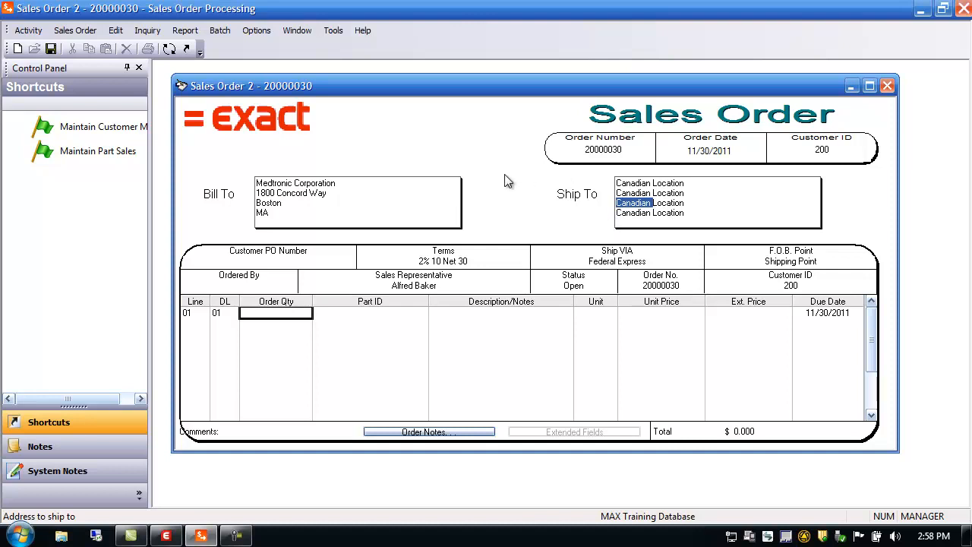
Set the packing list report file to portthru.rpt and close the packing list dialog.
{"action": "left_click", "coordinate": [190, 32]}
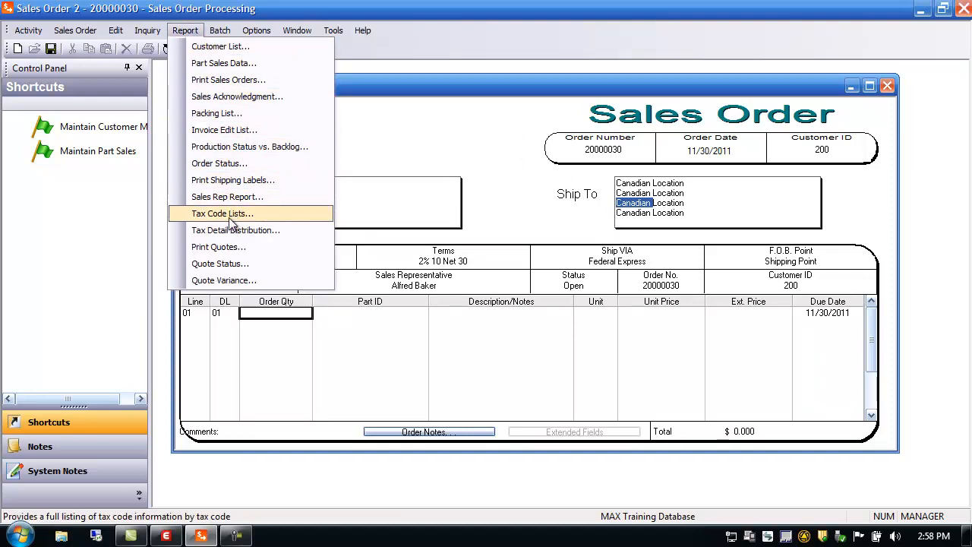
{"action": "left_click", "coordinate": [225, 114]}
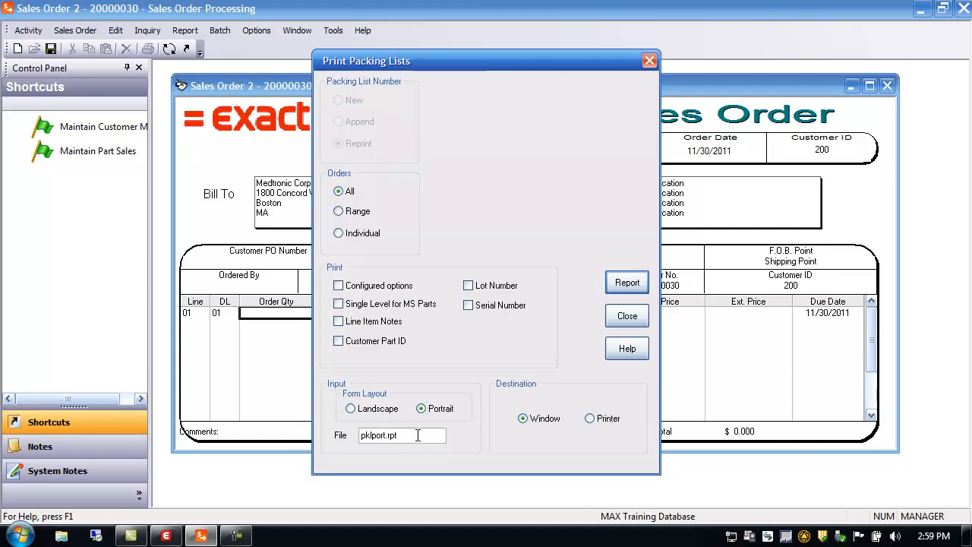
{"action": "left_click_drag", "start_coordinate": [417, 435], "coordinate": [325, 448]}
{"action": "type", "text": "rp"}
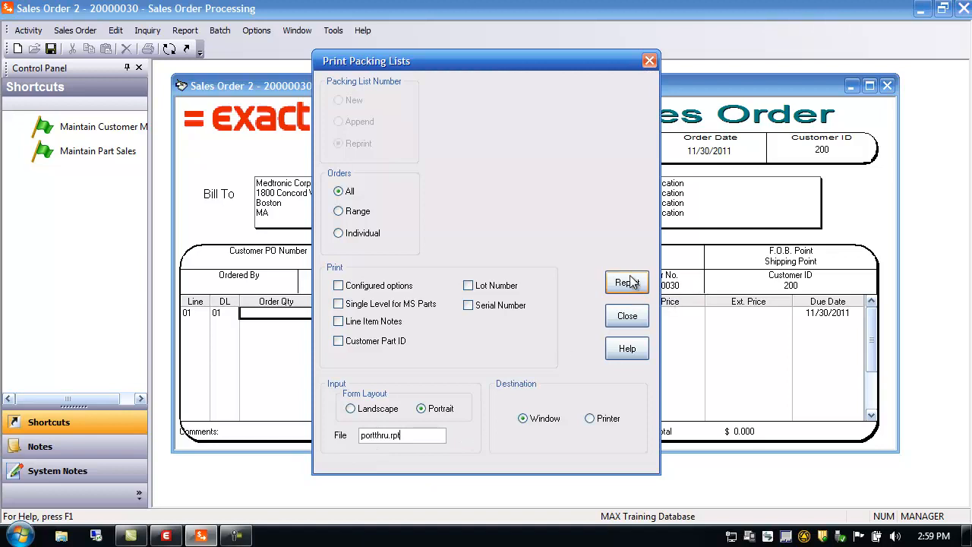
{"action": "left_click", "coordinate": [627, 316]}
{"action": "left_click", "coordinate": [624, 184]}
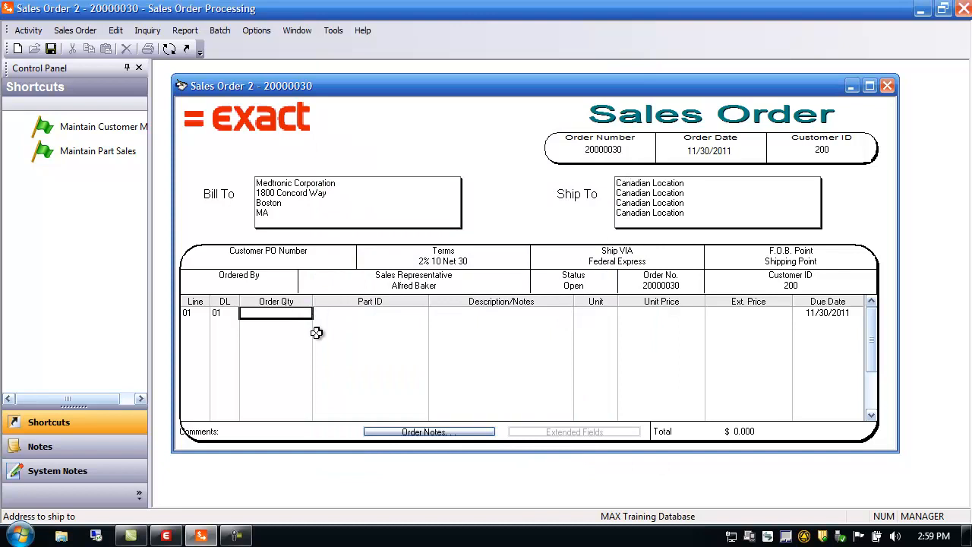
Enter order line 01 with quantity 10 of part 11000.
{"action": "left_click", "coordinate": [297, 318]}
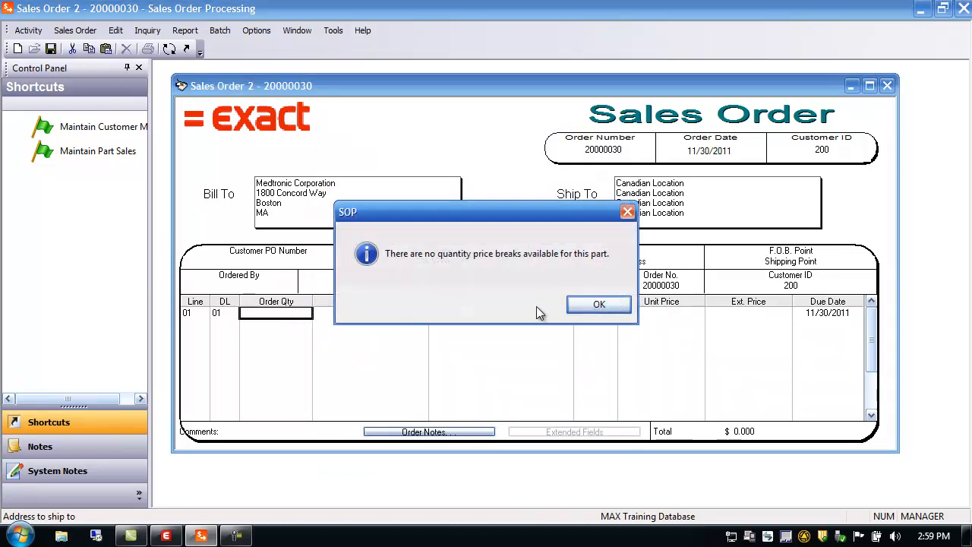
{"action": "left_click", "coordinate": [589, 304]}
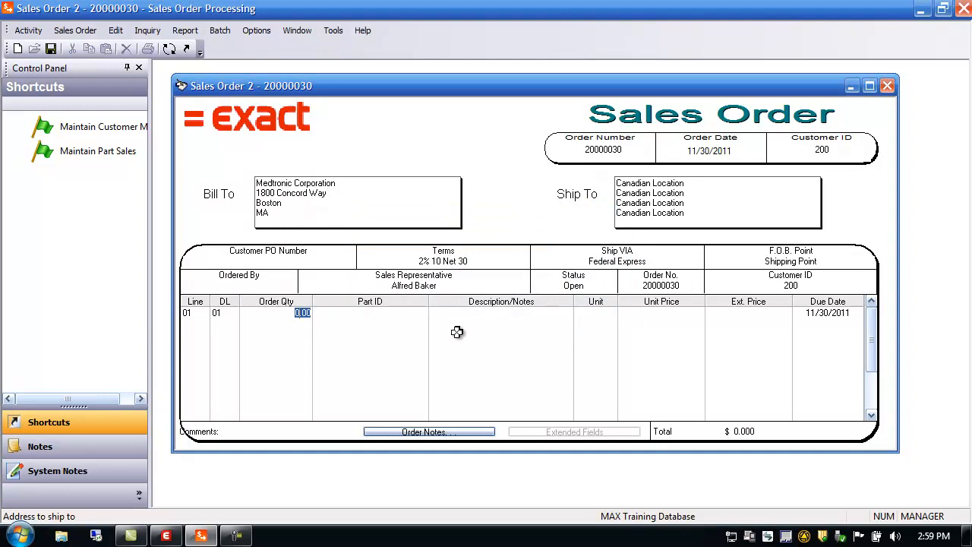
{"action": "type", "text": "110"}
{"action": "key", "text": "Tab"}
{"action": "key", "text": "Tab"}
{"action": "key", "text": "Tab"}
{"action": "key", "text": "Tab"}
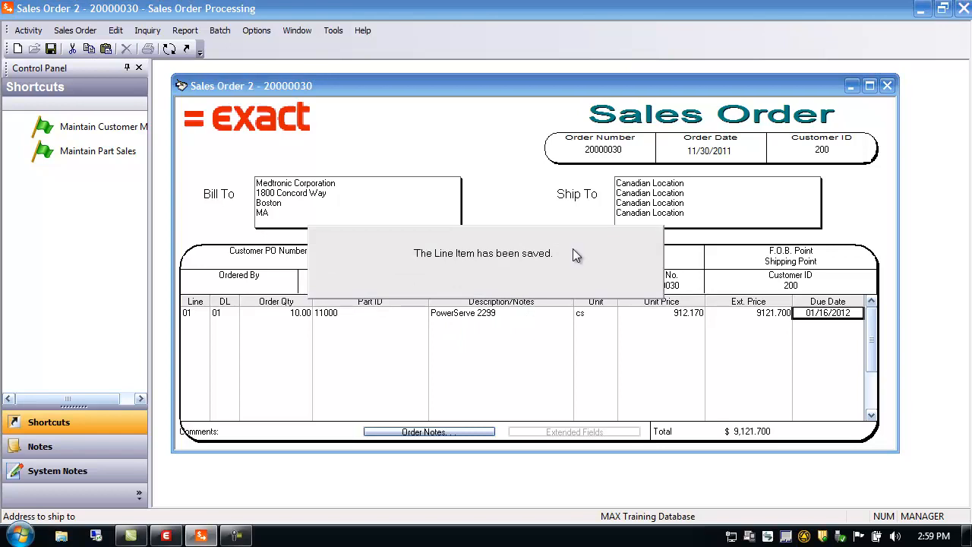
Open the ship order for this sales order, set line 01's ship quantity to 10, and save the shipment.
{"action": "left_click", "coordinate": [294, 311]}
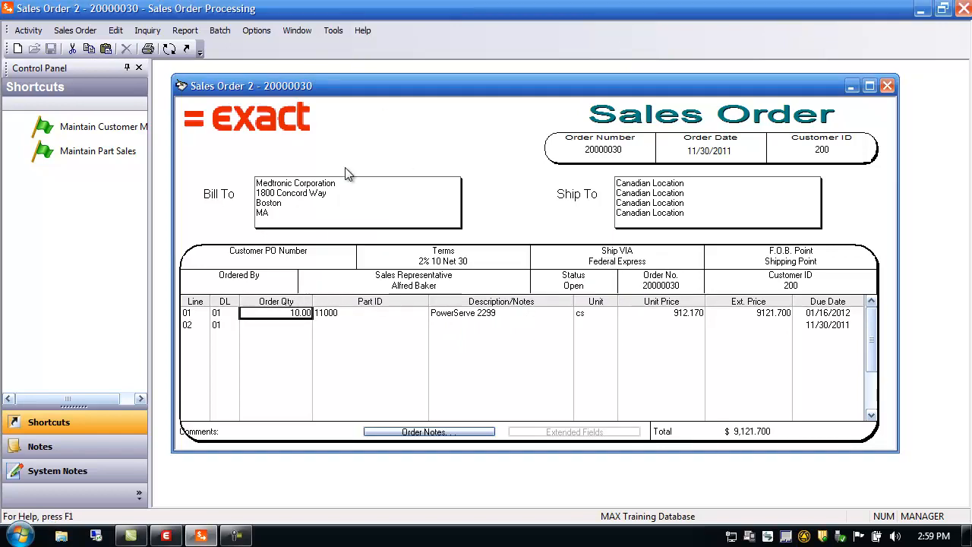
{"action": "left_click", "coordinate": [171, 51]}
{"action": "left_click", "coordinate": [418, 363]}
{"action": "type", "text": "10"}
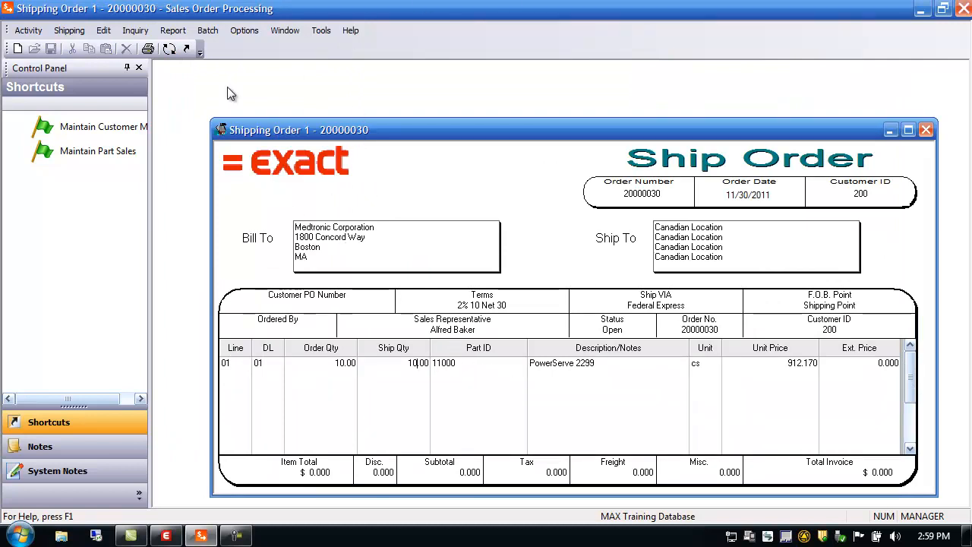
{"action": "left_click_drag", "start_coordinate": [248, 130], "coordinate": [205, 82]}
{"action": "key", "text": "Tab"}
{"action": "key", "text": "Tab"}
{"action": "key", "text": "Tab"}
{"action": "key", "text": "Tab"}
{"action": "key", "text": "Tab"}
{"action": "left_click", "coordinate": [260, 321]}
{"action": "left_click", "coordinate": [53, 49]}
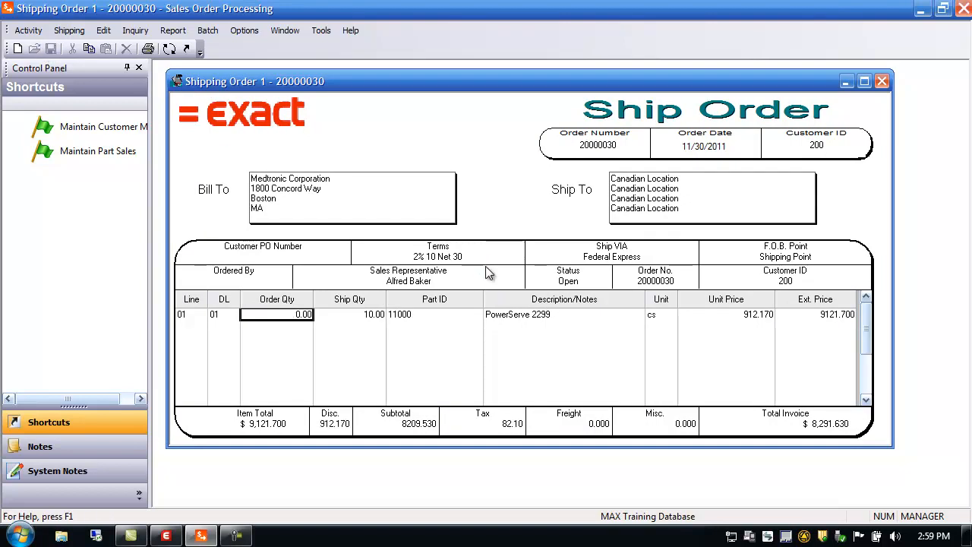
Print the packing list to the window for the individual order 20000030 using the portthru.rpt file.
{"action": "left_click", "coordinate": [209, 34]}
{"action": "mouse_move", "coordinate": [179, 35]}
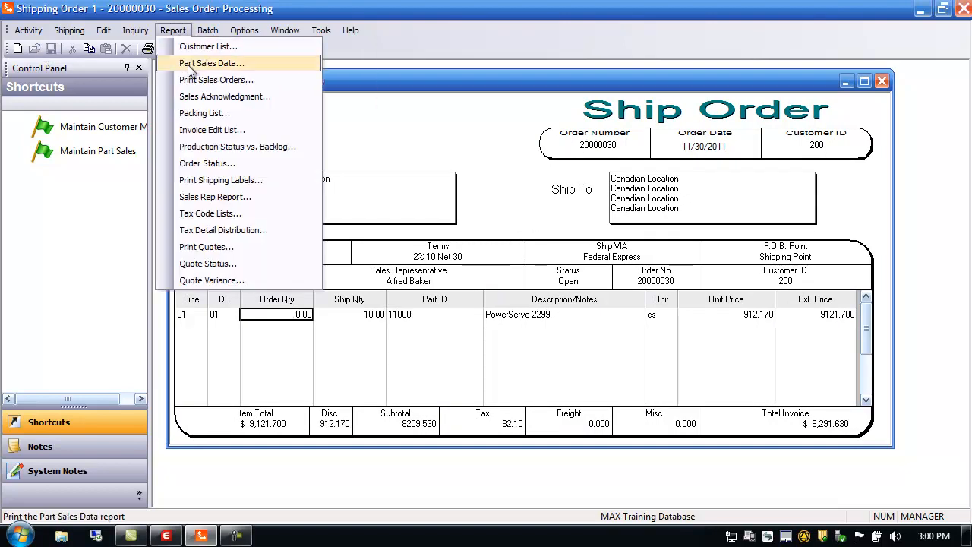
{"action": "left_click", "coordinate": [207, 114]}
{"action": "double_click", "coordinate": [405, 440]}
{"action": "type", "text": "portthru.rpt"}
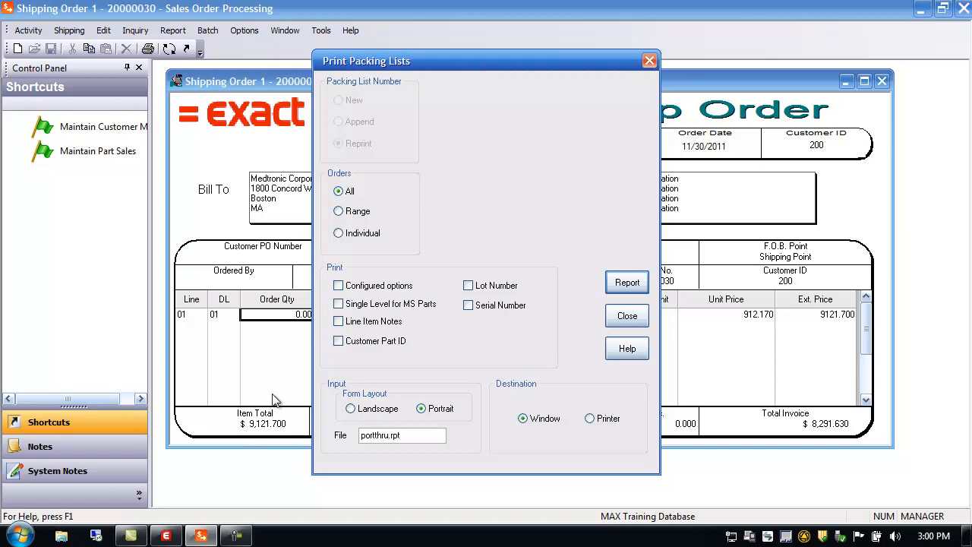
{"action": "left_click", "coordinate": [355, 232]}
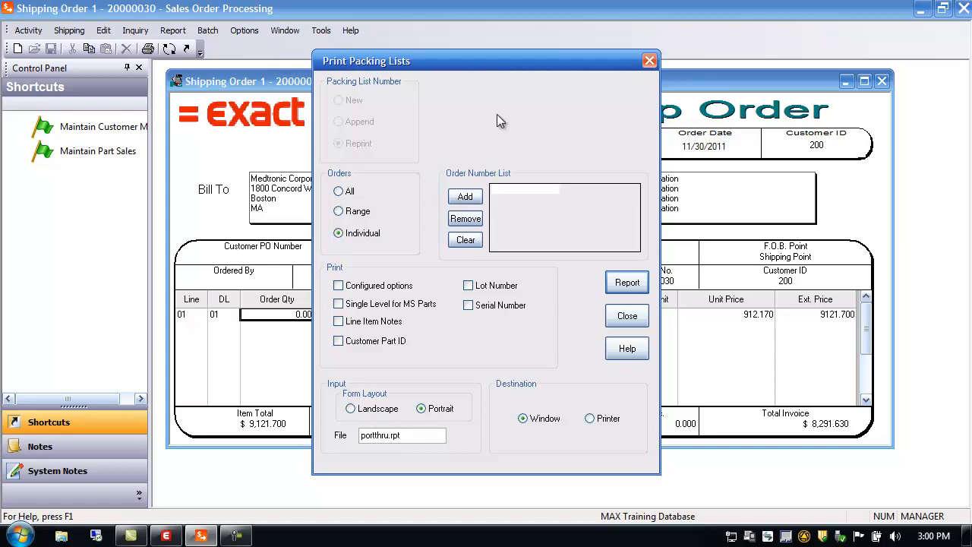
{"action": "left_click", "coordinate": [463, 197]}
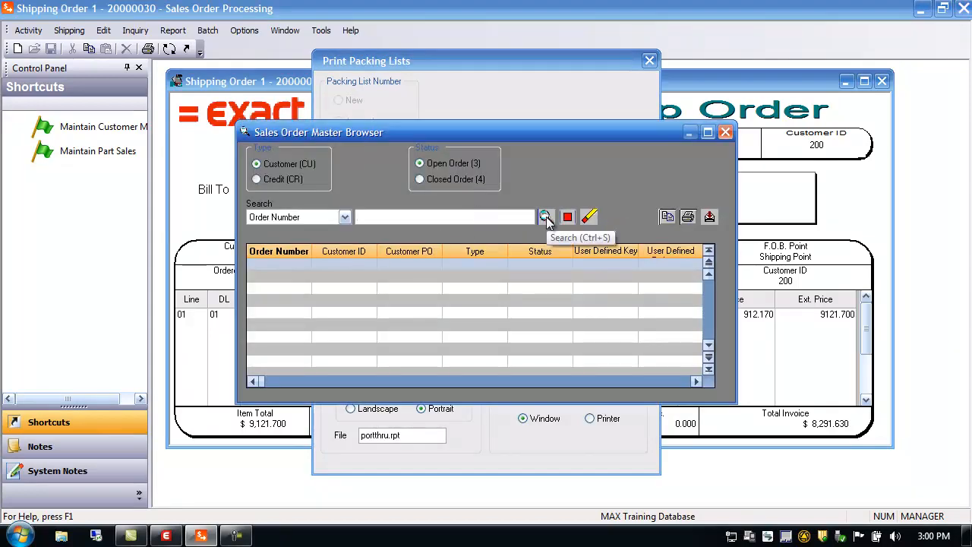
{"action": "left_click", "coordinate": [547, 218]}
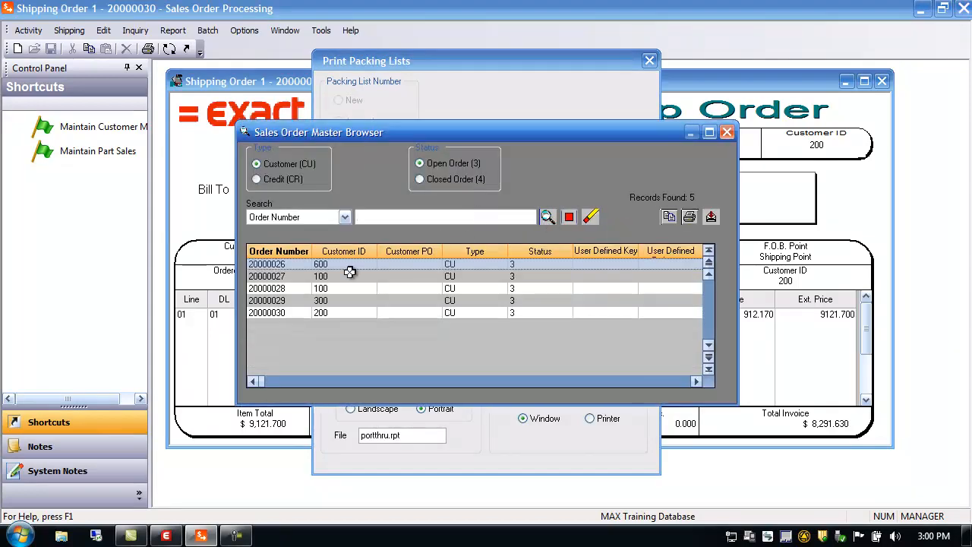
{"action": "double_click", "coordinate": [269, 312]}
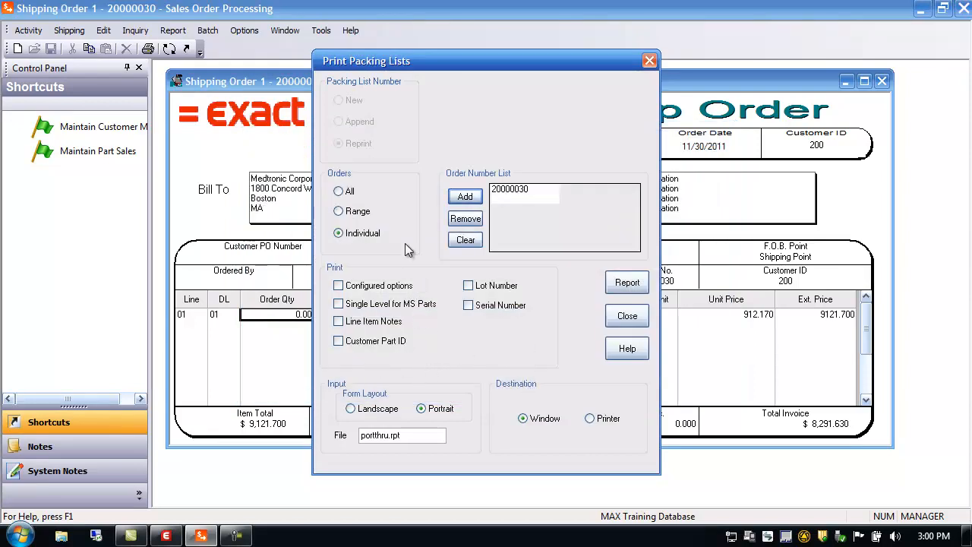
{"action": "left_click", "coordinate": [627, 283]}
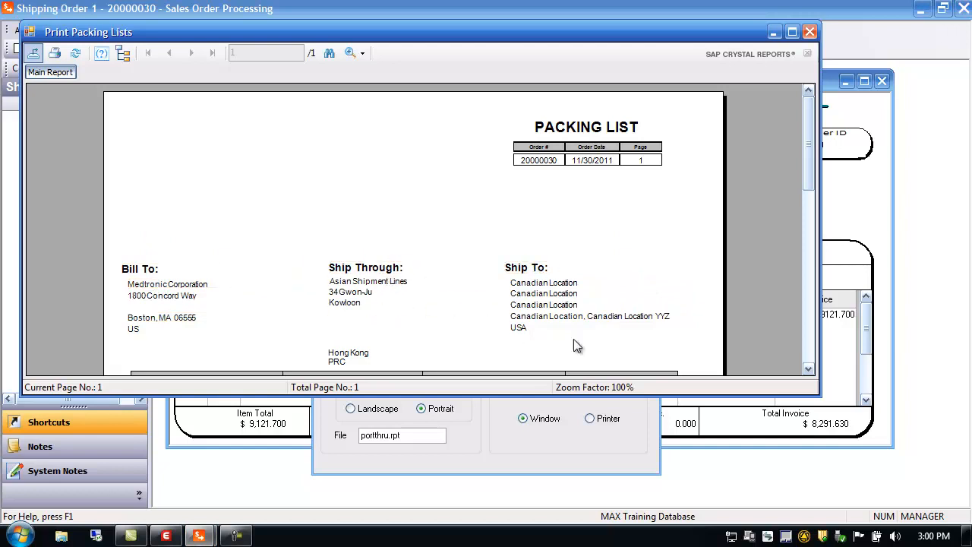
Scroll through the packing list preview, then close it and the print dialog.
{"action": "left_click_drag", "start_coordinate": [803, 162], "coordinate": [811, 230]}
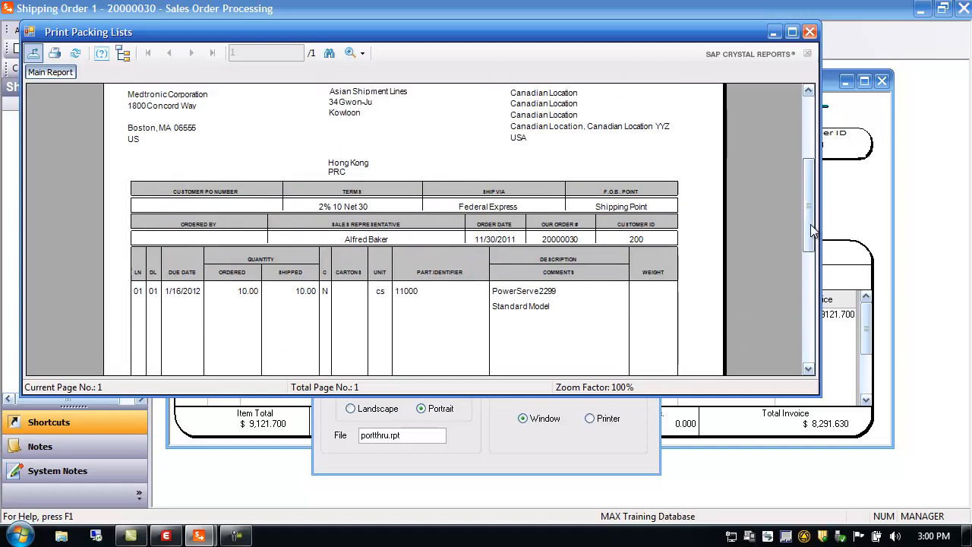
{"action": "left_click", "coordinate": [809, 32]}
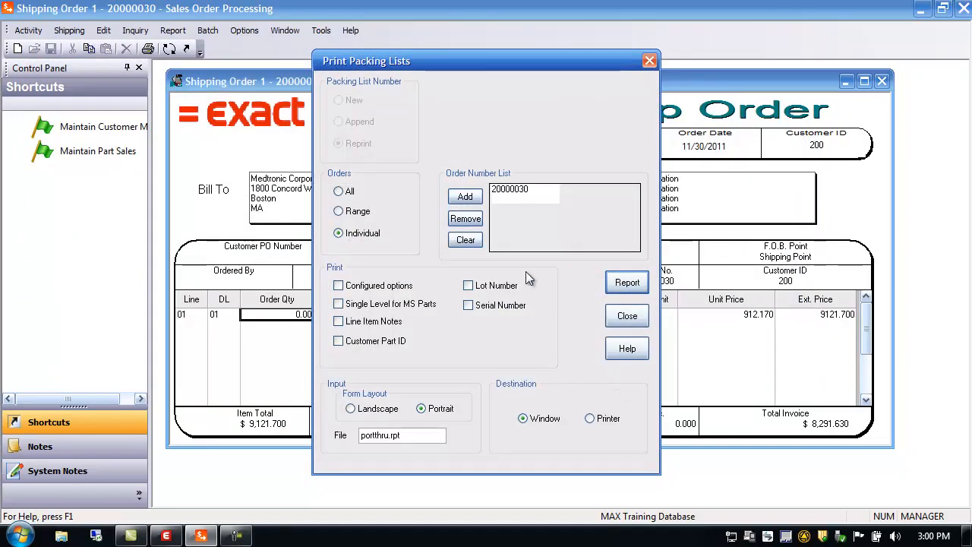
{"action": "left_click", "coordinate": [627, 316]}
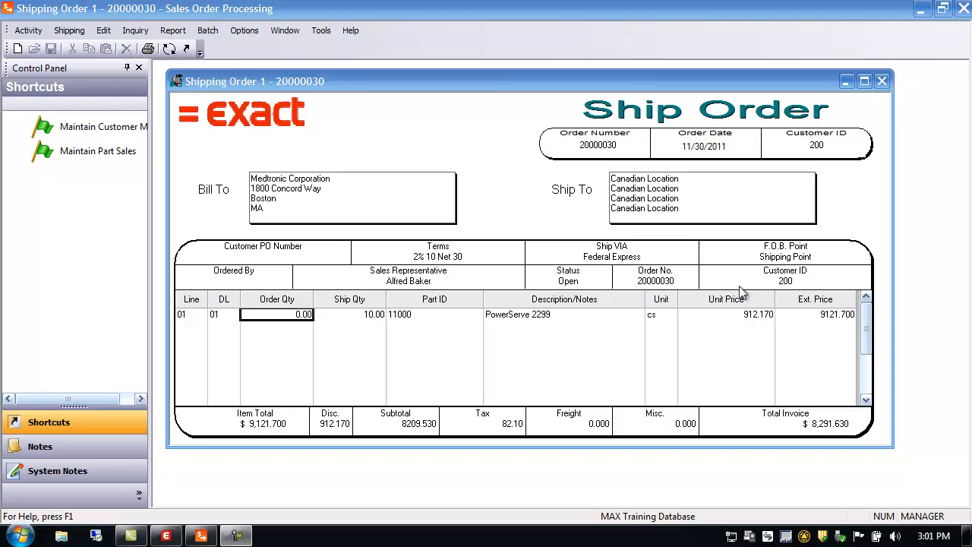
Reopen the sales order and add line 02 with quantity 10 of part 11000.
{"action": "left_click", "coordinate": [169, 49]}
{"action": "left_click_drag", "start_coordinate": [451, 149], "coordinate": [400, 88]}
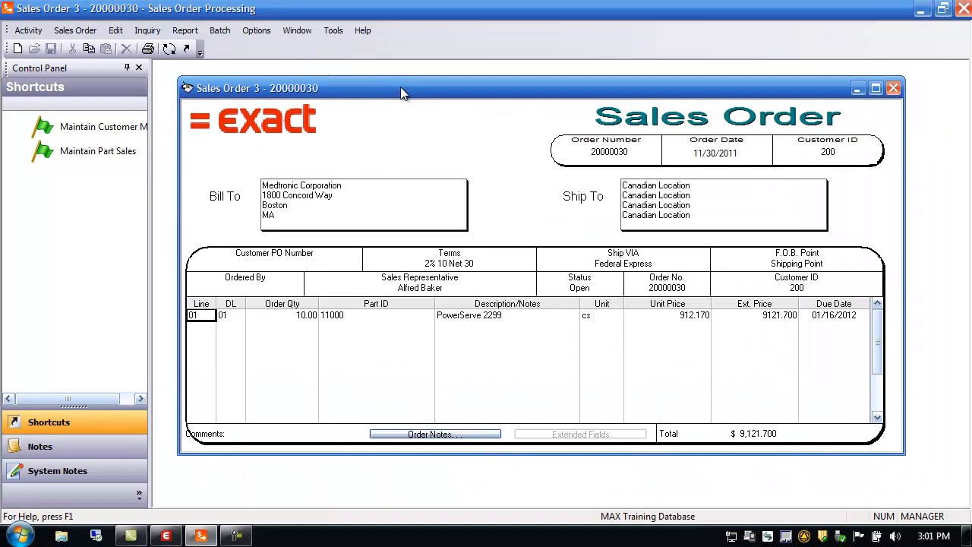
{"action": "left_click", "coordinate": [205, 329]}
{"action": "type", "text": "10"}
{"action": "key", "text": "Tab"}
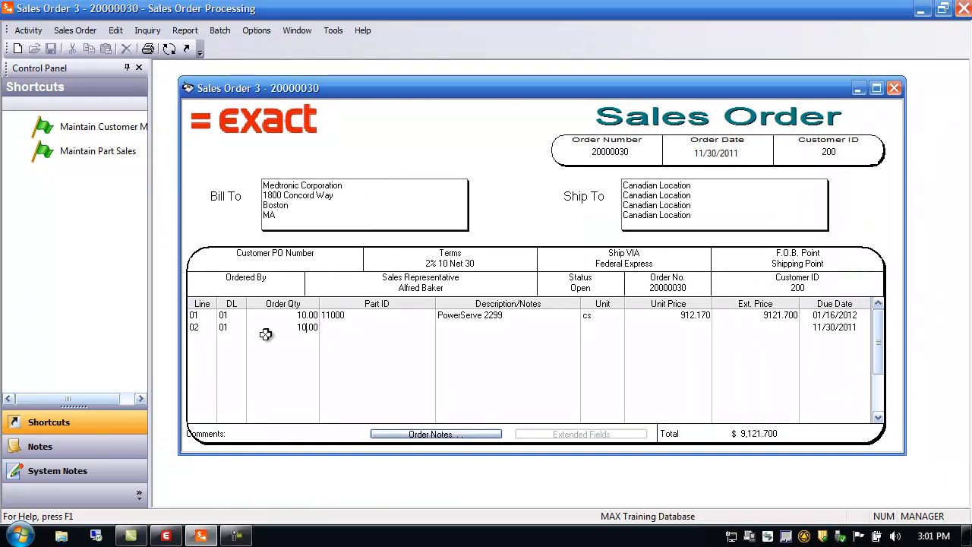
{"action": "type", "text": "1100"}
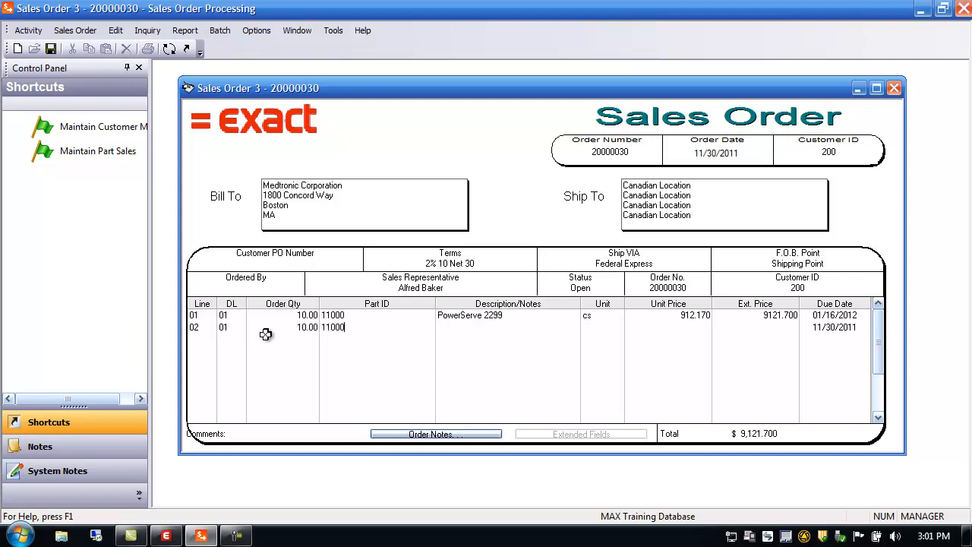
{"action": "type", "text": "0"}
{"action": "key", "text": "Tab"}
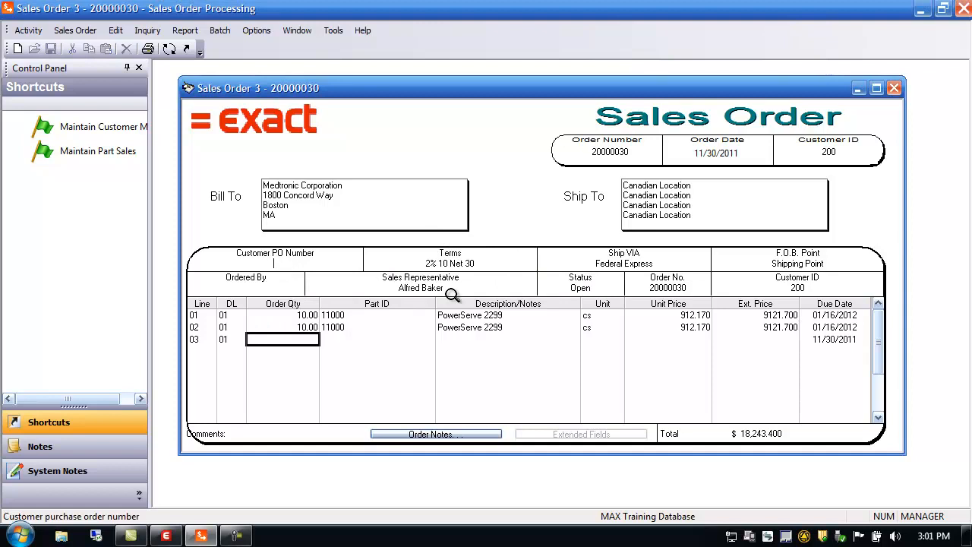
Enter cust po 1111 as the customer PO number, then check the terms and ship via code lists.
{"action": "type", "text": "cus"}
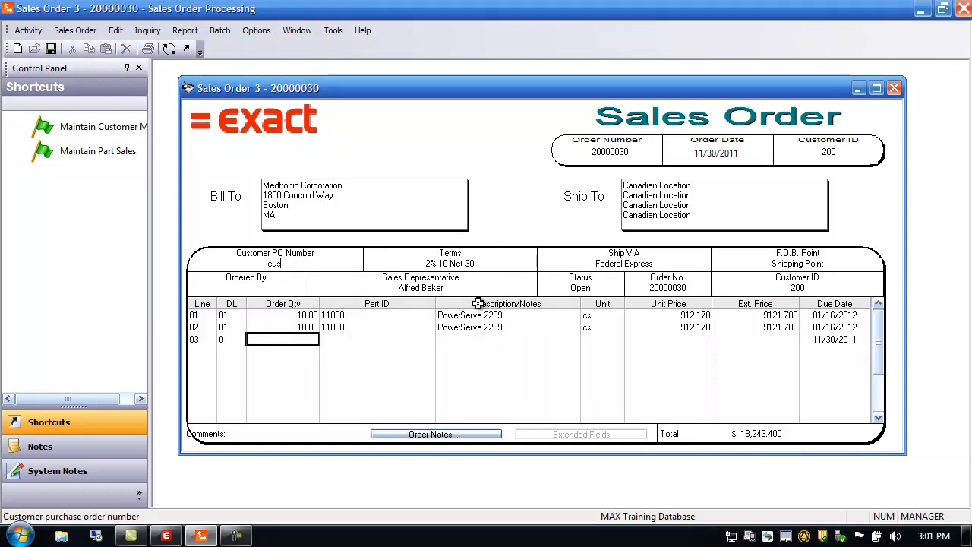
{"action": "type", "text": "t po 1111"}
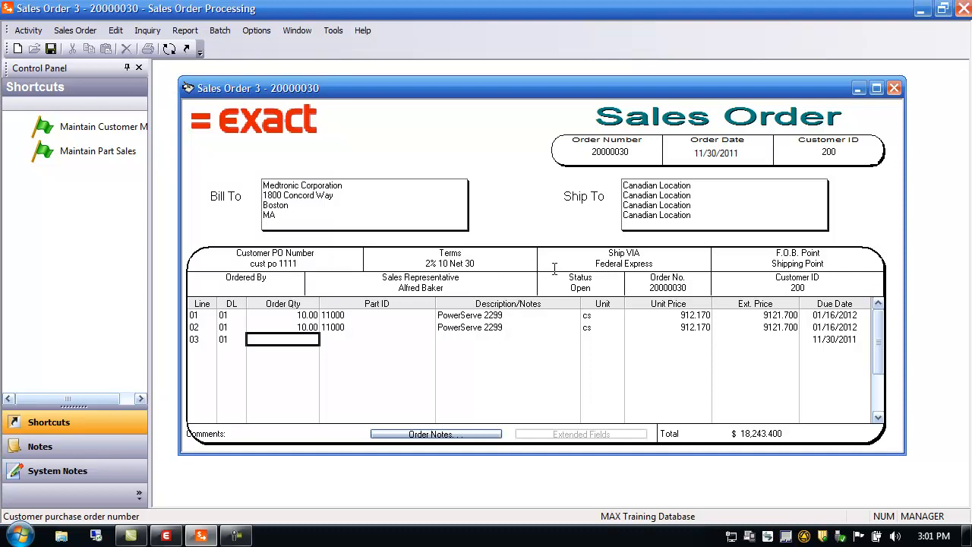
{"action": "double_click", "coordinate": [454, 264]}
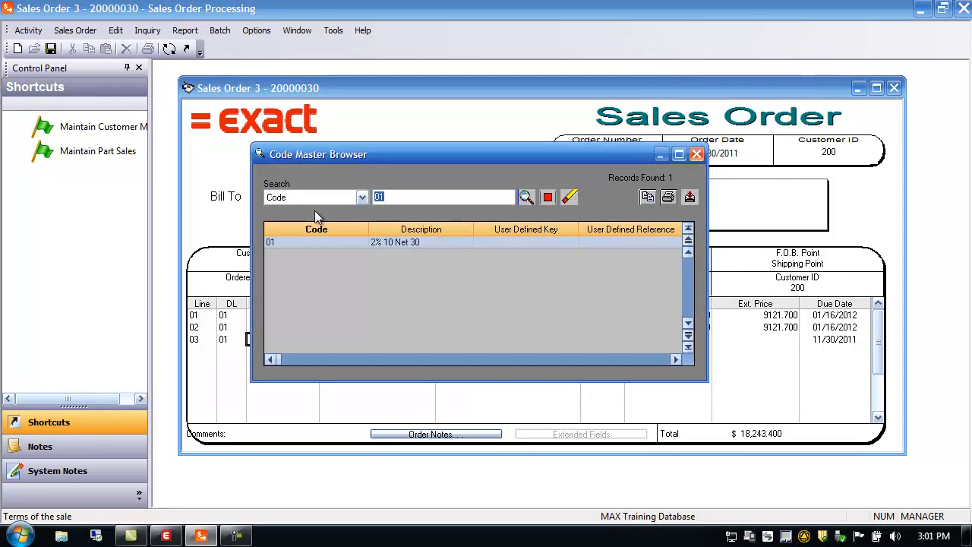
{"action": "left_click", "coordinate": [696, 154]}
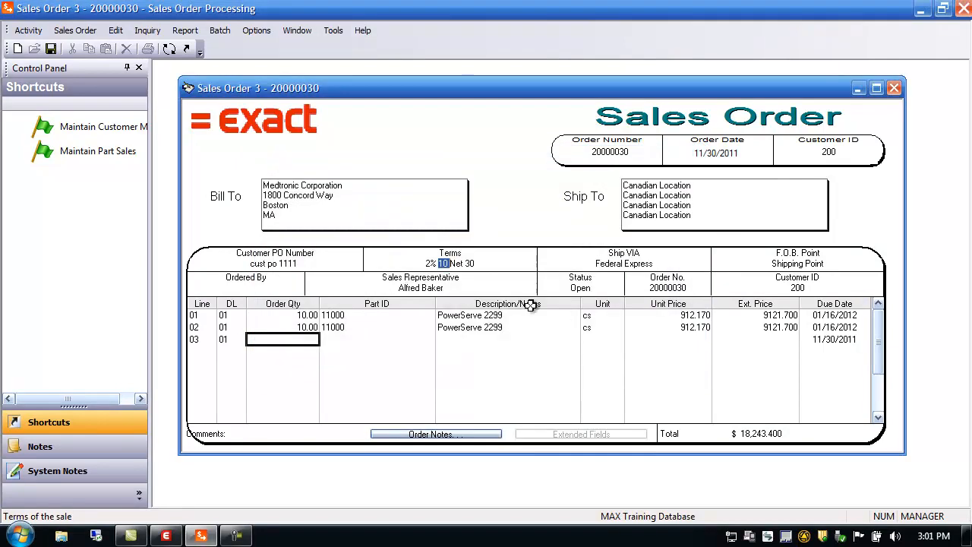
{"action": "double_click", "coordinate": [625, 263]}
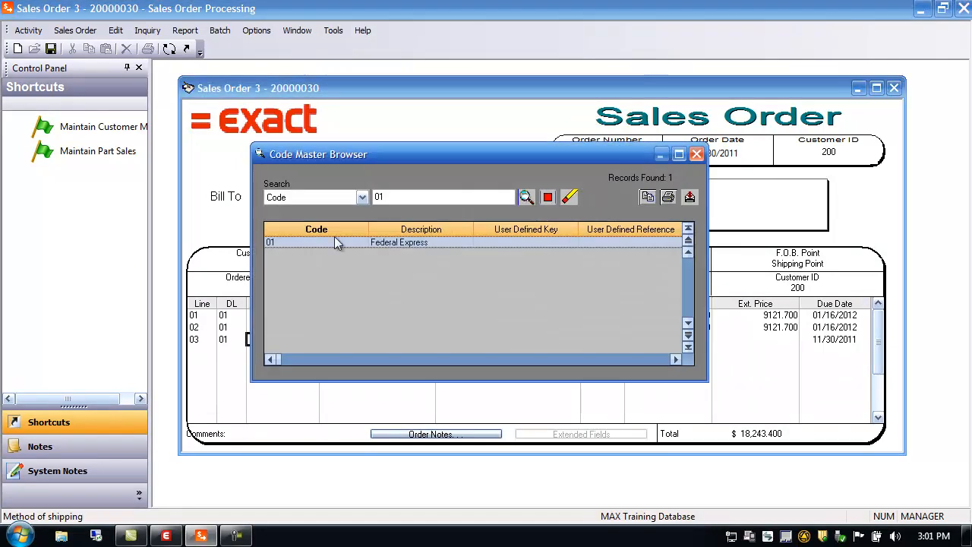
{"action": "left_click", "coordinate": [696, 154]}
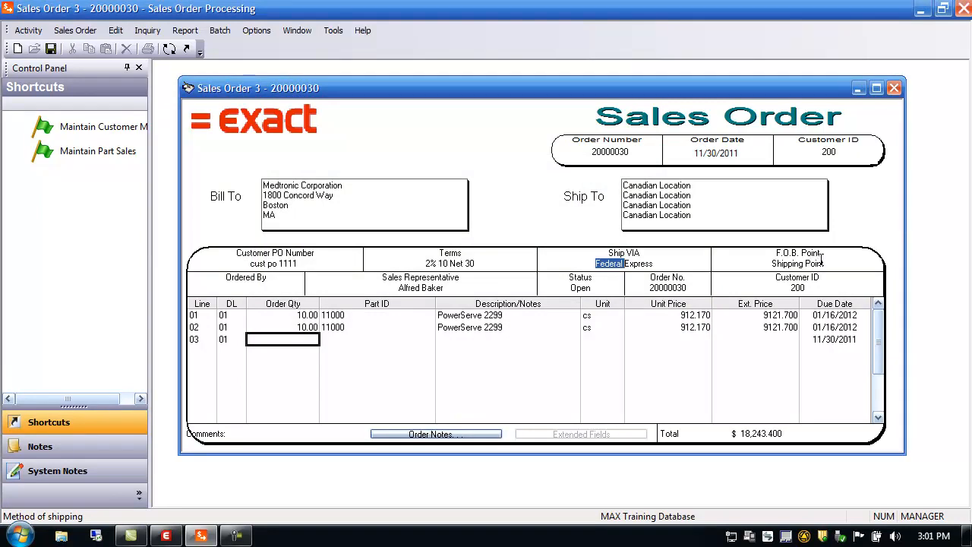
Open the order's sales rep split settings and cancel without changes.
{"action": "left_click", "coordinate": [246, 287]}
{"action": "double_click", "coordinate": [422, 286]}
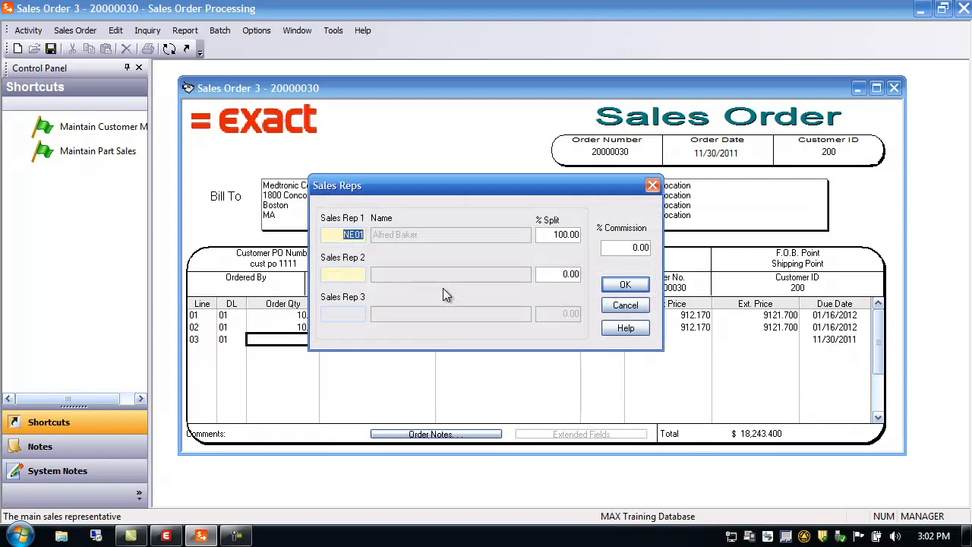
{"action": "left_click", "coordinate": [633, 304]}
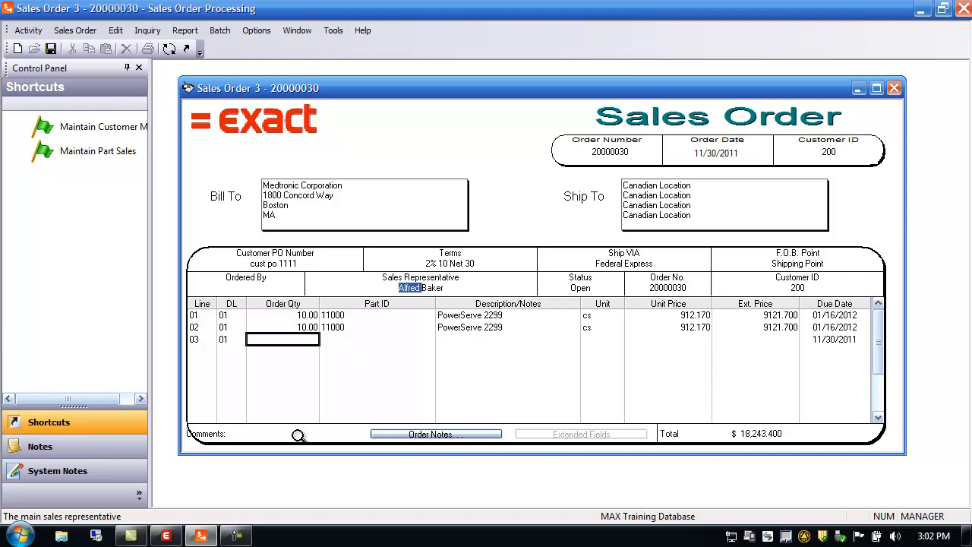
Add the order comments comment 1, comment 2 and comment 3.
{"action": "double_click", "coordinate": [229, 434]}
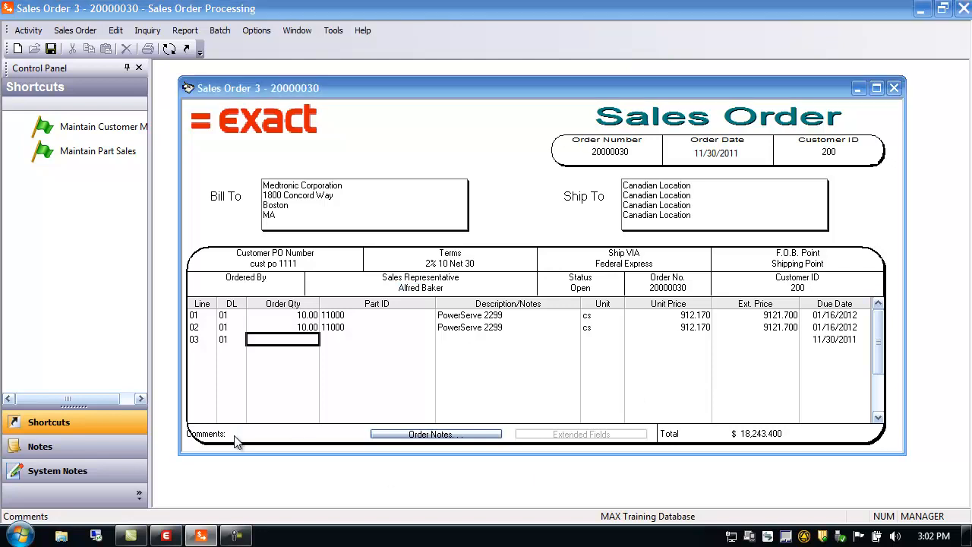
{"action": "type", "text": "comment 2"}
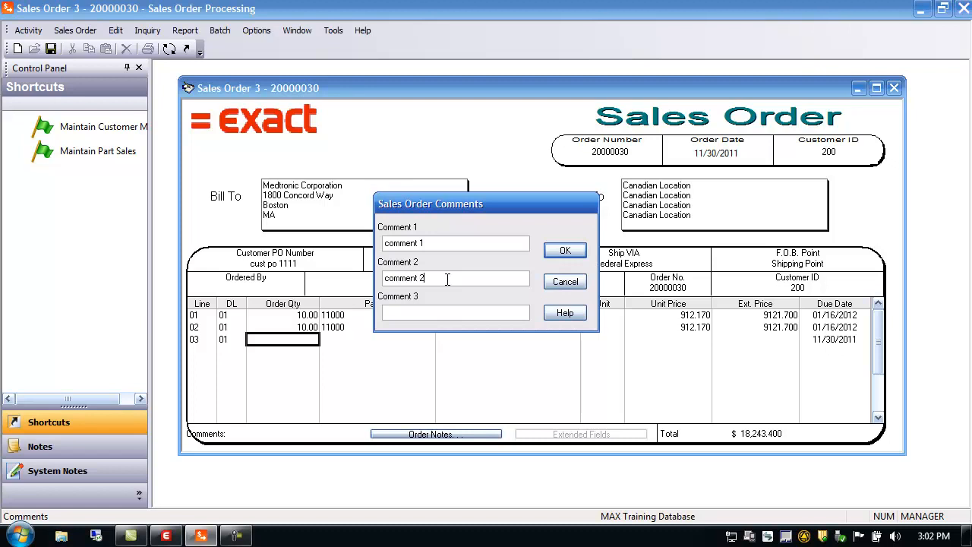
{"action": "left_click", "coordinate": [398, 310]}
{"action": "type", "text": "comment 3"}
{"action": "left_click", "coordinate": [565, 251]}
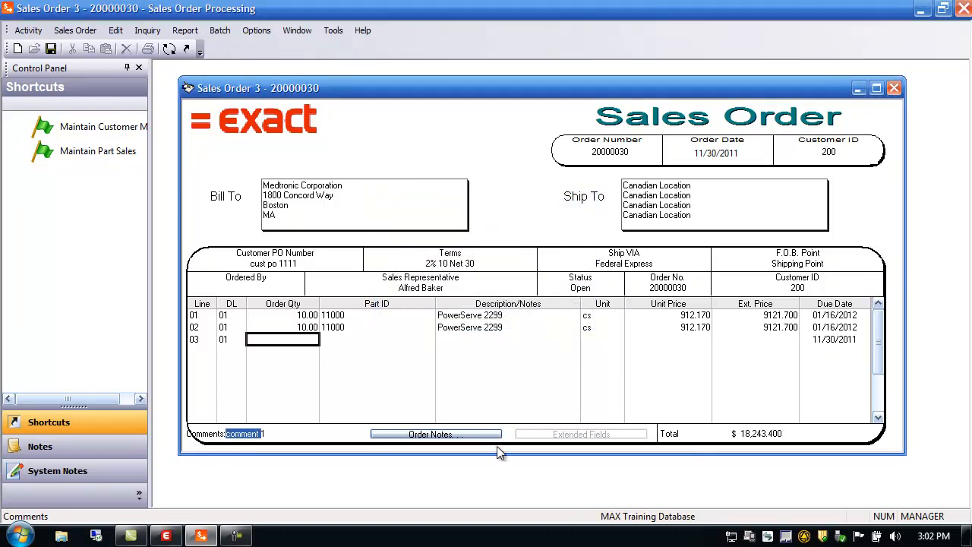
Open the order notes, switch the note type to part note, and cancel without saving.
{"action": "left_click", "coordinate": [456, 435]}
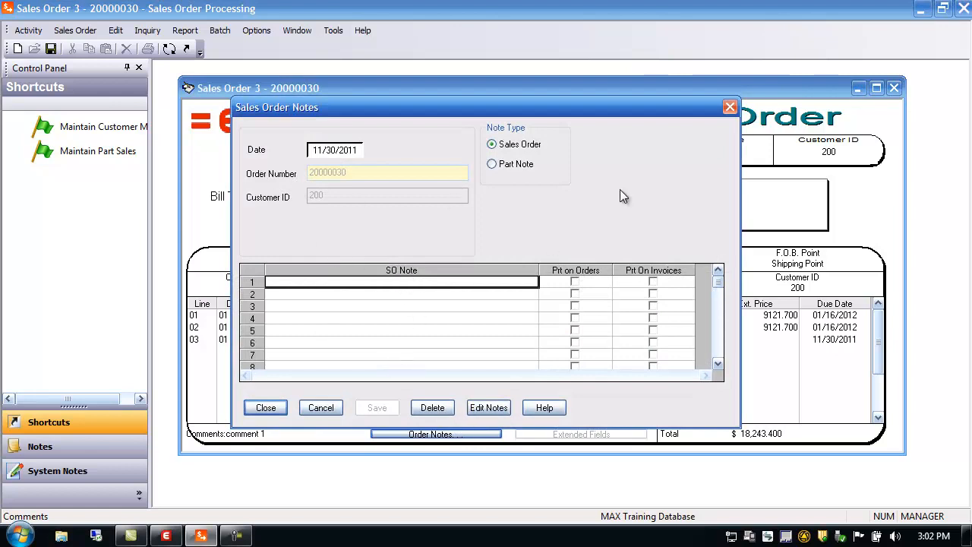
{"action": "left_click", "coordinate": [575, 281]}
{"action": "left_click", "coordinate": [575, 281]}
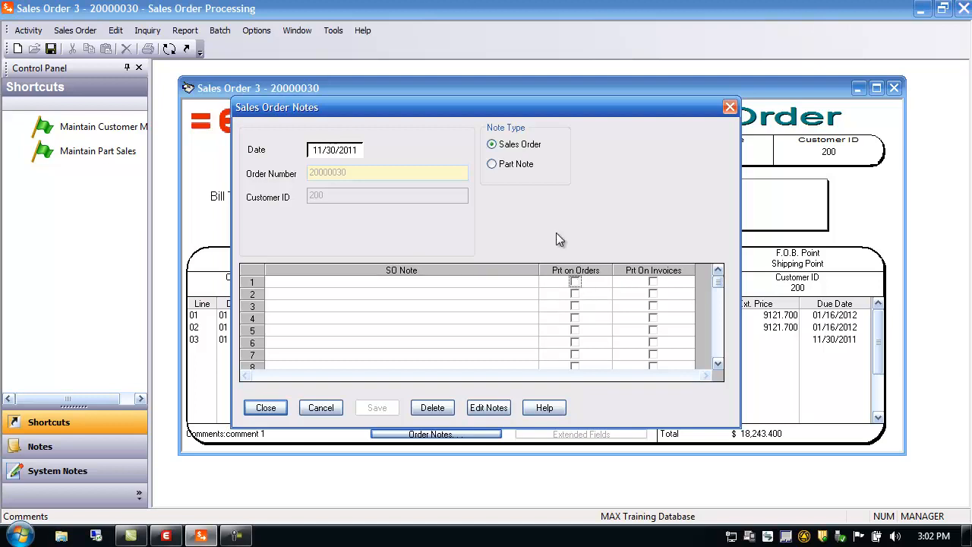
{"action": "left_click", "coordinate": [510, 171]}
{"action": "left_click", "coordinate": [551, 304]}
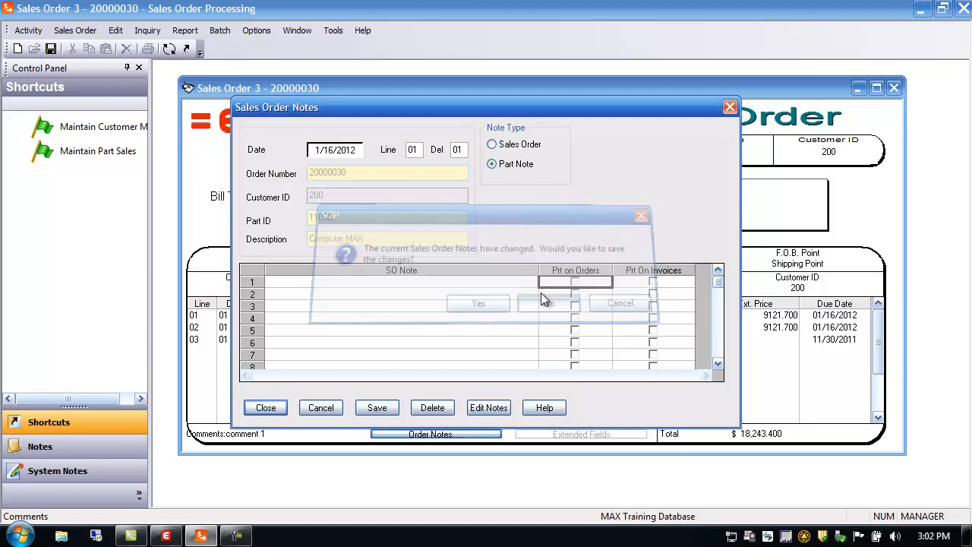
{"action": "left_click", "coordinate": [319, 412]}
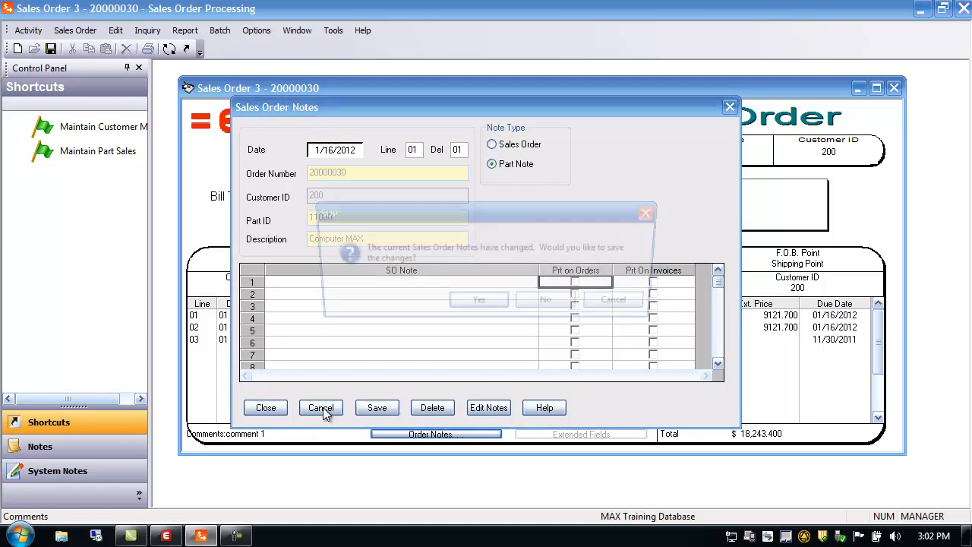
{"action": "left_click", "coordinate": [532, 305]}
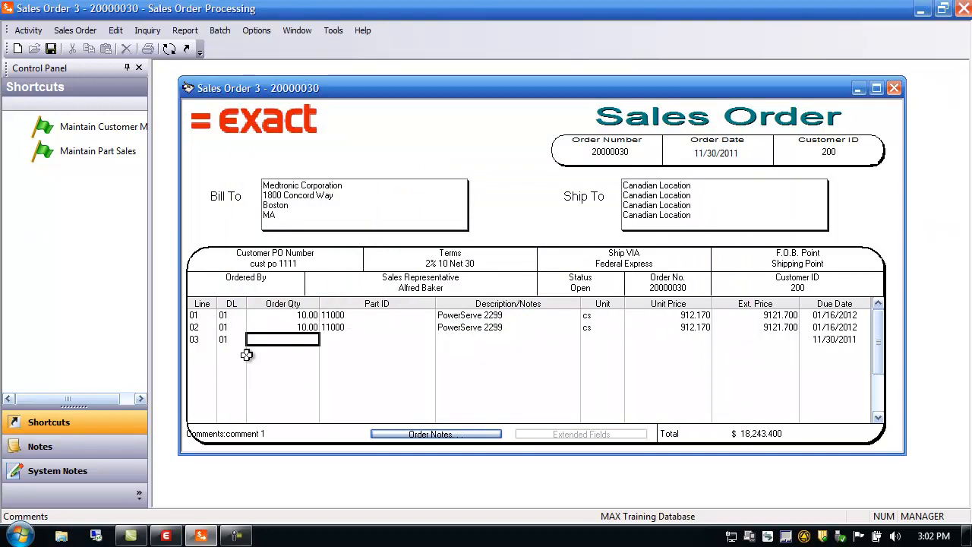
Open line 02's item detail, review its stock information by location, and close without saving changes.
{"action": "left_click", "coordinate": [197, 328]}
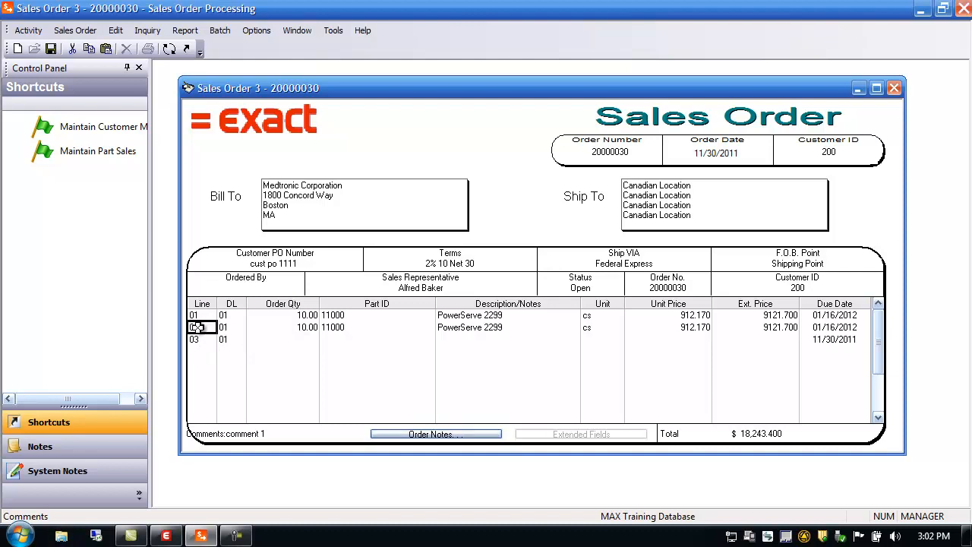
{"action": "double_click", "coordinate": [197, 328]}
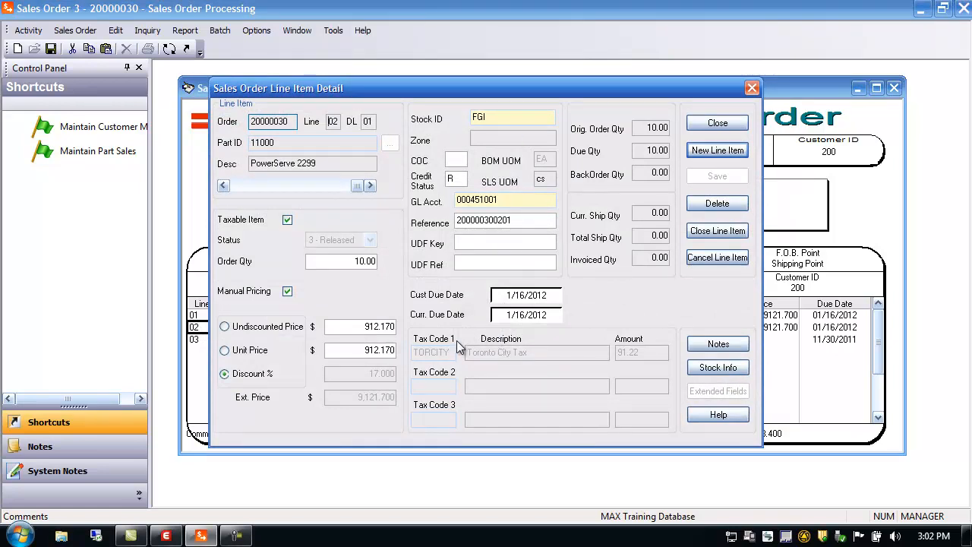
{"action": "left_click", "coordinate": [224, 186]}
{"action": "left_click", "coordinate": [369, 186]}
{"action": "left_click", "coordinate": [734, 373]}
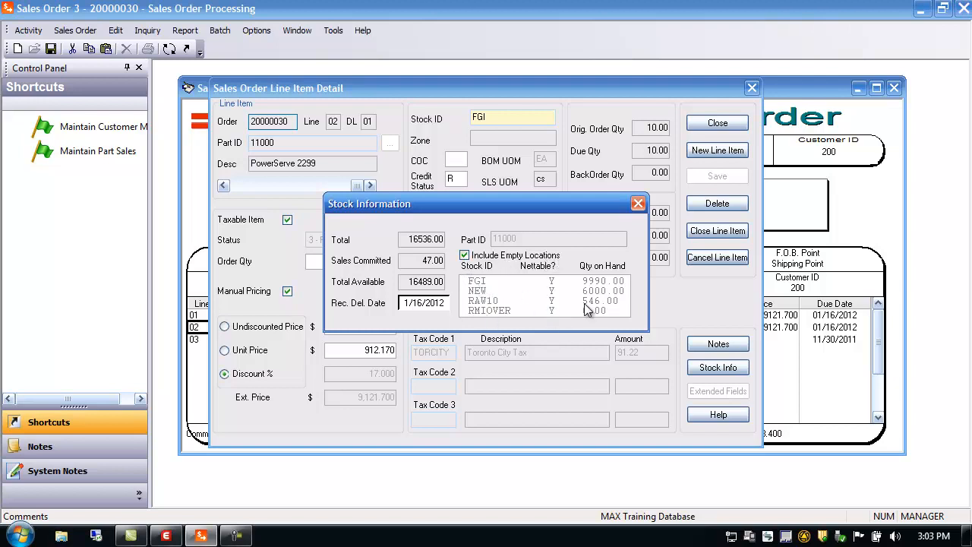
{"action": "left_click", "coordinate": [493, 311]}
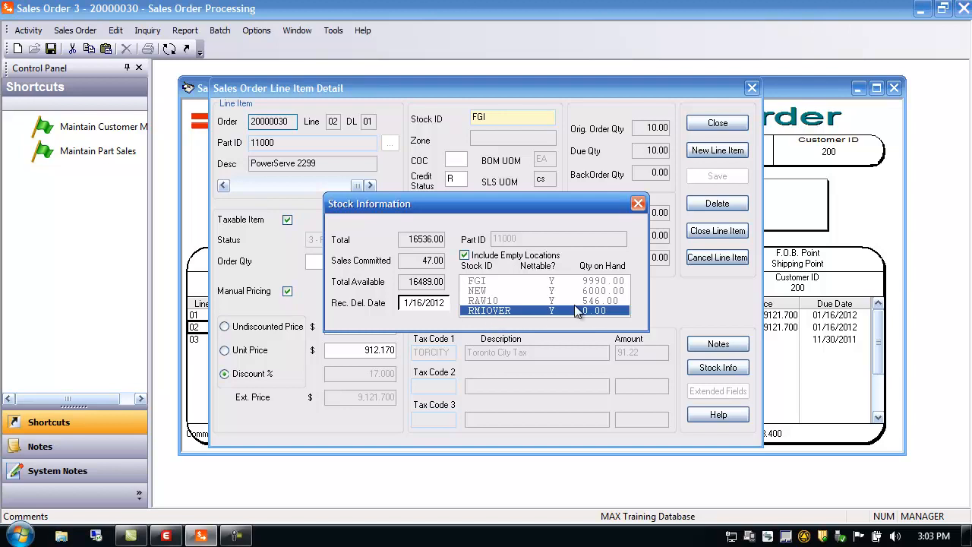
{"action": "left_click", "coordinate": [638, 204]}
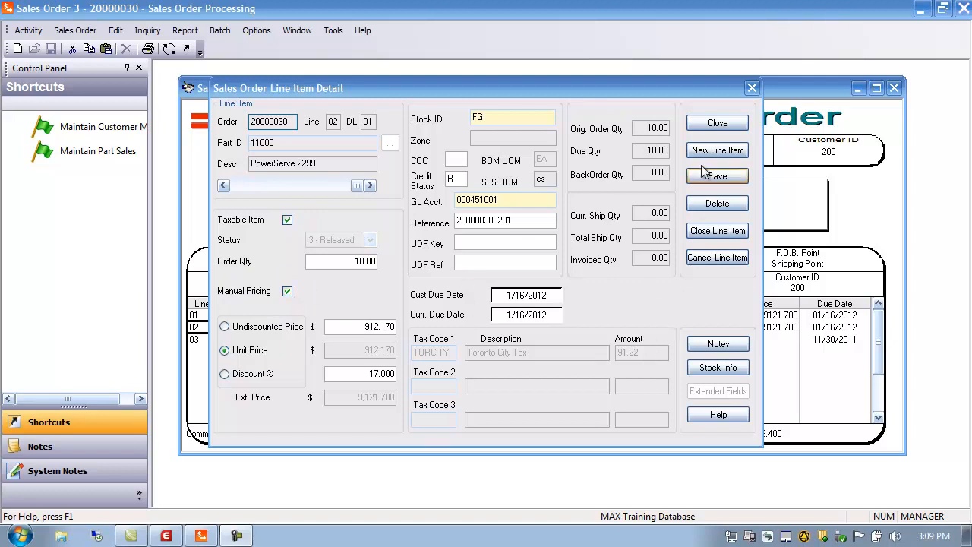
{"action": "left_click", "coordinate": [711, 124]}
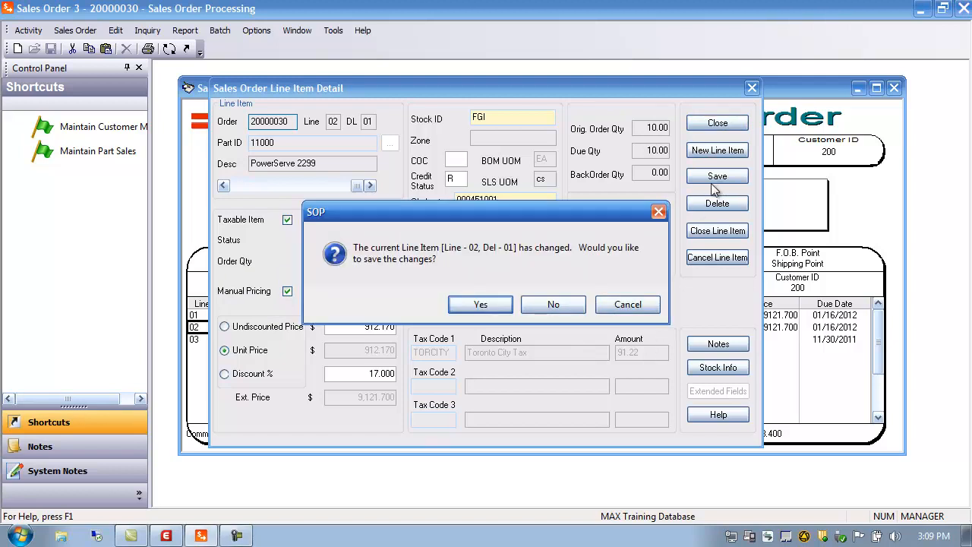
{"action": "left_click", "coordinate": [541, 307]}
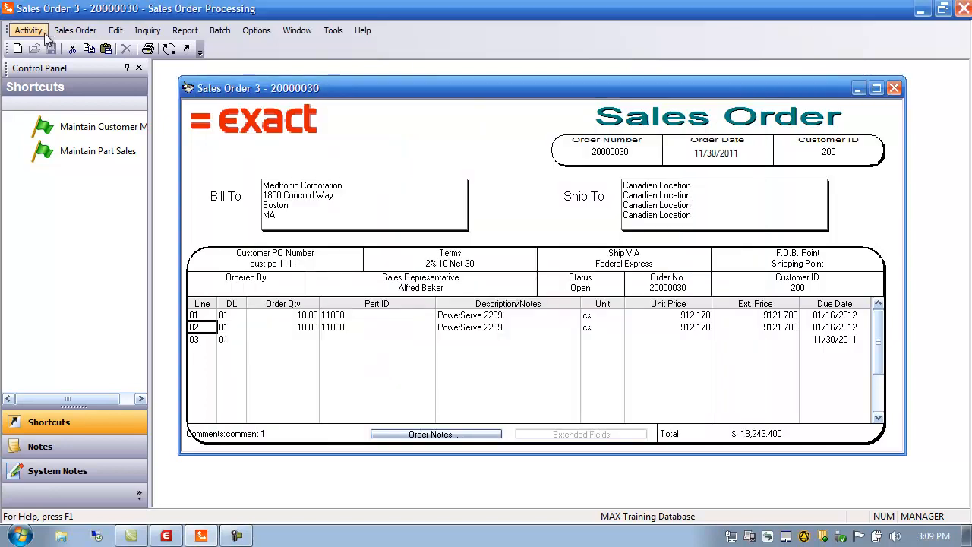
Look up part 11000 in Part Sales Maintenance to check its manual pricing setting.
{"action": "left_click", "coordinate": [32, 33]}
{"action": "mouse_move", "coordinate": [53, 46]}
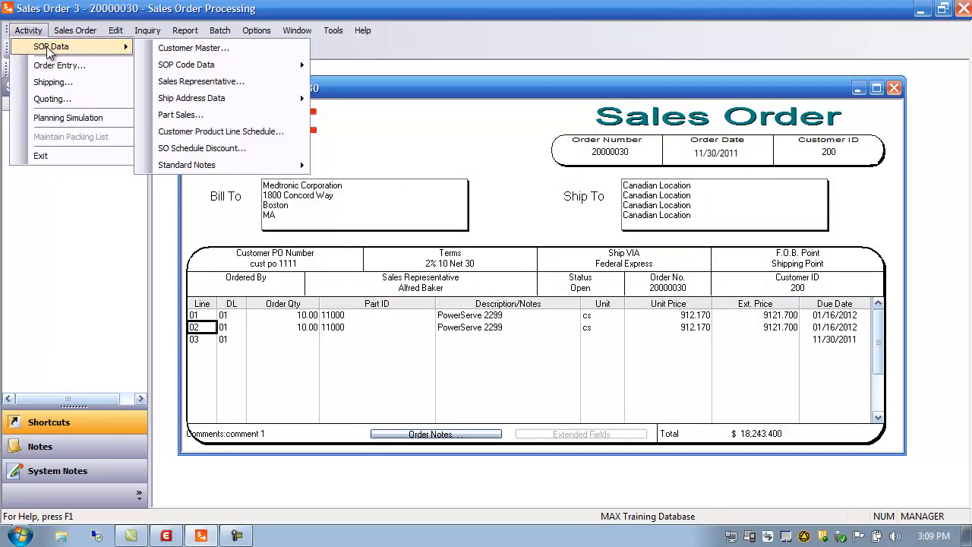
{"action": "left_click", "coordinate": [182, 114]}
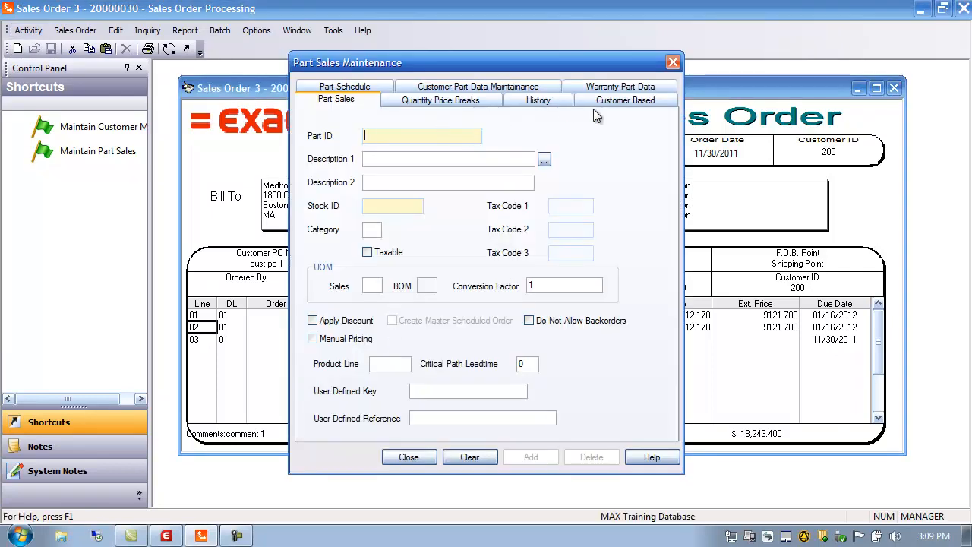
{"action": "type", "text": "000"}
{"action": "key", "text": "Tab"}
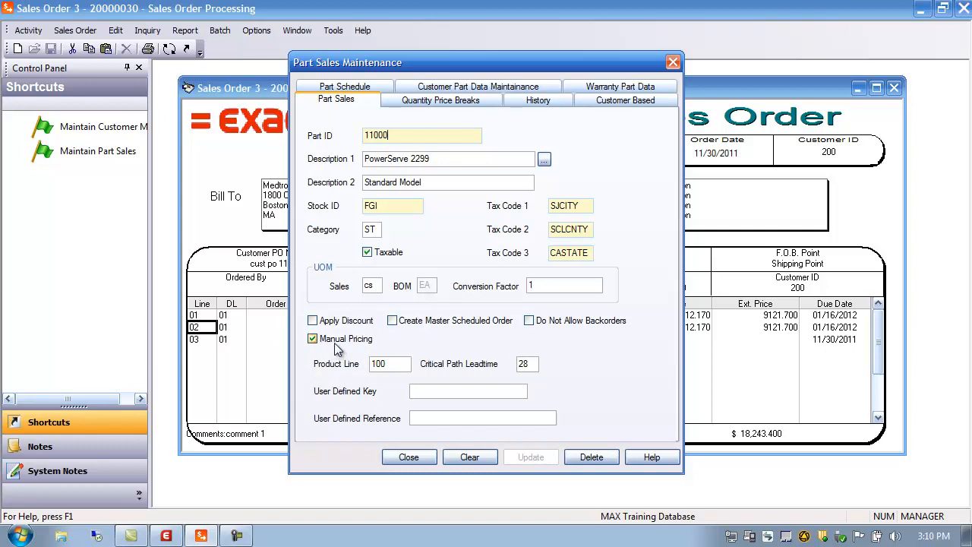
{"action": "left_click", "coordinate": [409, 457]}
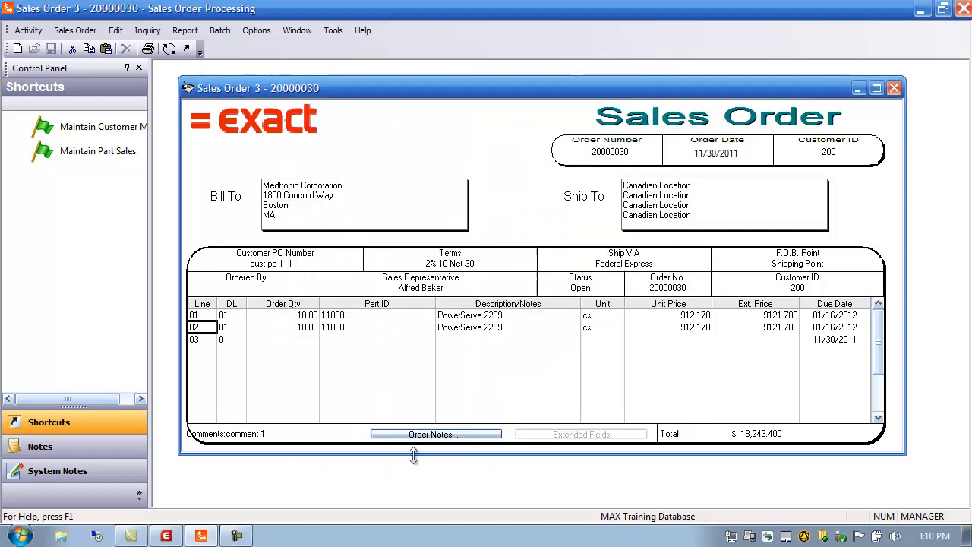
Open line 02's detail and check the Manual Pricing item under the Sales Order configuration keys in System Manager.
{"action": "double_click", "coordinate": [204, 327]}
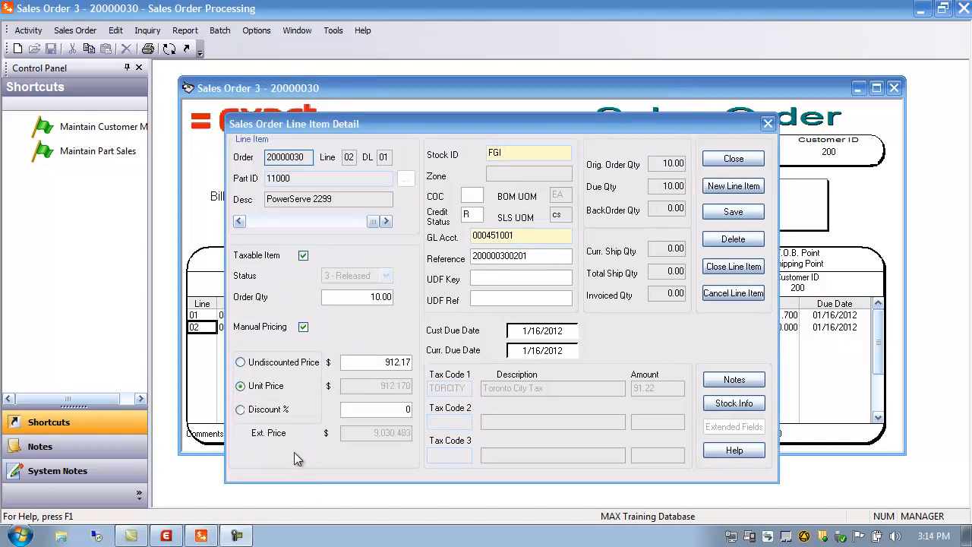
{"action": "left_click", "coordinate": [166, 537]}
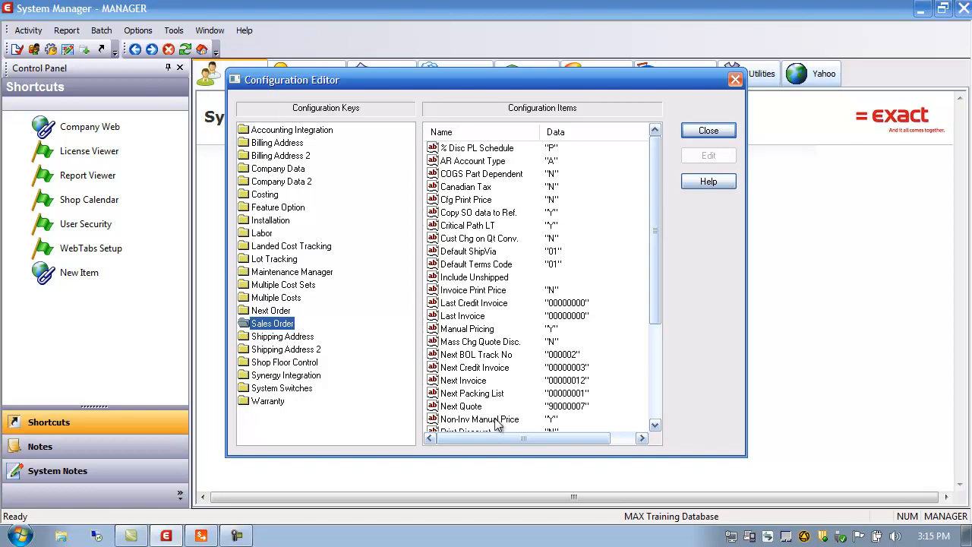
{"action": "left_click", "coordinate": [456, 334]}
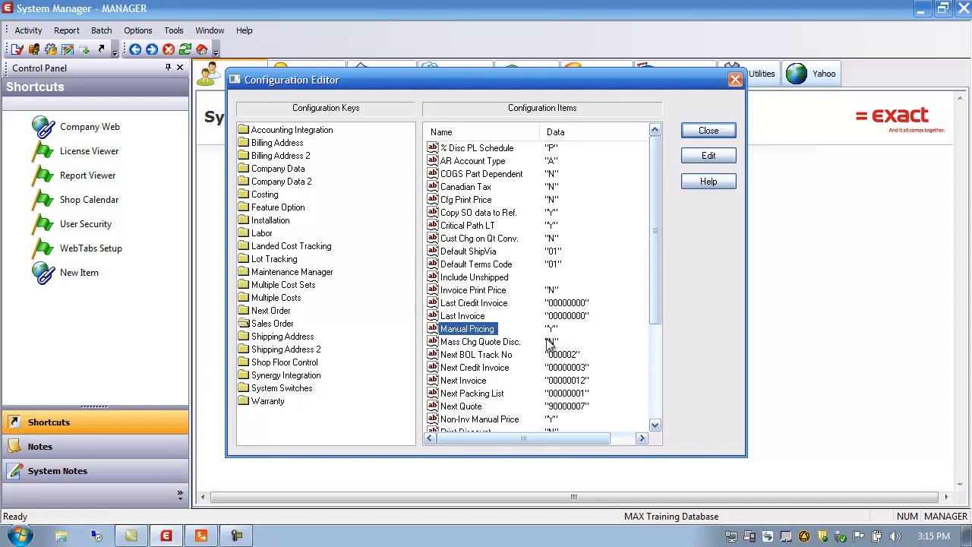
{"action": "left_click", "coordinate": [720, 133]}
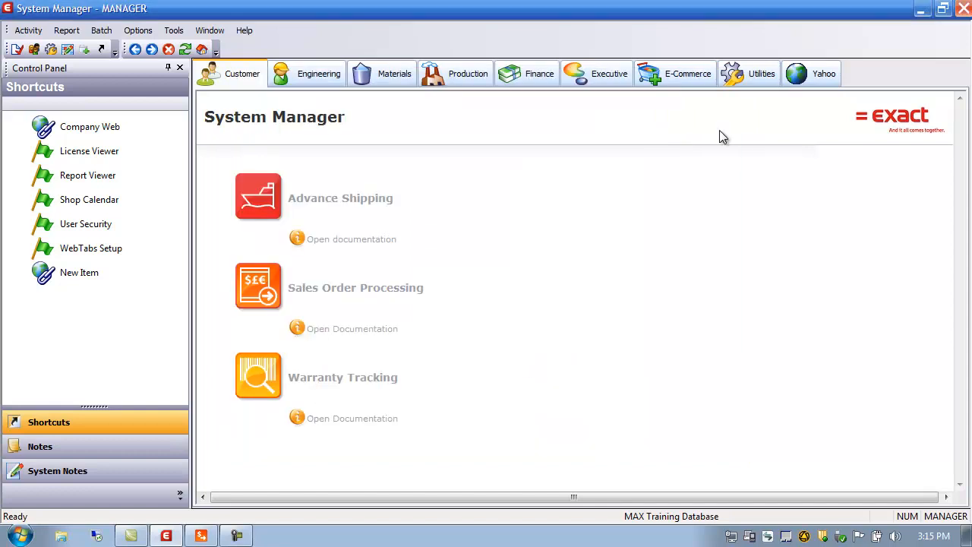
{"action": "left_click", "coordinate": [204, 536]}
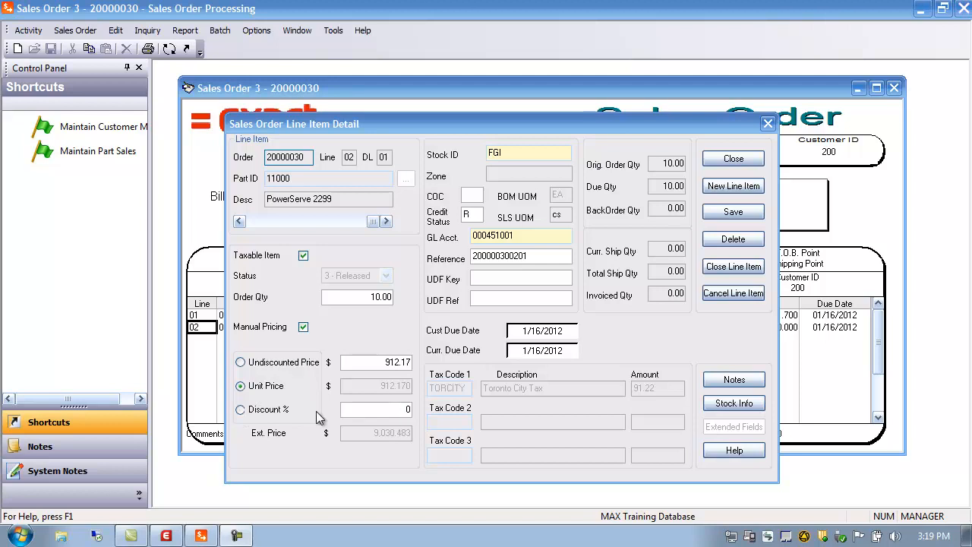
Try a 20 percent discount and then a 1000 unit price on line 02.
{"action": "left_click", "coordinate": [375, 406]}
{"action": "type", "text": "20"}
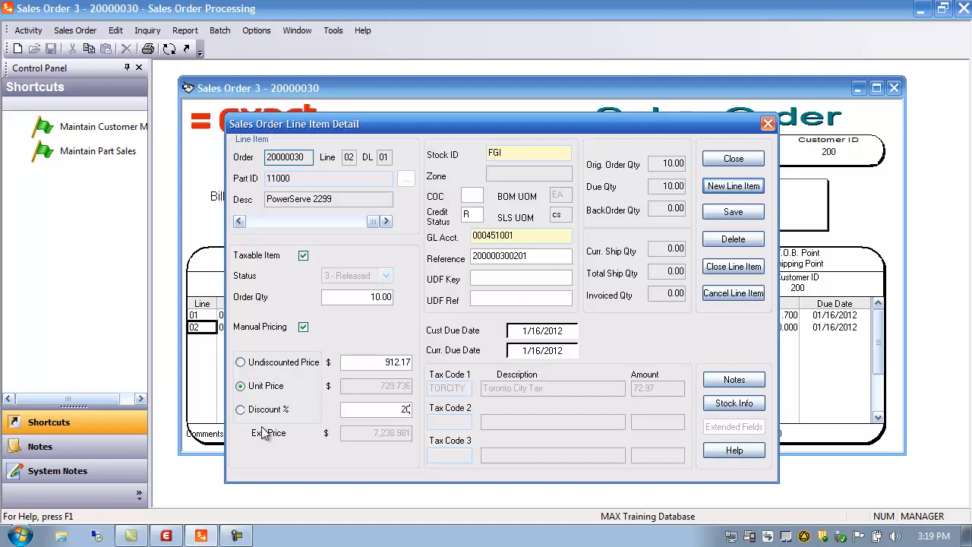
{"action": "left_click", "coordinate": [240, 409]}
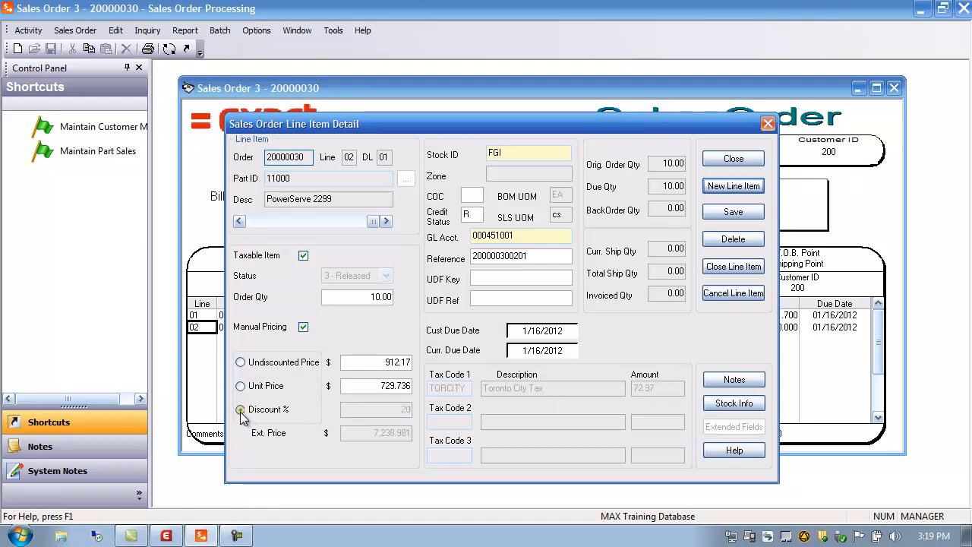
{"action": "double_click", "coordinate": [387, 386]}
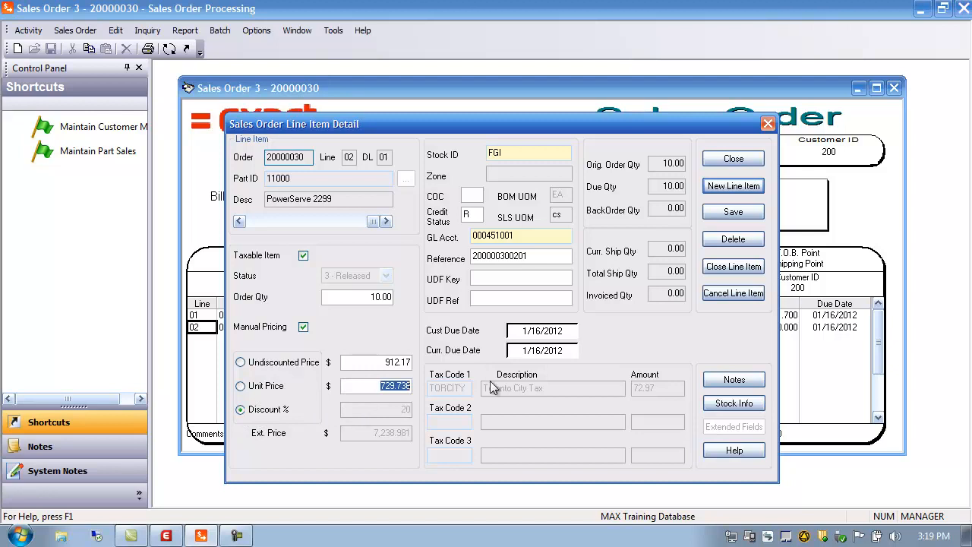
{"action": "type", "text": "1000"}
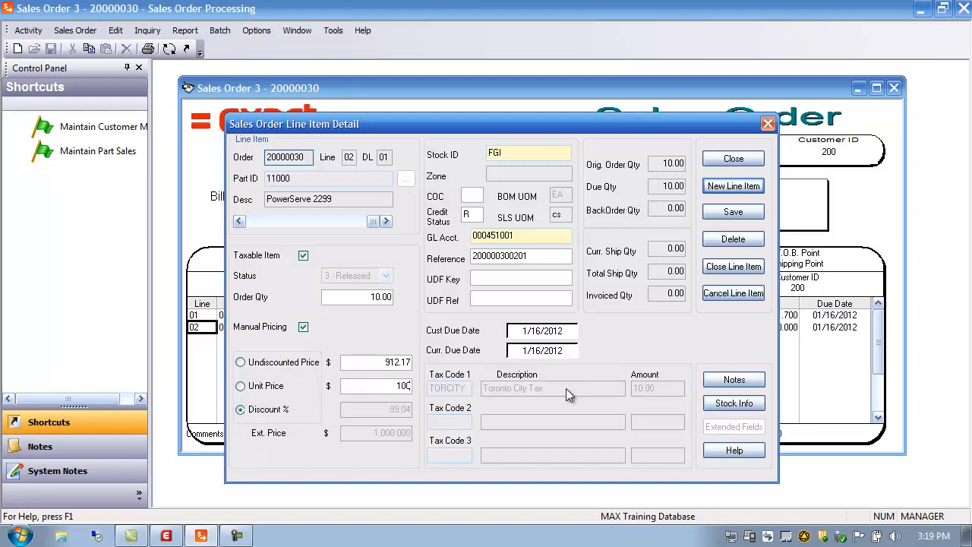
Set line 02's unit price to 1200 and close the line detail, accepting the price warning.
{"action": "left_click", "coordinate": [240, 363]}
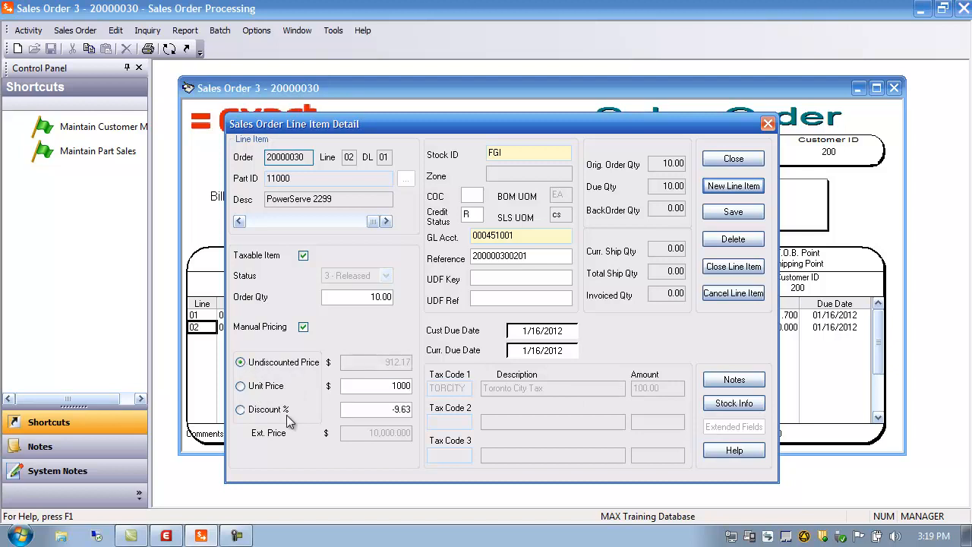
{"action": "double_click", "coordinate": [385, 387]}
{"action": "type", "text": "1200"}
{"action": "double_click", "coordinate": [385, 410]}
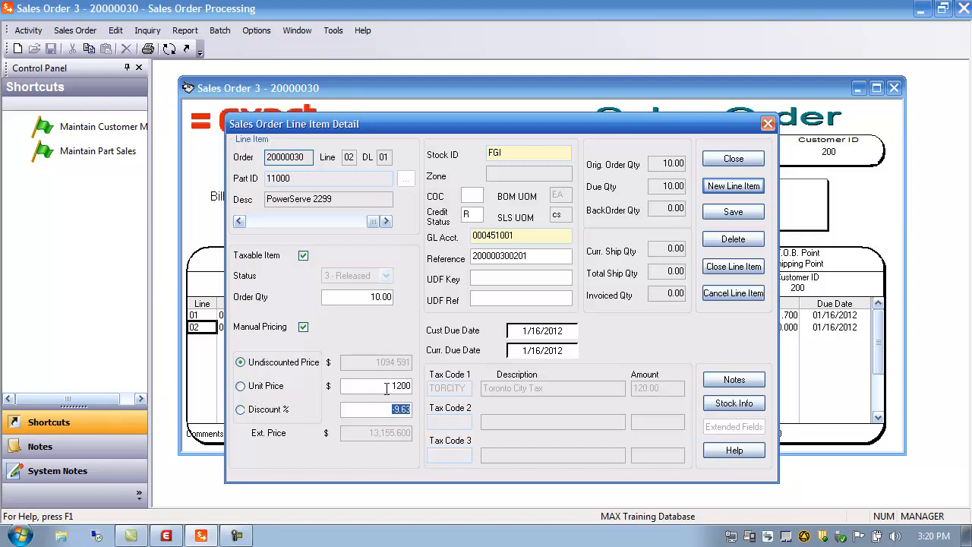
{"action": "left_click", "coordinate": [240, 386]}
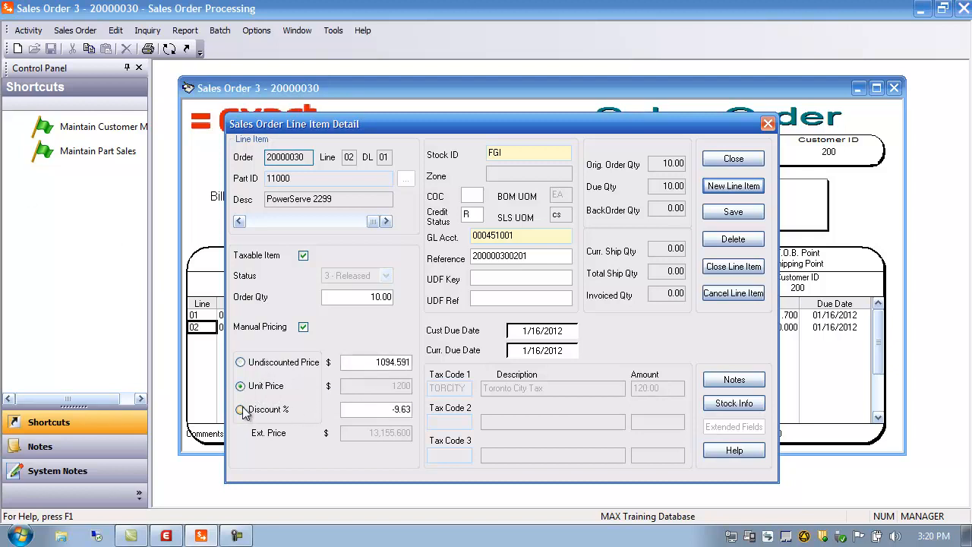
{"action": "left_click", "coordinate": [240, 410]}
{"action": "left_click", "coordinate": [240, 386]}
{"action": "left_click", "coordinate": [240, 363]}
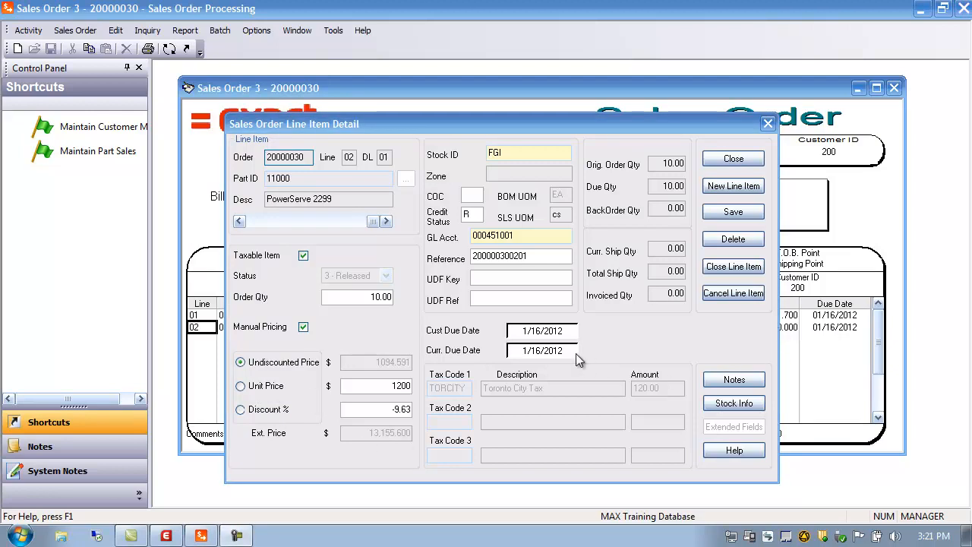
{"action": "left_click", "coordinate": [733, 158]}
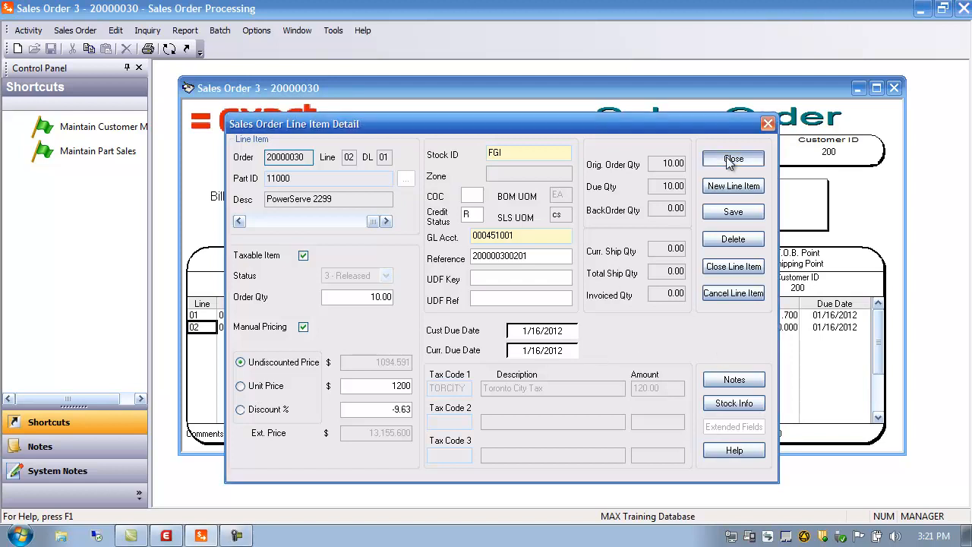
{"action": "left_click", "coordinate": [497, 340]}
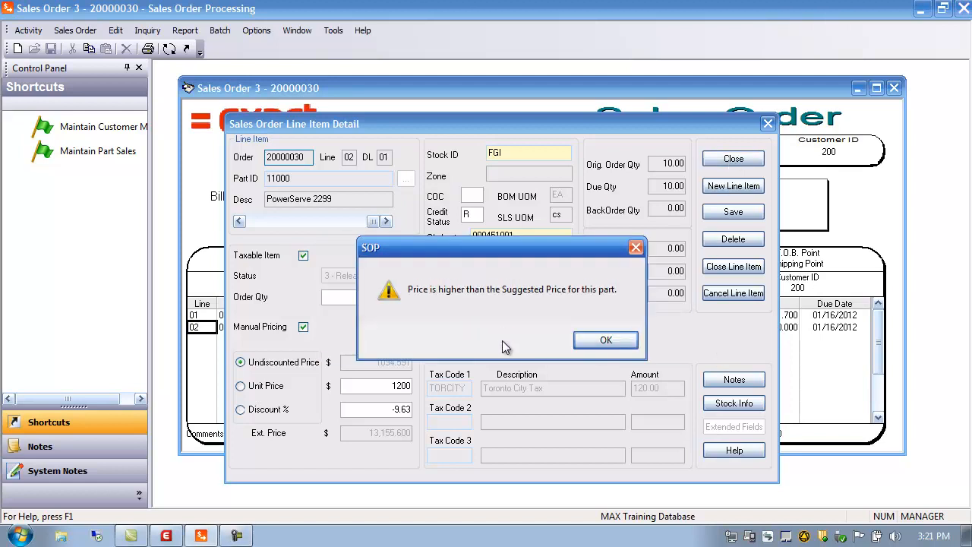
{"action": "left_click", "coordinate": [601, 343]}
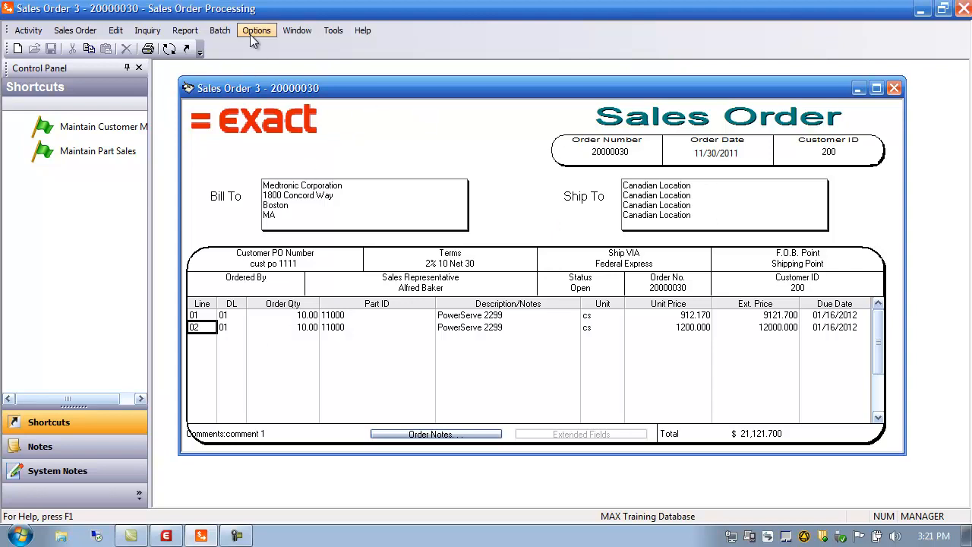
Generate a sales acknowledgment report for individual order 20000030 with output to the window.
{"action": "left_click", "coordinate": [190, 32]}
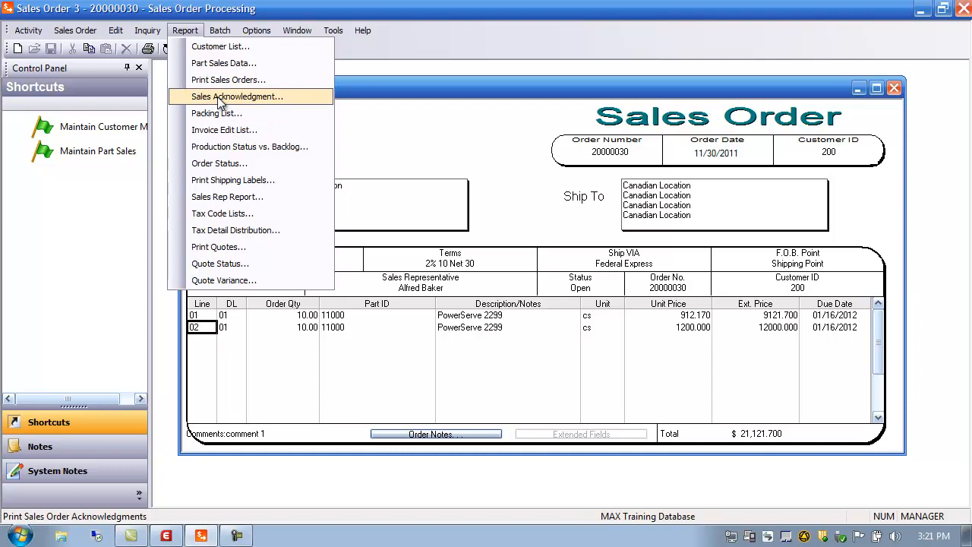
{"action": "left_click", "coordinate": [220, 98]}
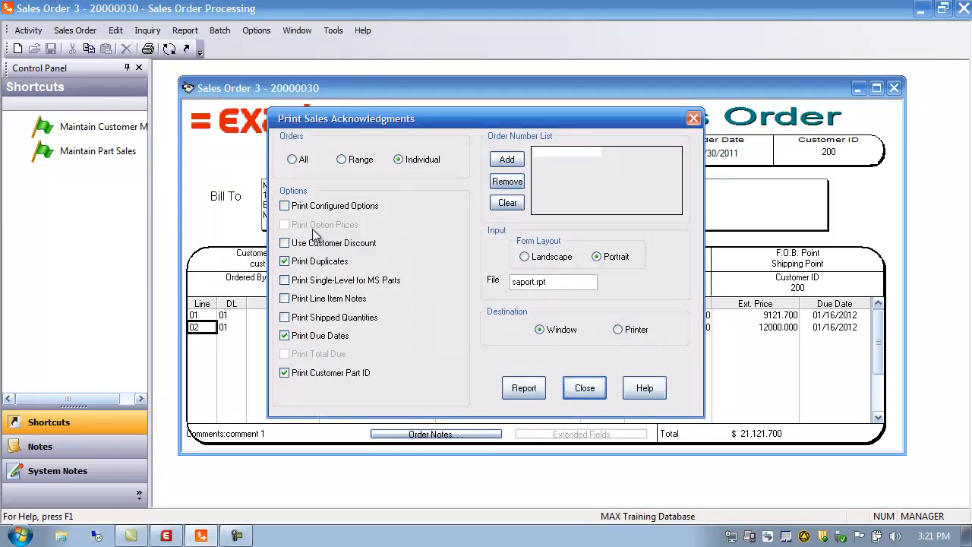
{"action": "left_click", "coordinate": [505, 161]}
{"action": "left_click", "coordinate": [545, 218]}
{"action": "double_click", "coordinate": [273, 314]}
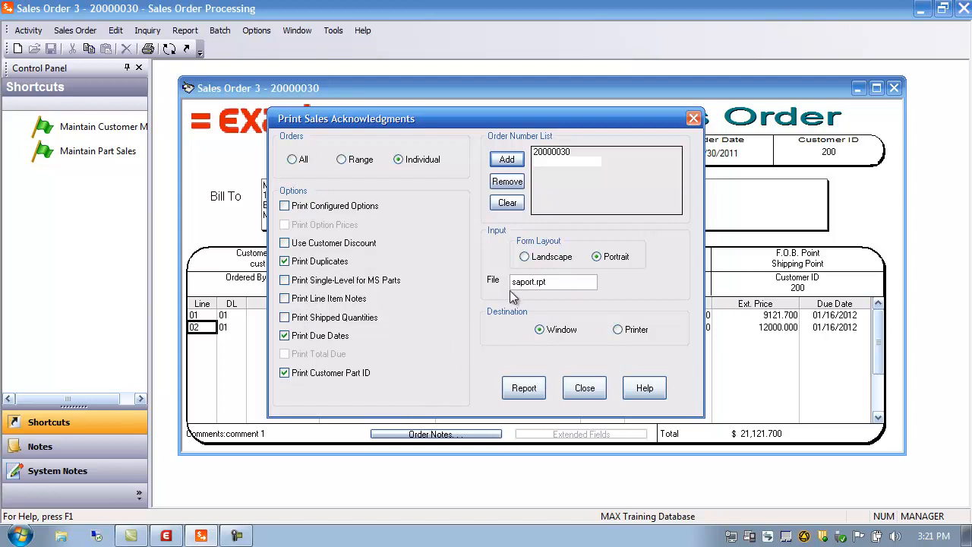
{"action": "key", "text": "Tab"}
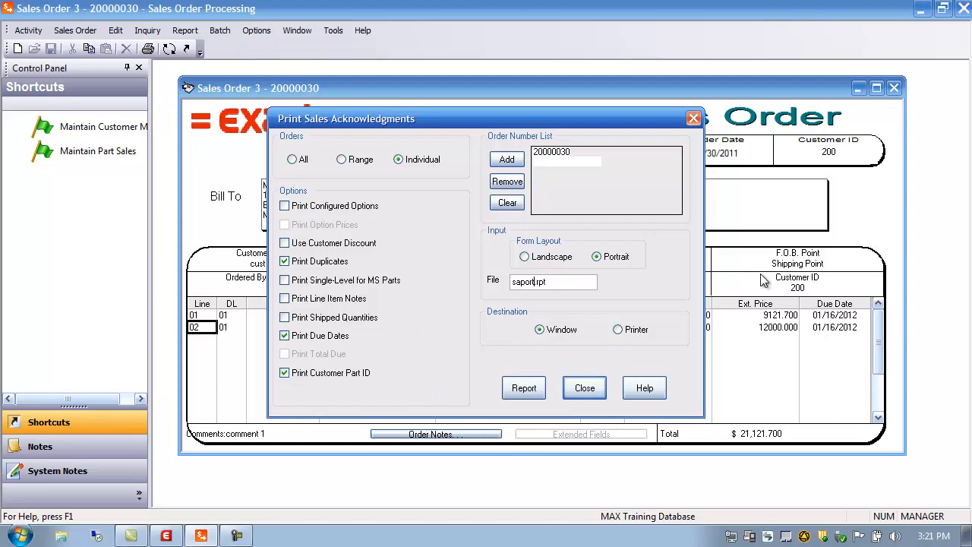
{"action": "left_click", "coordinate": [506, 390]}
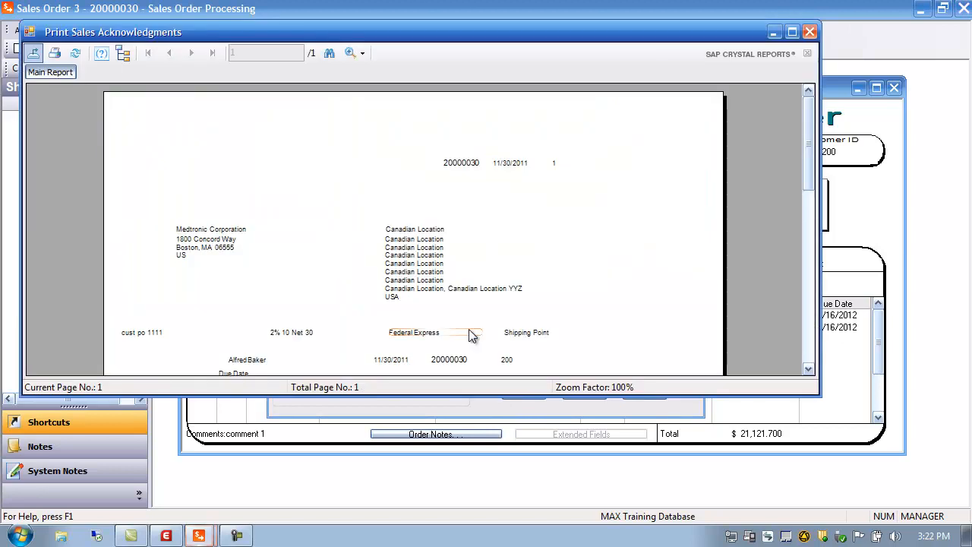
Scroll through the acknowledgment preview, then close it and the print dialog.
{"action": "left_click_drag", "start_coordinate": [811, 121], "coordinate": [817, 177]}
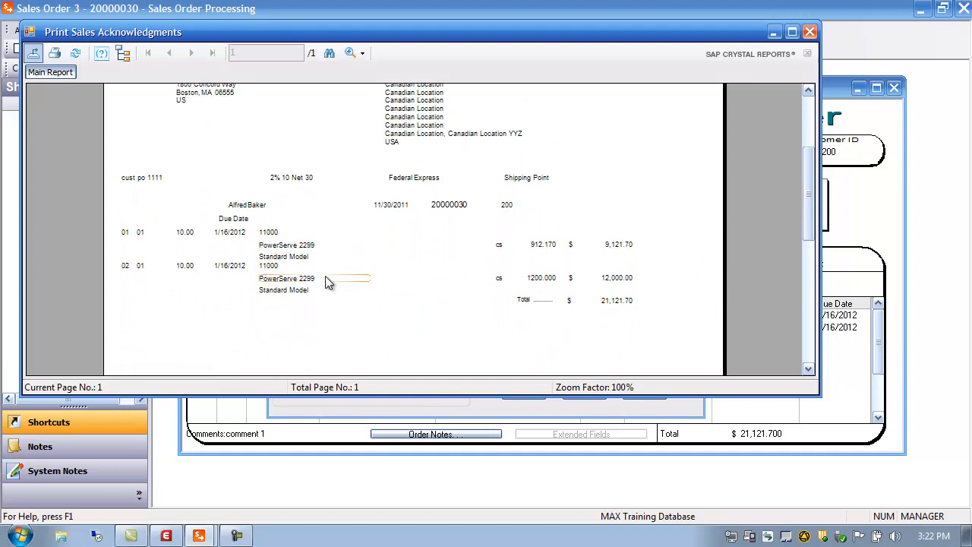
{"action": "left_click", "coordinate": [809, 33]}
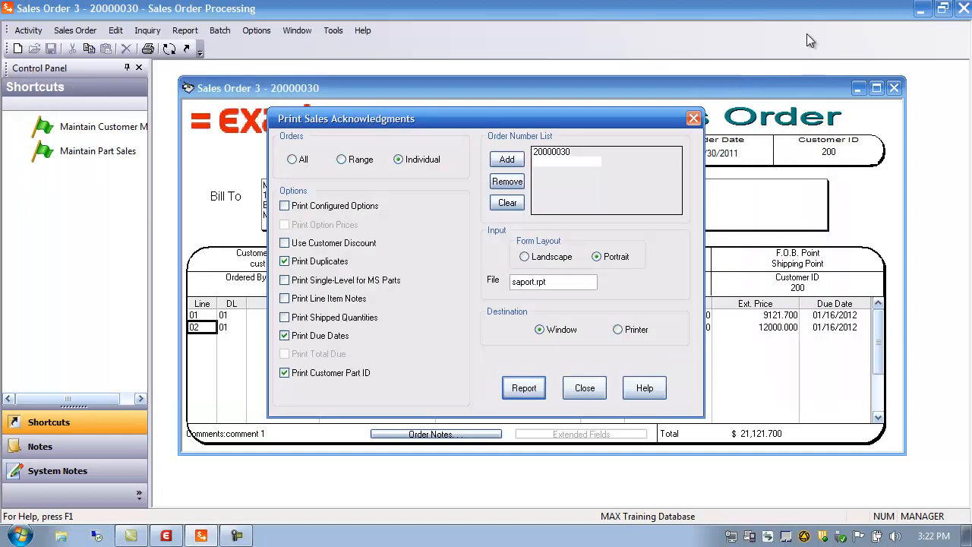
{"action": "left_click", "coordinate": [585, 391]}
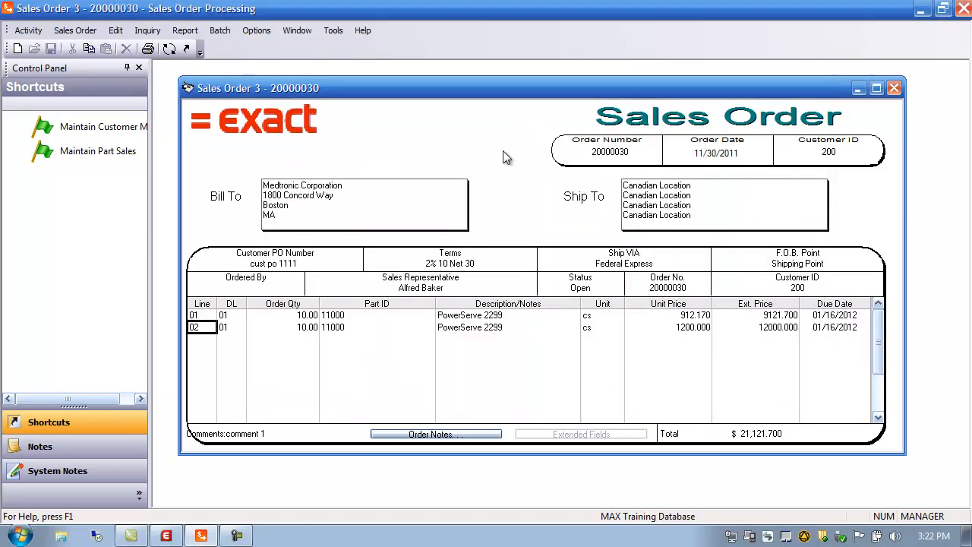
{"action": "left_click", "coordinate": [194, 32]}
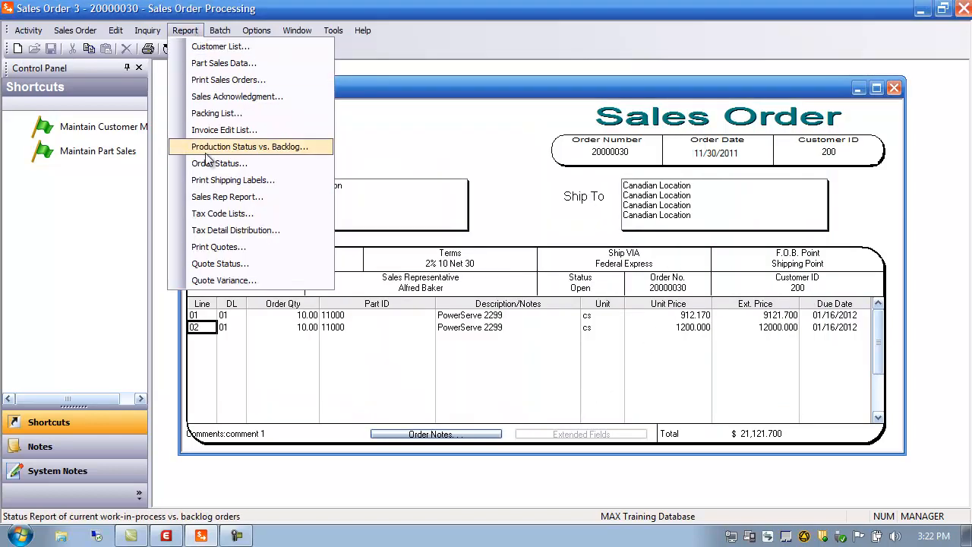
{"action": "left_click", "coordinate": [211, 84]}
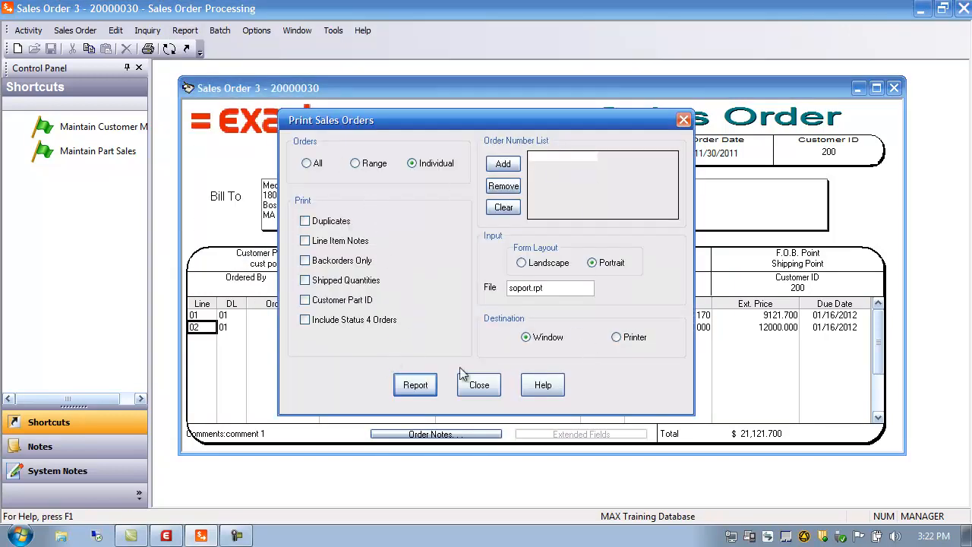
{"action": "left_click", "coordinate": [477, 386]}
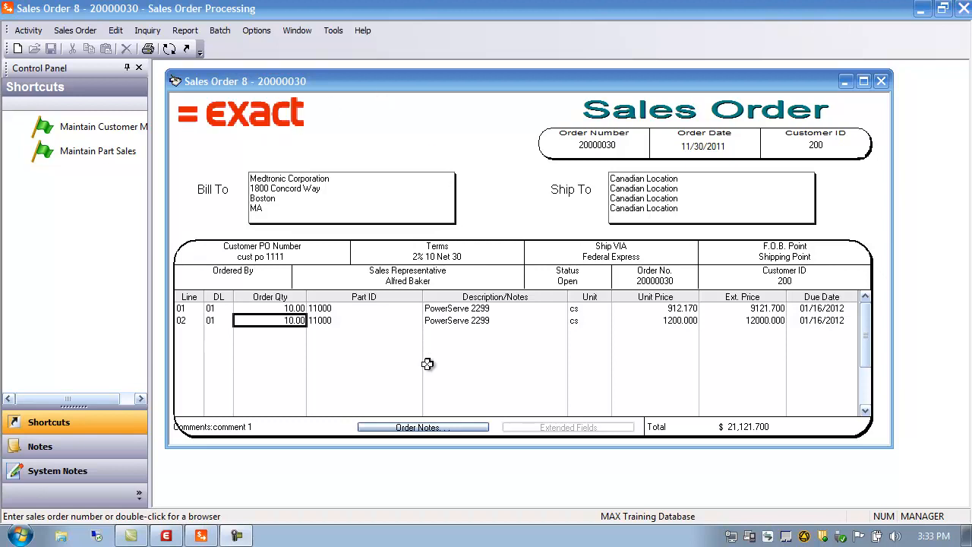
Open the shipping order screen and load sales order 20000030 from the sales order browser.
{"action": "left_click", "coordinate": [170, 50]}
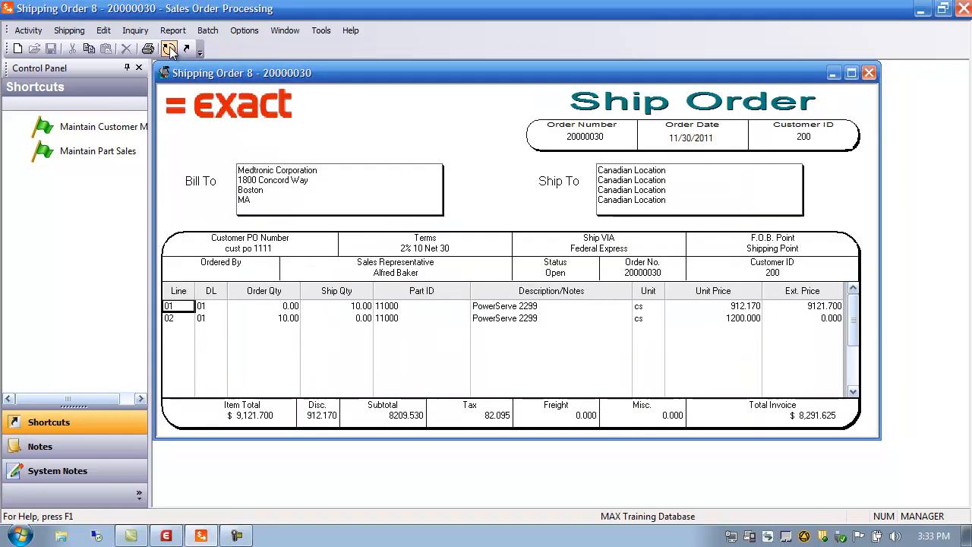
{"action": "left_click", "coordinate": [870, 73]}
{"action": "left_click", "coordinate": [28, 30]}
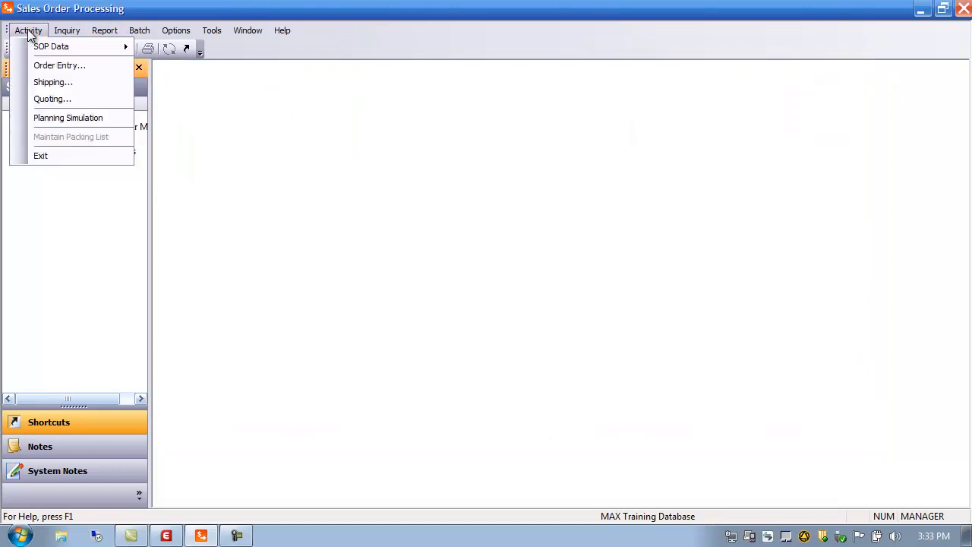
{"action": "left_click", "coordinate": [44, 80]}
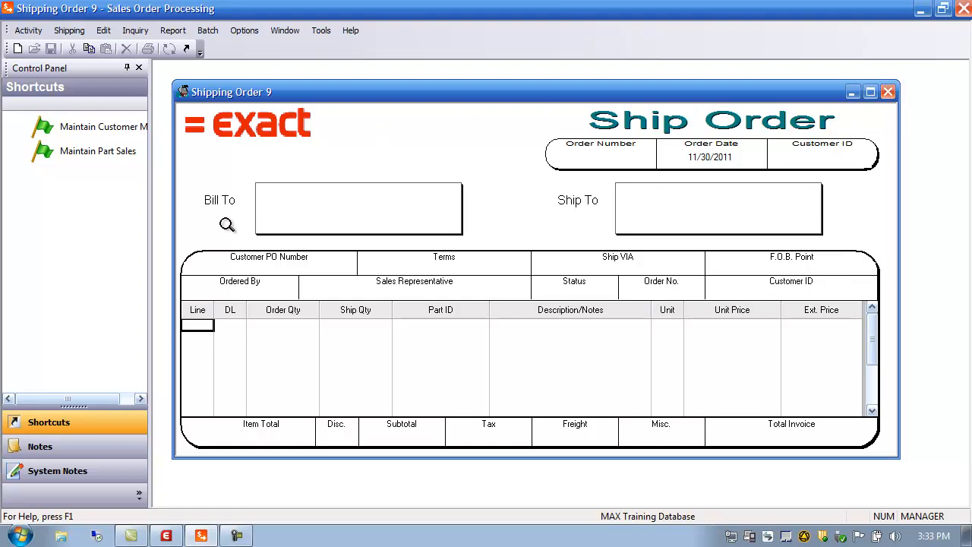
{"action": "double_click", "coordinate": [599, 160]}
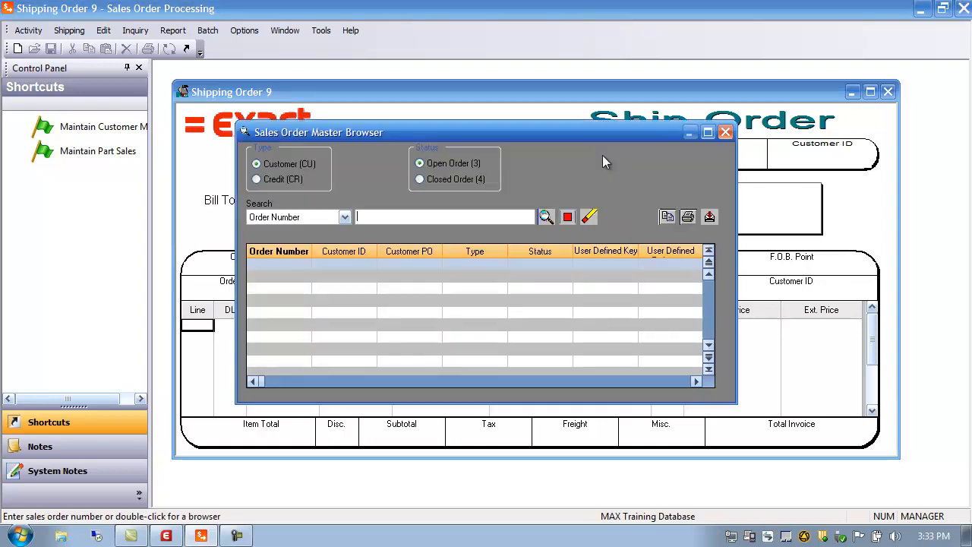
{"action": "left_click", "coordinate": [546, 216]}
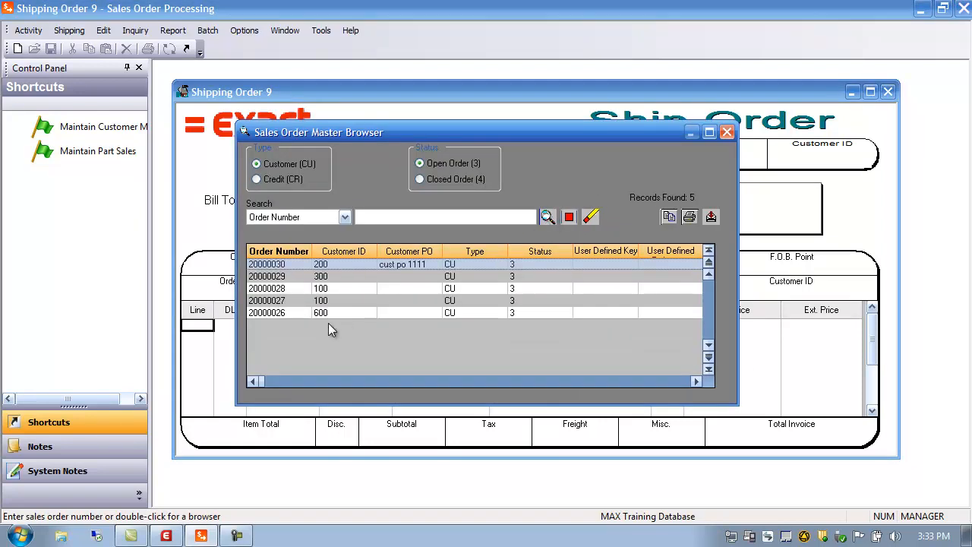
{"action": "double_click", "coordinate": [285, 265]}
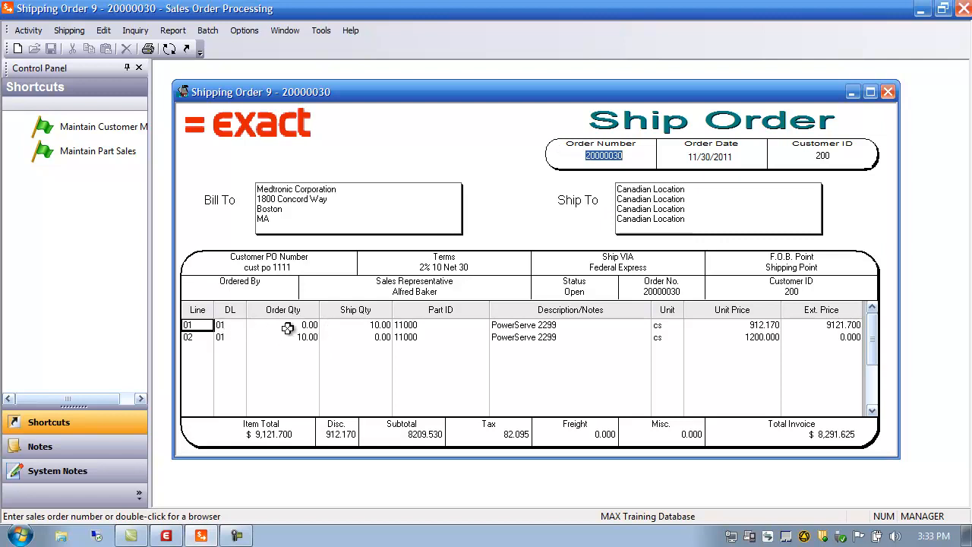
Open line 02's shipping detail and ship a partial quantity of 5.
{"action": "left_click", "coordinate": [197, 338]}
{"action": "left_click", "coordinate": [303, 339]}
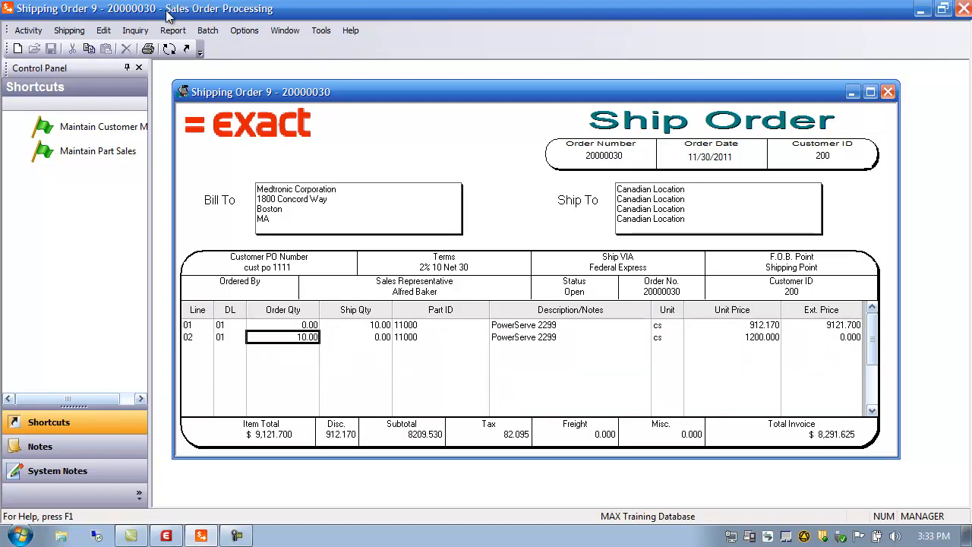
{"action": "left_click", "coordinate": [71, 34]}
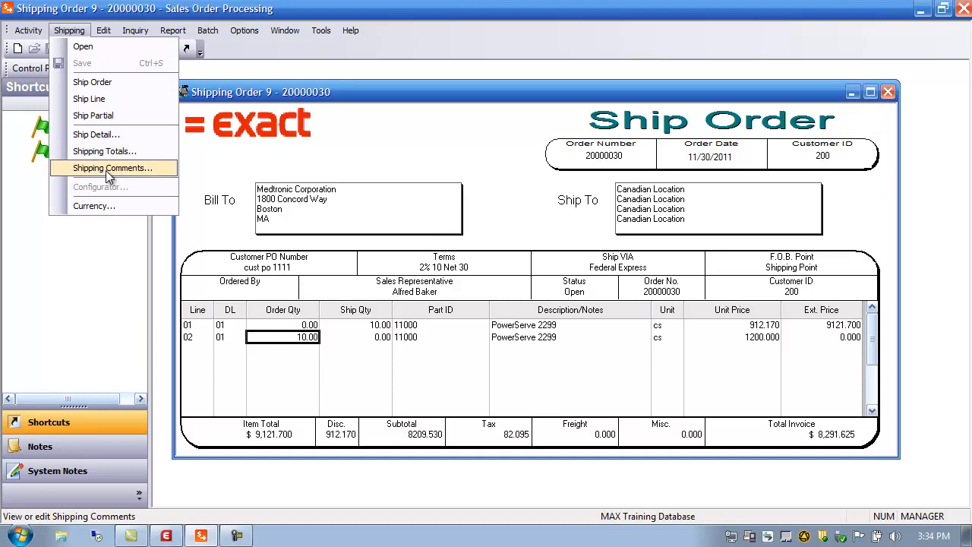
{"action": "left_click", "coordinate": [384, 157]}
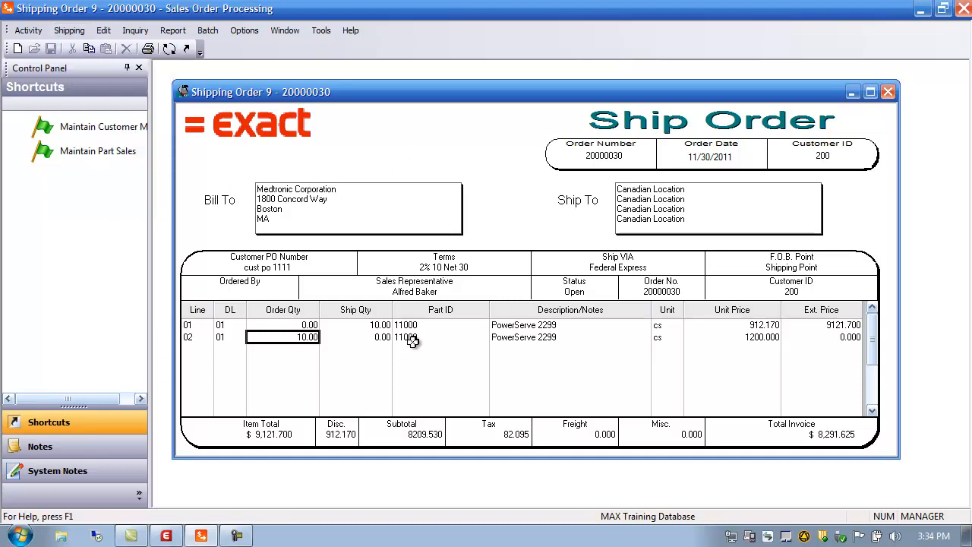
{"action": "left_click", "coordinate": [373, 338]}
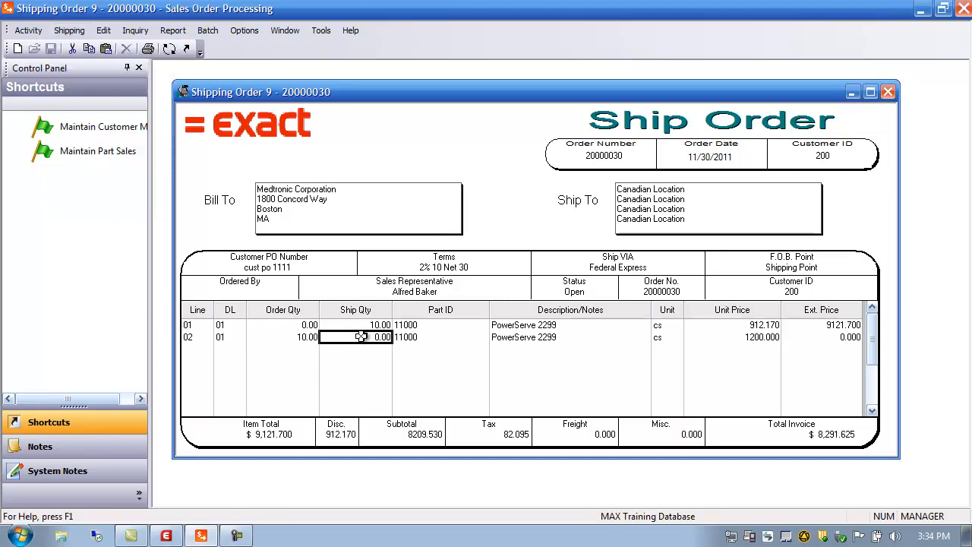
{"action": "double_click", "coordinate": [363, 337]}
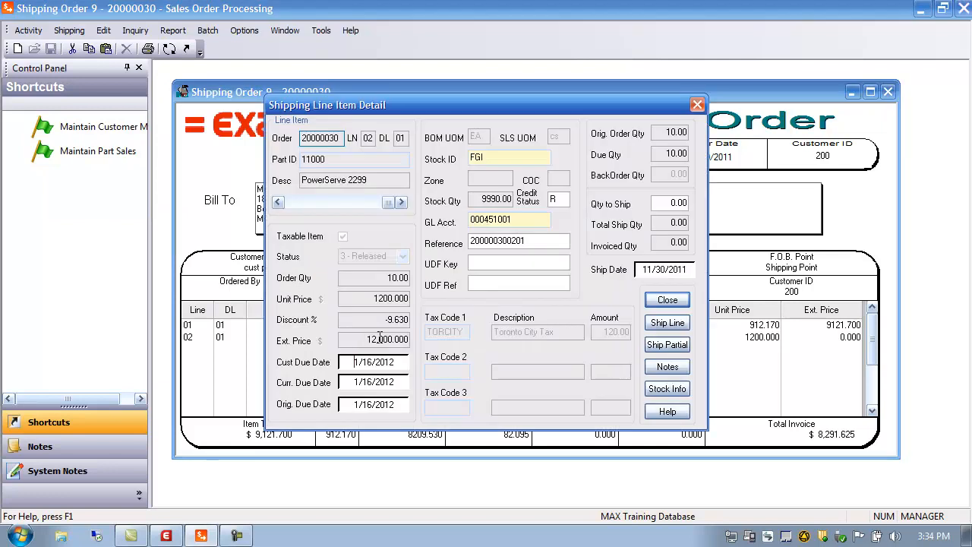
{"action": "left_click", "coordinate": [664, 203]}
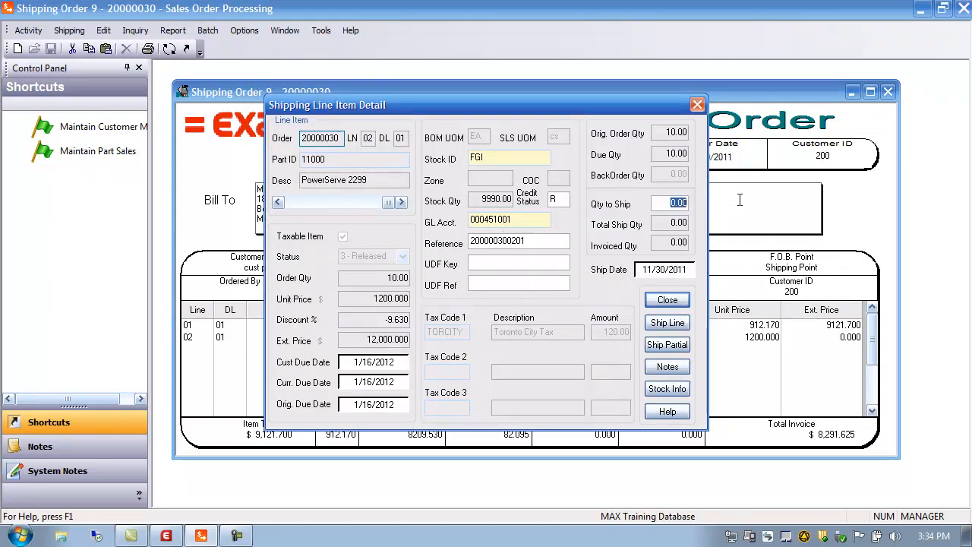
{"action": "type", "text": "5"}
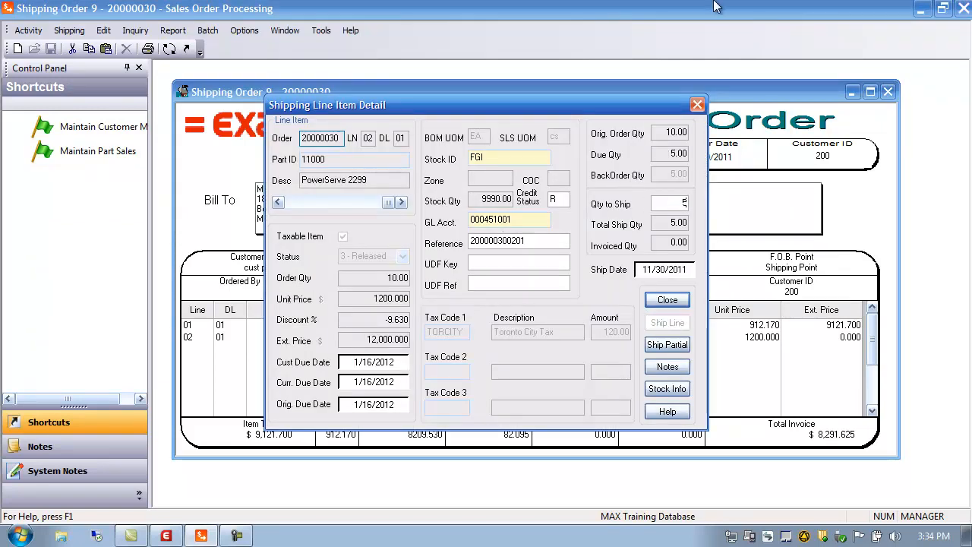
{"action": "left_click", "coordinate": [661, 349]}
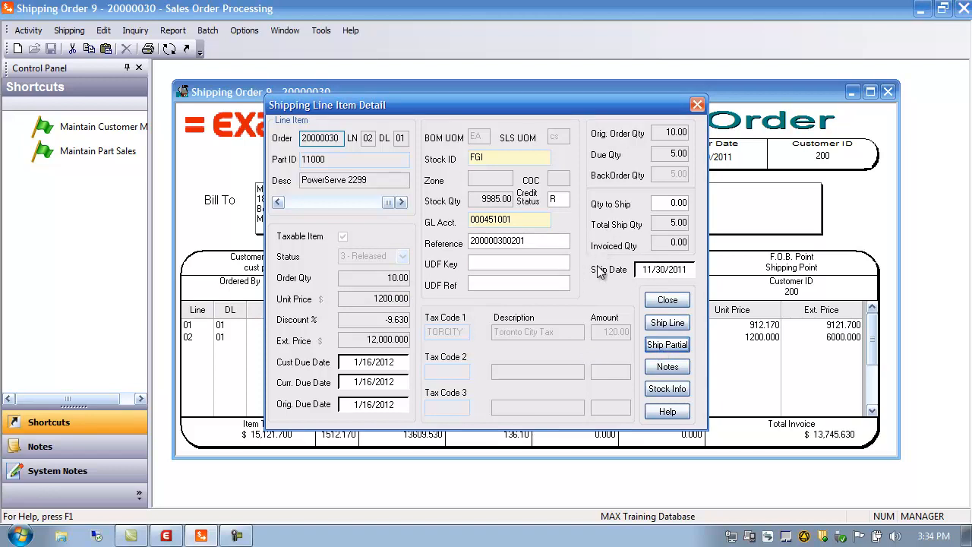
Enter a quantity to ship of -5 on line 02 and ship it partially to reverse the shipment.
{"action": "left_click", "coordinate": [665, 205]}
{"action": "type", "text": "-5"}
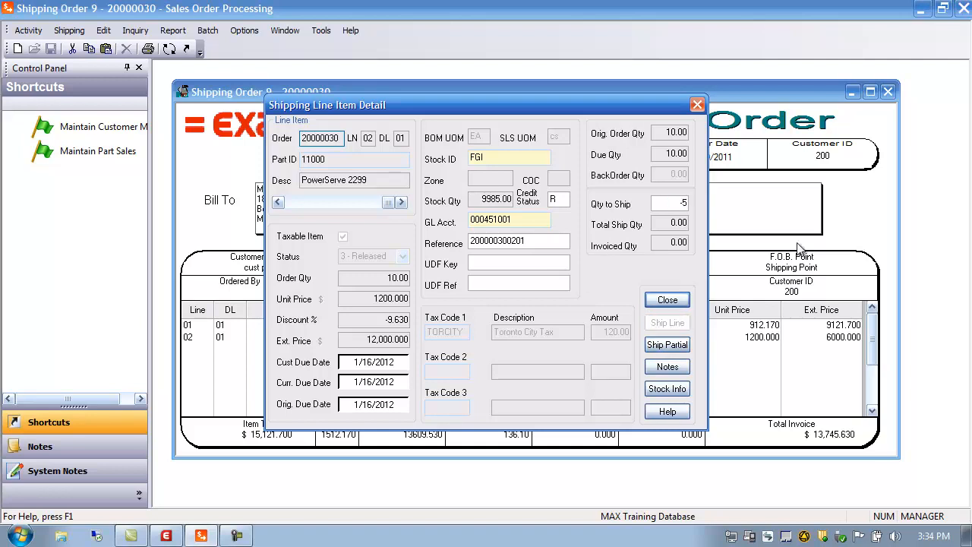
{"action": "left_click", "coordinate": [668, 345]}
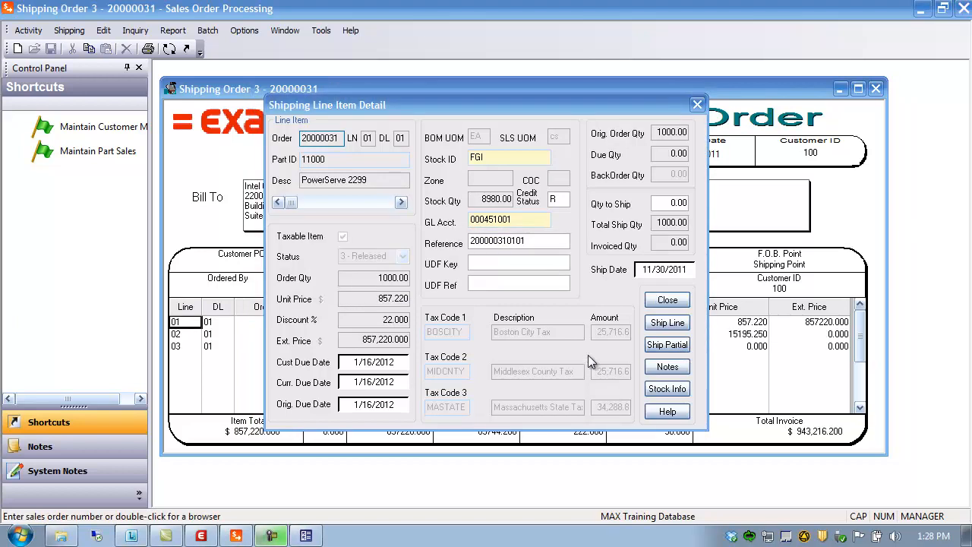
Close the line detail and open the shipping totals for order 20000031 to review the account type code.
{"action": "left_click", "coordinate": [666, 301]}
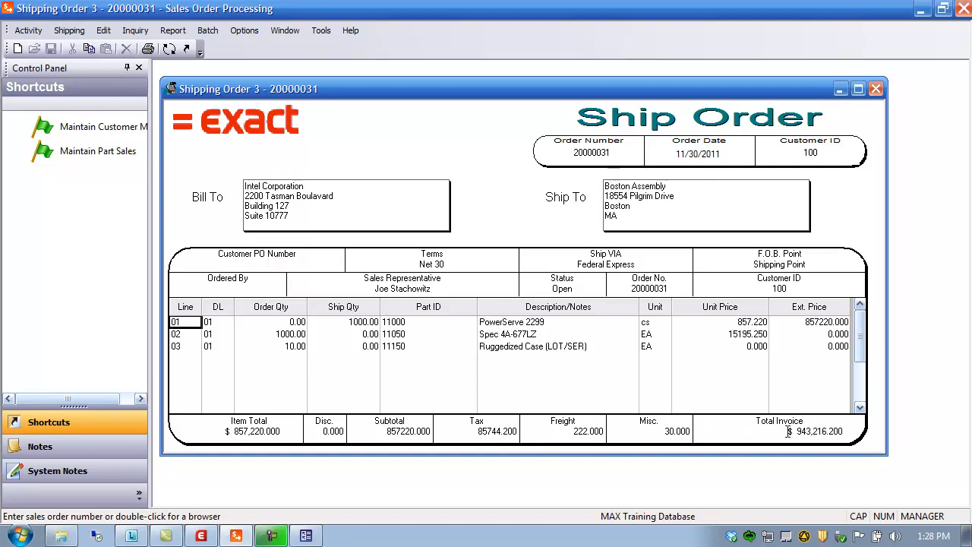
{"action": "double_click", "coordinate": [400, 433]}
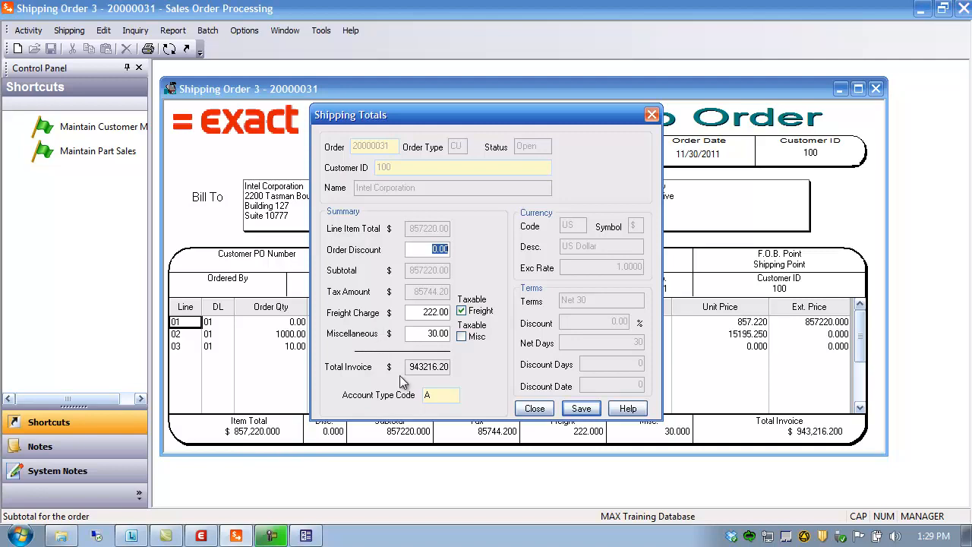
{"action": "left_click", "coordinate": [434, 395]}
Switch to System Manager and check the AR Account Type item under the Sales Order configuration keys.
{"action": "left_click", "coordinate": [200, 540]}
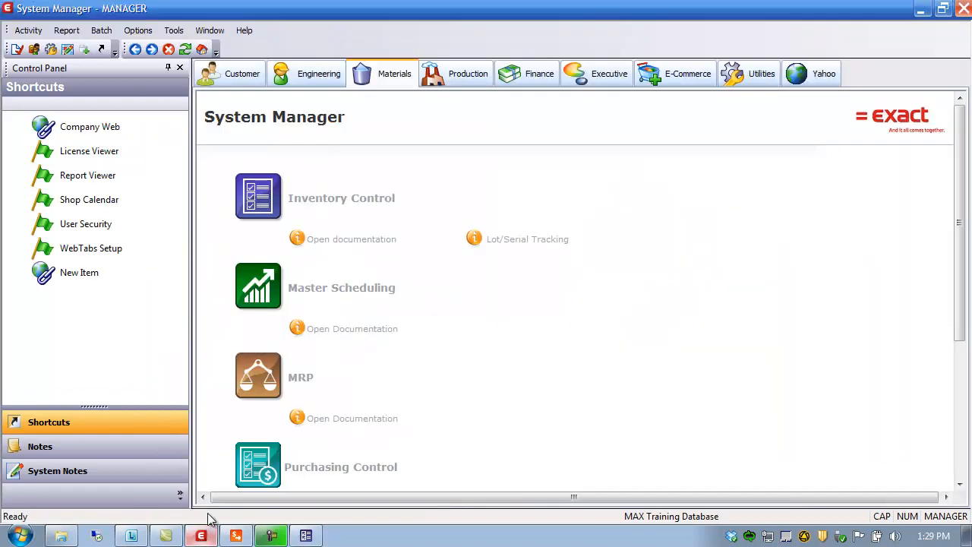
{"action": "left_click", "coordinate": [31, 32]}
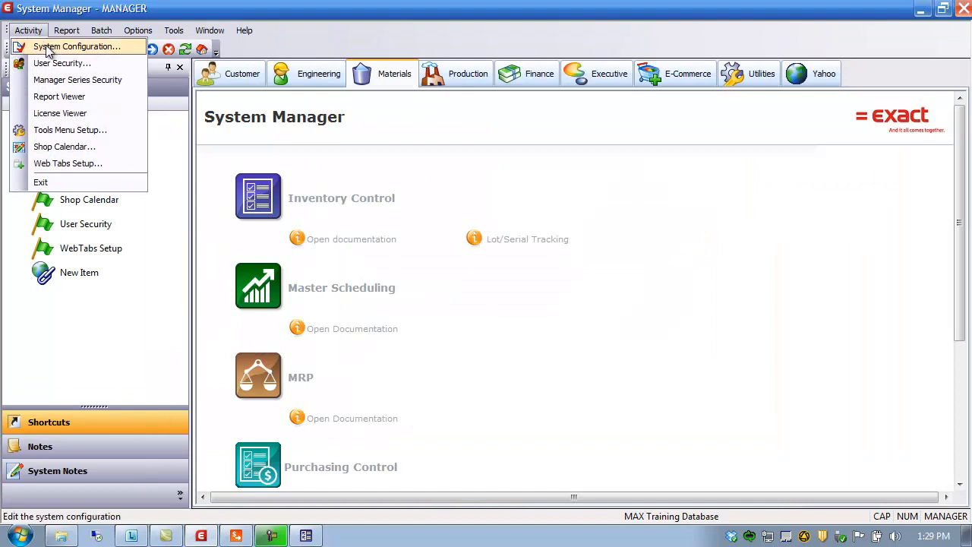
{"action": "left_click", "coordinate": [49, 50]}
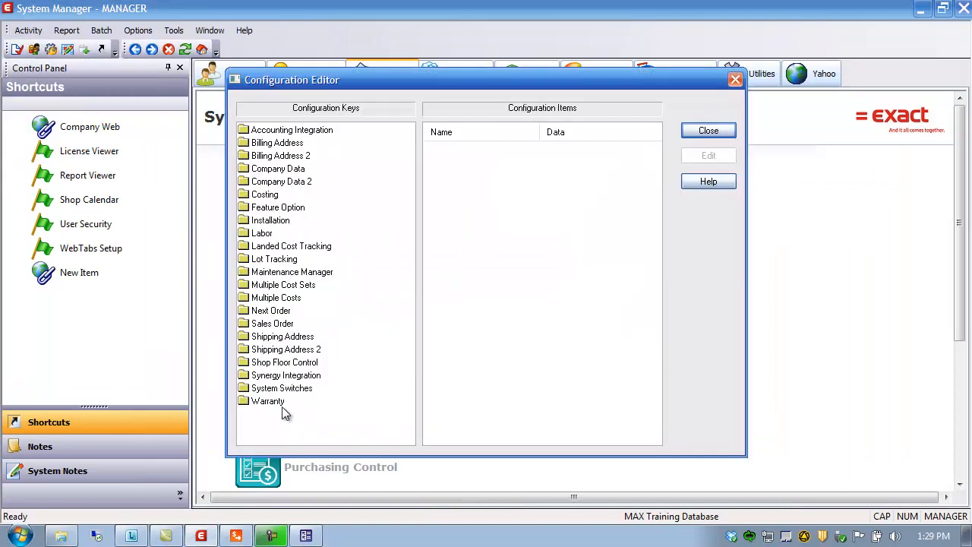
{"action": "left_click", "coordinate": [284, 324]}
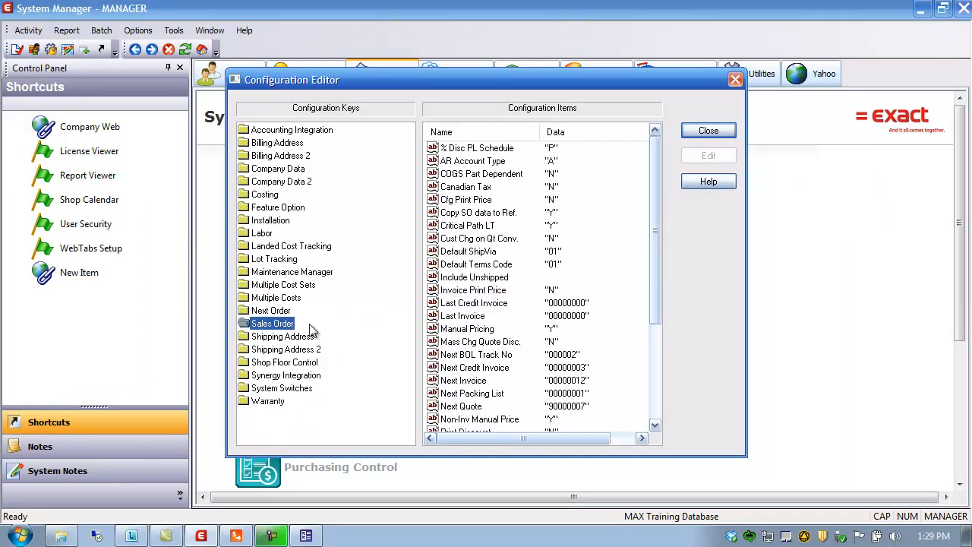
{"action": "left_click", "coordinate": [465, 162]}
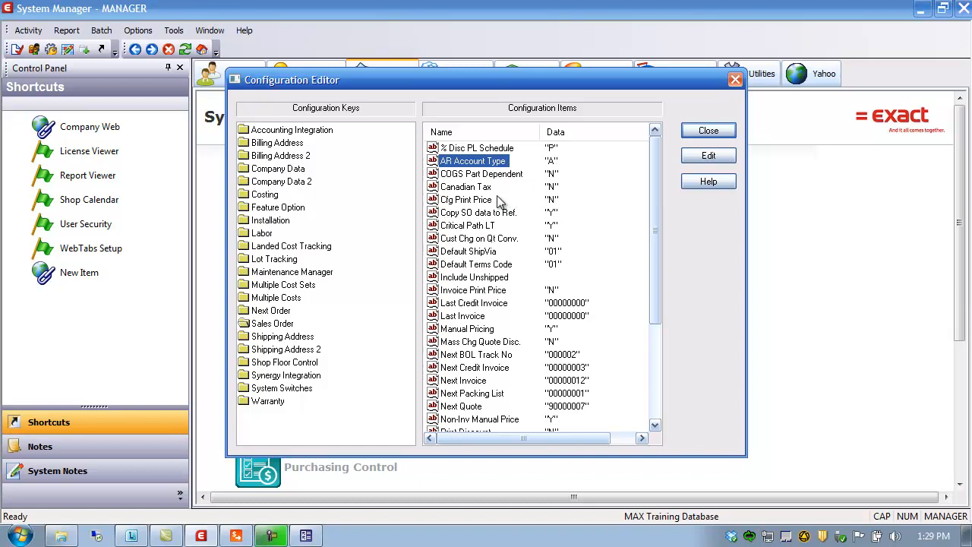
{"action": "left_click", "coordinate": [710, 131]}
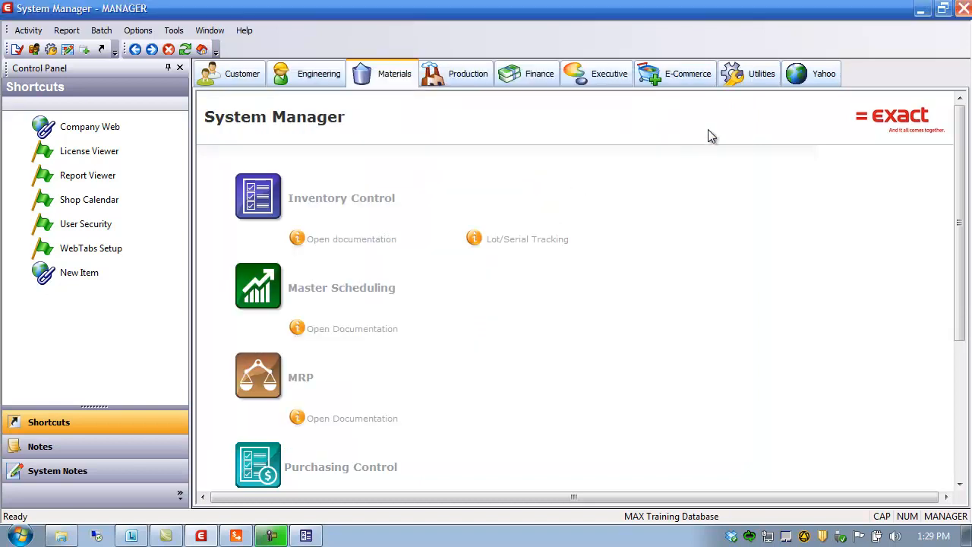
Return to order 20000031's shipping totals, browse all account type codes, then save and close the totals.
{"action": "left_click", "coordinate": [236, 536]}
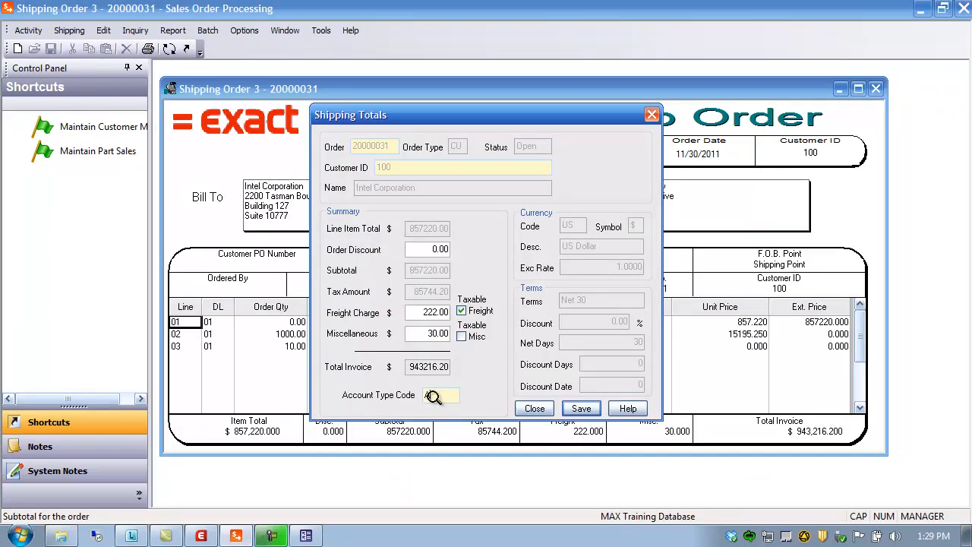
{"action": "double_click", "coordinate": [433, 395]}
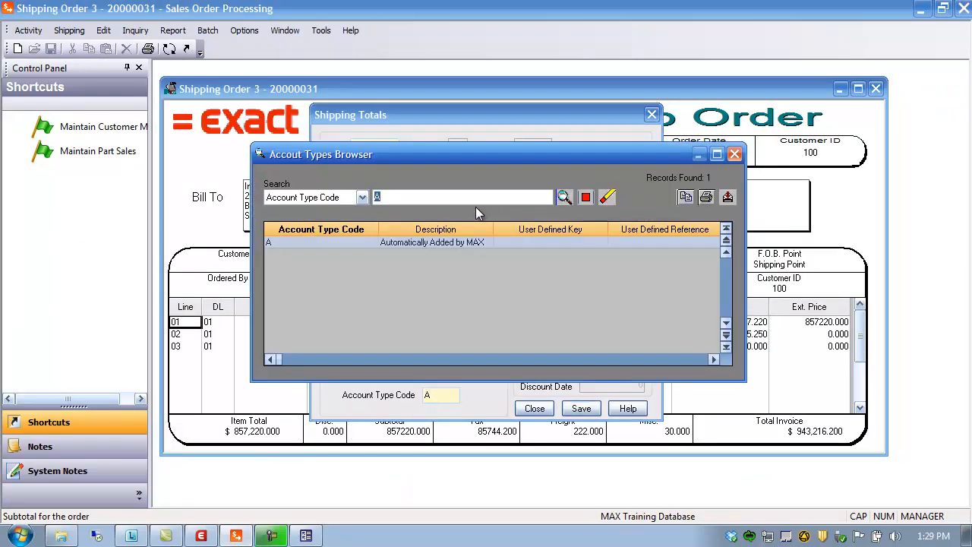
{"action": "key", "text": "BackSpace"}
{"action": "left_click", "coordinate": [564, 197]}
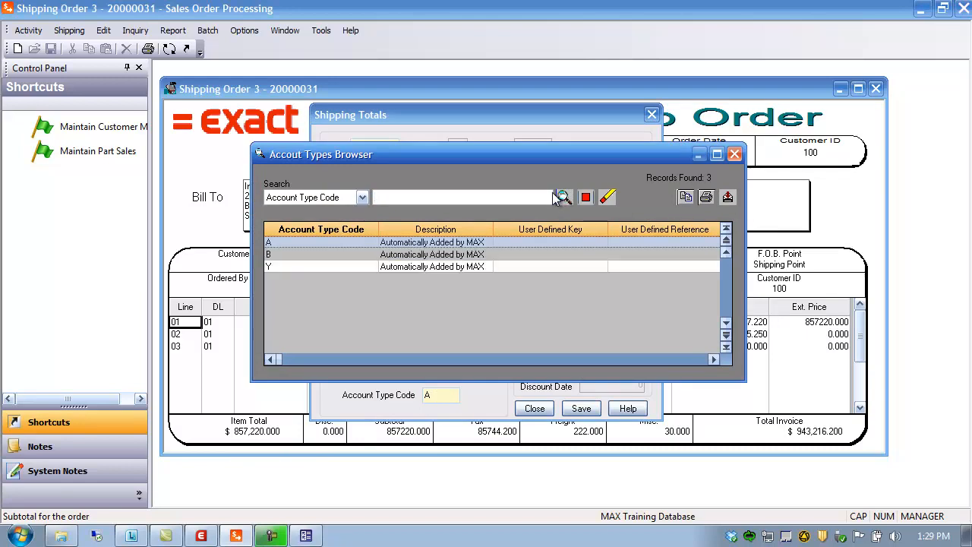
{"action": "double_click", "coordinate": [357, 254]}
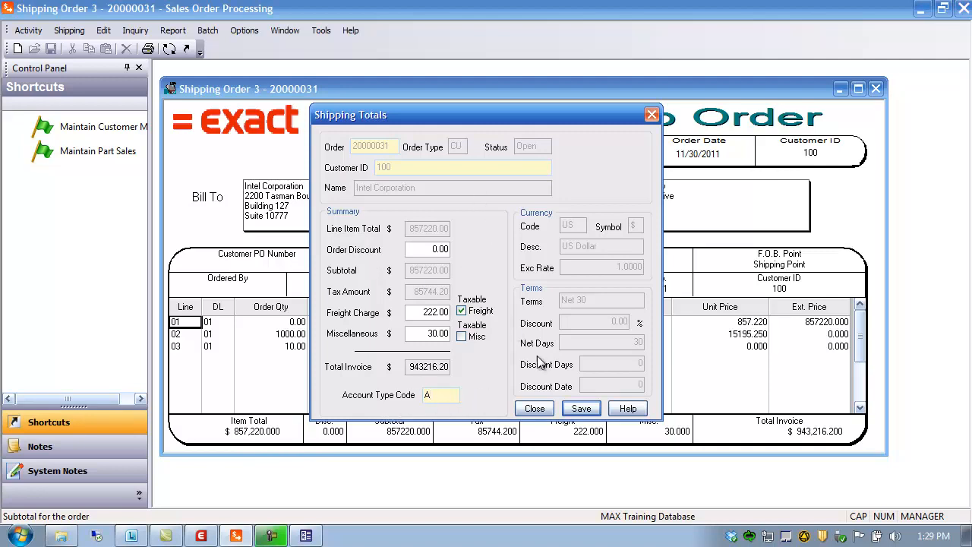
{"action": "left_click", "coordinate": [583, 409]}
{"action": "left_click", "coordinate": [534, 408]}
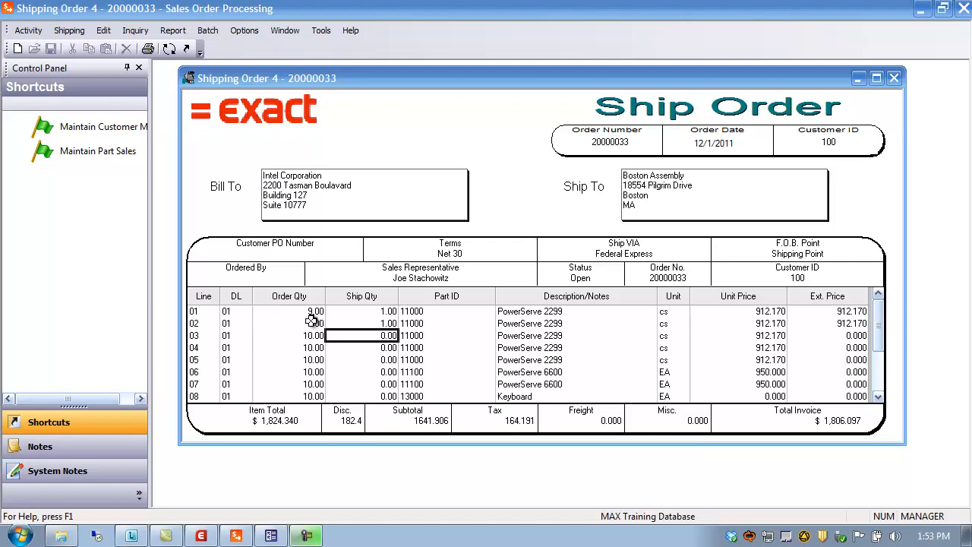
{"action": "left_click", "coordinate": [196, 313]}
{"action": "left_click", "coordinate": [195, 324]}
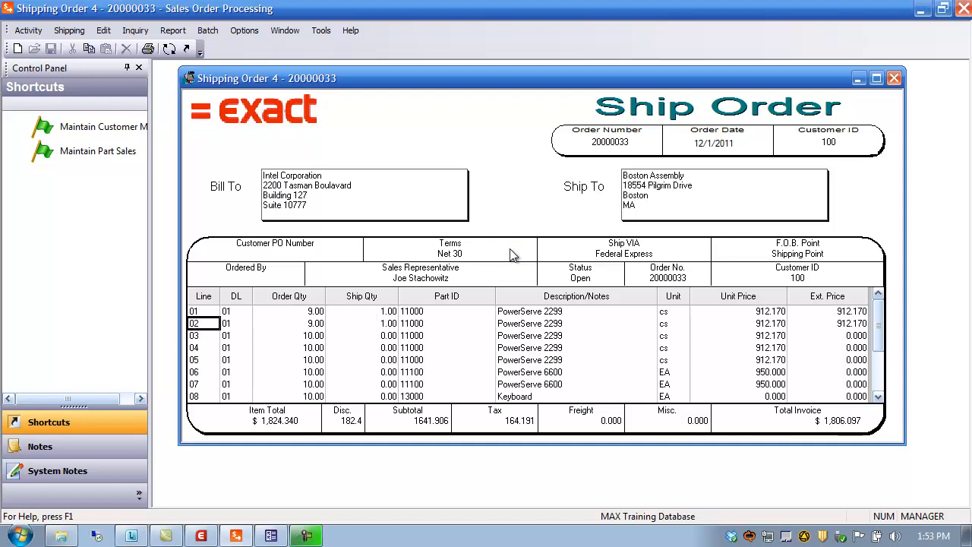
{"action": "left_click", "coordinate": [148, 49]}
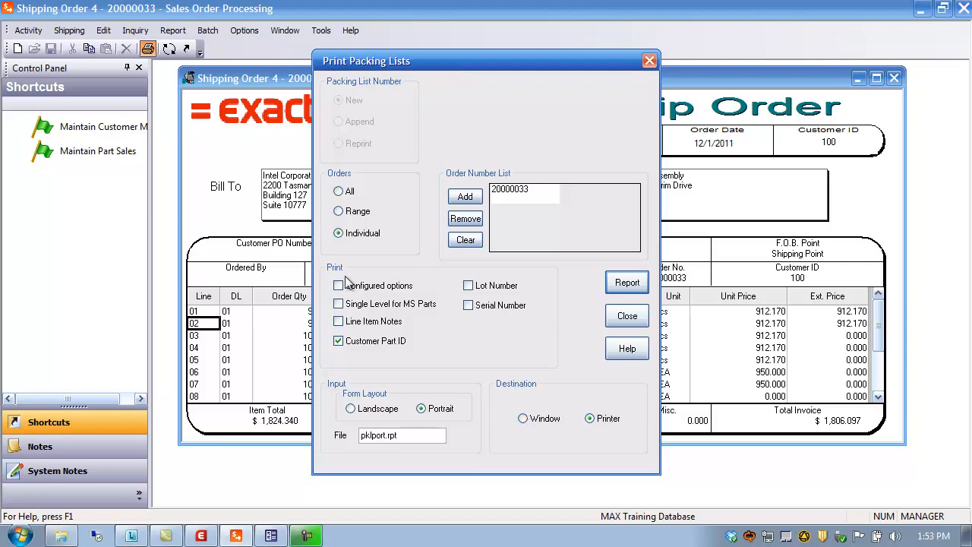
{"action": "left_click", "coordinate": [413, 435]}
{"action": "left_click_drag", "start_coordinate": [408, 436], "coordinate": [328, 444]}
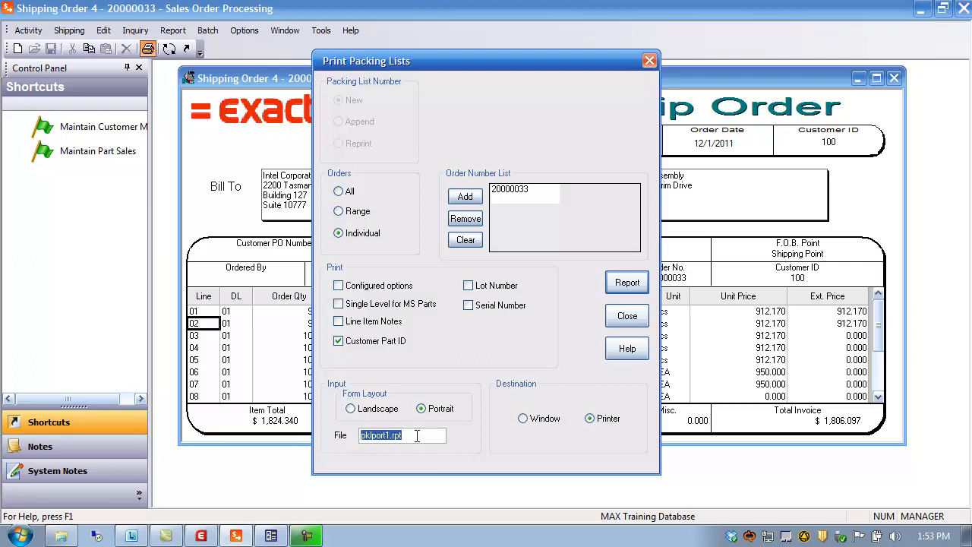
{"action": "left_click", "coordinate": [387, 437]}
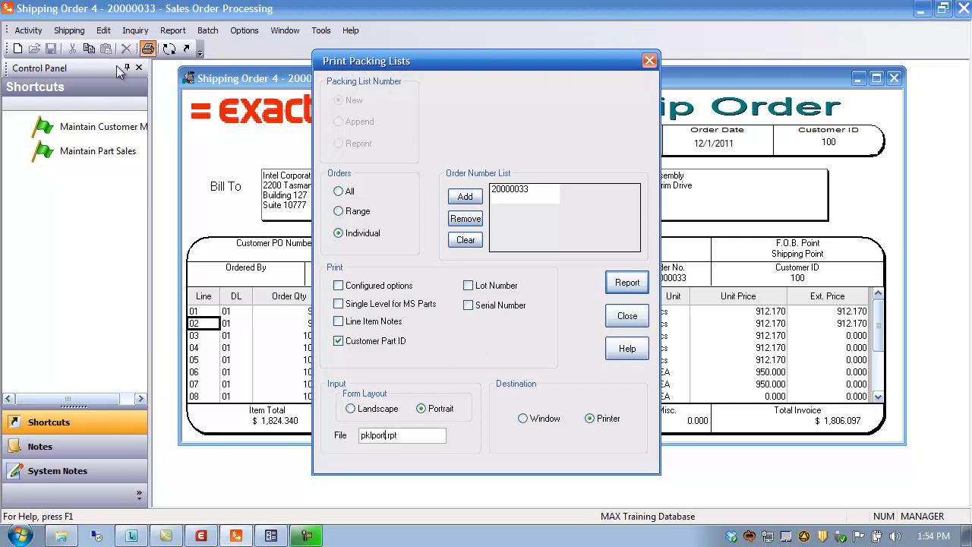
{"action": "left_click", "coordinate": [626, 317]}
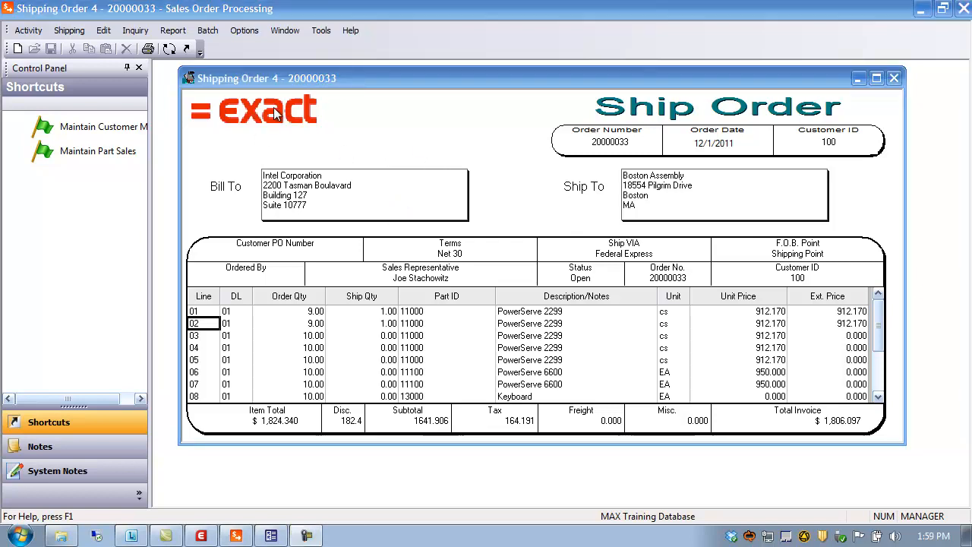
Print order 20000033's packing list to a window using report file pklport1.rpt, review it, then close the preview and dialog.
{"action": "left_click", "coordinate": [148, 50]}
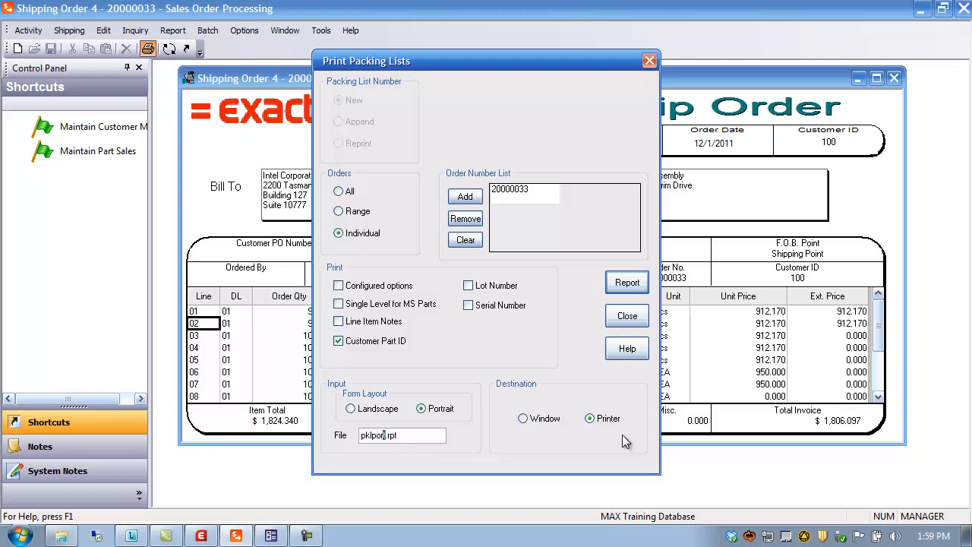
{"action": "type", "text": "1"}
{"action": "left_click", "coordinate": [531, 422]}
{"action": "left_click", "coordinate": [624, 285]}
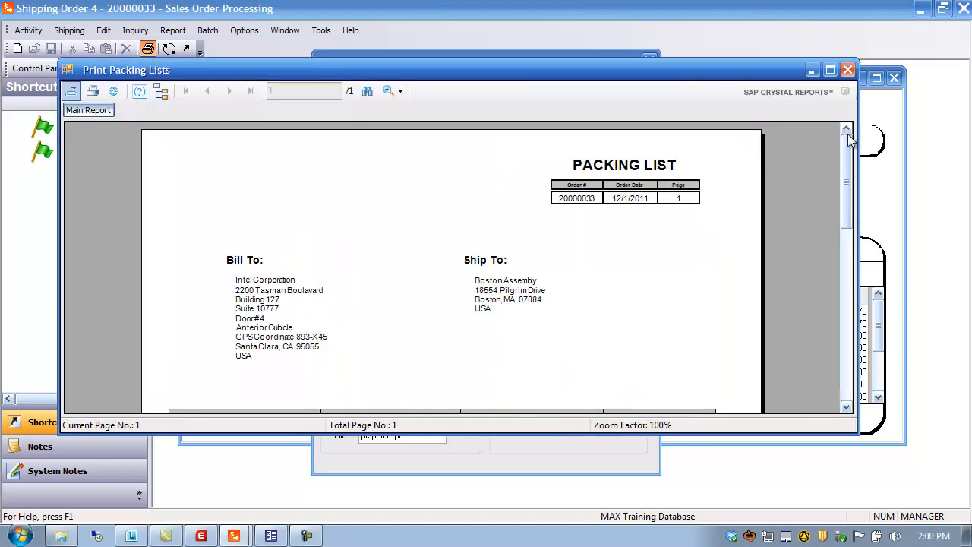
{"action": "left_click", "coordinate": [830, 70]}
{"action": "scroll", "coordinate": [658, 260], "scroll_direction": "down", "scroll_amount": 5}
{"action": "scroll", "coordinate": [657, 261], "scroll_direction": "up", "scroll_amount": 5}
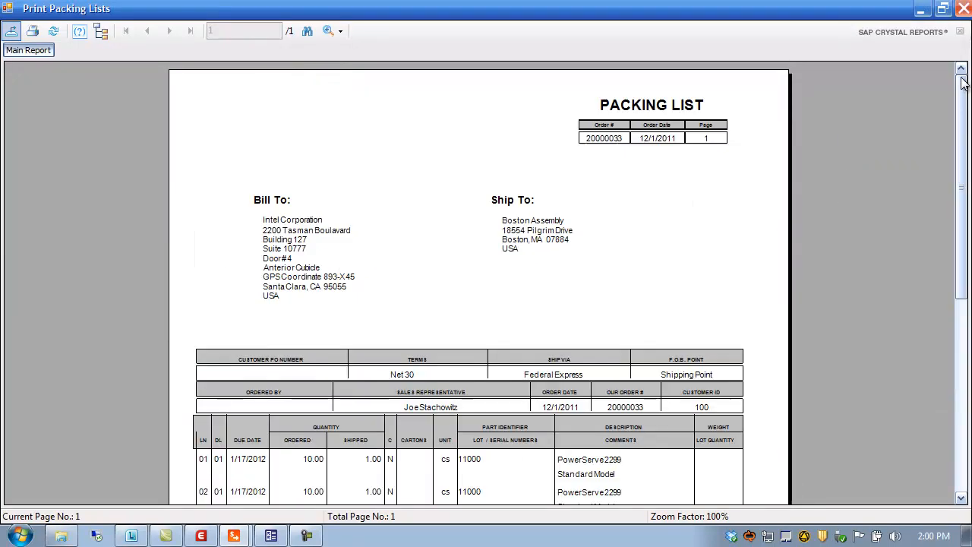
{"action": "left_click", "coordinate": [963, 8]}
{"action": "left_click", "coordinate": [624, 315]}
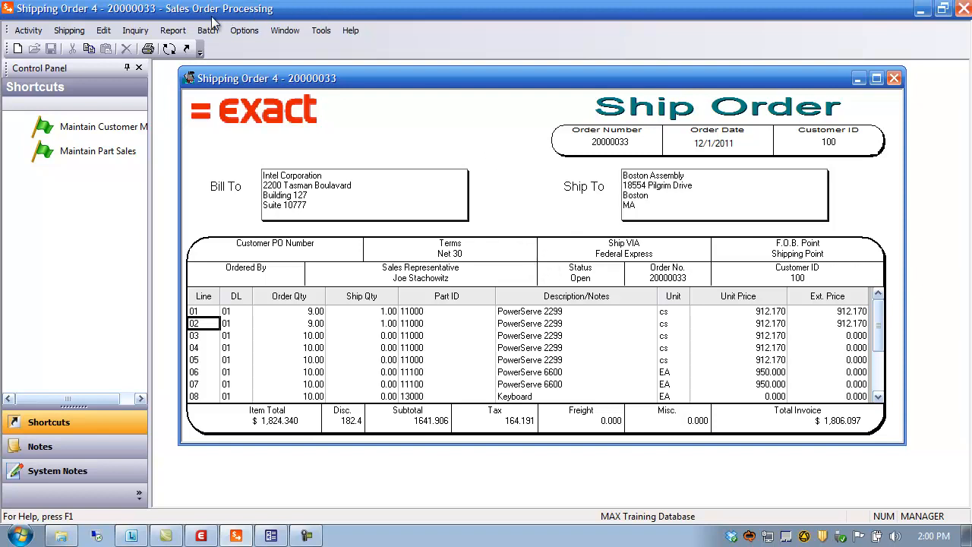
{"action": "left_click", "coordinate": [174, 31]}
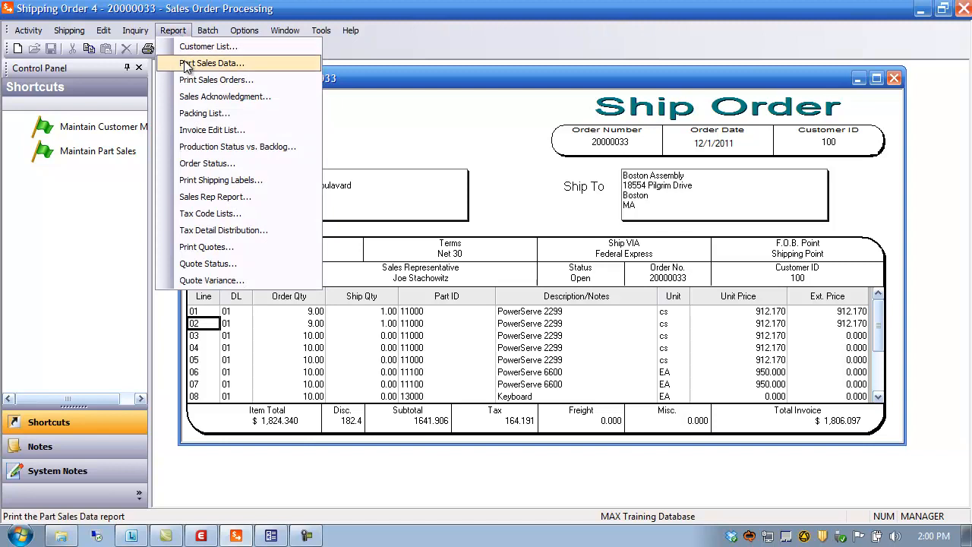
{"action": "left_click", "coordinate": [199, 114]}
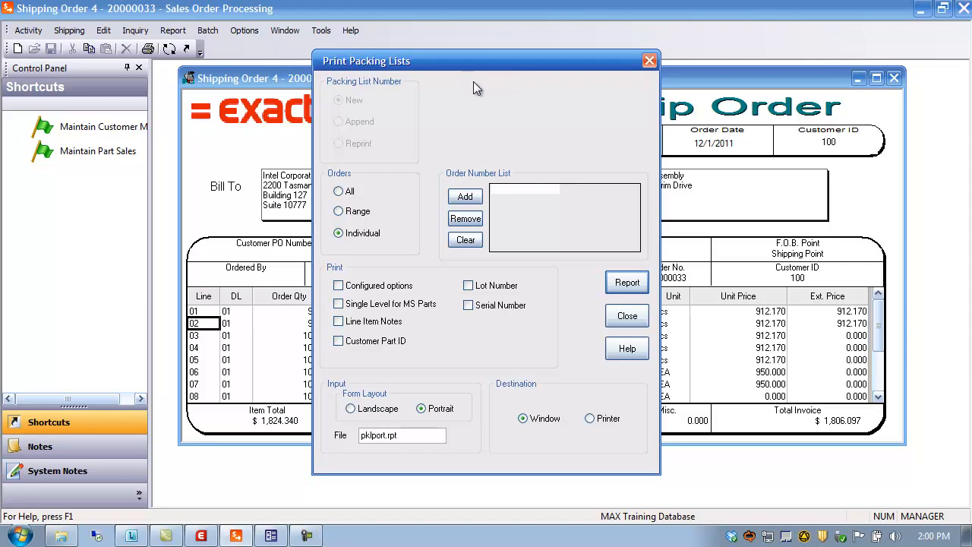
{"action": "left_click", "coordinate": [624, 318]}
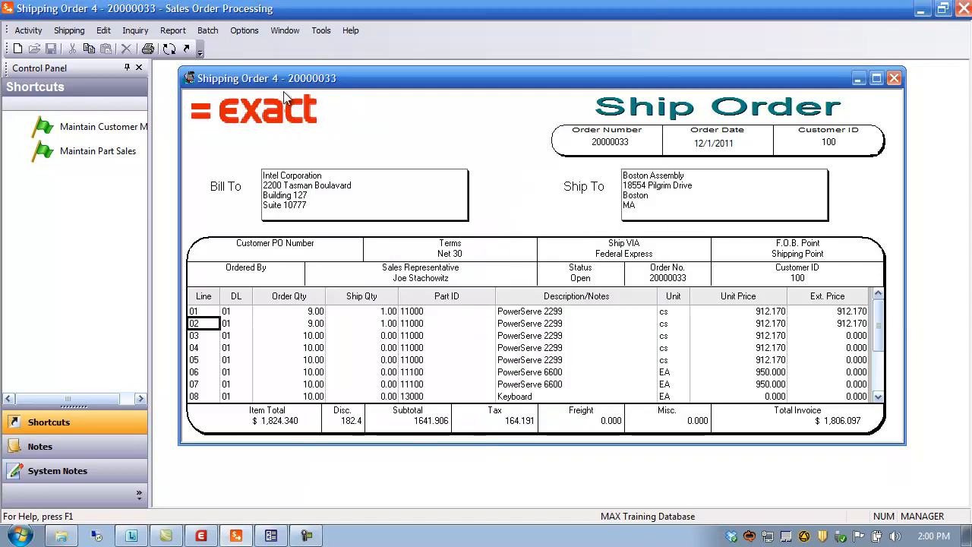
{"action": "left_click", "coordinate": [28, 31]}
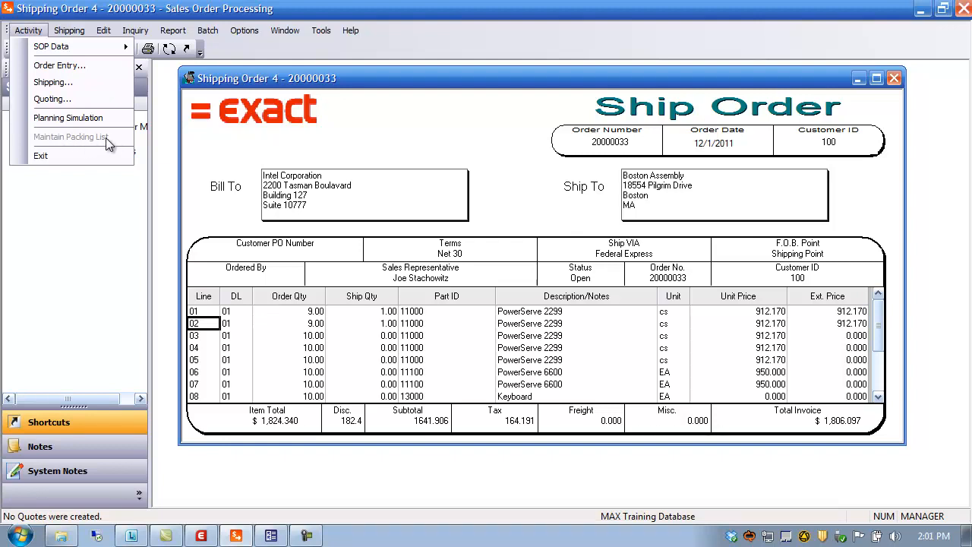
{"action": "left_click", "coordinate": [336, 76]}
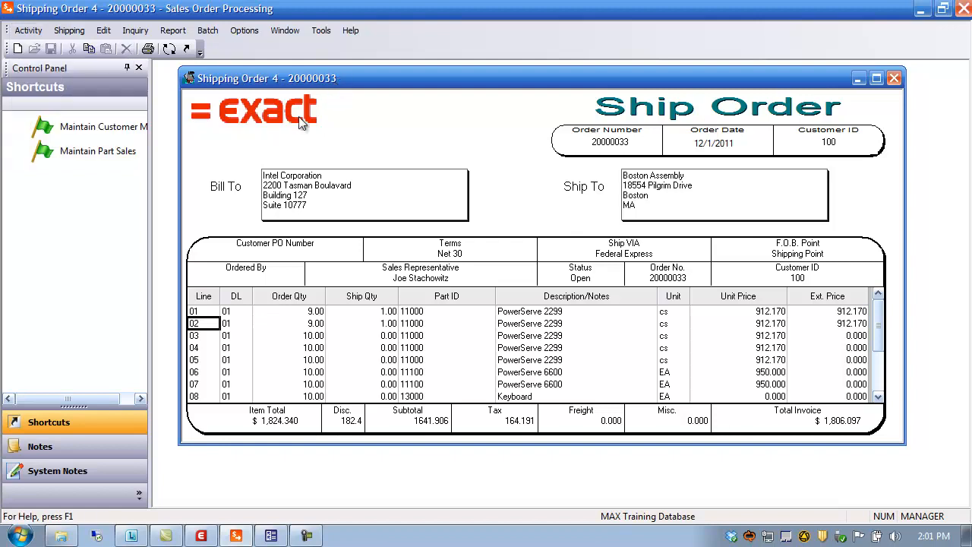
Switch to System Manager and set the Use Packing List No system switch to Y in System Configuration.
{"action": "left_click", "coordinate": [204, 537]}
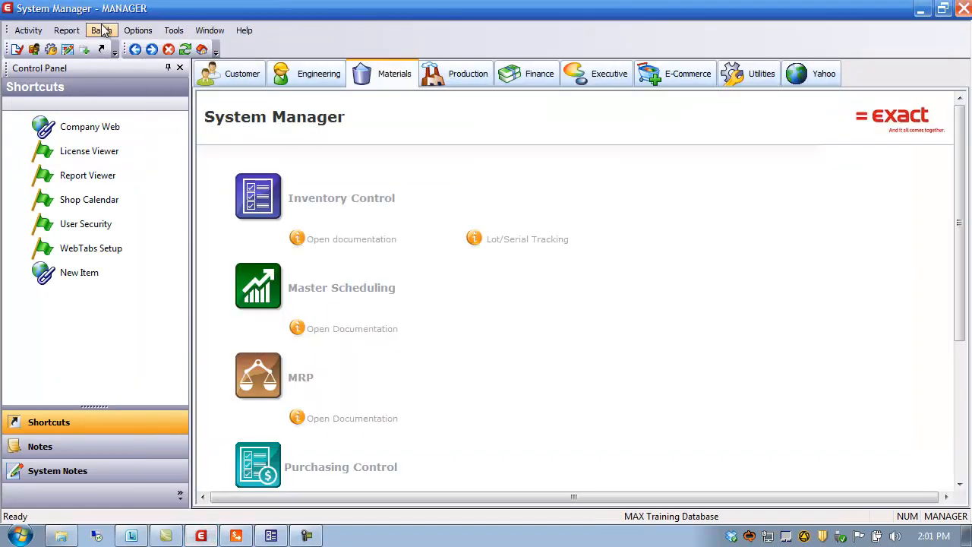
{"action": "left_click", "coordinate": [39, 33]}
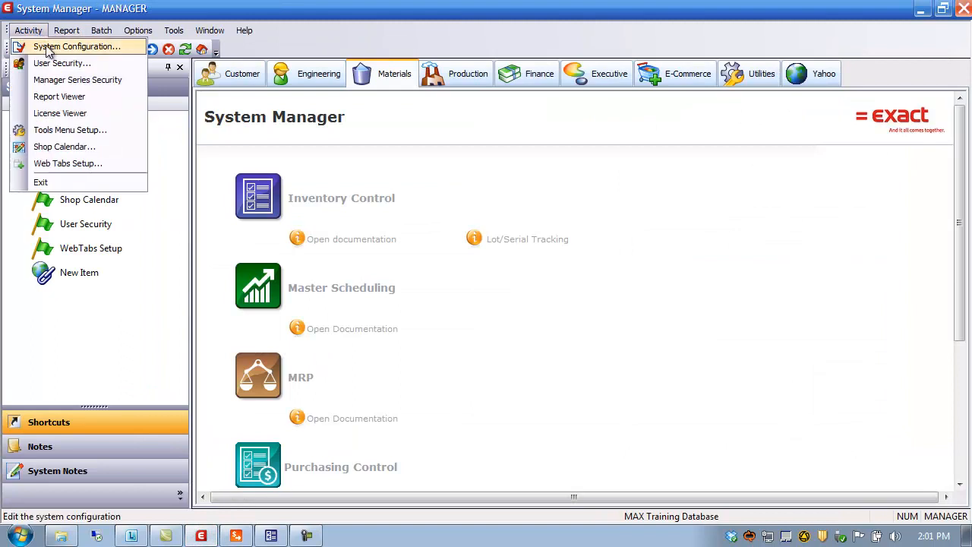
{"action": "left_click", "coordinate": [48, 51]}
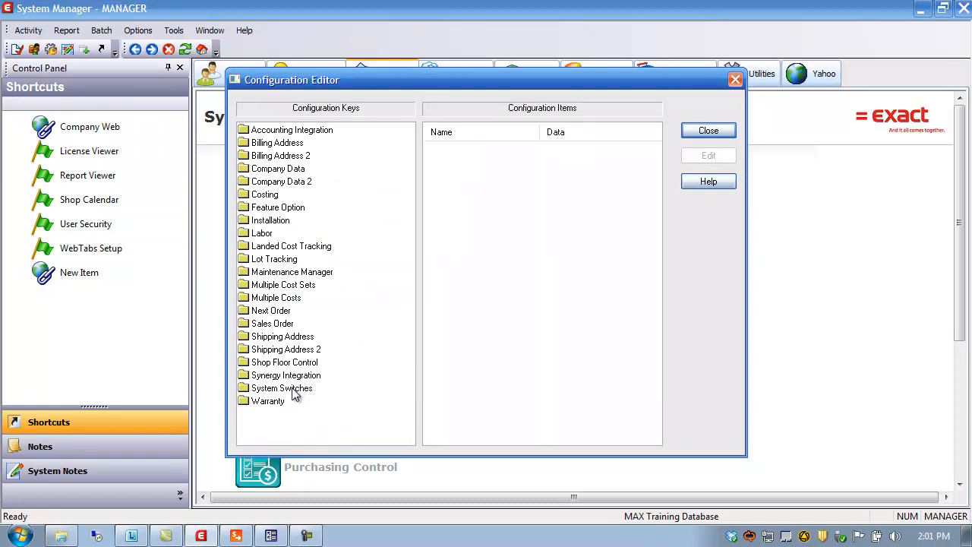
{"action": "left_click", "coordinate": [259, 391]}
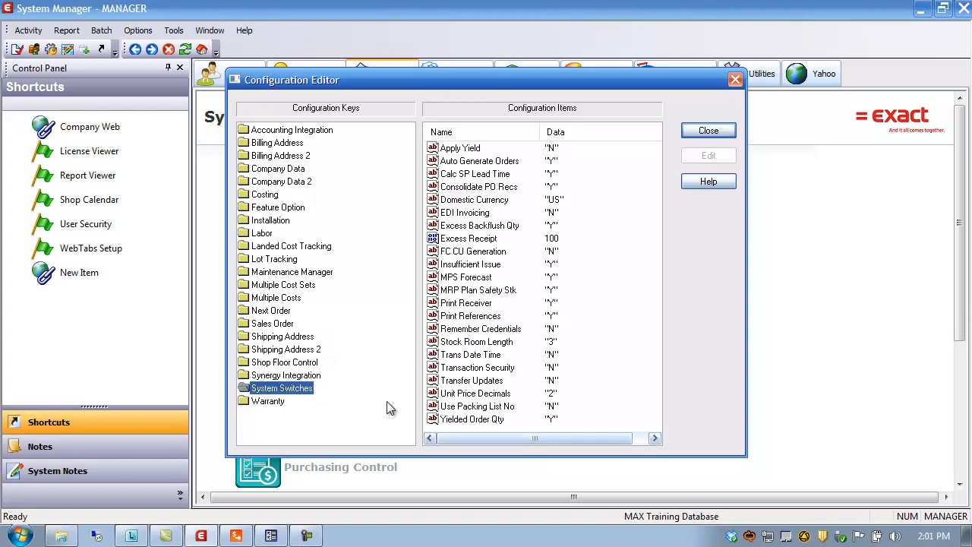
{"action": "left_click", "coordinate": [460, 408]}
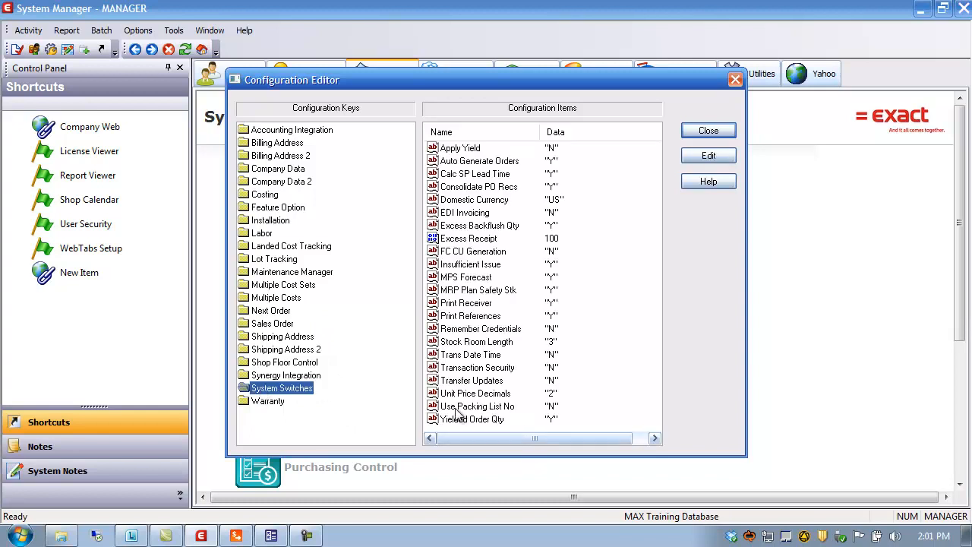
{"action": "double_click", "coordinate": [478, 407]}
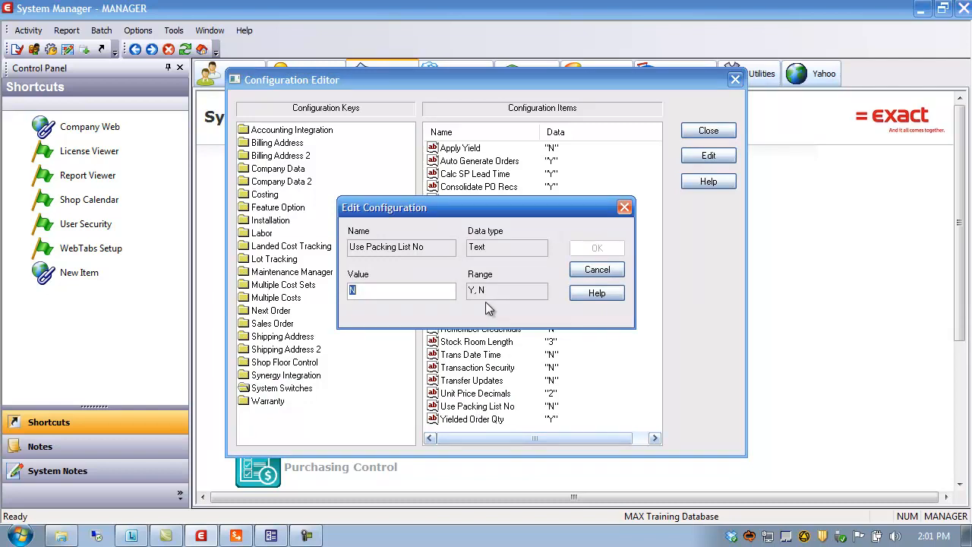
{"action": "type", "text": "y"}
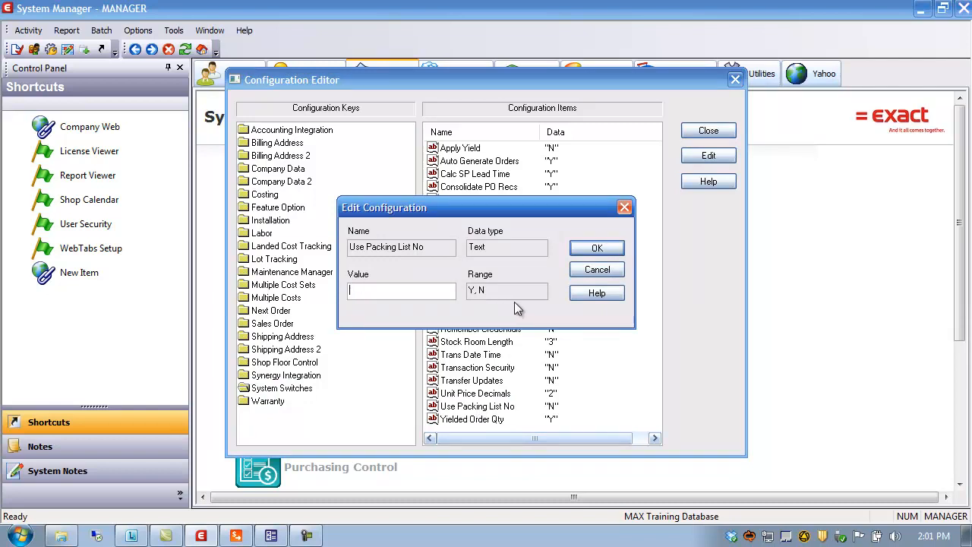
{"action": "type", "text": "Y"}
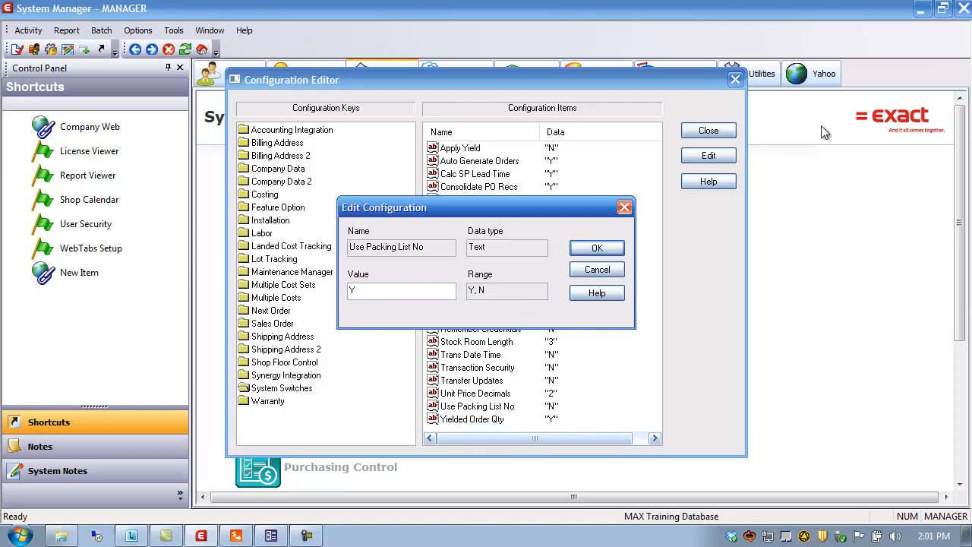
{"action": "left_click", "coordinate": [591, 247]}
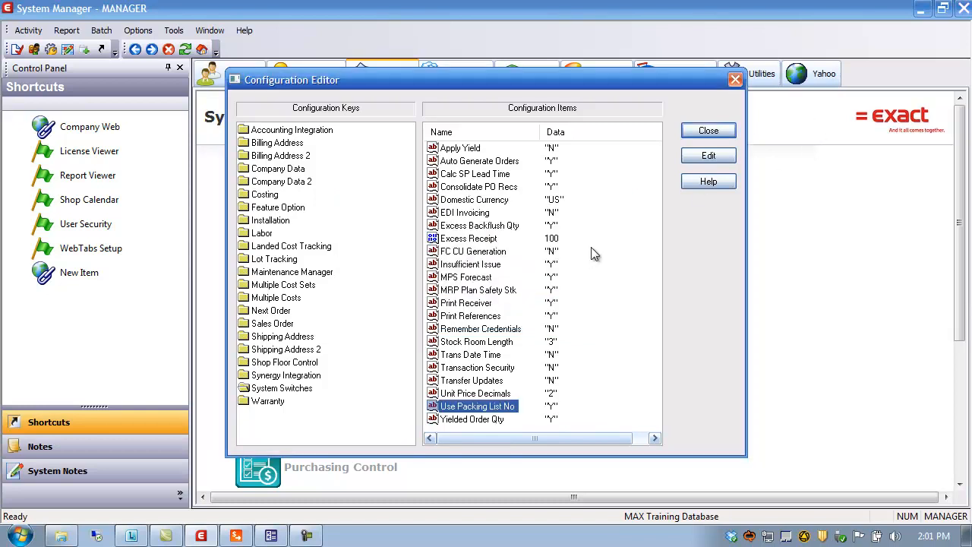
Check the Next Packing List item under the Sales Order configuration keys, then close the configuration editor.
{"action": "left_click", "coordinate": [274, 326]}
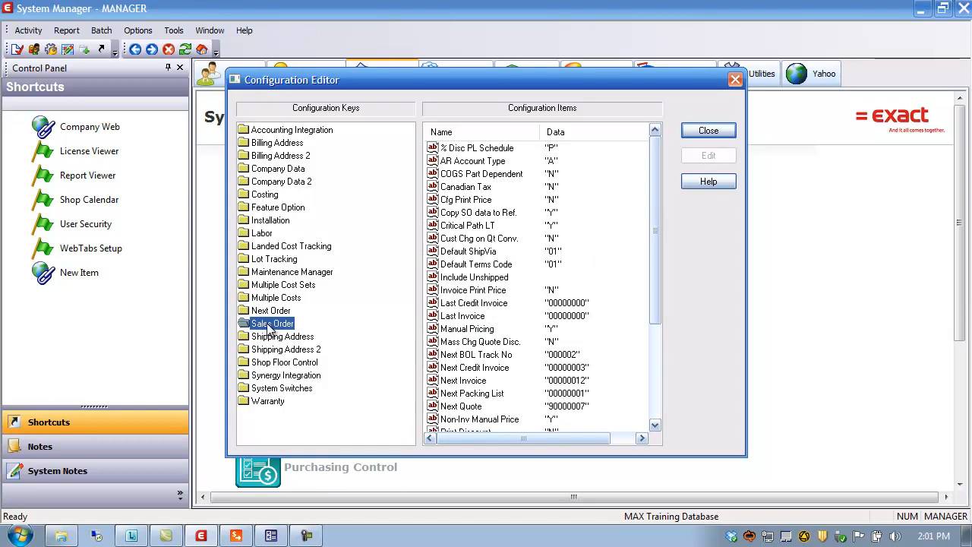
{"action": "left_click", "coordinate": [442, 393]}
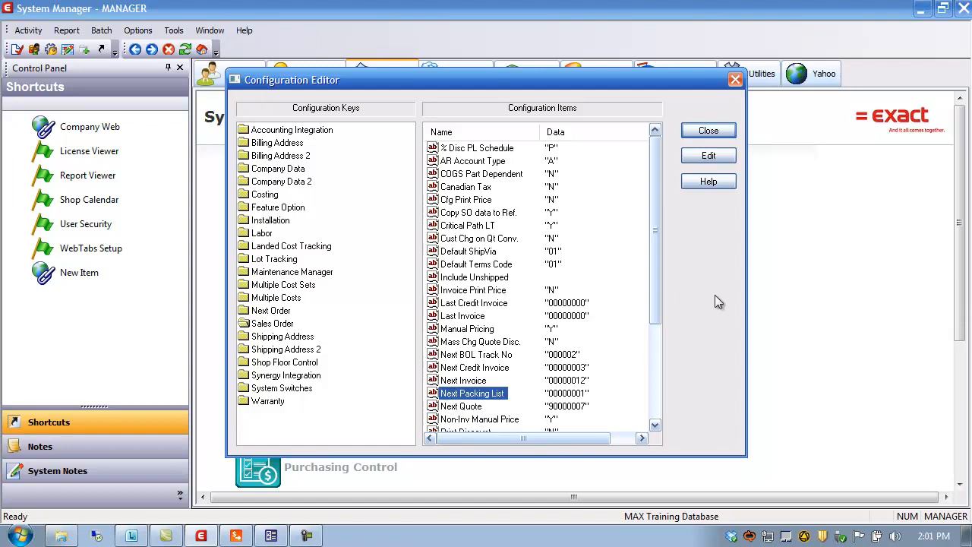
{"action": "left_click", "coordinate": [718, 133]}
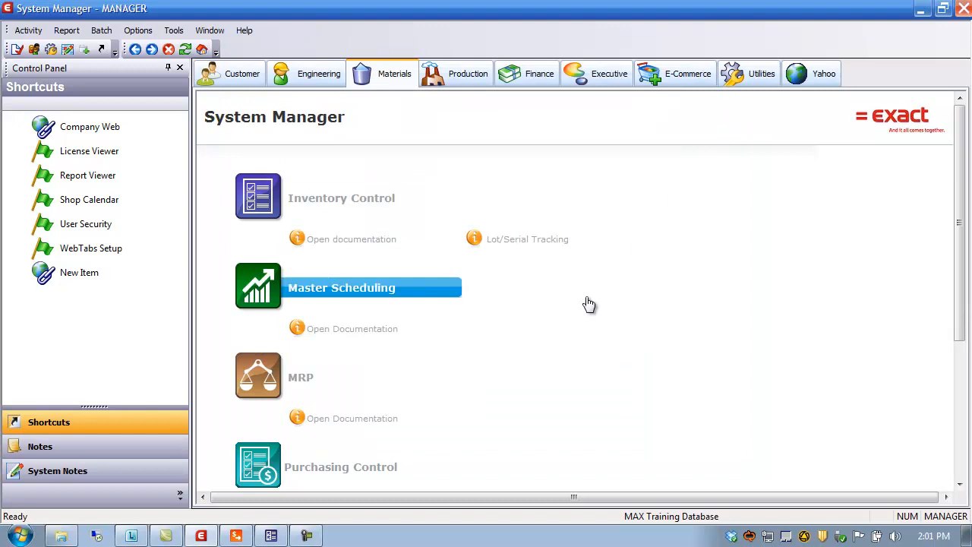
Exit Sales Order Processing and cancel the pending lot/serial data prompt in Inventory Control.
{"action": "left_click", "coordinate": [921, 16]}
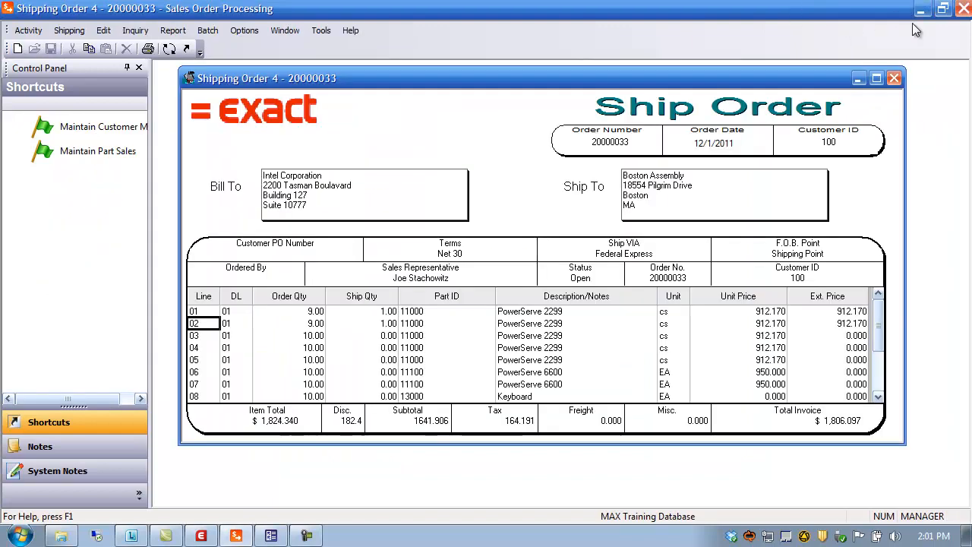
{"action": "left_click", "coordinate": [962, 10]}
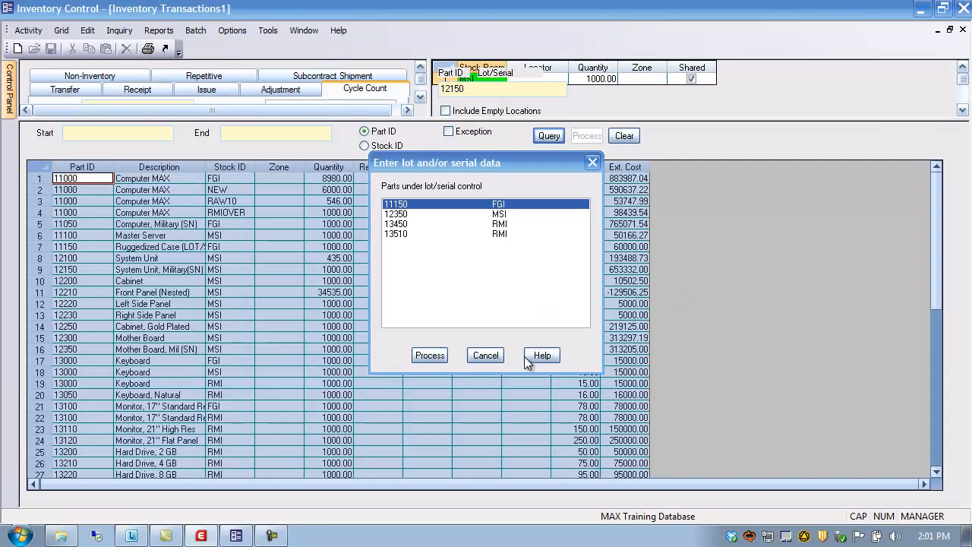
{"action": "left_click", "coordinate": [485, 355]}
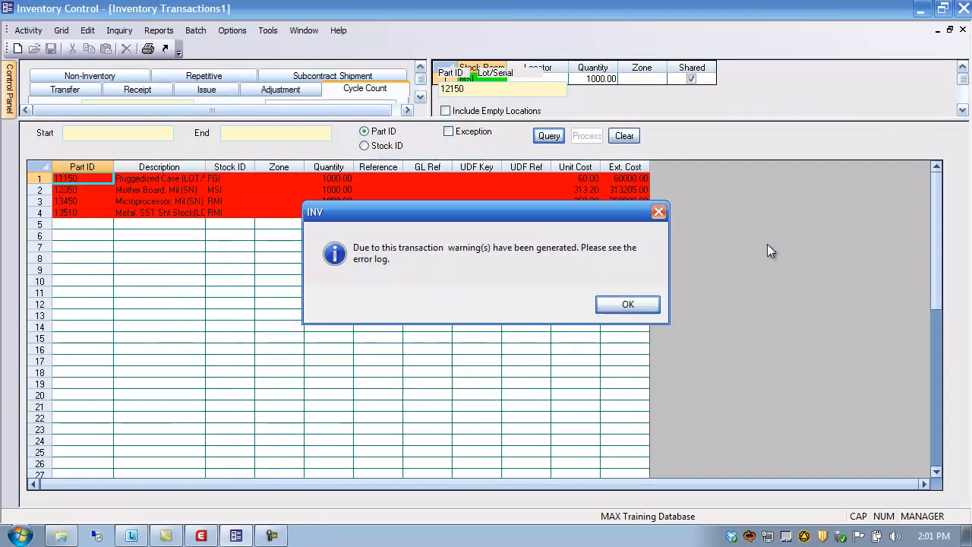
{"action": "left_click", "coordinate": [627, 303]}
{"action": "left_click", "coordinate": [921, 9]}
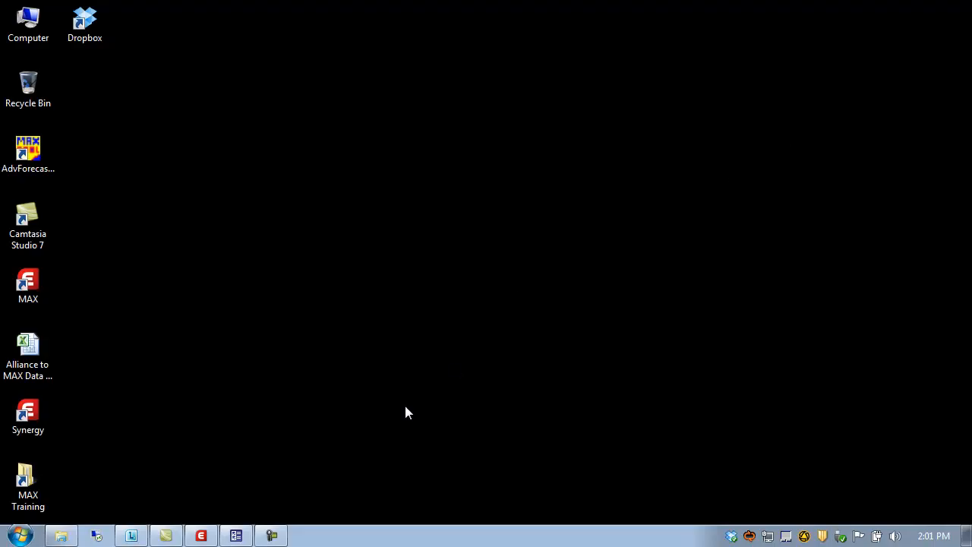
Open Sales Order Processing from the System Manager's Customer area and maximize its window.
{"action": "left_click", "coordinate": [202, 536]}
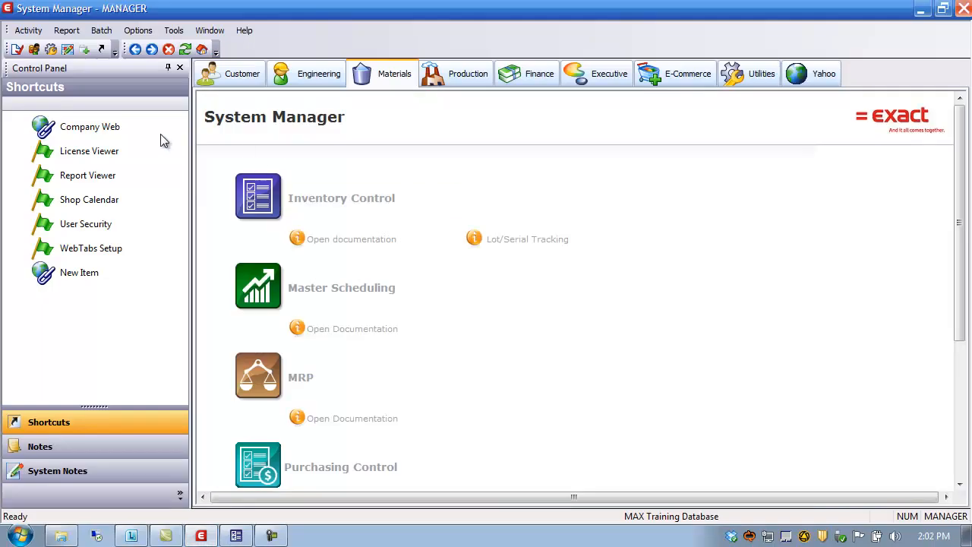
{"action": "left_click", "coordinate": [252, 82]}
{"action": "left_click", "coordinate": [313, 290]}
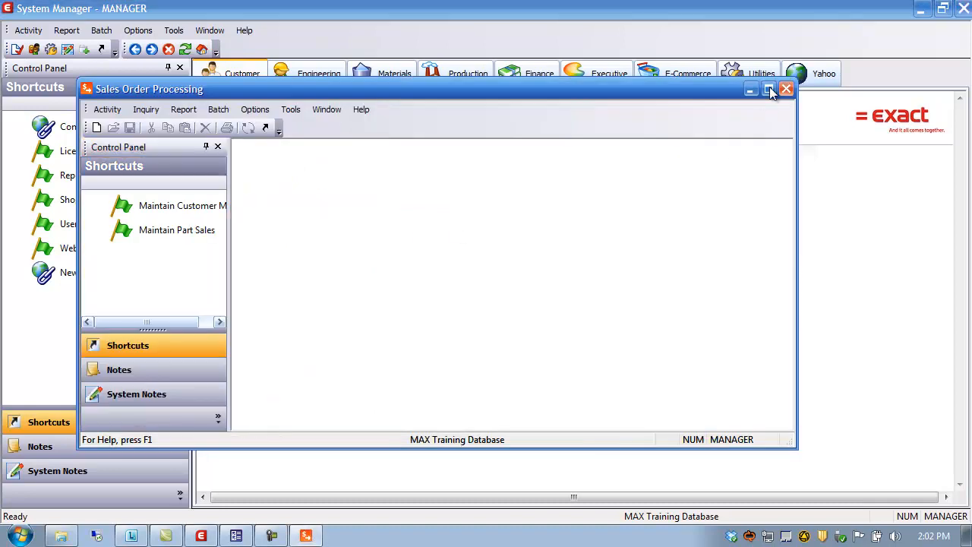
{"action": "left_click", "coordinate": [768, 89]}
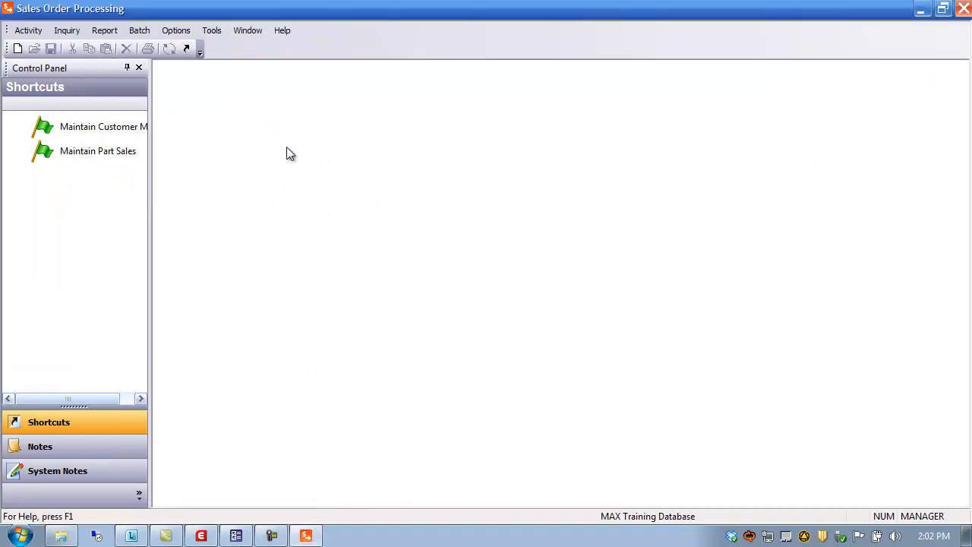
Open Shipping and load sales order 20000033, acknowledging the credit-limit warning.
{"action": "left_click", "coordinate": [32, 32]}
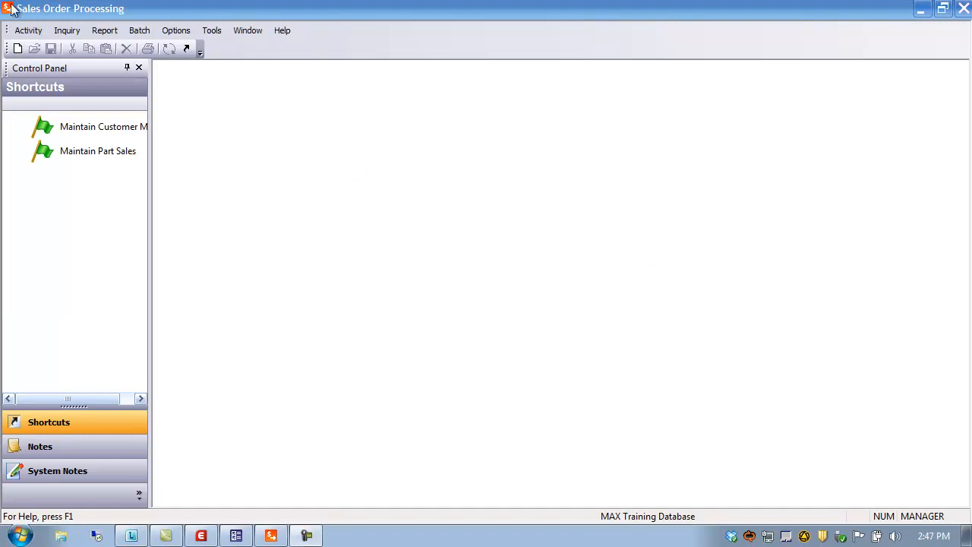
{"action": "left_click", "coordinate": [28, 30]}
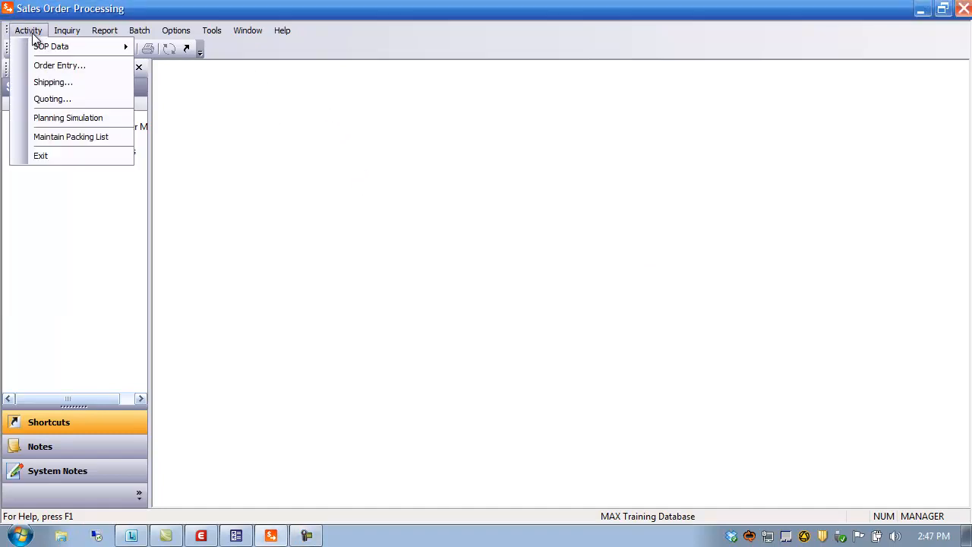
{"action": "left_click", "coordinate": [53, 82]}
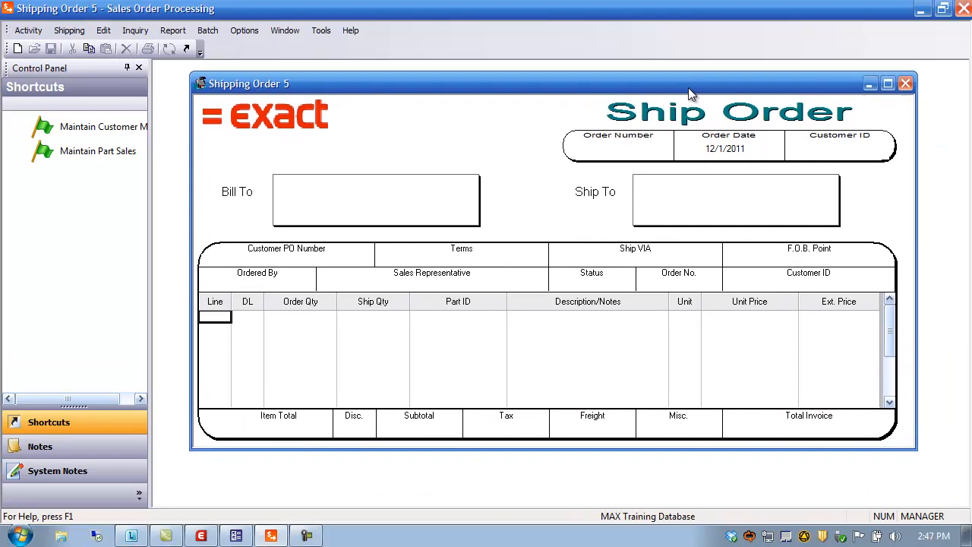
{"action": "double_click", "coordinate": [613, 154]}
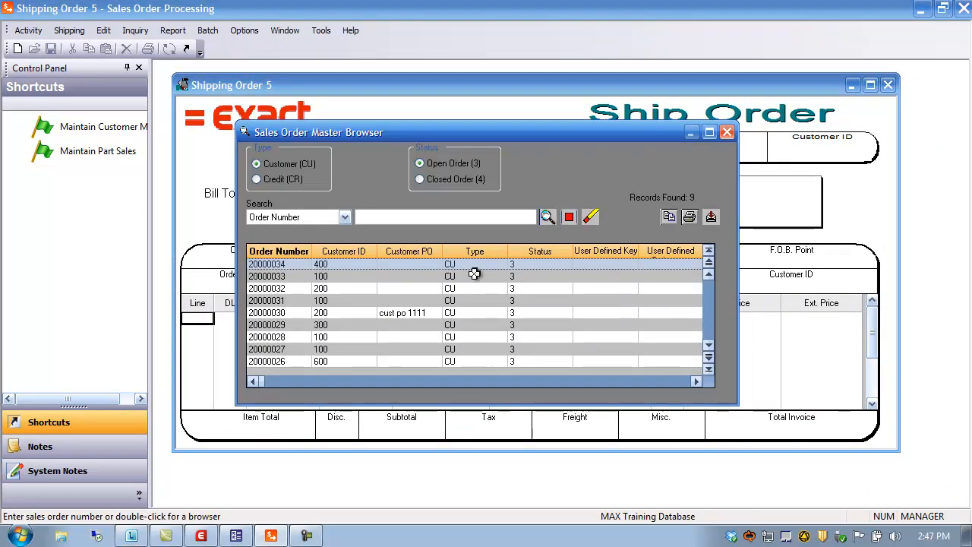
{"action": "left_click", "coordinate": [285, 278]}
{"action": "double_click", "coordinate": [287, 283]}
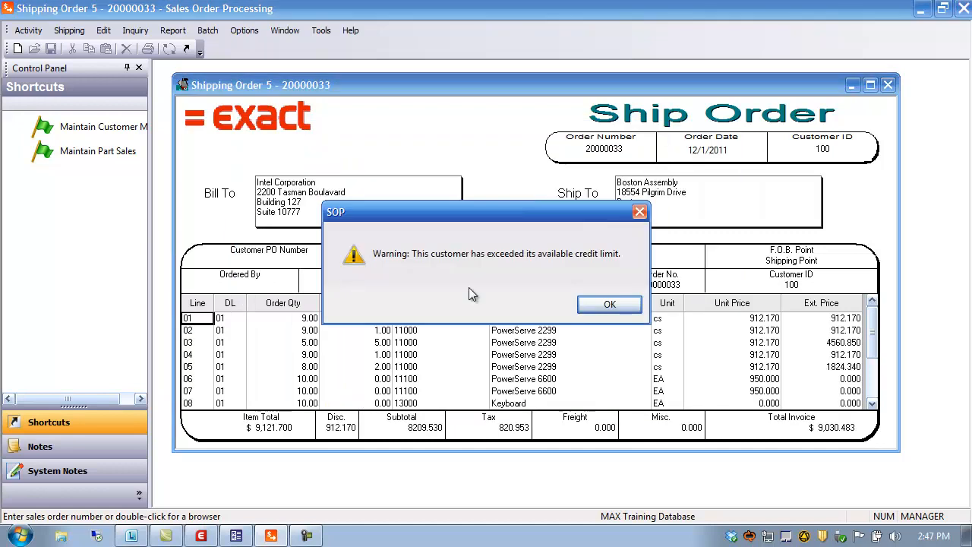
{"action": "left_click", "coordinate": [614, 305]}
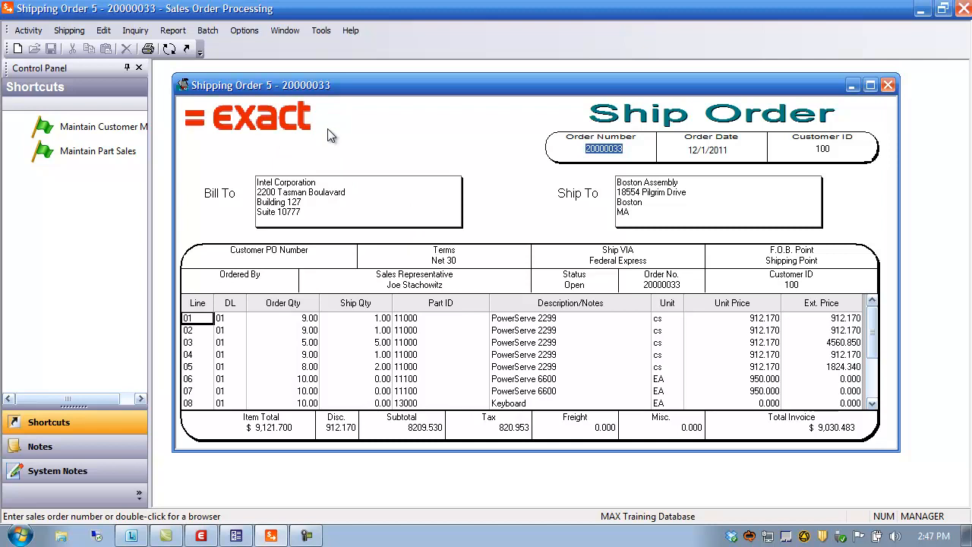
Open Maintain Packing List and query all orders' shipments for a new packing list.
{"action": "left_click", "coordinate": [28, 30]}
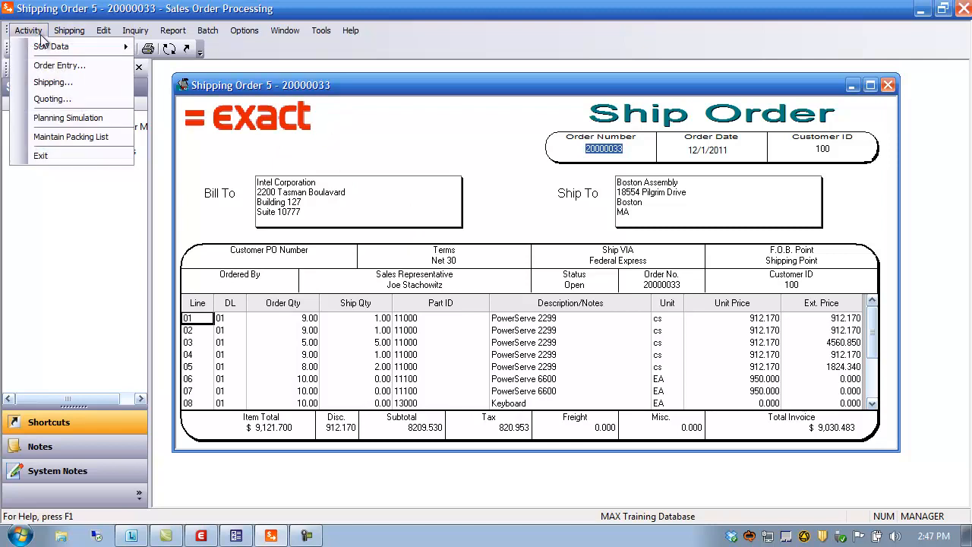
{"action": "left_click", "coordinate": [65, 136]}
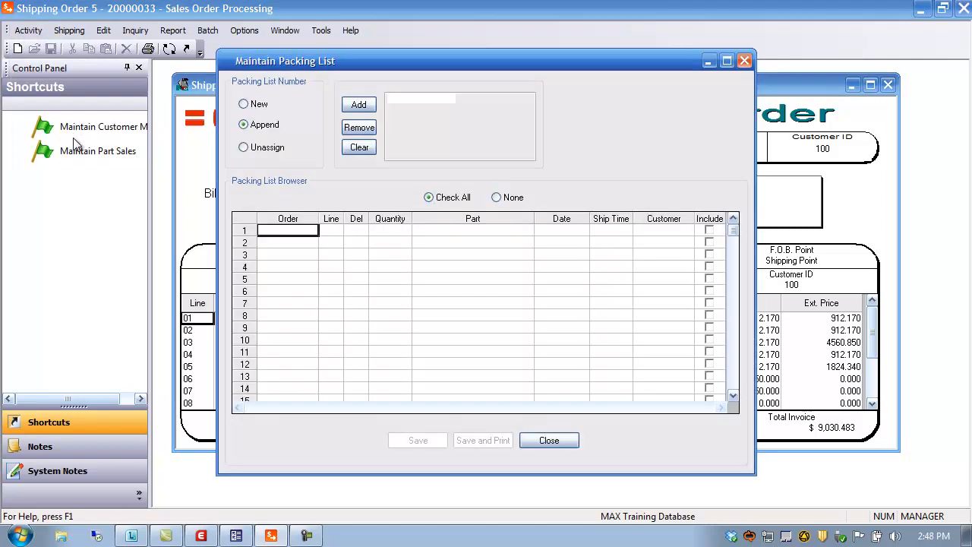
{"action": "left_click", "coordinate": [254, 104]}
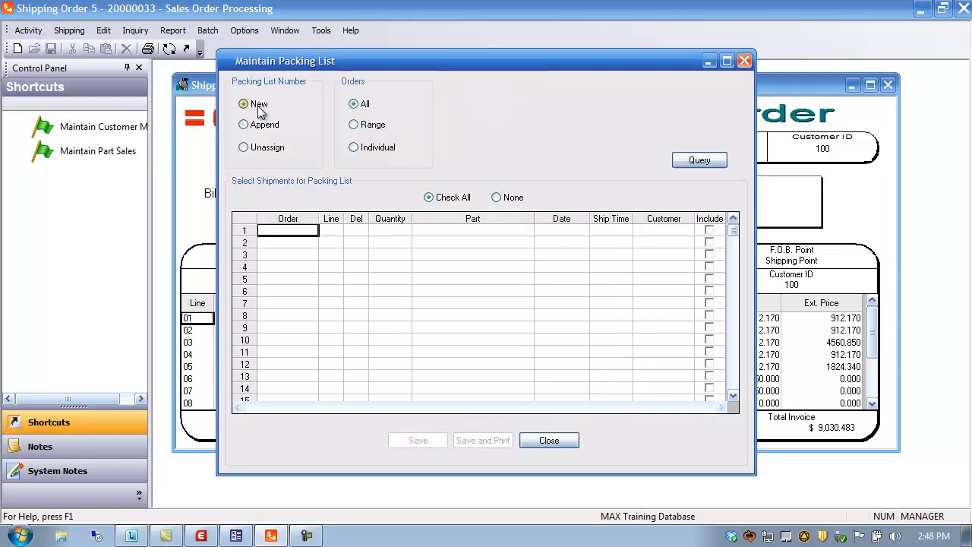
{"action": "left_click", "coordinate": [690, 162]}
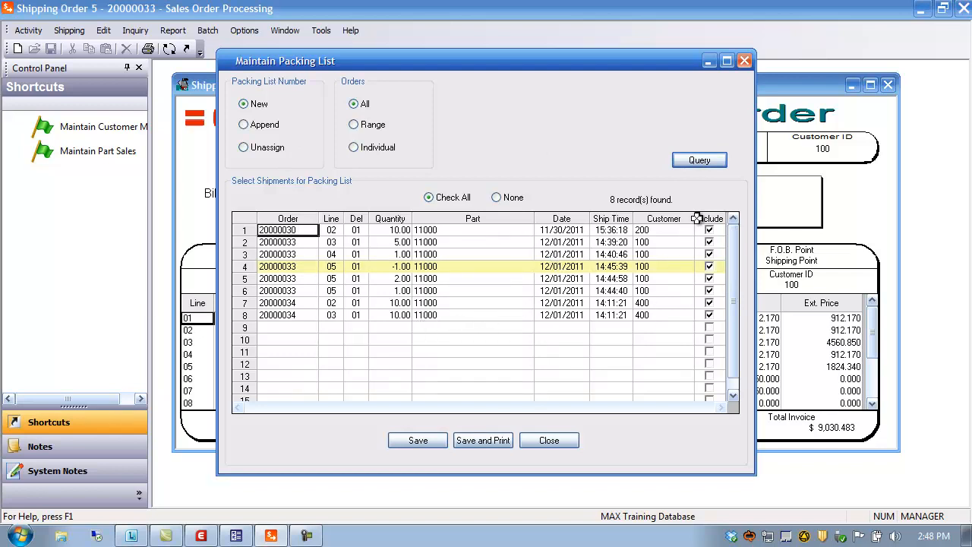
{"action": "left_click", "coordinate": [507, 198]}
{"action": "left_click", "coordinate": [448, 199]}
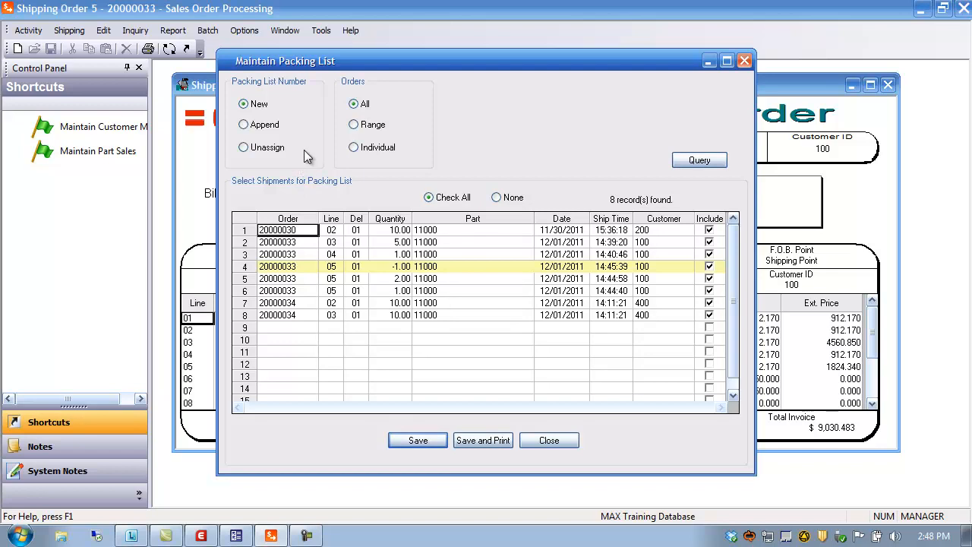
Append order 20000033's shipments to packing list 00000009, excluding the last two line 05 rows, and save.
{"action": "left_click", "coordinate": [265, 124]}
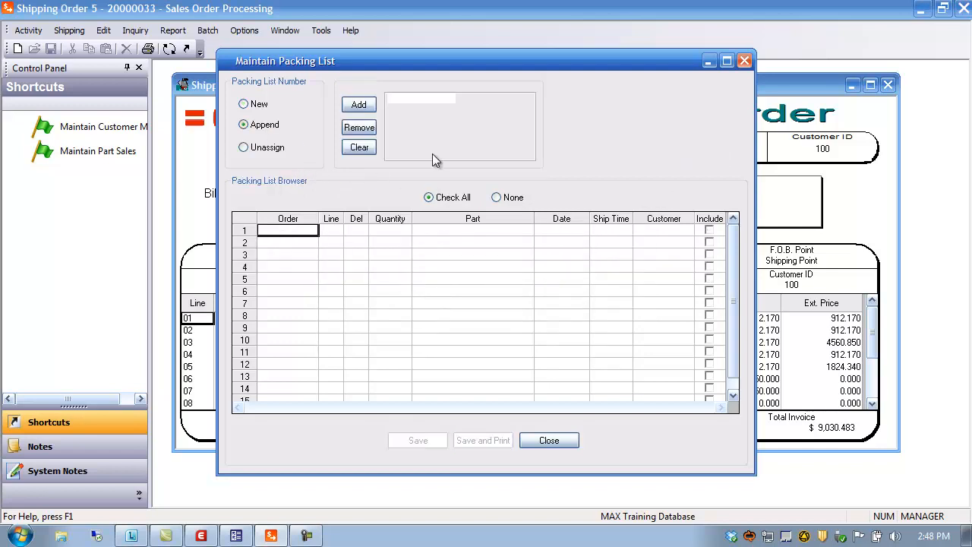
{"action": "left_click", "coordinate": [365, 104]}
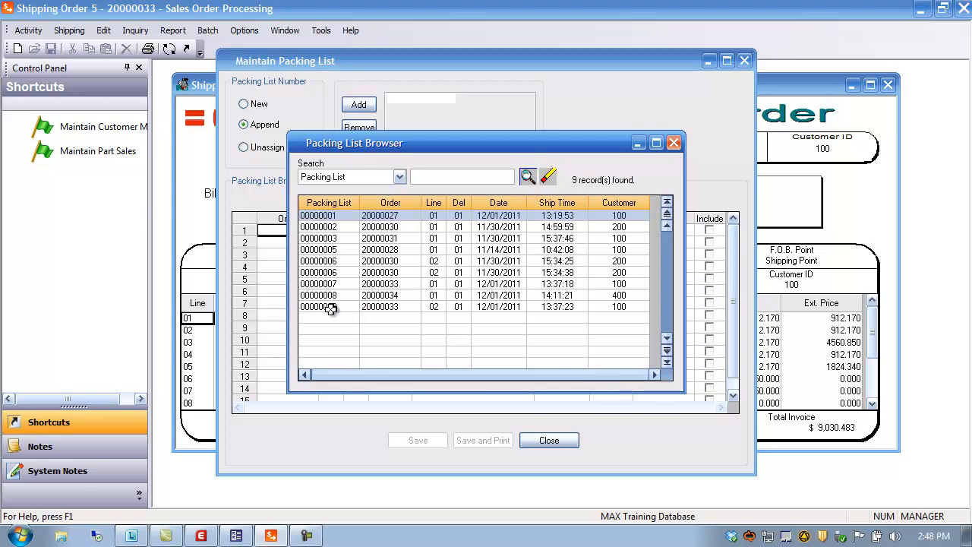
{"action": "double_click", "coordinate": [330, 307]}
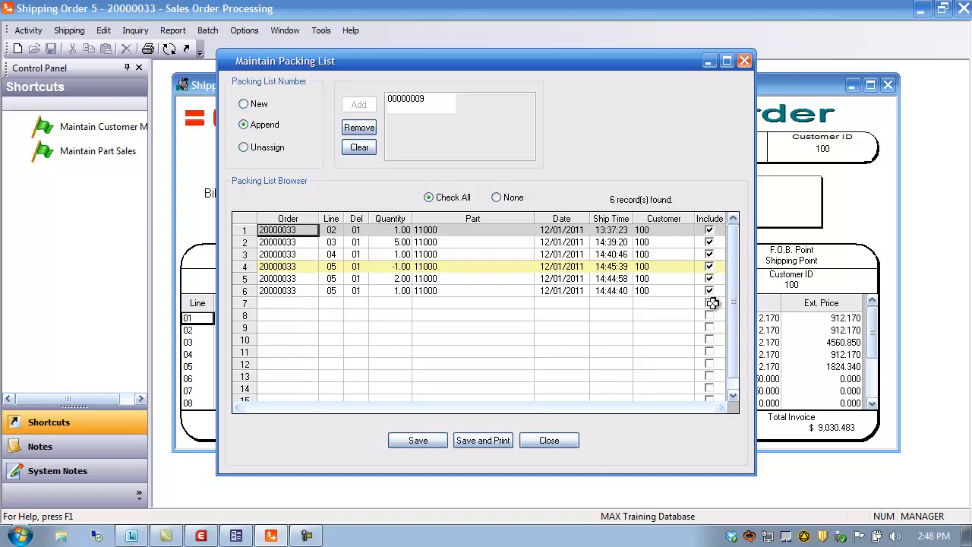
{"action": "left_click", "coordinate": [708, 291]}
{"action": "left_click", "coordinate": [708, 279]}
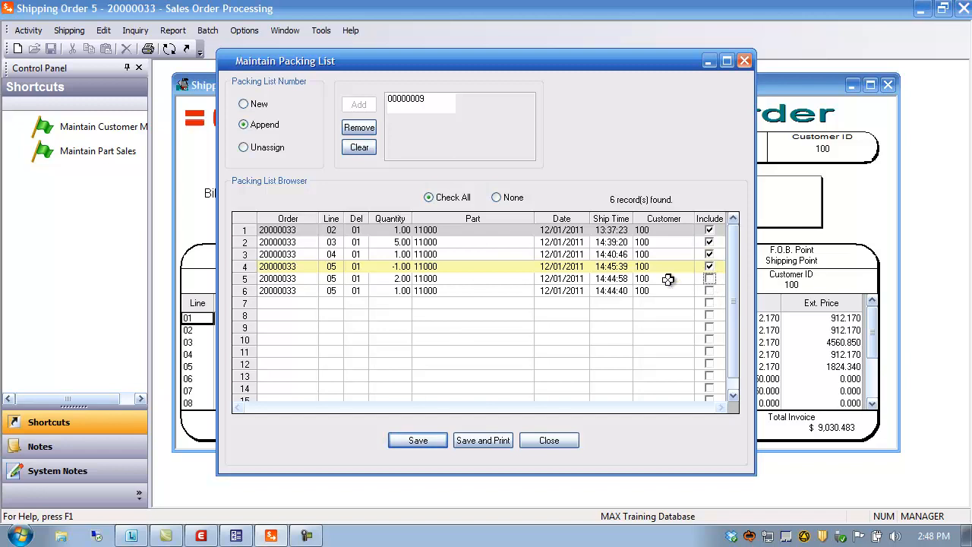
{"action": "left_click", "coordinate": [422, 439]}
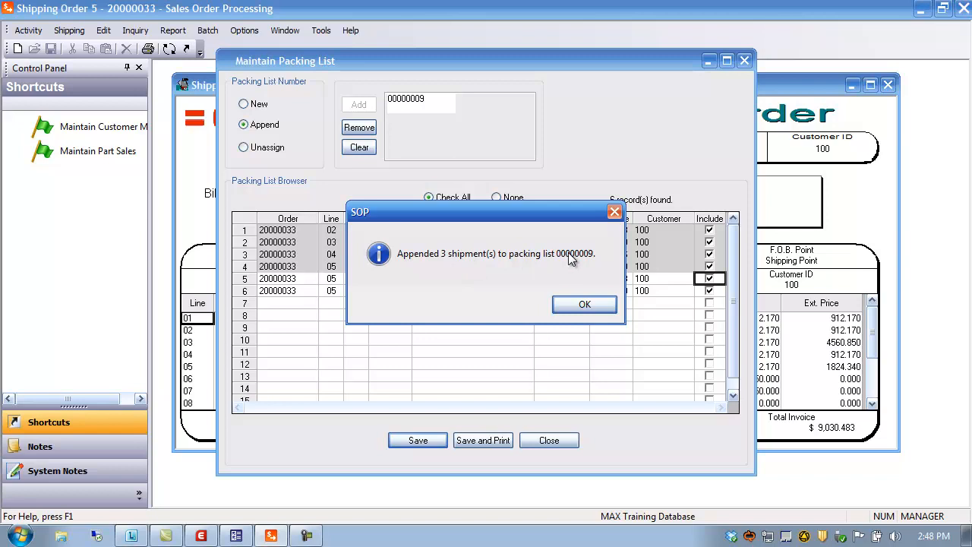
{"action": "left_click", "coordinate": [585, 304]}
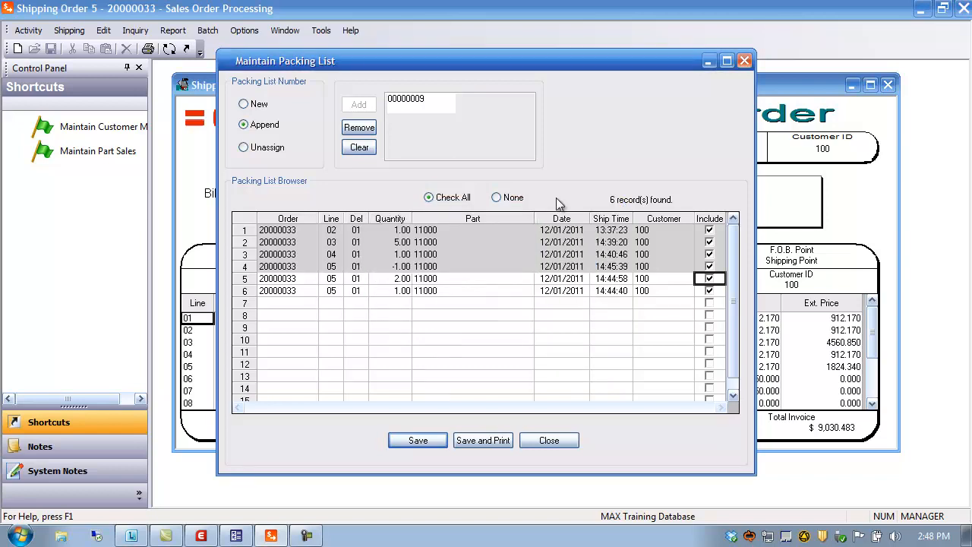
Unassign shipments from packing list 00000009, excluding the line 04 and line 05 rows, and save.
{"action": "left_click", "coordinate": [243, 147]}
{"action": "left_click", "coordinate": [359, 104]}
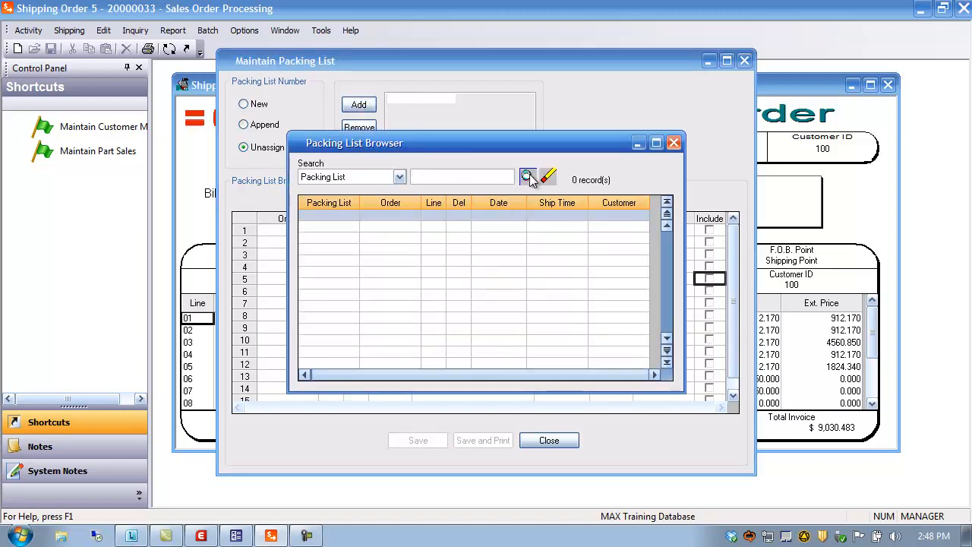
{"action": "left_click", "coordinate": [528, 176]}
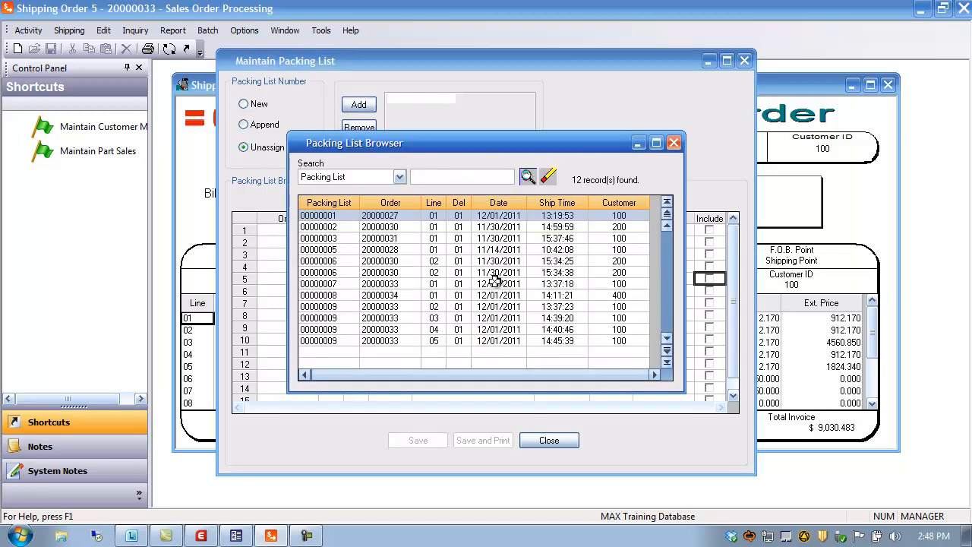
{"action": "double_click", "coordinate": [337, 341]}
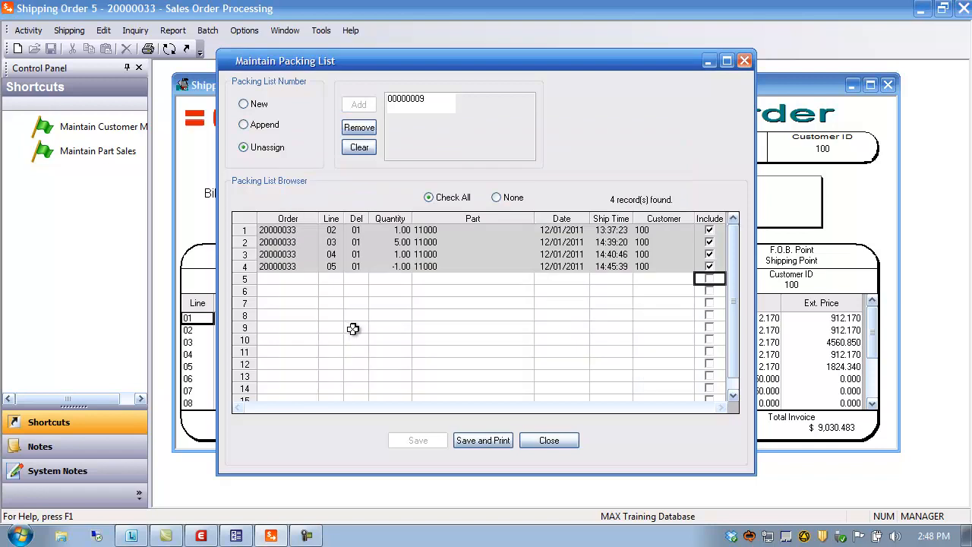
{"action": "left_click", "coordinate": [708, 266]}
{"action": "left_click", "coordinate": [708, 254]}
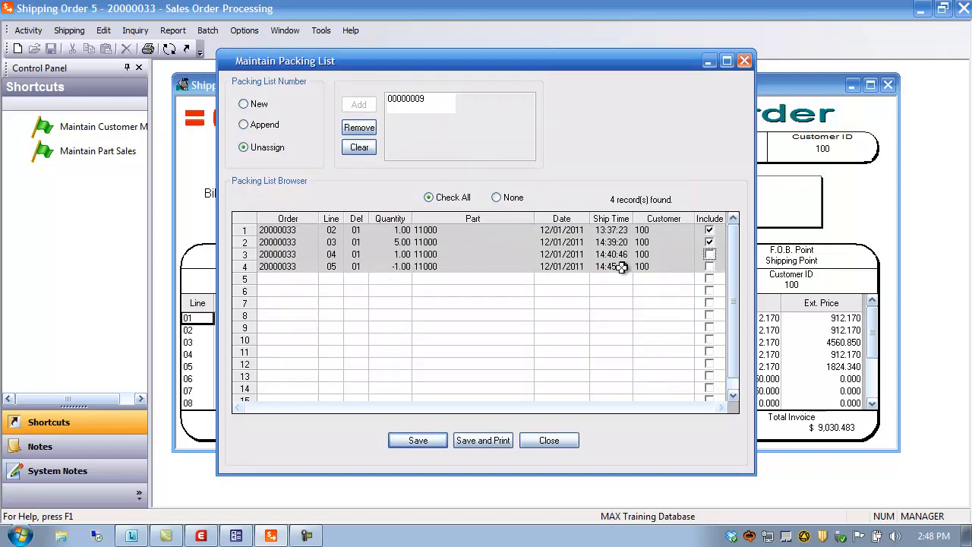
{"action": "left_click", "coordinate": [417, 443]}
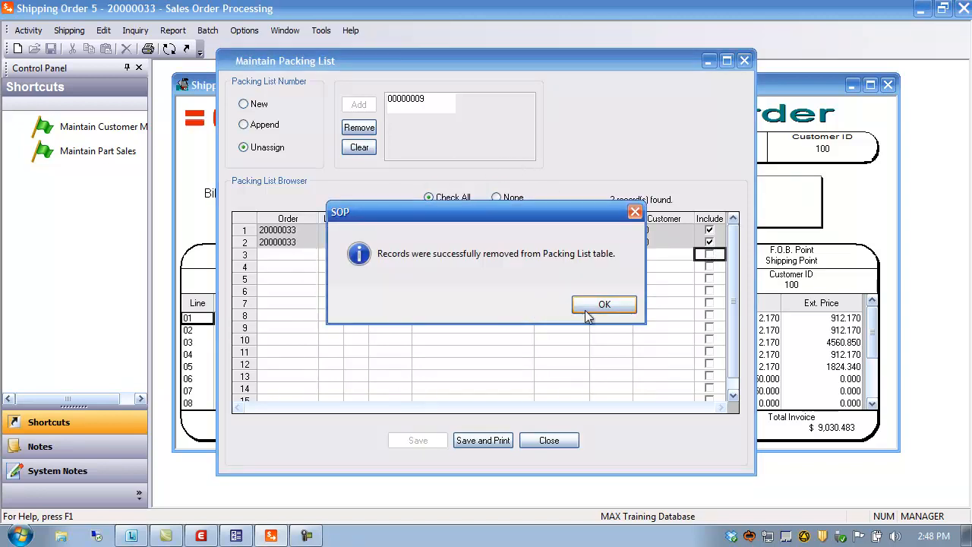
{"action": "left_click", "coordinate": [604, 305]}
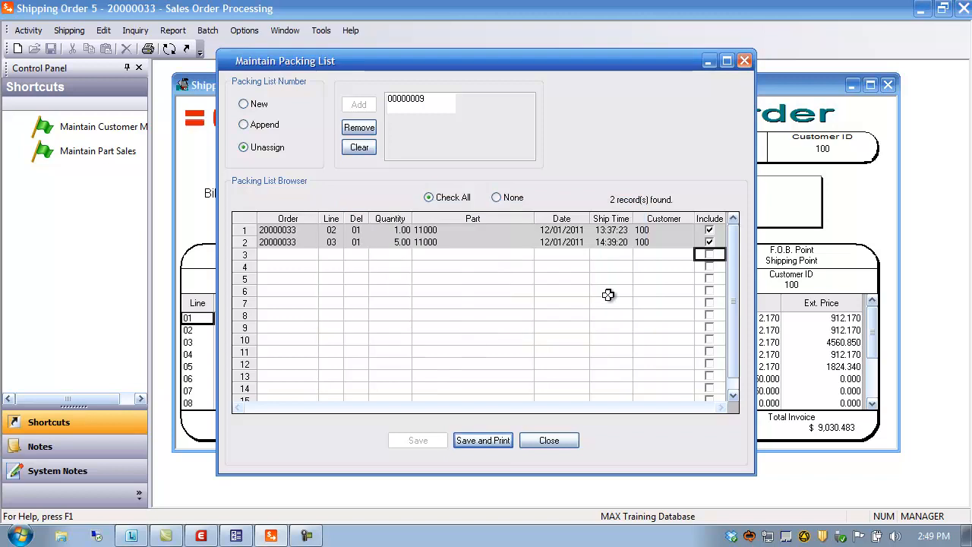
Append shipments to packing list 00000009 excluding the -1.00 line 05 row, save, and close the dialog without further changes.
{"action": "left_click", "coordinate": [267, 126]}
{"action": "left_click", "coordinate": [362, 104]}
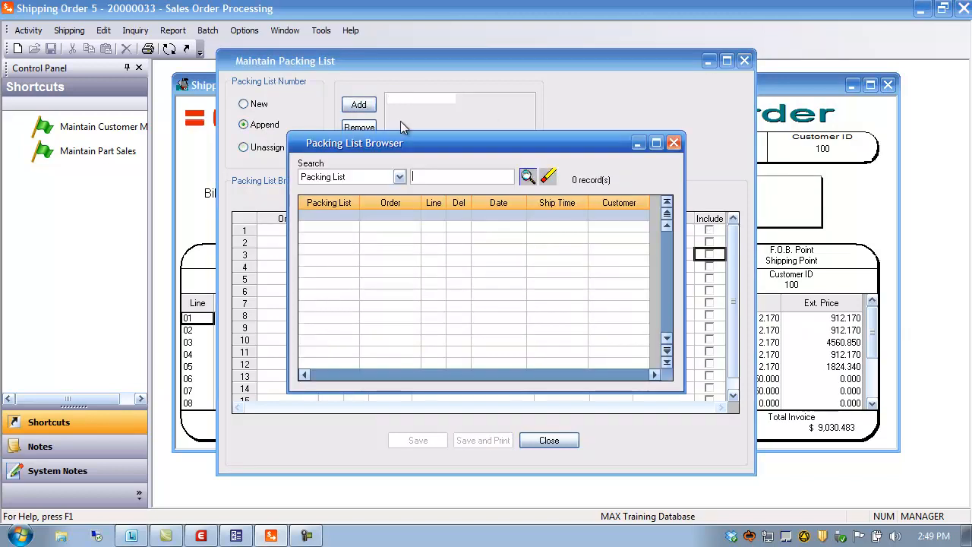
{"action": "left_click", "coordinate": [526, 177]}
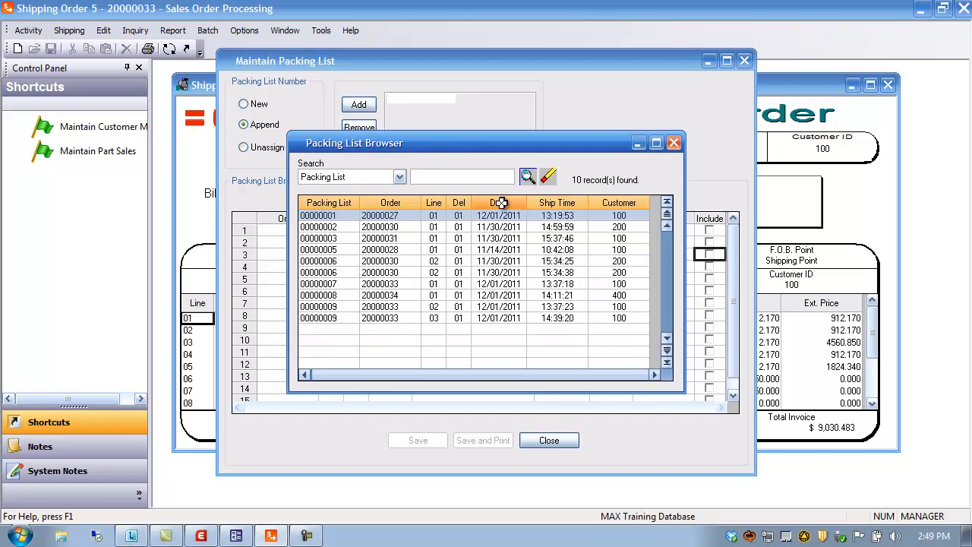
{"action": "double_click", "coordinate": [325, 319]}
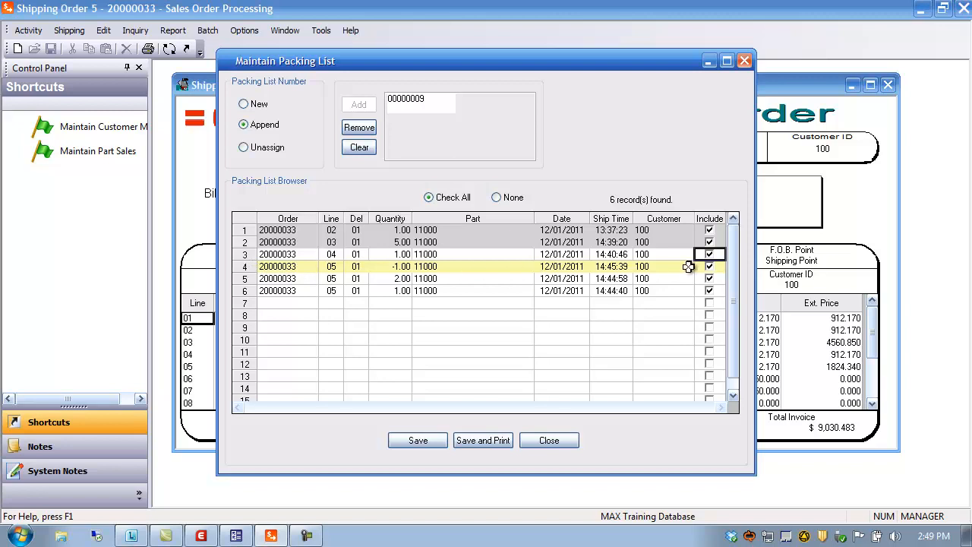
{"action": "left_click", "coordinate": [245, 266]}
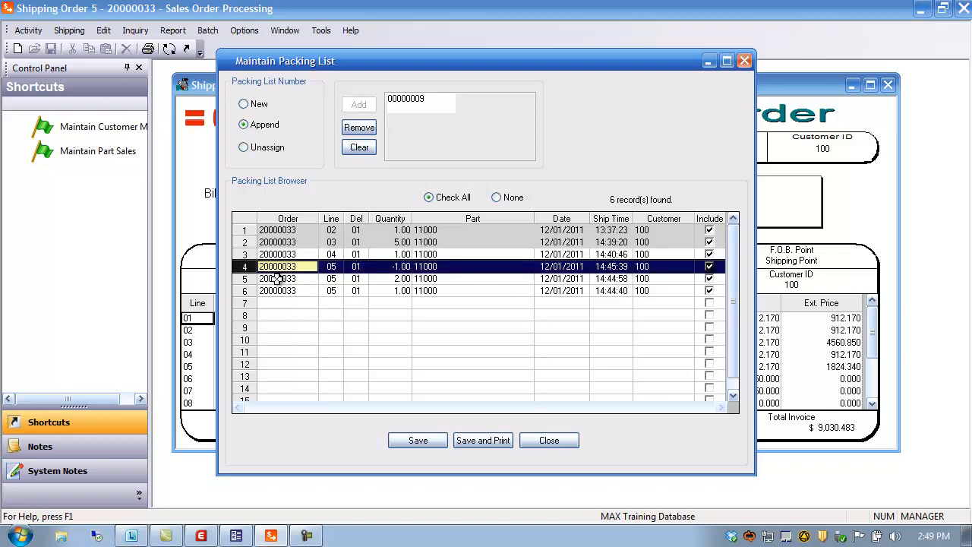
{"action": "left_click", "coordinate": [709, 266]}
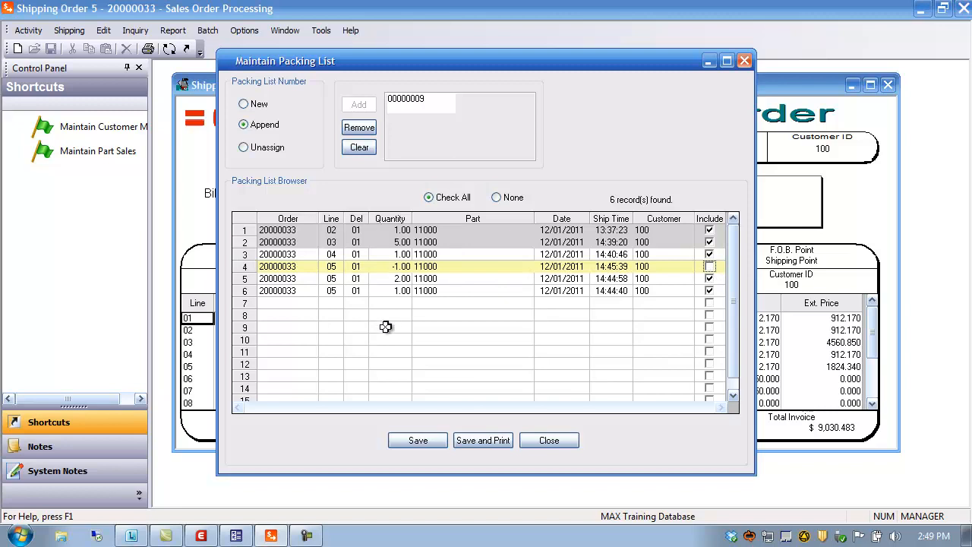
{"action": "left_click", "coordinate": [417, 439]}
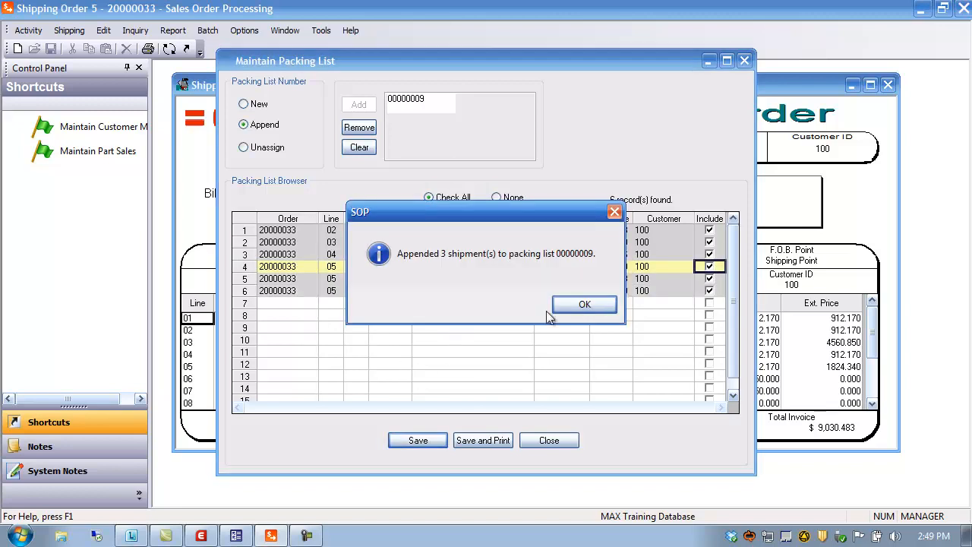
{"action": "left_click", "coordinate": [600, 304]}
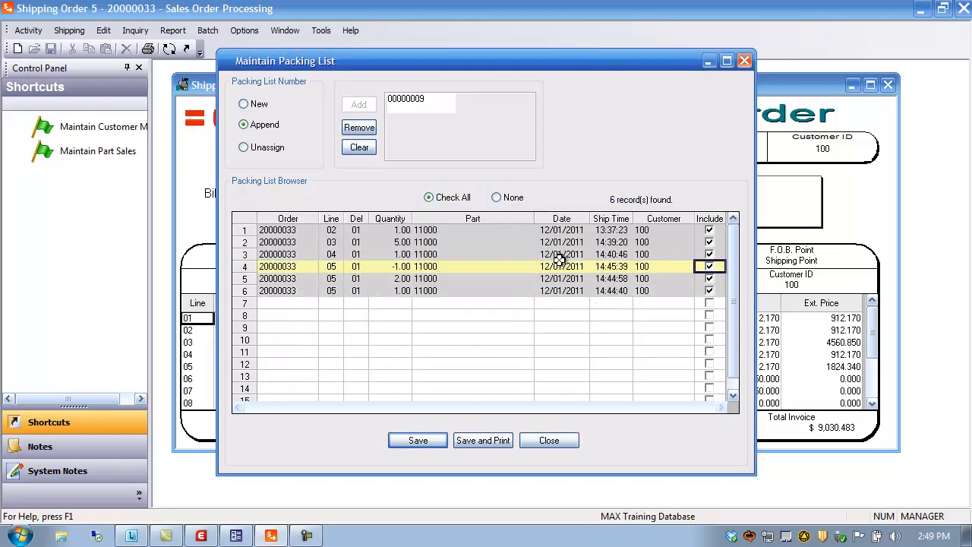
{"action": "left_click", "coordinate": [549, 440]}
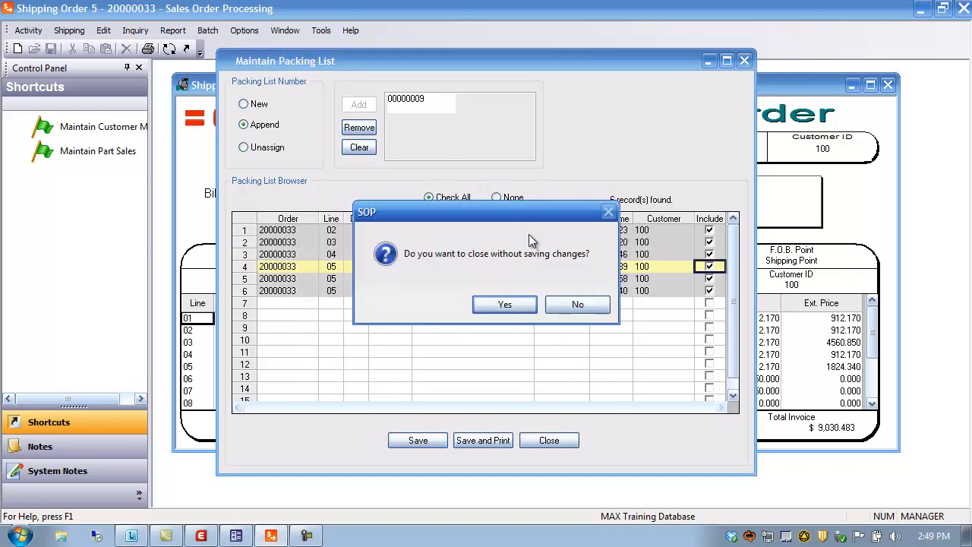
{"action": "left_click", "coordinate": [504, 305]}
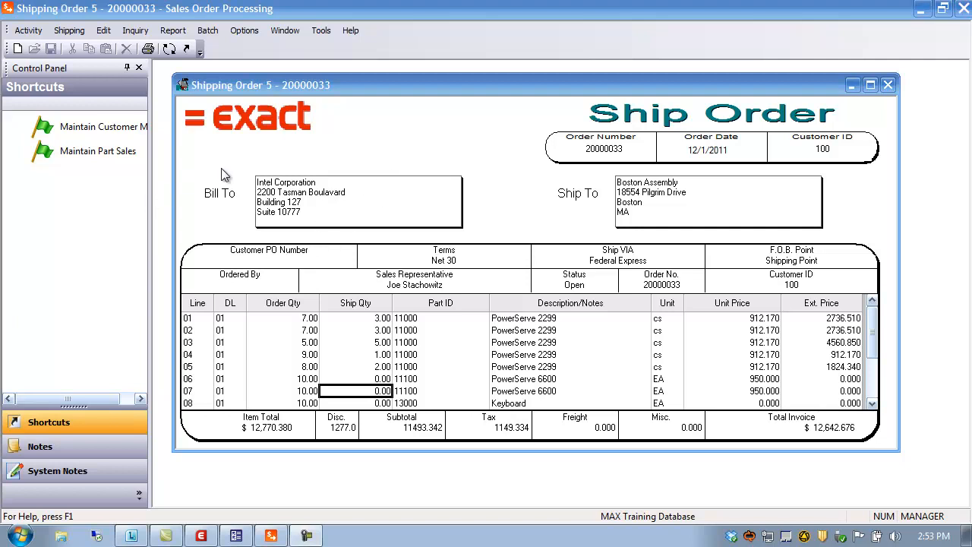
Try to print packing list 00000009 in Append mode for all its shipments, cancelling at the printer dialog.
{"action": "left_click", "coordinate": [148, 50]}
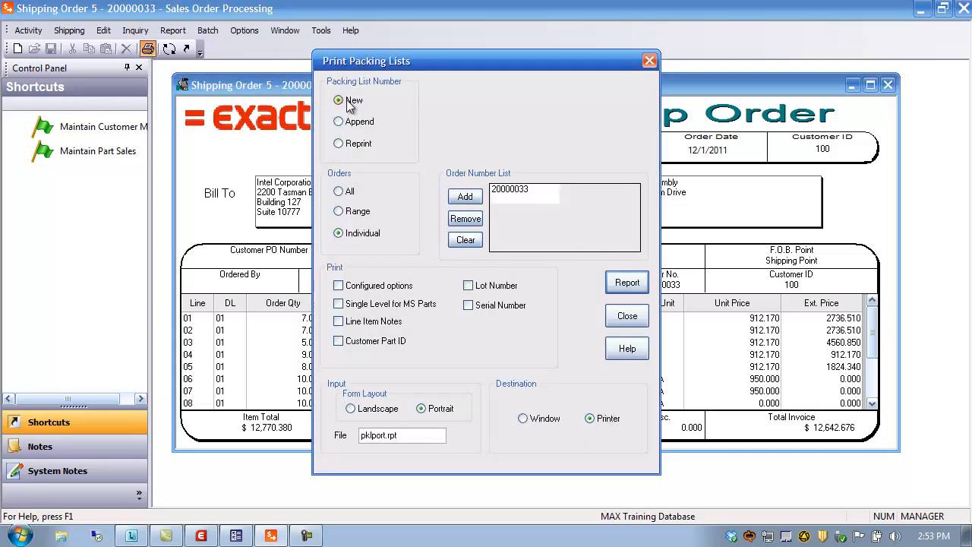
{"action": "left_click", "coordinate": [355, 123]}
{"action": "left_click", "coordinate": [471, 103]}
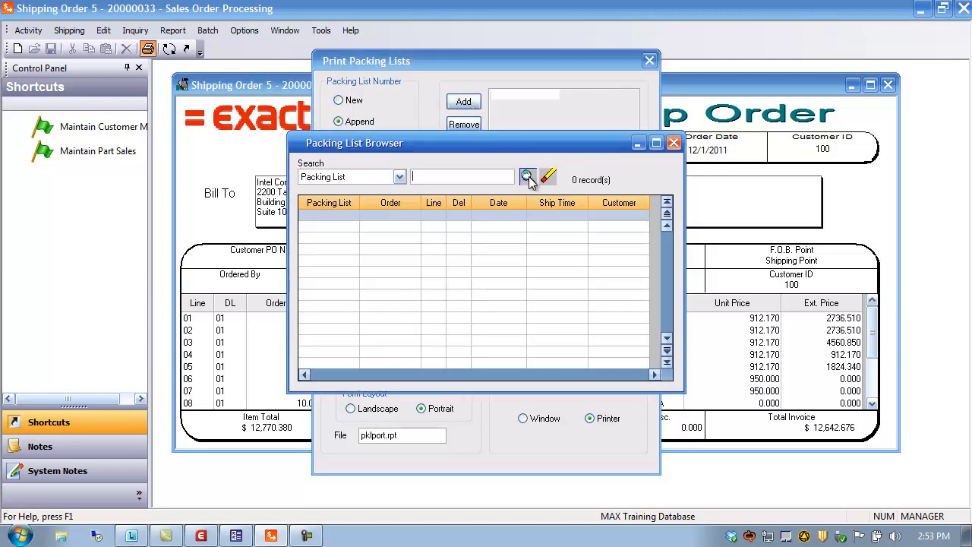
{"action": "left_click", "coordinate": [528, 178]}
{"action": "double_click", "coordinate": [336, 353]}
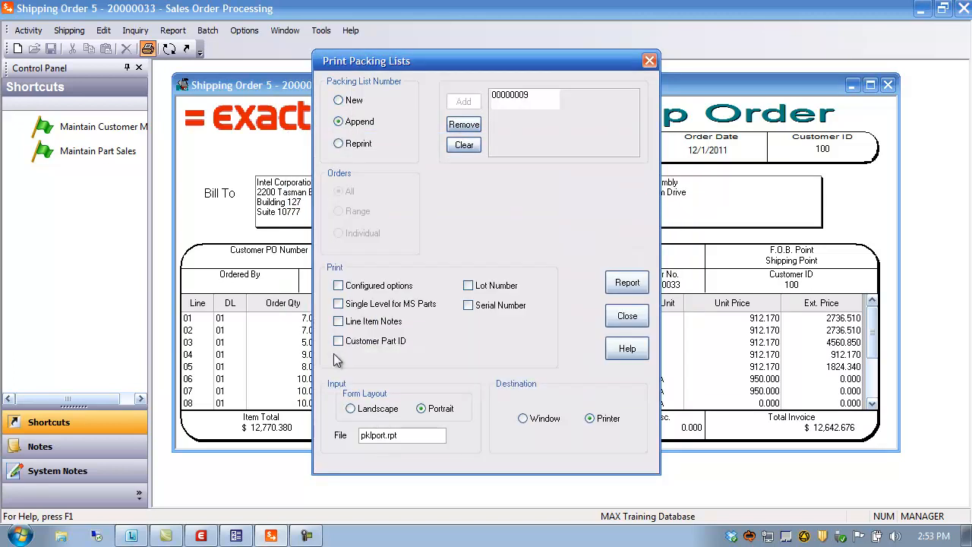
{"action": "left_click", "coordinate": [627, 283]}
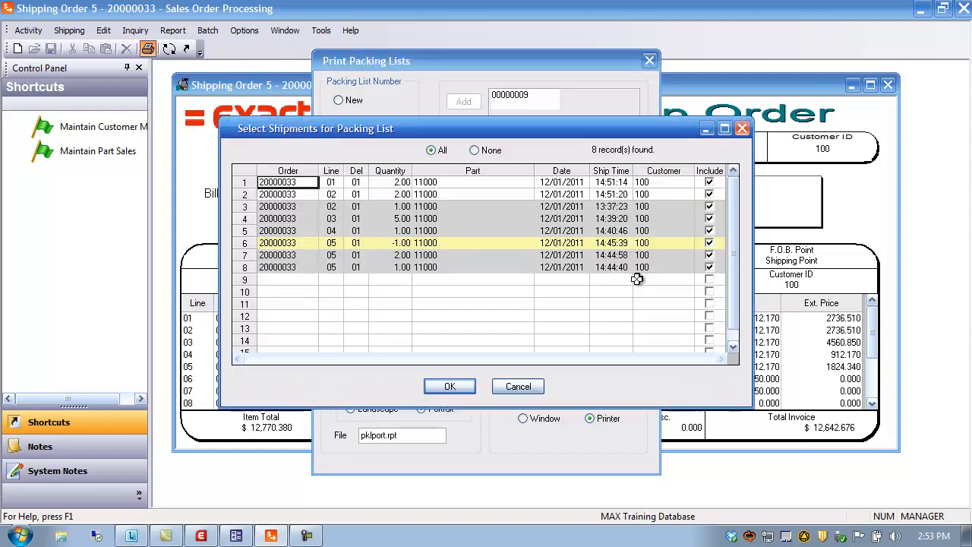
{"action": "left_click", "coordinate": [475, 151]}
{"action": "left_click", "coordinate": [449, 387]}
{"action": "left_click", "coordinate": [618, 282]}
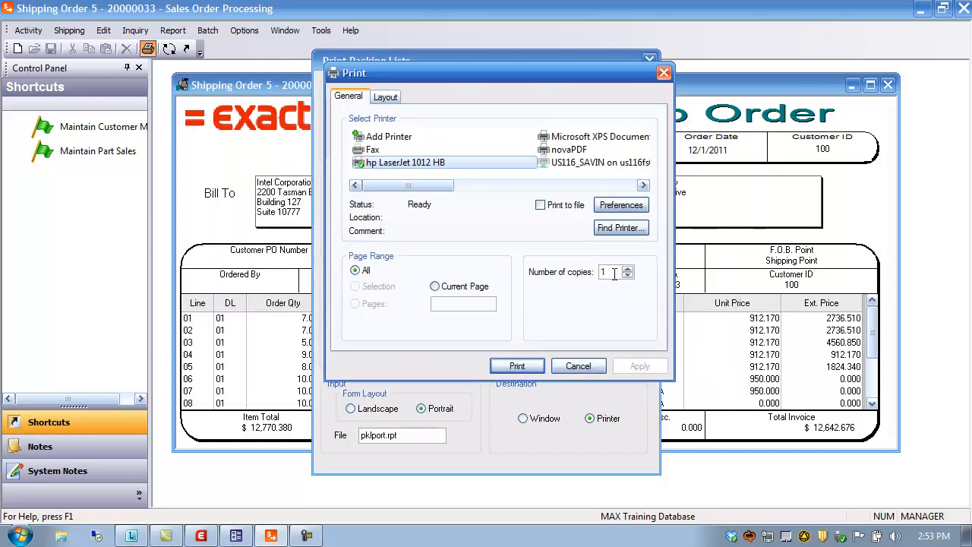
{"action": "left_click", "coordinate": [578, 367]}
{"action": "left_click", "coordinate": [349, 101]}
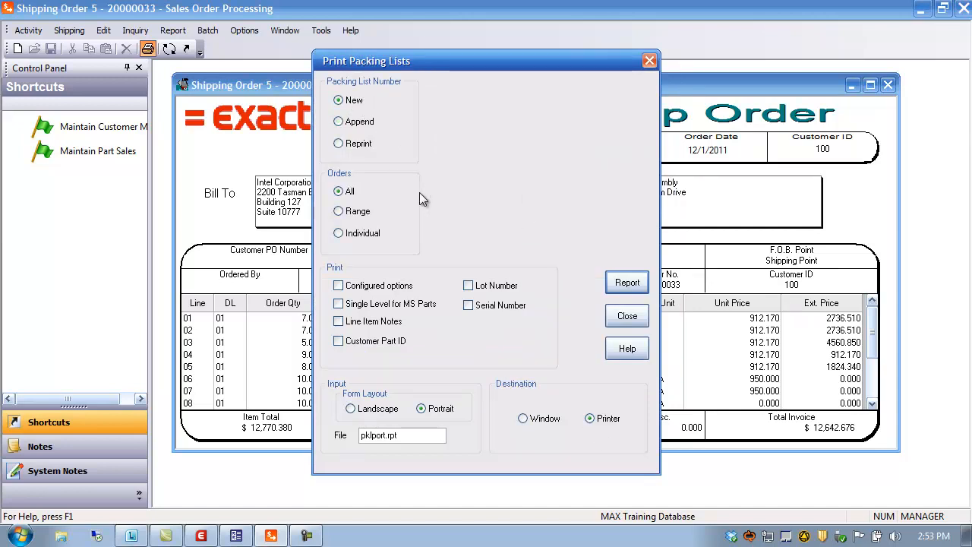
{"action": "left_click", "coordinate": [355, 122]}
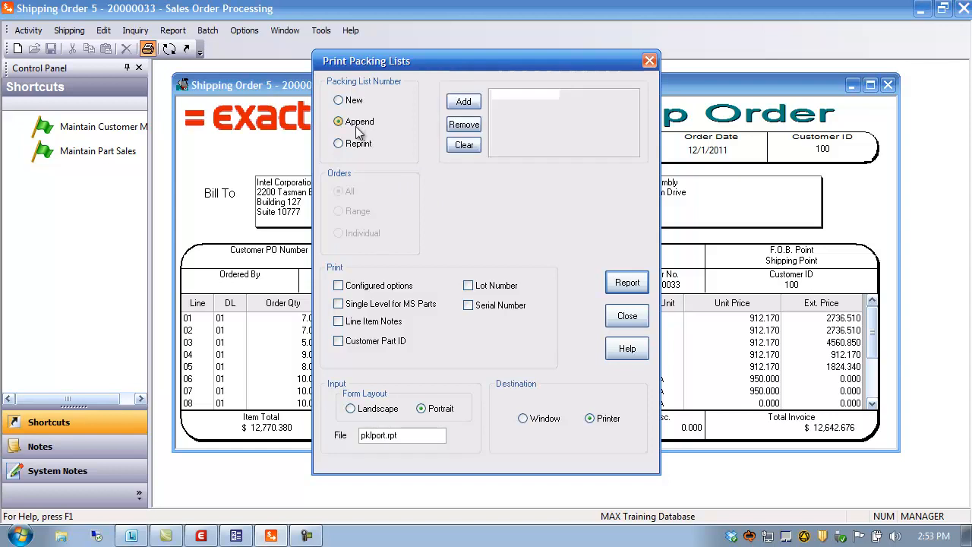
{"action": "left_click", "coordinate": [355, 144]}
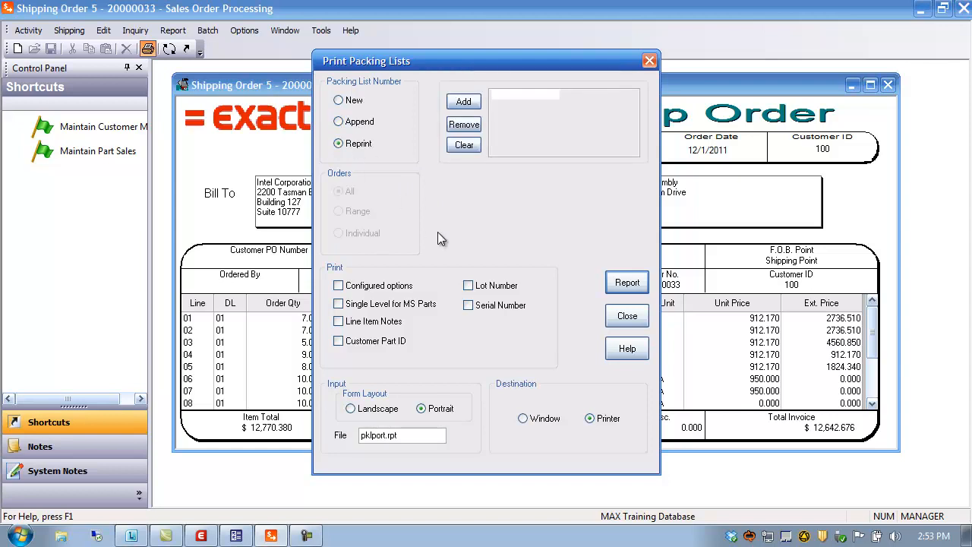
{"action": "left_click", "coordinate": [628, 317]}
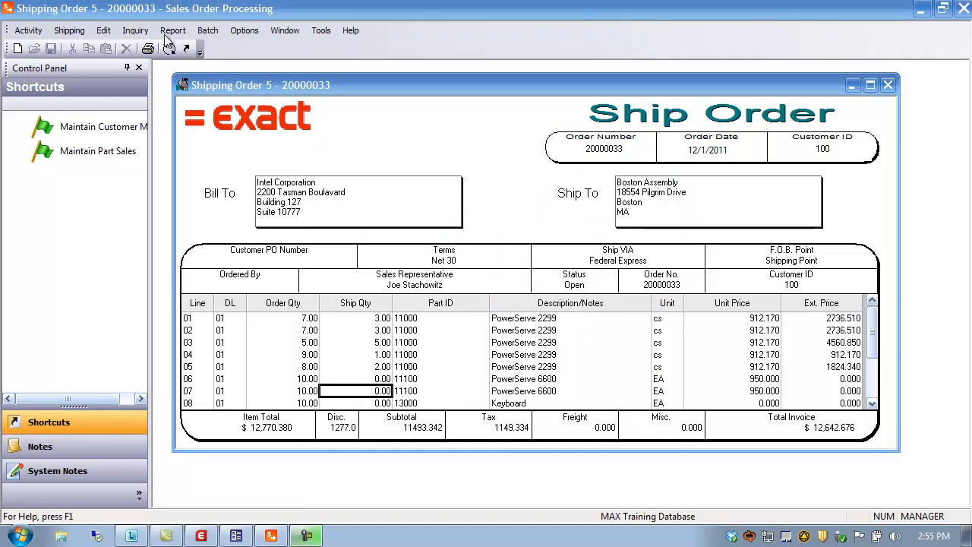
{"action": "left_click", "coordinate": [171, 32]}
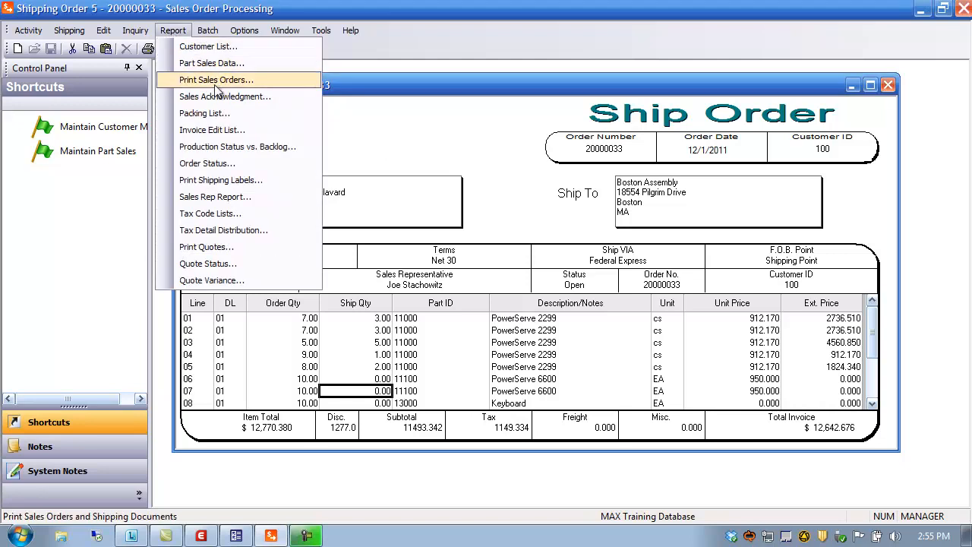
{"action": "left_click", "coordinate": [221, 181]}
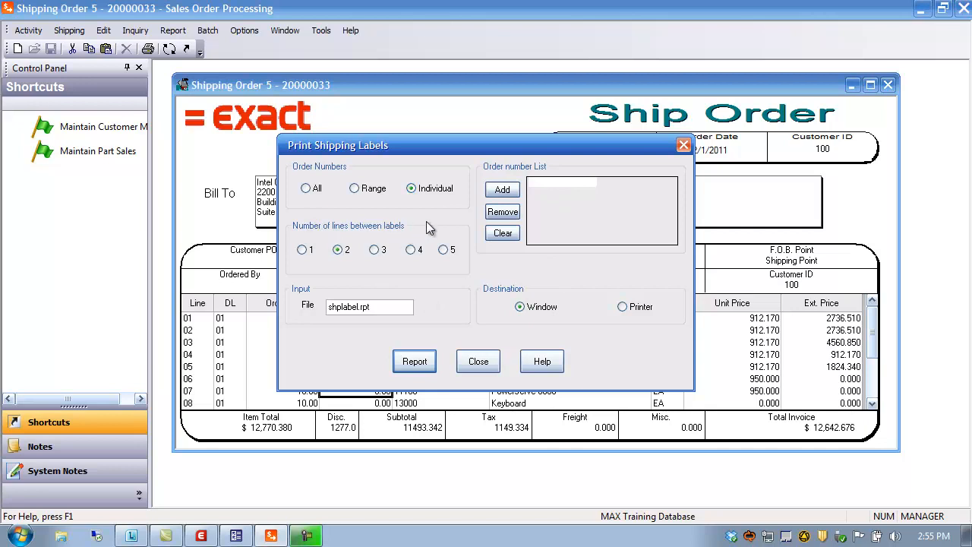
{"action": "left_click", "coordinate": [478, 360]}
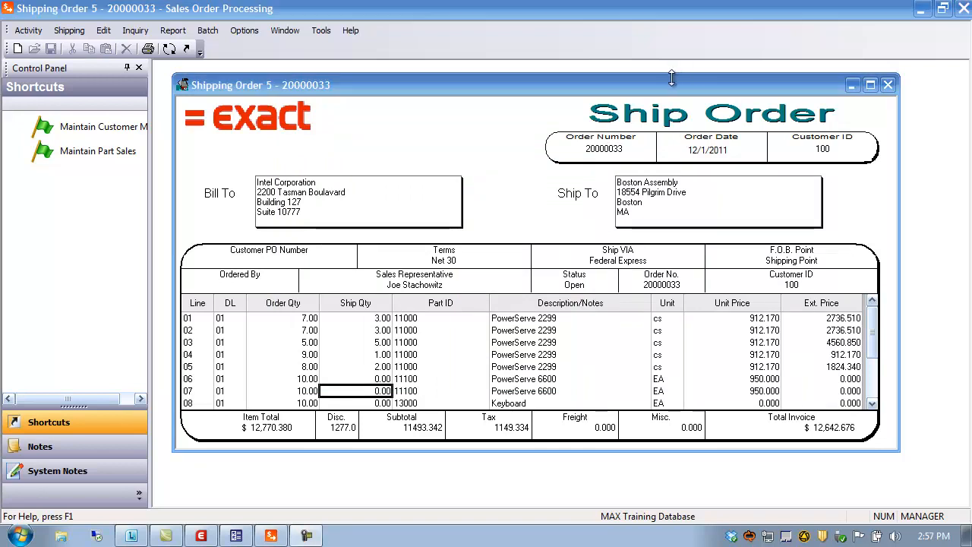
Close the shipping order and start a new credit memo for customer 200, Medtronic Corporation.
{"action": "left_click", "coordinate": [887, 85]}
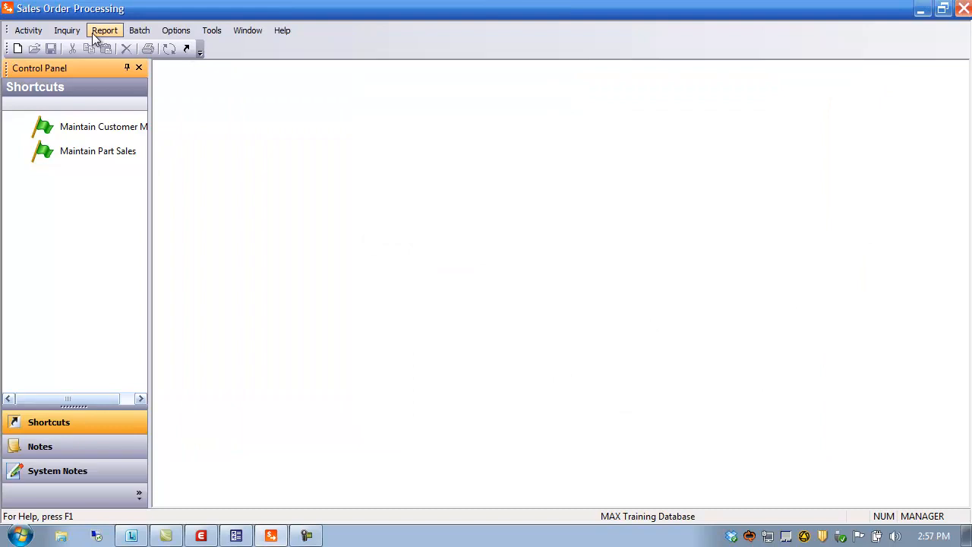
{"action": "left_click", "coordinate": [29, 32]}
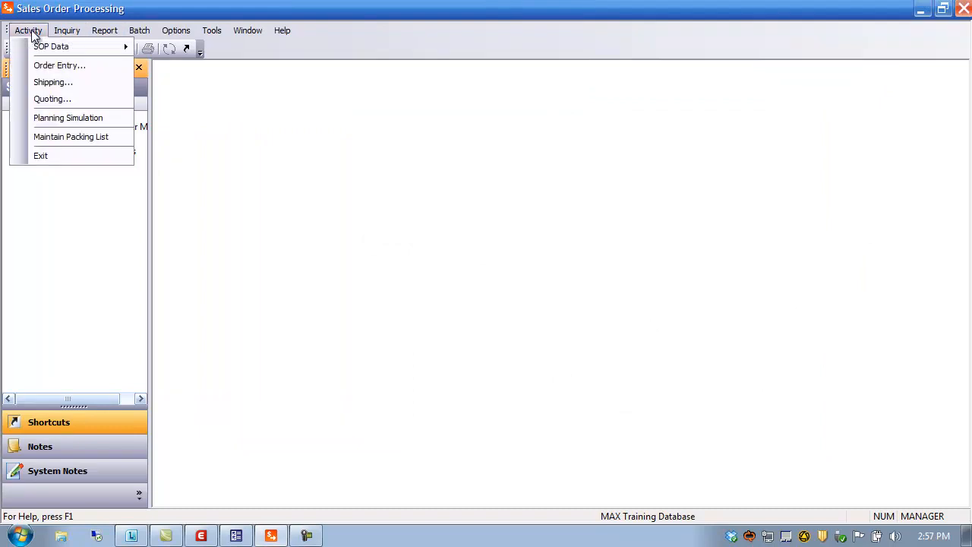
{"action": "left_click", "coordinate": [52, 66]}
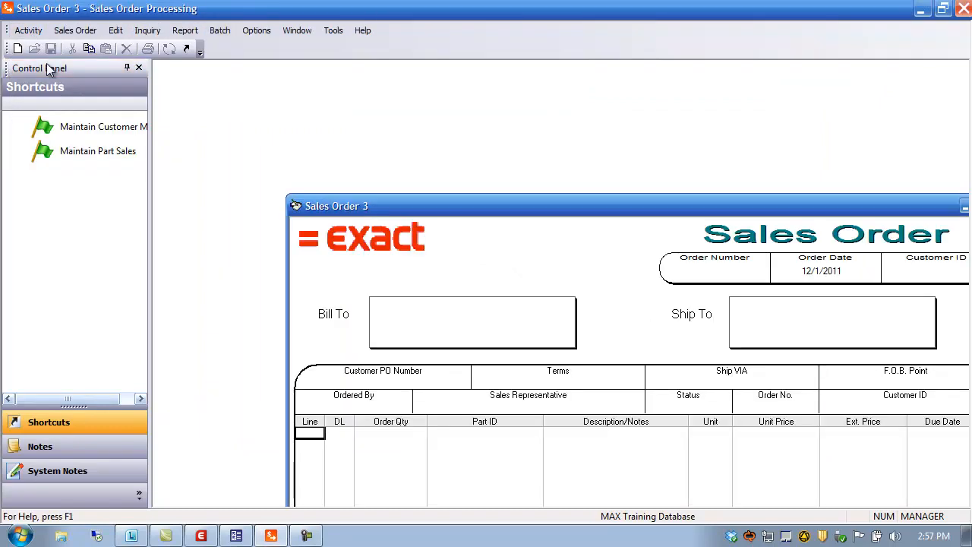
{"action": "left_click", "coordinate": [75, 32]}
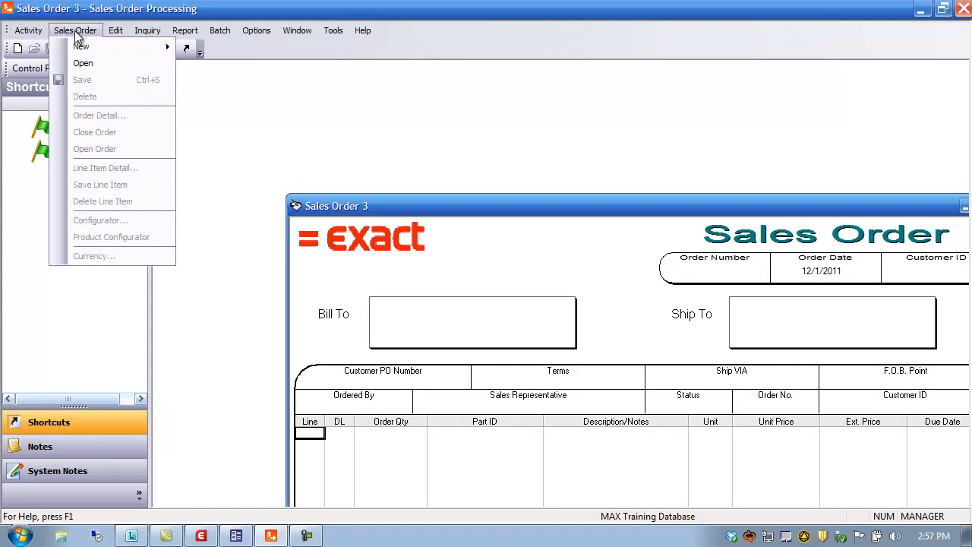
{"action": "mouse_move", "coordinate": [84, 44]}
{"action": "left_click", "coordinate": [214, 65]}
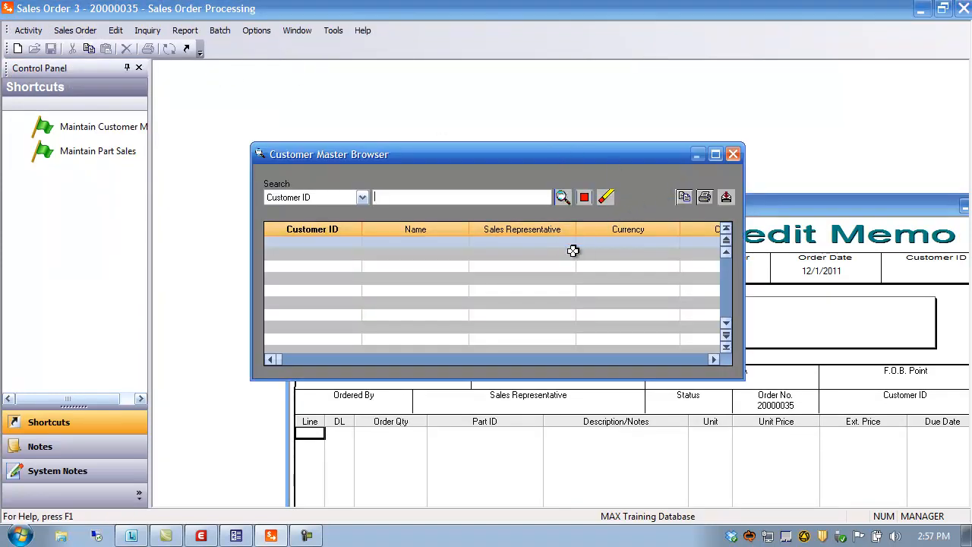
{"action": "left_click", "coordinate": [562, 198]}
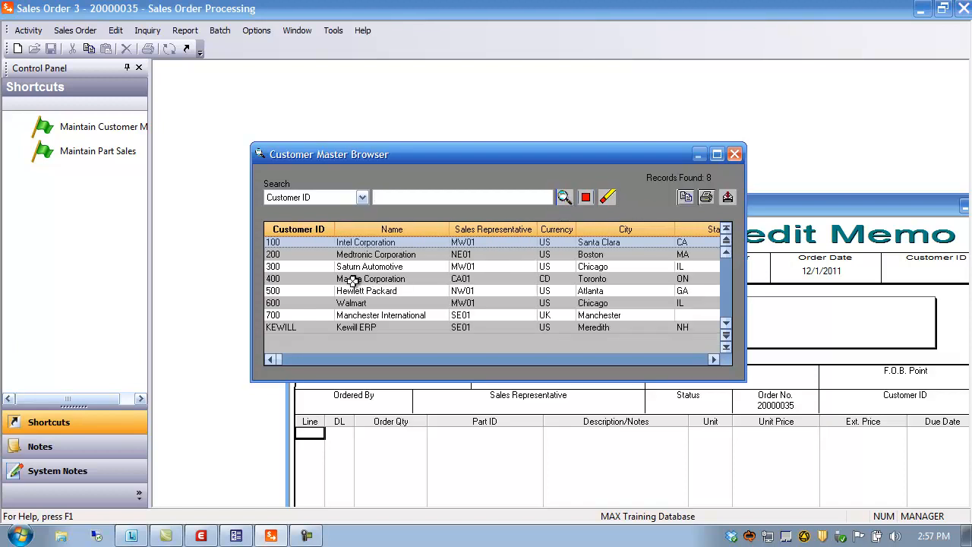
{"action": "double_click", "coordinate": [289, 254]}
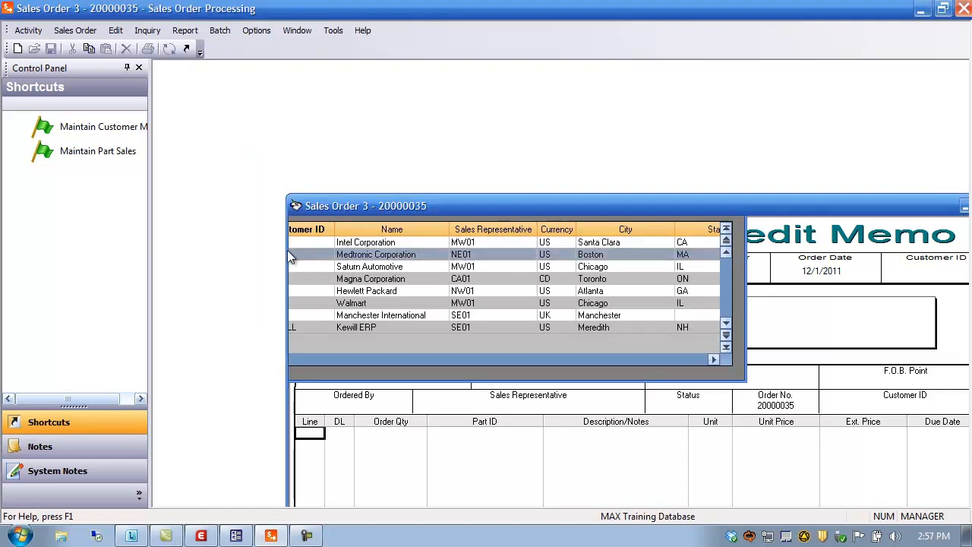
{"action": "left_click_drag", "start_coordinate": [538, 208], "coordinate": [430, 85]}
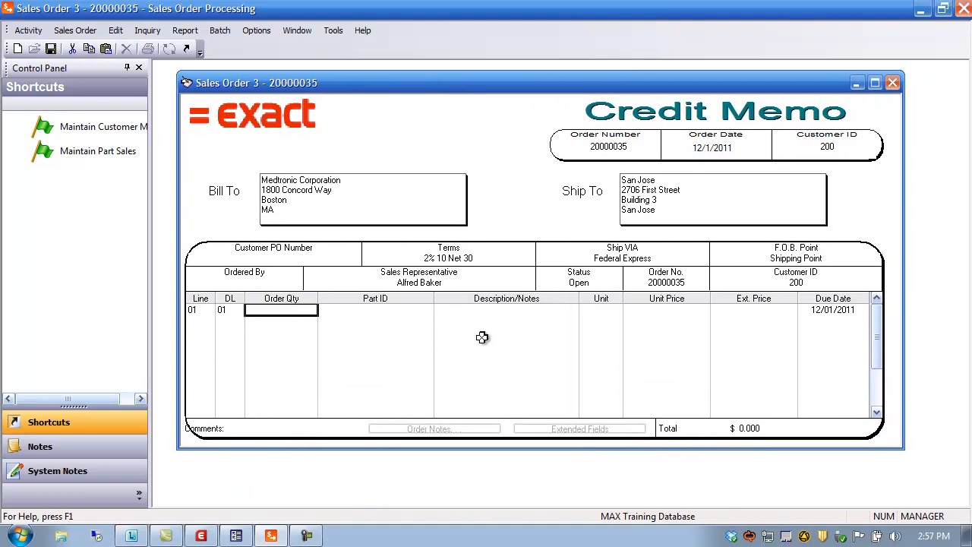
Enter a credit memo line for an order quantity of 10 of part 11000.
{"action": "type", "text": "10"}
{"action": "key", "text": "Tab"}
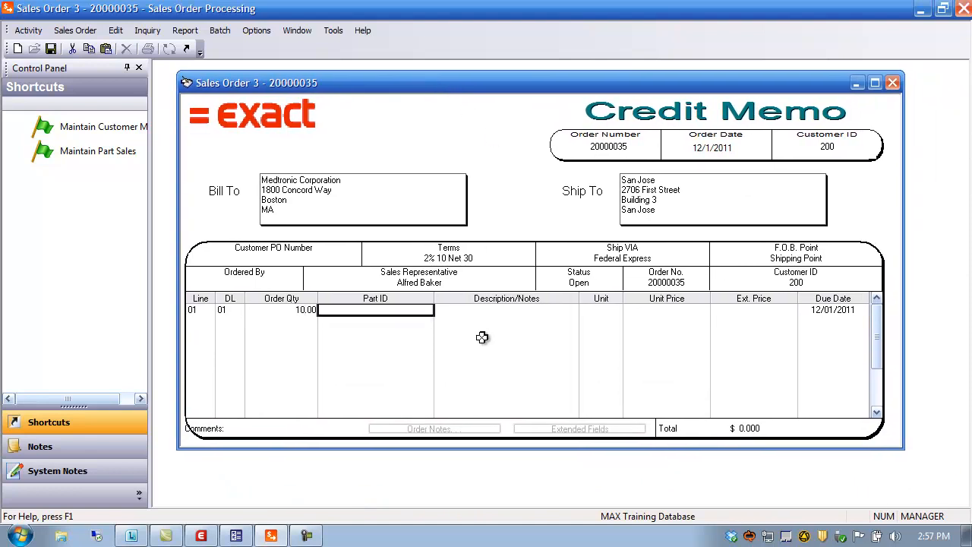
{"action": "type", "text": "110"}
{"action": "key", "text": "Tab"}
{"action": "key", "text": "Tab"}
{"action": "key", "text": "Tab"}
{"action": "key", "text": "Tab"}
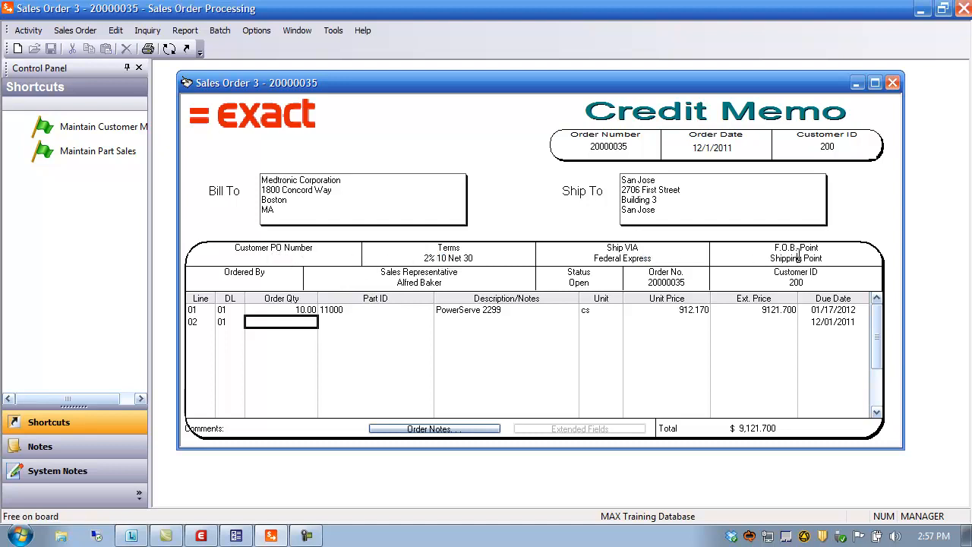
Inspect the credit memo's shipping information and its terms code.
{"action": "double_click", "coordinate": [647, 199]}
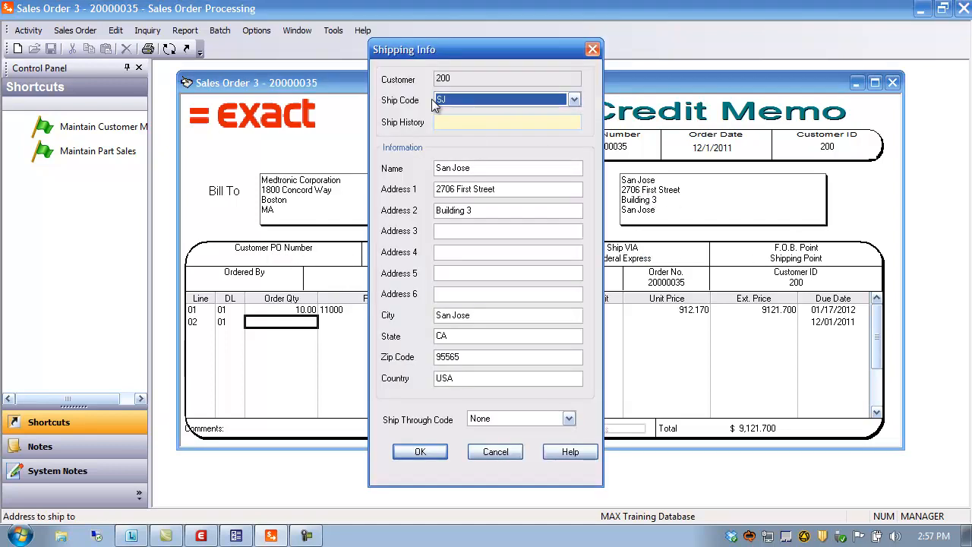
{"action": "left_click", "coordinate": [593, 50]}
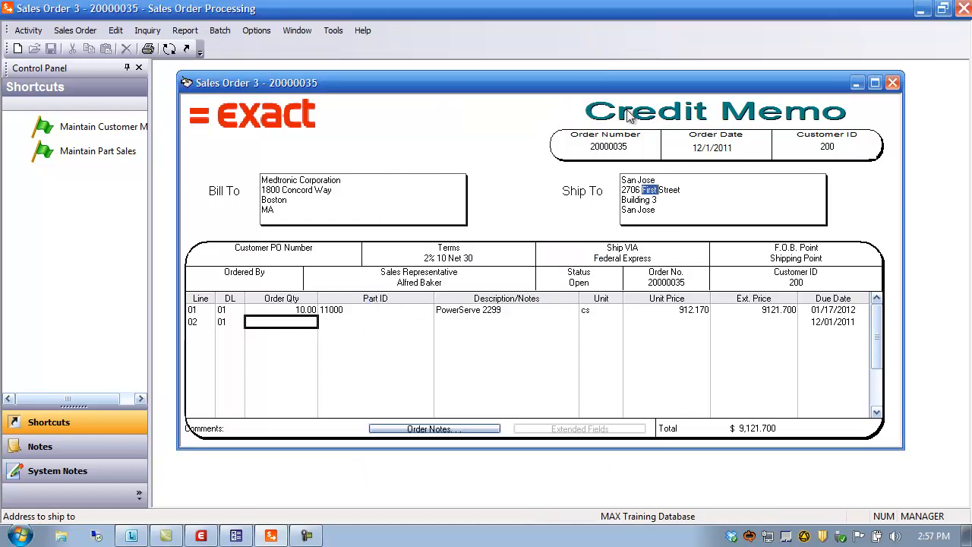
{"action": "left_click", "coordinate": [264, 201]}
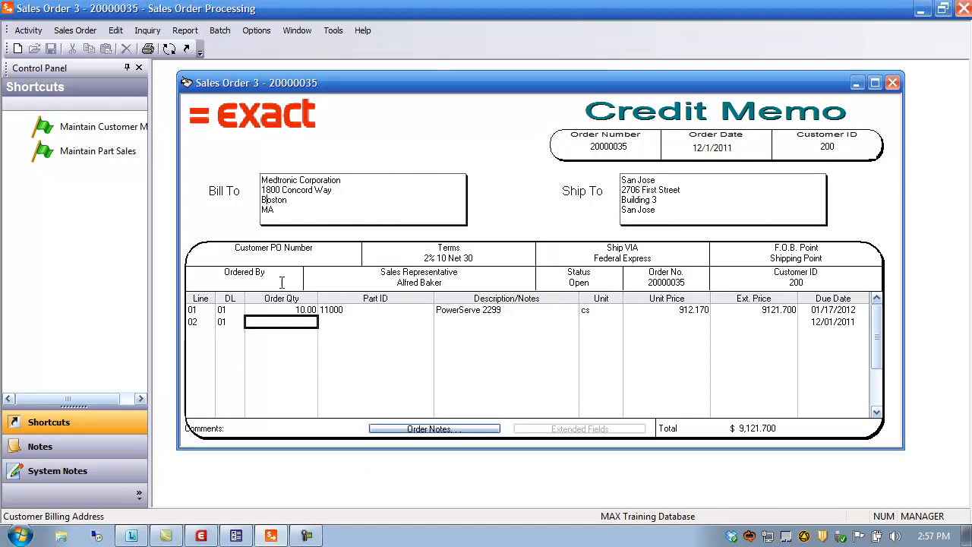
{"action": "double_click", "coordinate": [440, 257]}
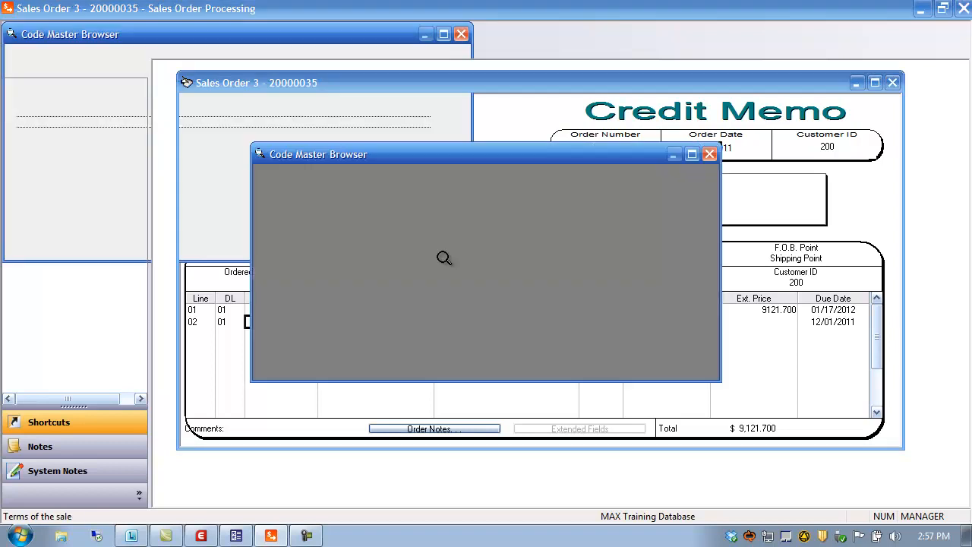
{"action": "left_click", "coordinate": [696, 154]}
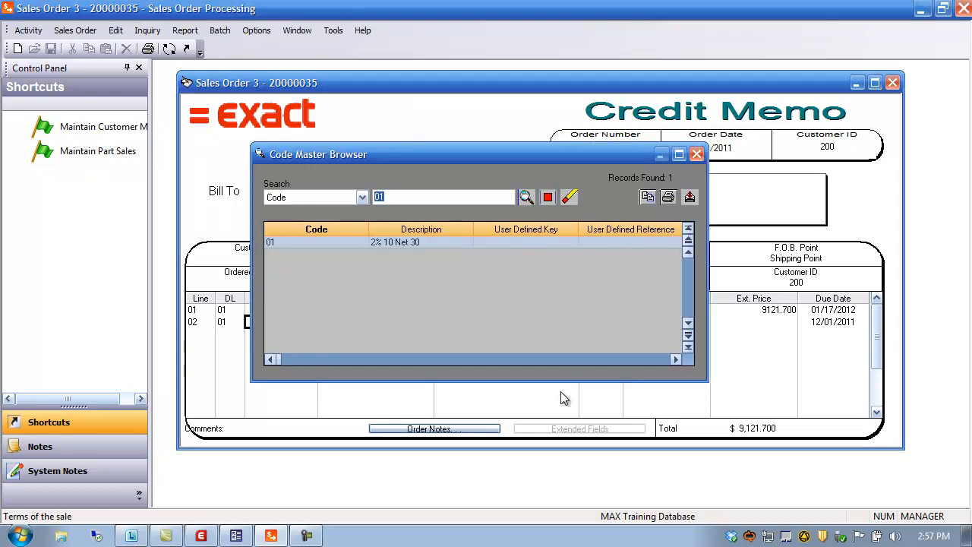
{"action": "left_click", "coordinate": [346, 320]}
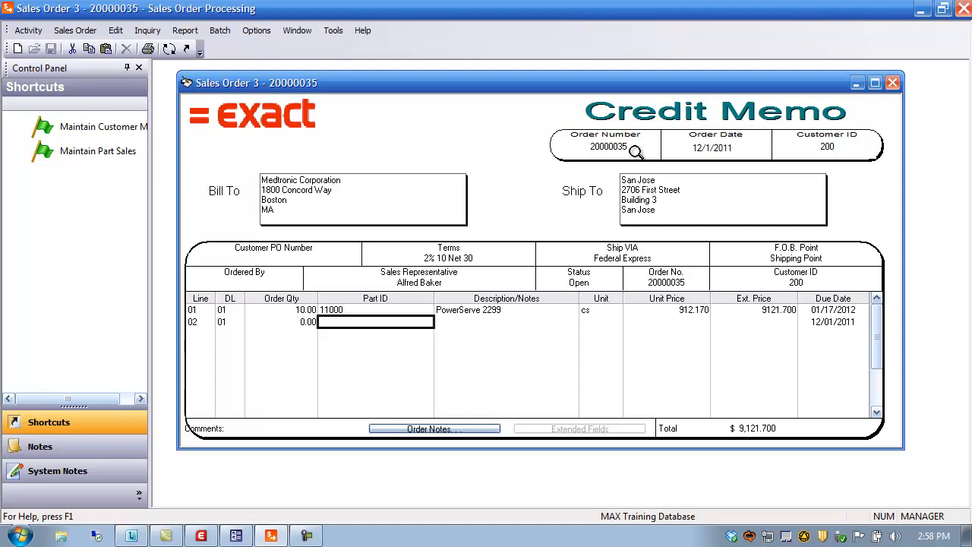
Switch to the ship order form, set line 01's ship quantity to 10, and save.
{"action": "left_click", "coordinate": [170, 49]}
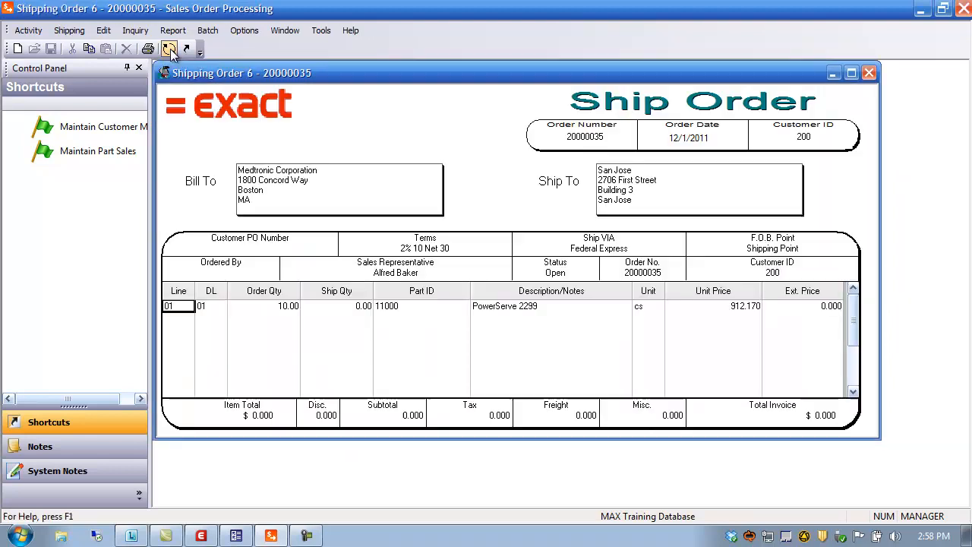
{"action": "left_click", "coordinate": [338, 305]}
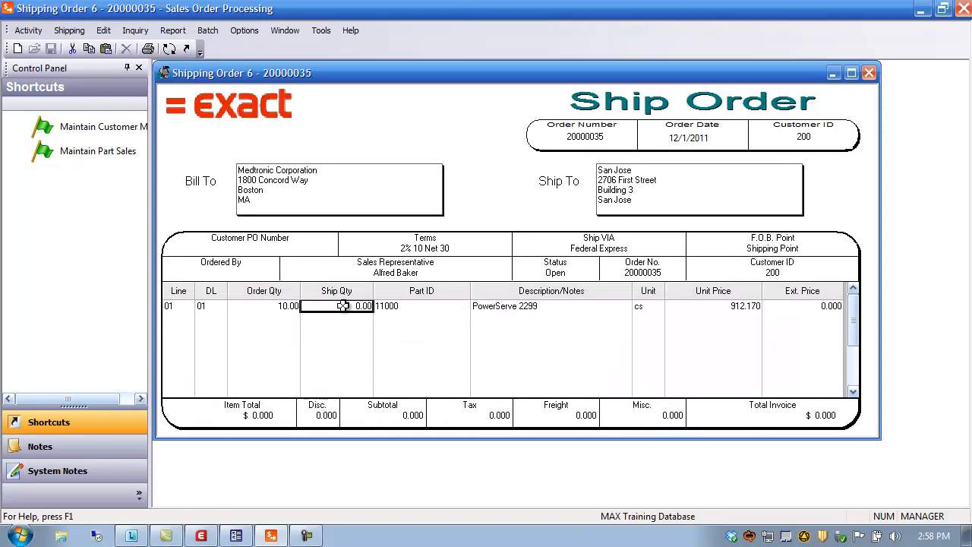
{"action": "type", "text": "10"}
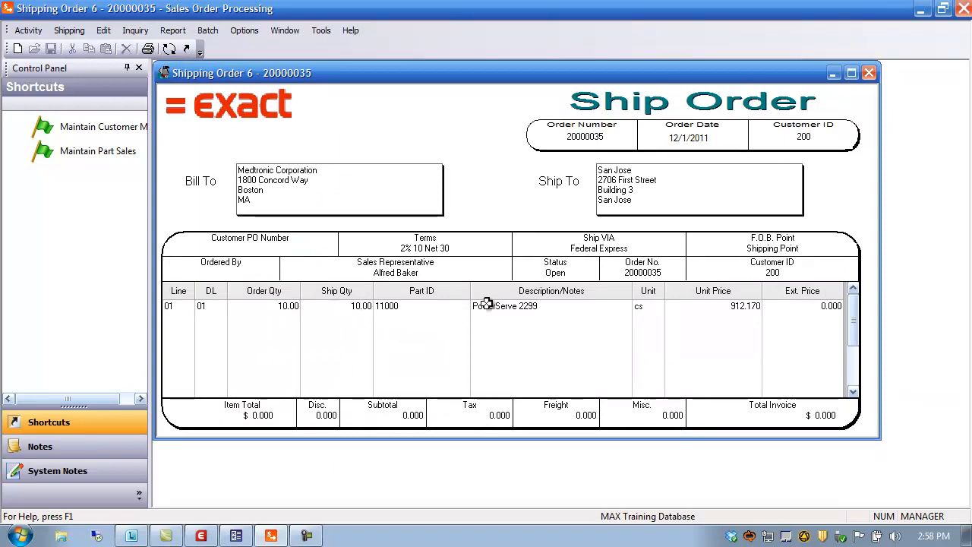
{"action": "key", "text": "Tab"}
{"action": "key", "text": "Tab"}
{"action": "key", "text": "Tab"}
{"action": "key", "text": "Tab"}
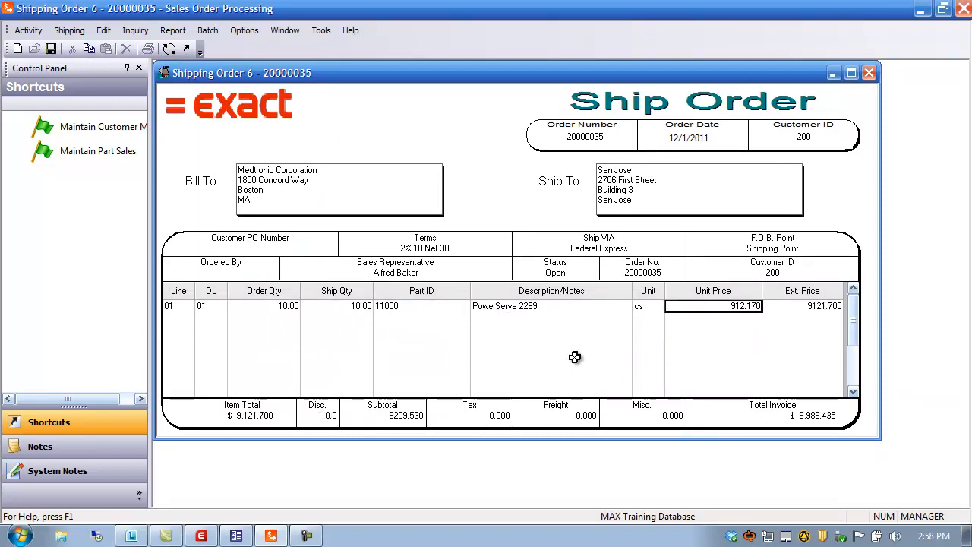
{"action": "key", "text": "Tab"}
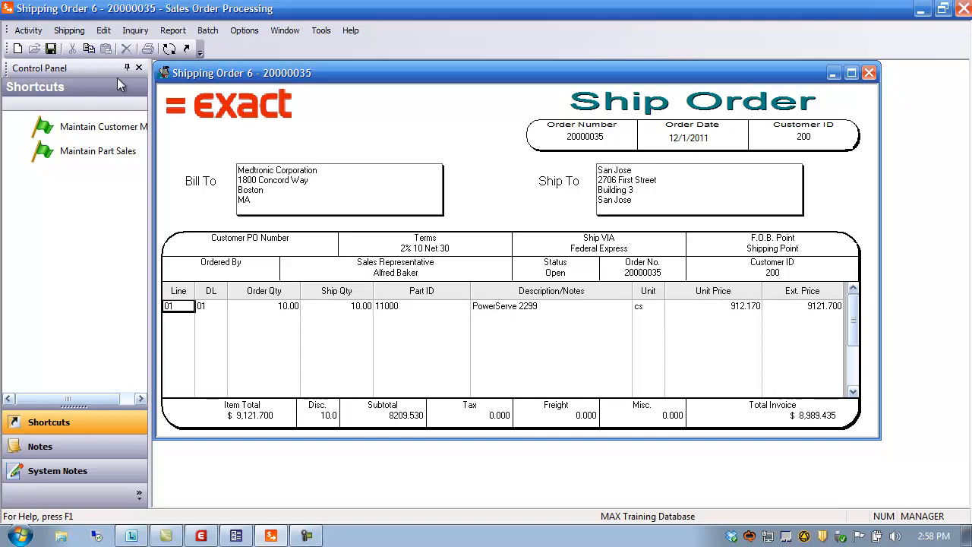
{"action": "left_click", "coordinate": [51, 49]}
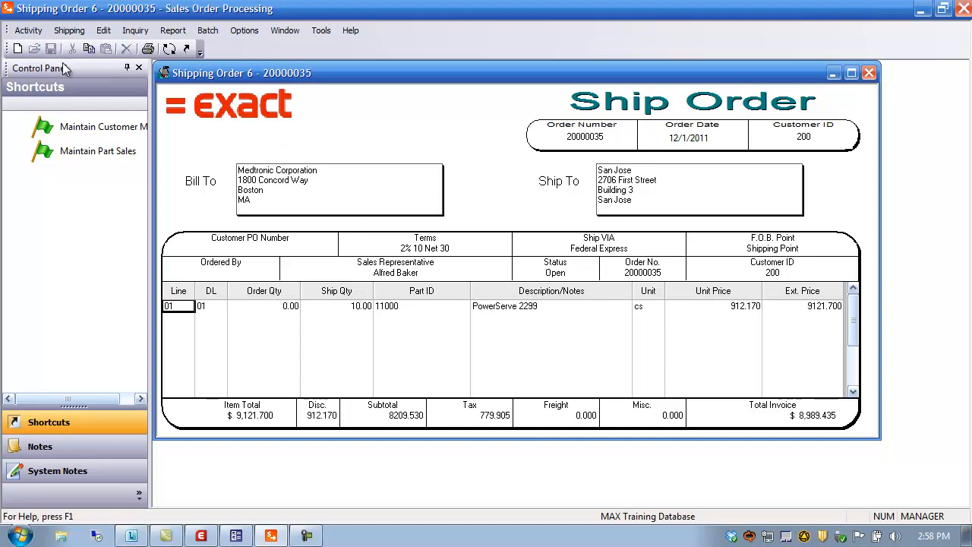
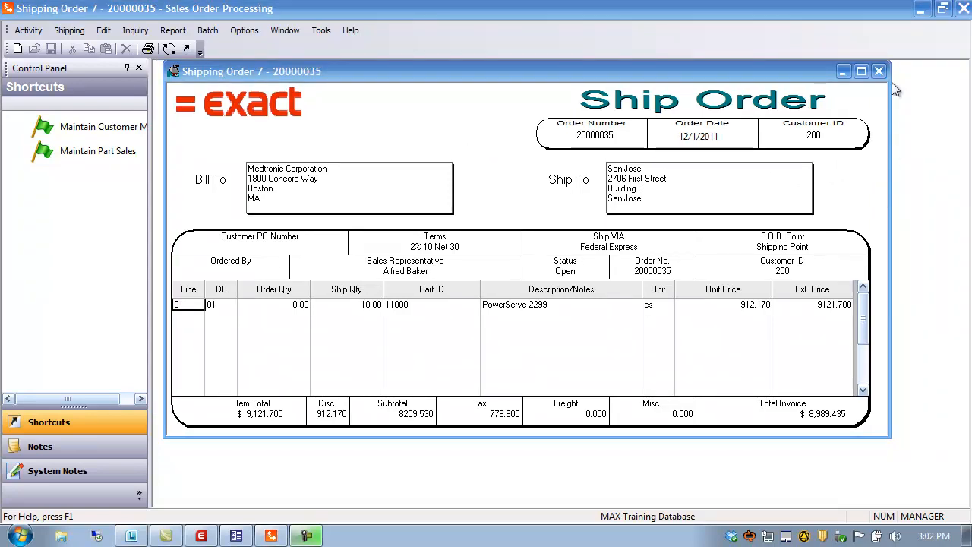
Close the ship order and open an order inquiry by customer, picking customer 100 from the customer browser.
{"action": "left_click", "coordinate": [879, 71]}
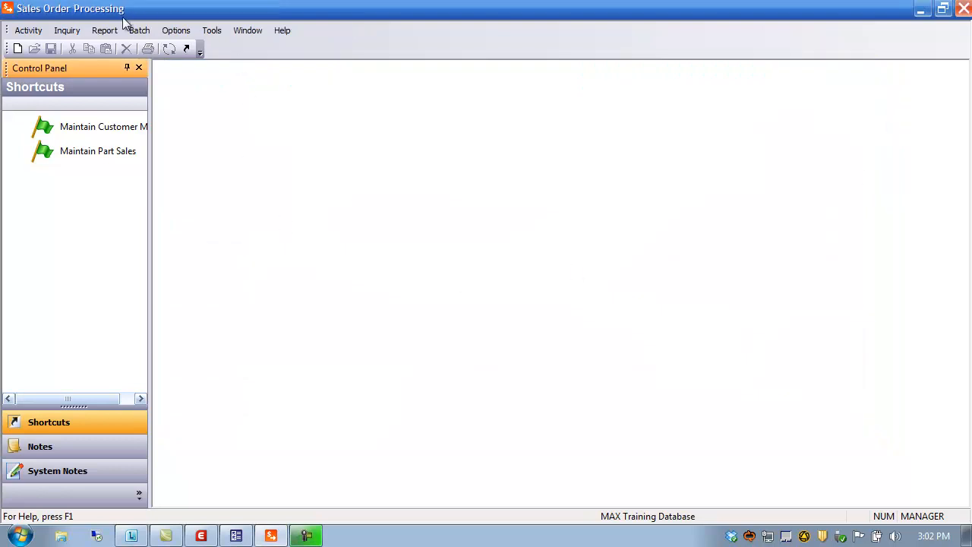
{"action": "left_click", "coordinate": [66, 31]}
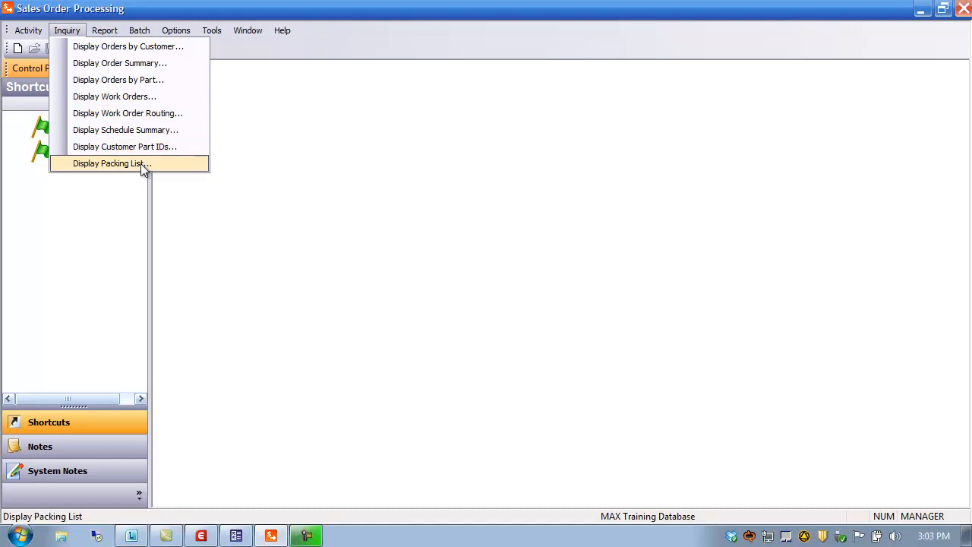
{"action": "left_click", "coordinate": [120, 48]}
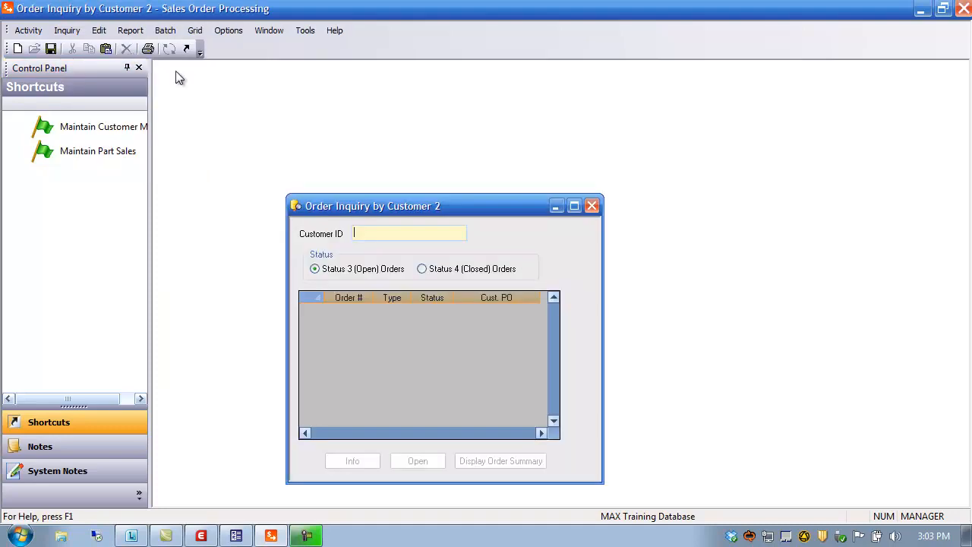
{"action": "left_click_drag", "start_coordinate": [414, 197], "coordinate": [328, 81]}
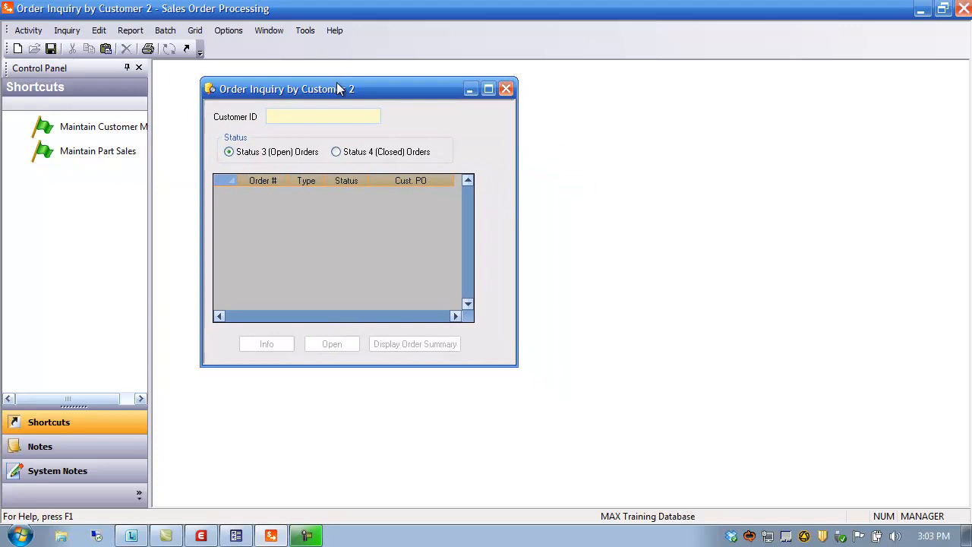
{"action": "double_click", "coordinate": [296, 113]}
{"action": "left_click", "coordinate": [562, 197]}
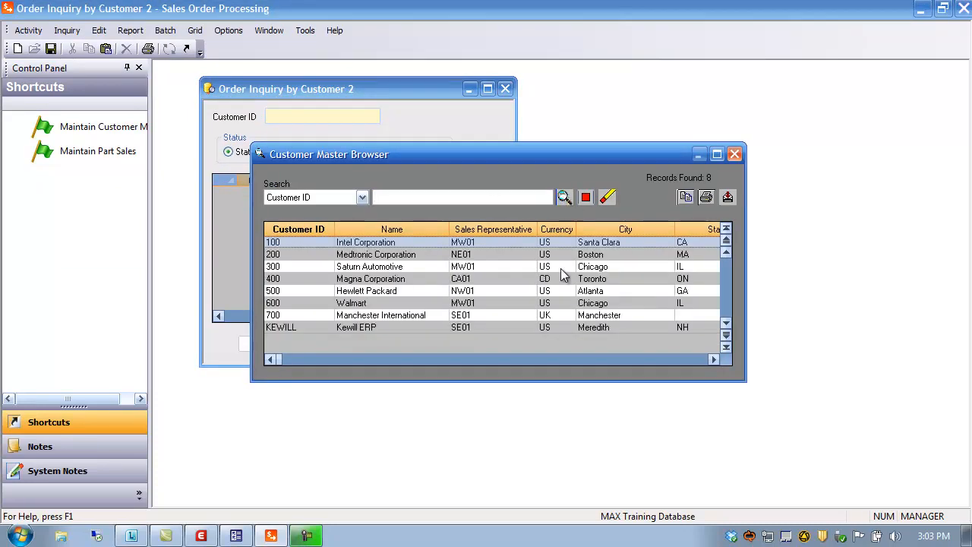
{"action": "double_click", "coordinate": [278, 242]}
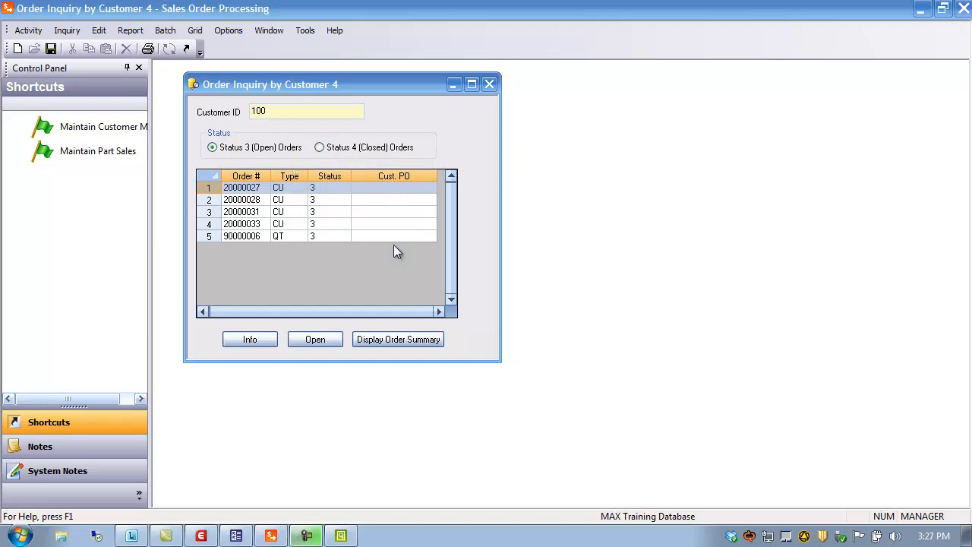
View the order information for order 20000027, then open sales order 20000033 and close it.
{"action": "left_click", "coordinate": [256, 339]}
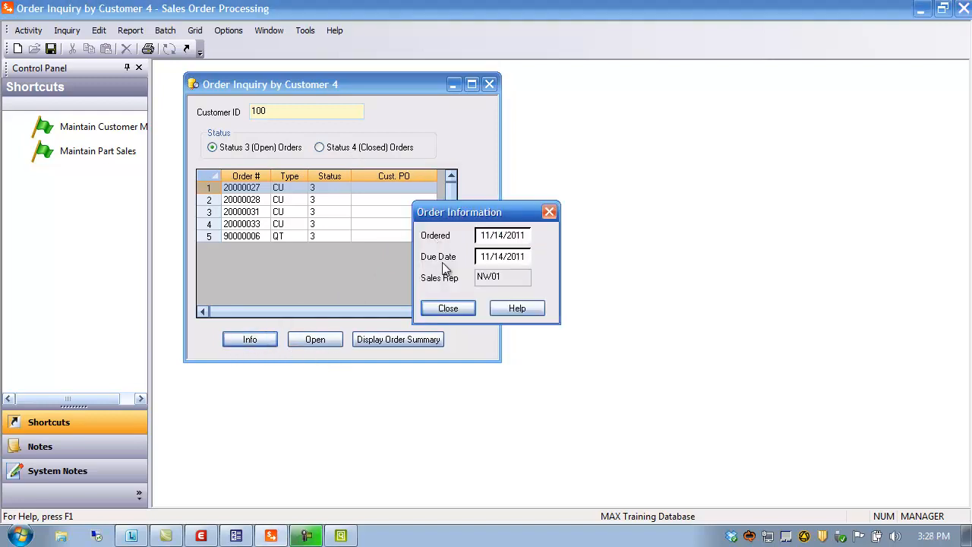
{"action": "left_click", "coordinate": [457, 306]}
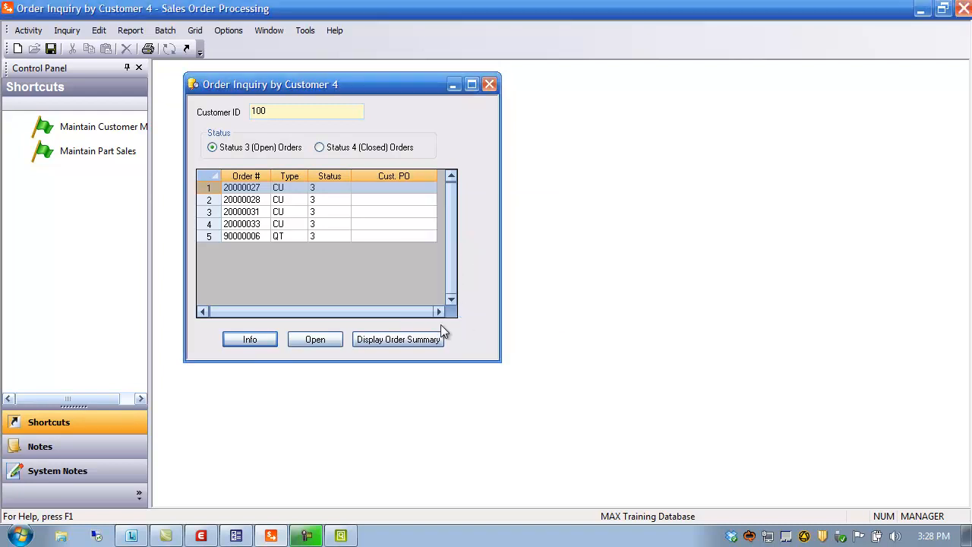
{"action": "left_click", "coordinate": [214, 224]}
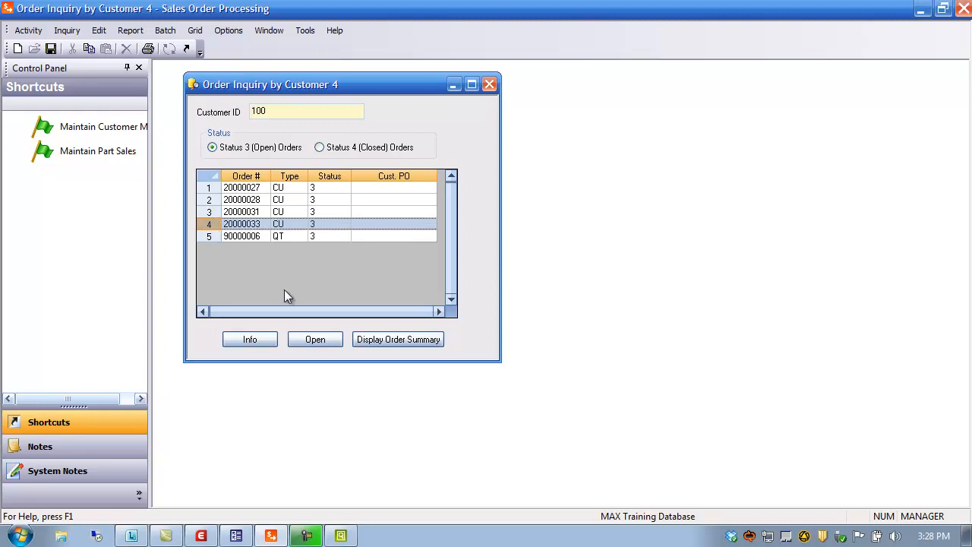
{"action": "left_click", "coordinate": [315, 339]}
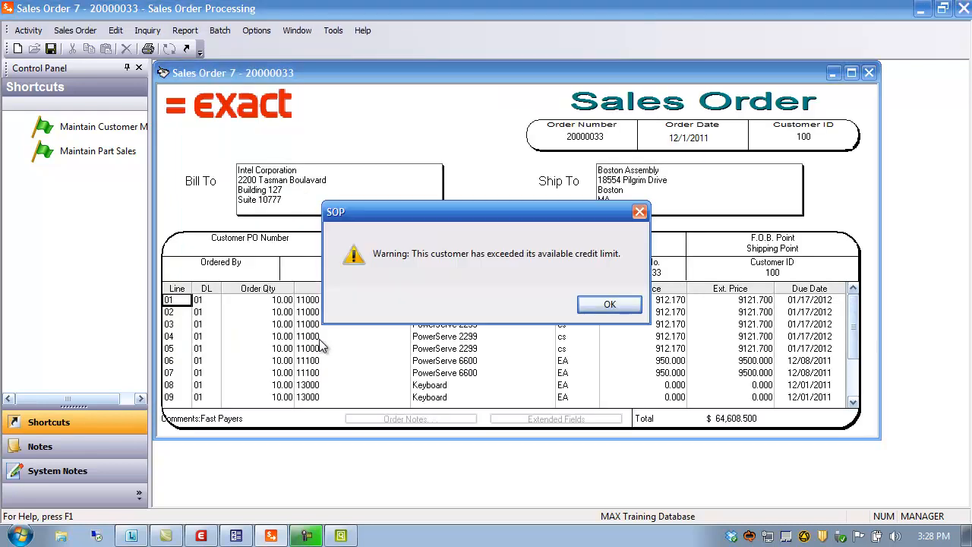
{"action": "left_click", "coordinate": [618, 304]}
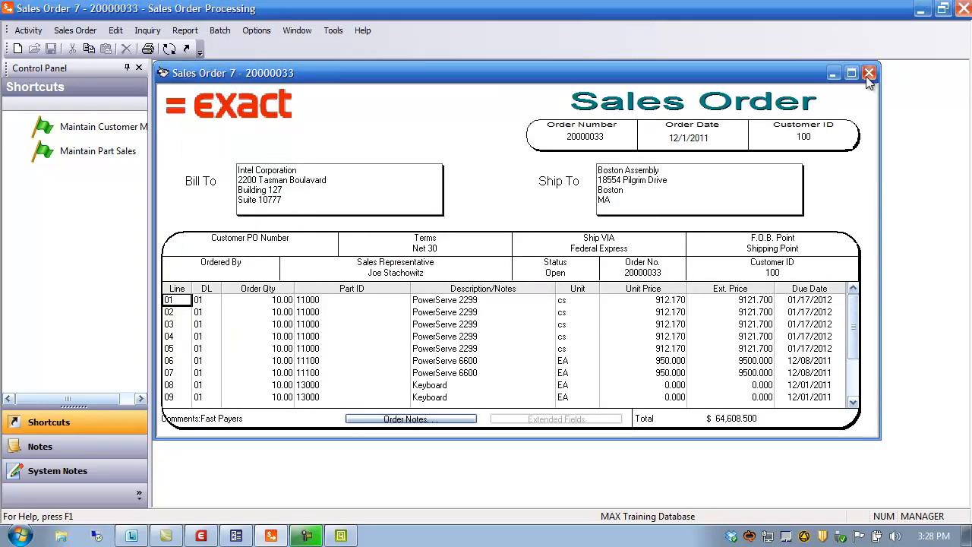
{"action": "left_click", "coordinate": [869, 74]}
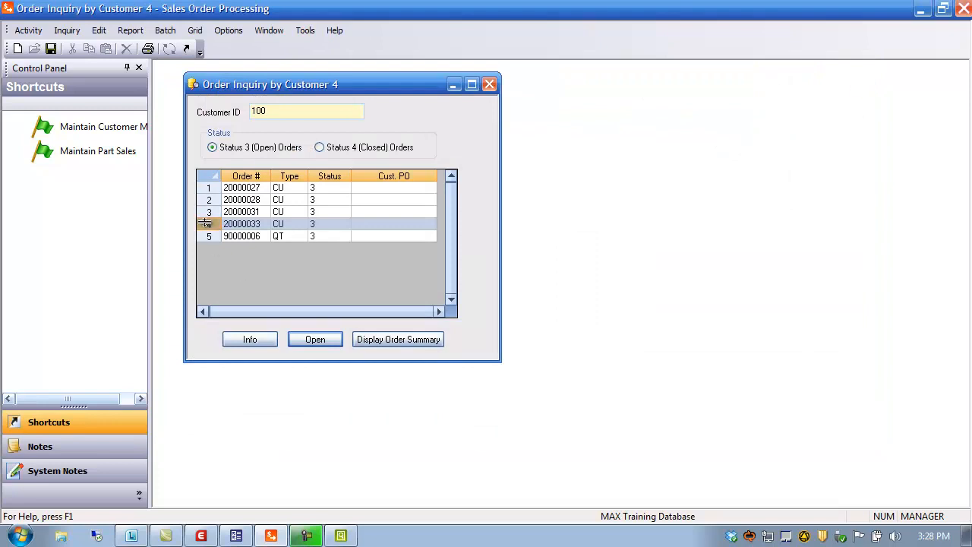
Display the order summary for order 20000033 and view the line item information for line 03.
{"action": "left_click", "coordinate": [397, 340]}
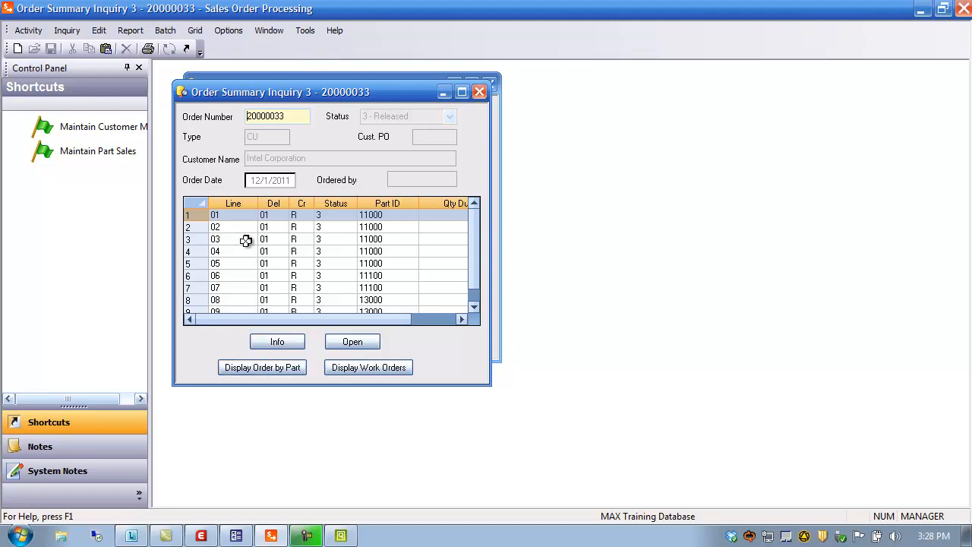
{"action": "left_click", "coordinate": [196, 240]}
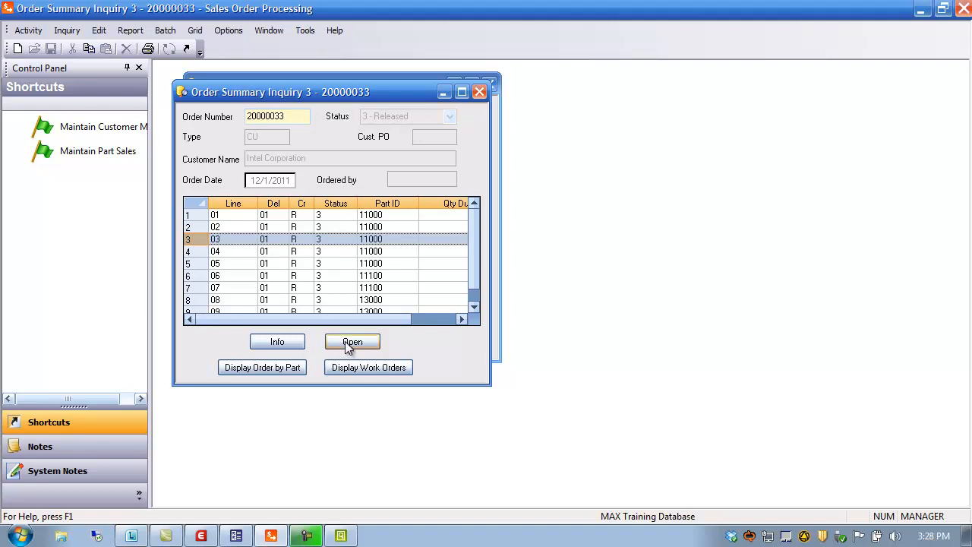
{"action": "left_click", "coordinate": [273, 342]}
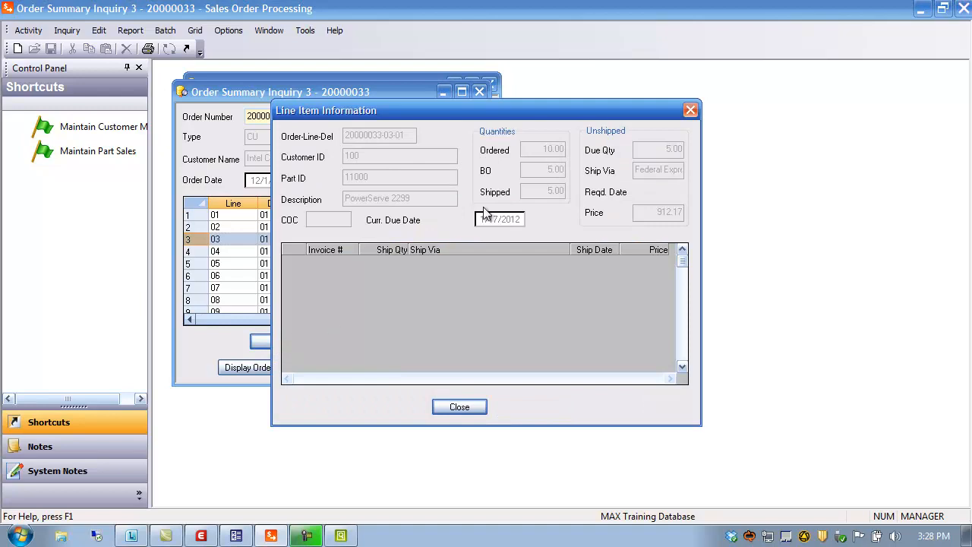
{"action": "left_click", "coordinate": [690, 111]}
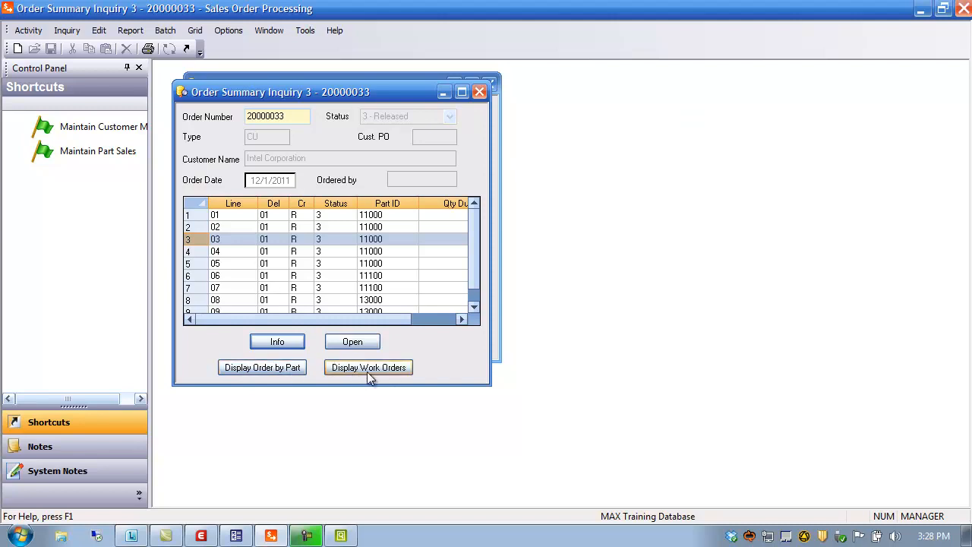
Display orders by part for part 11000 from the order summary and maximize the inquiry window.
{"action": "left_click", "coordinate": [68, 31]}
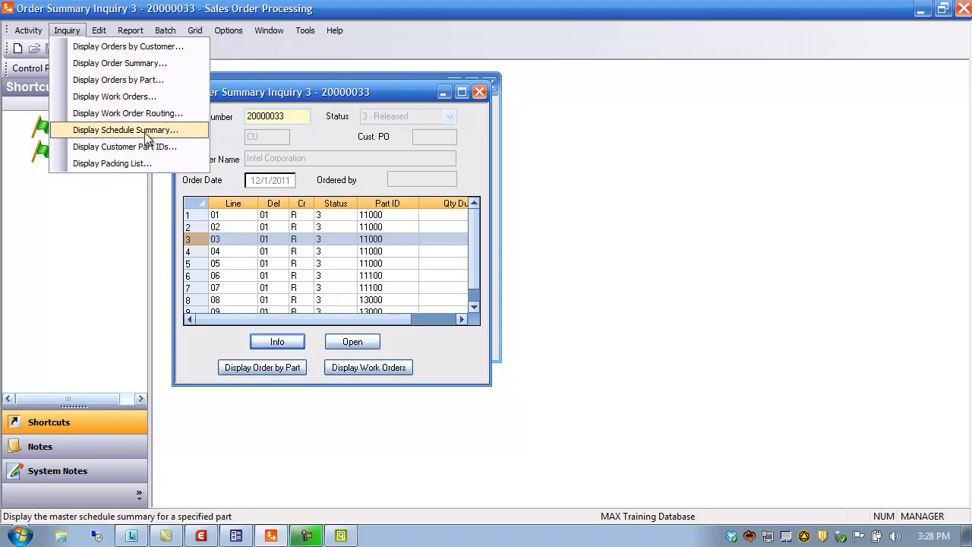
{"action": "left_click", "coordinate": [372, 92]}
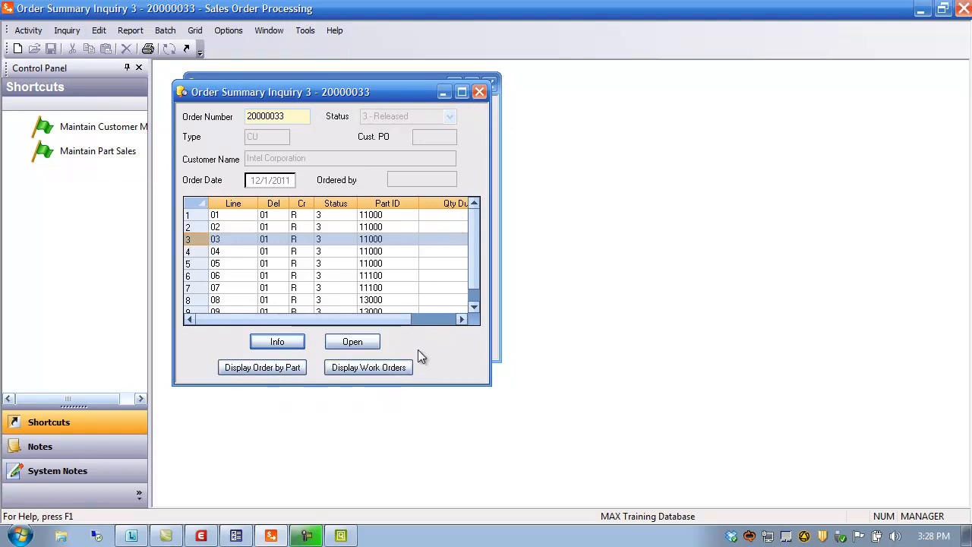
{"action": "left_click", "coordinate": [262, 369]}
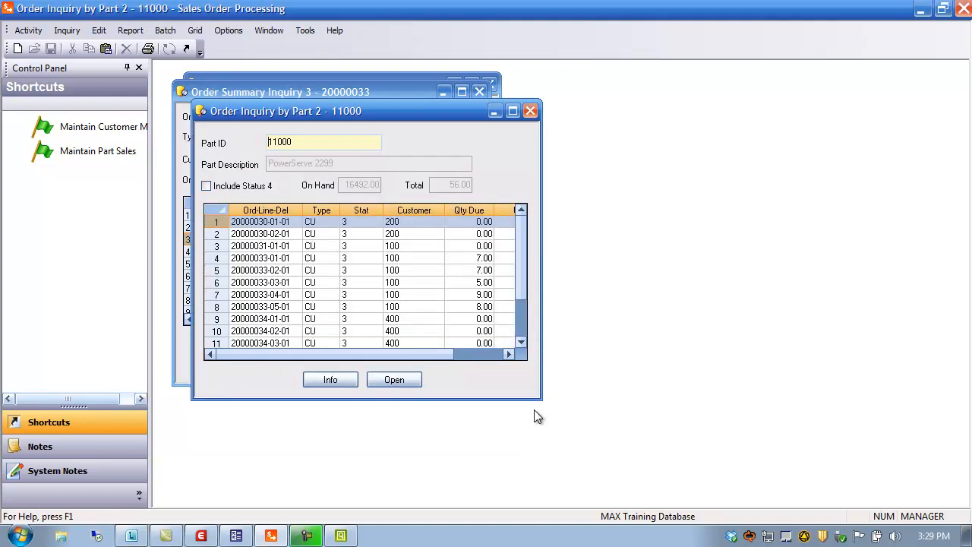
{"action": "left_click", "coordinate": [512, 110]}
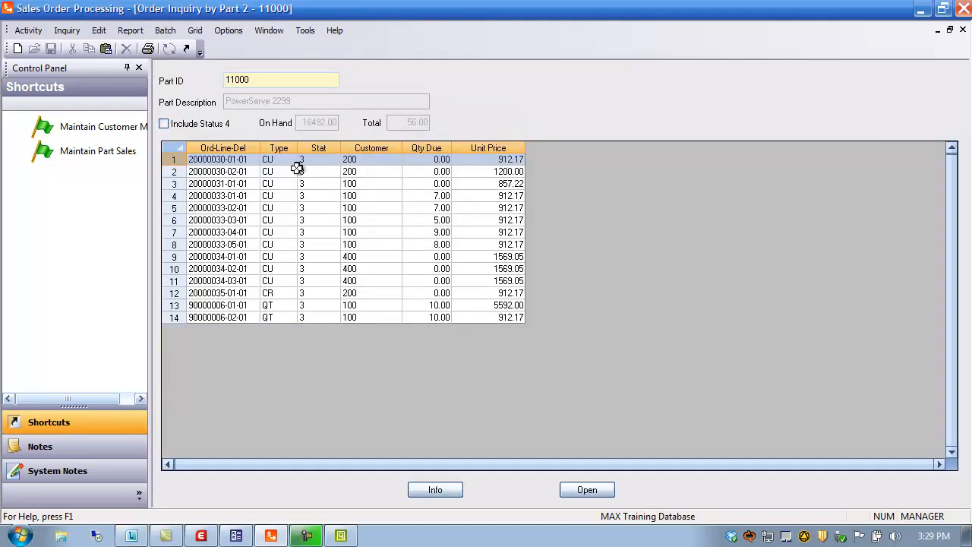
{"action": "left_click", "coordinate": [317, 148]}
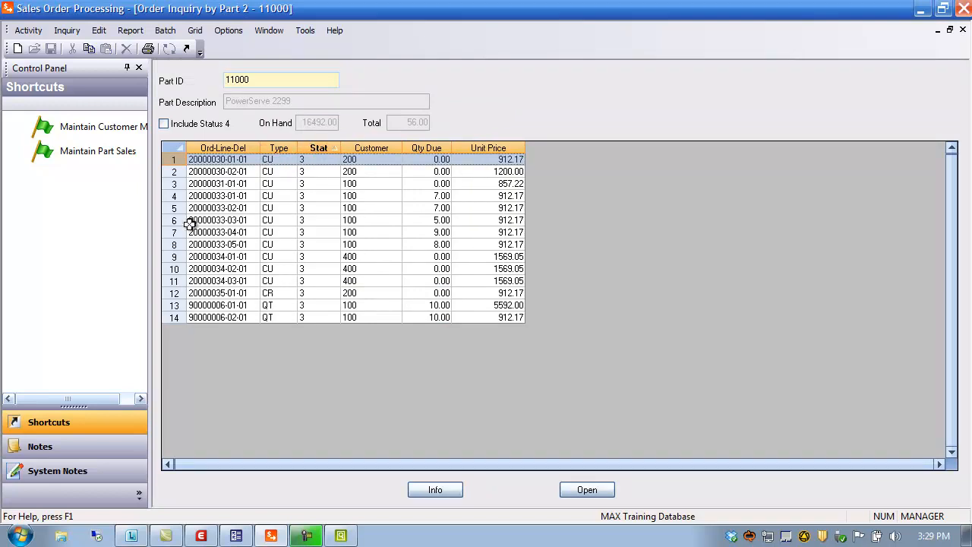
{"action": "left_click", "coordinate": [172, 245]}
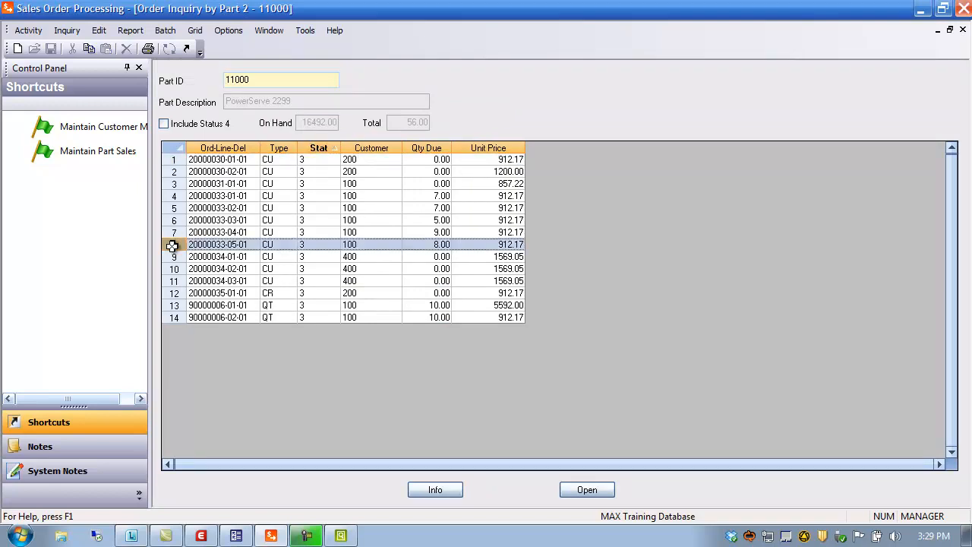
{"action": "left_click", "coordinate": [438, 490]}
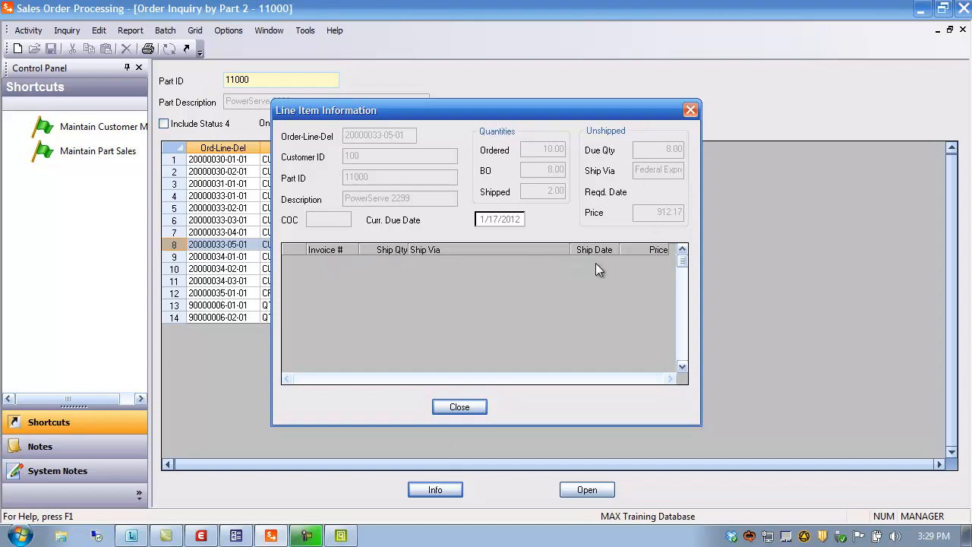
{"action": "left_click", "coordinate": [468, 406]}
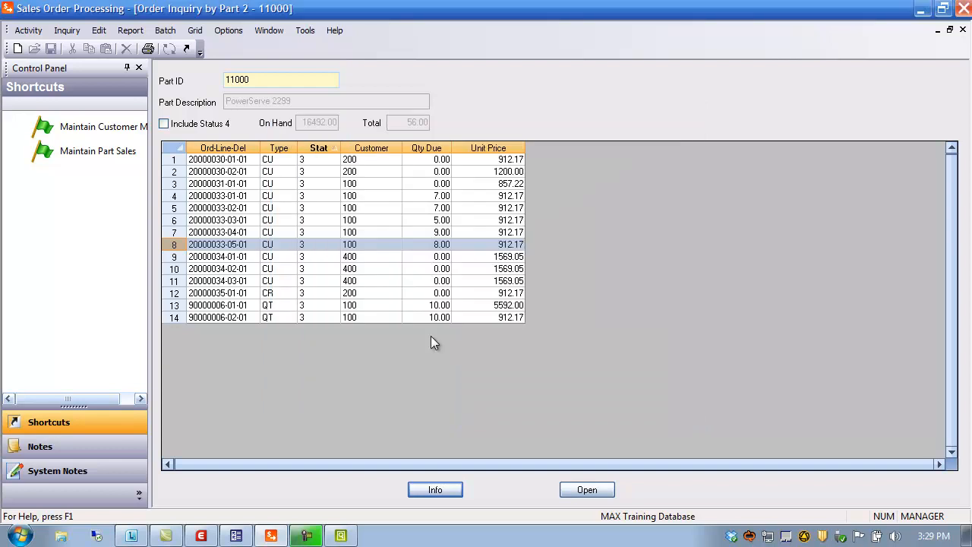
{"action": "left_click", "coordinate": [174, 244]}
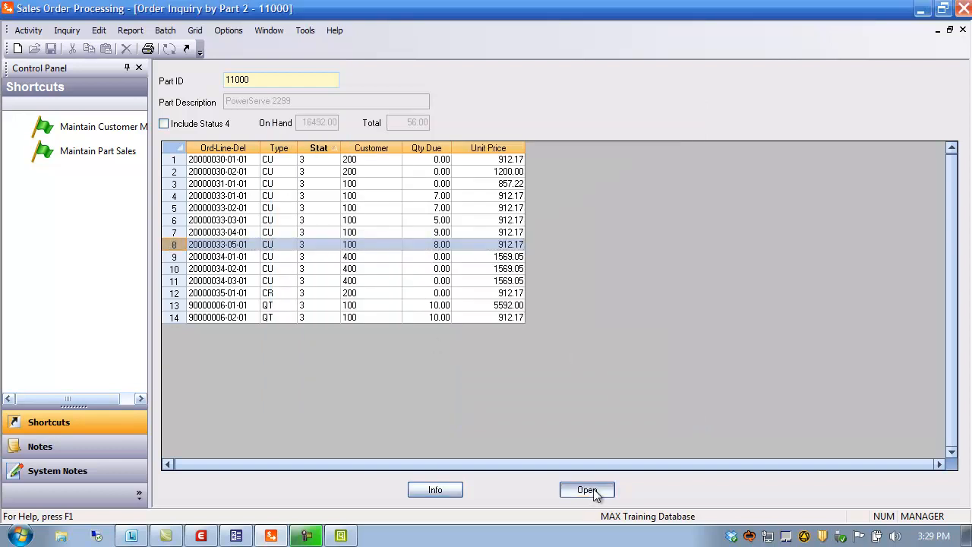
{"action": "left_click", "coordinate": [595, 491]}
{"action": "left_click", "coordinate": [611, 304]}
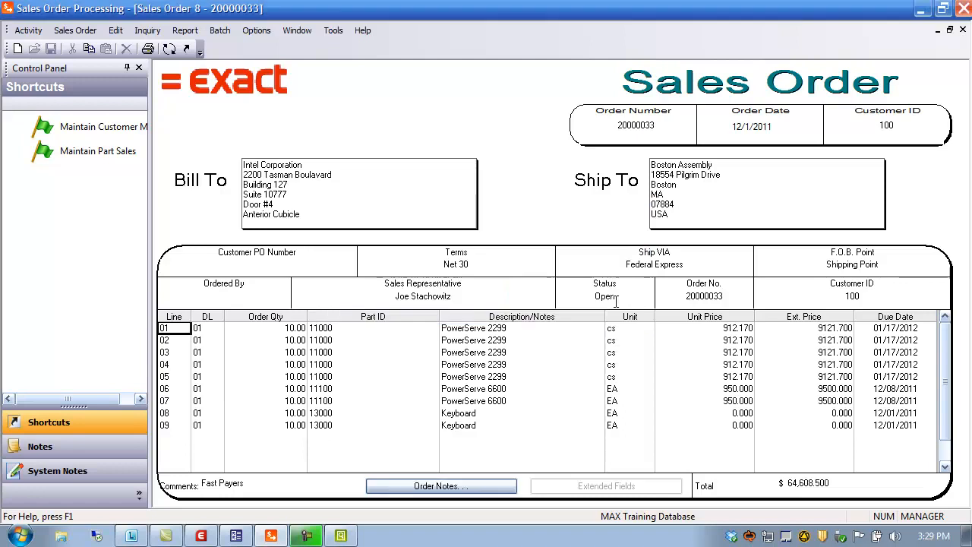
Close the sales order and all open inquiry windows.
{"action": "left_click", "coordinate": [962, 30]}
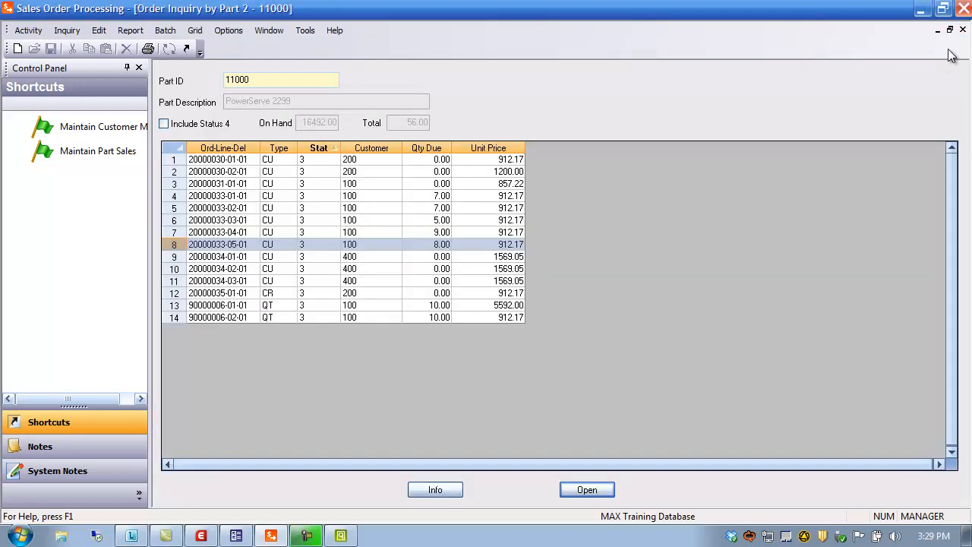
{"action": "left_click", "coordinate": [962, 30]}
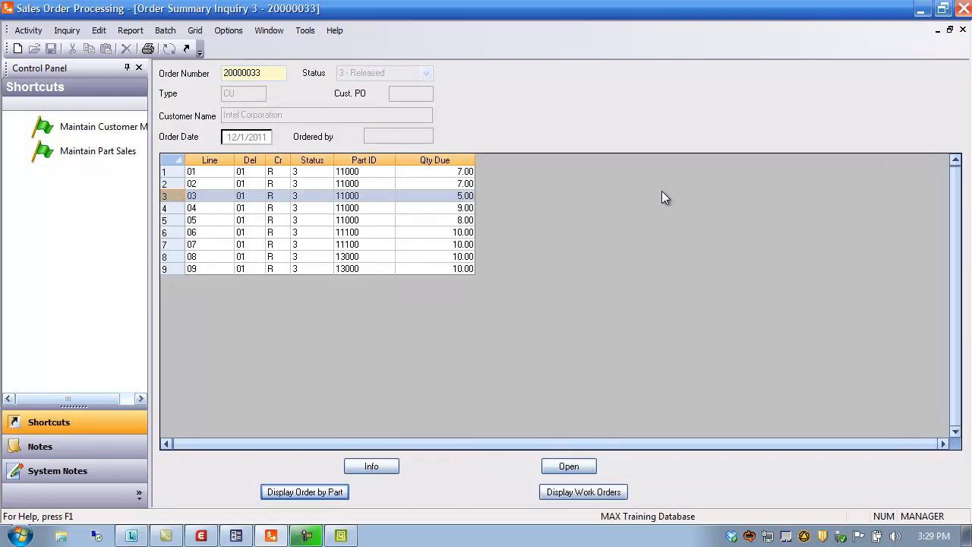
{"action": "left_click", "coordinate": [962, 31]}
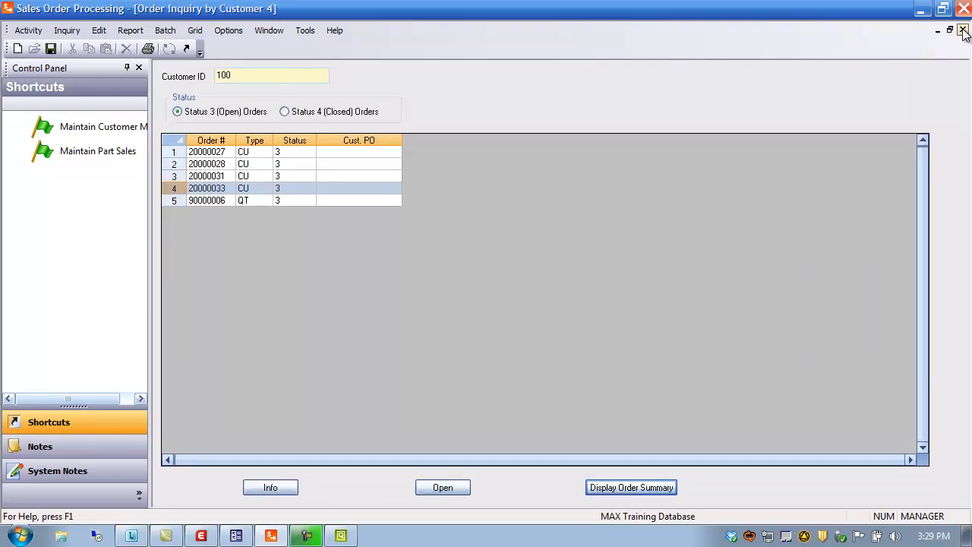
{"action": "left_click", "coordinate": [962, 31]}
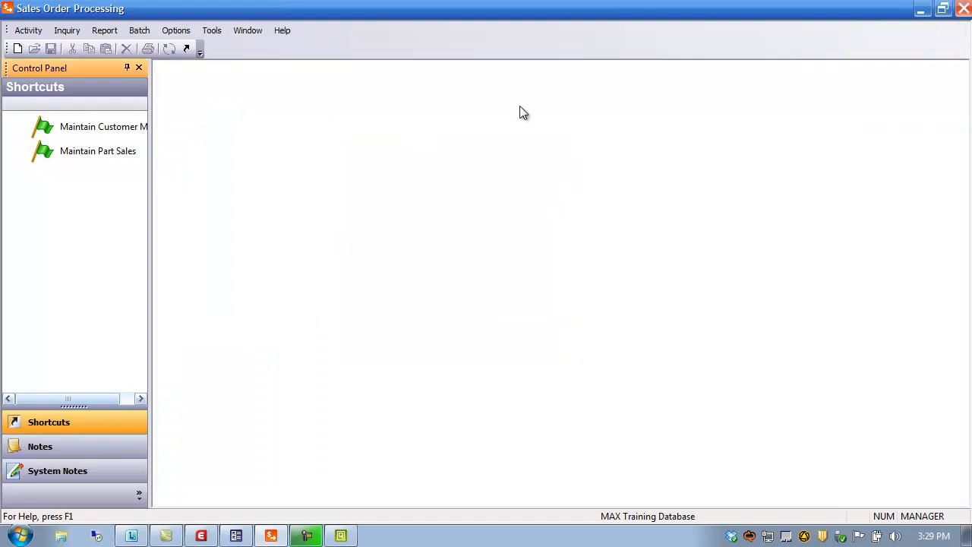
Open the schedule summary inquiry for part 11100, maximize it, and view the part's quantity price discounts.
{"action": "left_click", "coordinate": [65, 30]}
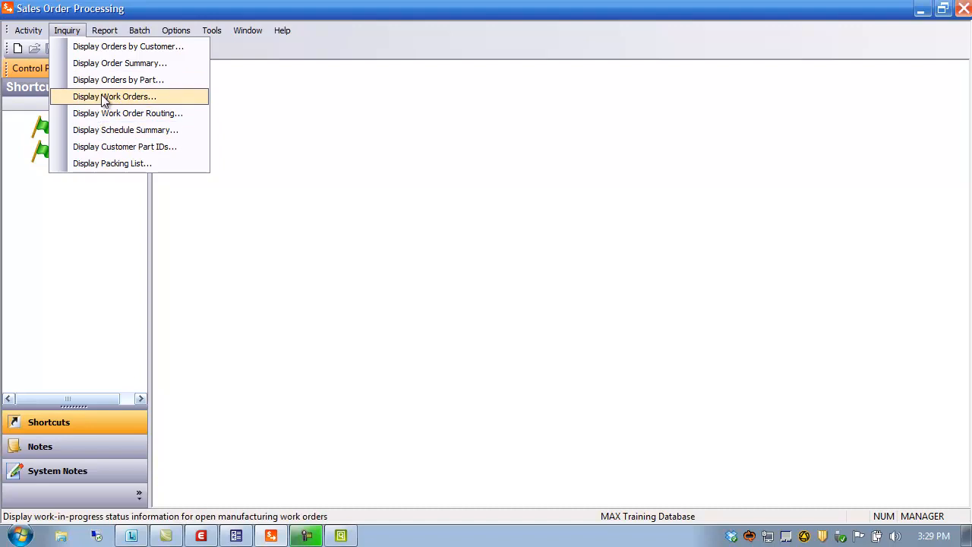
{"action": "left_click", "coordinate": [134, 135]}
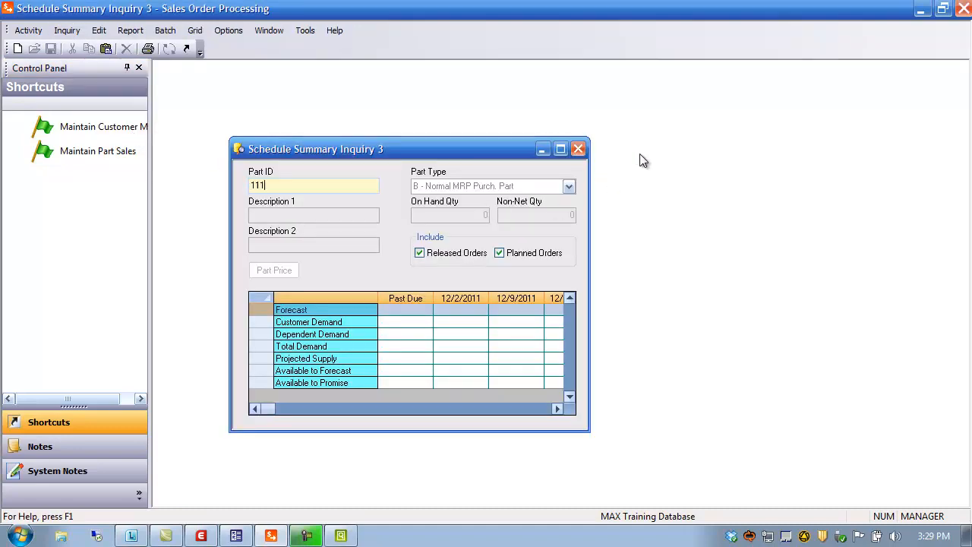
{"action": "key", "text": "Return"}
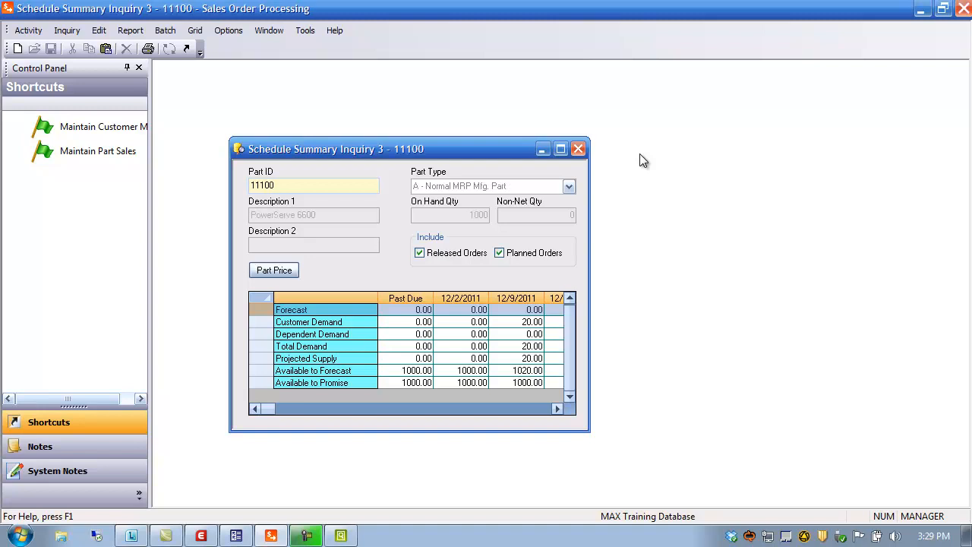
{"action": "left_click", "coordinate": [561, 149]}
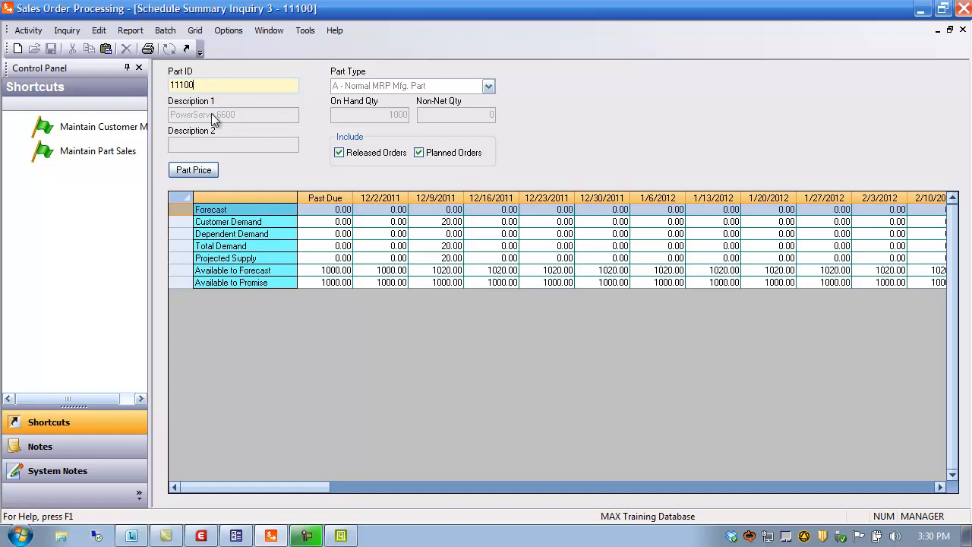
{"action": "left_click", "coordinate": [194, 170]}
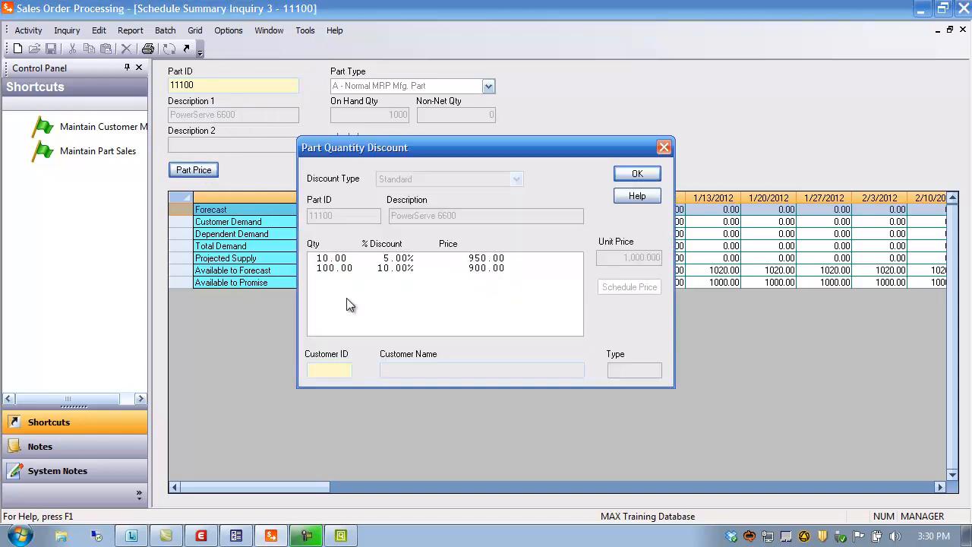
Review the quantity discount rows for part 11100 and close the discount dialog.
{"action": "left_click", "coordinate": [336, 262]}
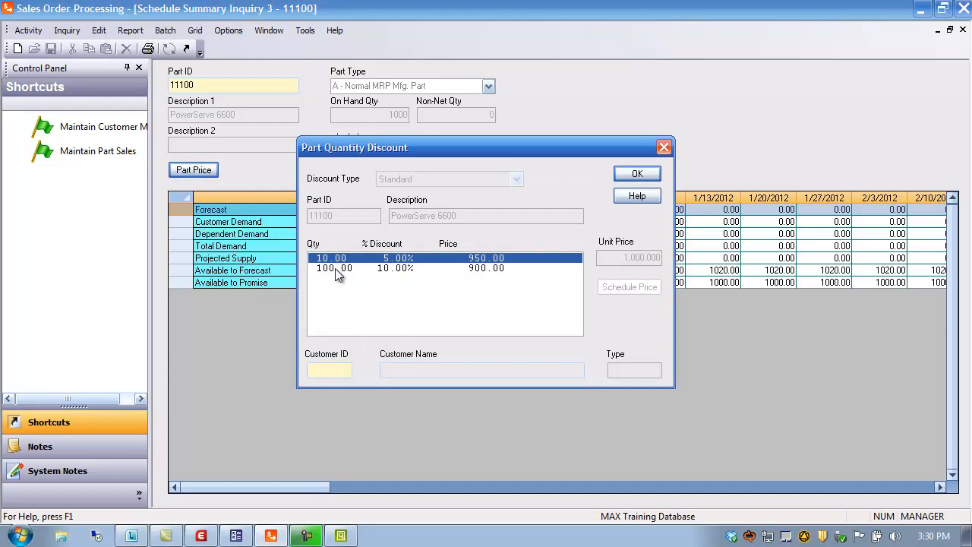
{"action": "left_click", "coordinate": [334, 268]}
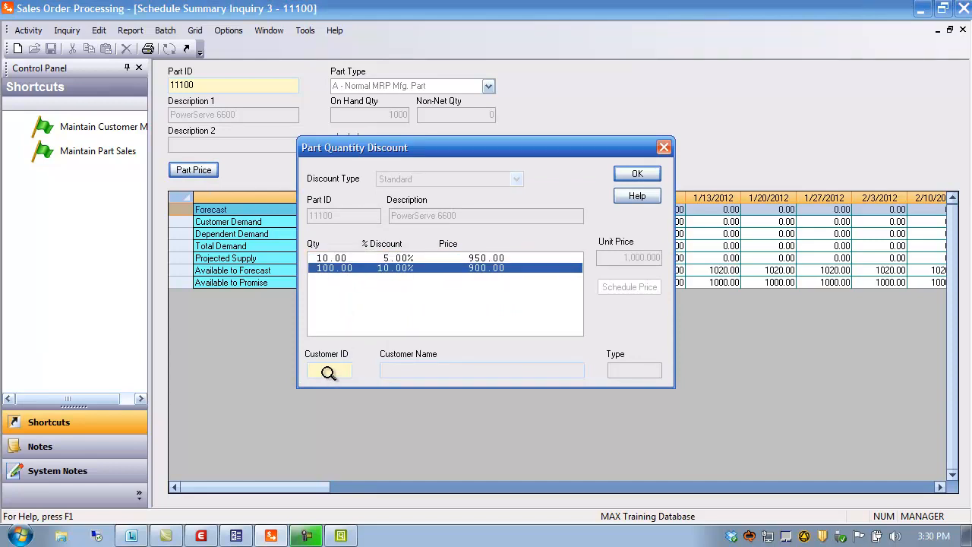
{"action": "left_click", "coordinate": [645, 174]}
Switch the schedule summary inquiry to part 11000 and open its quantity price discounts.
{"action": "left_click", "coordinate": [230, 88]}
{"action": "key", "text": "BackSpace"}
{"action": "key", "text": "BackSpace"}
{"action": "key", "text": "BackSpace"}
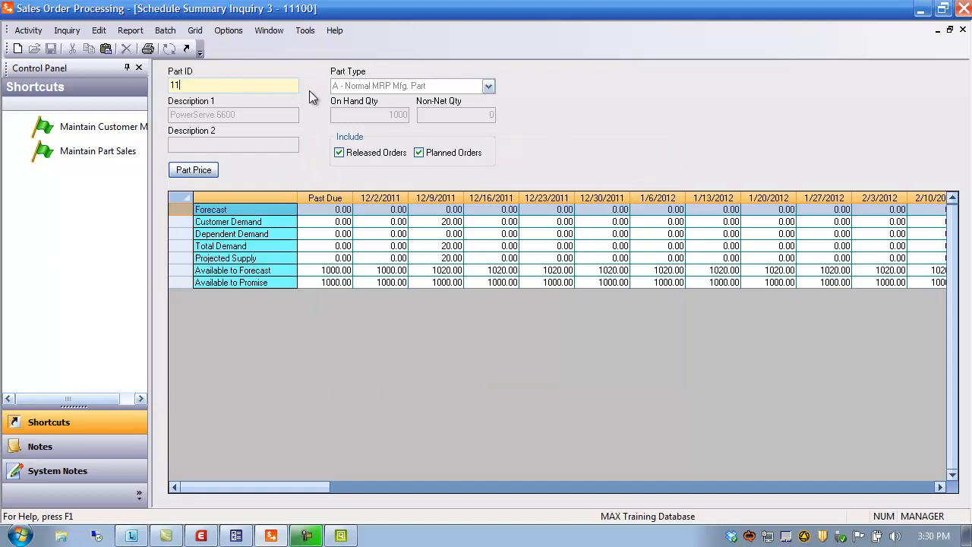
{"action": "type", "text": "000"}
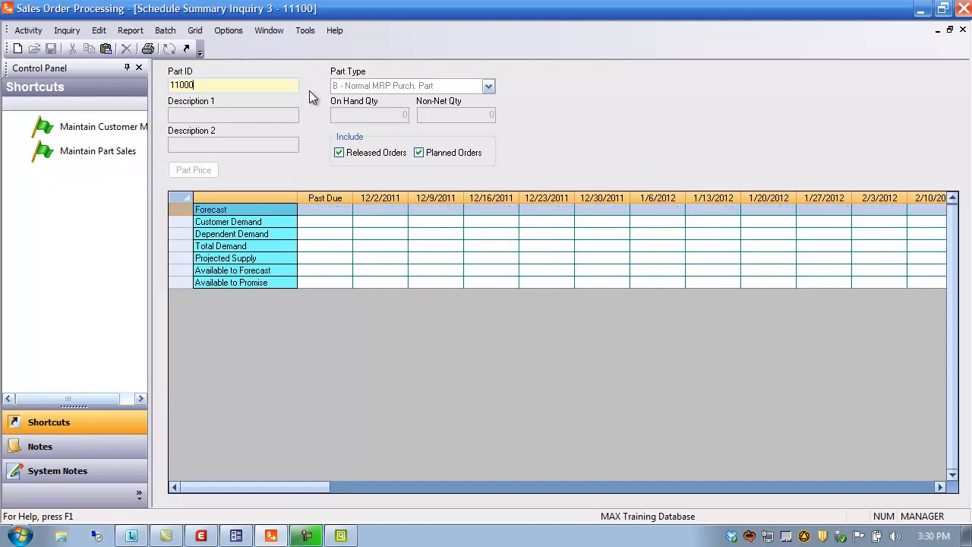
{"action": "key", "text": "Tab"}
{"action": "left_click", "coordinate": [193, 170]}
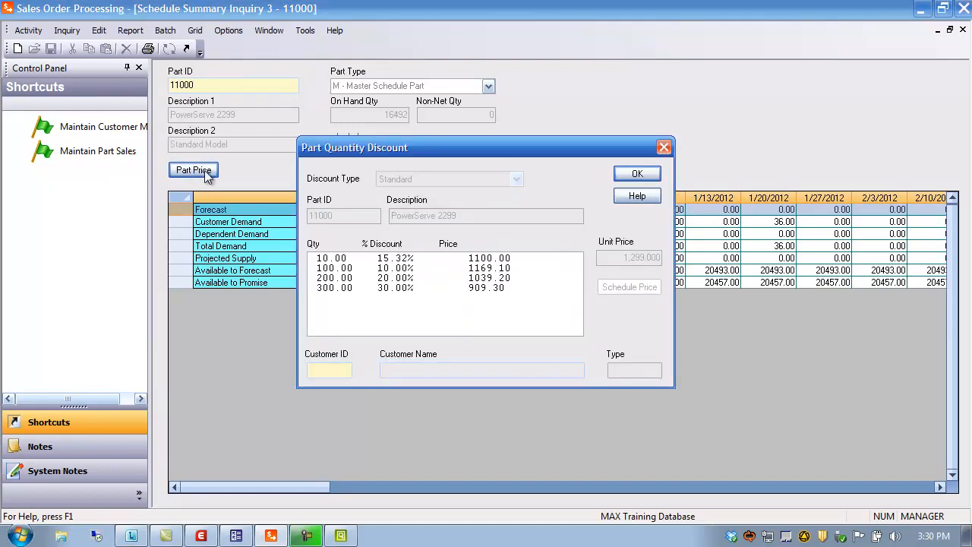
Select customer 100 and view the customer-based discount type for part 11000, then close the dialog.
{"action": "double_click", "coordinate": [336, 370]}
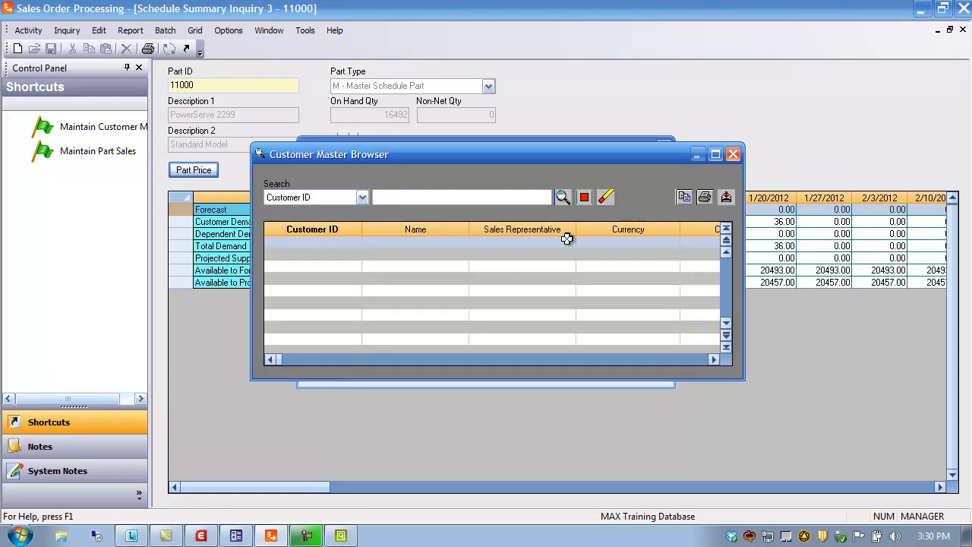
{"action": "left_click", "coordinate": [562, 197]}
{"action": "double_click", "coordinate": [313, 242]}
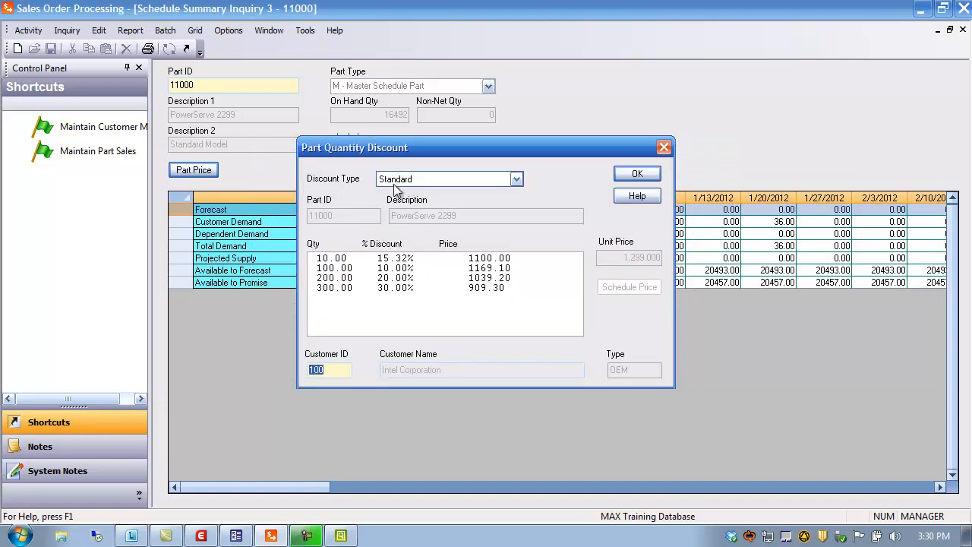
{"action": "left_click", "coordinate": [517, 180]}
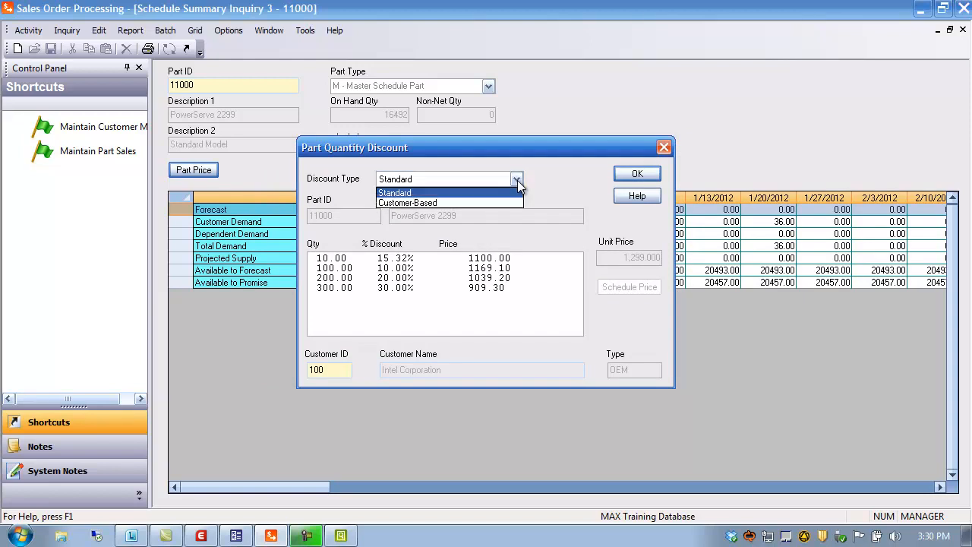
{"action": "left_click", "coordinate": [464, 200]}
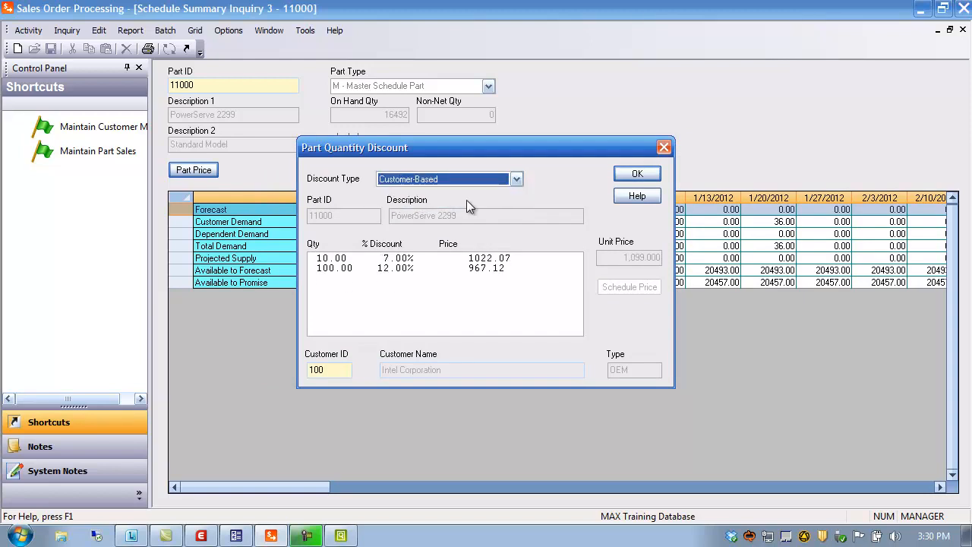
{"action": "left_click", "coordinate": [344, 372]}
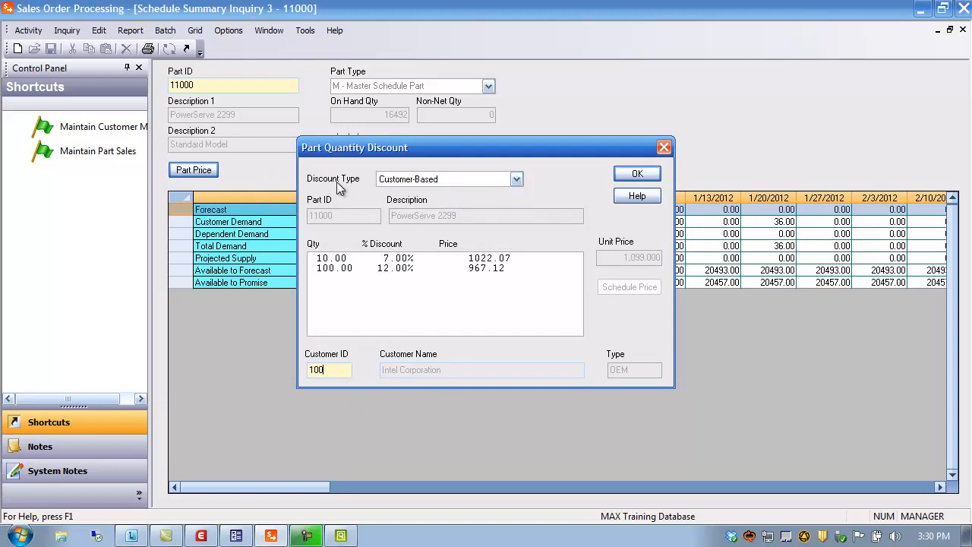
{"action": "left_click", "coordinate": [649, 174]}
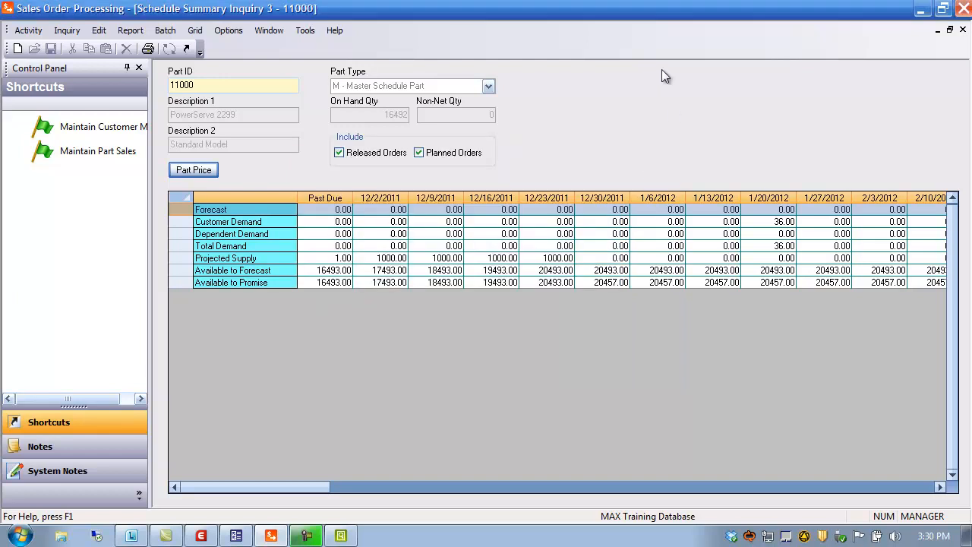
Close the schedule summary and open the customer part ID inquiry for customer 100.
{"action": "left_click", "coordinate": [962, 30]}
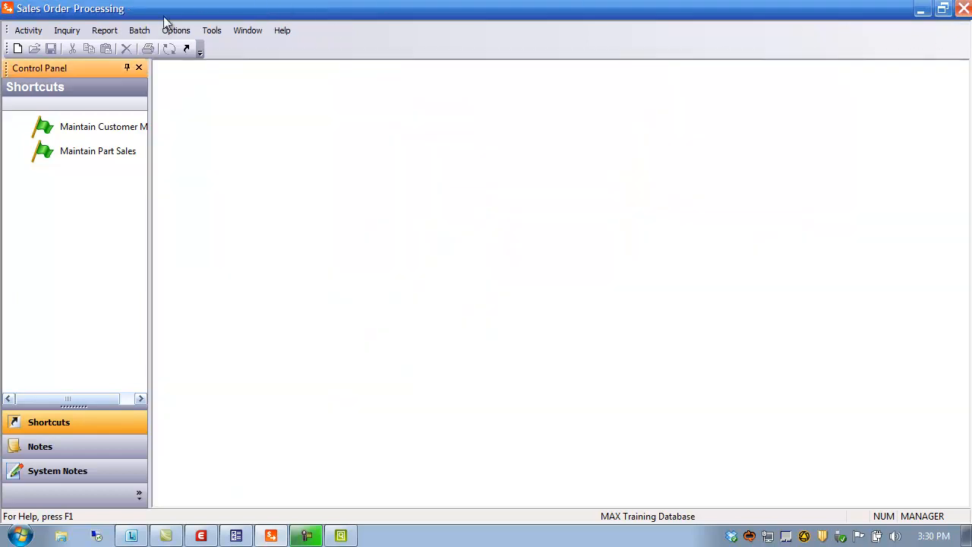
{"action": "left_click", "coordinate": [73, 35]}
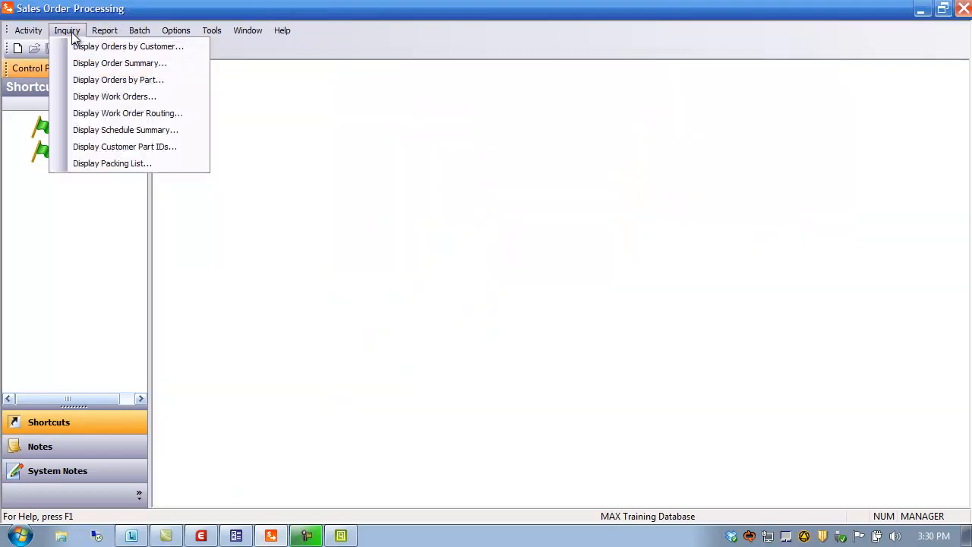
{"action": "left_click", "coordinate": [104, 152]}
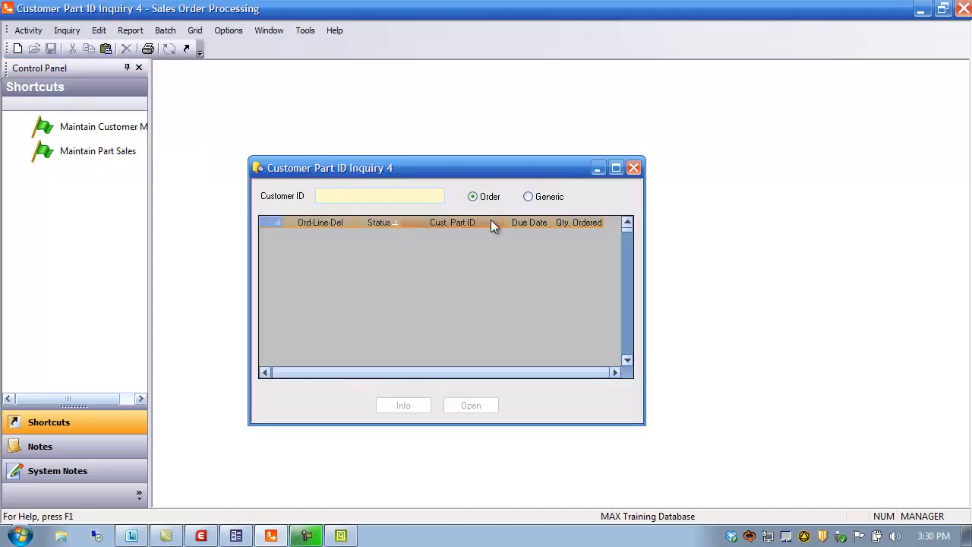
{"action": "type", "text": "100"}
{"action": "key", "text": "Return"}
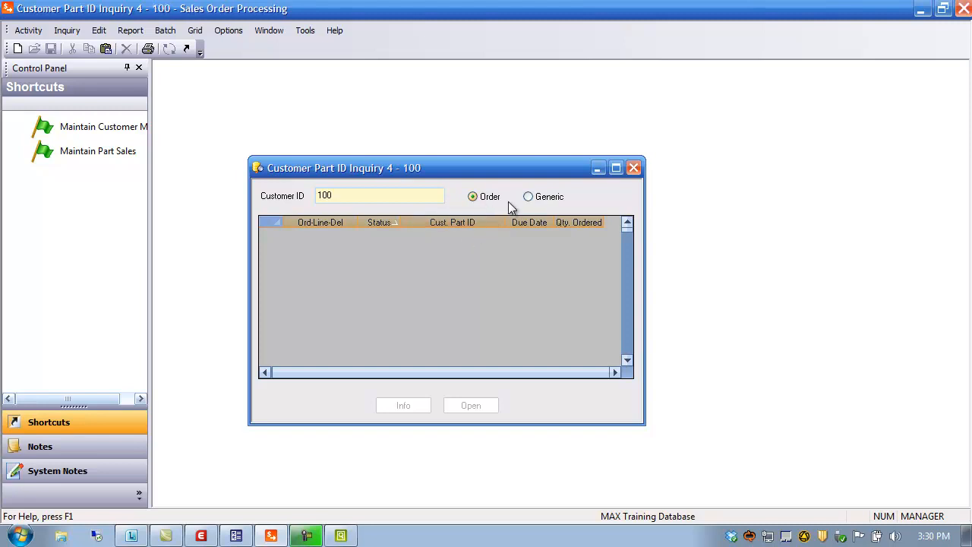
Show the customer's generic part IDs, widen the part ID column, and close the inquiry.
{"action": "left_click", "coordinate": [530, 197]}
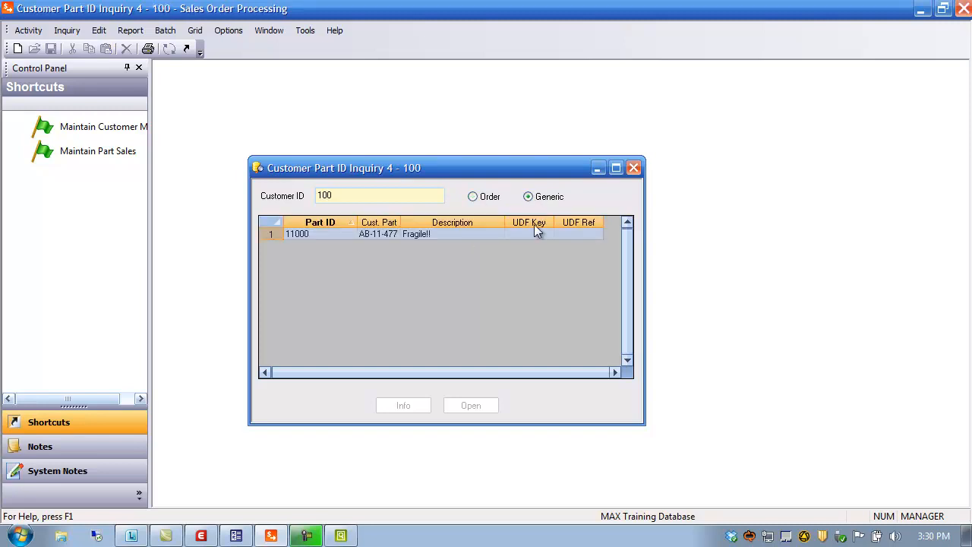
{"action": "left_click", "coordinate": [407, 232]}
{"action": "left_click_drag", "start_coordinate": [410, 228], "coordinate": [436, 231]}
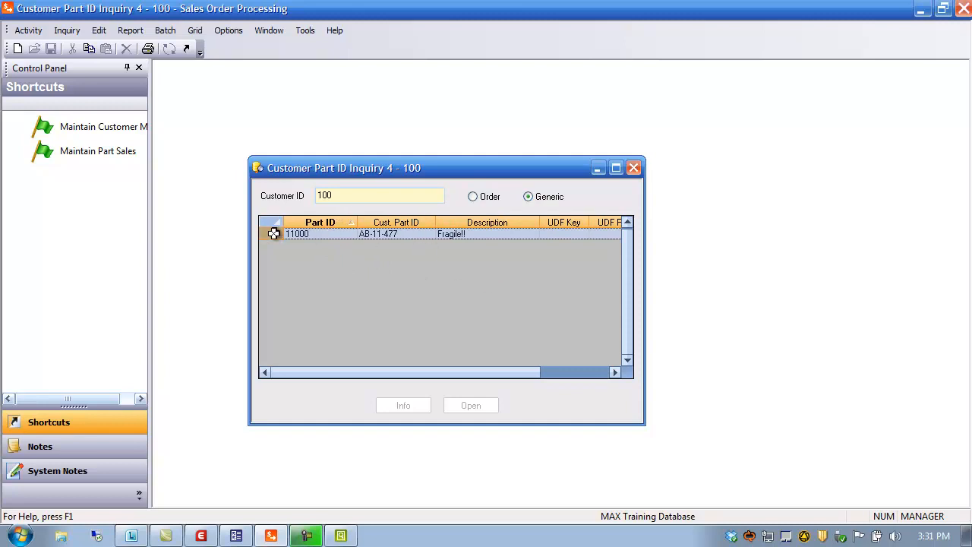
{"action": "left_click", "coordinate": [633, 169]}
Open the packing list inquiry, query all packing lists, and maximize the window.
{"action": "left_click", "coordinate": [73, 32]}
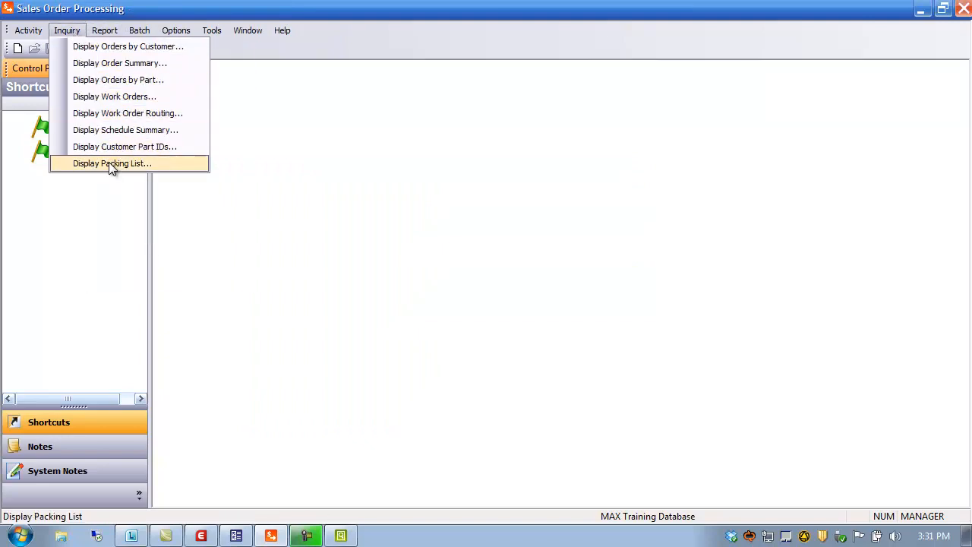
{"action": "left_click", "coordinate": [110, 164]}
{"action": "left_click_drag", "start_coordinate": [485, 183], "coordinate": [394, 71]}
{"action": "left_click", "coordinate": [331, 105]}
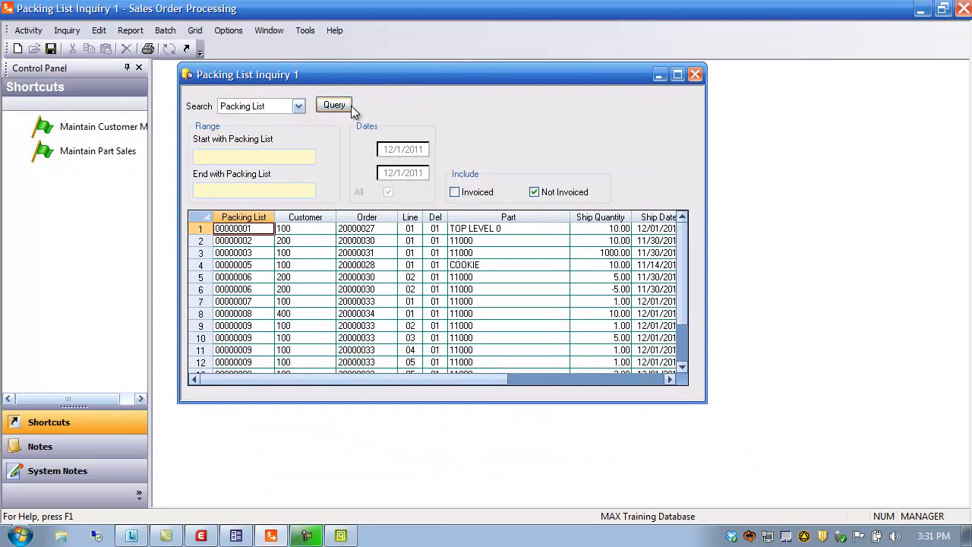
{"action": "left_click", "coordinate": [678, 74]}
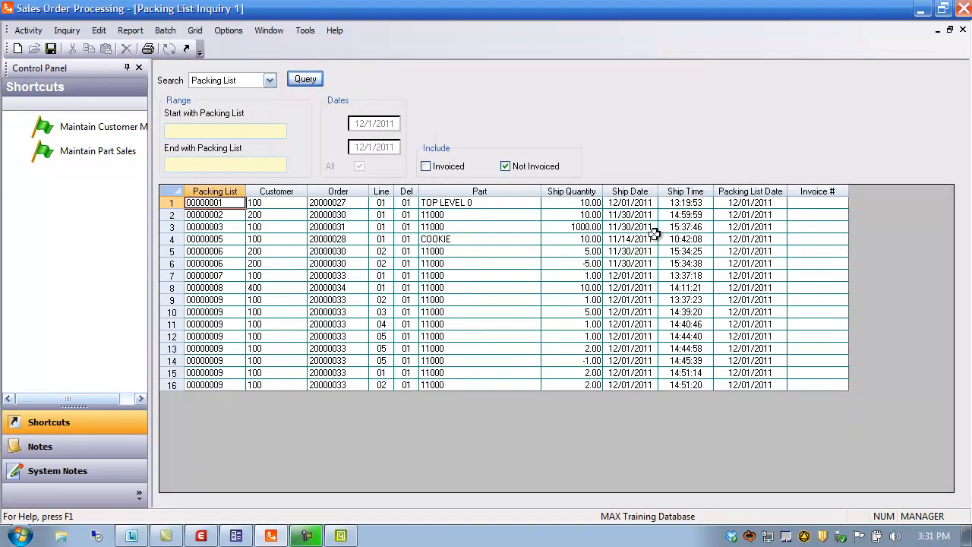
Query only invoiced packing lists, review the search-by options, and close the inquiry.
{"action": "left_click", "coordinate": [506, 169]}
{"action": "left_click", "coordinate": [427, 169]}
{"action": "left_click", "coordinate": [304, 80]}
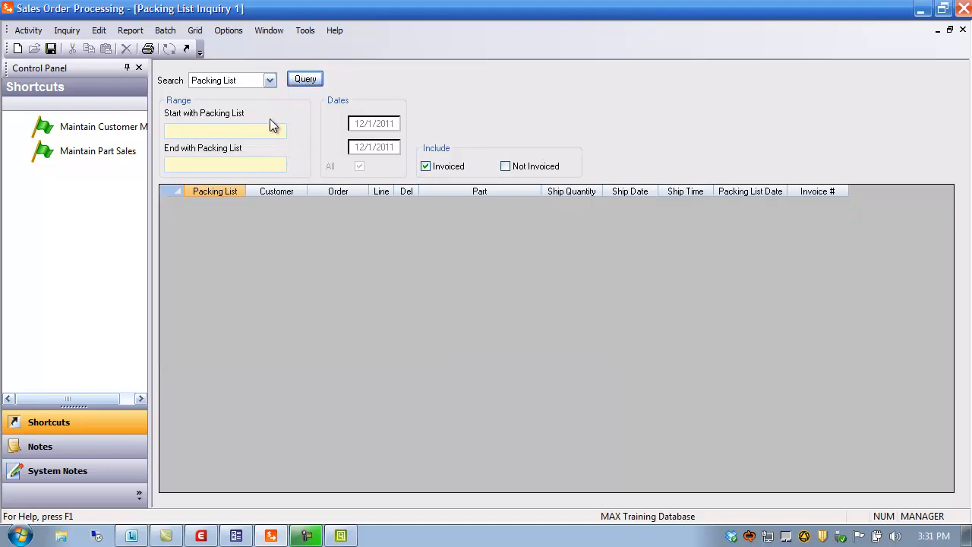
{"action": "left_click", "coordinate": [270, 81]}
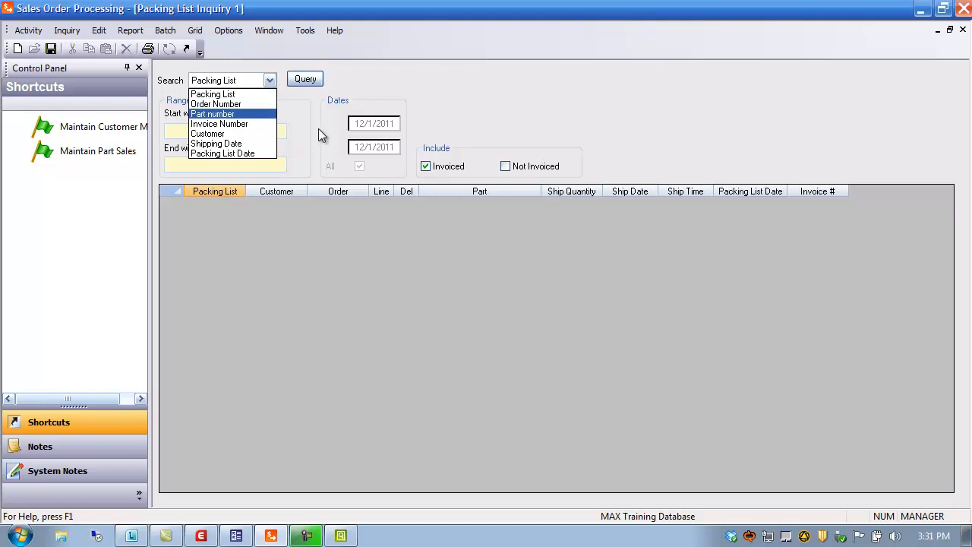
{"action": "left_click", "coordinate": [385, 71]}
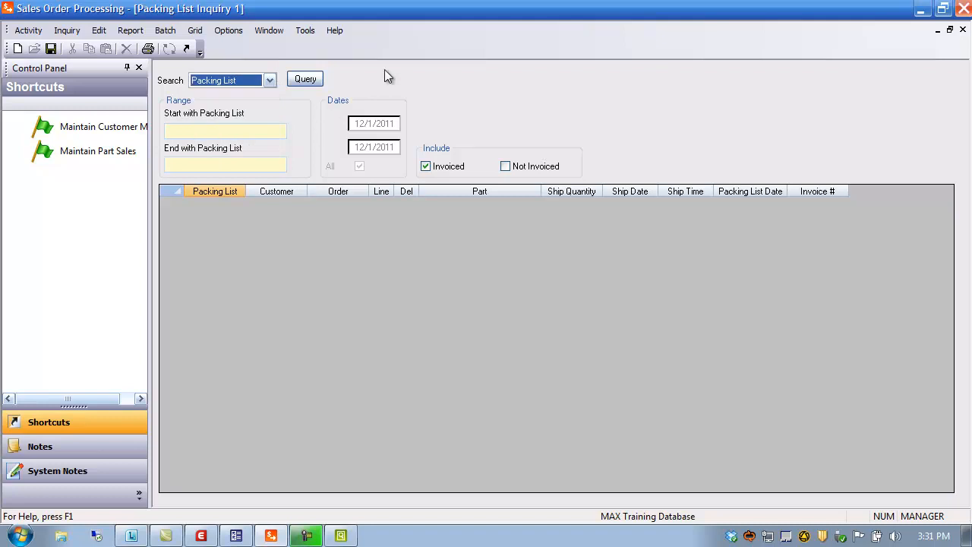
{"action": "left_click", "coordinate": [962, 29]}
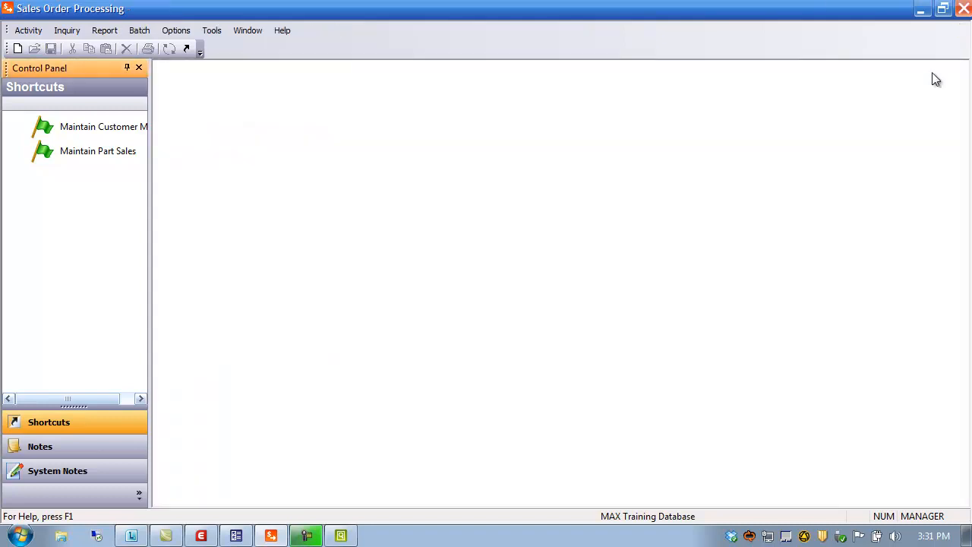
Widen the control panel so the shortcut names show in full.
{"action": "left_click", "coordinate": [104, 32]}
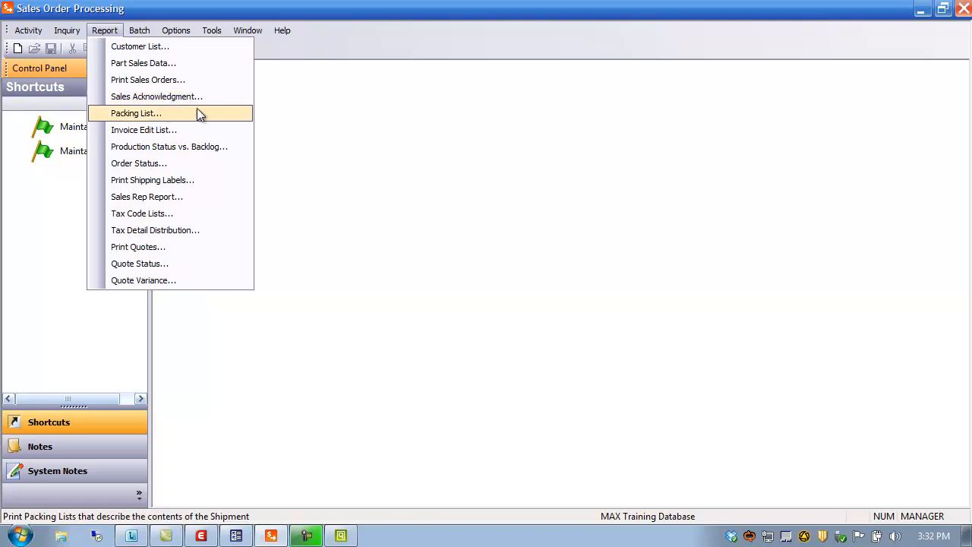
{"action": "left_click", "coordinate": [395, 191]}
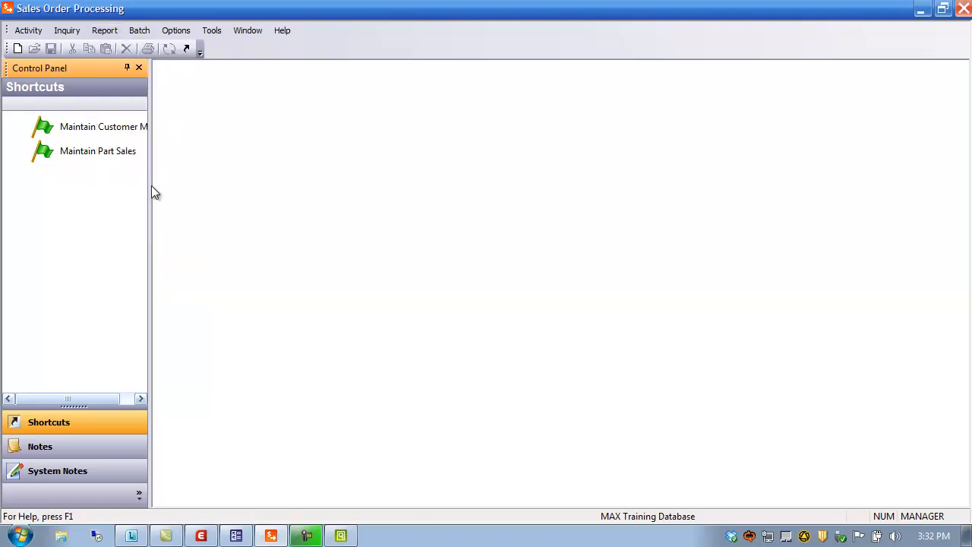
{"action": "left_click_drag", "start_coordinate": [149, 187], "coordinate": [192, 193]}
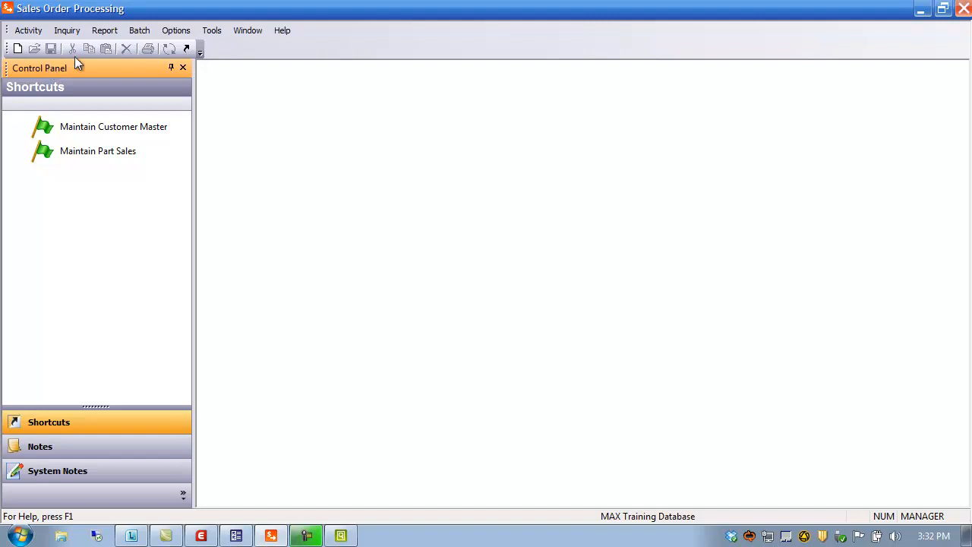
Open the Customer List report dialog, inspect its report file field, and close it.
{"action": "left_click", "coordinate": [104, 29]}
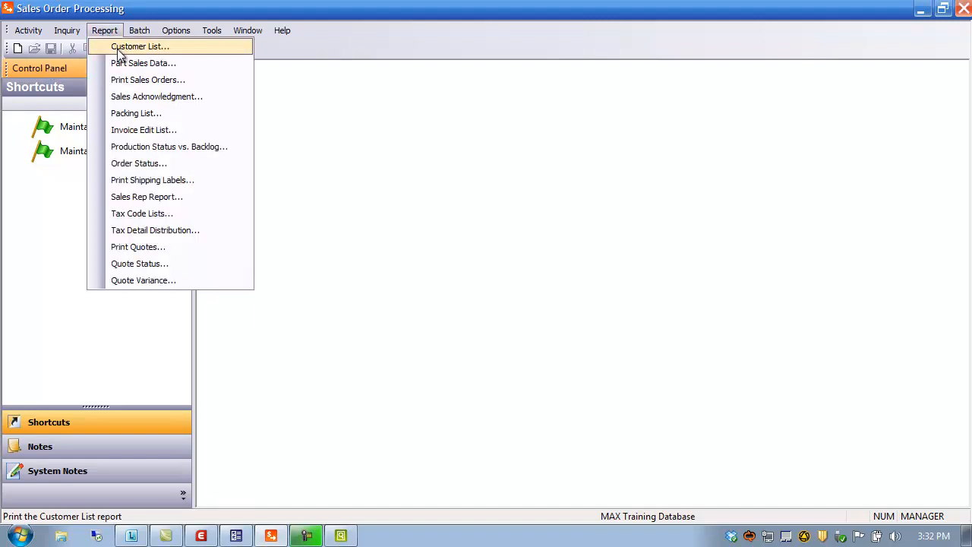
{"action": "left_click", "coordinate": [117, 47]}
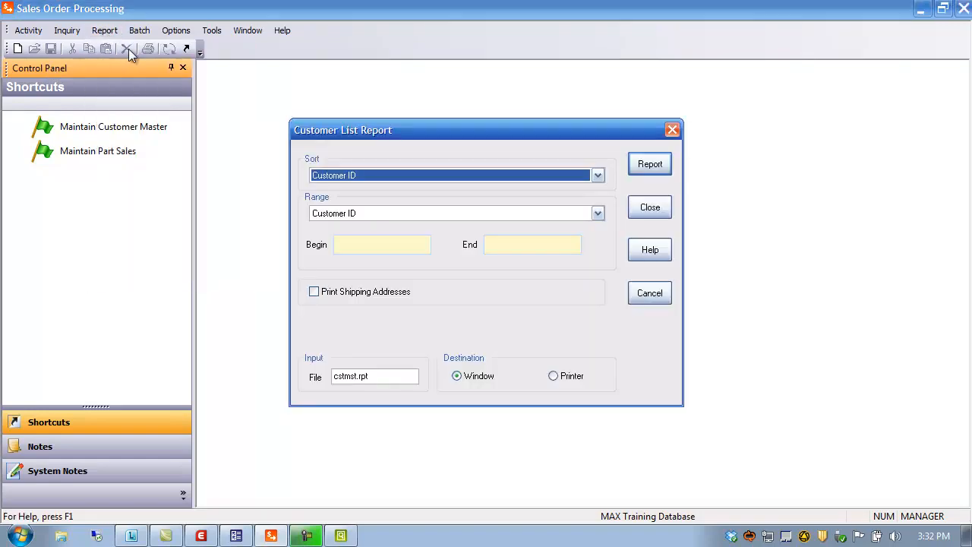
{"action": "left_click", "coordinate": [389, 375]}
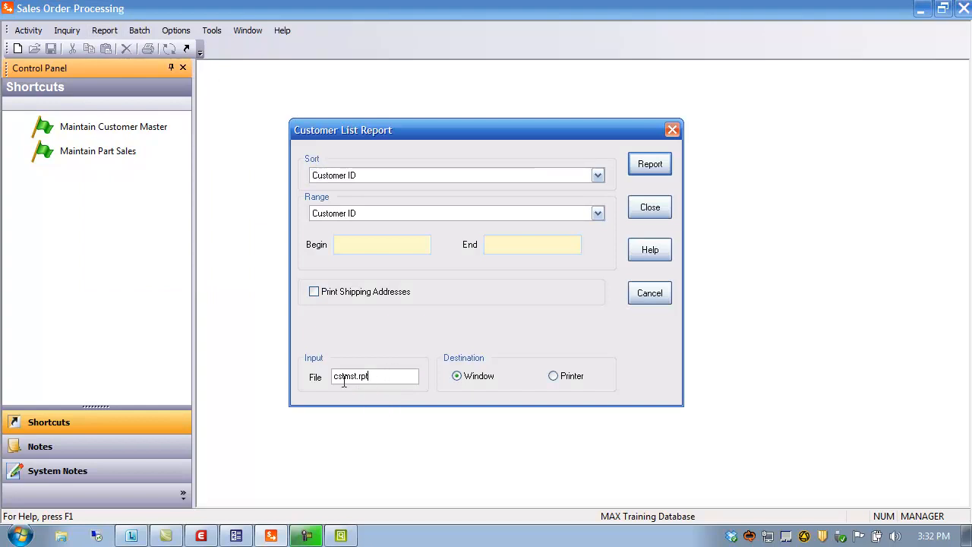
{"action": "left_click", "coordinate": [357, 376]}
{"action": "left_click", "coordinate": [650, 207]}
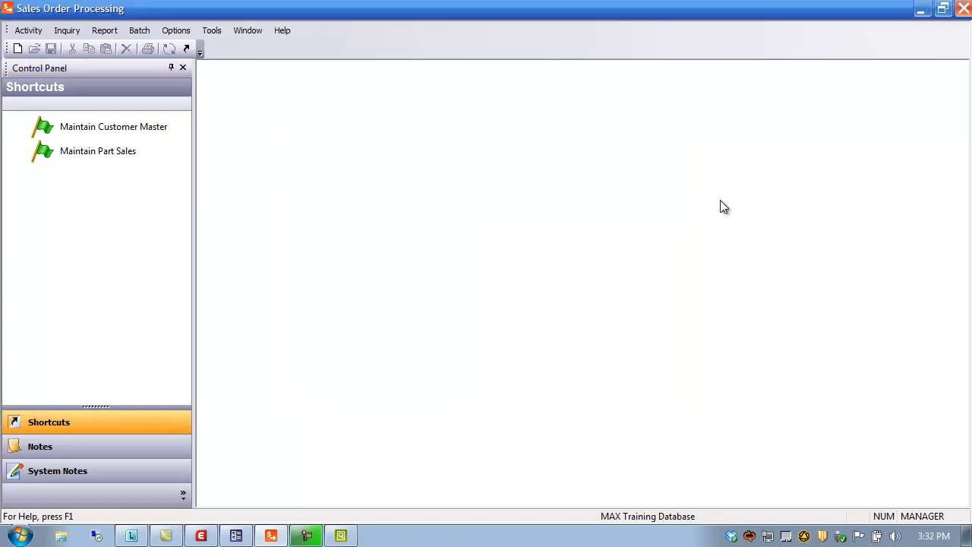